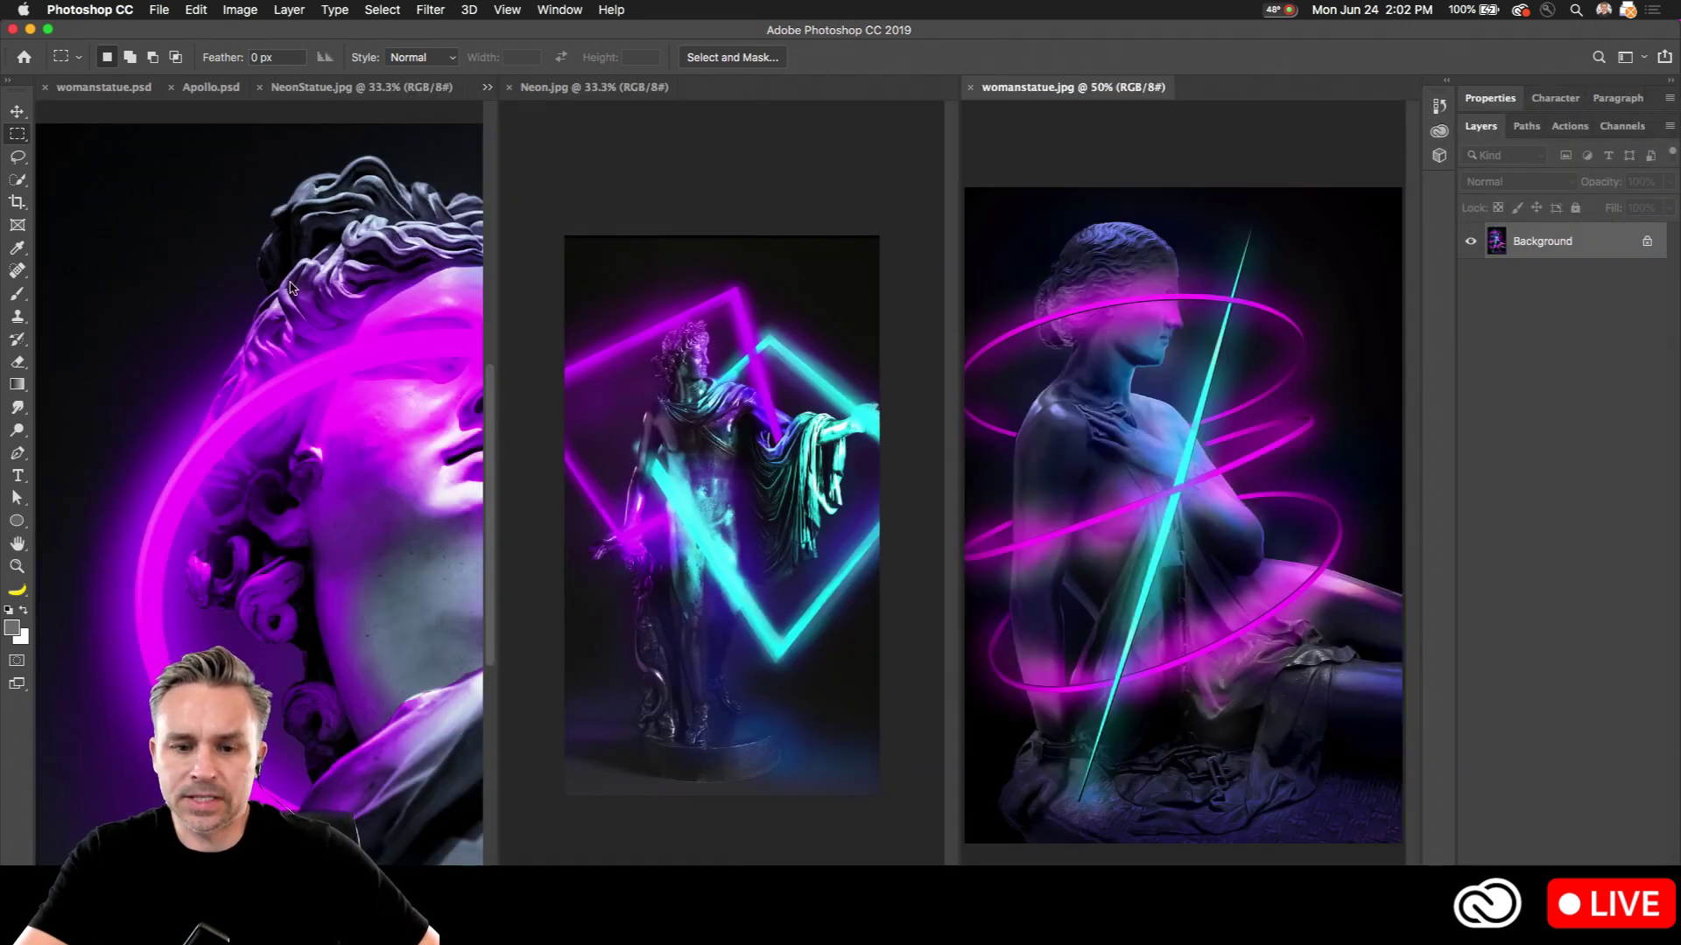
Step: Compare the three finished neon statue images side by side, examining the glowing shapes and coloured light on each figure
left_click(632, 168)
scroll(628, 165, "up", 3)
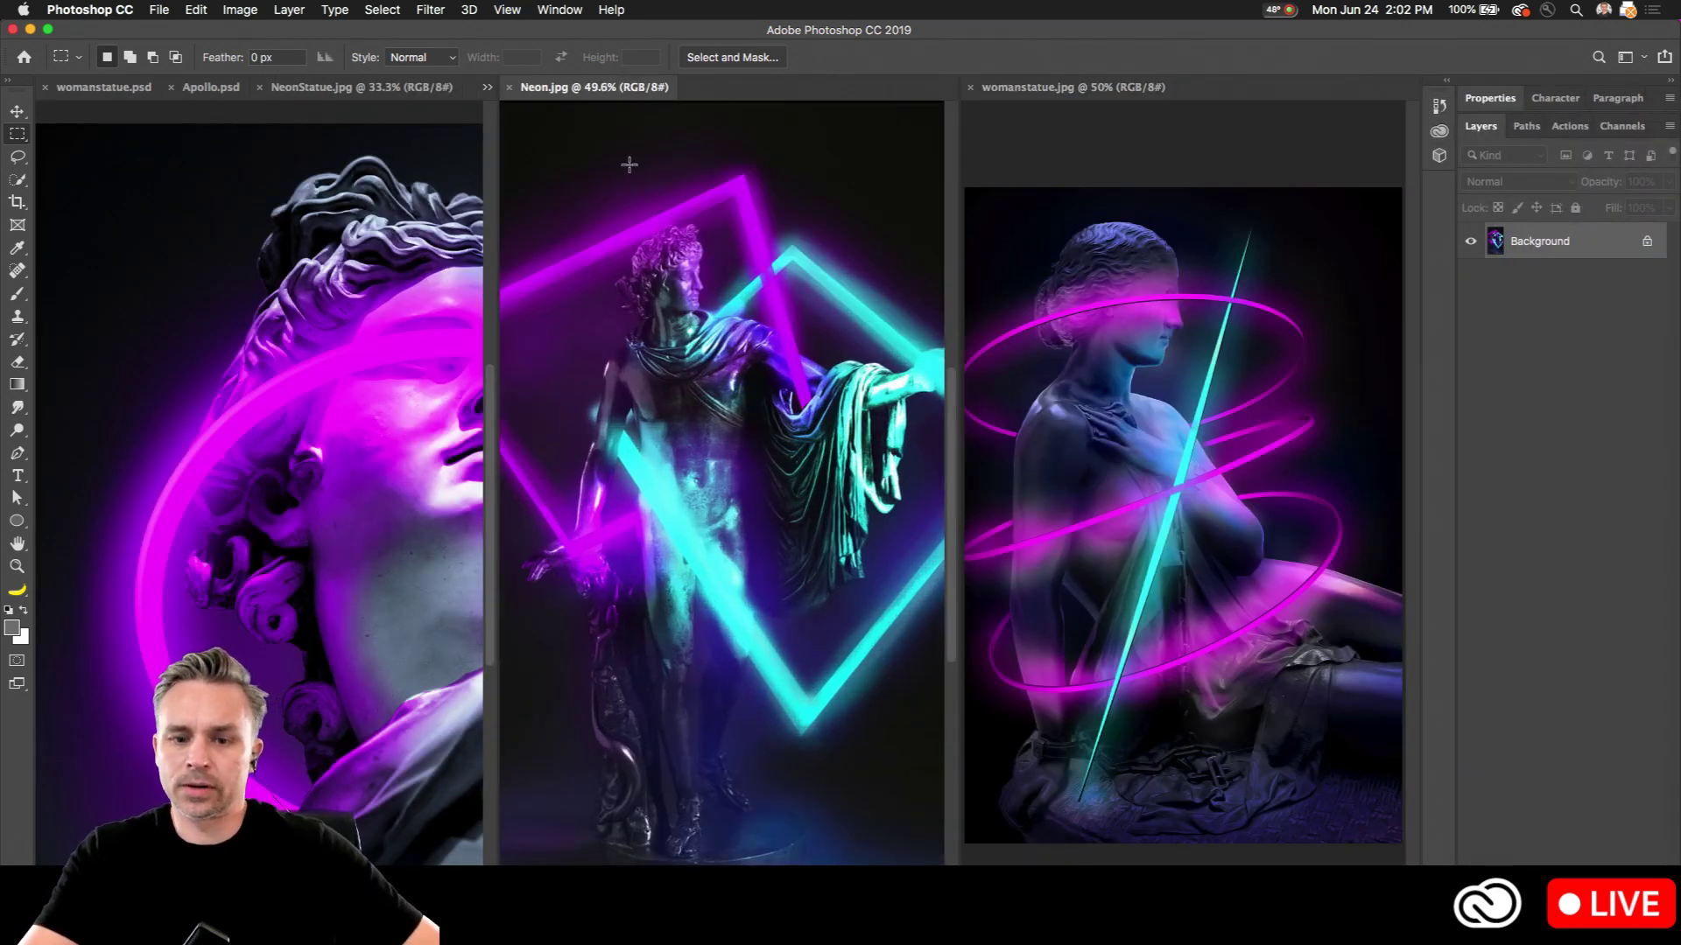
left_click(1079, 151)
scroll(1077, 147, "up", 2)
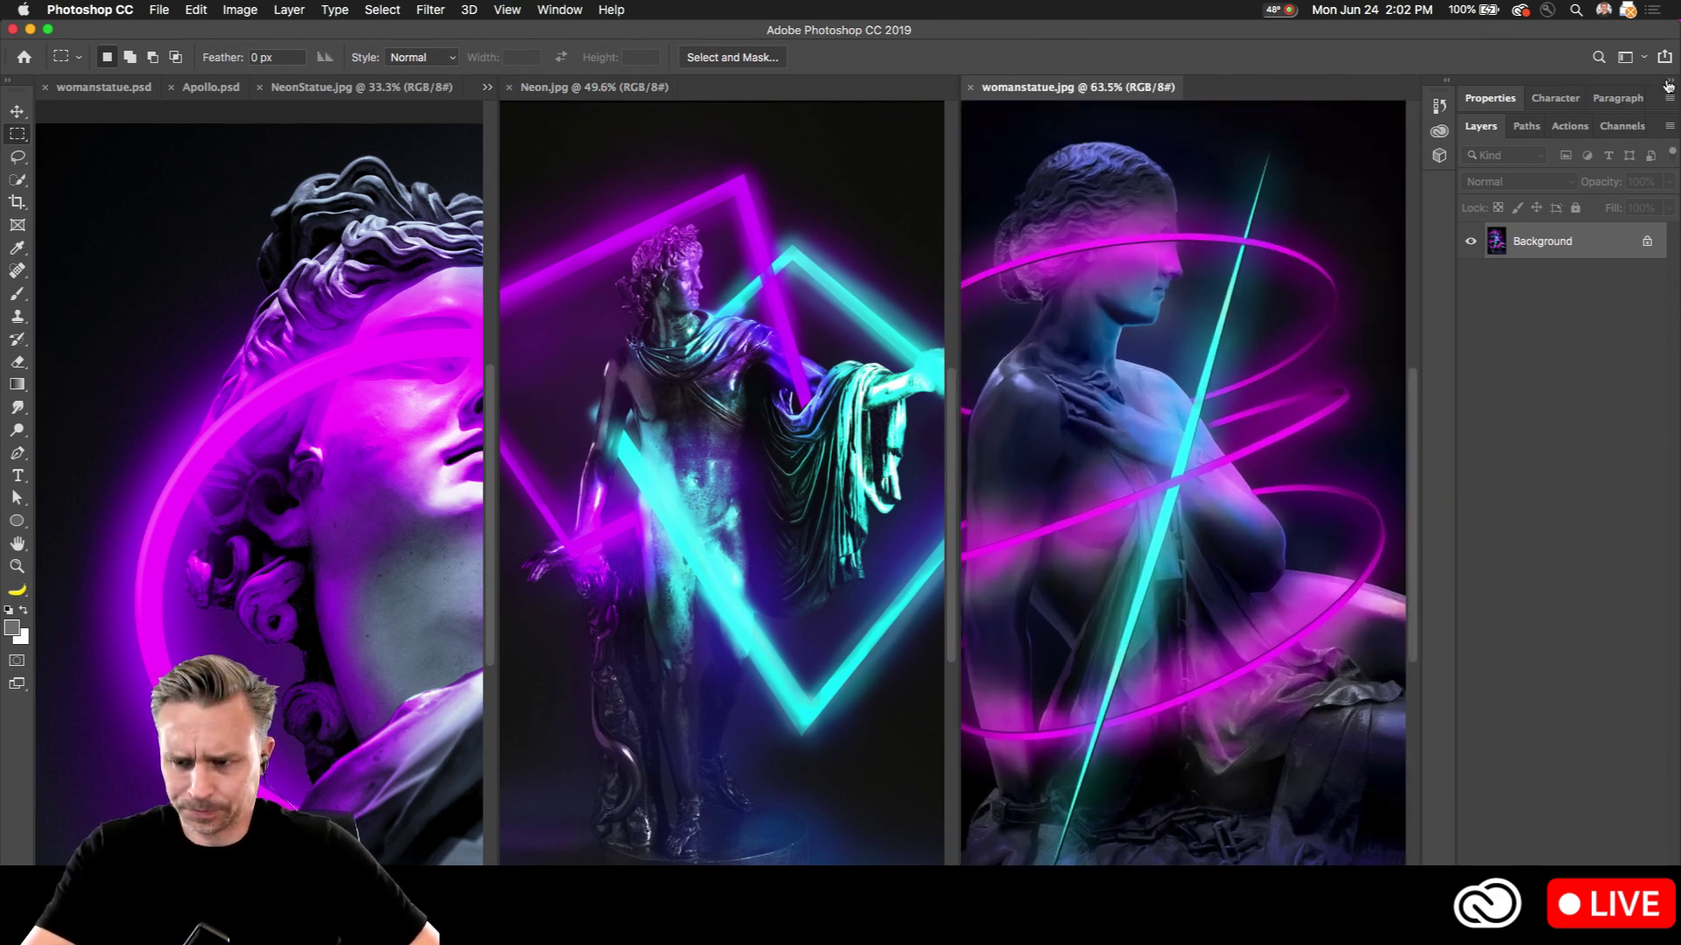
left_click(1668, 83)
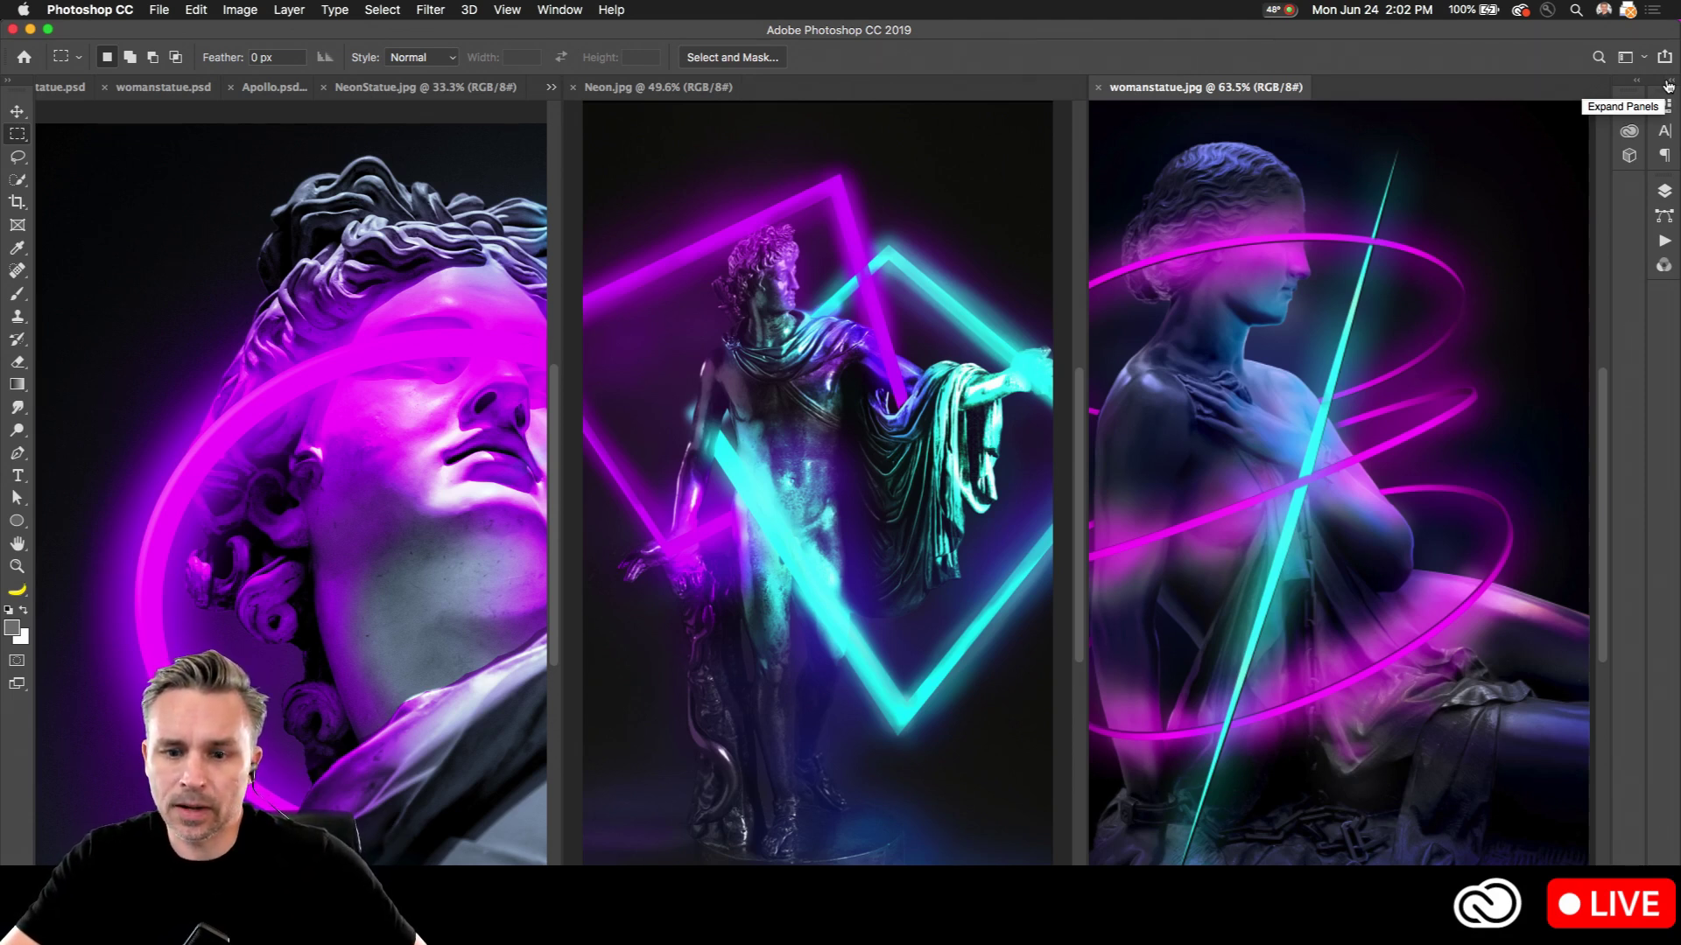
left_click(689, 337)
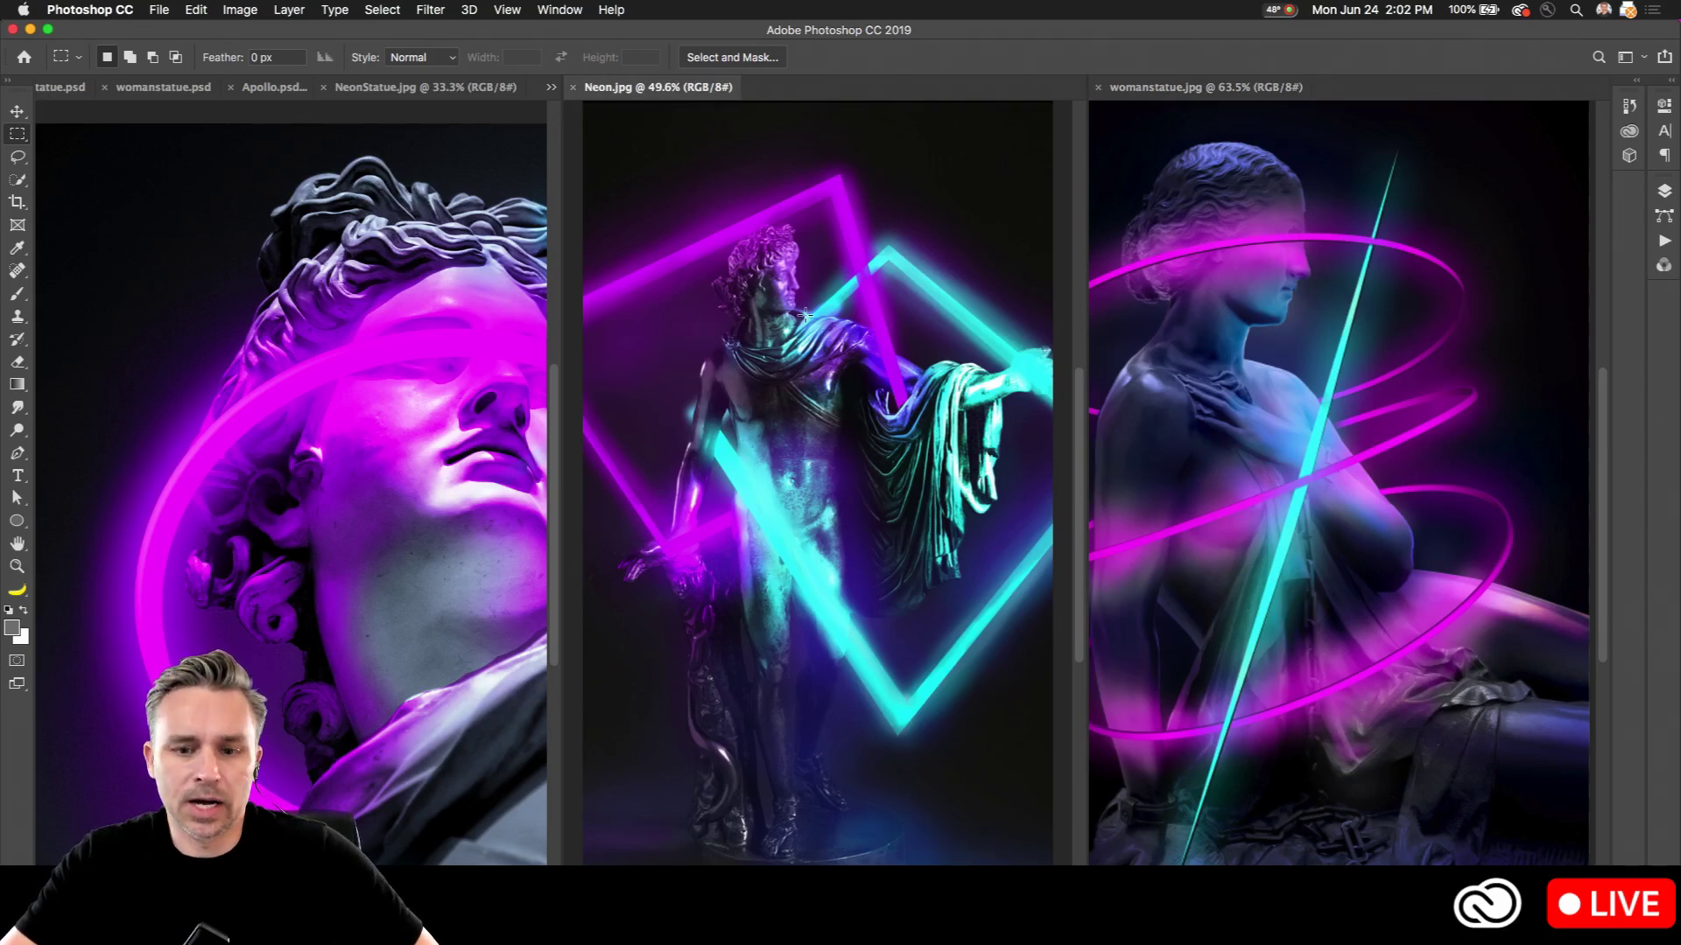
left_click_drag(262, 298, 162, 365)
left_click(781, 370)
left_click_drag(876, 382, 917, 387)
left_click(1431, 359)
mouse_move(1430, 360)
left_mouse_down()
mouse_move(1346, 369)
mouse_move(1408, 374)
left_mouse_up()
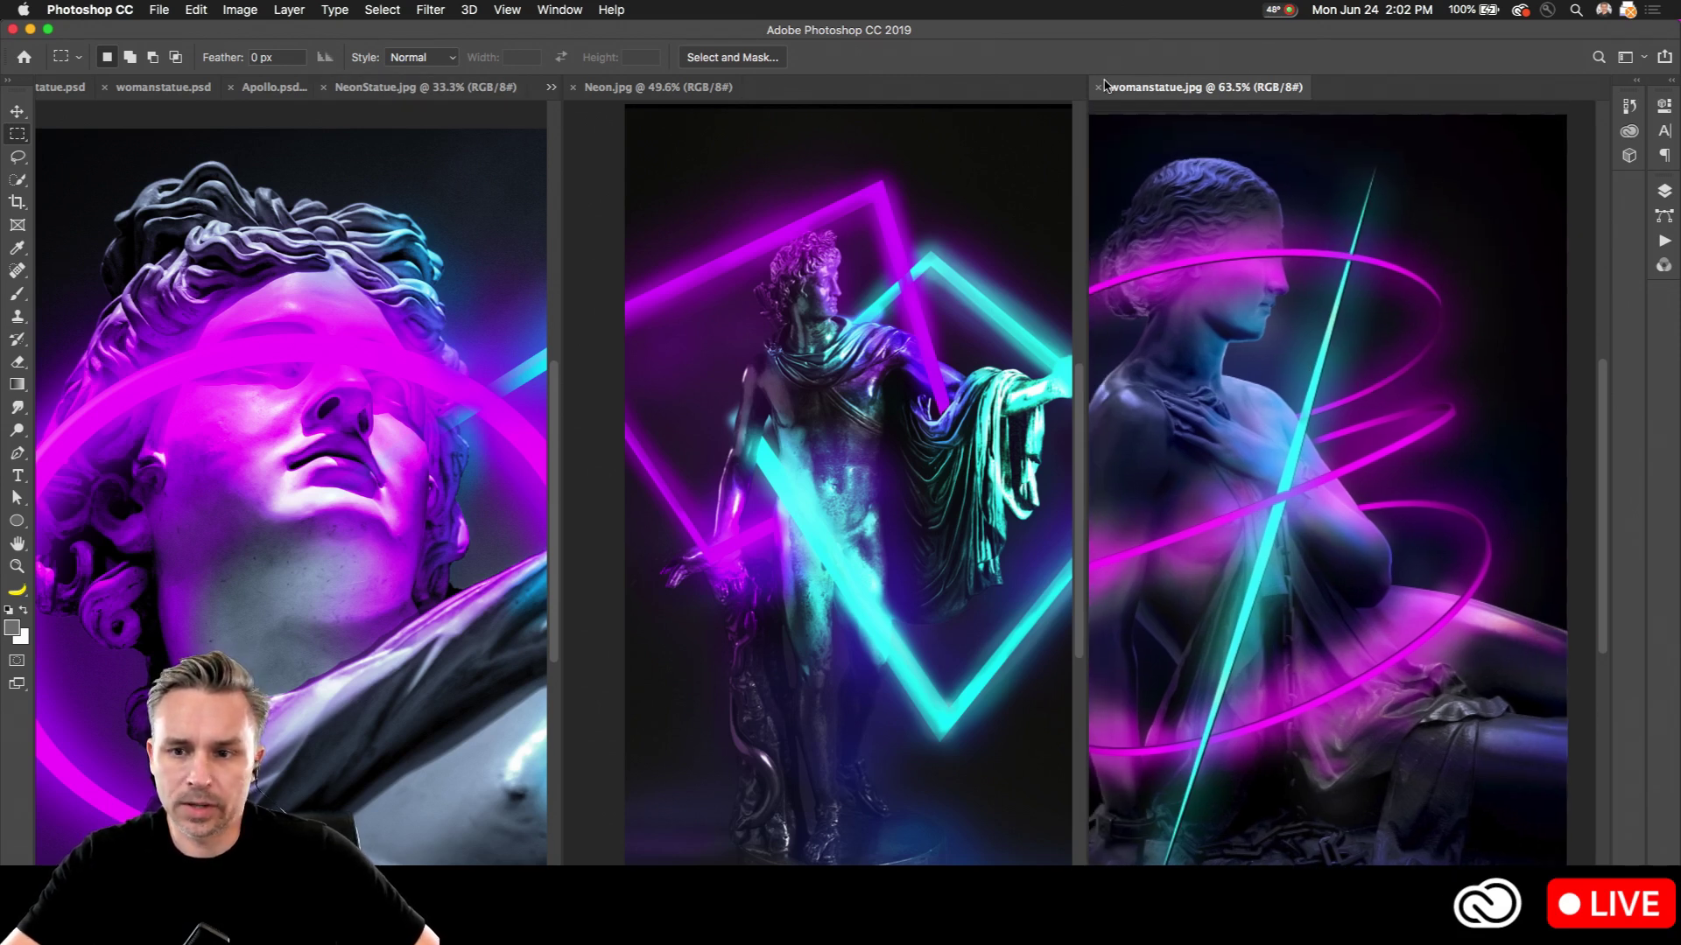
Step: Close the finished examples womanstatue.jpg, Neon.jpg and NeonStatue.jpg, and bring up Apollo.psd with its layers shown
left_click(1098, 88)
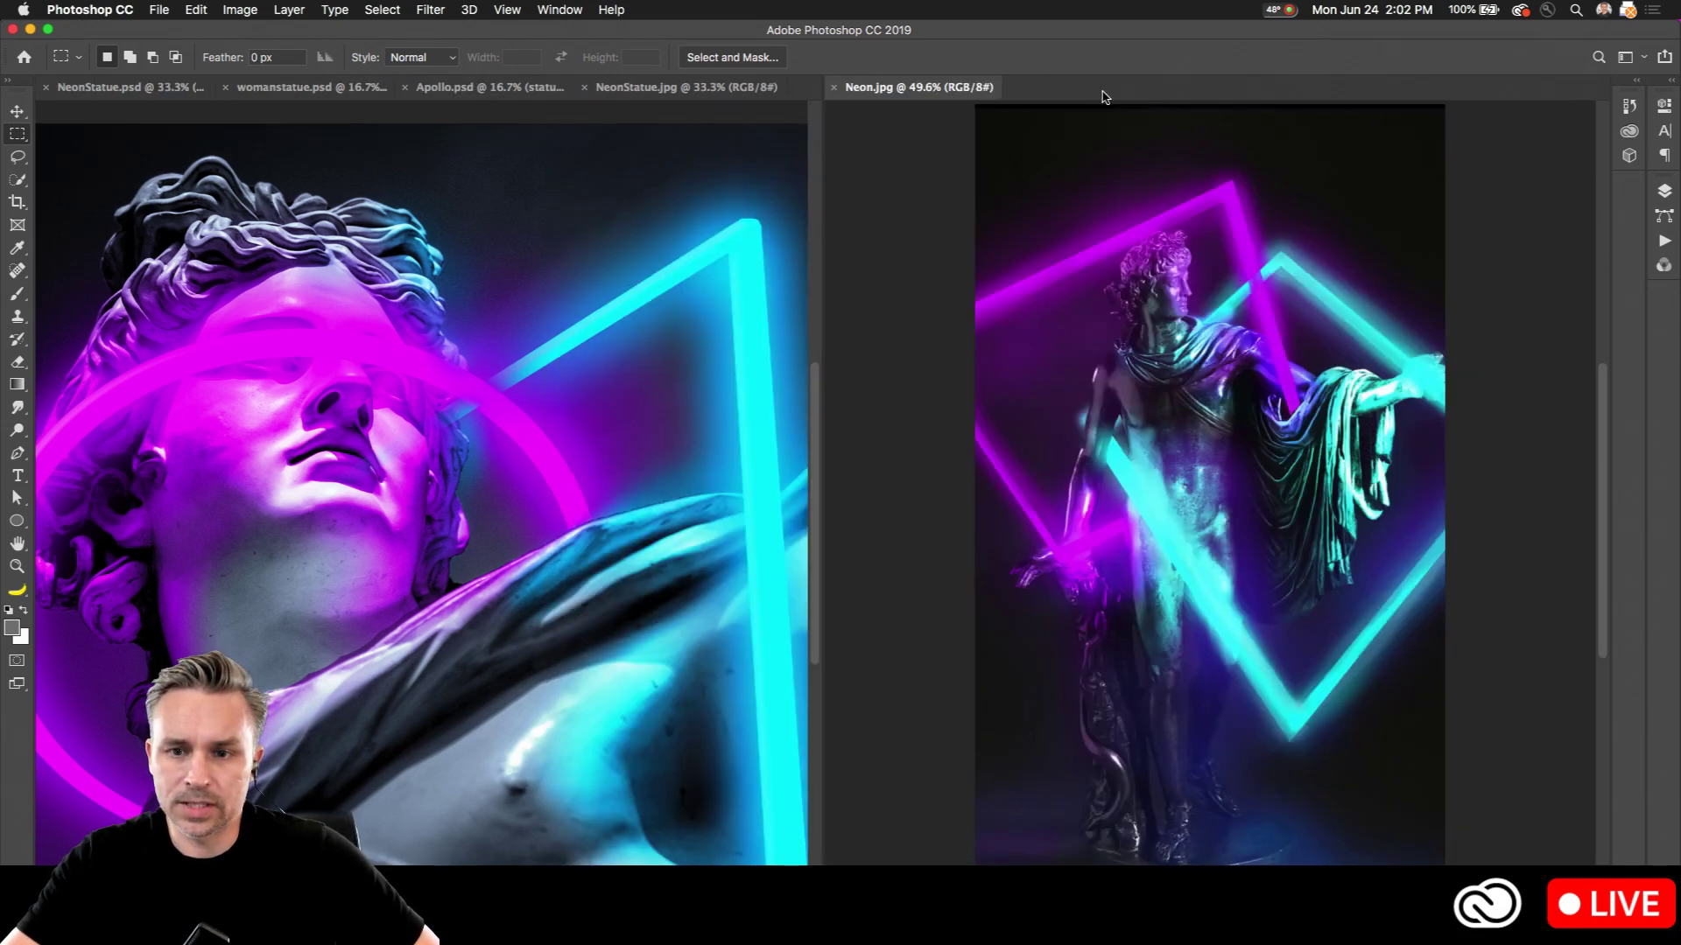
left_click(833, 88)
left_click(865, 88)
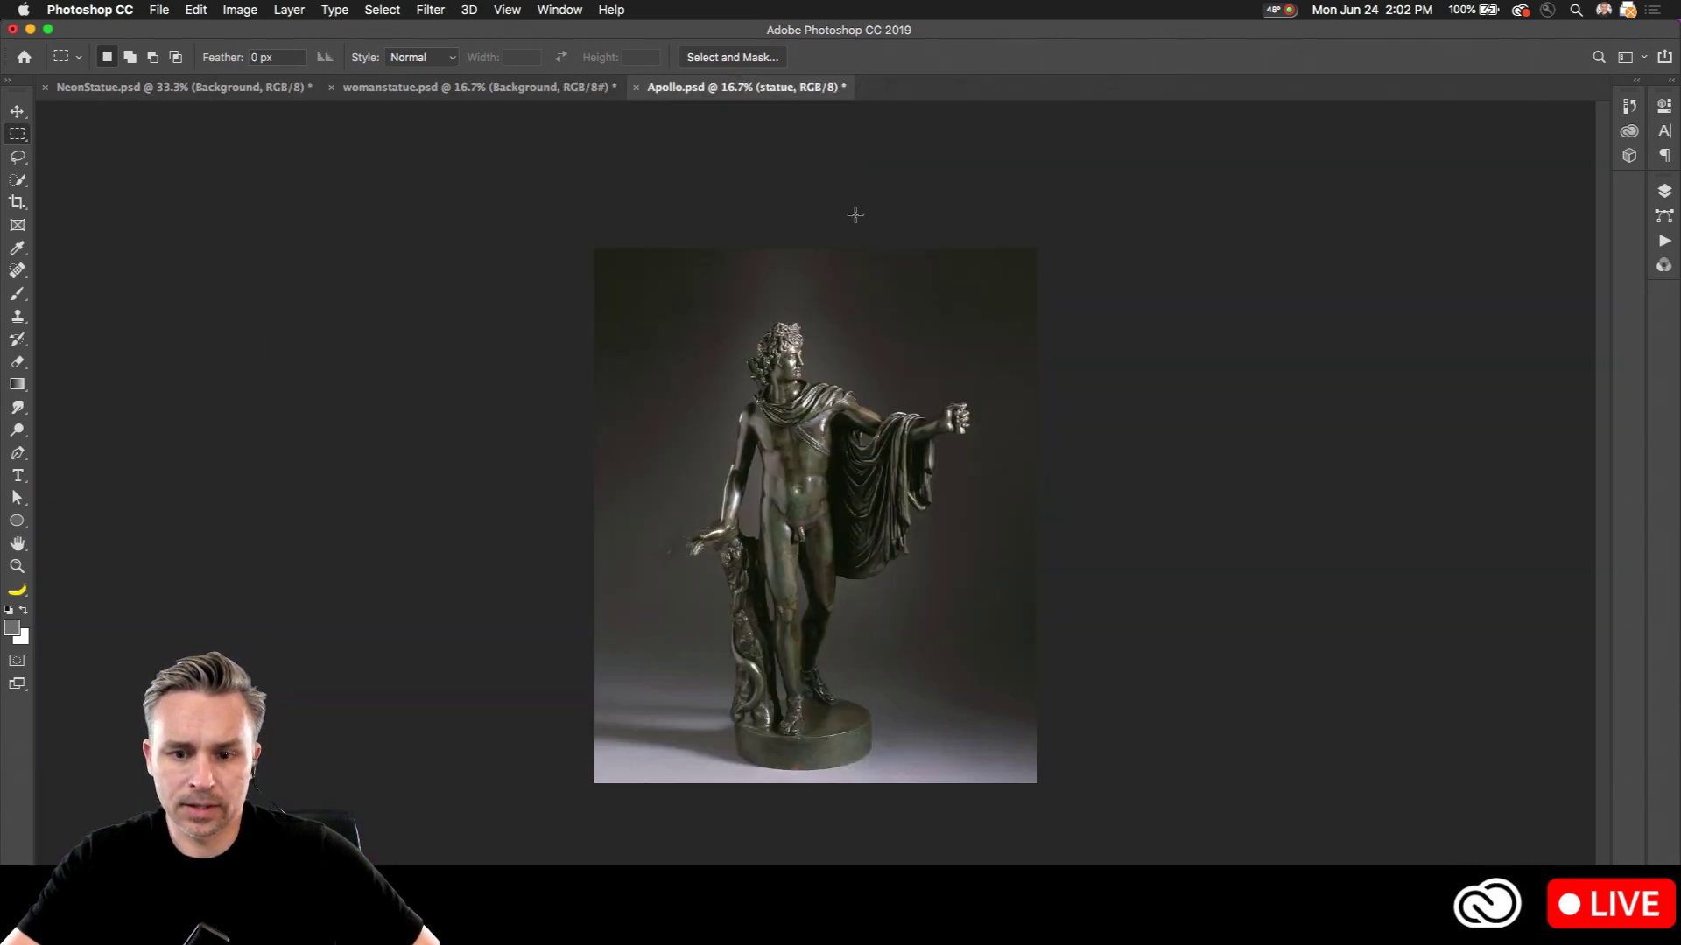
left_click(1672, 82)
key("super+0")
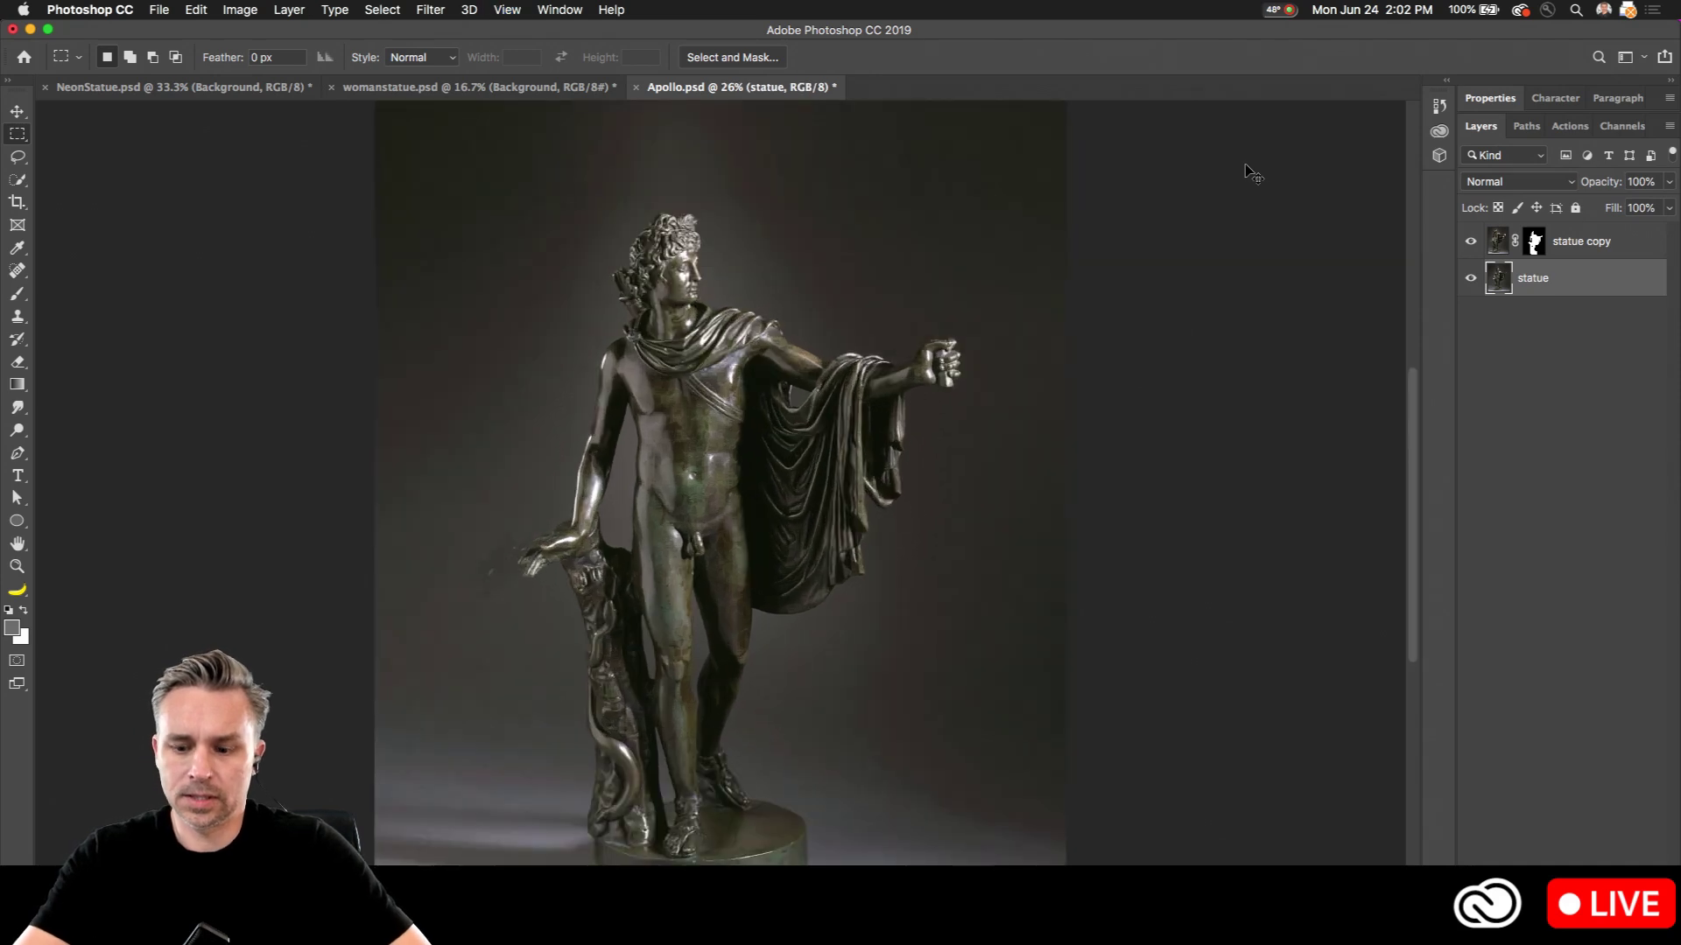
key("super+equal")
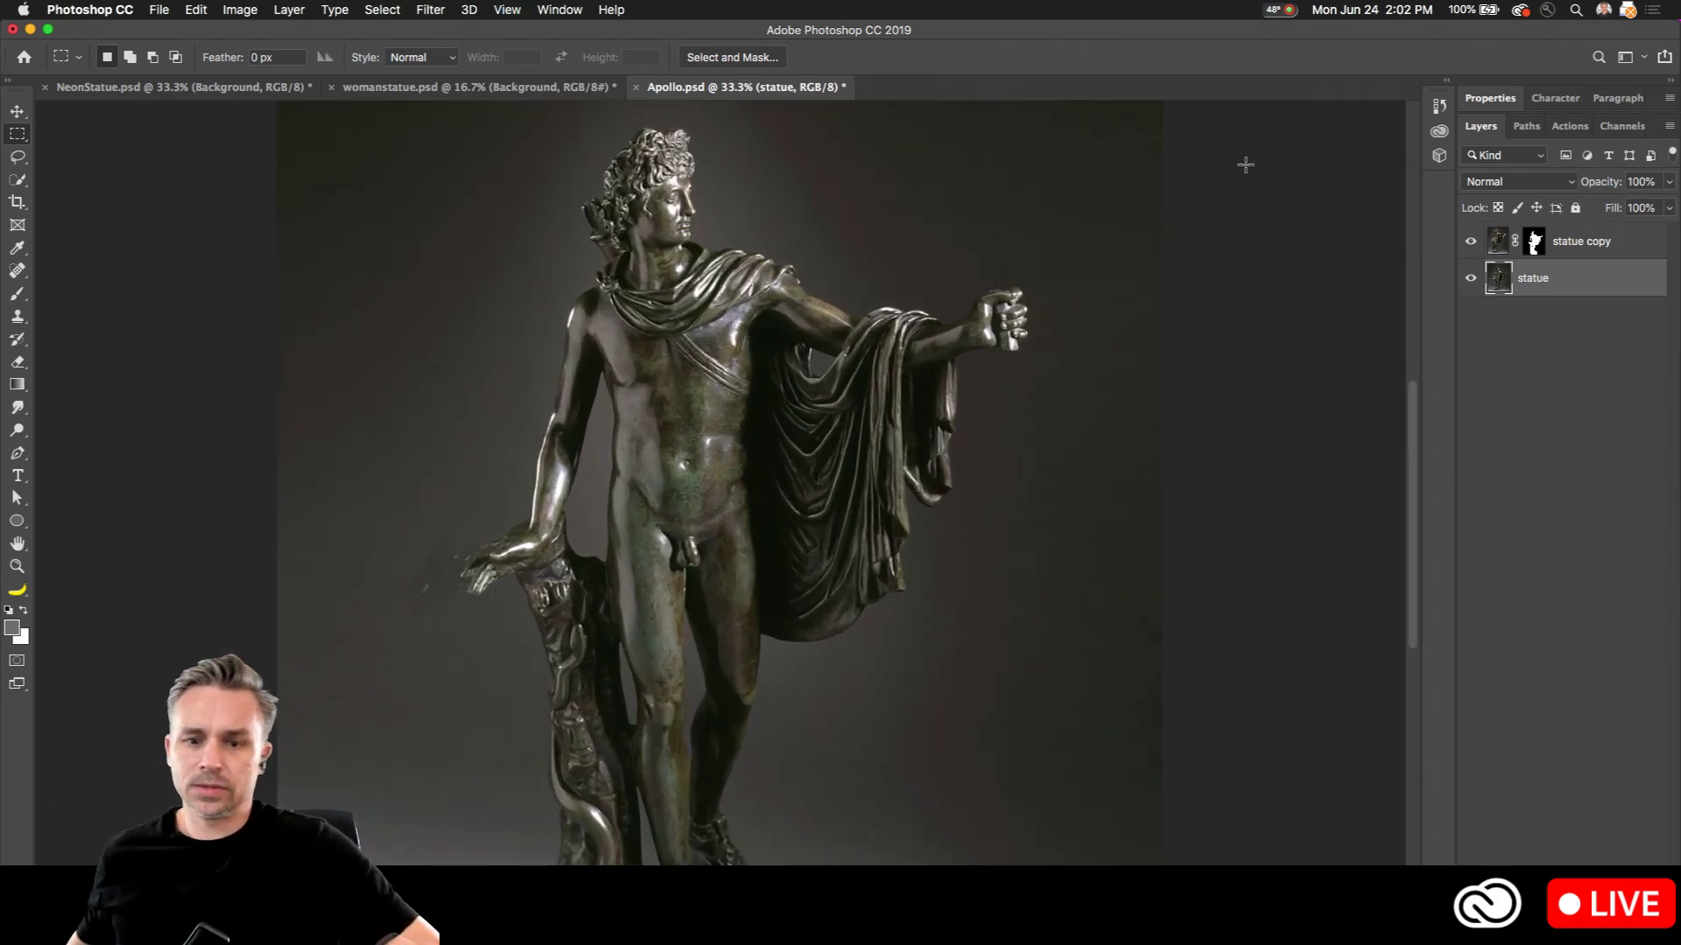
Step: Compare the Apollo image with the masked statue copy layer hidden and shown
left_click(17, 156)
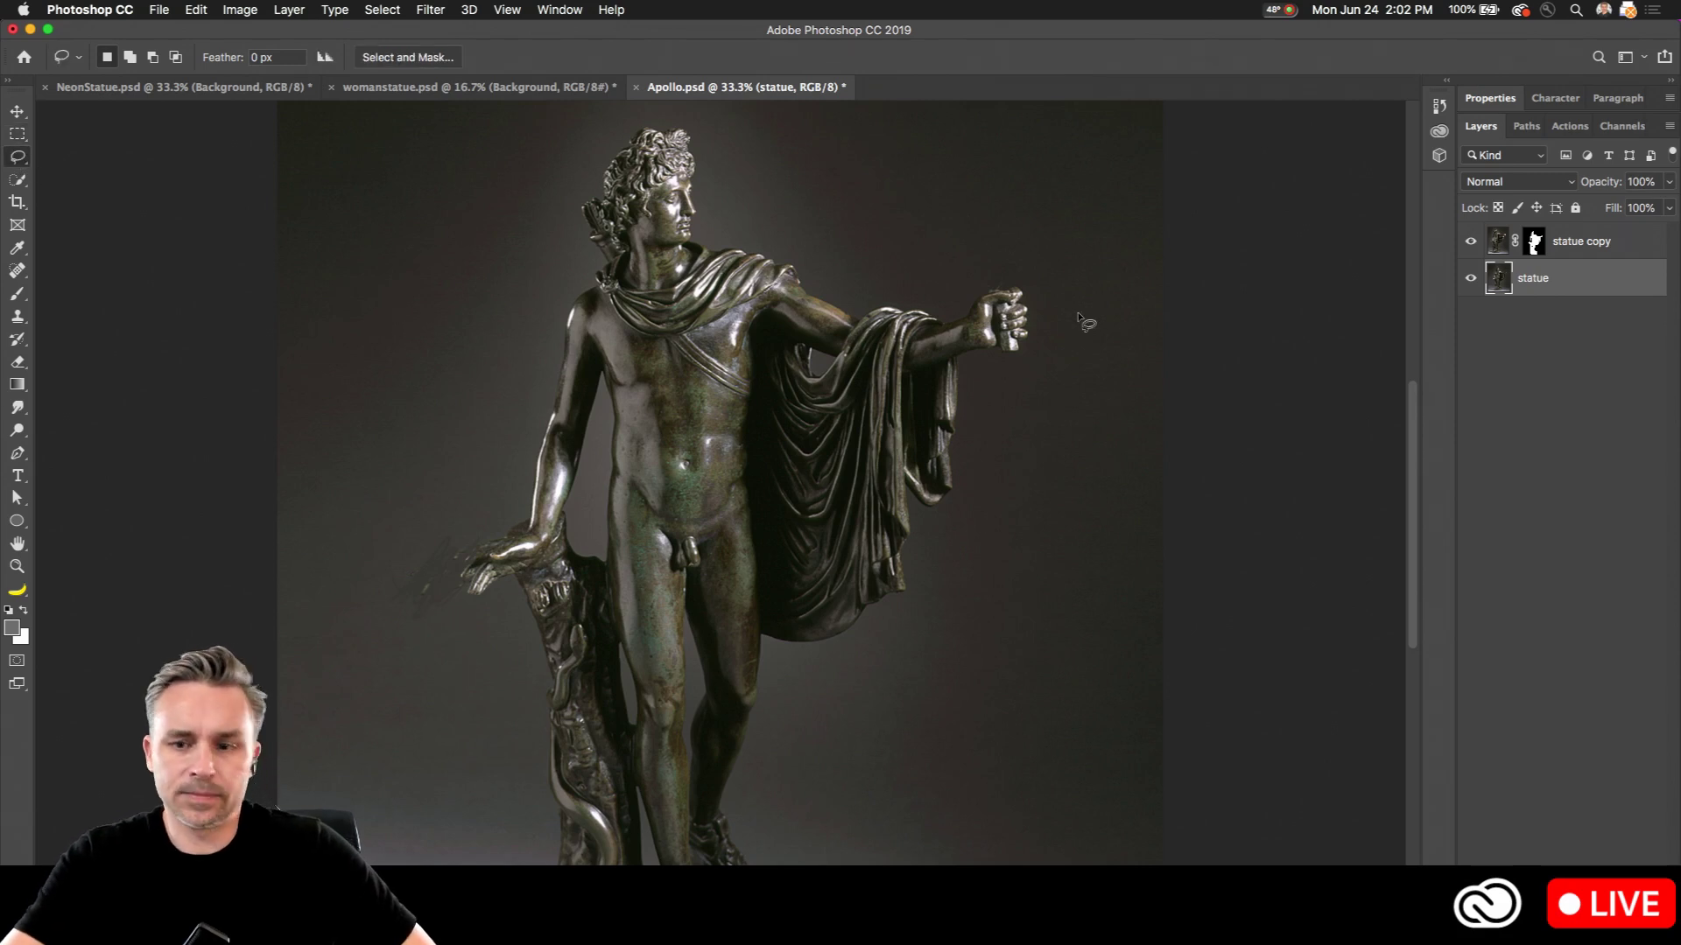
scroll(906, 341, "up", 1)
scroll(899, 337, "up", 1)
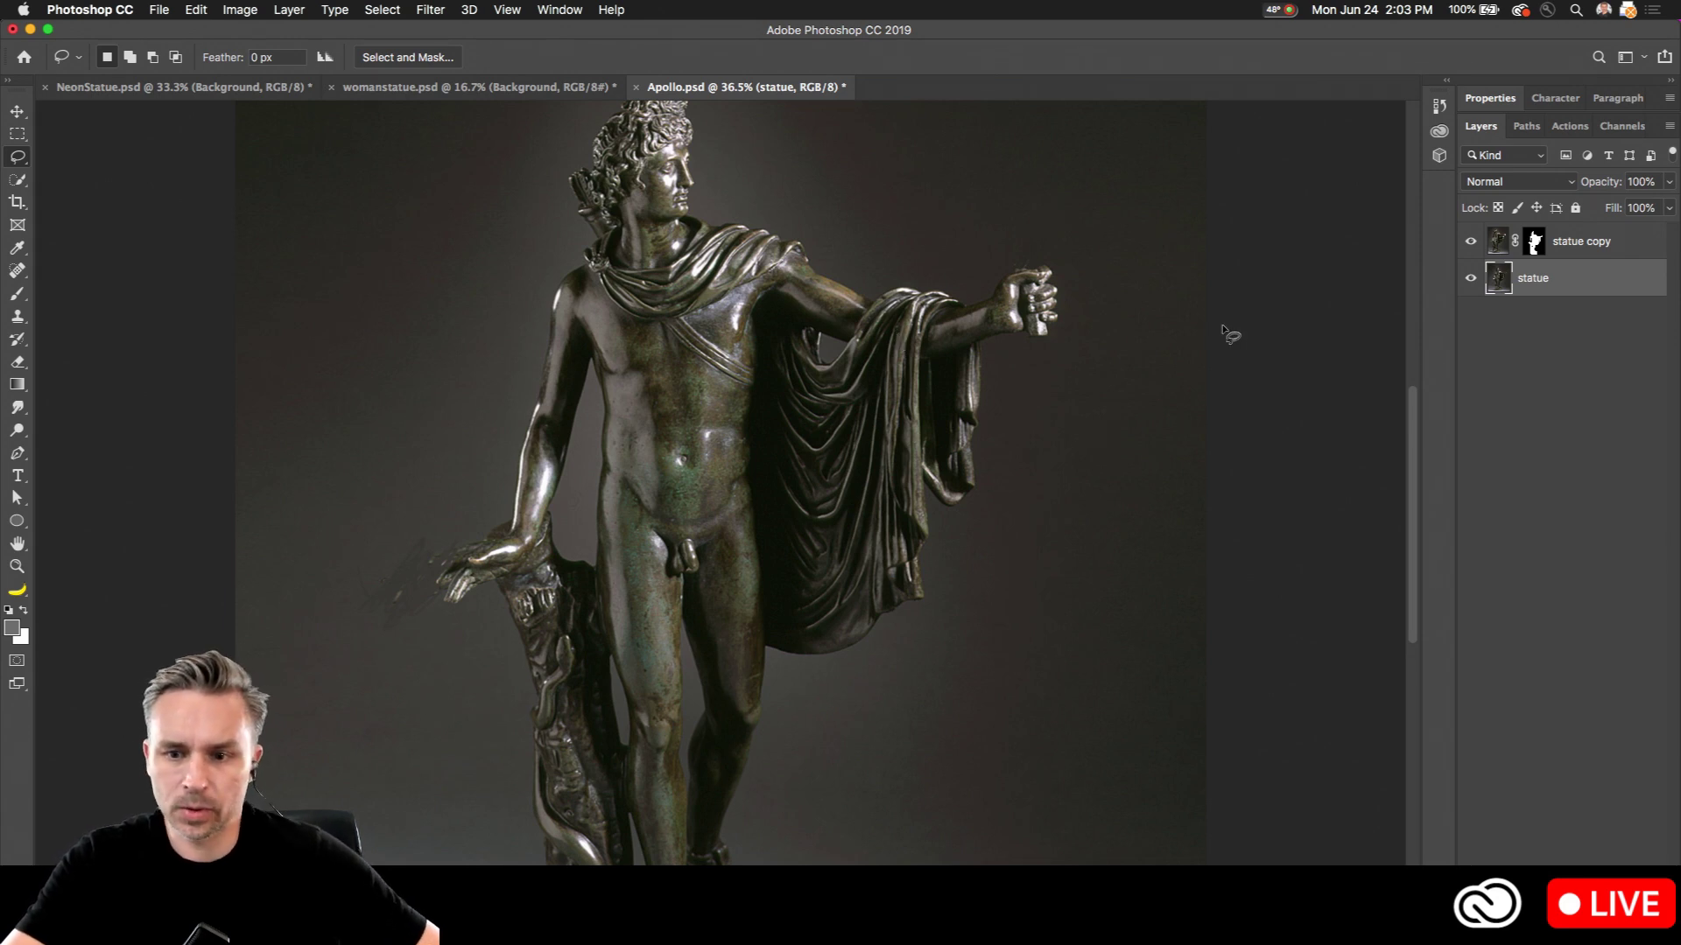
left_click(1470, 242)
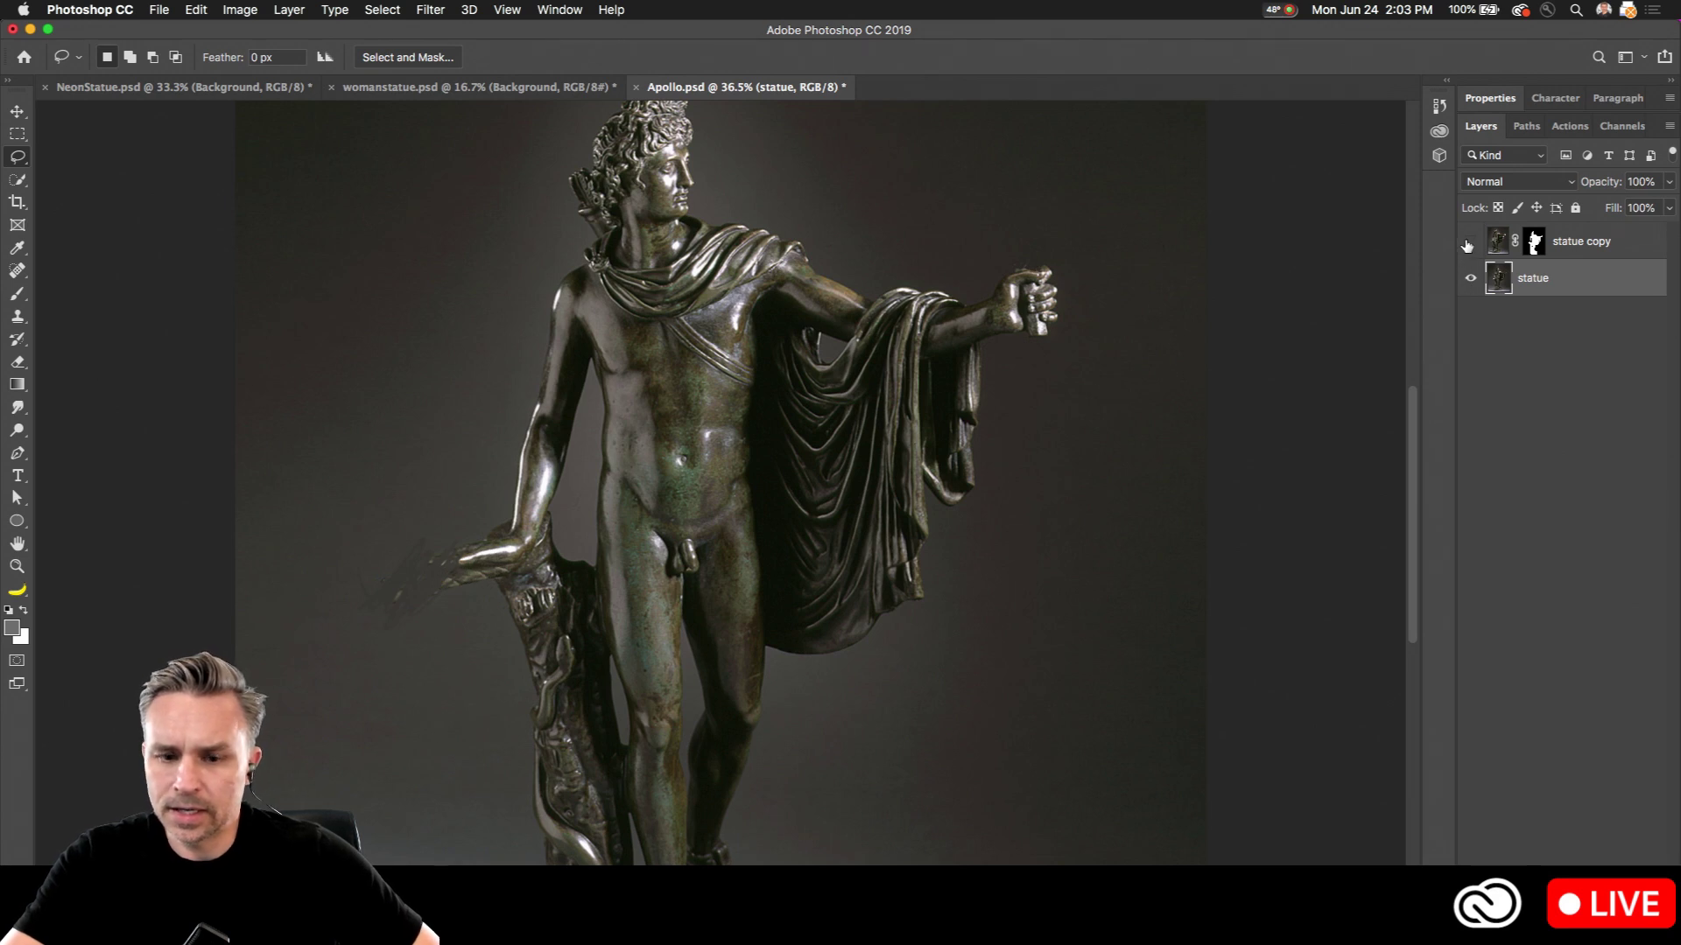
left_click(1470, 244)
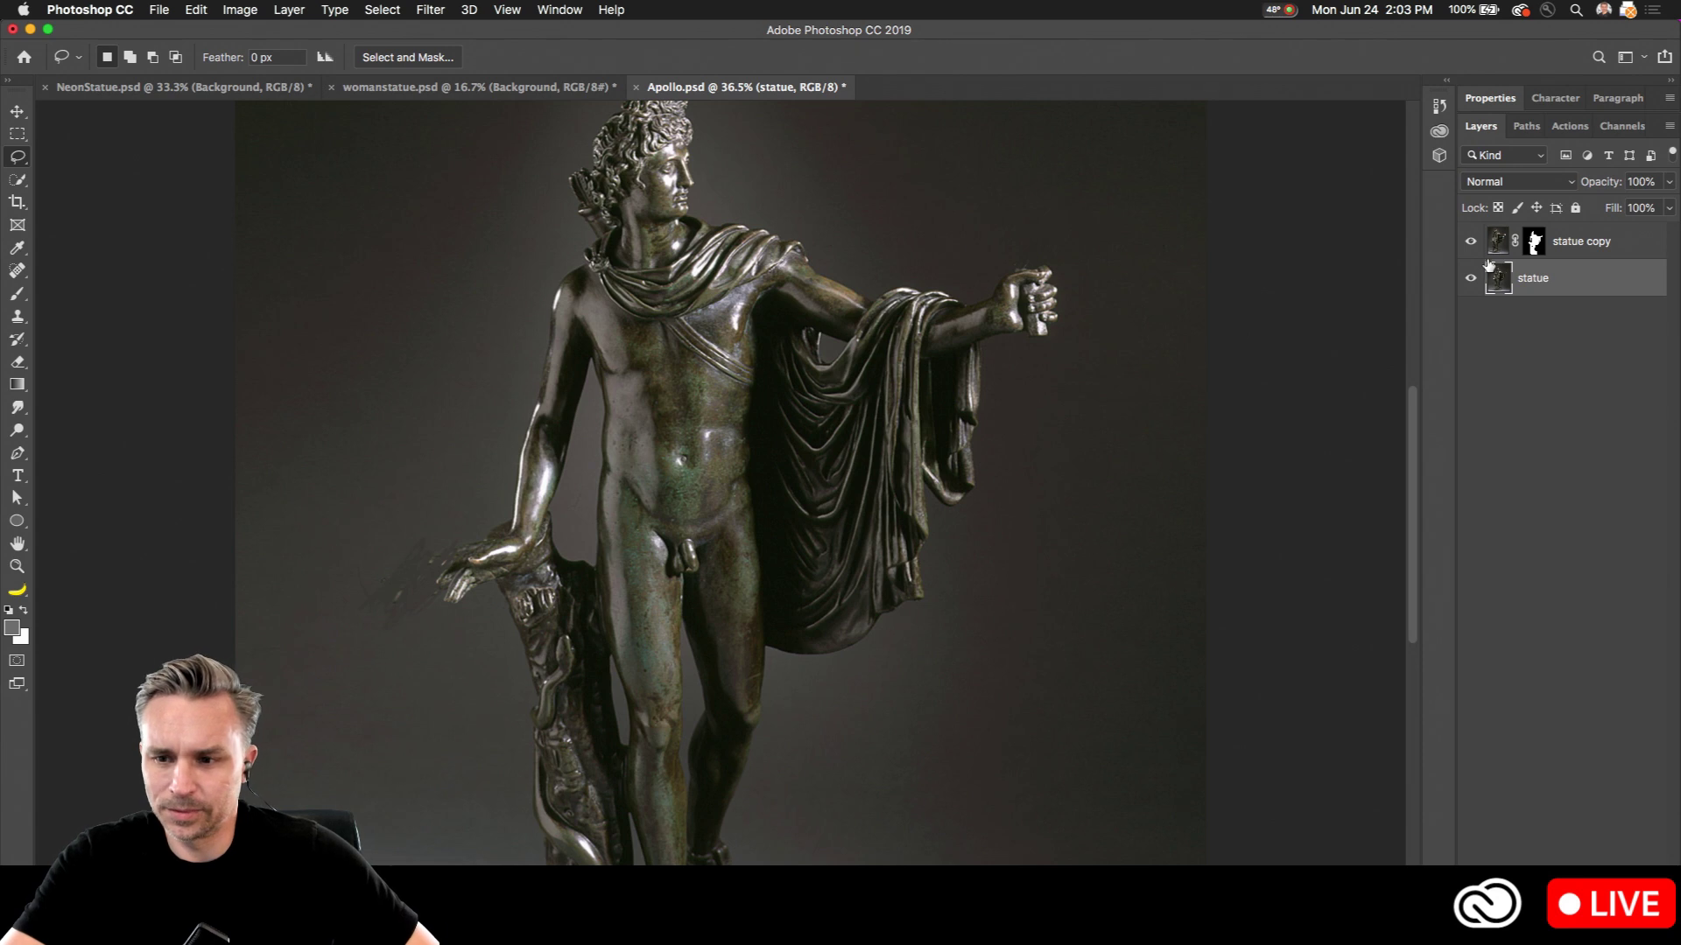
Step: Lasso the smudged background beside the lowered hand on the statue layer, fill it with Content-Aware and clear the selection
left_click(1580, 255)
left_click(1558, 291)
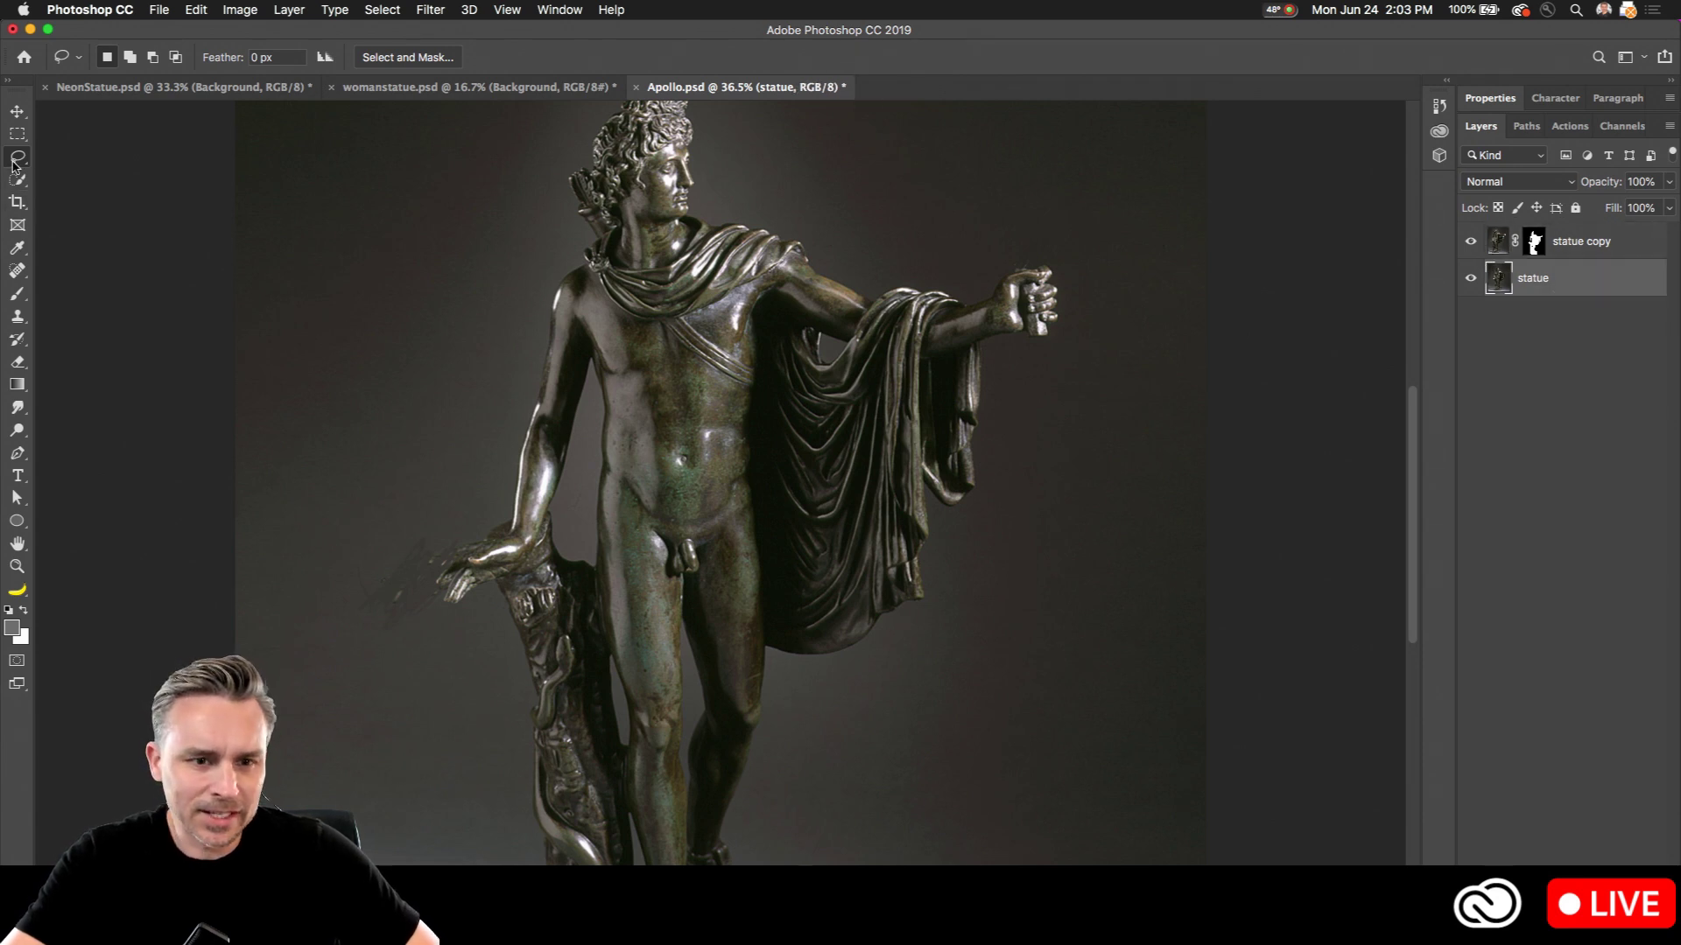
mouse_move(339, 558)
left_mouse_down()
mouse_move(421, 523)
mouse_move(468, 529)
mouse_move(479, 556)
mouse_move(477, 599)
mouse_move(377, 639)
mouse_move(349, 613)
left_mouse_up()
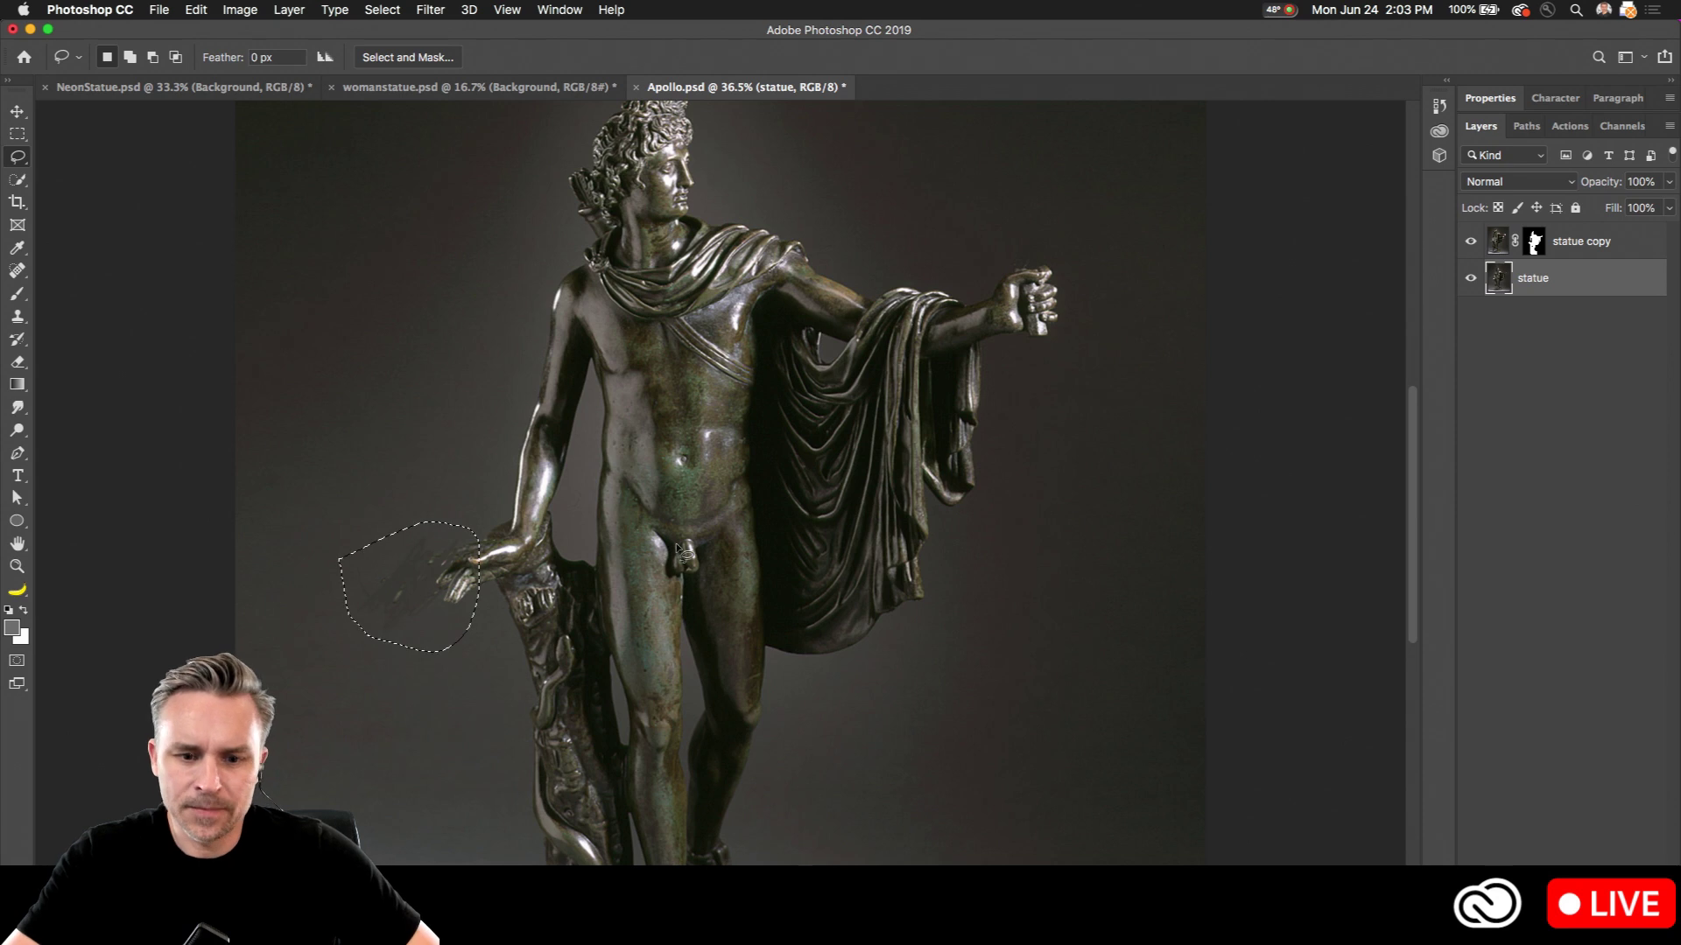
left_click(16, 272)
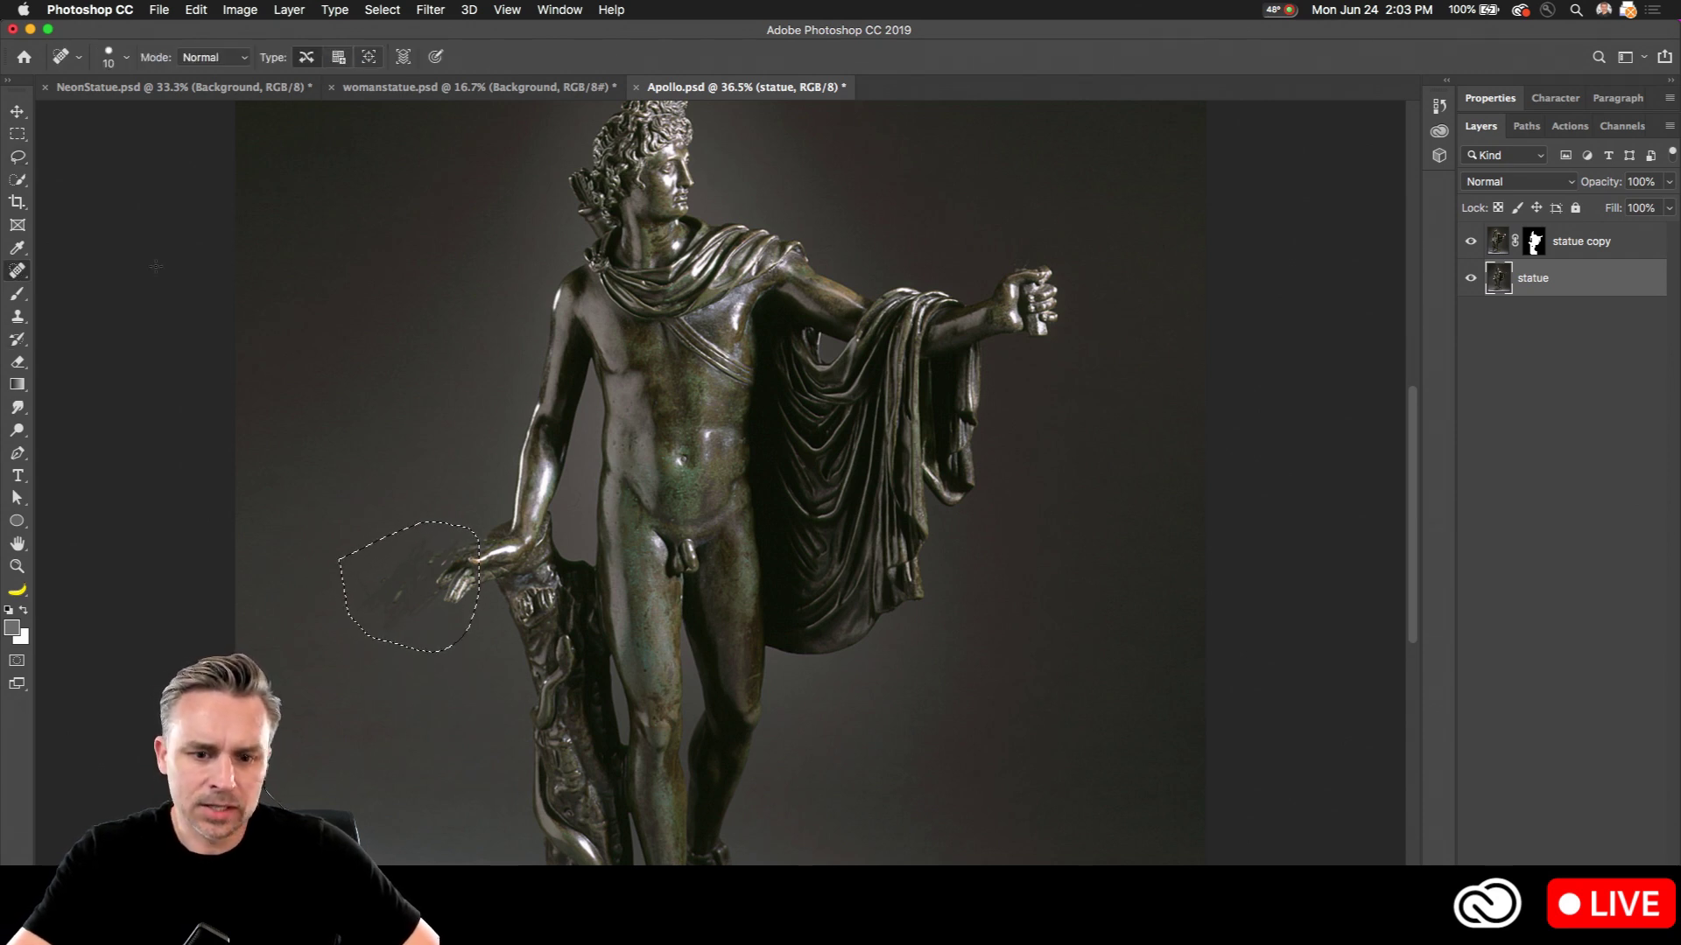
key("shift+BackSpace")
left_click(1061, 265)
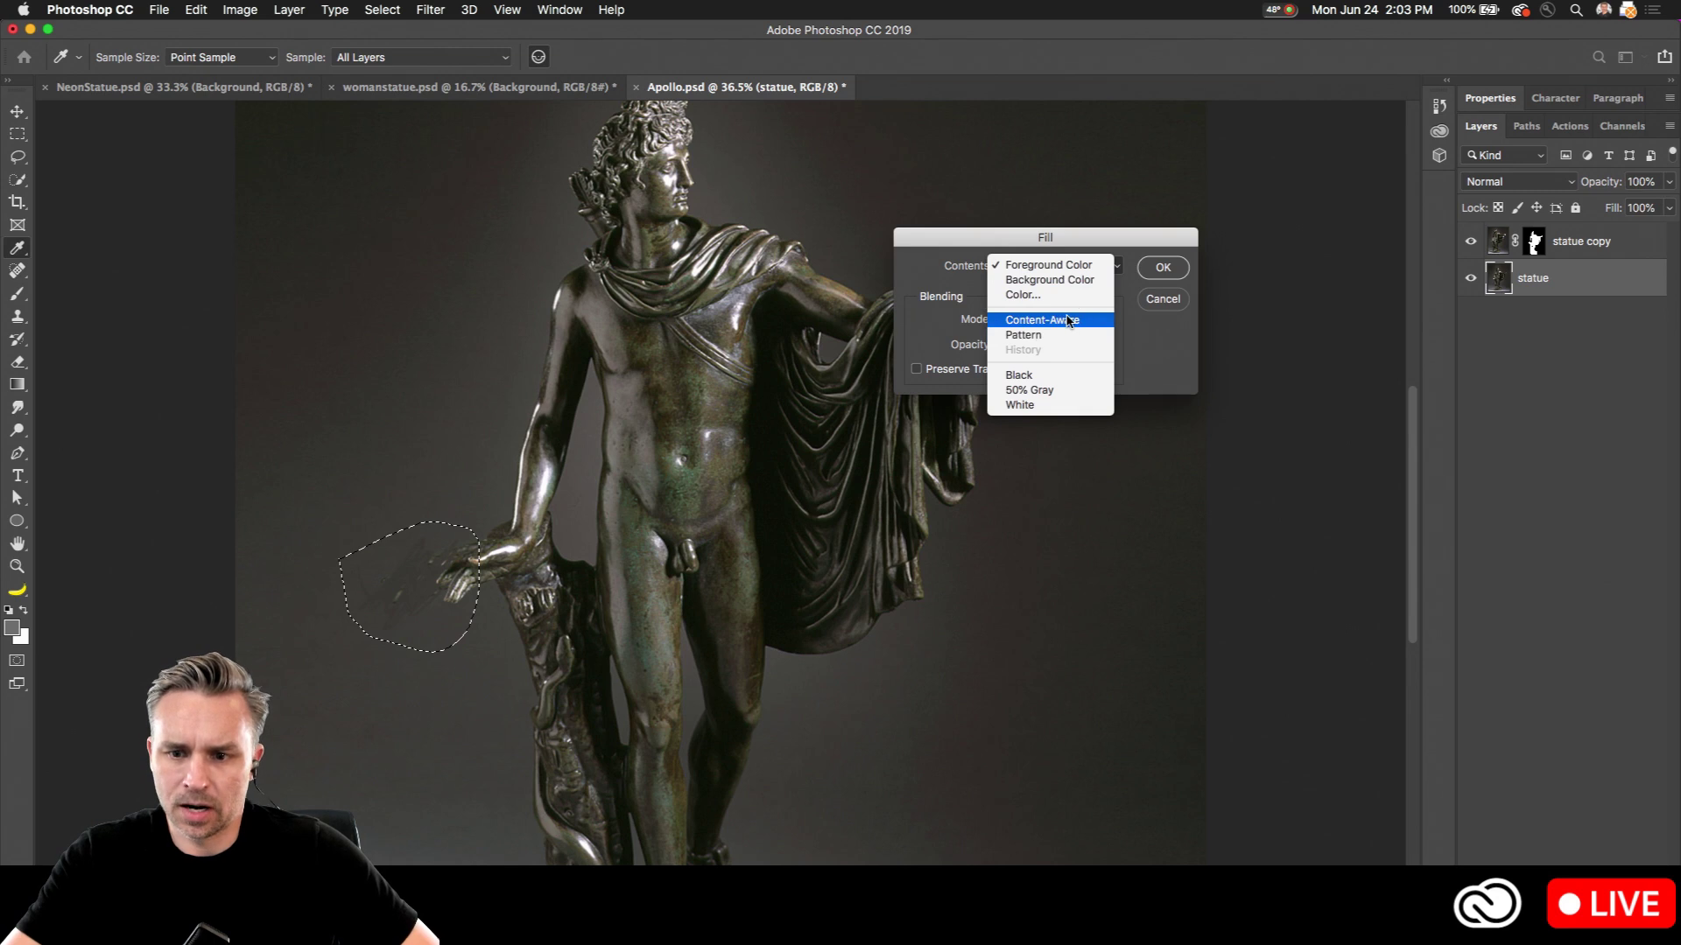
left_click(1068, 321)
left_click(1152, 273)
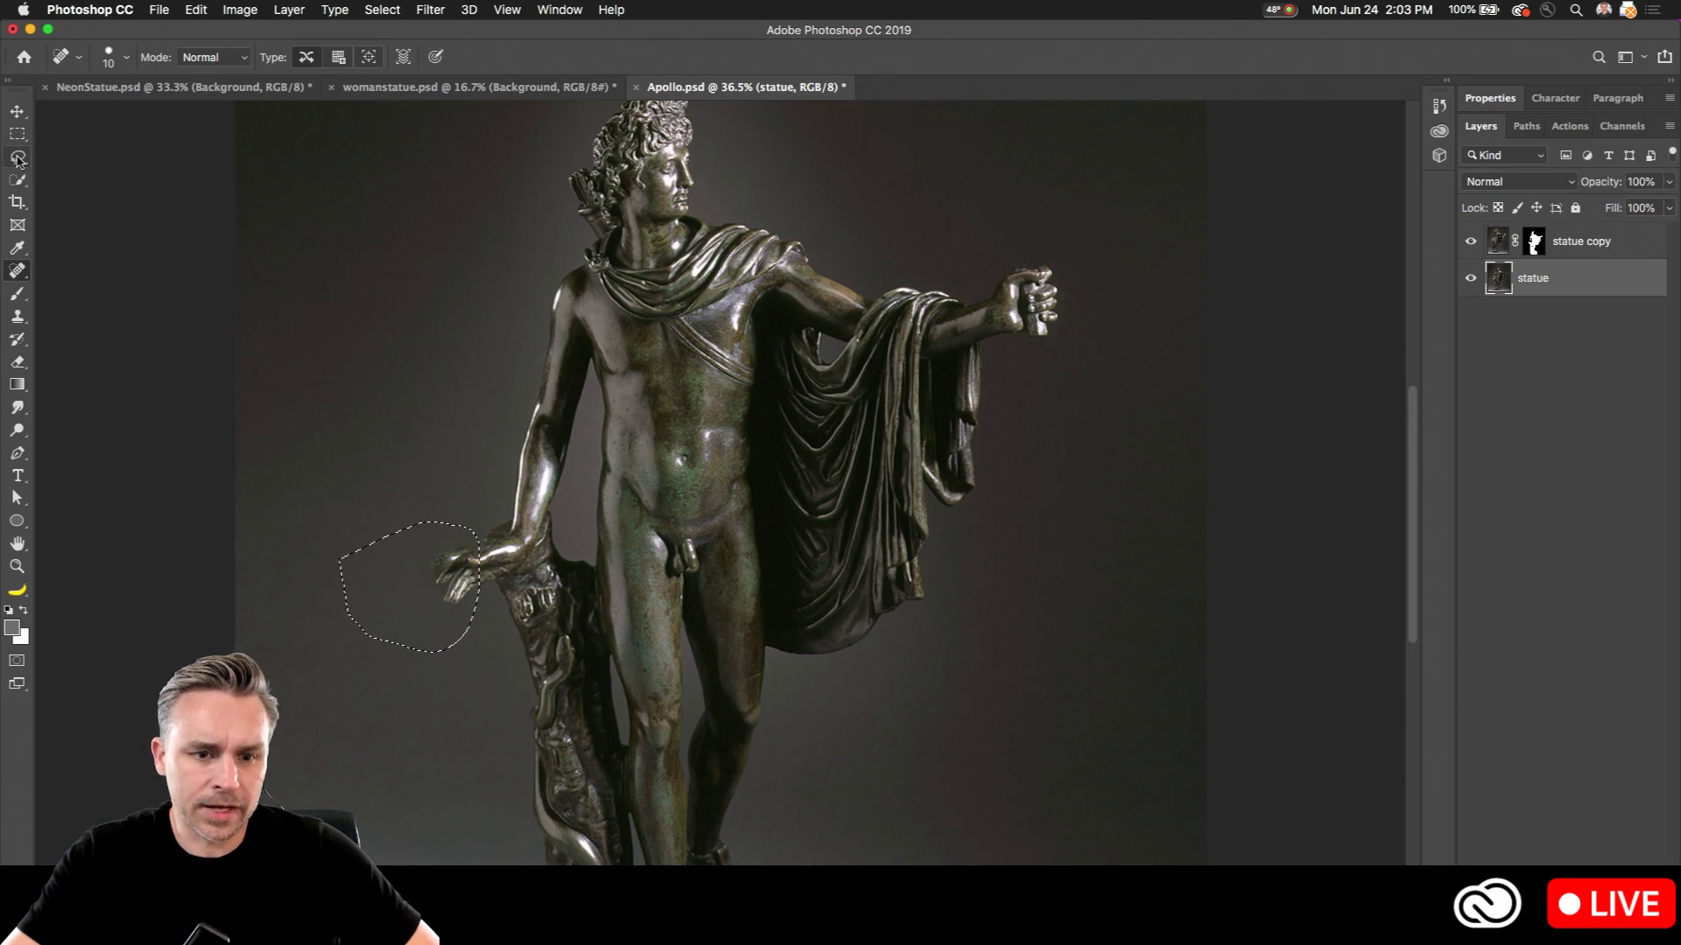
left_click(18, 159)
left_click_drag(210, 429, 300, 423)
key("super+d")
Step: Try to patch the area beside the tree stump on the statue layer with clean background, using the Content-Aware Patch tool
left_click_drag(381, 468, 898, 364)
left_click(1471, 241)
left_click_drag(730, 383, 617, 426)
mouse_move(561, 495)
left_mouse_down()
mouse_move(664, 447)
mouse_move(663, 551)
mouse_move(598, 579)
mouse_move(561, 557)
mouse_move(555, 515)
left_mouse_up()
left_click_drag(17, 270, 71, 305)
left_click_drag(586, 525, 491, 549)
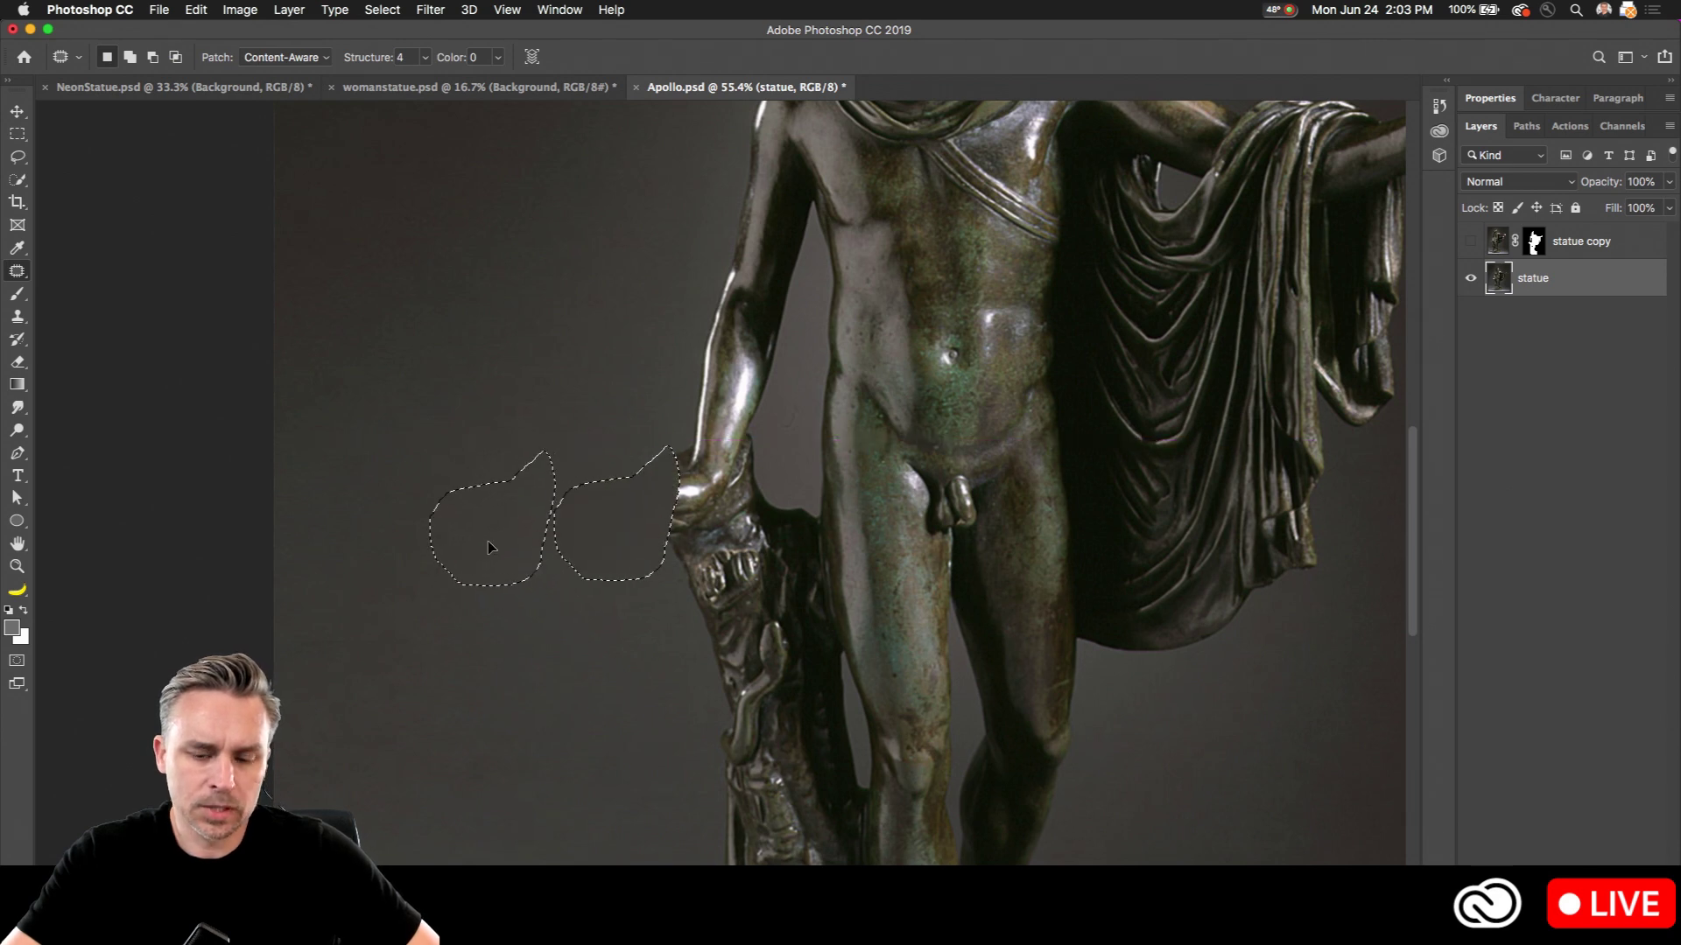
key("super+z")
key("super+d")
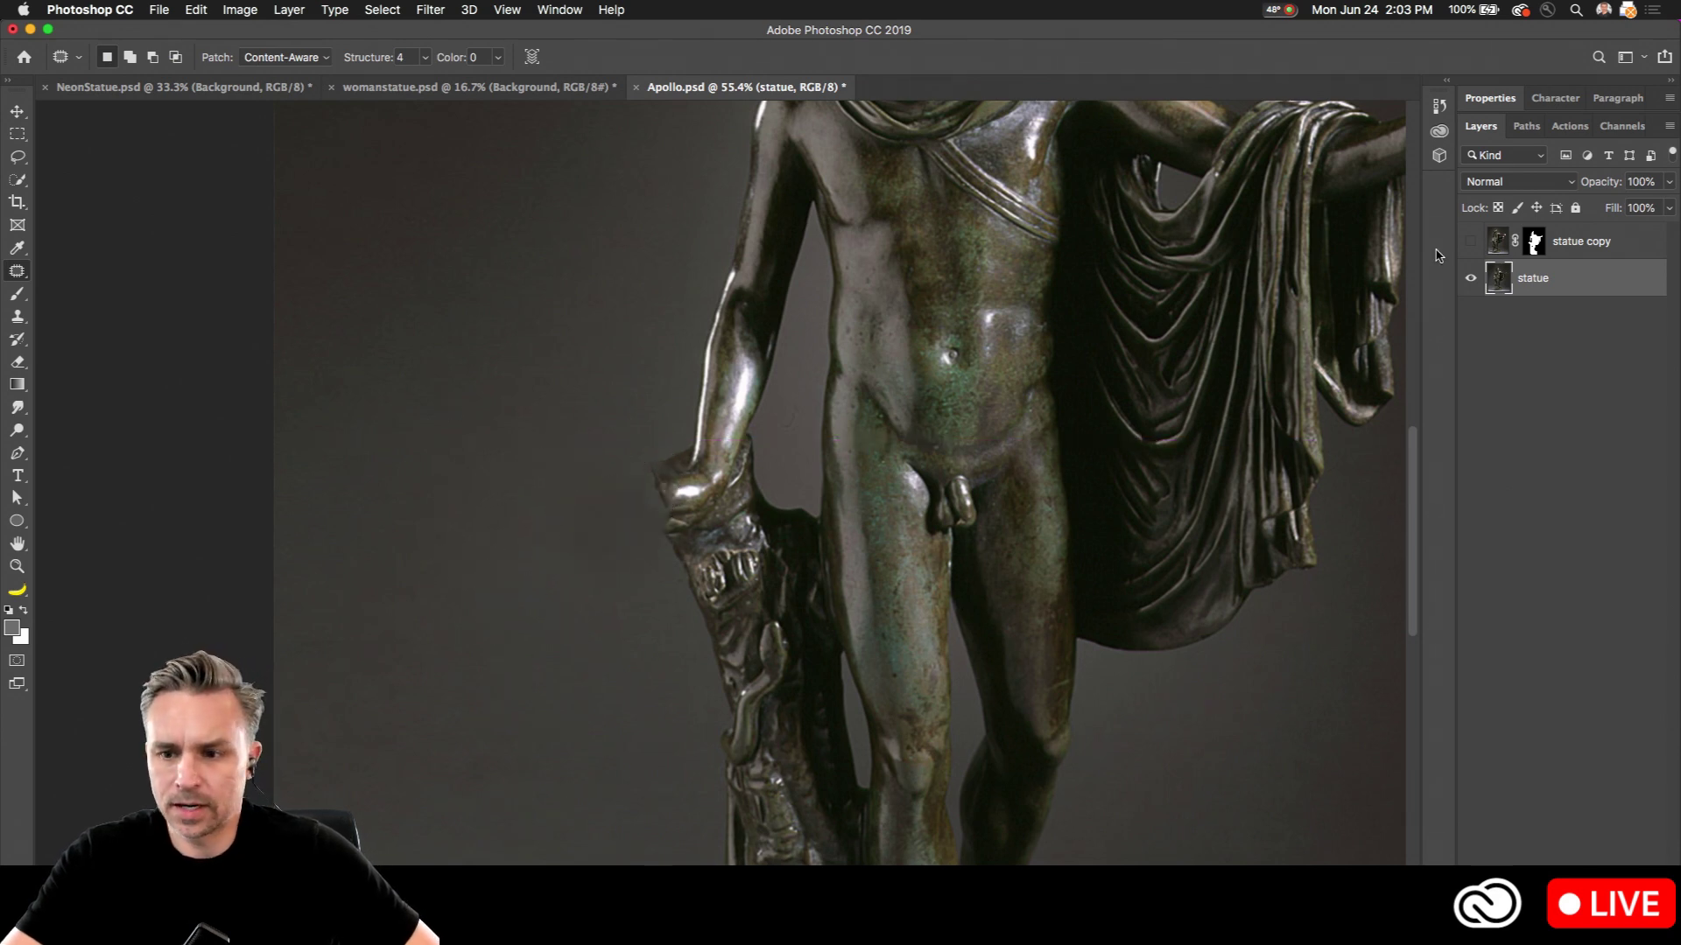
left_click(1468, 245)
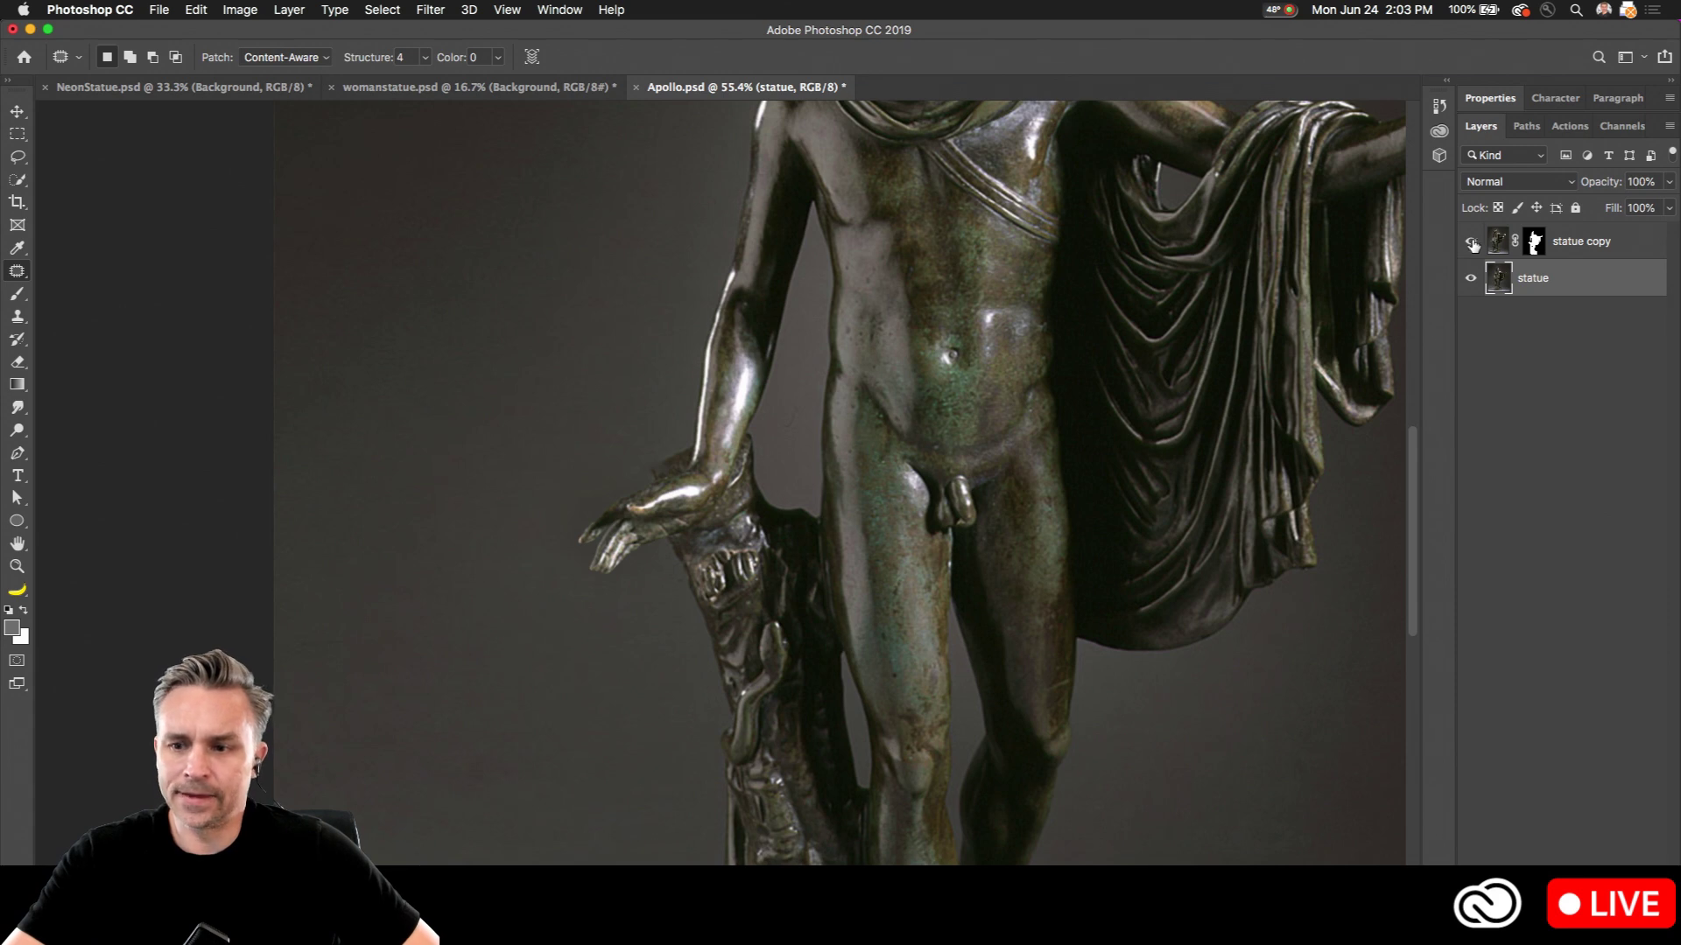
Step: Inspect the masked statue copy cutout on its own with the original statue layer hidden
left_click(1472, 278)
left_click(1576, 242)
scroll(793, 496, "down", 3)
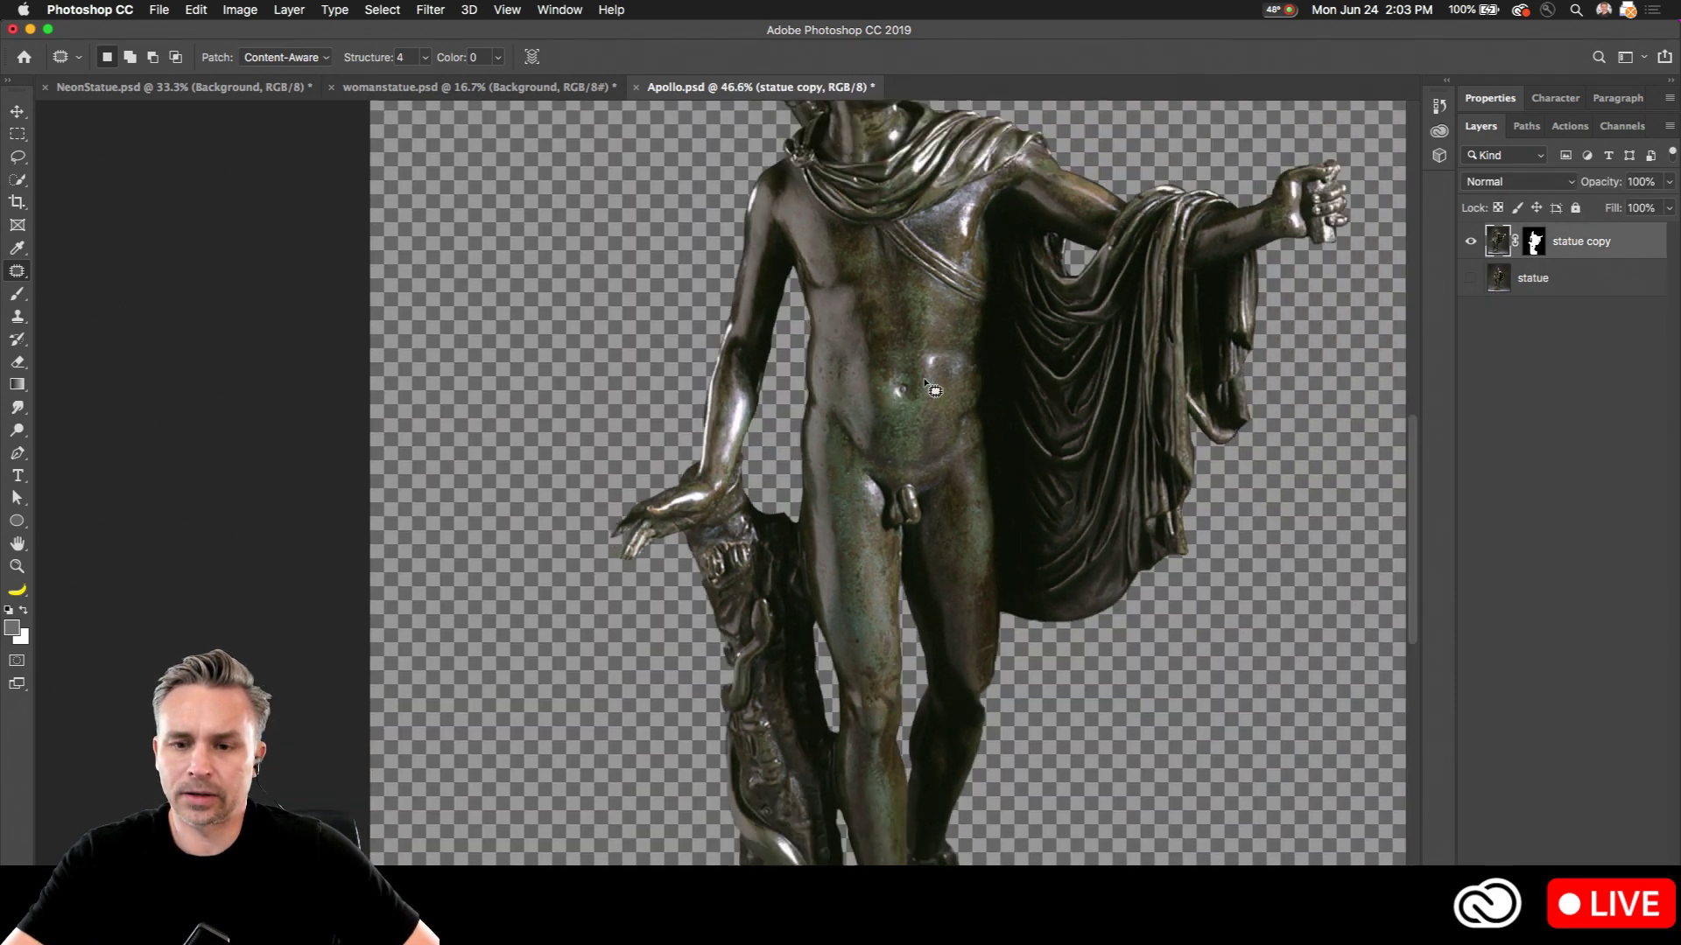
left_click_drag(793, 496, 675, 600)
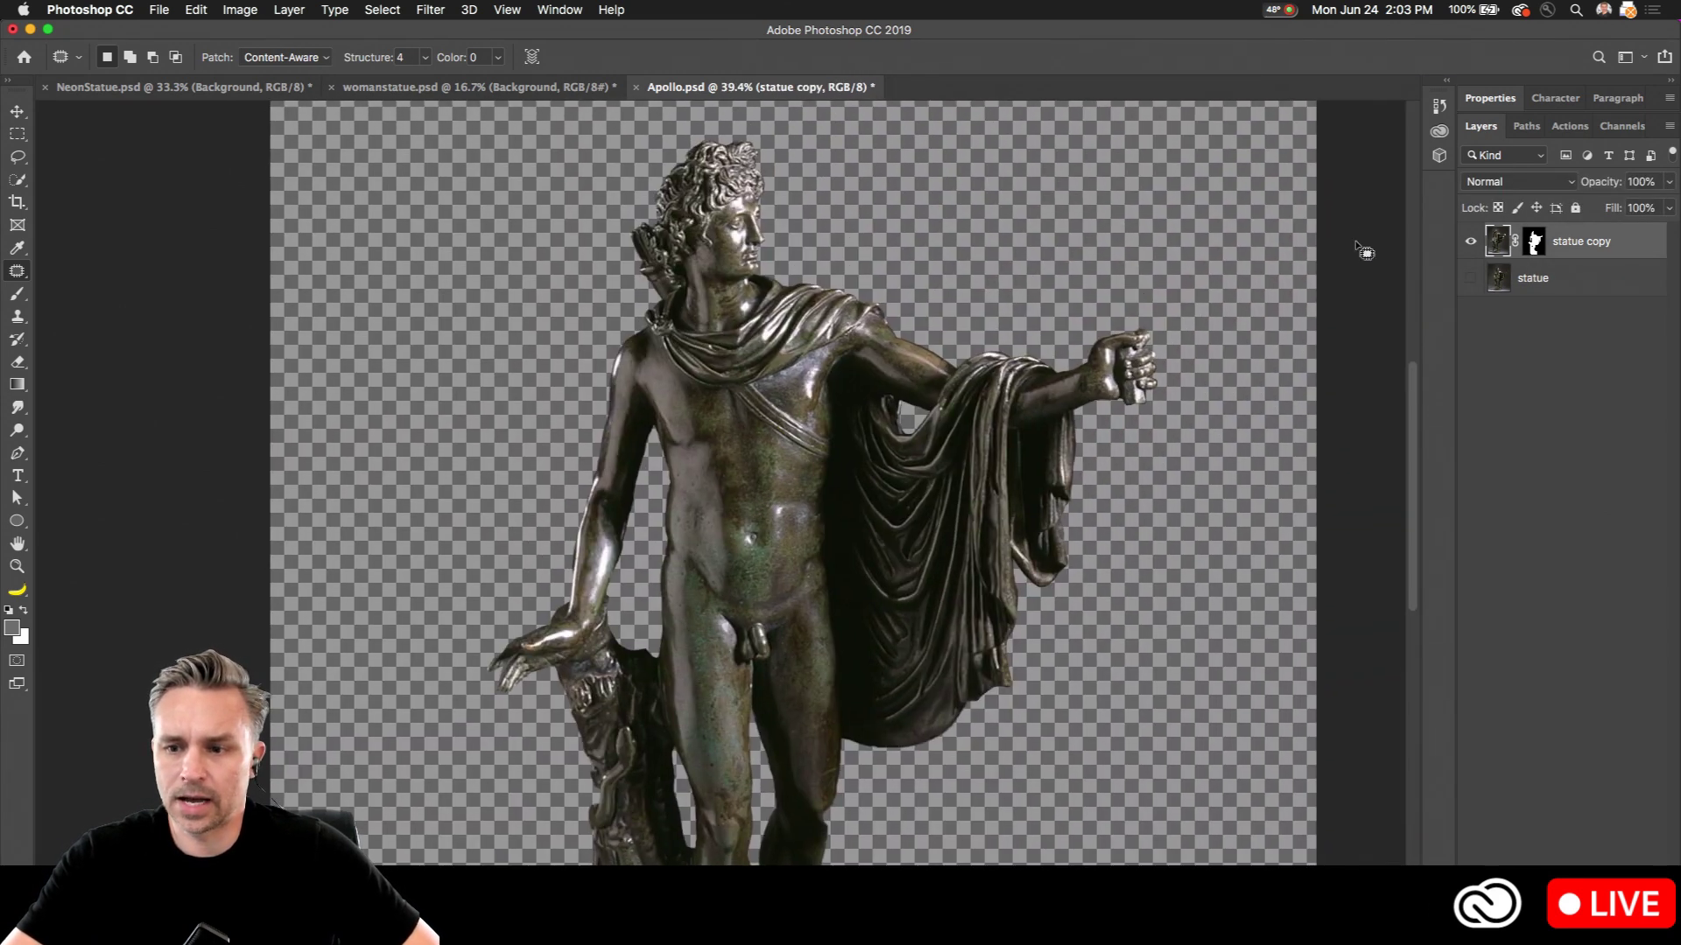
Step: Make the statue layer active and set the Custom Shape tool to the Square Thin Frame shape
left_click(1500, 288)
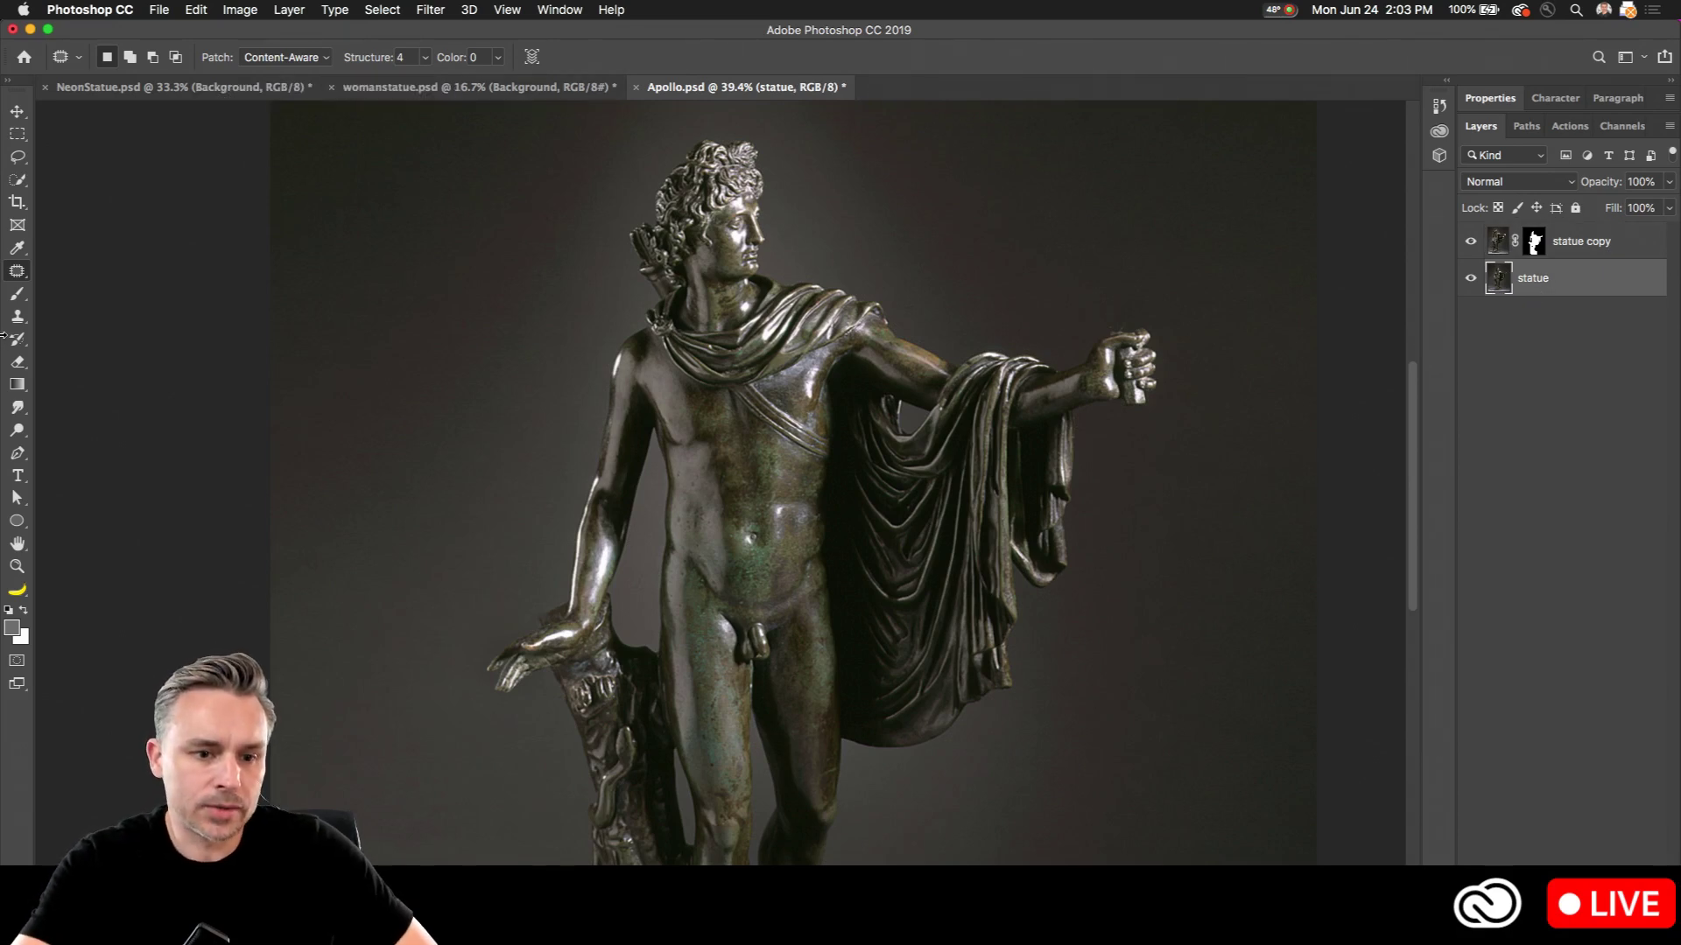
left_click(19, 523)
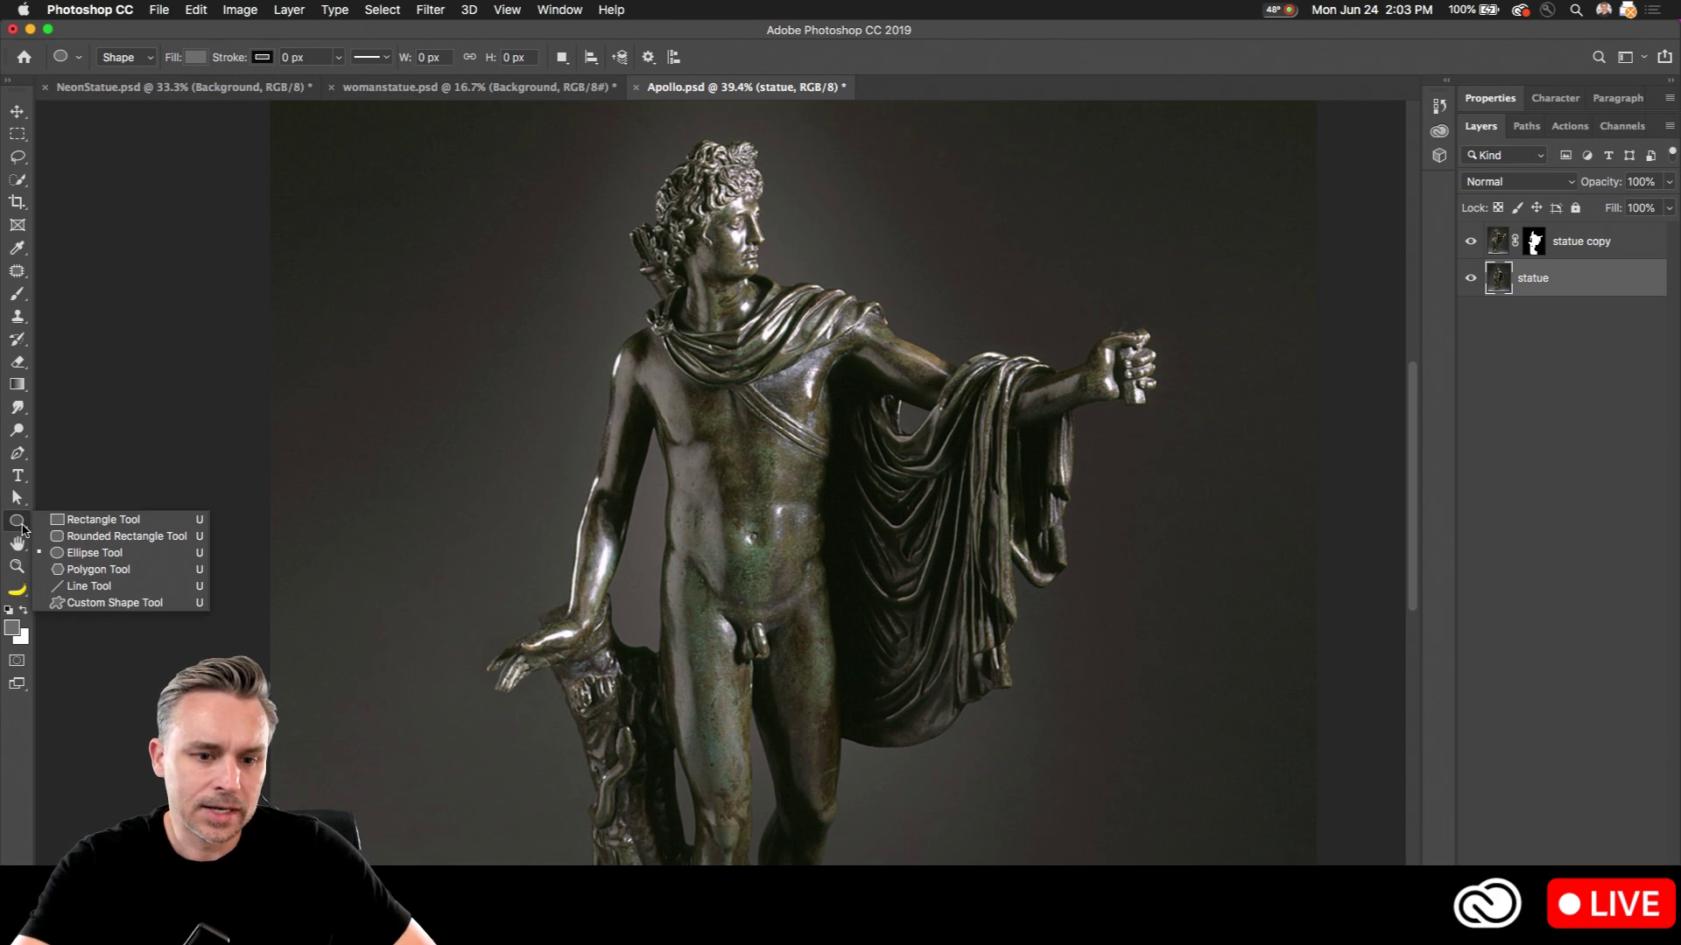
left_click(114, 603)
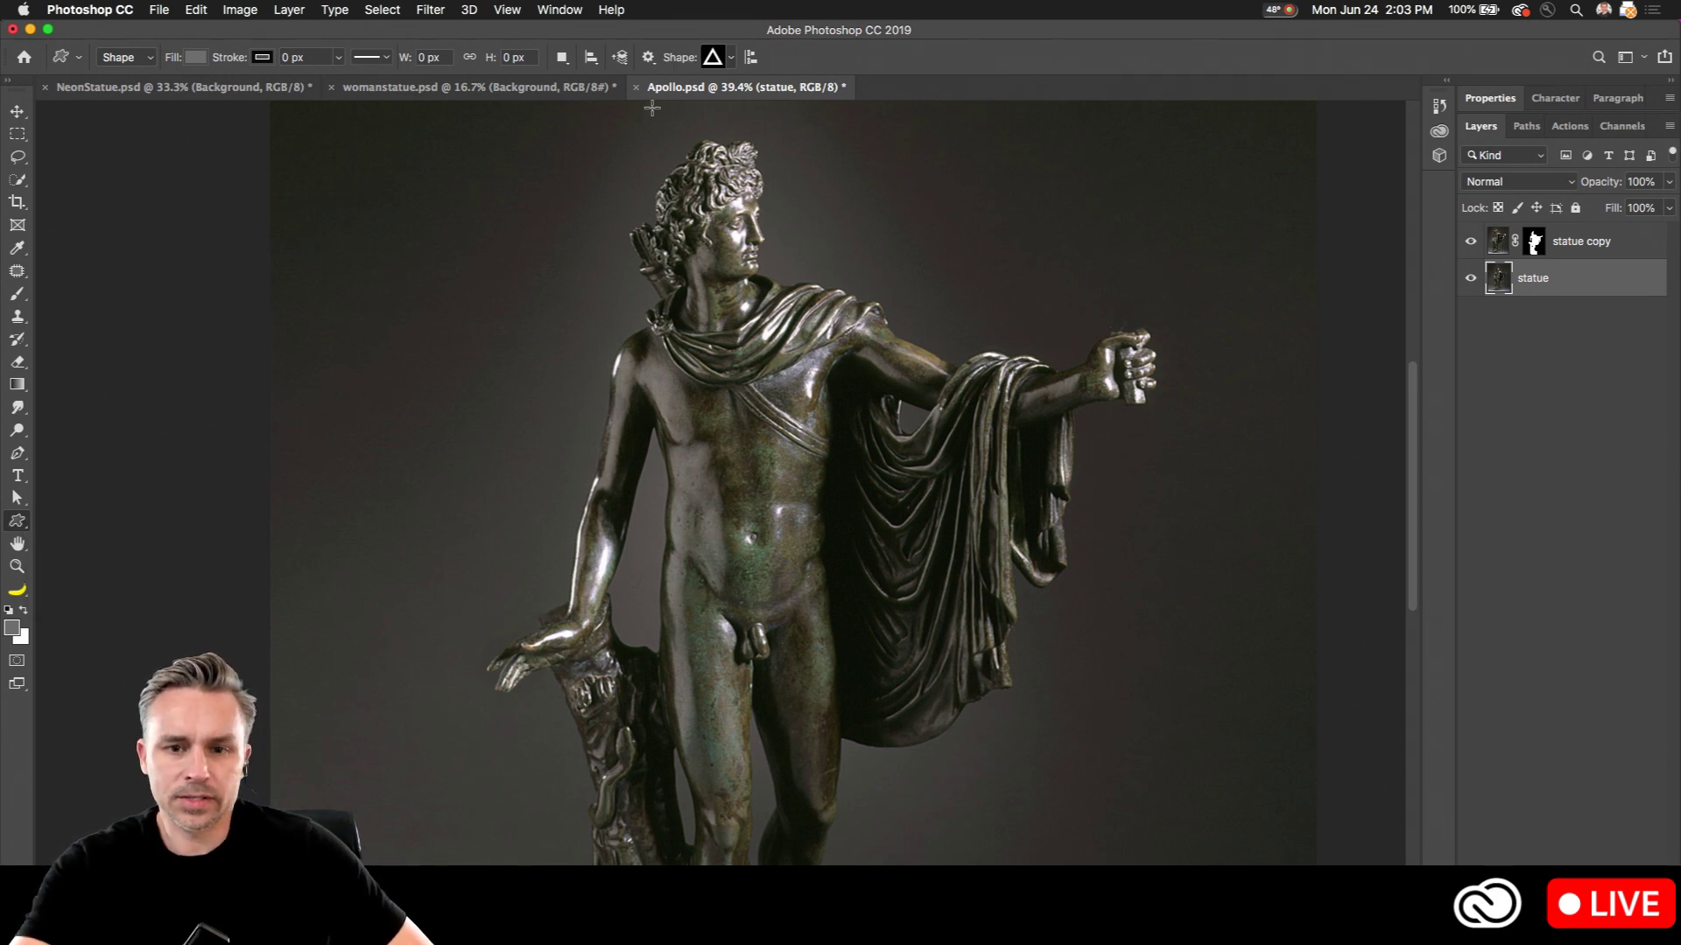
left_click(733, 57)
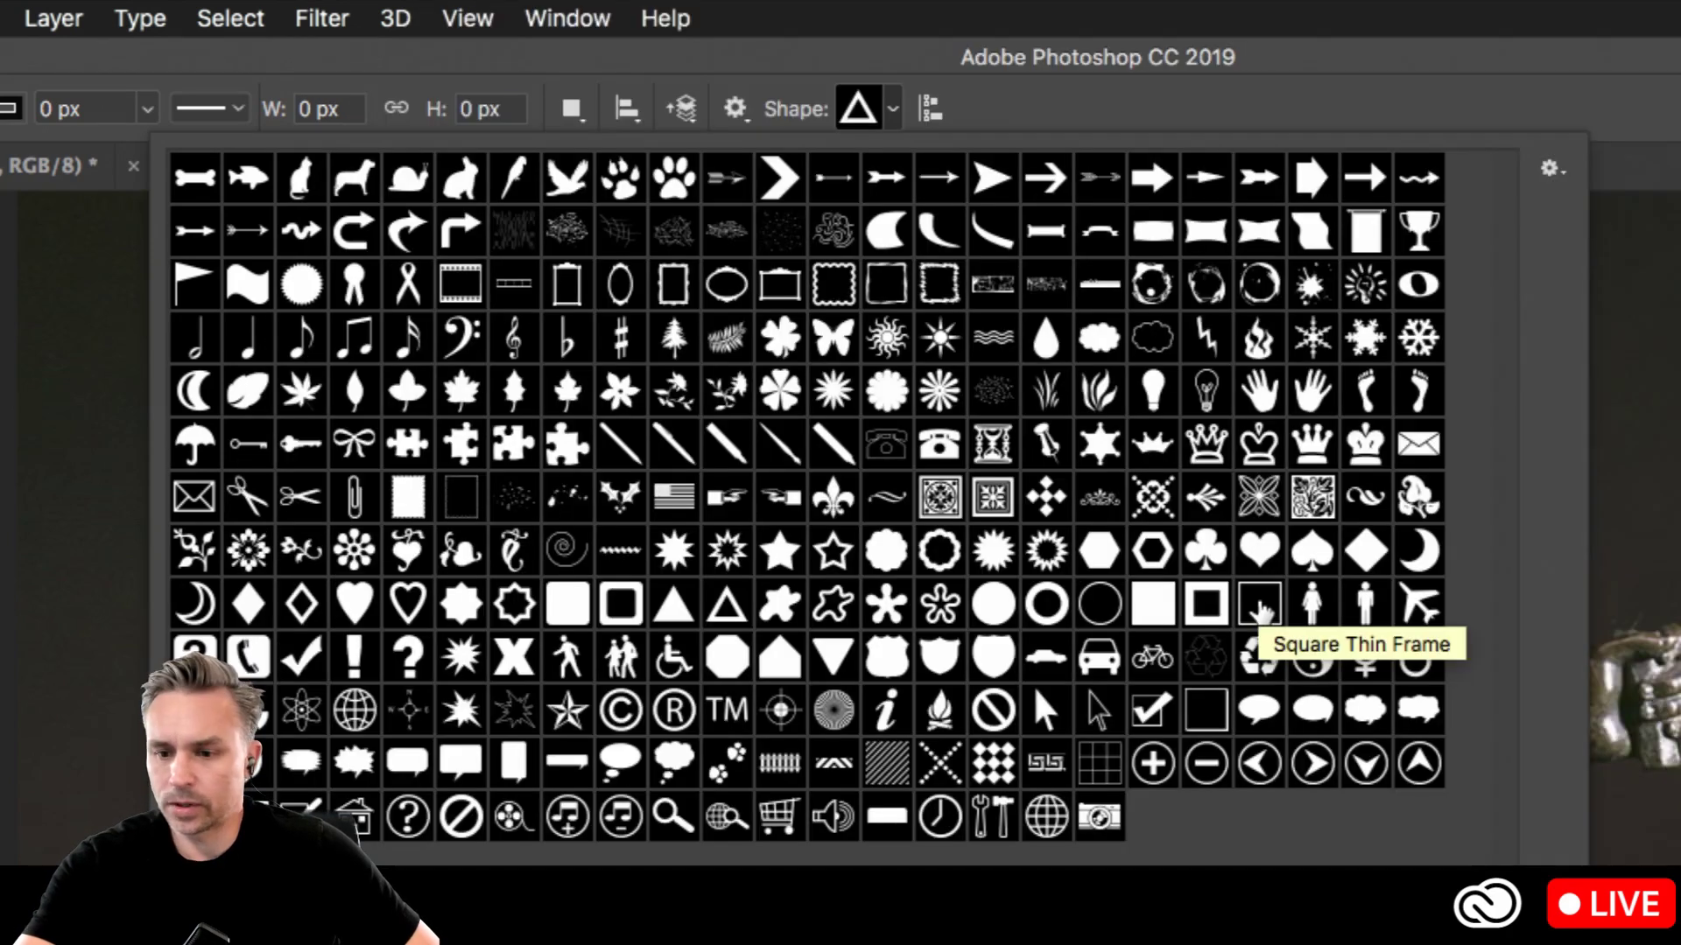
left_click(1261, 606)
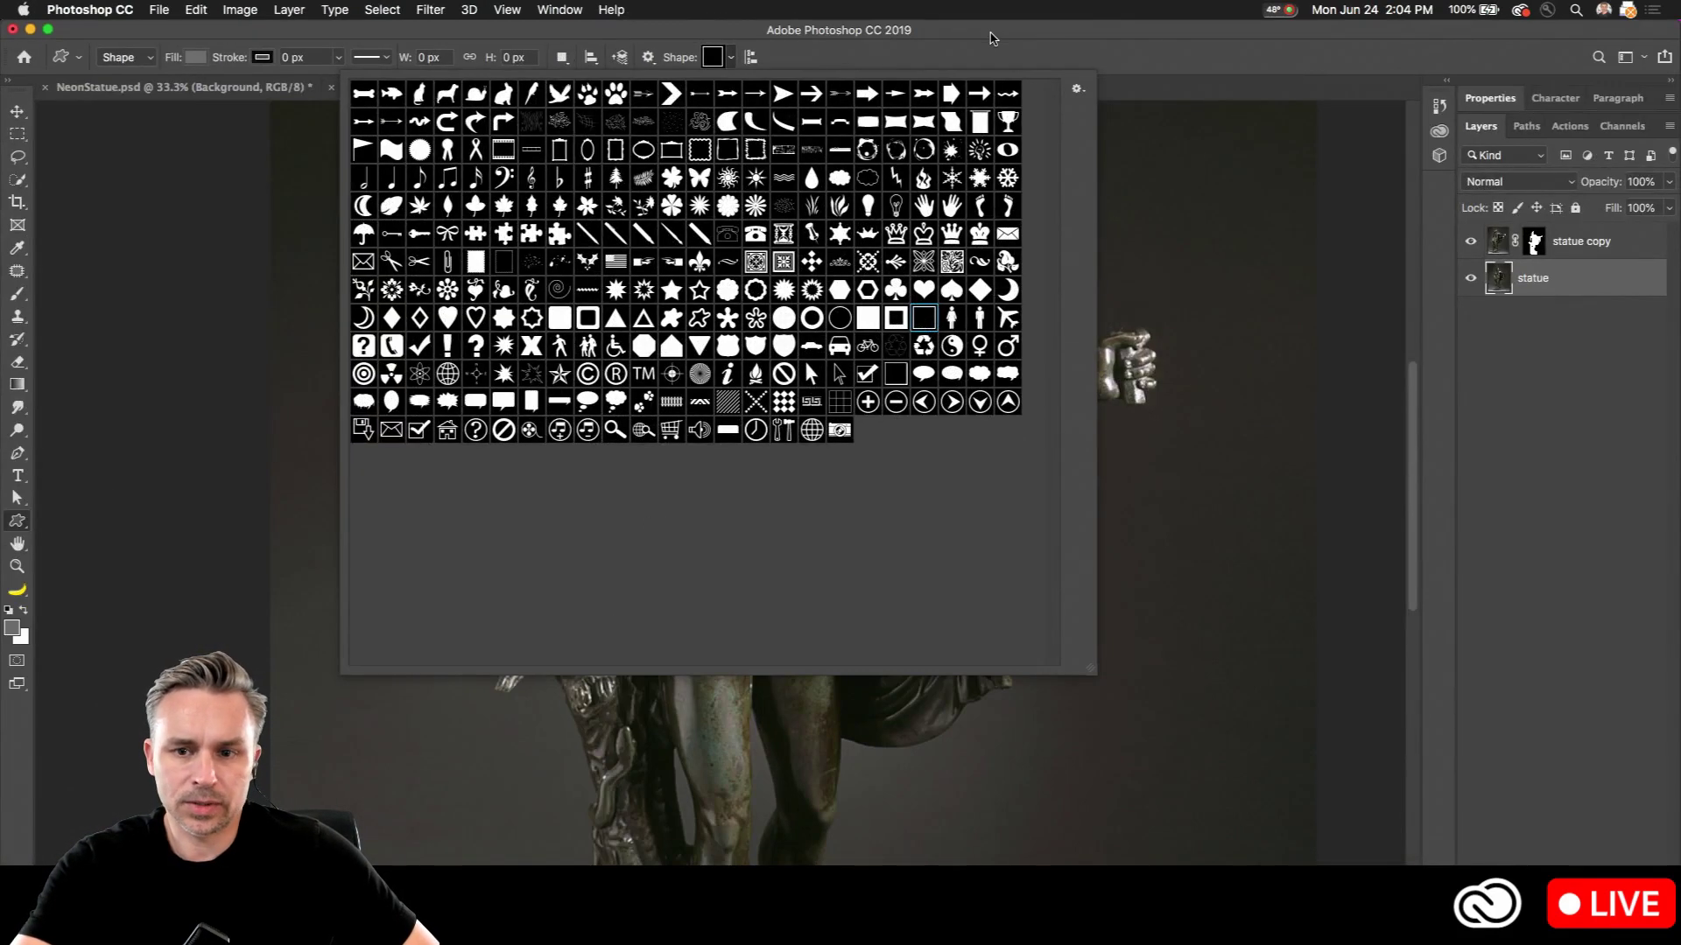
left_click(983, 40)
Step: Set the foreground colour to a vivid purple and draw a square frame about 1809 px wide between the two statue layers
left_click(13, 627)
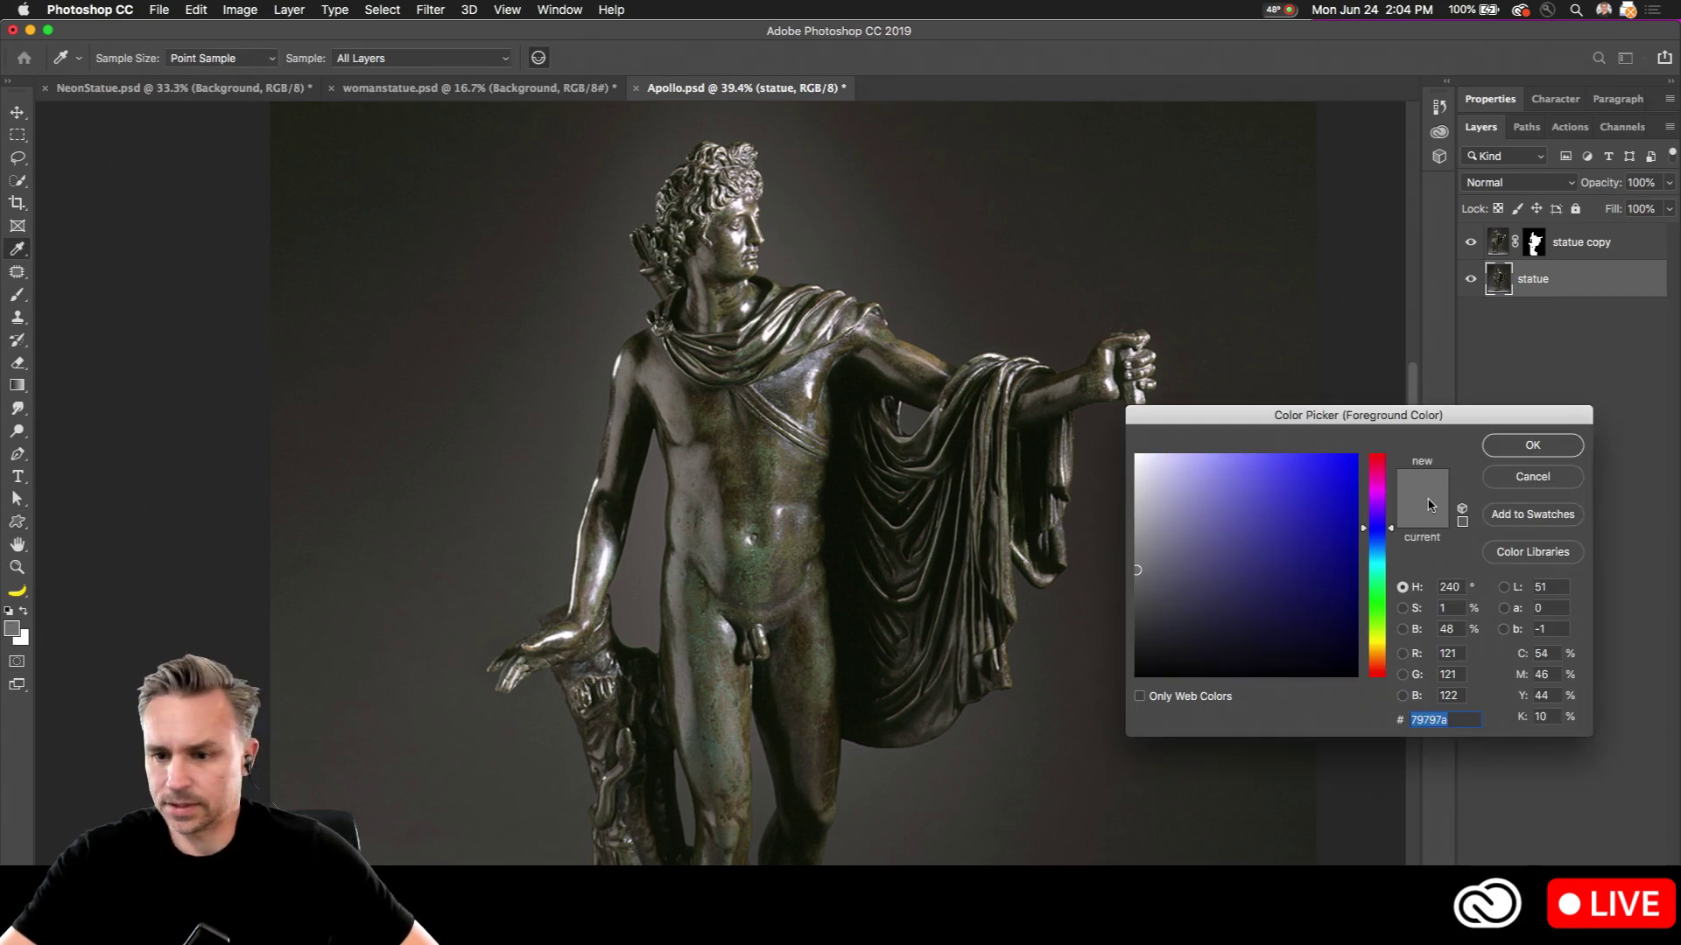
left_click(1374, 490)
left_click(1352, 462)
key("Return")
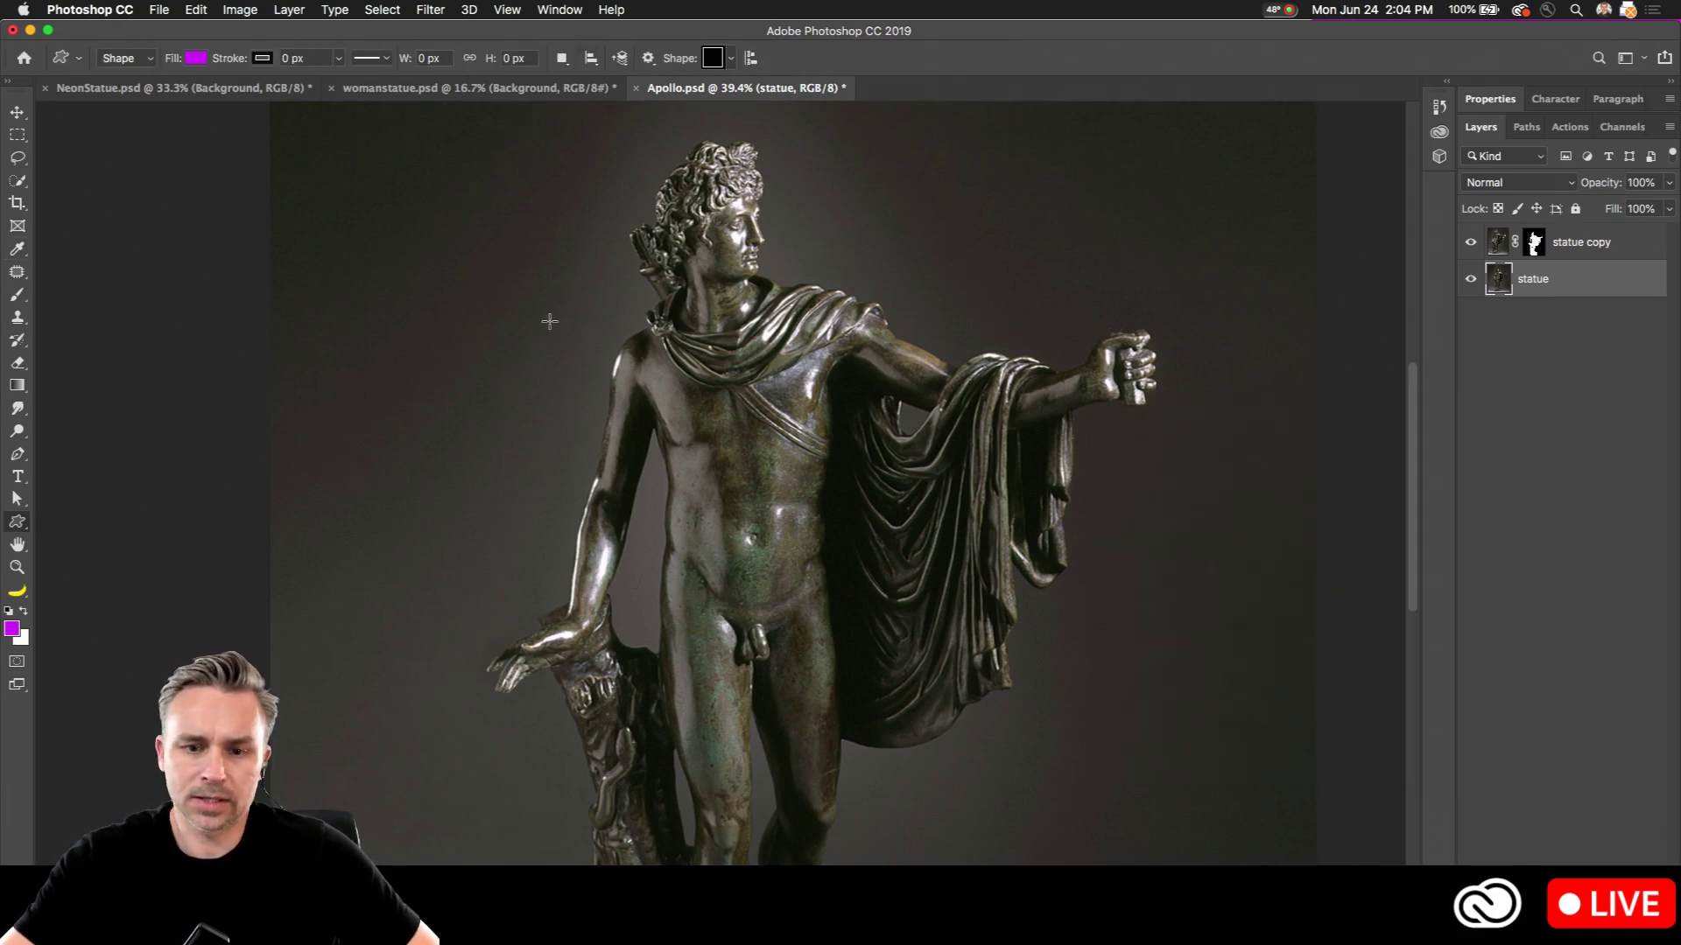
left_click_drag(494, 234, 1116, 853)
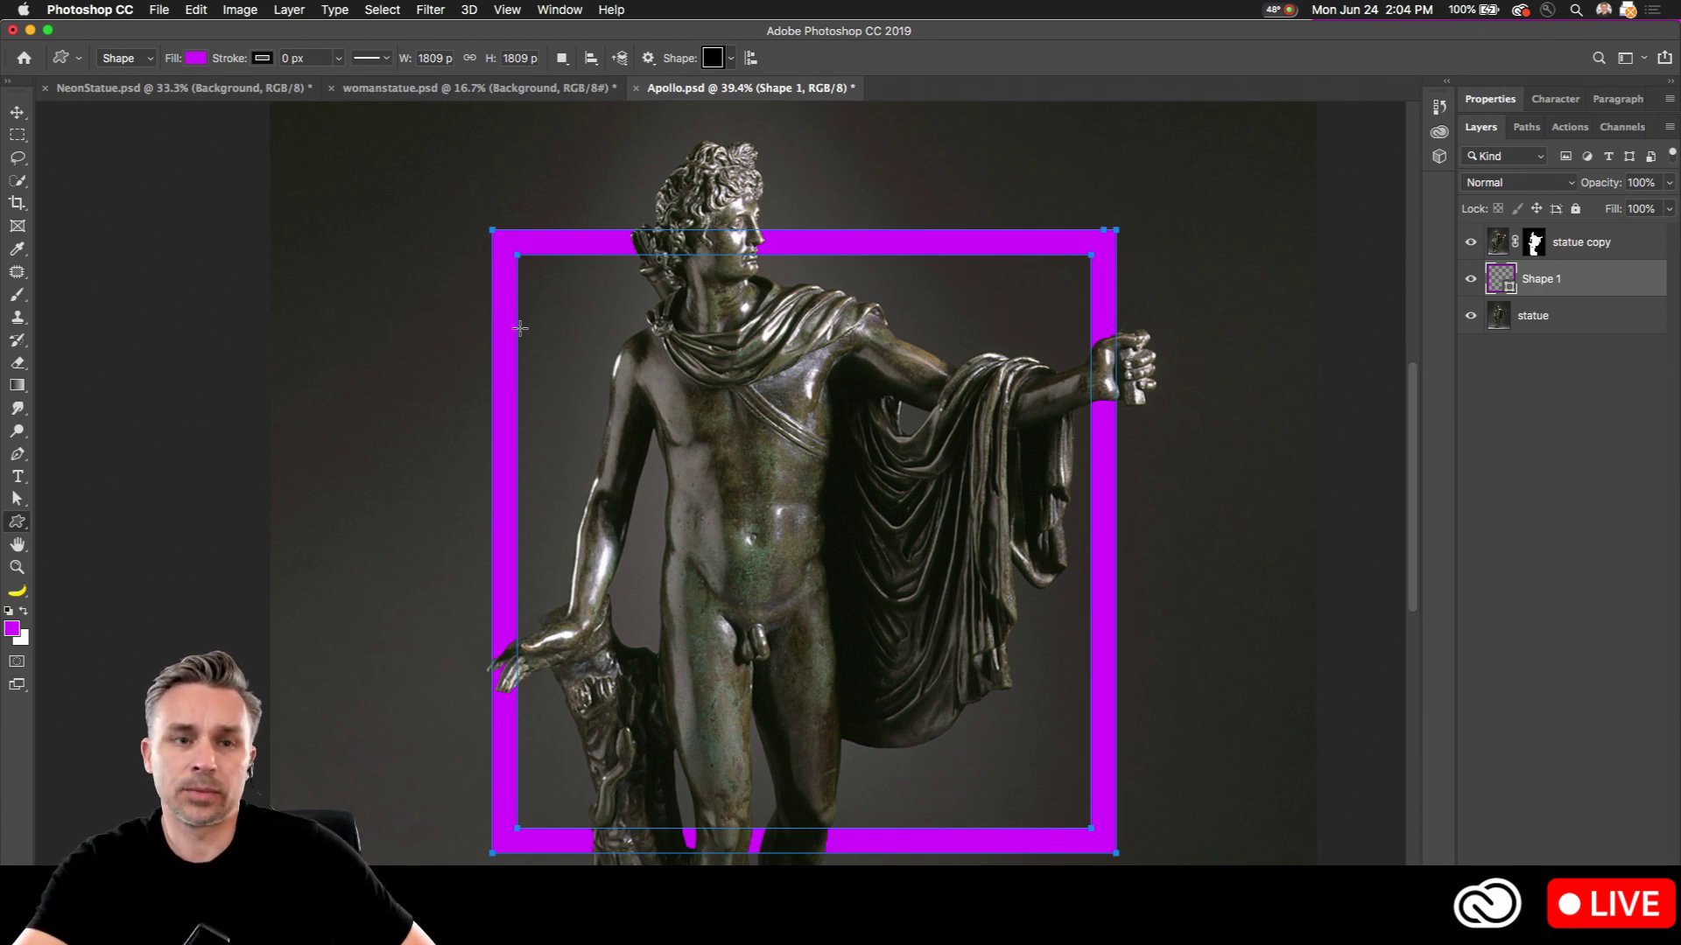
Step: Position the purple frame behind the statue's torso and convert the Shape 1 layer to a smart object
left_click(17, 112)
left_click_drag(732, 368, 653, 338)
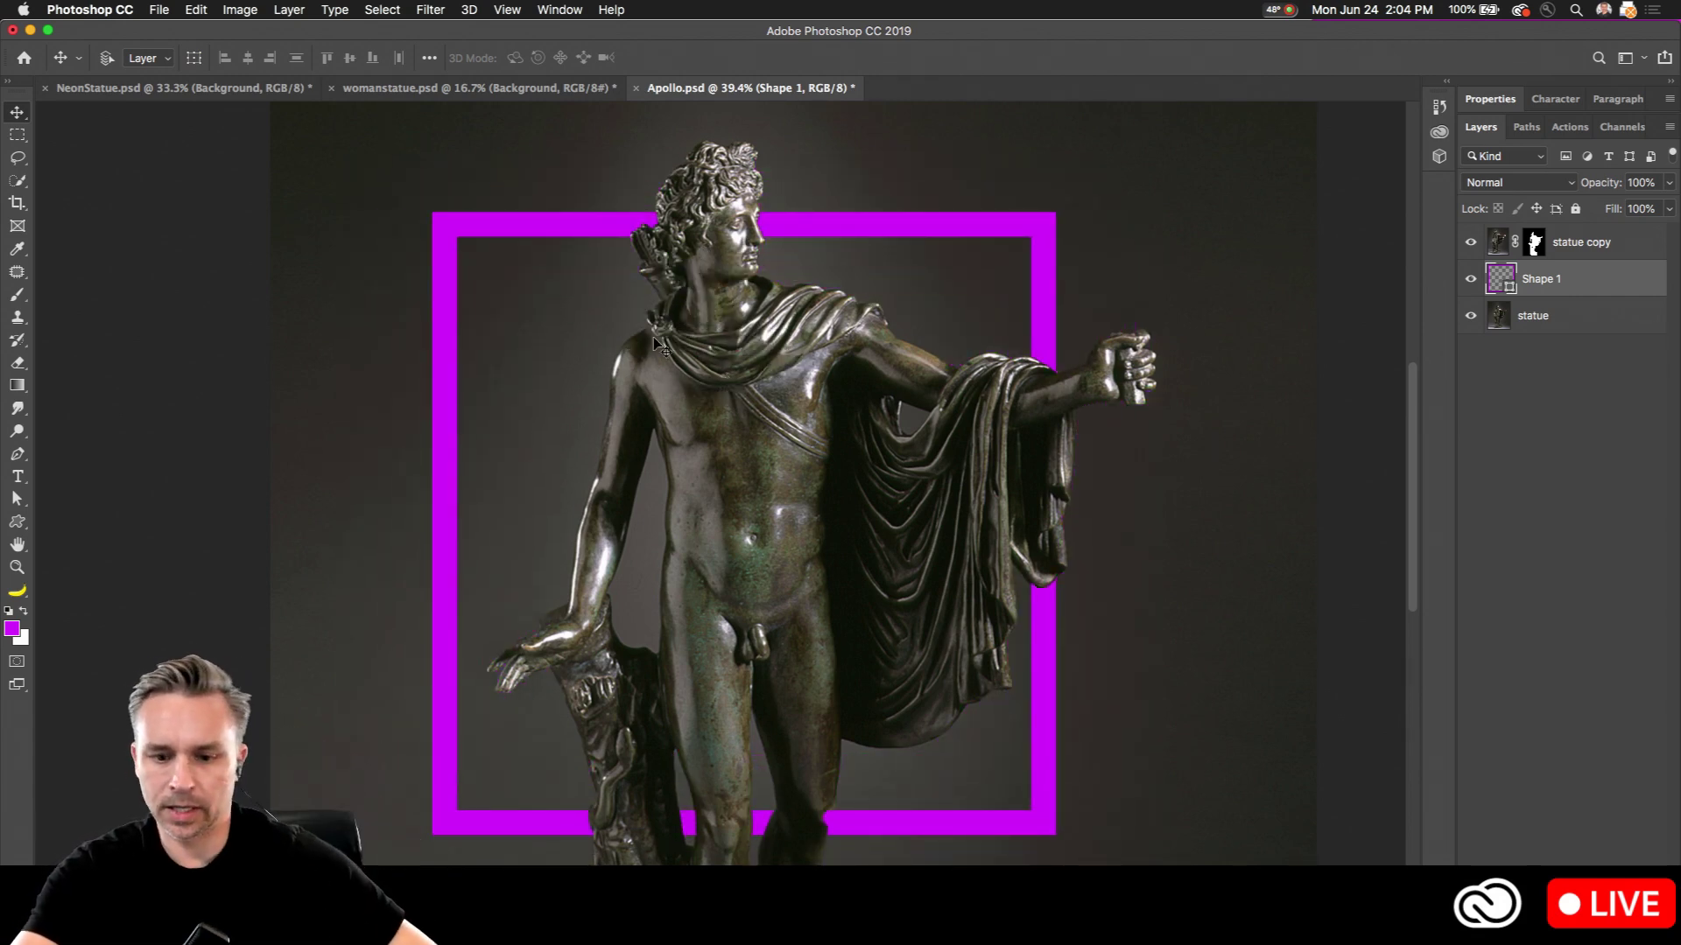
mouse_move(656, 534)
left_mouse_down()
mouse_move(711, 385)
mouse_move(667, 517)
mouse_move(683, 529)
left_mouse_up()
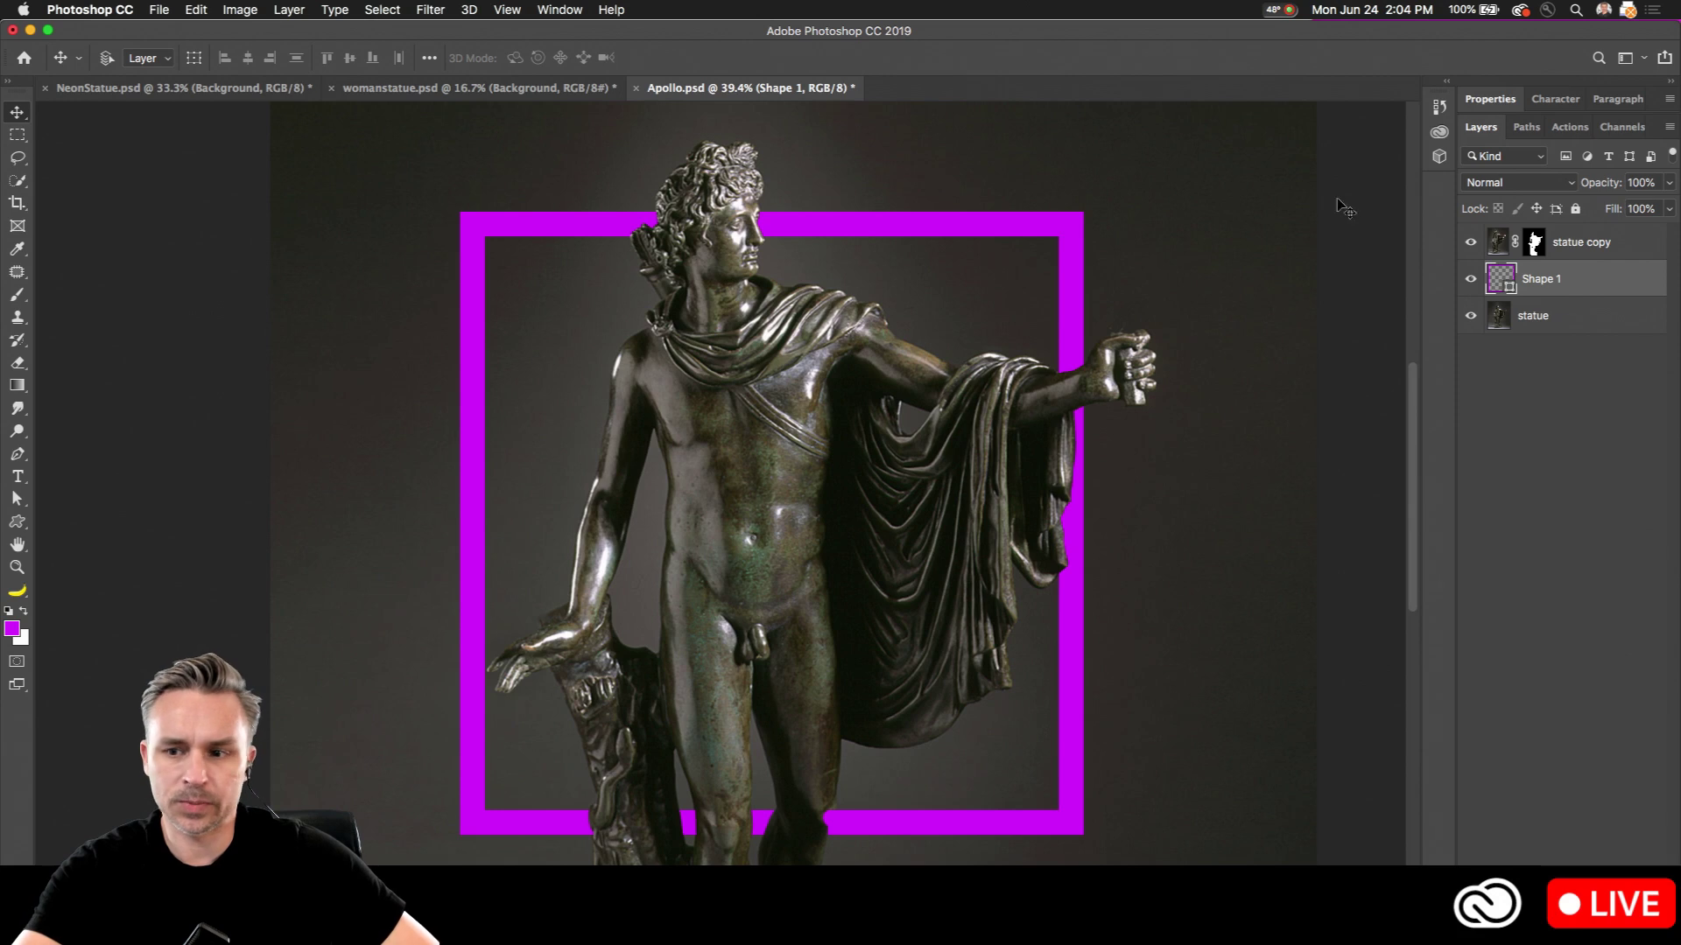
right_click(1613, 278)
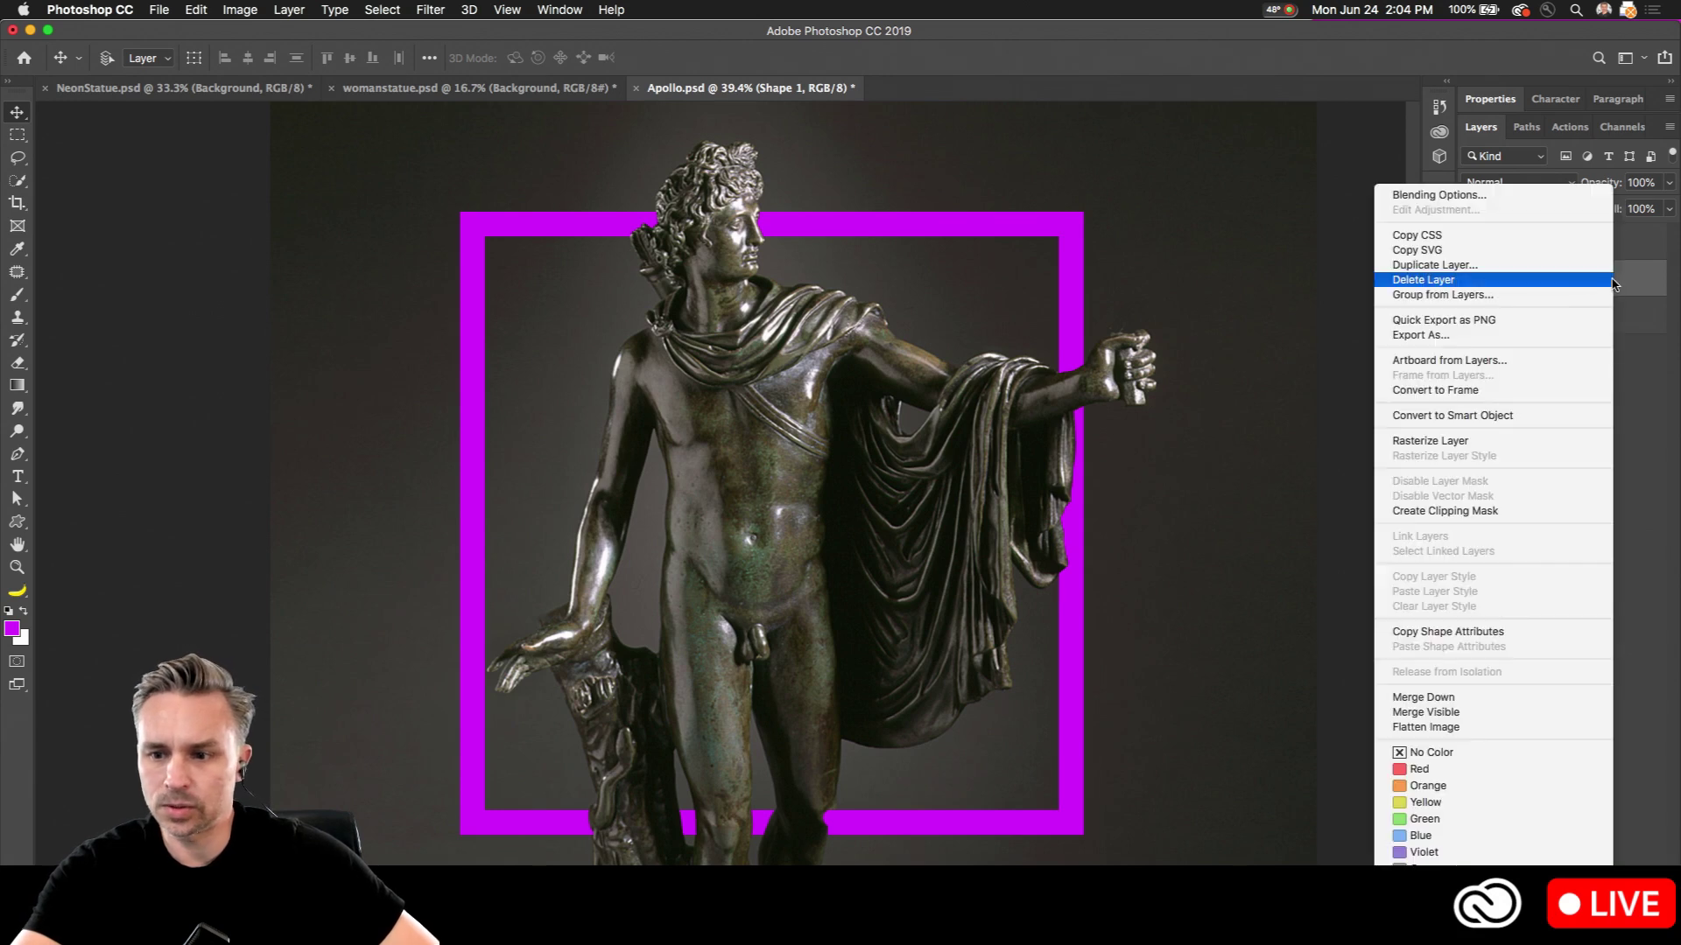
left_click(1503, 417)
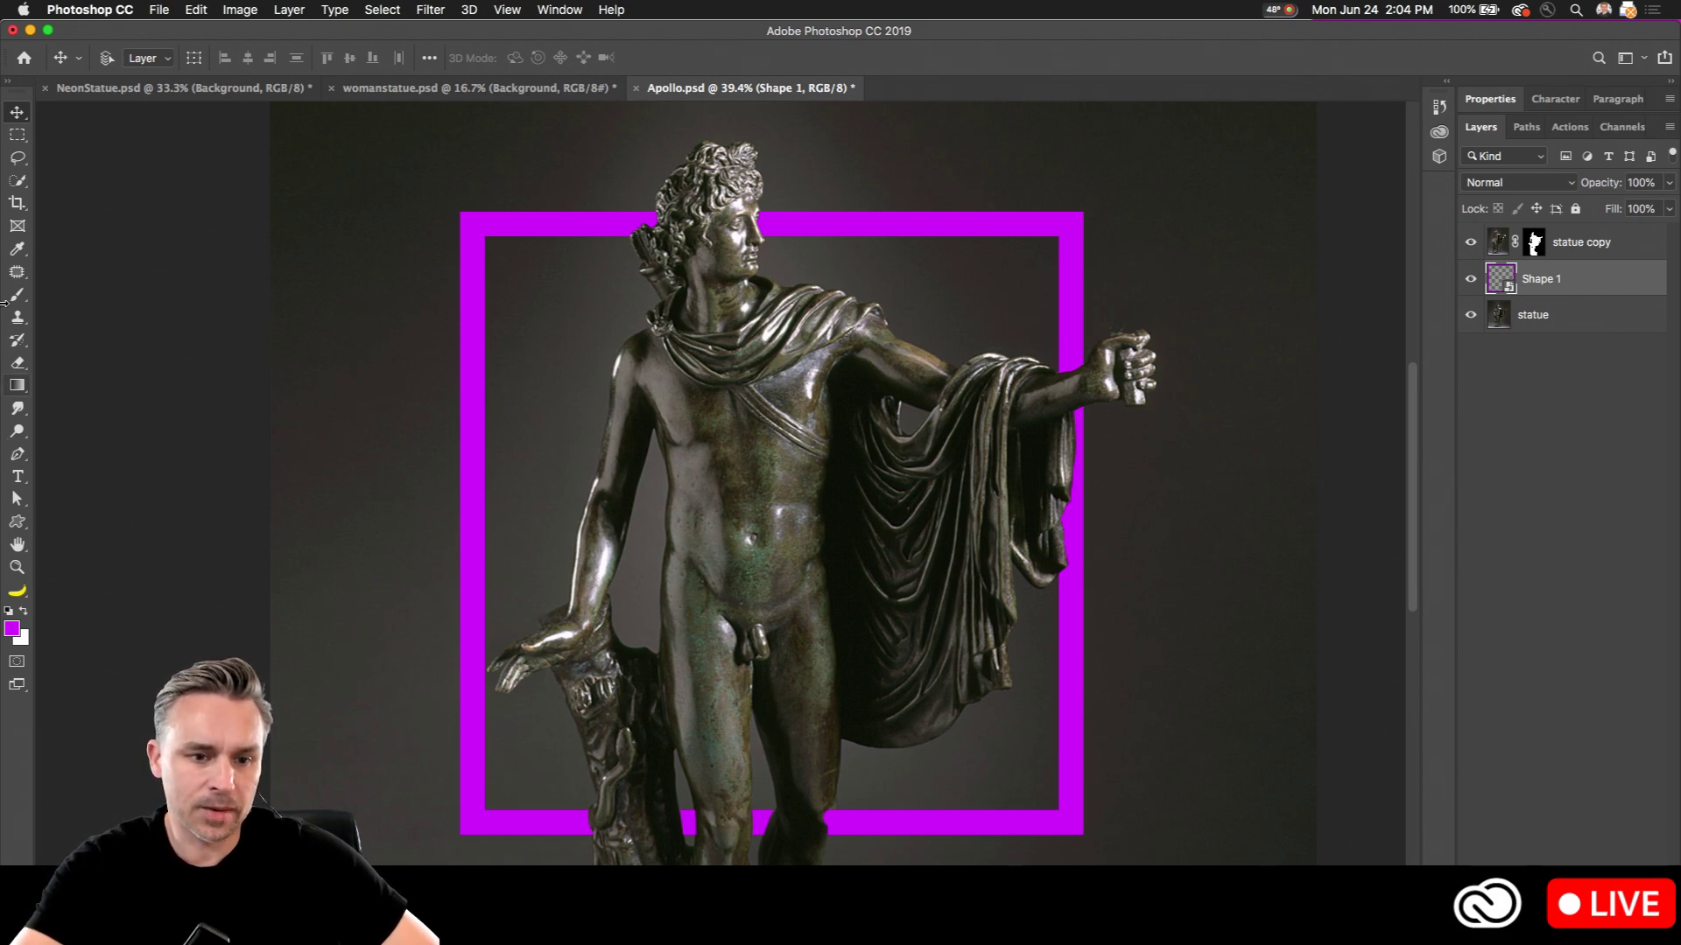
Step: Distort the purple frame into an uneven perspective shape, pulling its upper-right corner inward and both lower corners outward
left_click(193, 11)
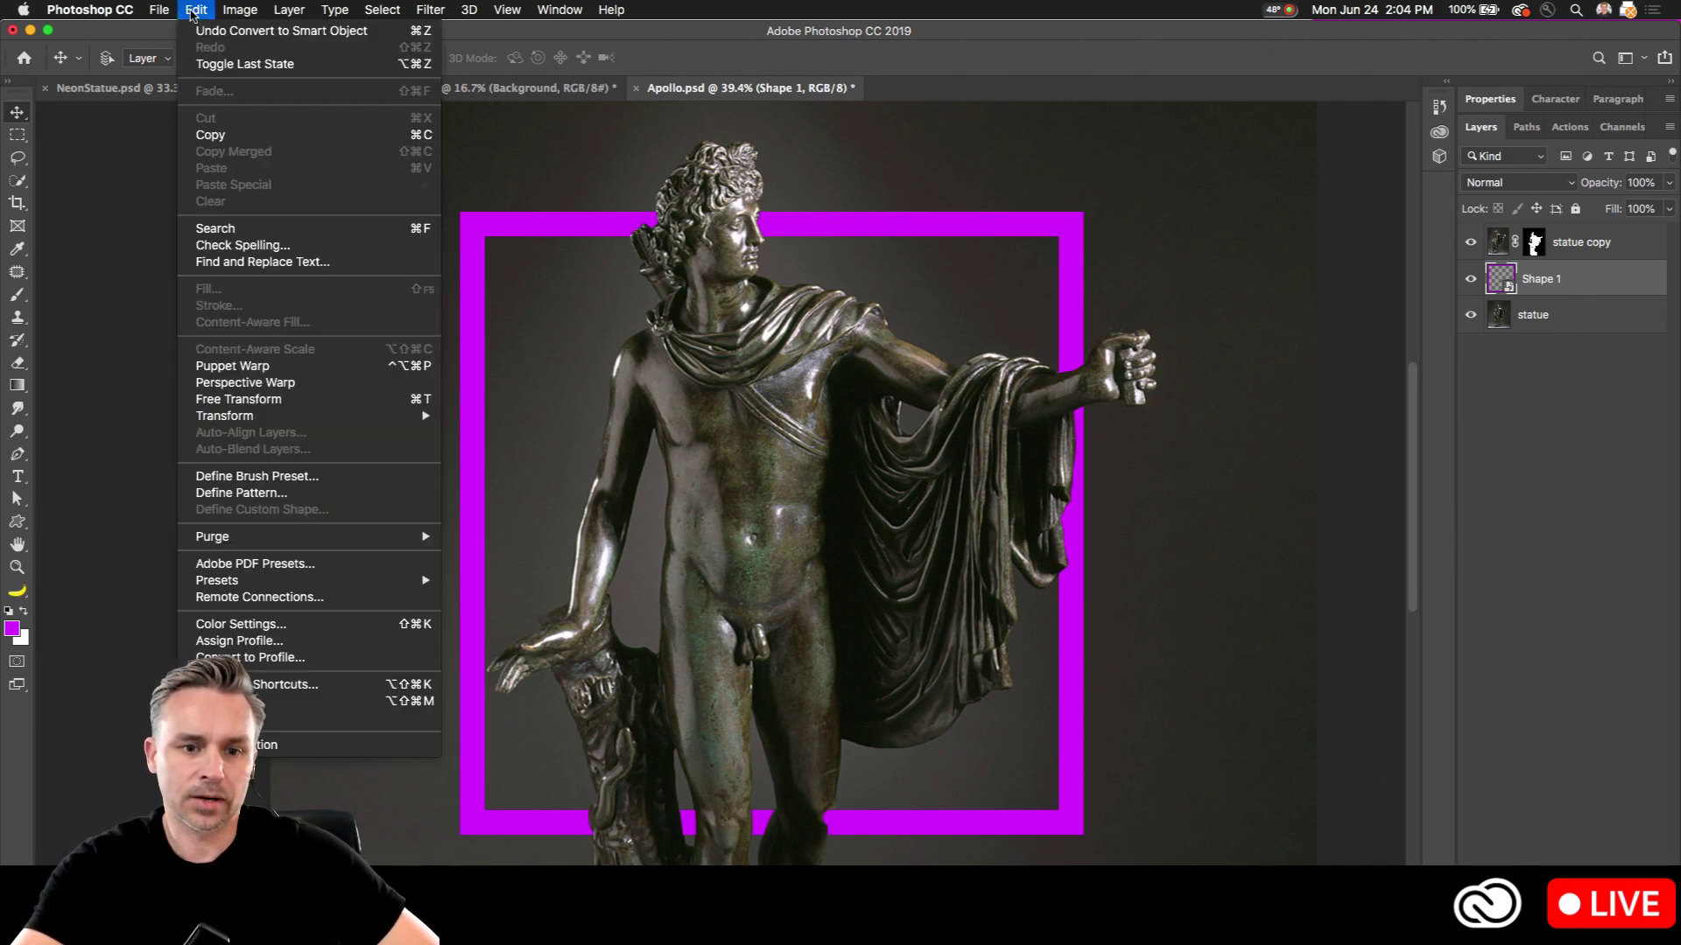
mouse_move(359, 418)
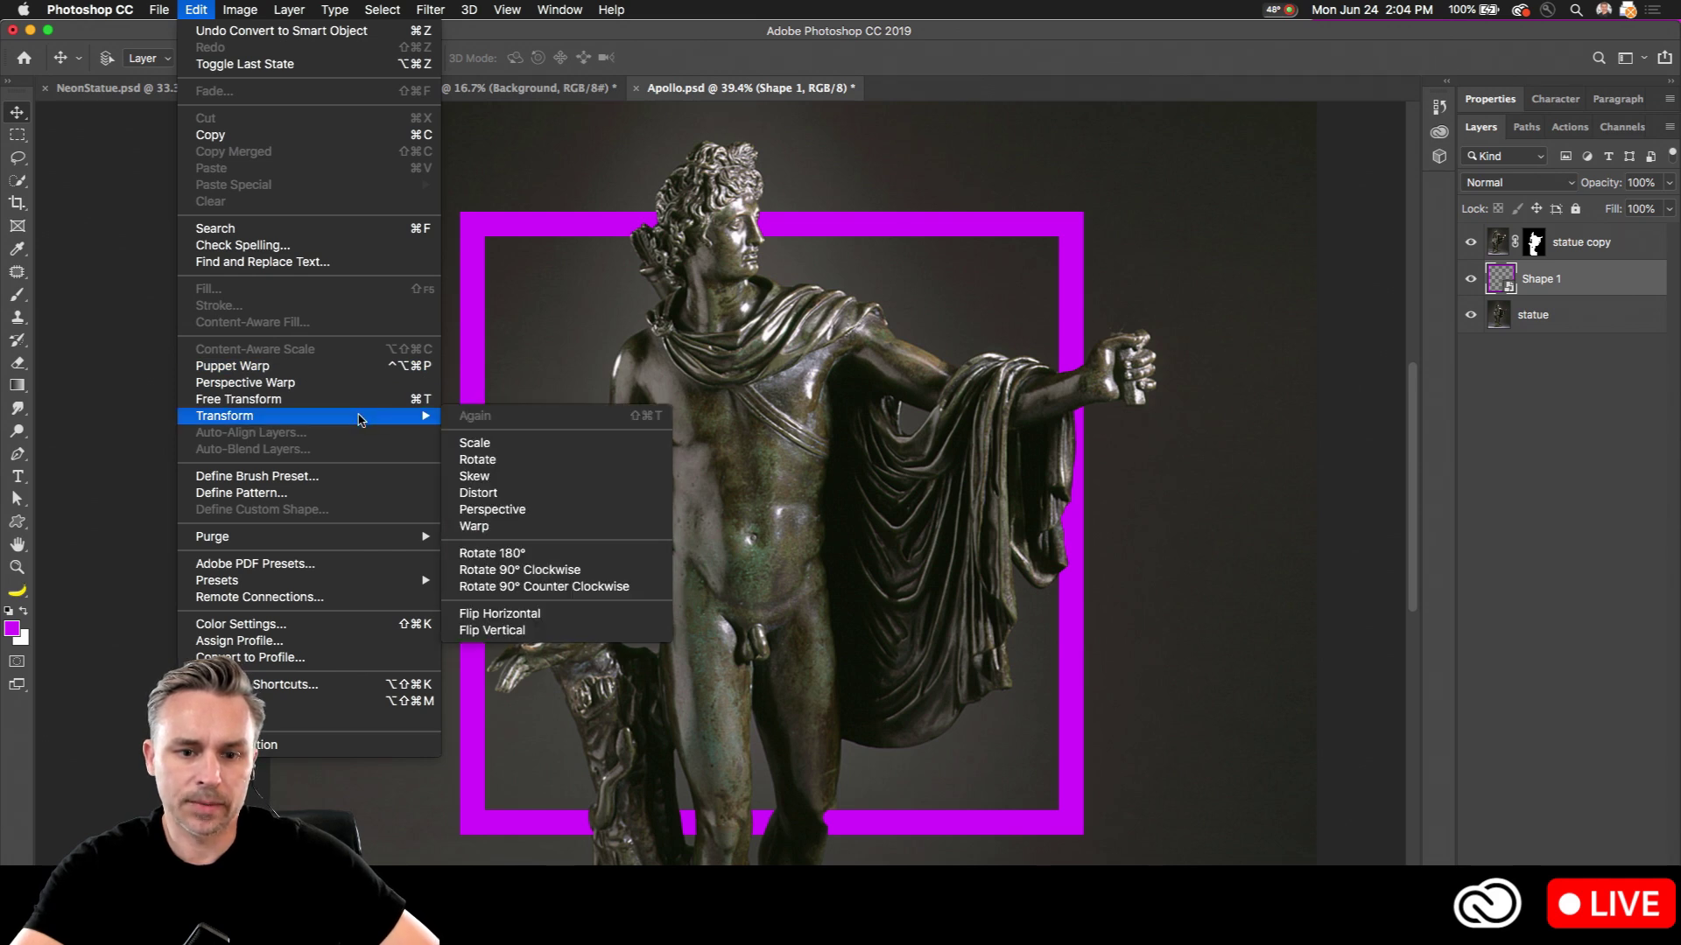
left_click(540, 484)
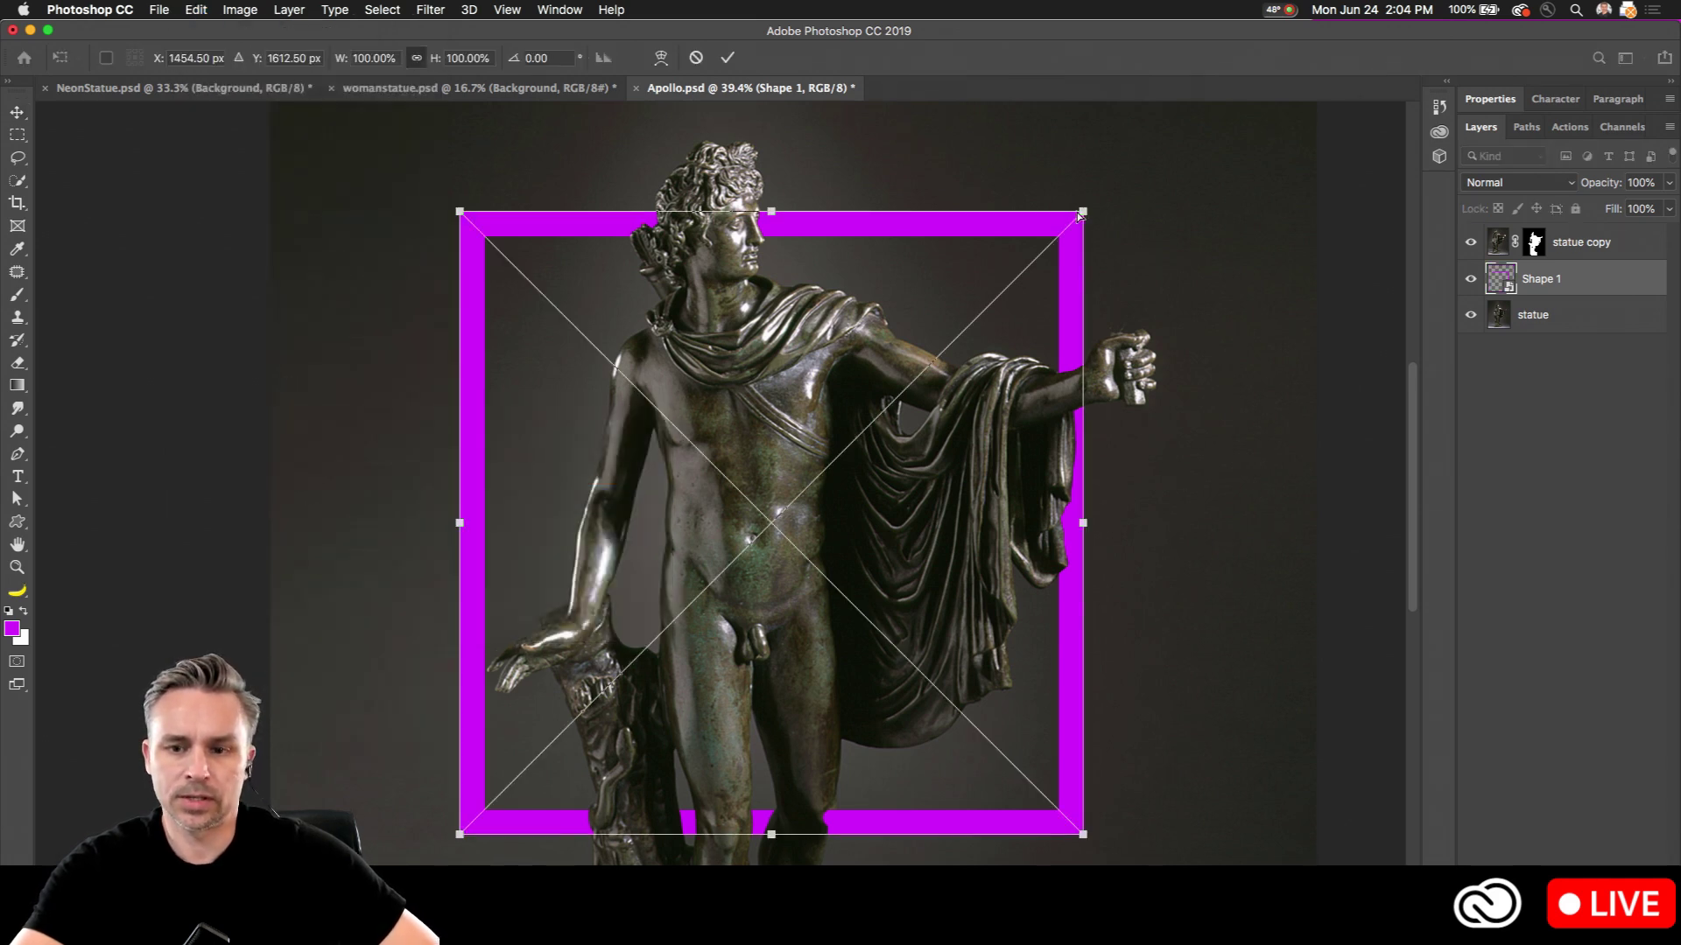
left_click_drag(1085, 215, 965, 174)
left_click_drag(469, 837, 406, 857)
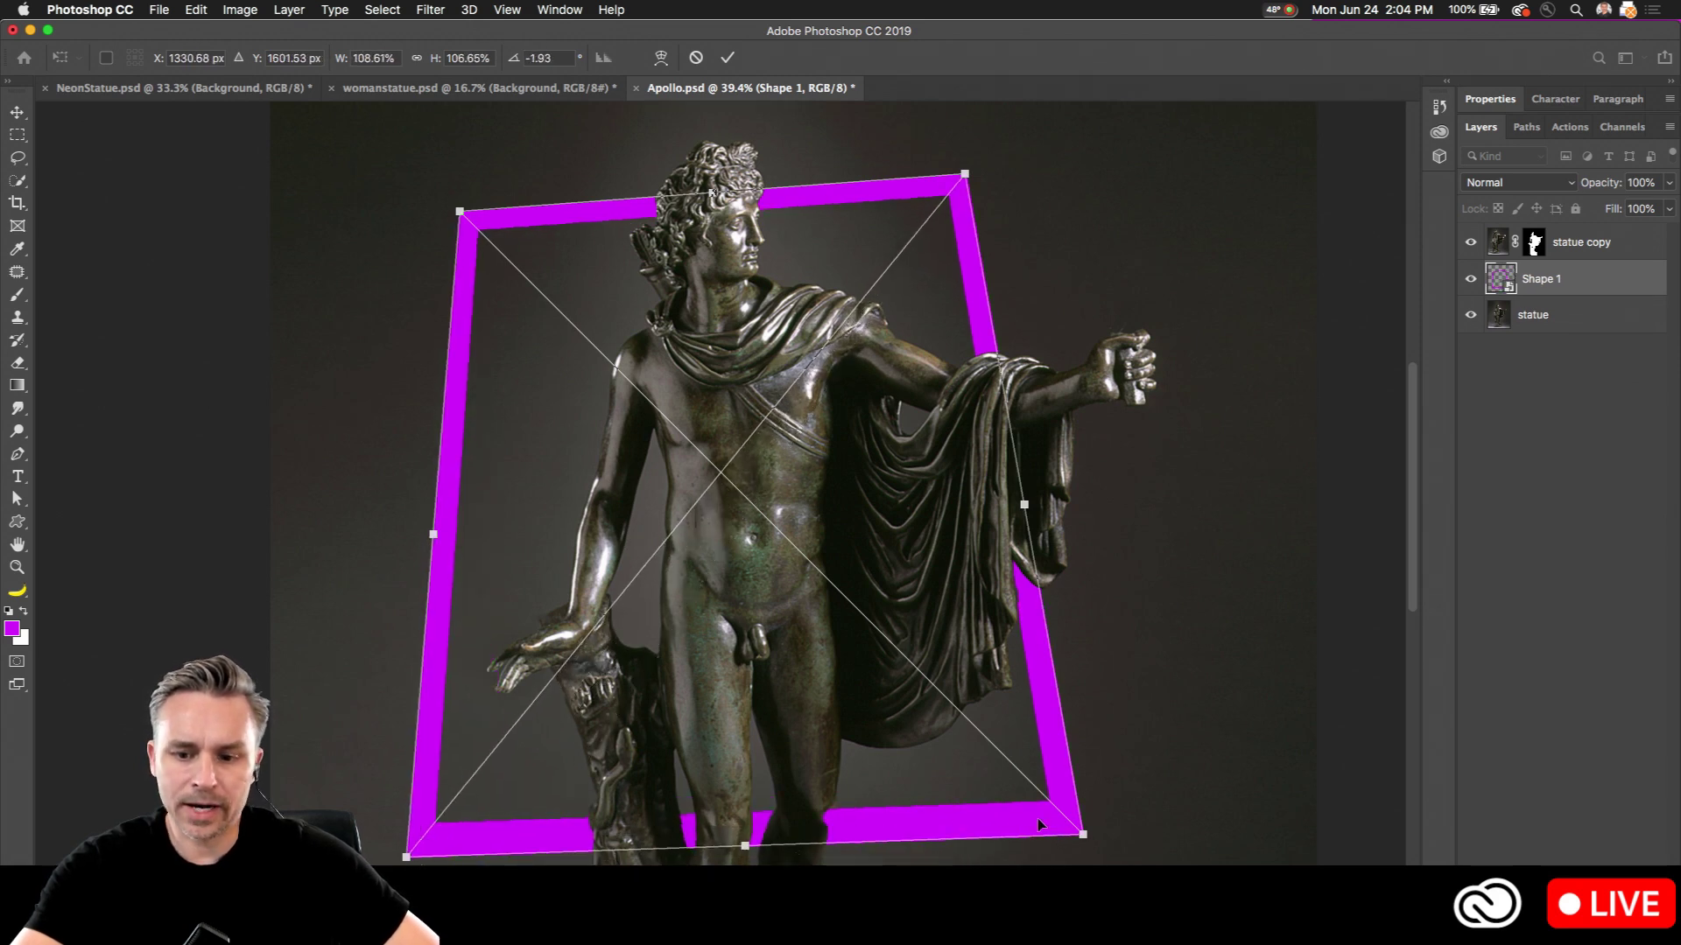
left_click_drag(1094, 841, 1324, 735)
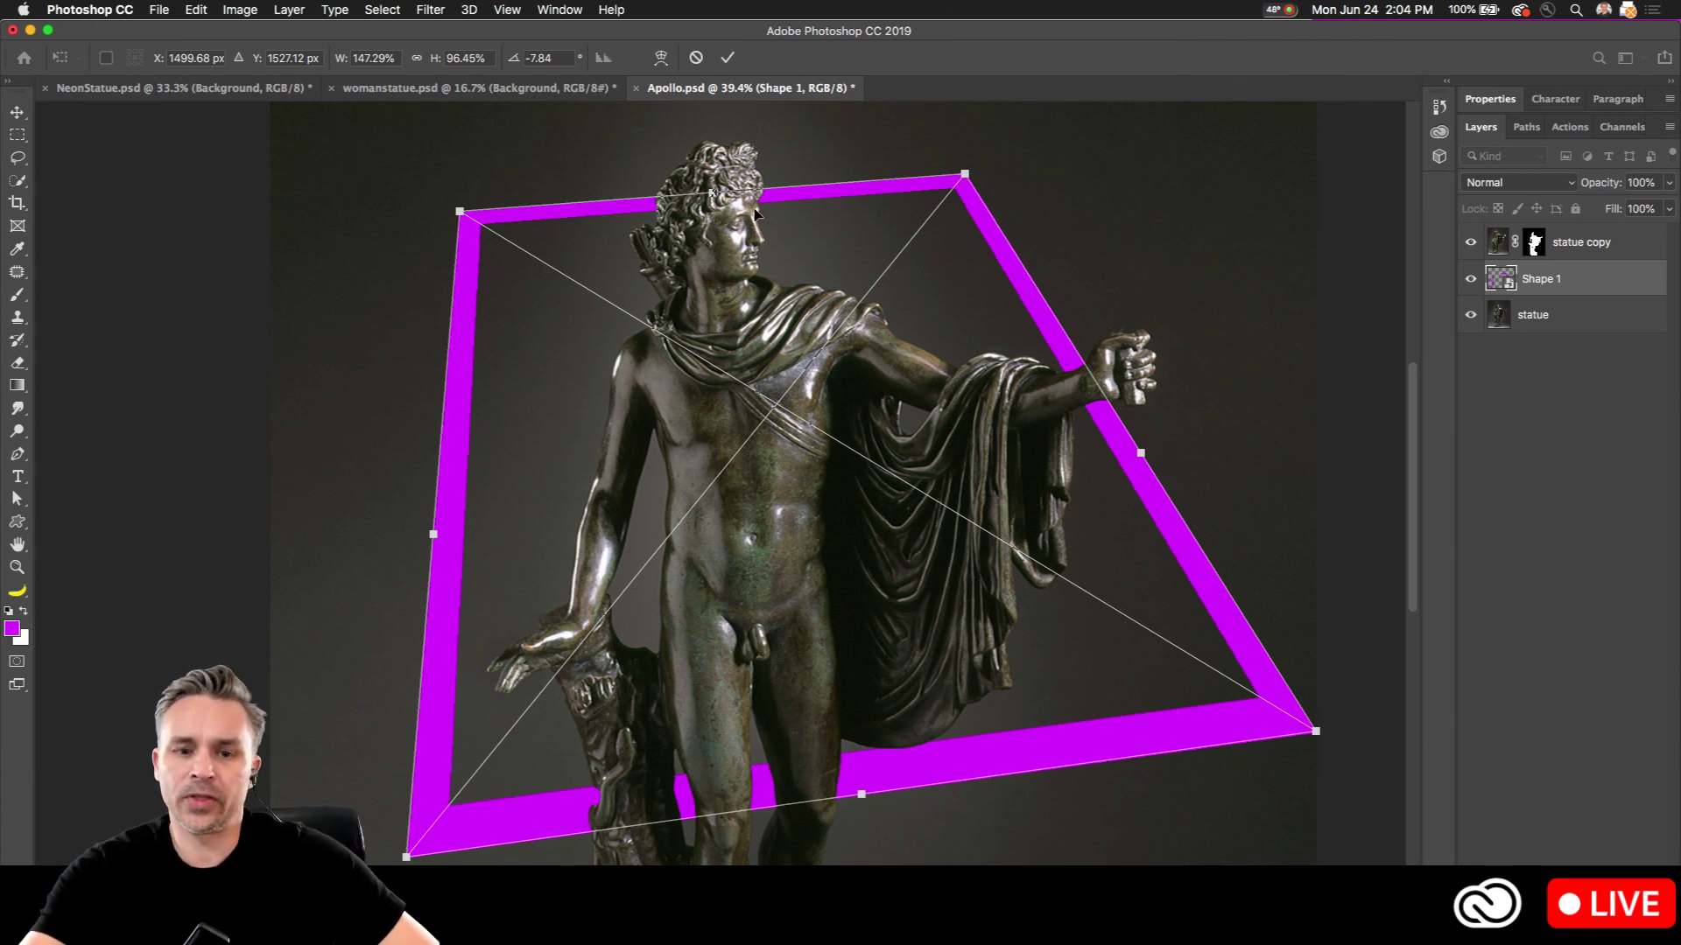
left_click_drag(459, 212, 460, 225)
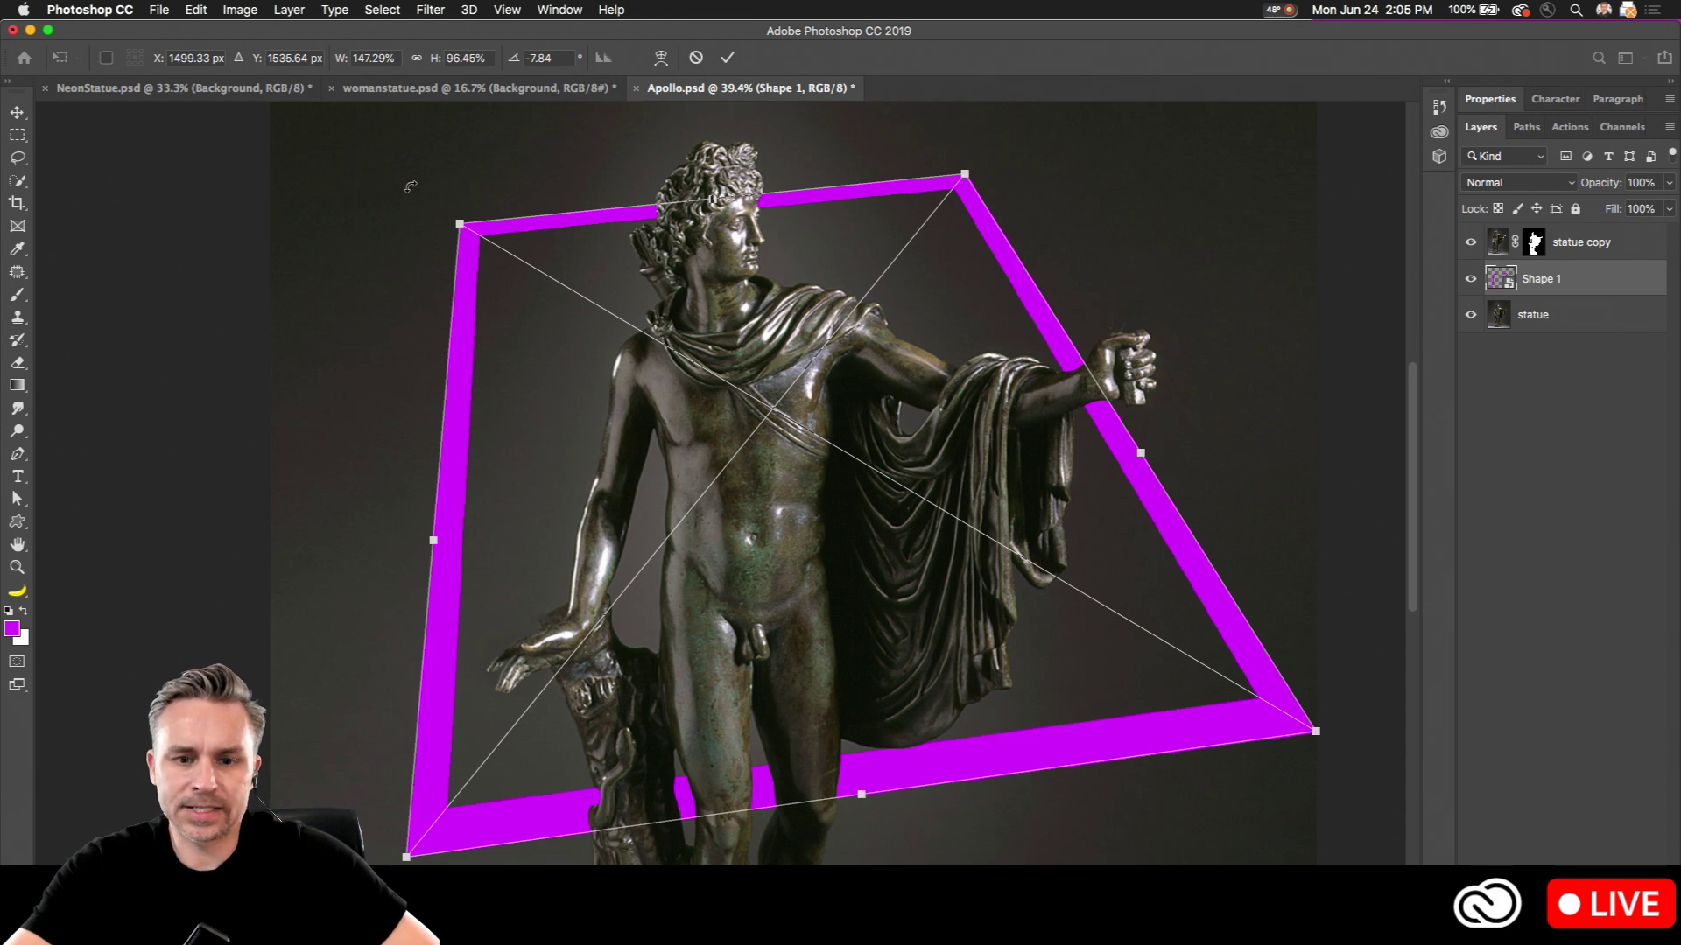
Step: Rotate the distorted frame counter-clockwise to about -24°, reposition it around the statue and apply the transform
left_click_drag(410, 186, 376, 321)
left_click_drag(586, 214, 598, 237)
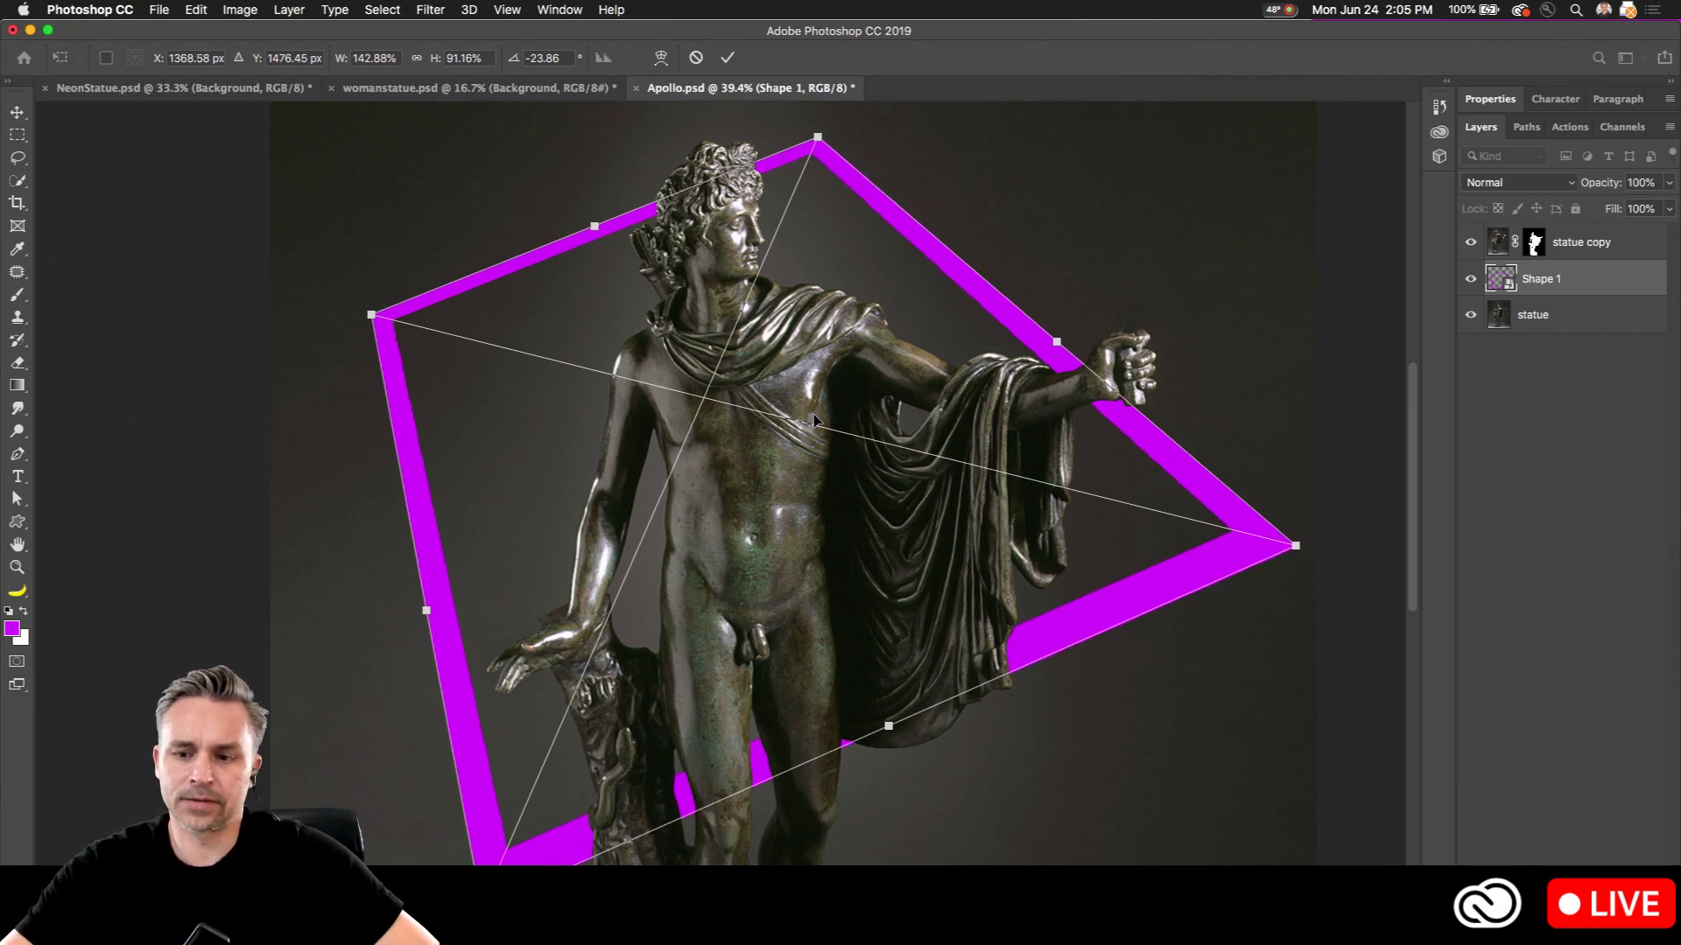
key("Return")
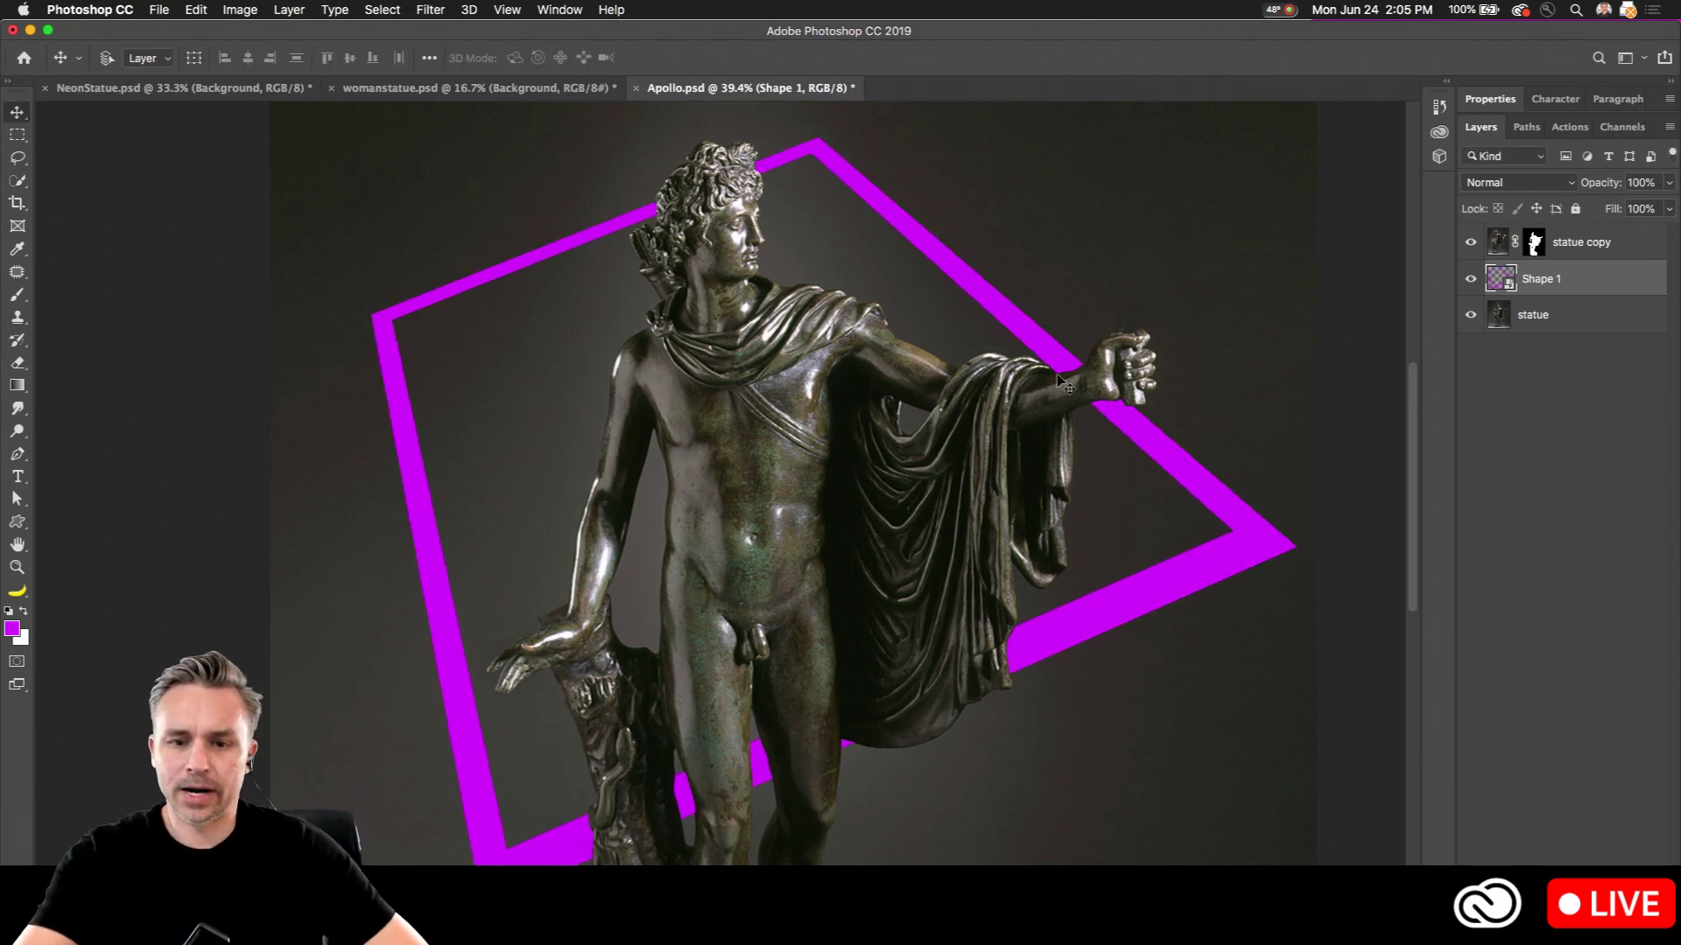
Step: Place the Shape 1 layer above the statue copy layer and enable an Outer Glow effect on it
left_click_drag(1549, 280, 1540, 241)
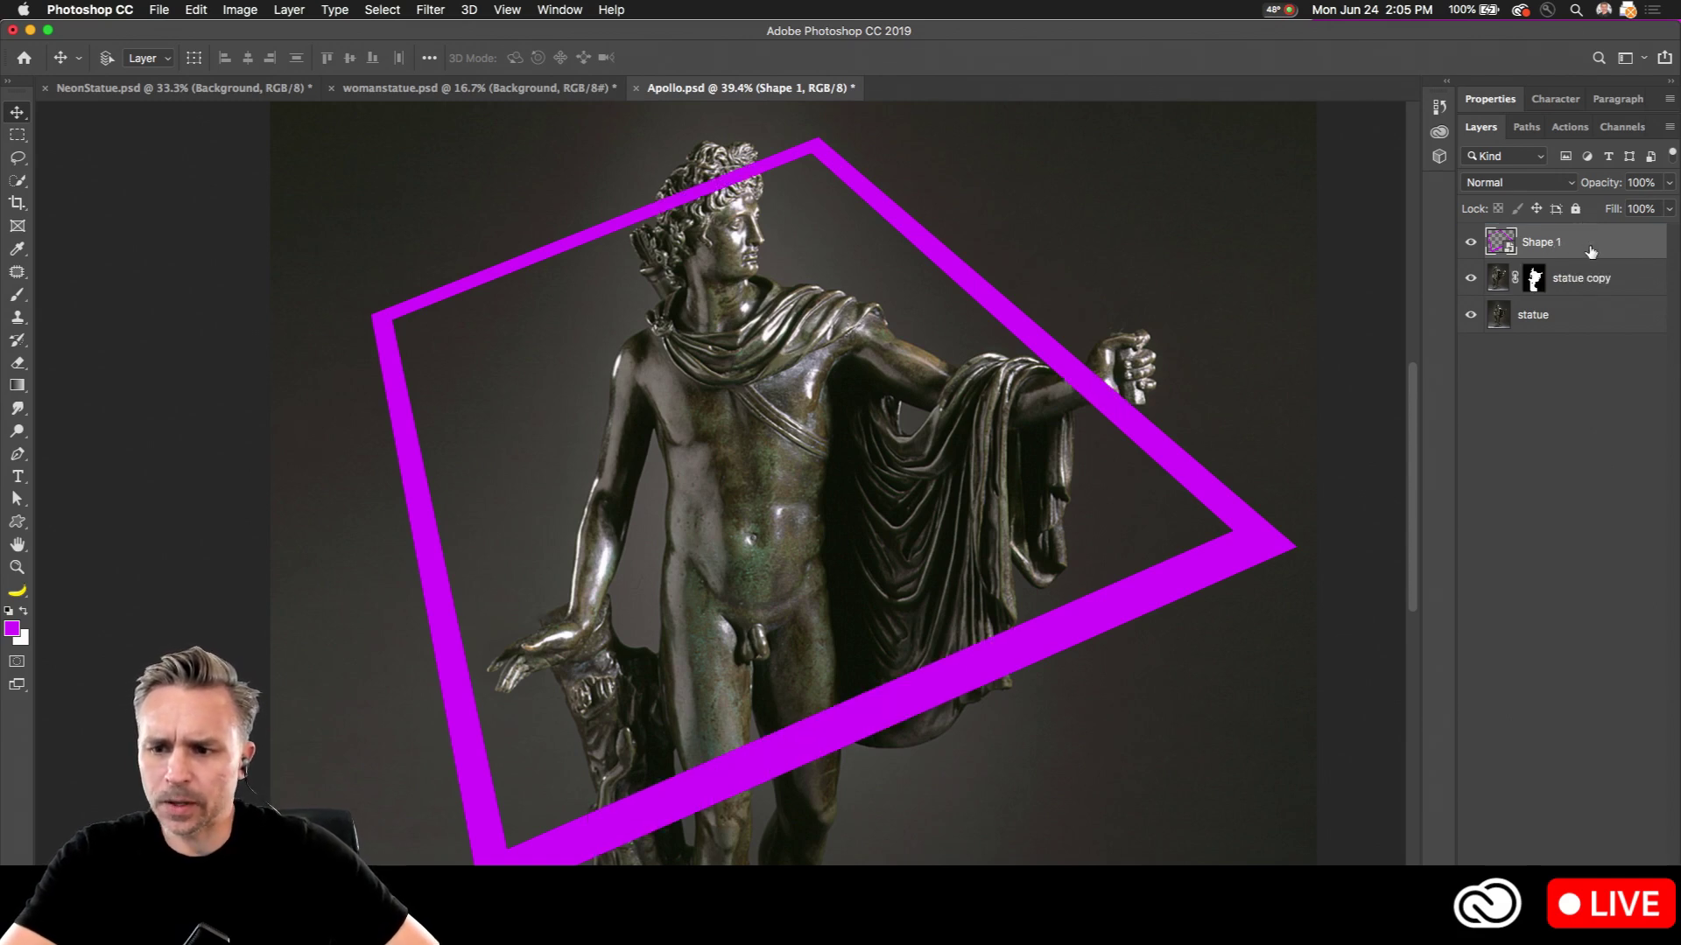
double_click(1616, 247)
left_click_drag(1024, 264, 896, 185)
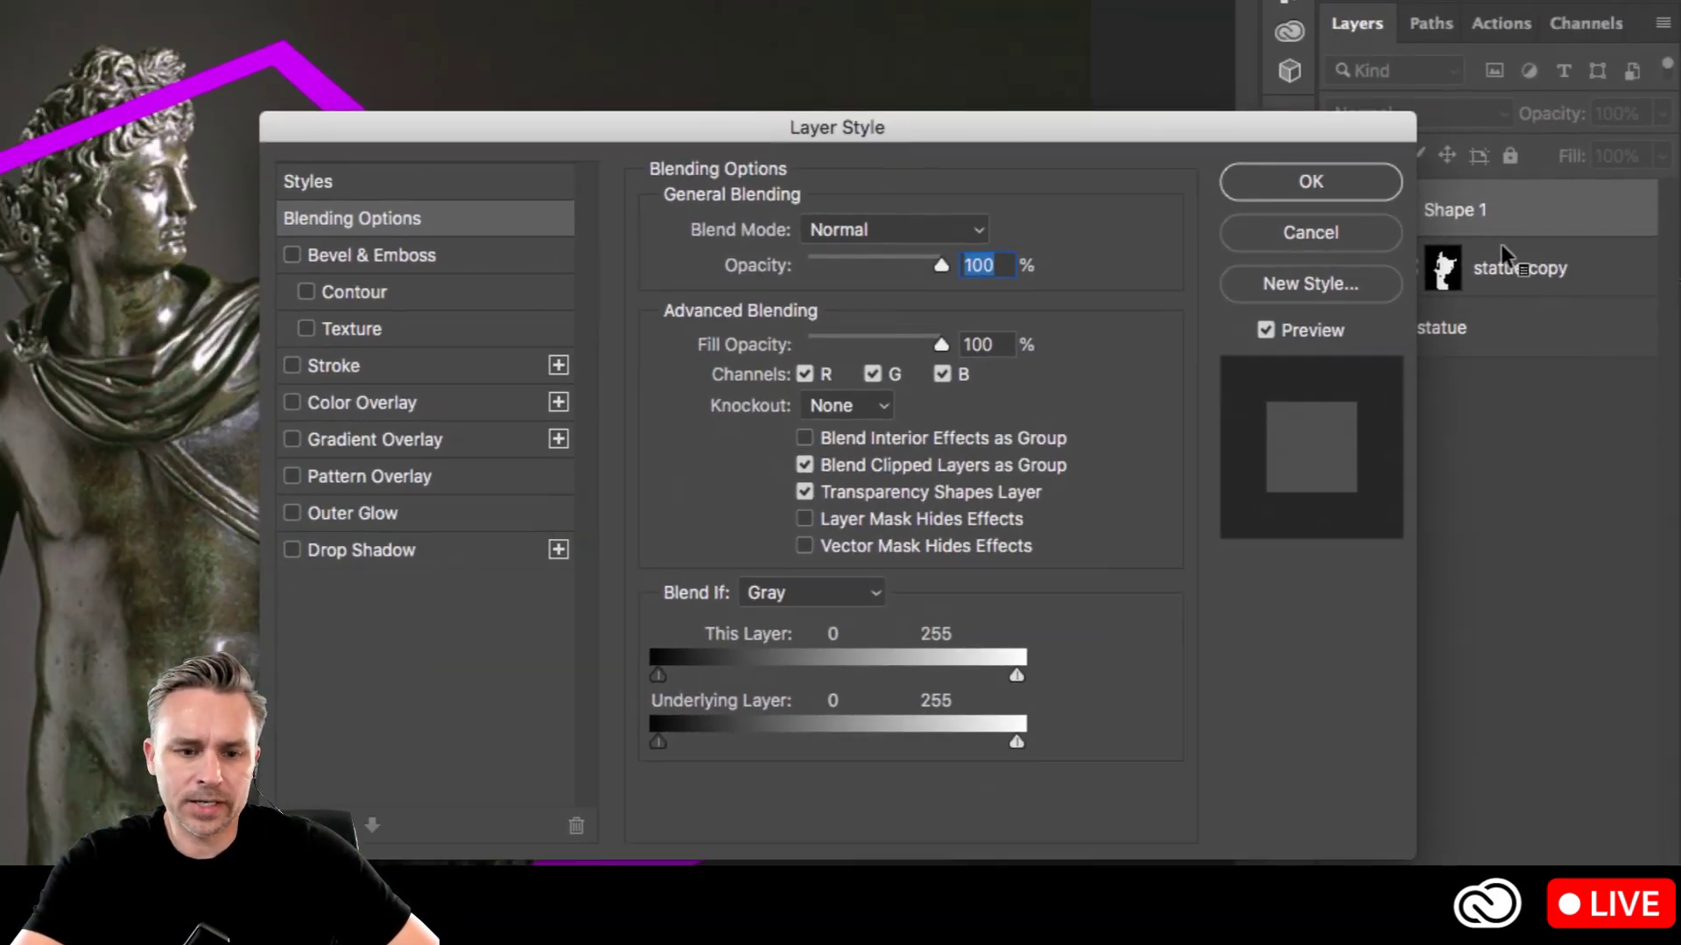
left_click(293, 439)
left_click(292, 439)
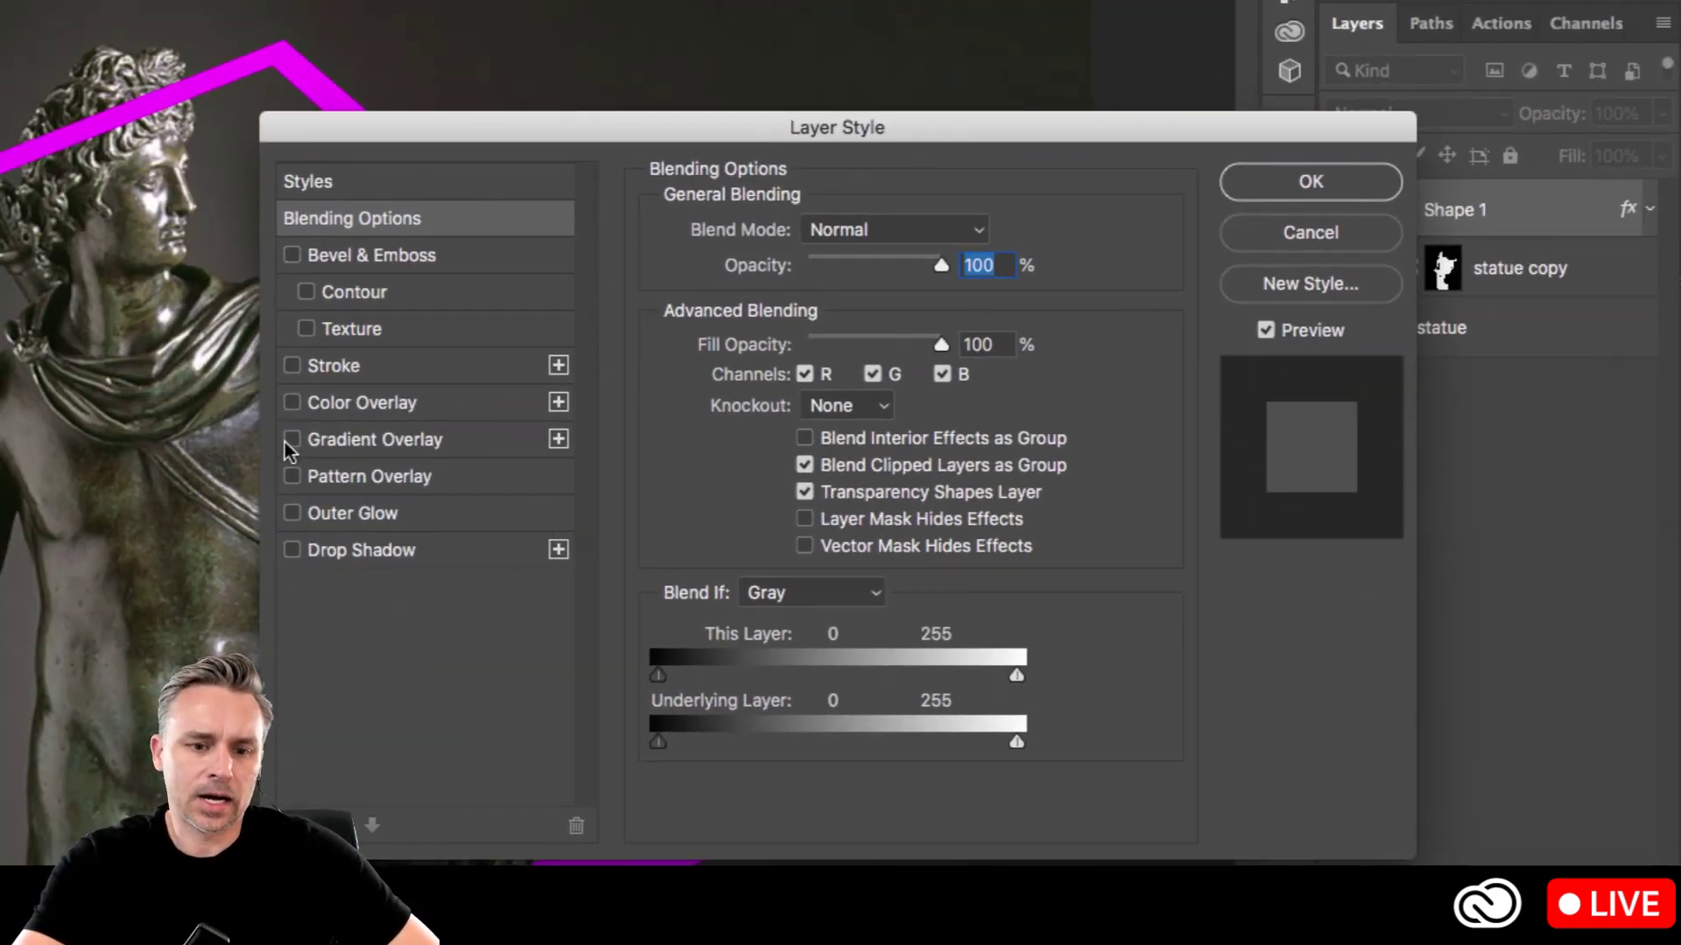
left_click(293, 514)
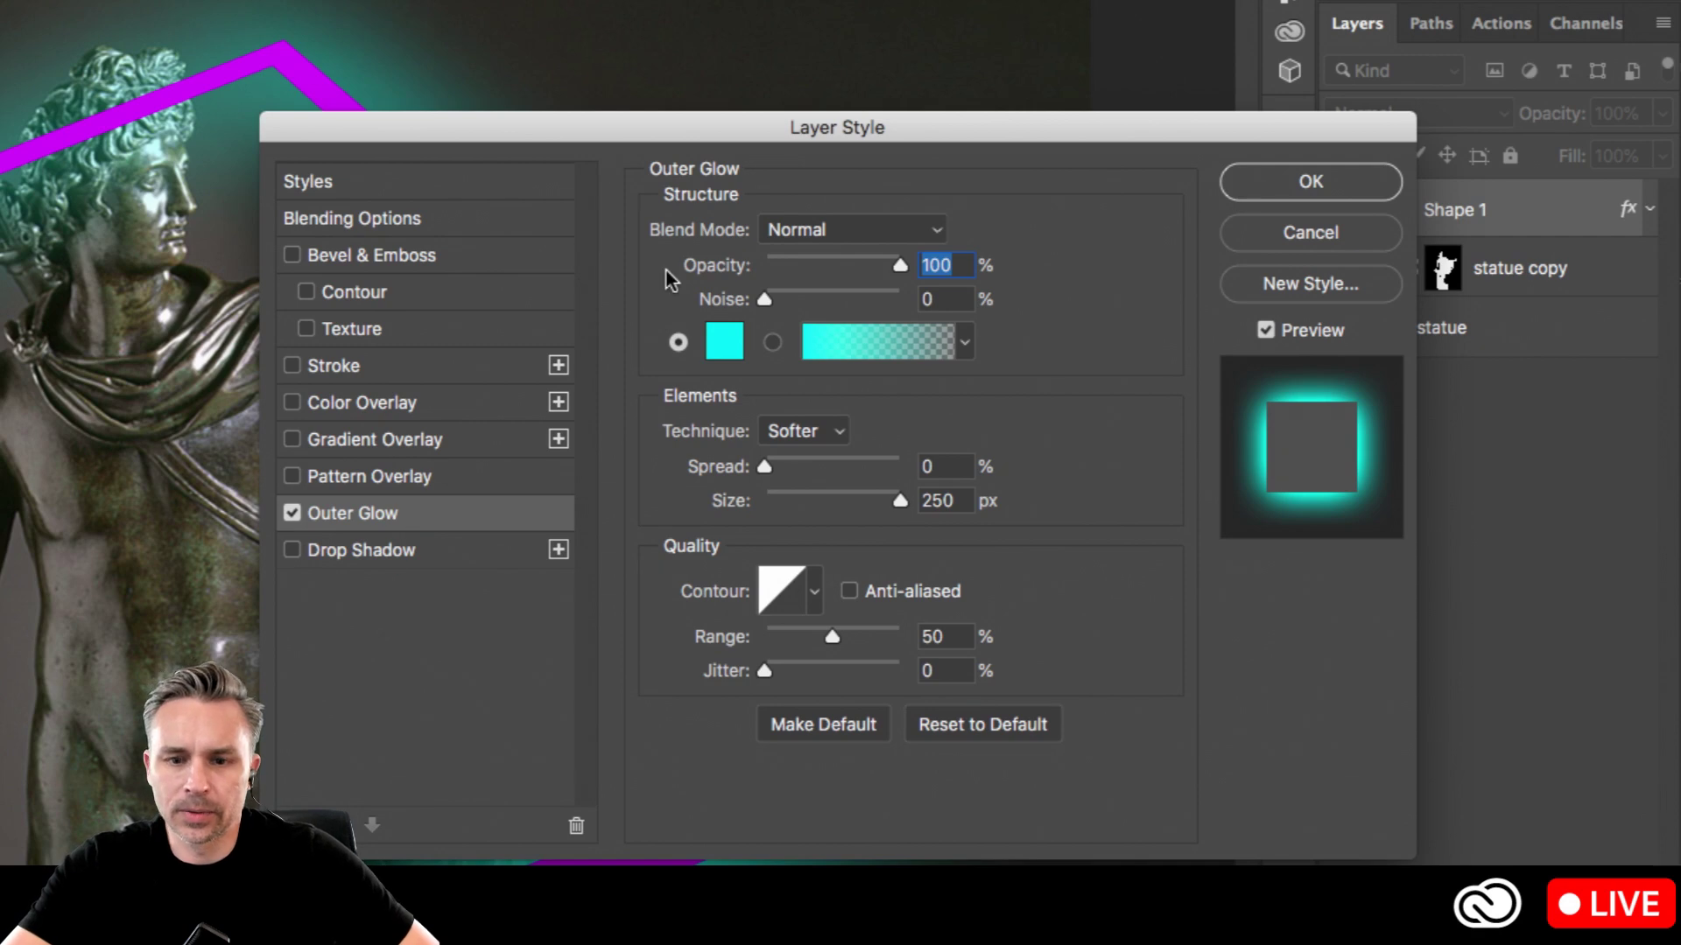
Step: Set the outer glow colour to bright magenta ee2fff with a size of 250 px
left_click(725, 343)
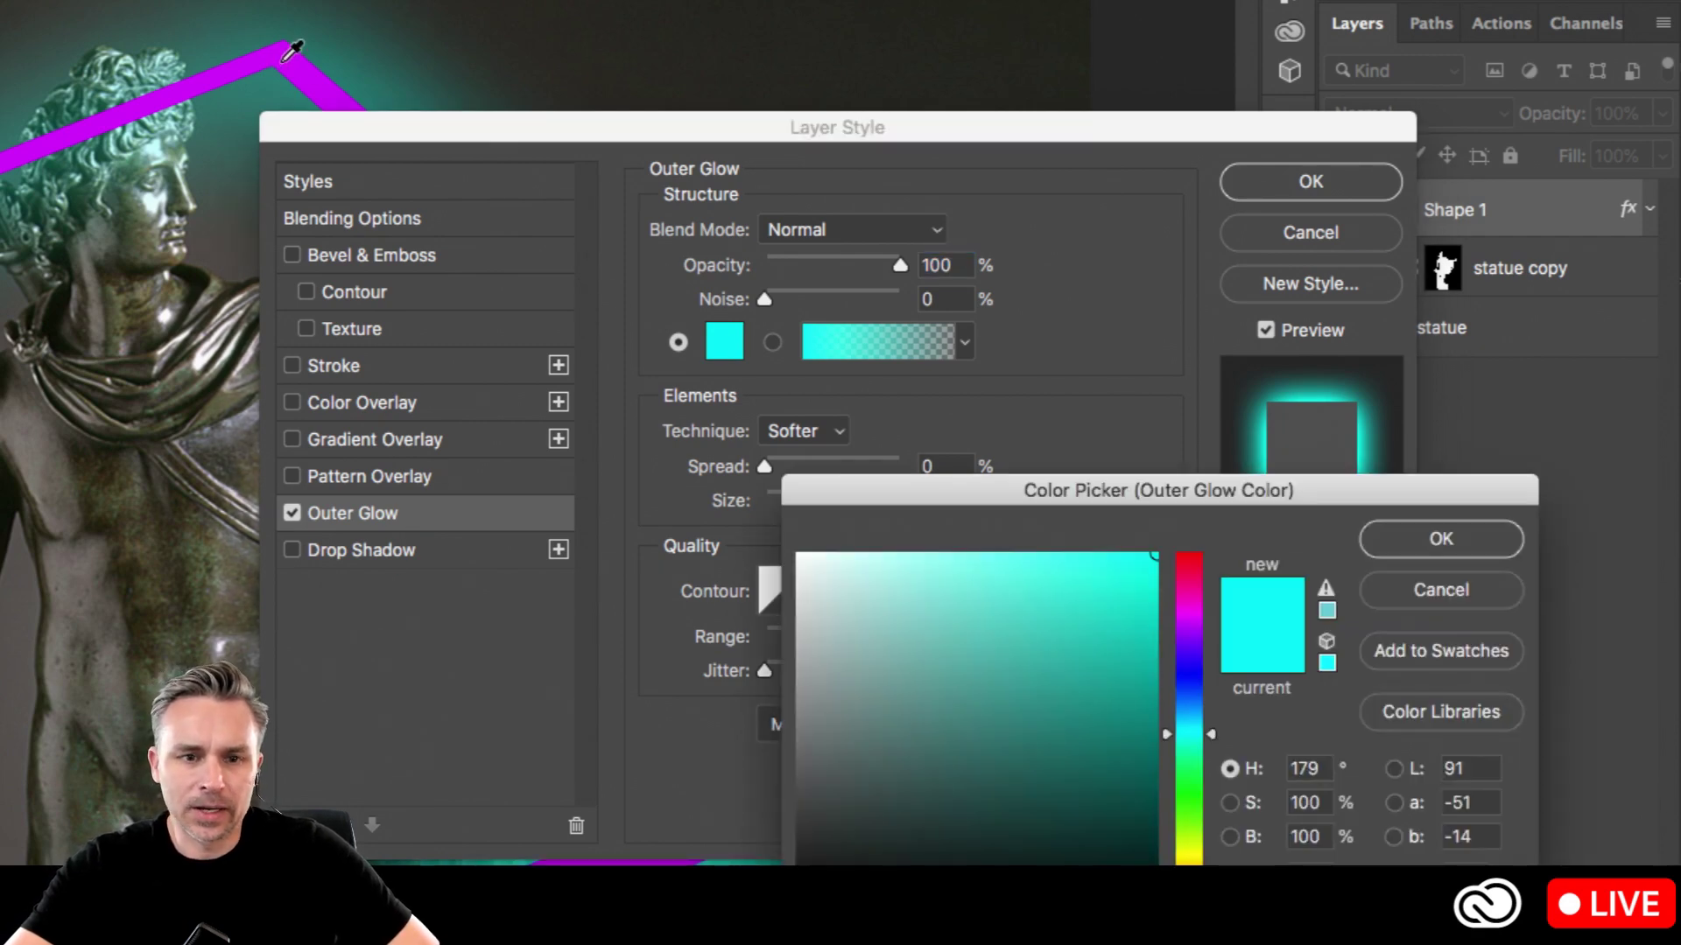
left_click(283, 61)
left_click_drag(1120, 593, 1186, 520)
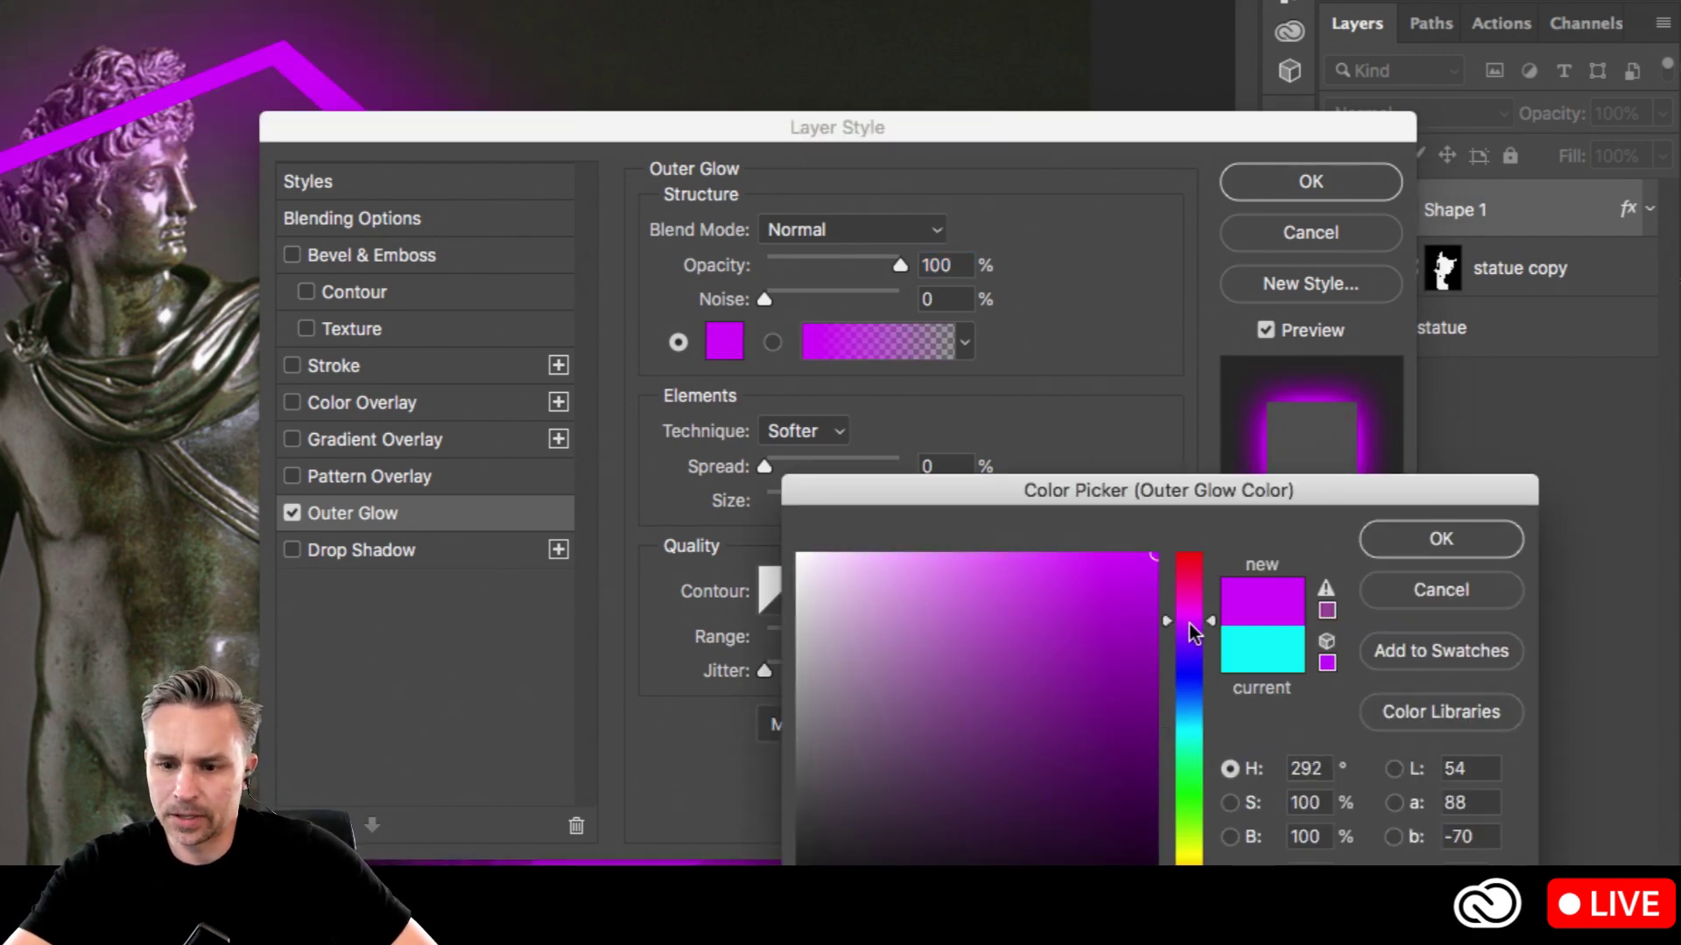
left_click_drag(1096, 565, 1092, 548)
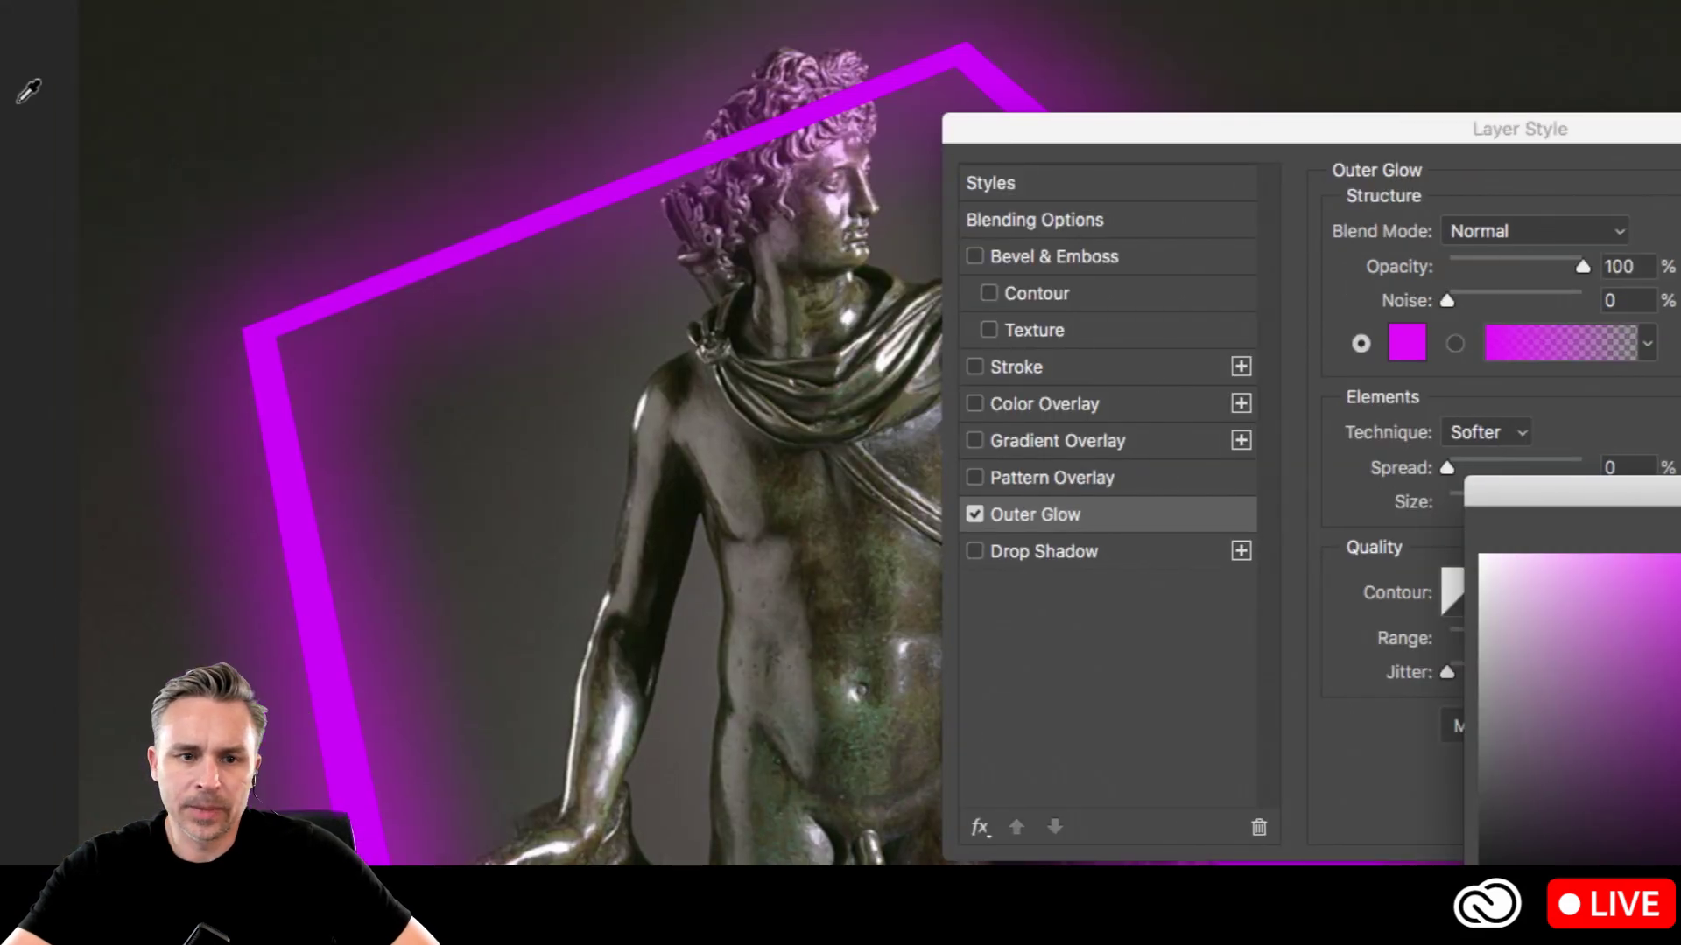
left_click_drag(1104, 140, 601, 43)
left_click_drag(1263, 405, 1038, 325)
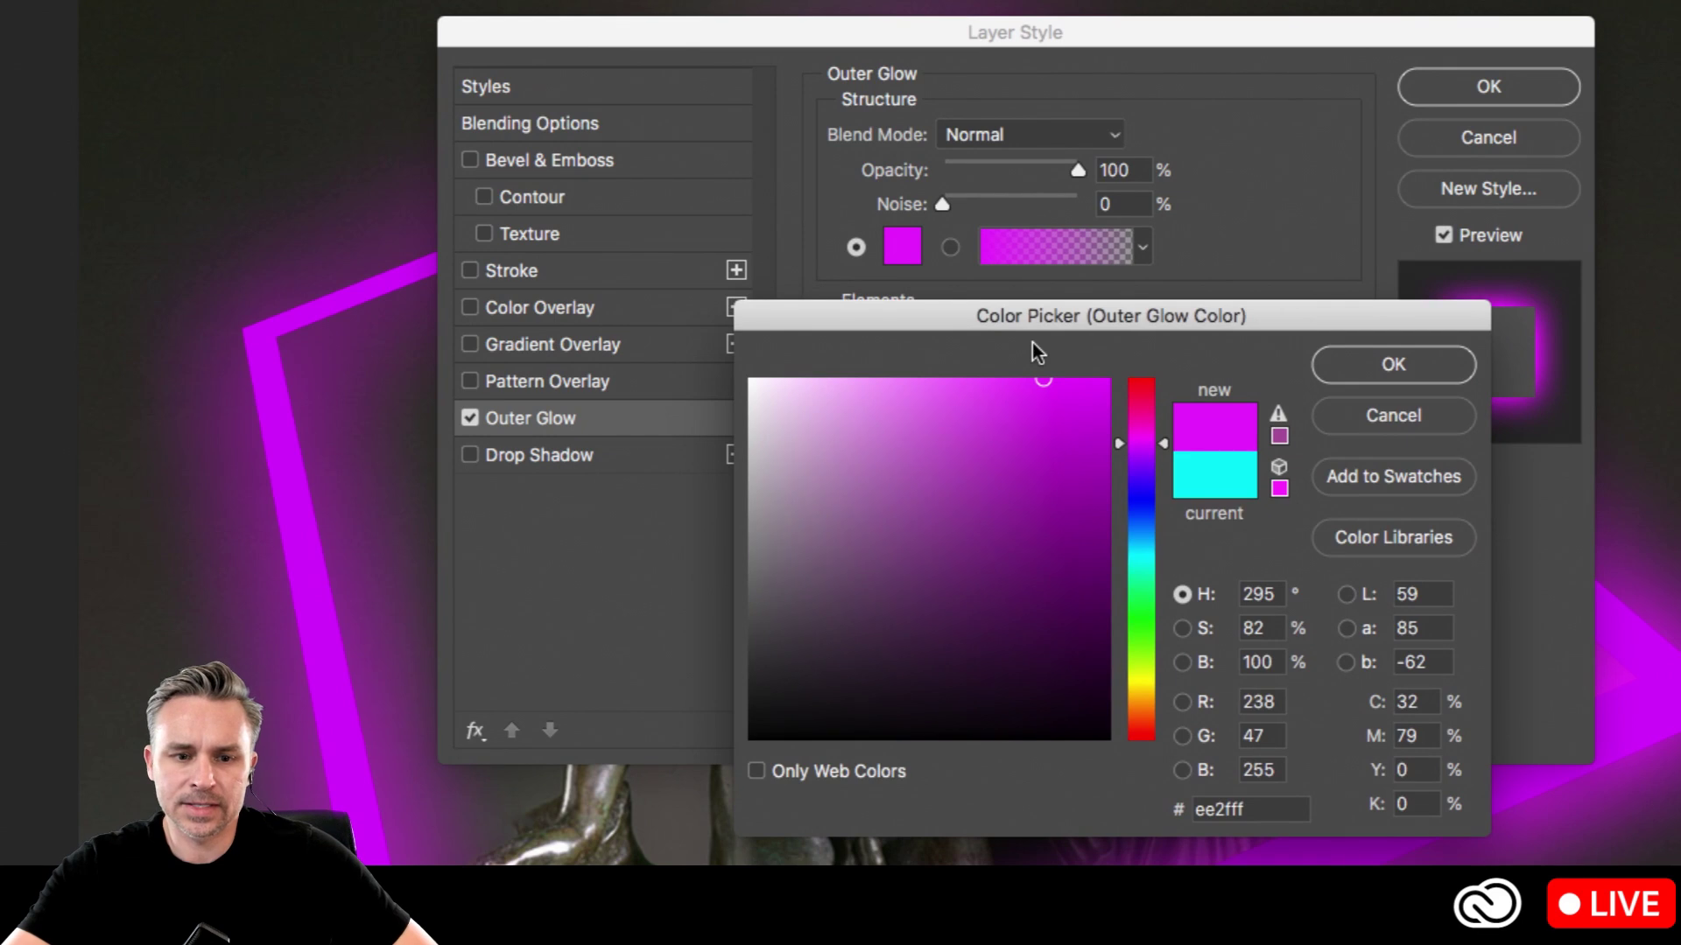
left_click(1357, 363)
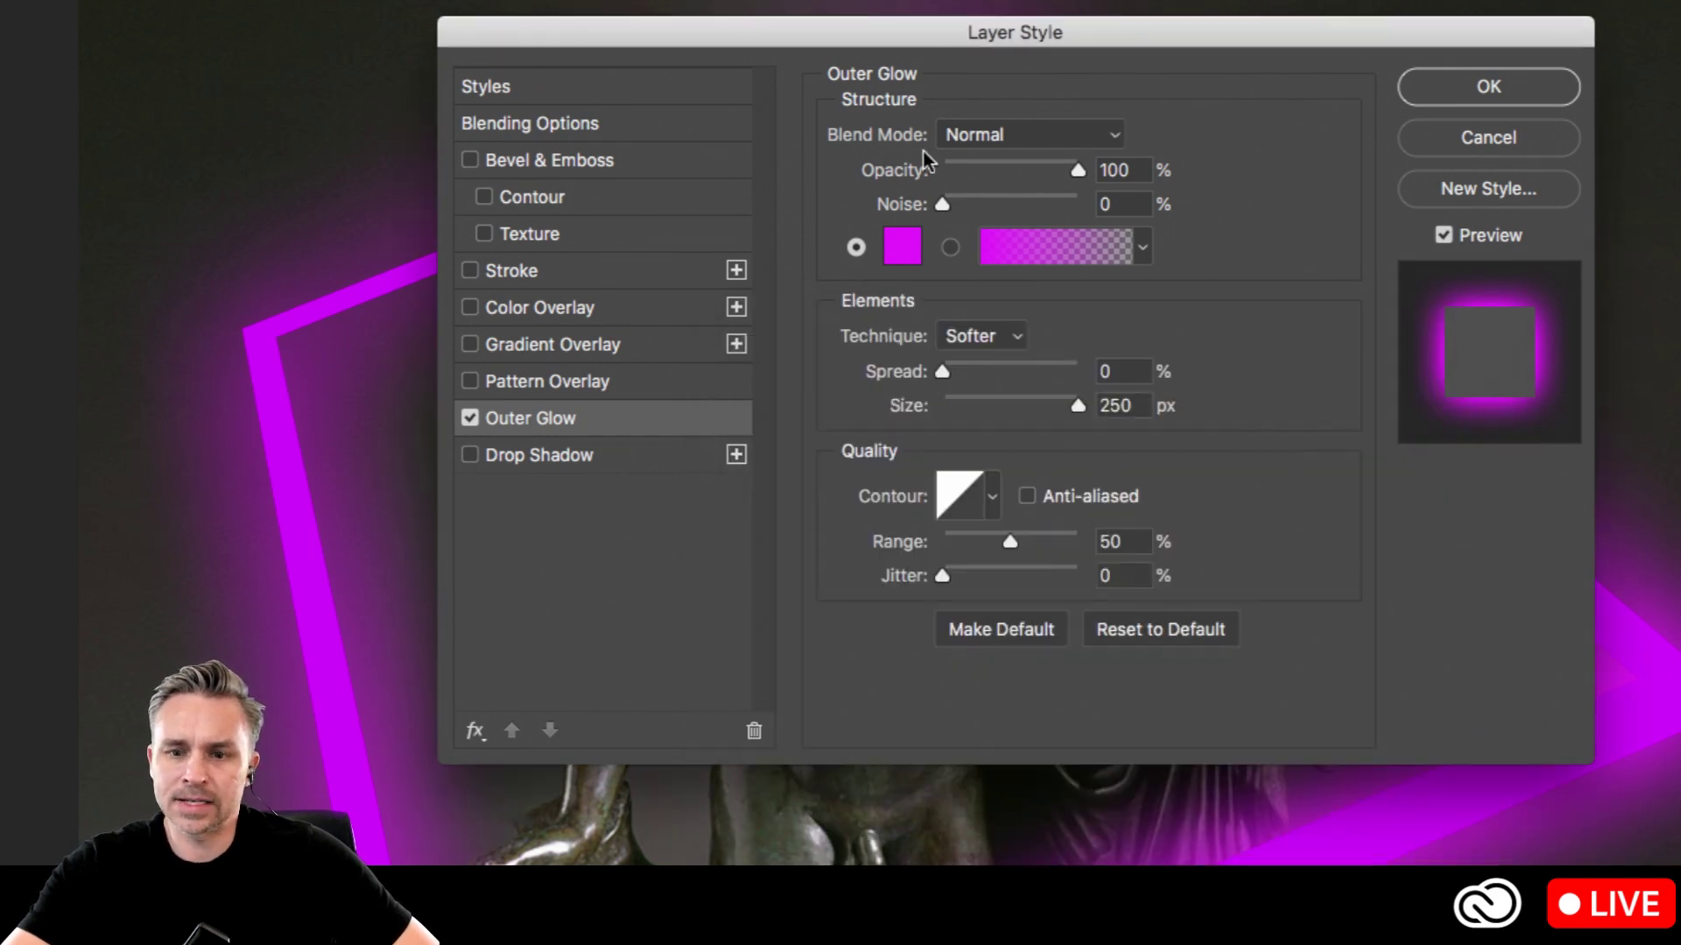
left_click_drag(1013, 402, 1064, 412)
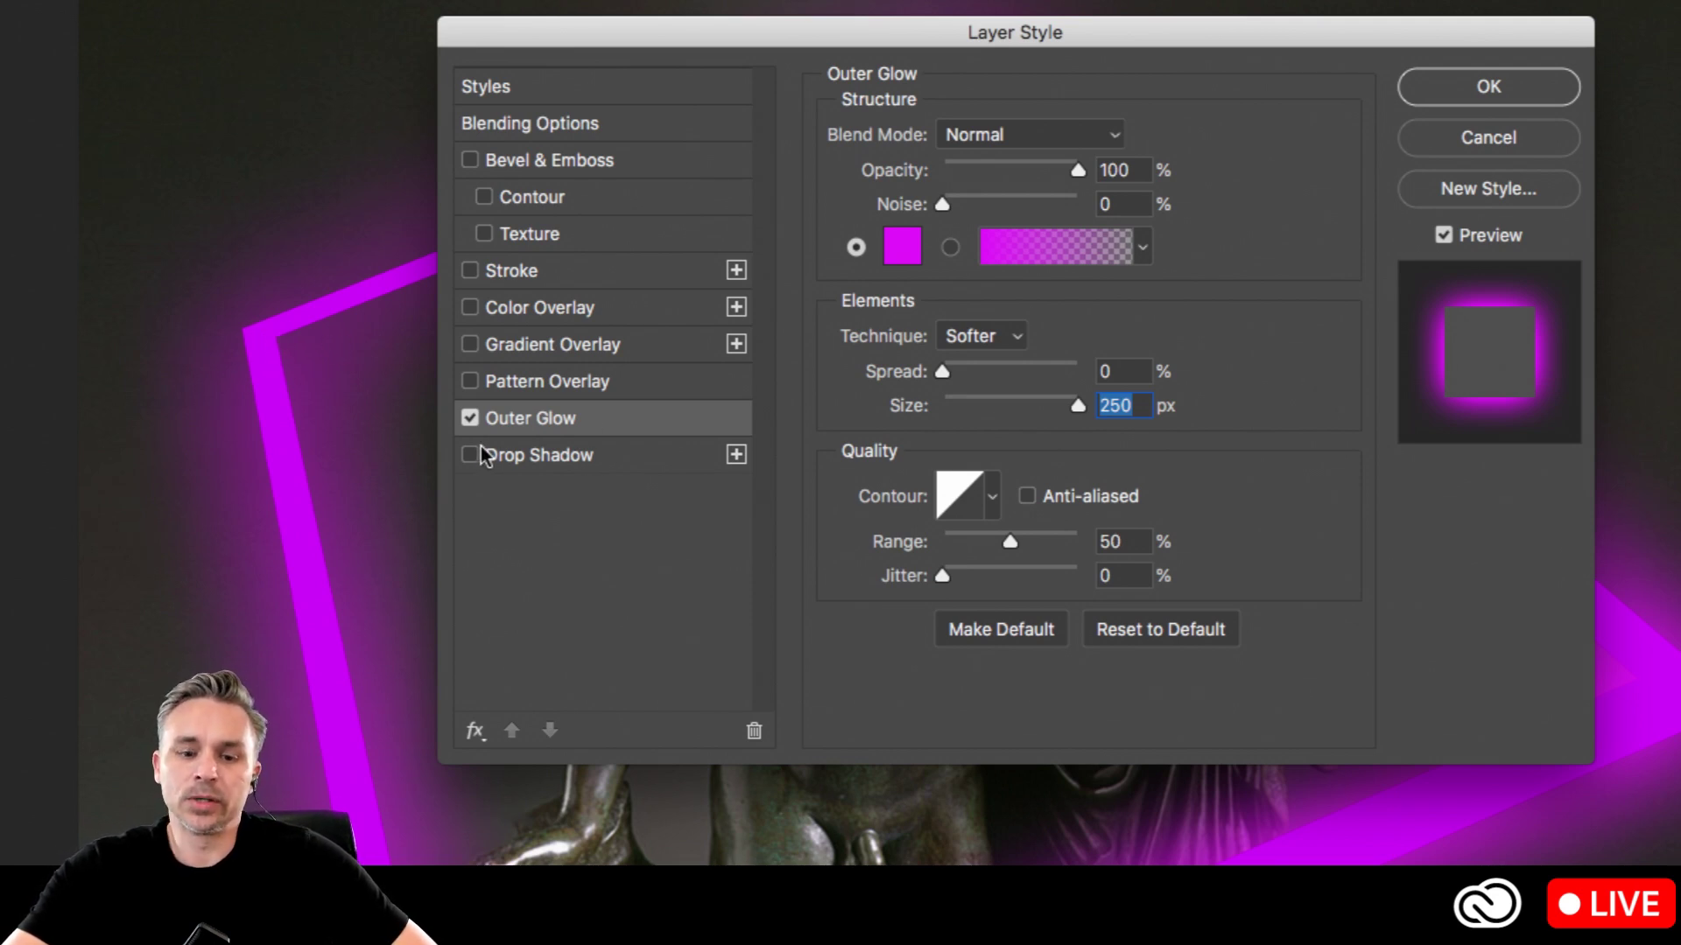
left_click(474, 734)
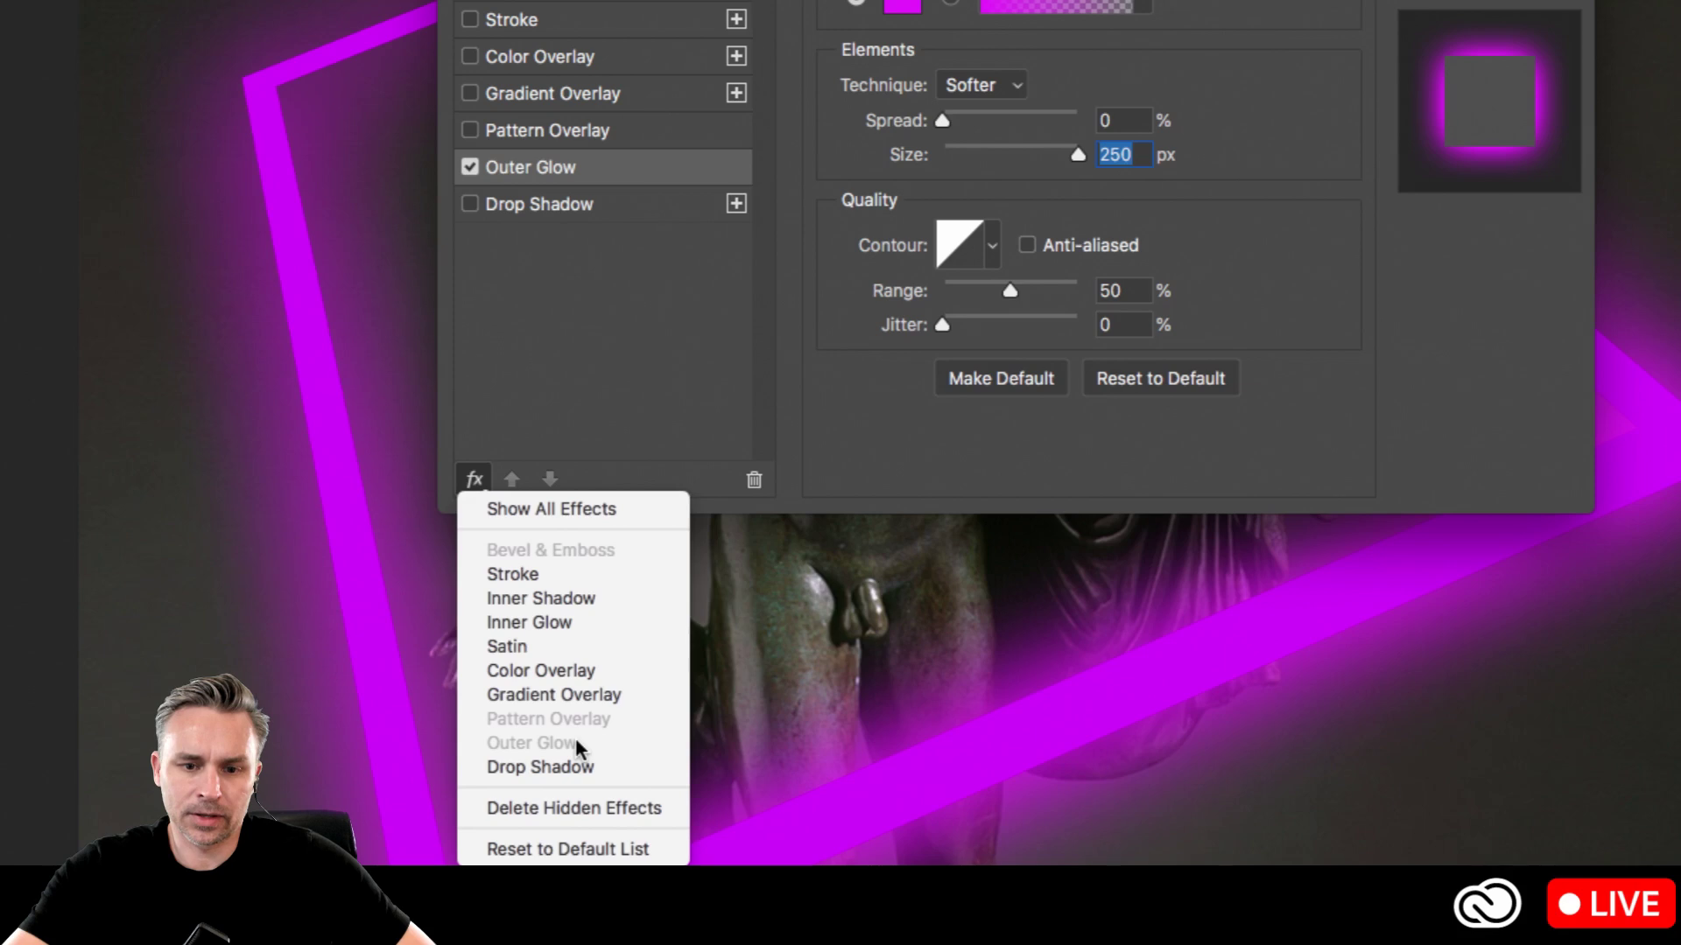
left_click(574, 407)
left_click(478, 487)
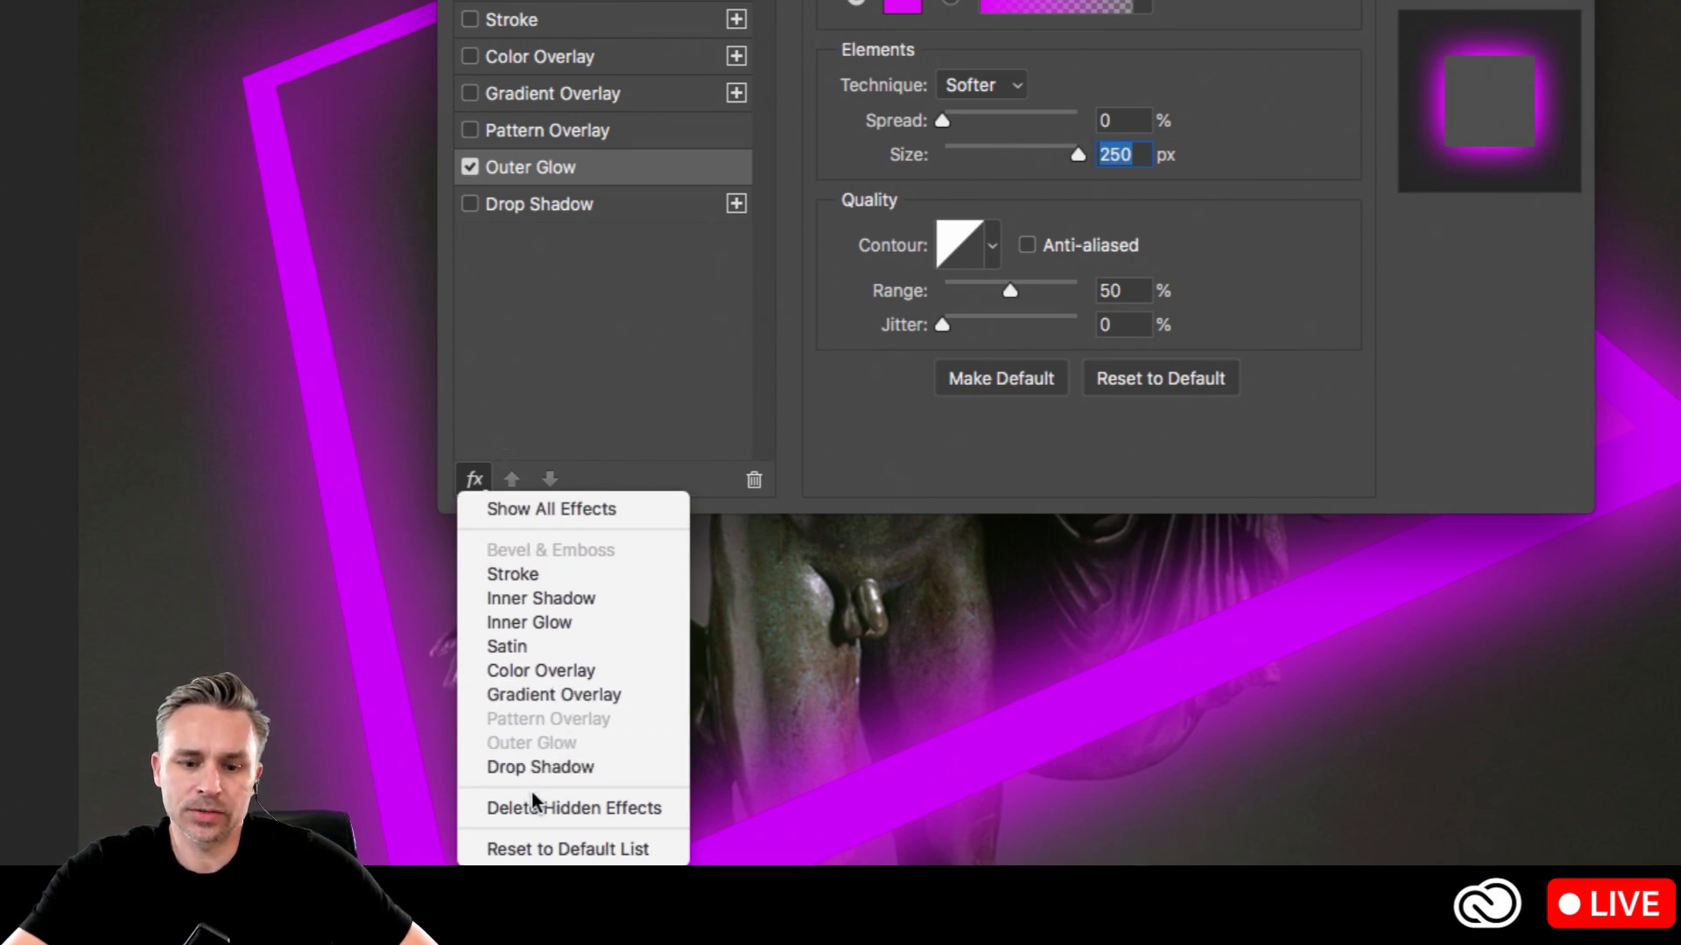
left_click(522, 411)
Step: Add a white drop shadow to the frame with 0 px distance and 49 px size
left_click(543, 204)
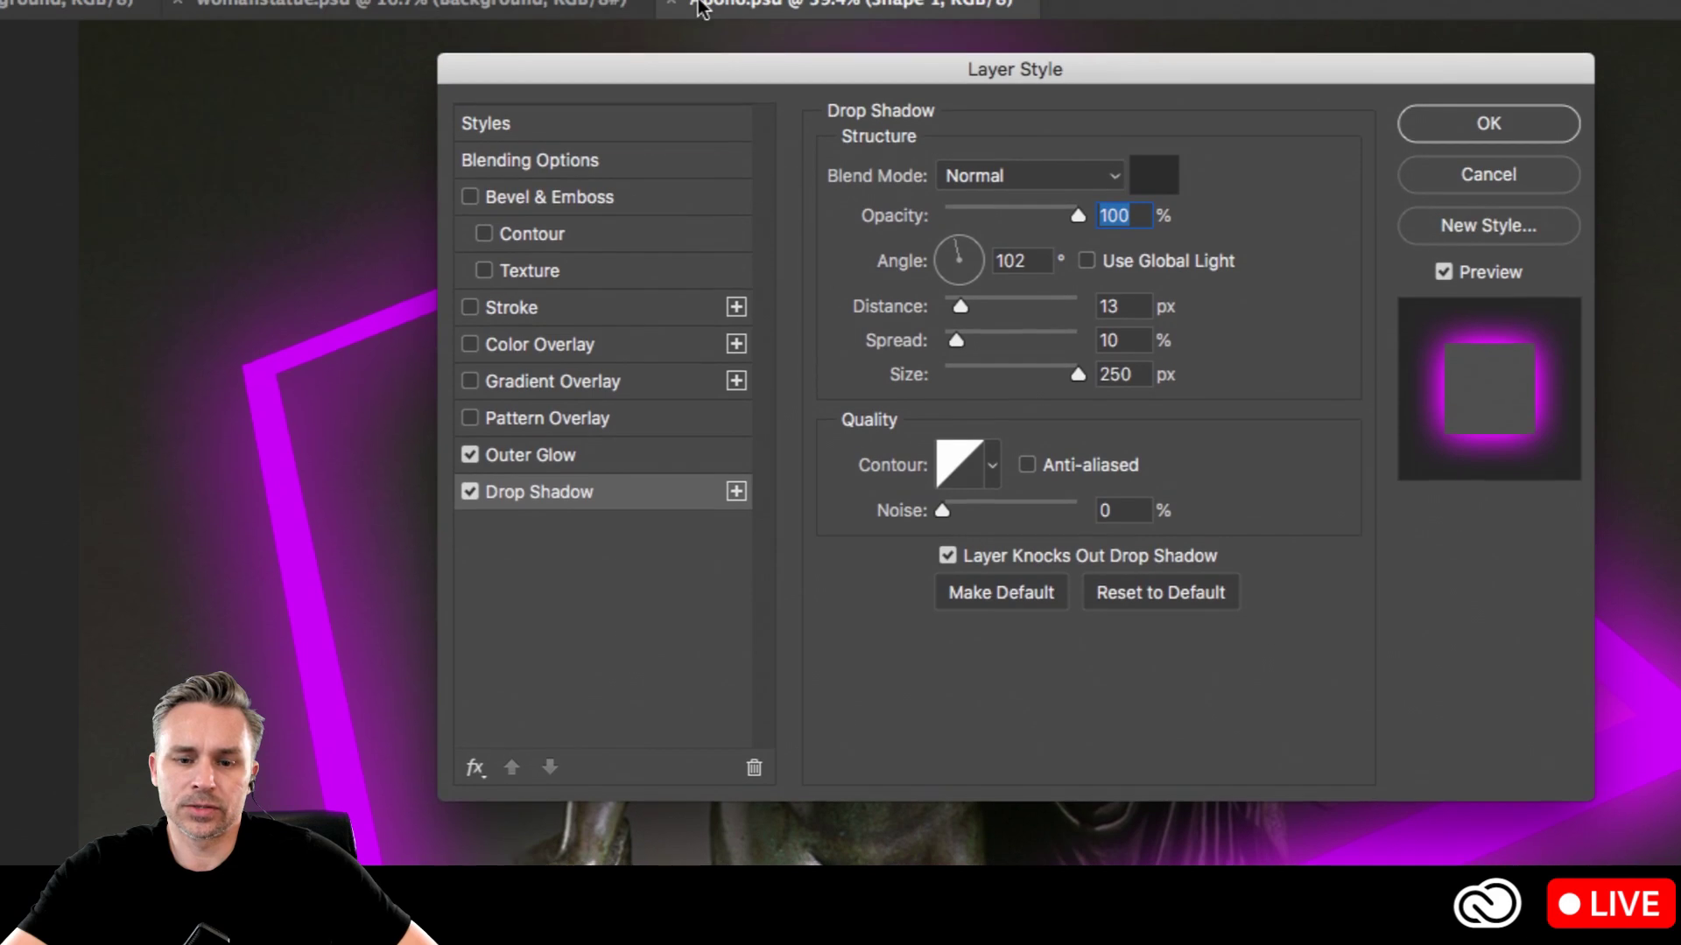
left_click(1147, 177)
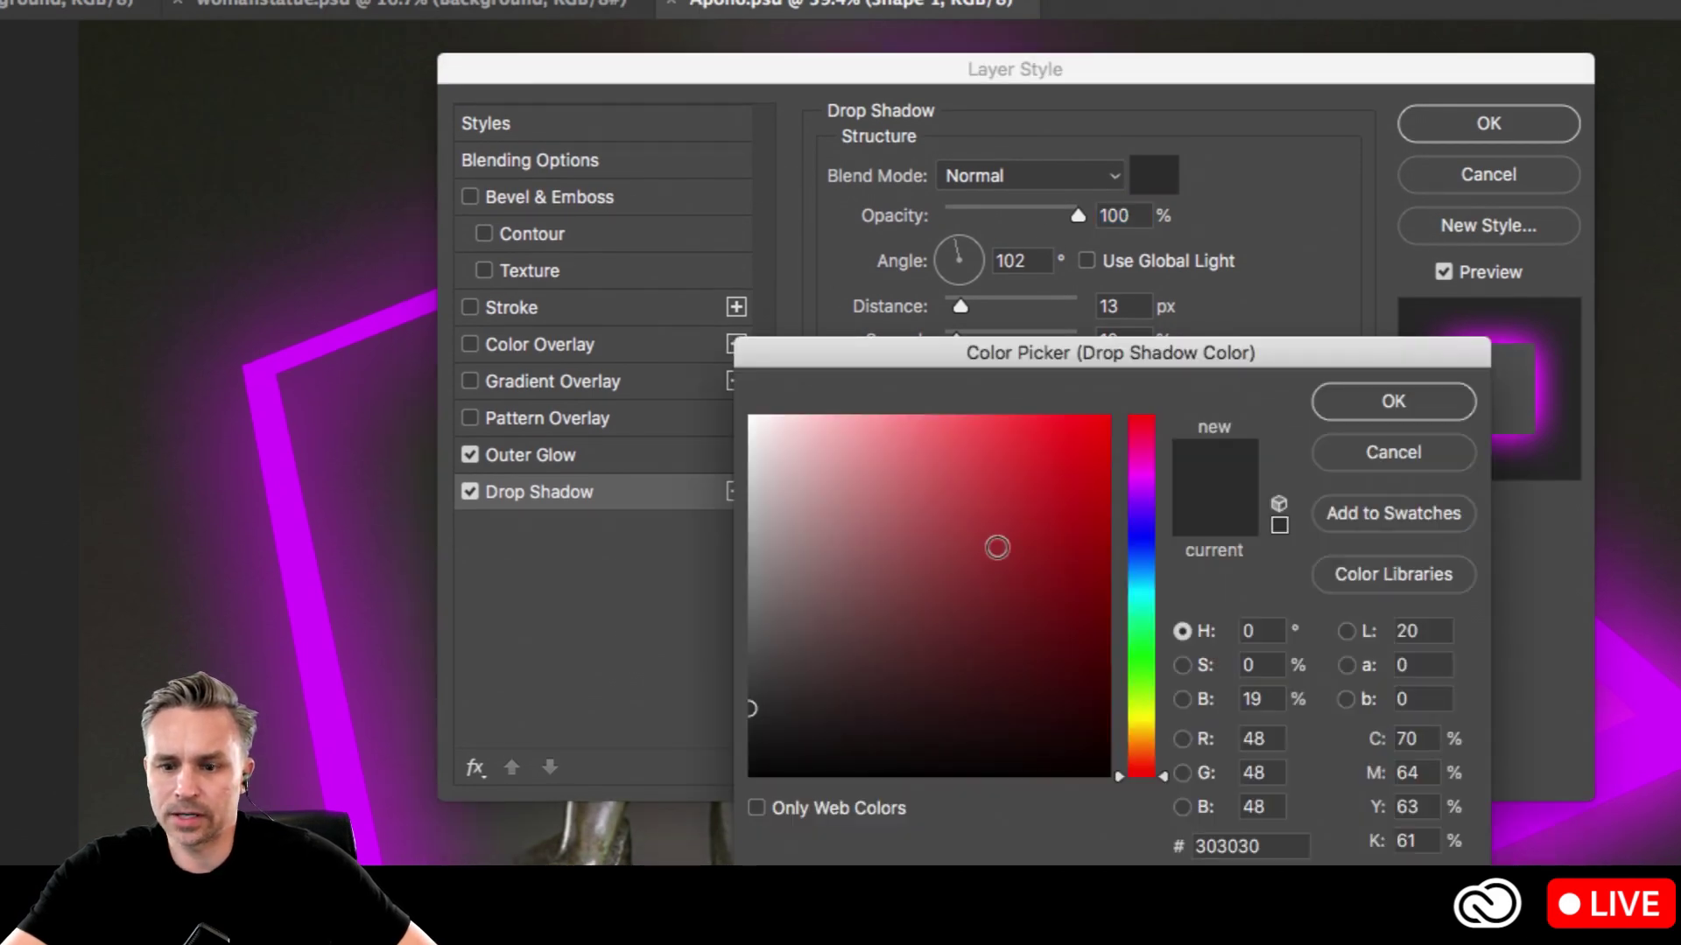
left_click_drag(994, 544, 666, 372)
left_click(1366, 404)
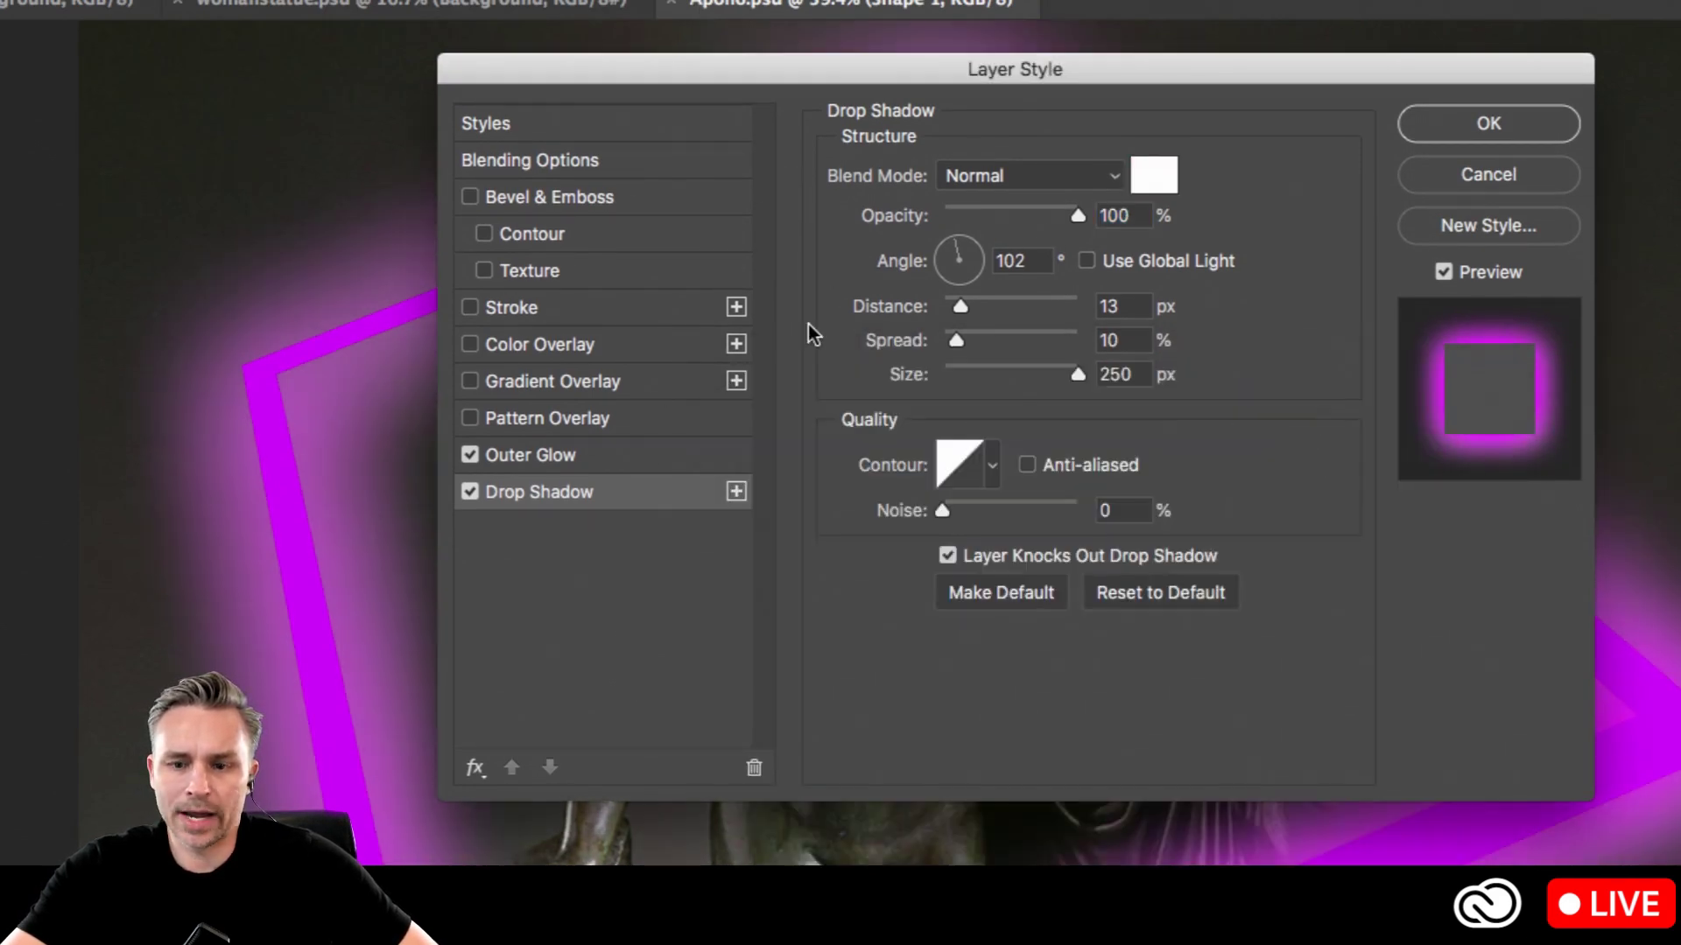
left_click_drag(992, 375, 975, 378)
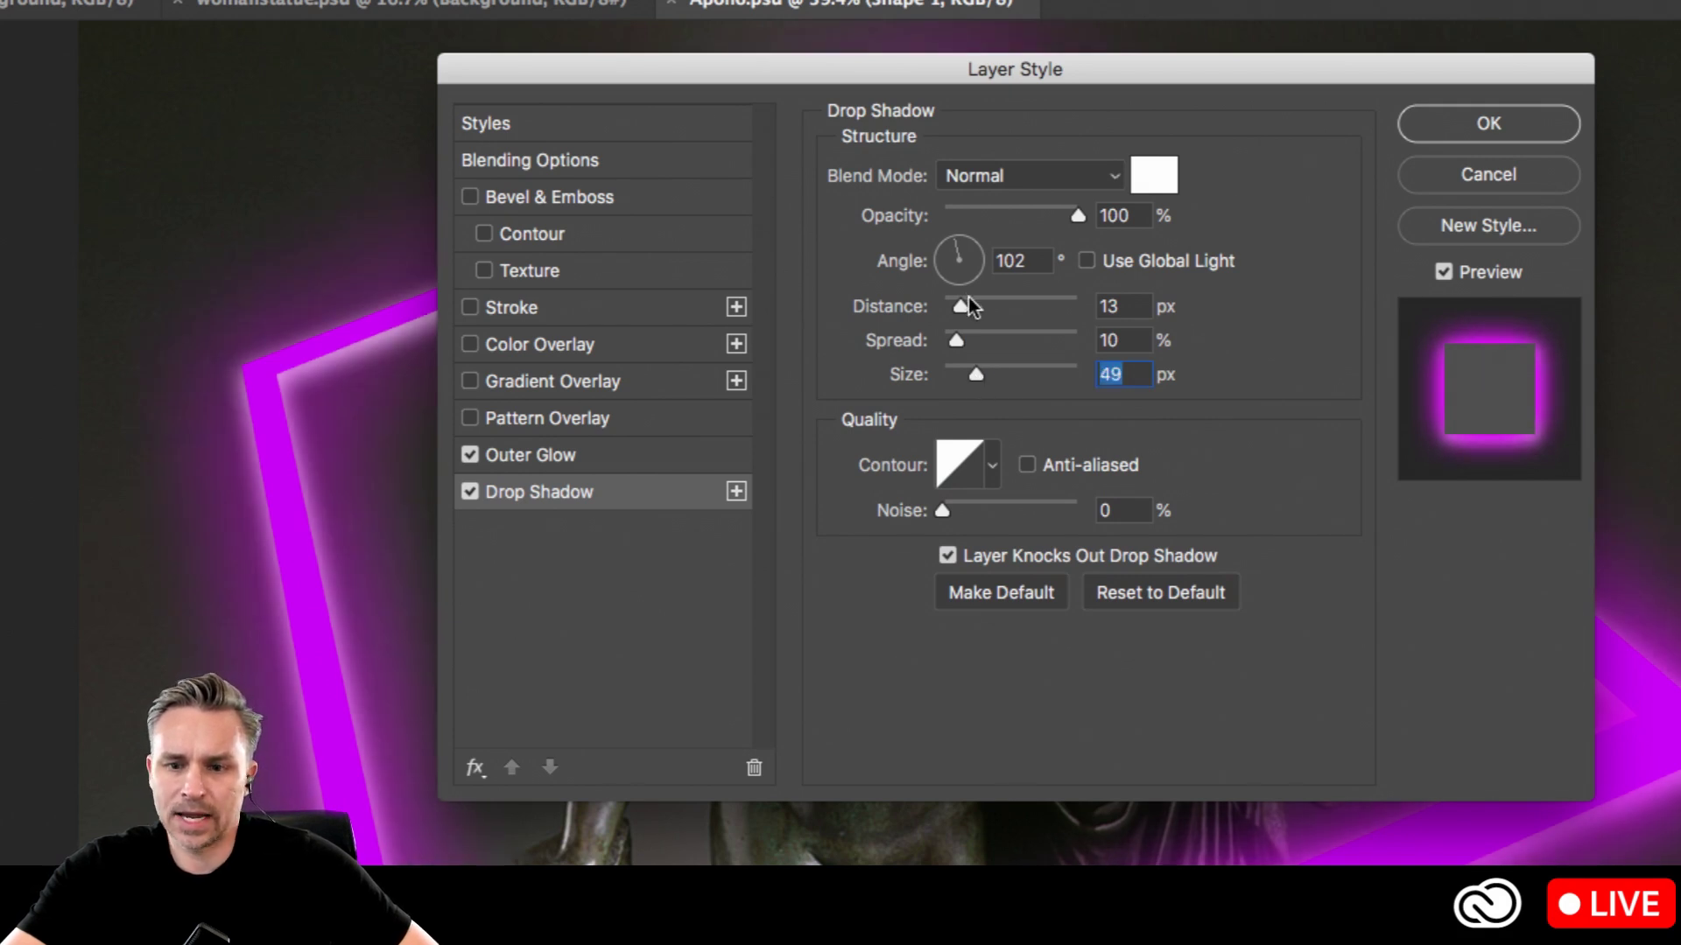
left_click_drag(921, 311, 907, 337)
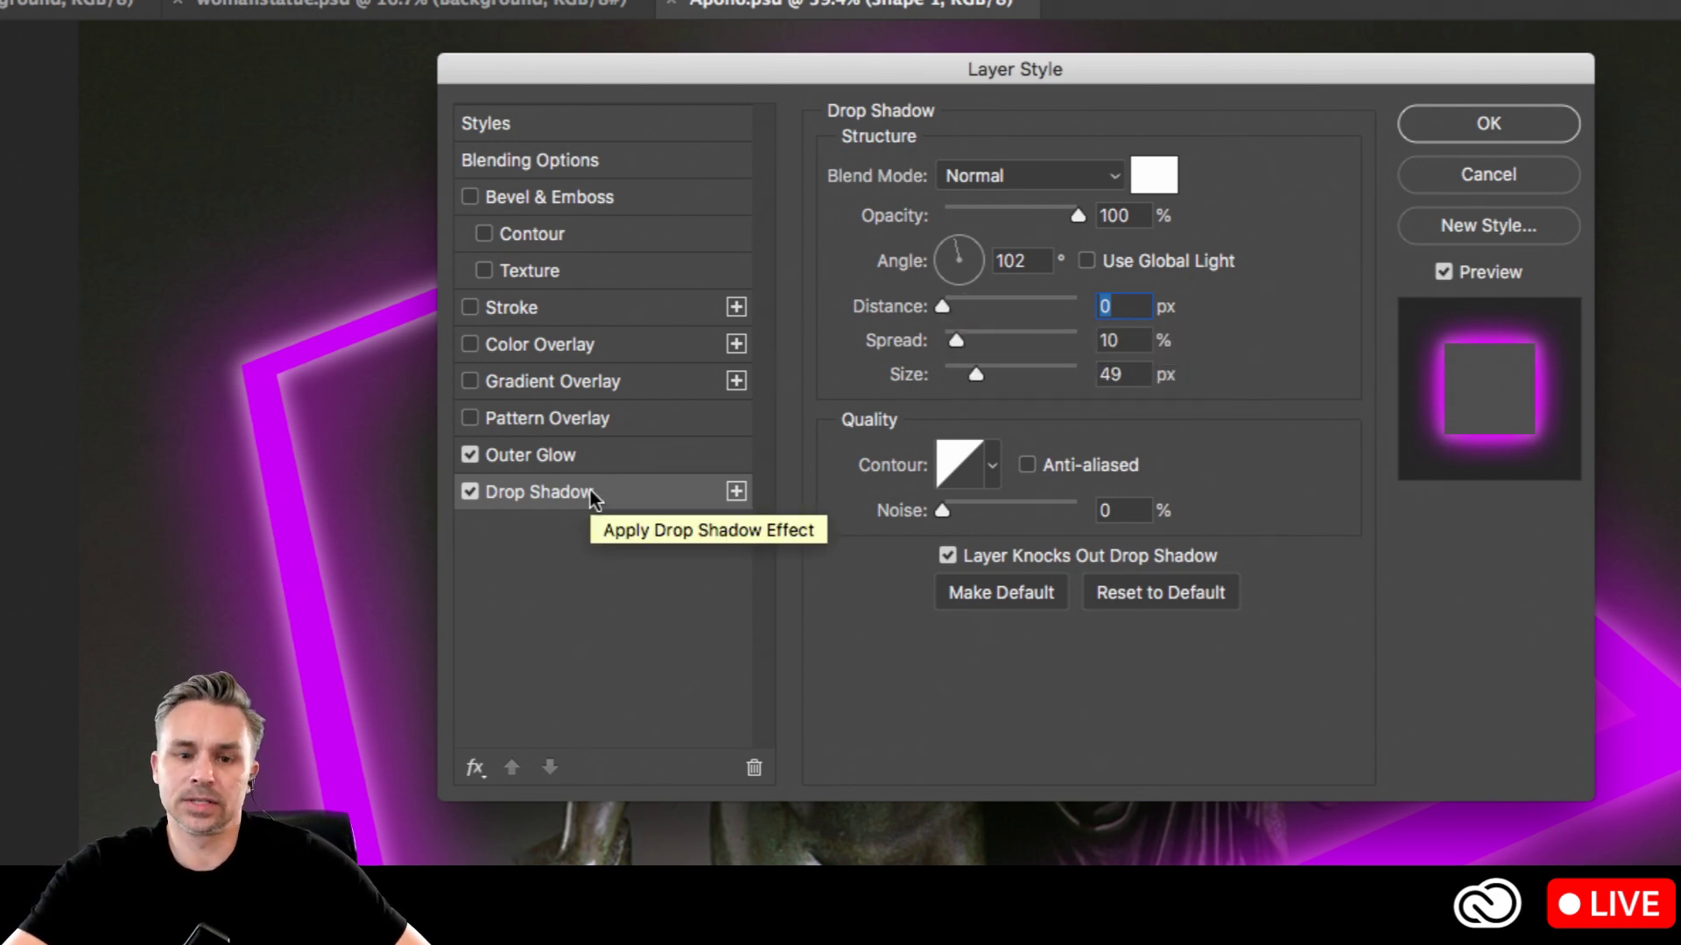
Step: Change the drop shadow colour to light pink ff8efb and apply the layer style
left_click(1143, 181)
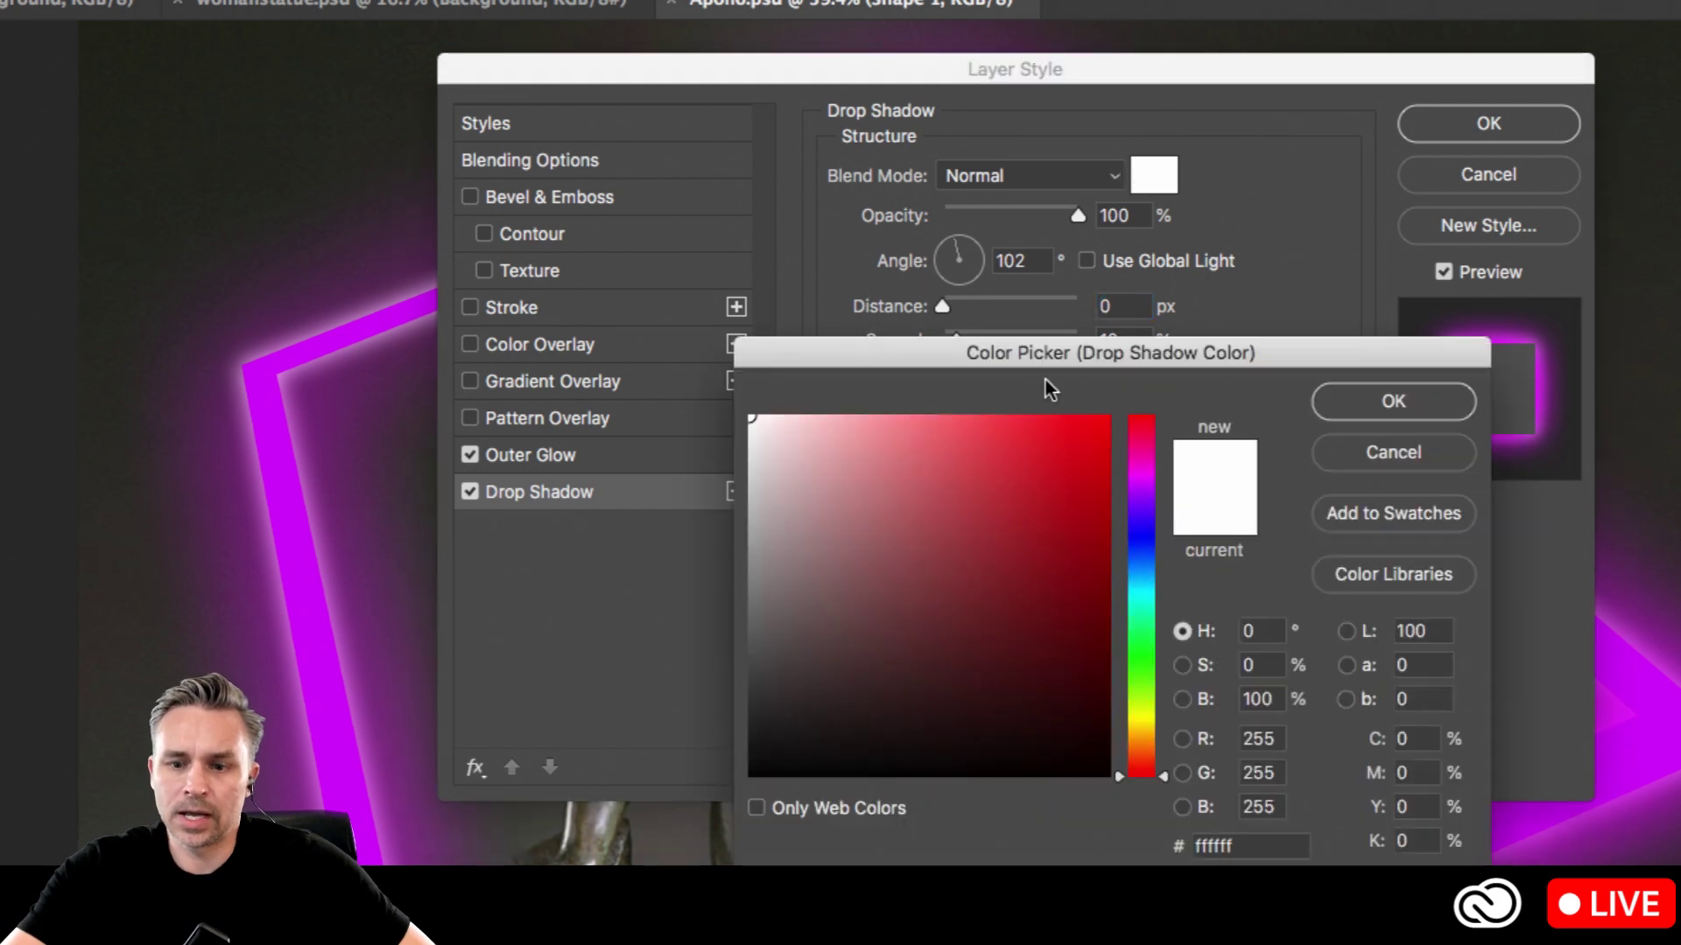
left_click(1106, 419)
left_click_drag(1138, 486, 1129, 474)
left_click_drag(1021, 423, 917, 408)
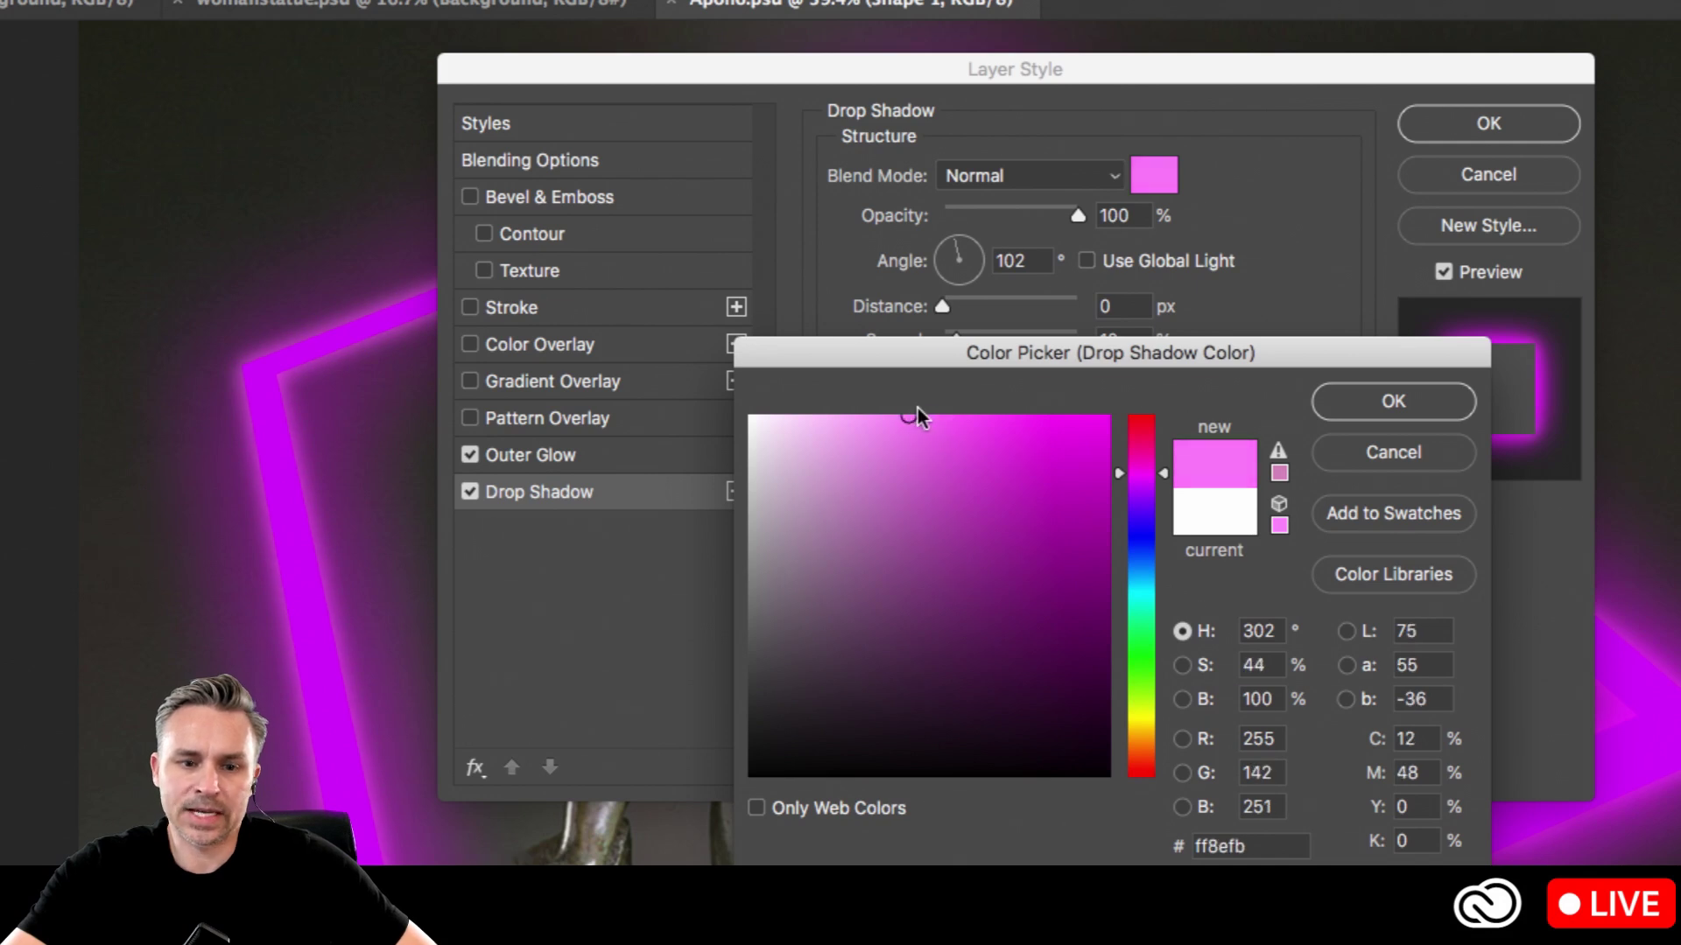
left_click(1348, 405)
left_click(1442, 135)
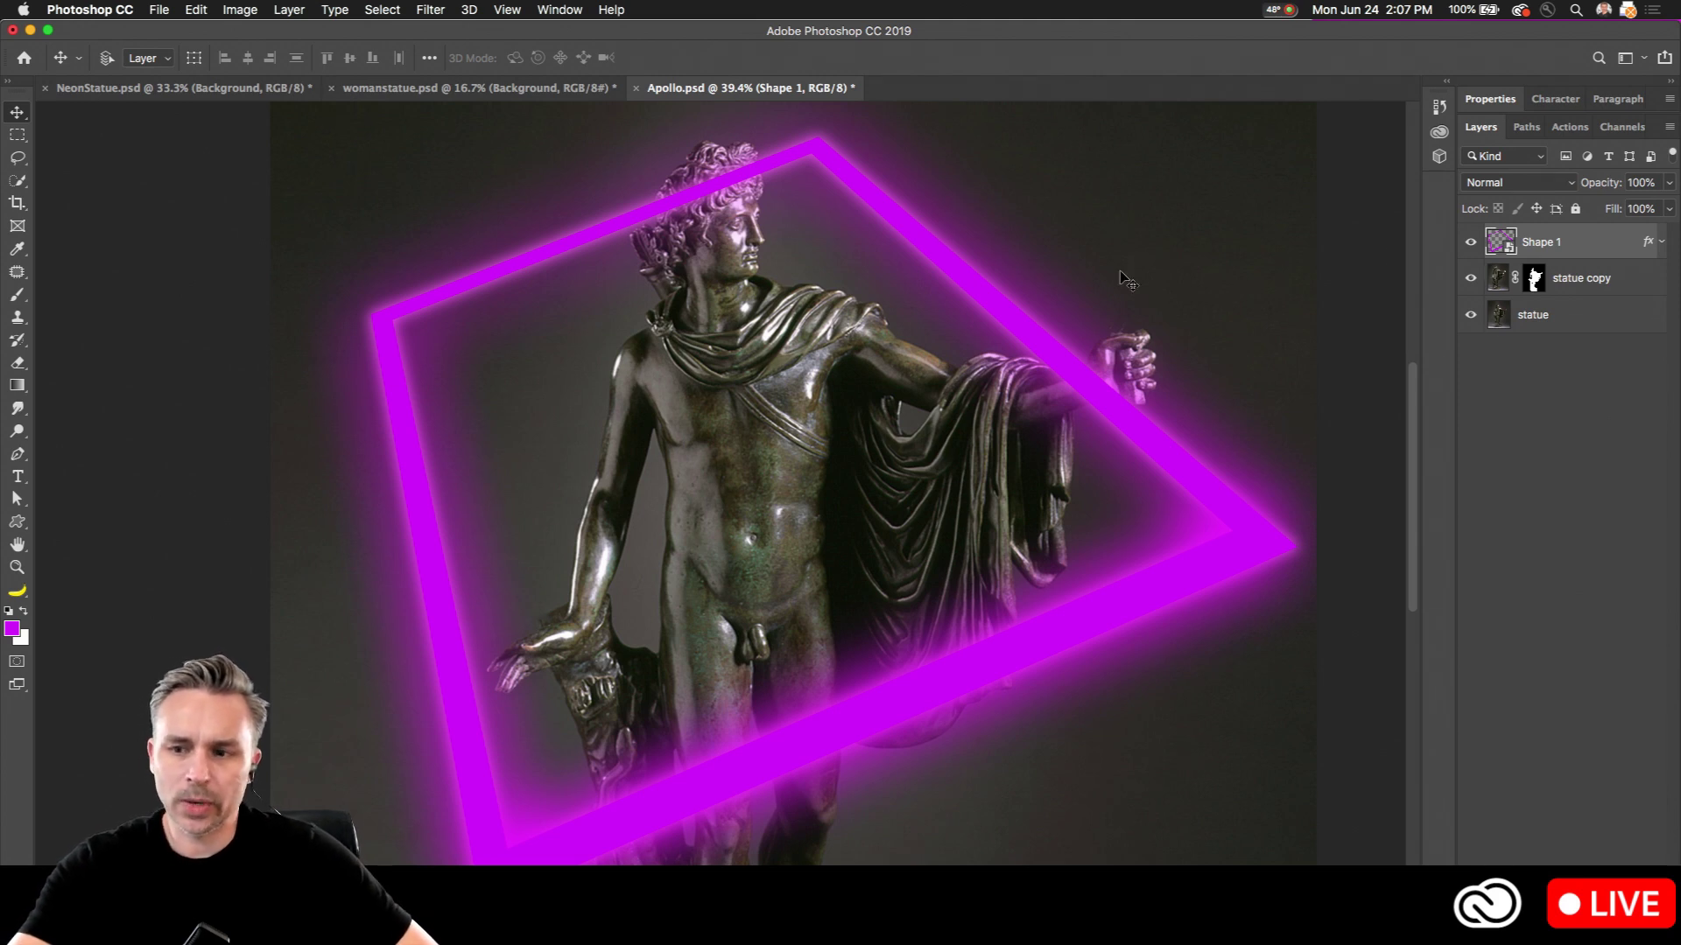
Step: Duplicate the glowing Shape 1 layer and place the duplicate between the statue copy and statue layers
left_click(1587, 280)
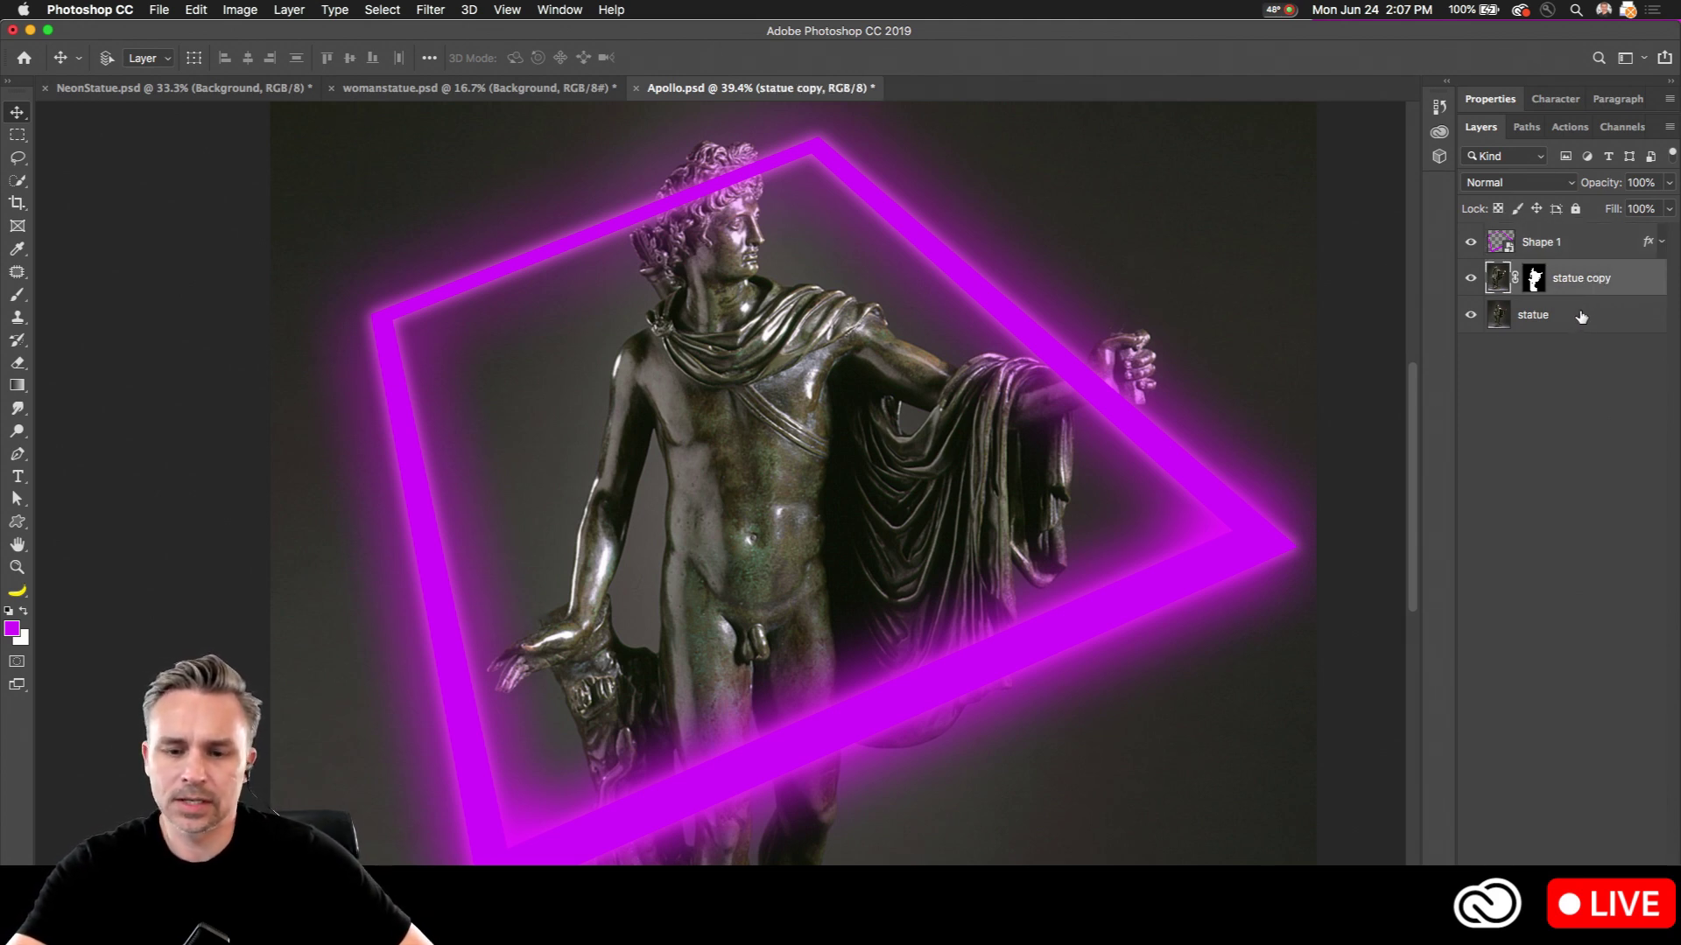
left_click(1584, 249)
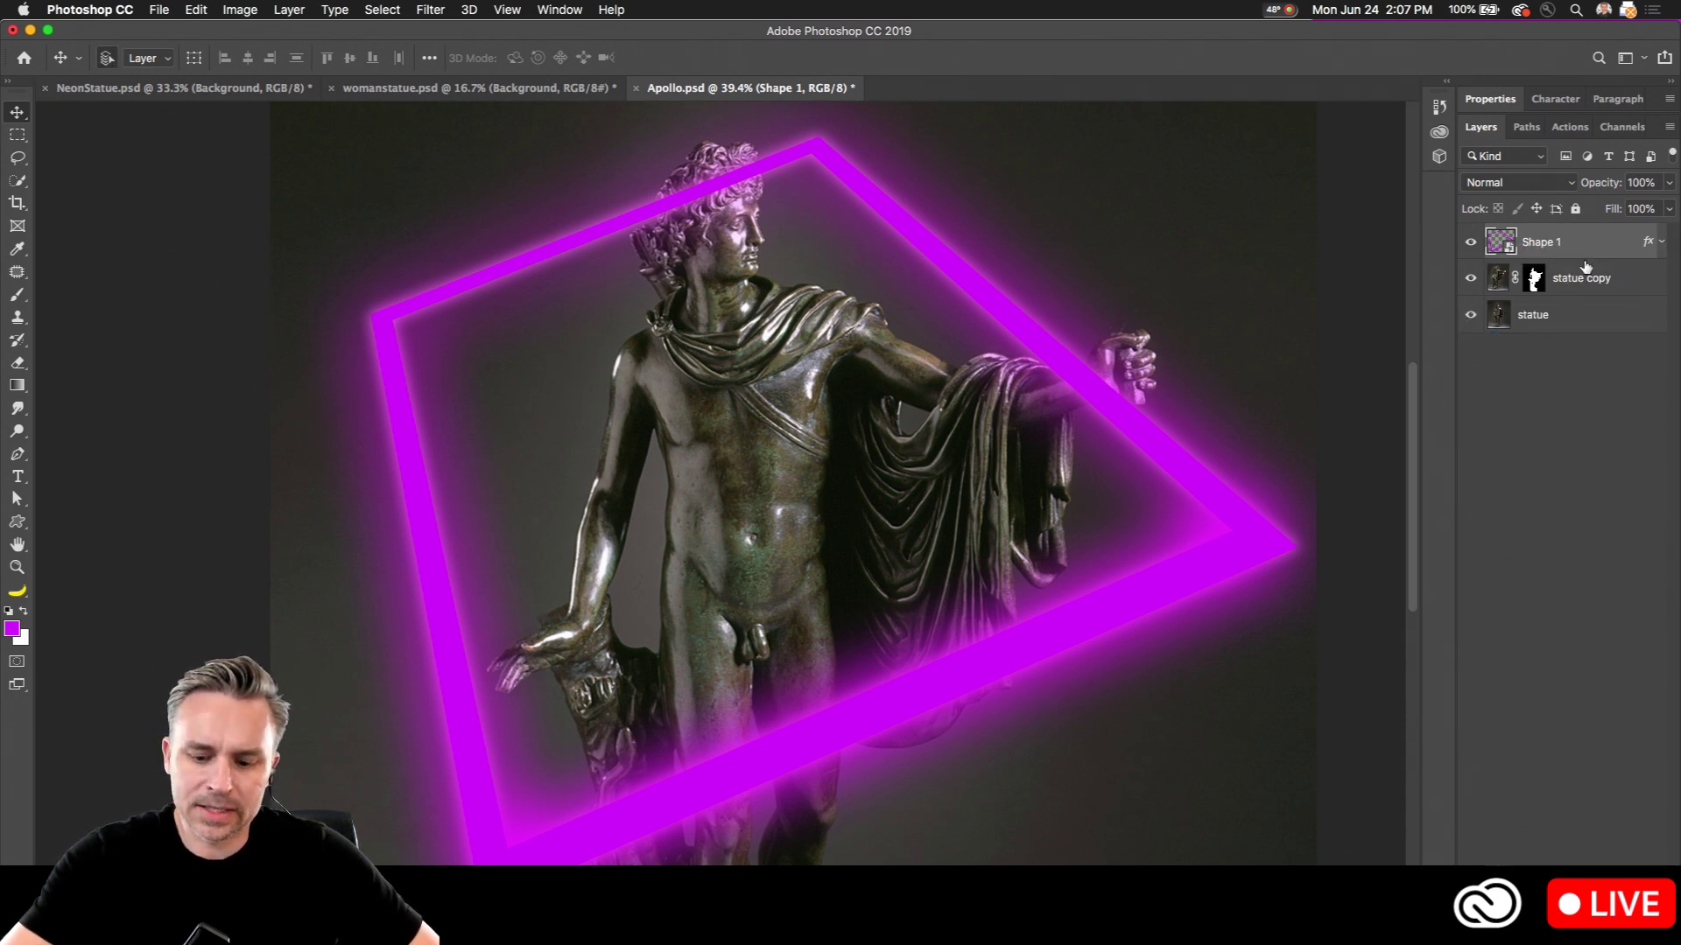
key("super+j")
left_click_drag(1532, 242, 1547, 336)
left_click(1472, 245)
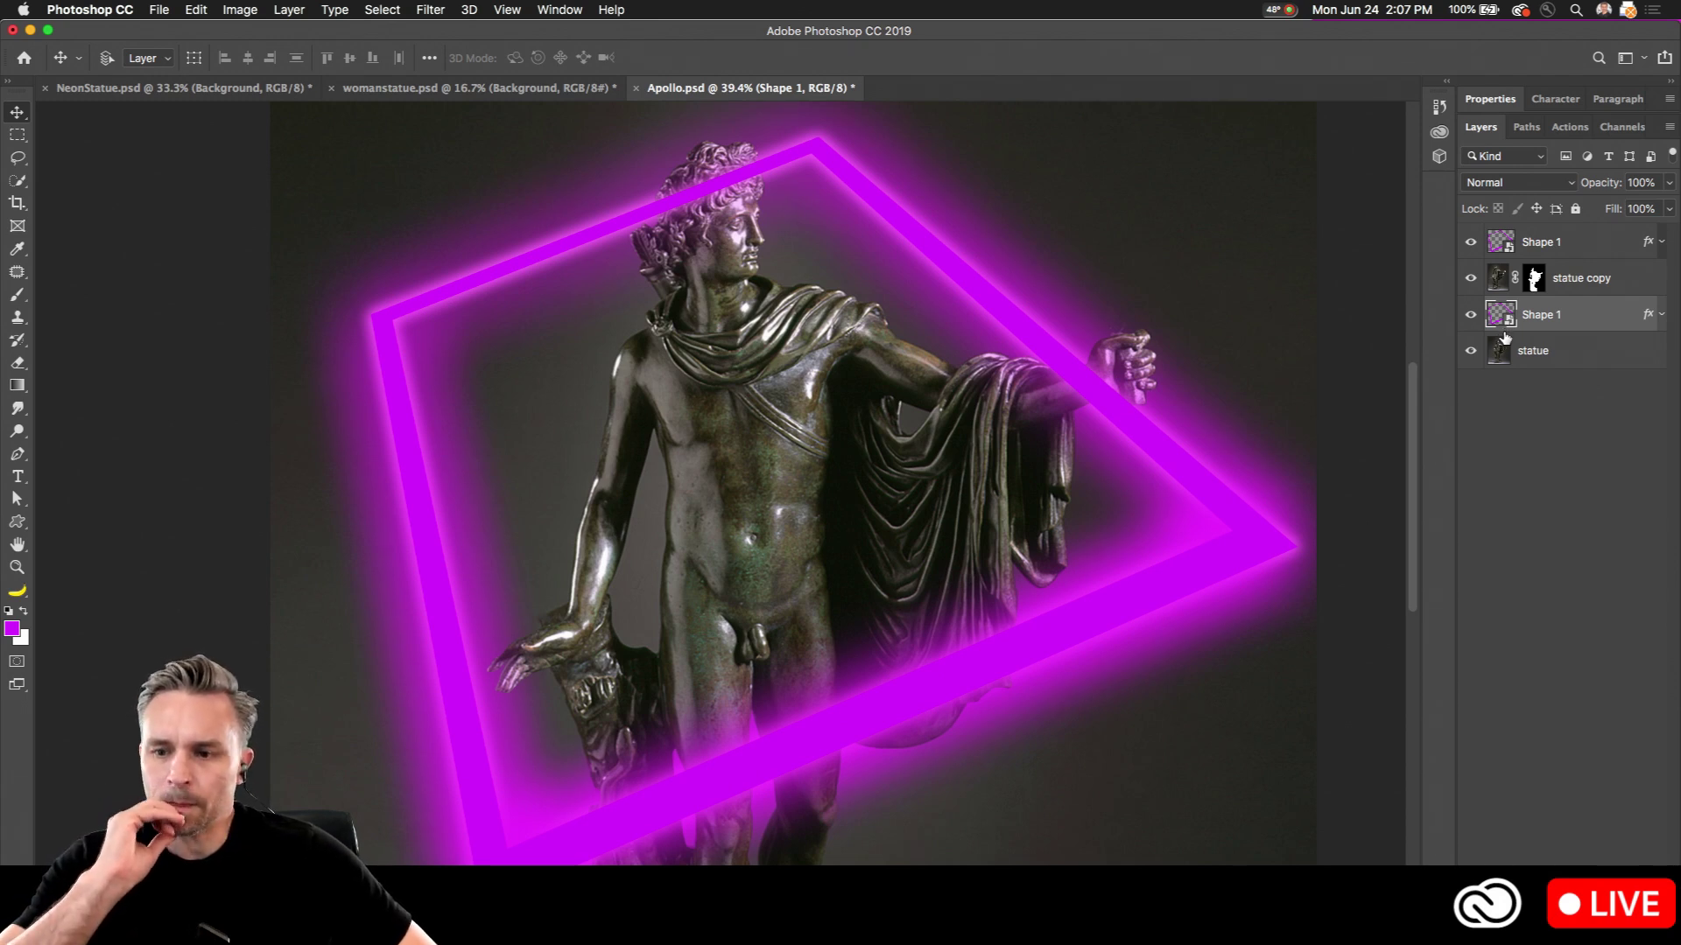
Step: Rename both Shape 1 layers as rect and make the upper one active
left_click(1543, 253)
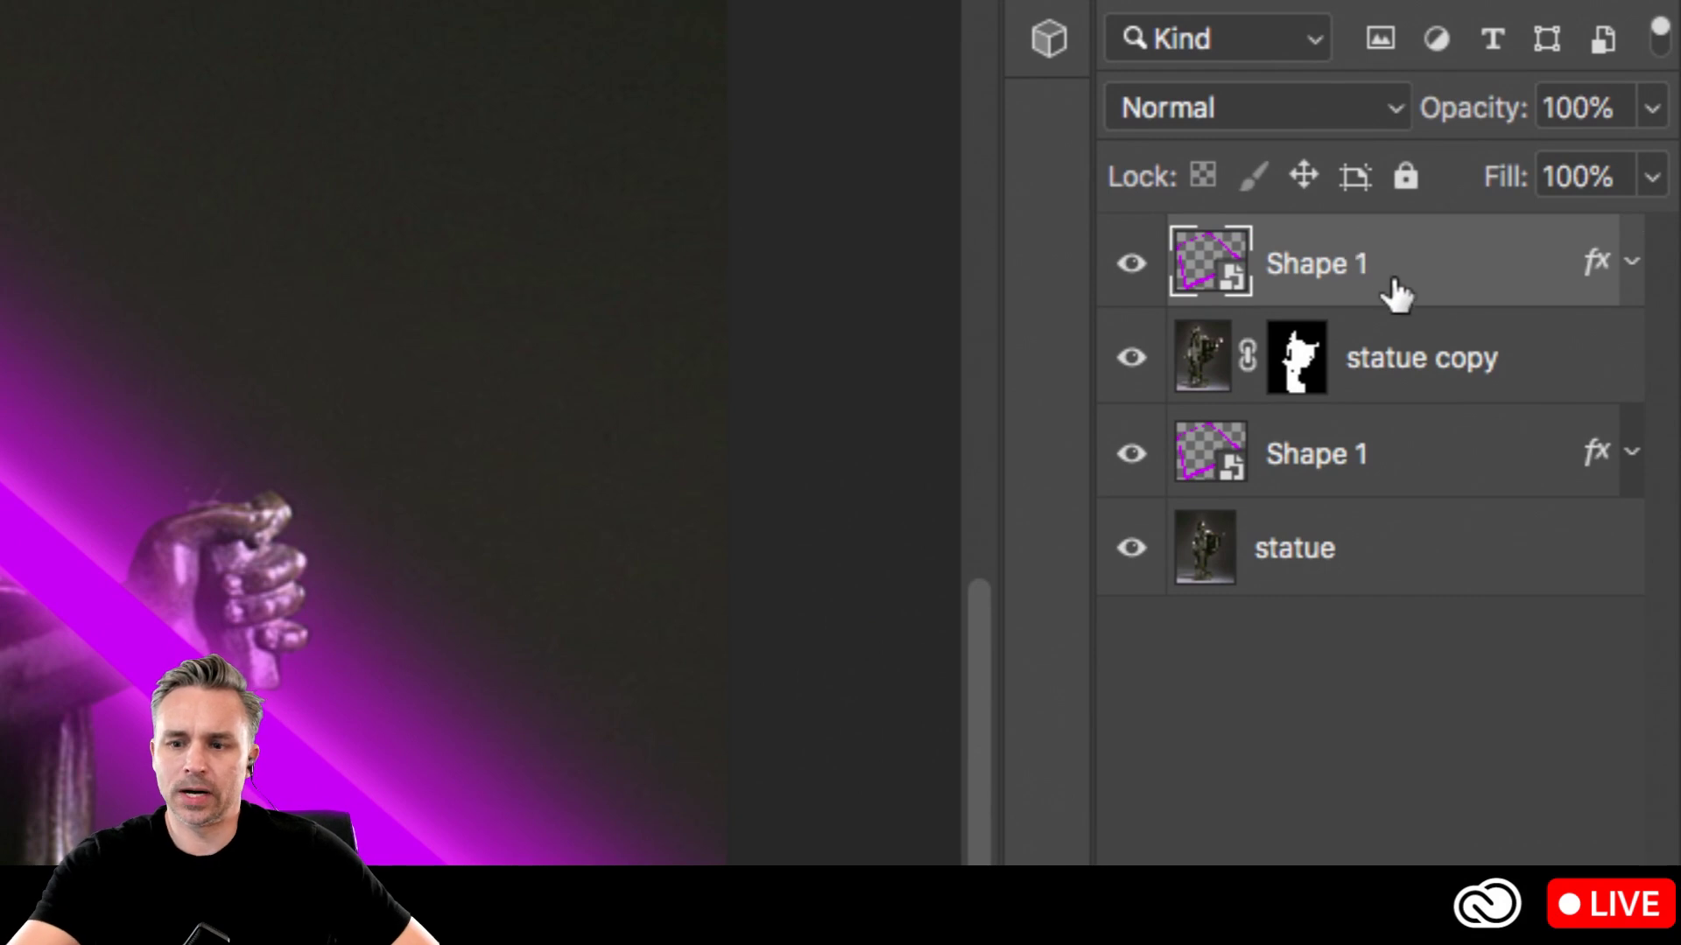
double_click(1285, 264)
type("rect")
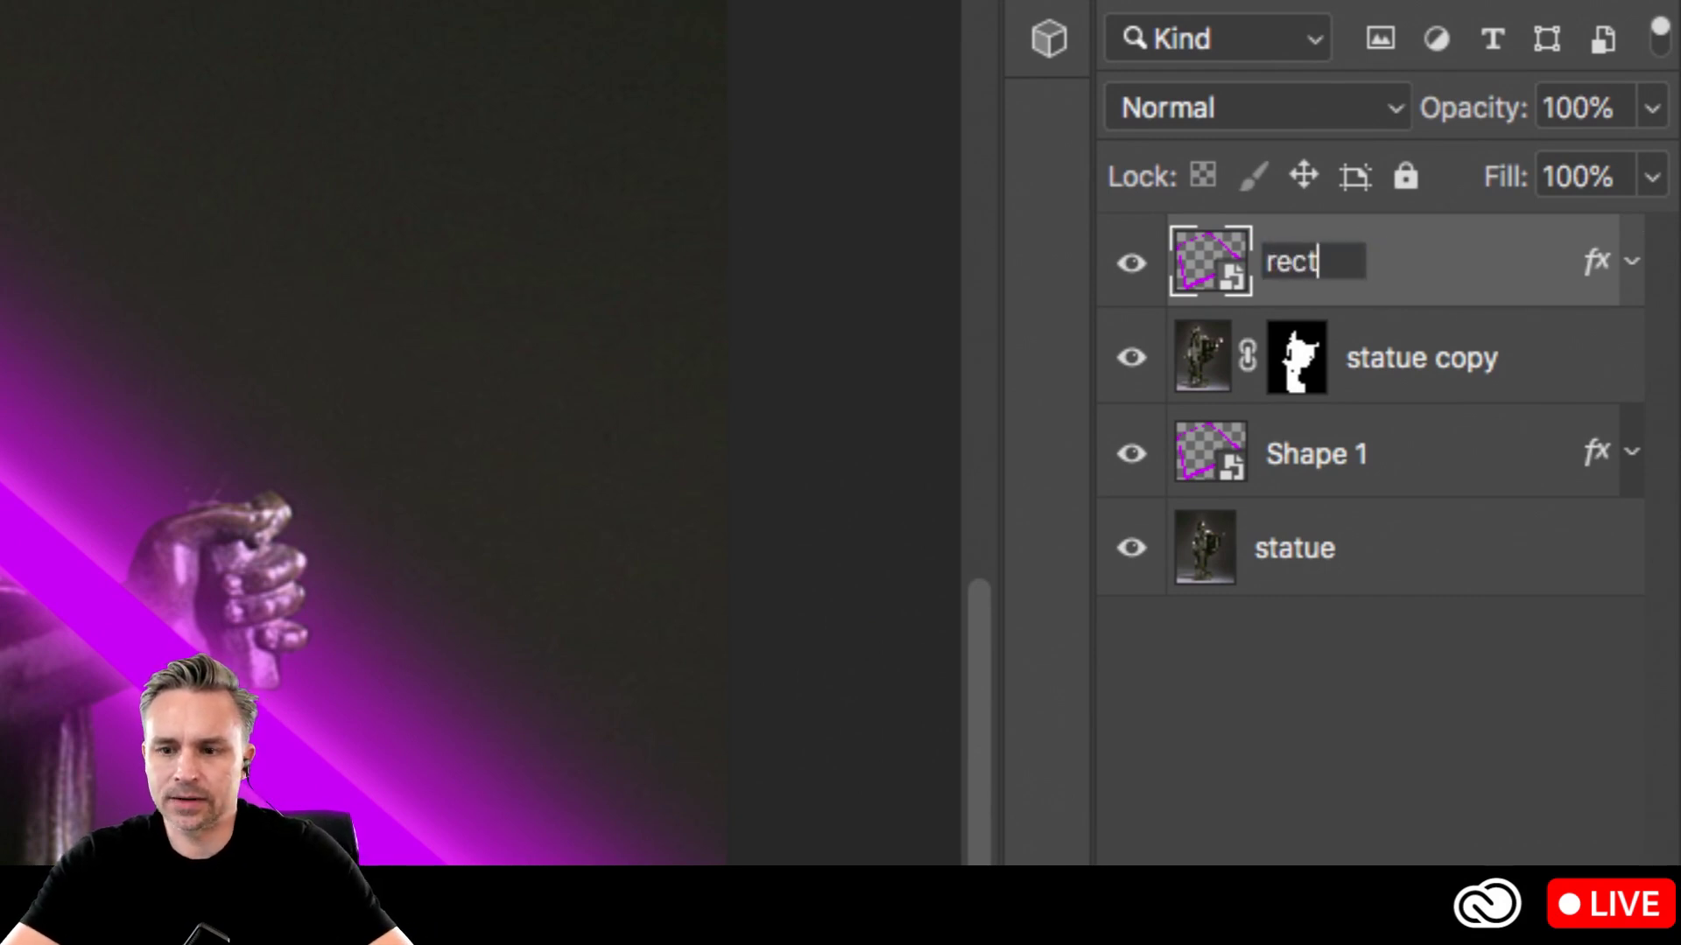
key("super+a")
key("super+c")
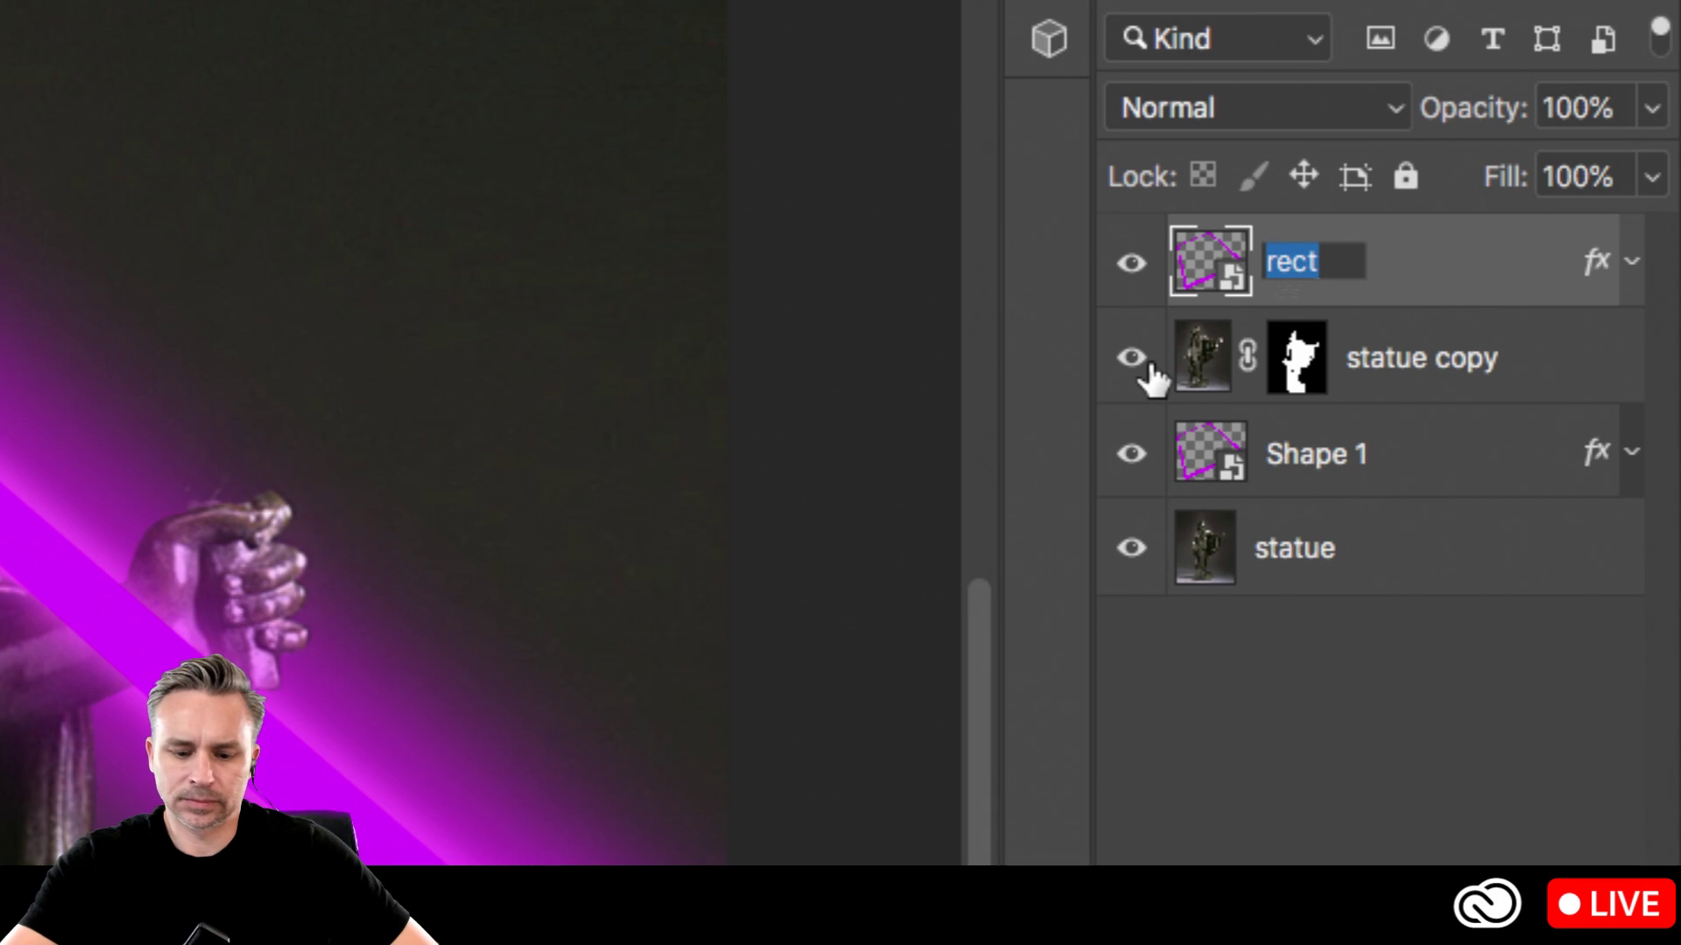
key("Return")
double_click(1306, 456)
key("super+v")
key("Return")
left_click(1348, 289)
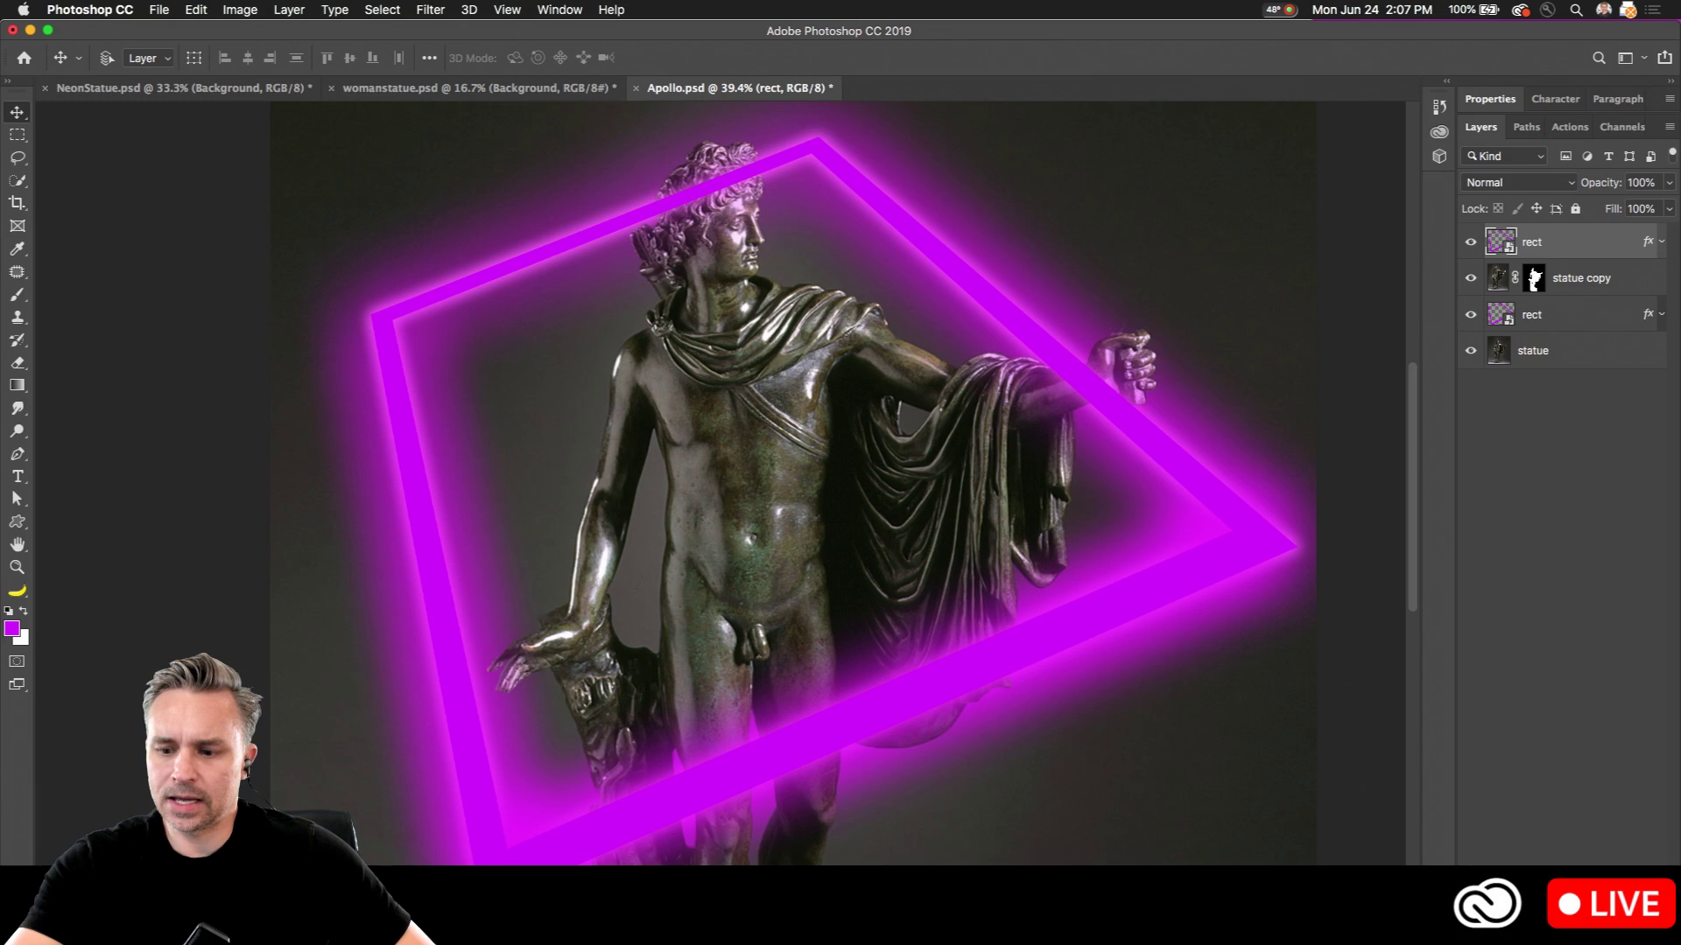
Step: Add a layer mask to the upper rect layer and set the brush flow to 100%
left_click(1495, 788)
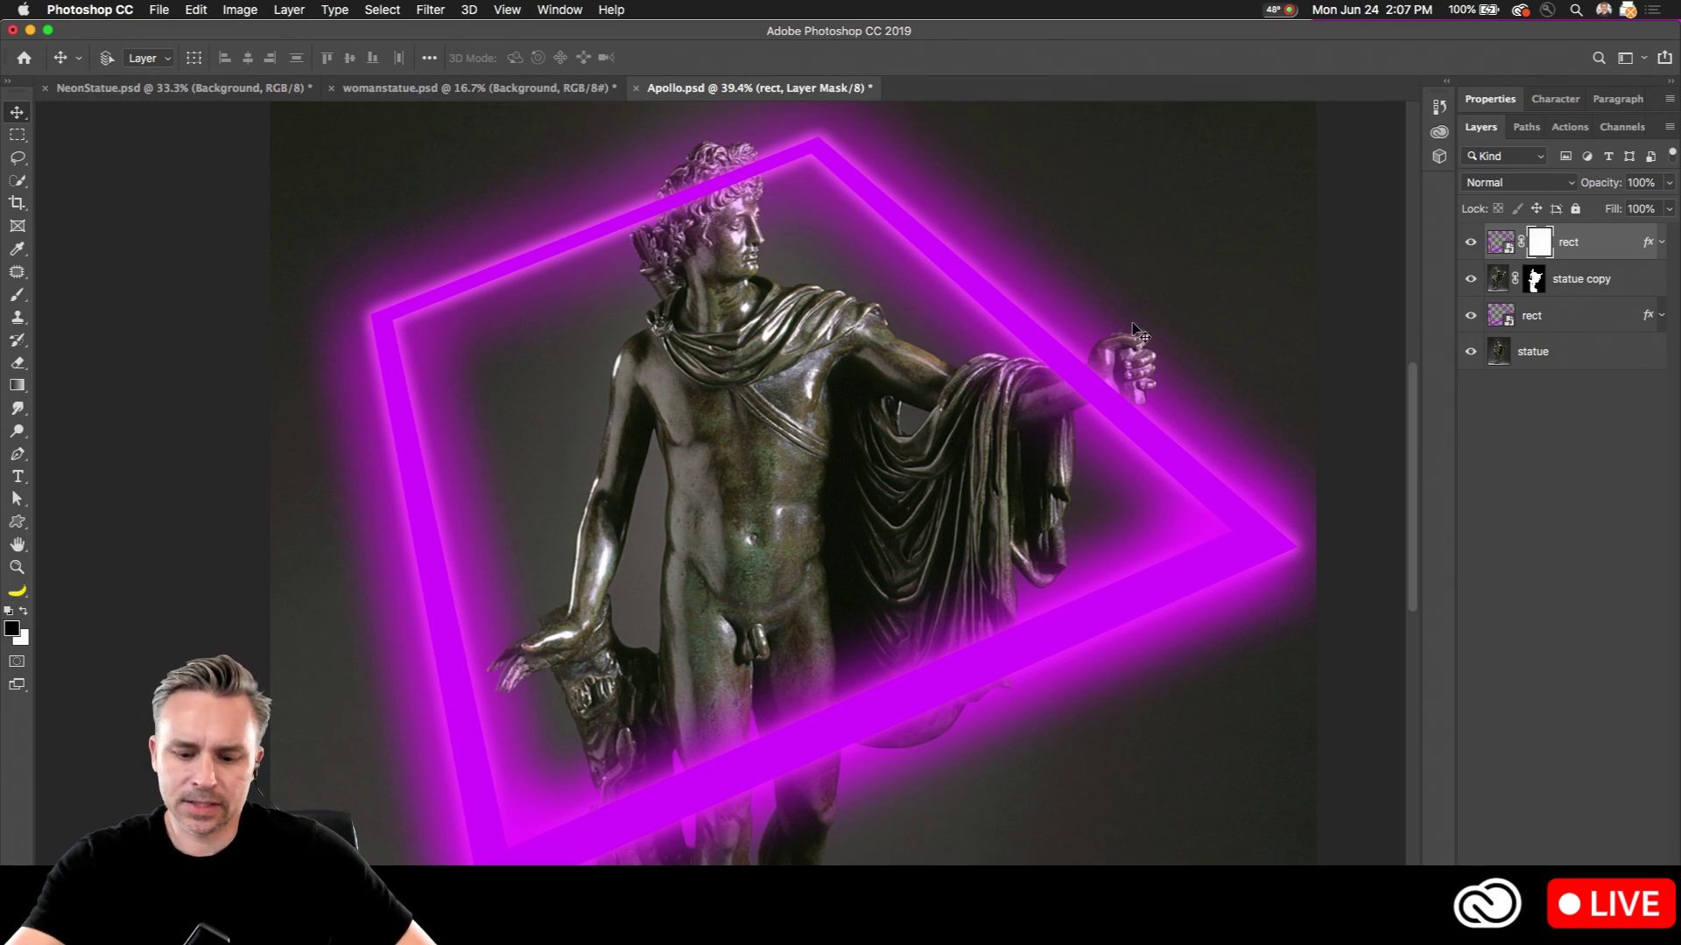
key("b")
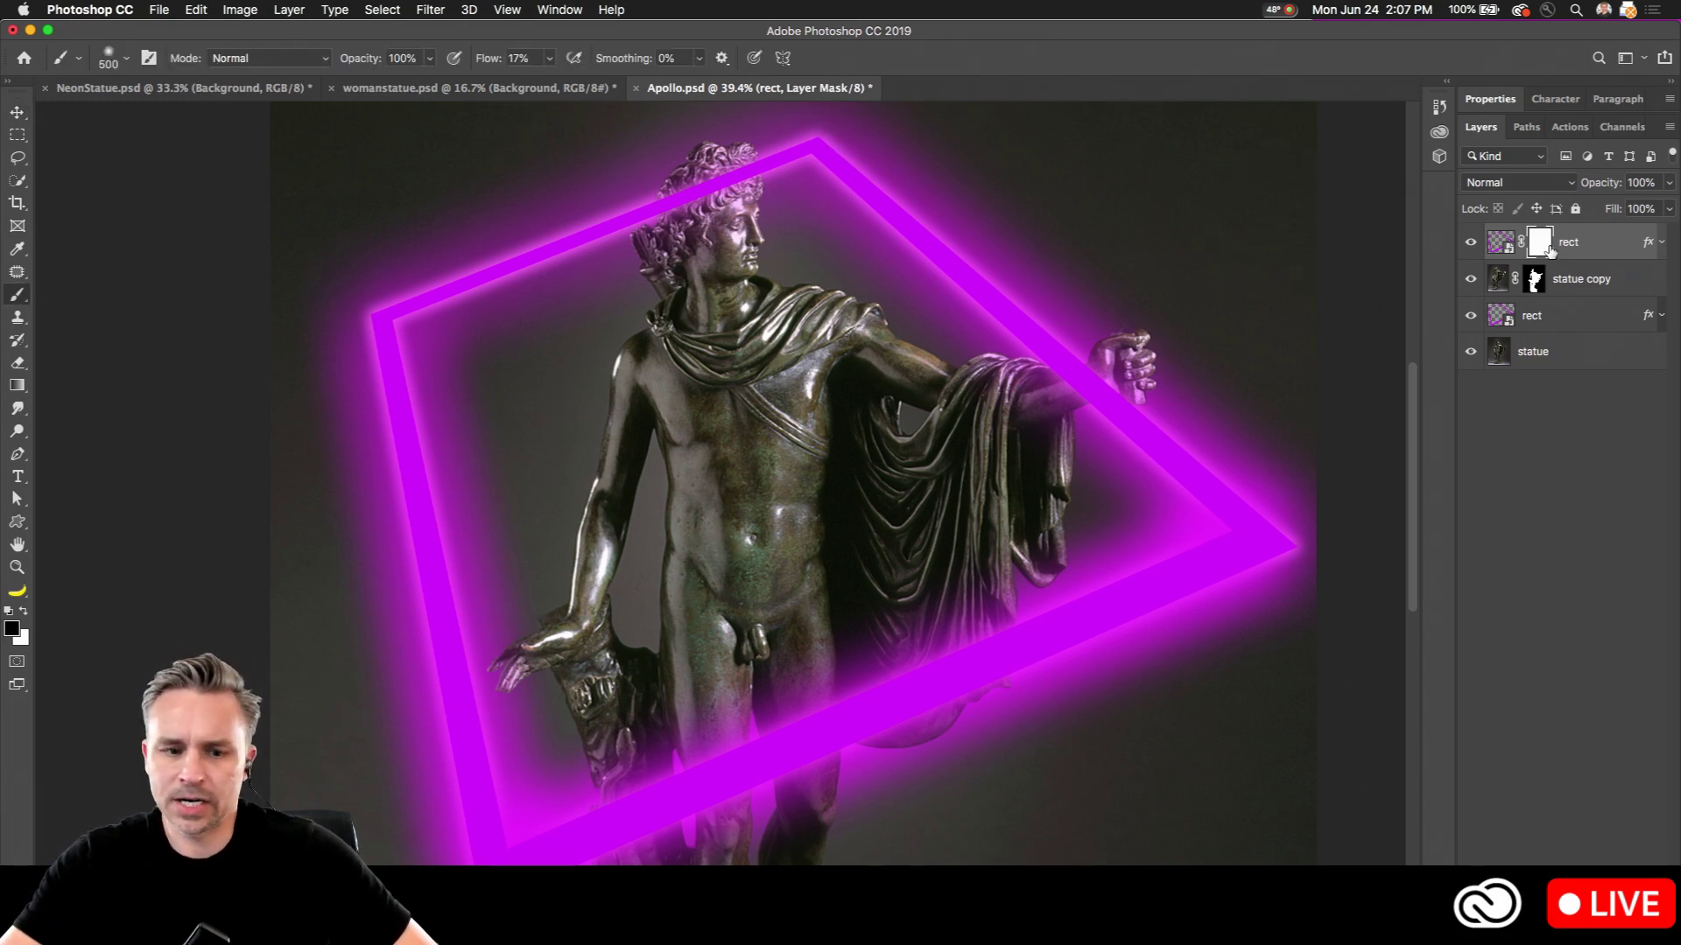
left_click_drag(486, 58, 1327, 106)
mouse_move(604, 206)
left_mouse_down()
mouse_move(593, 214)
mouse_move(753, 175)
left_mouse_up()
key("z")
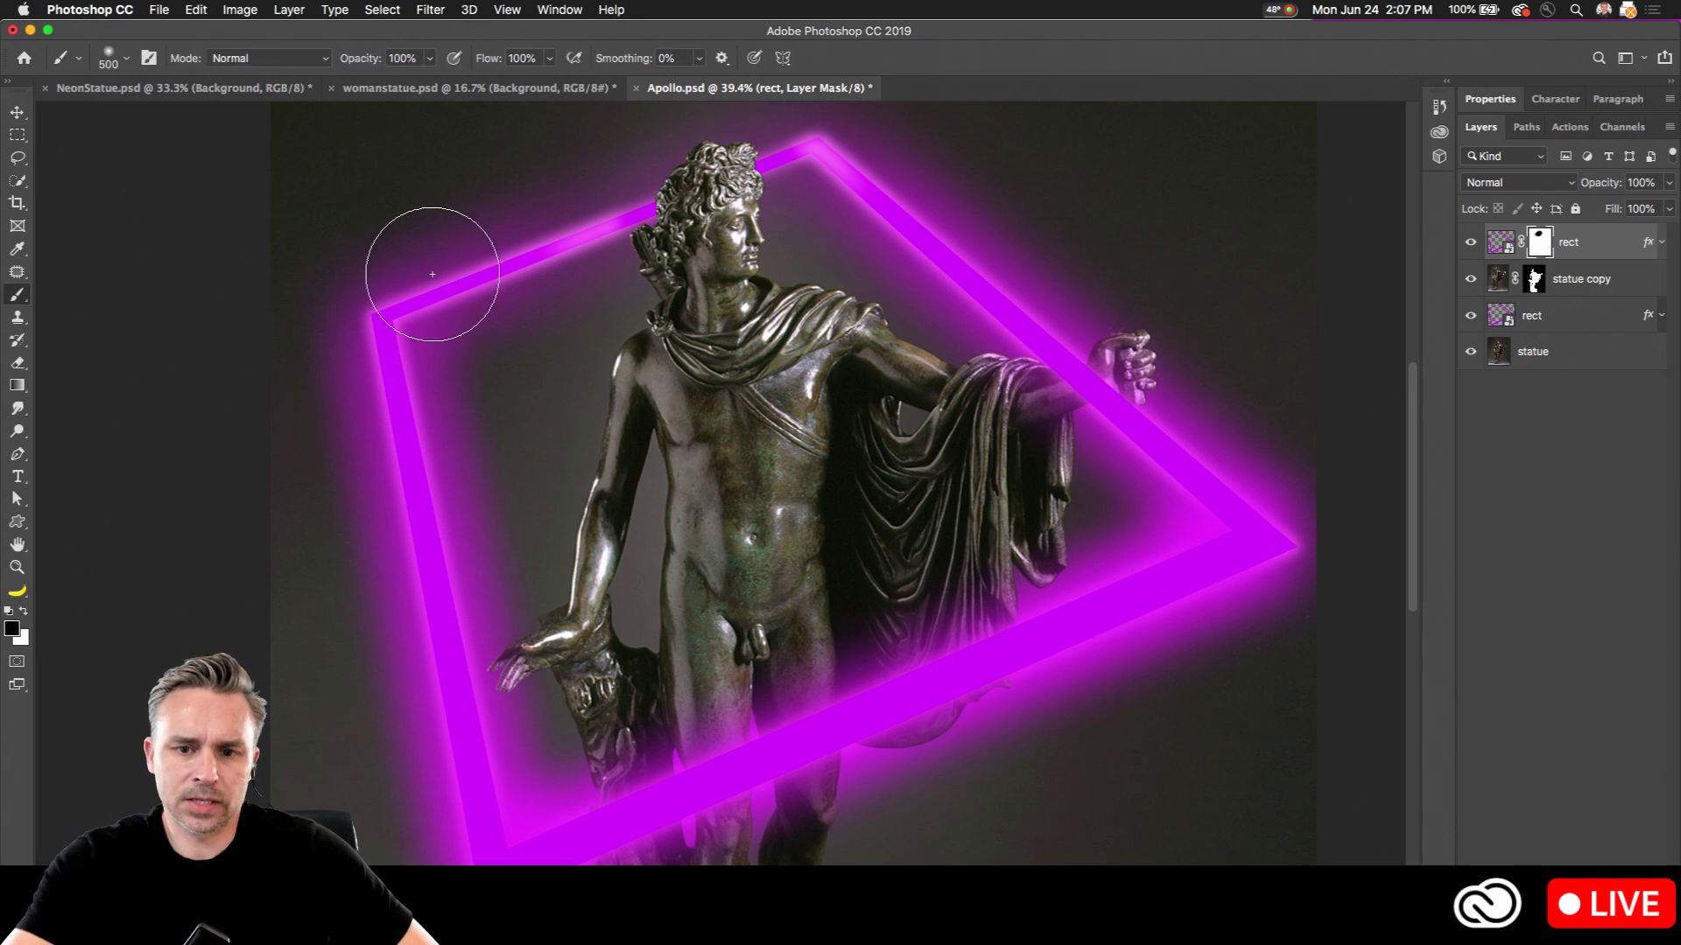
key("z")
key("ctrl+z")
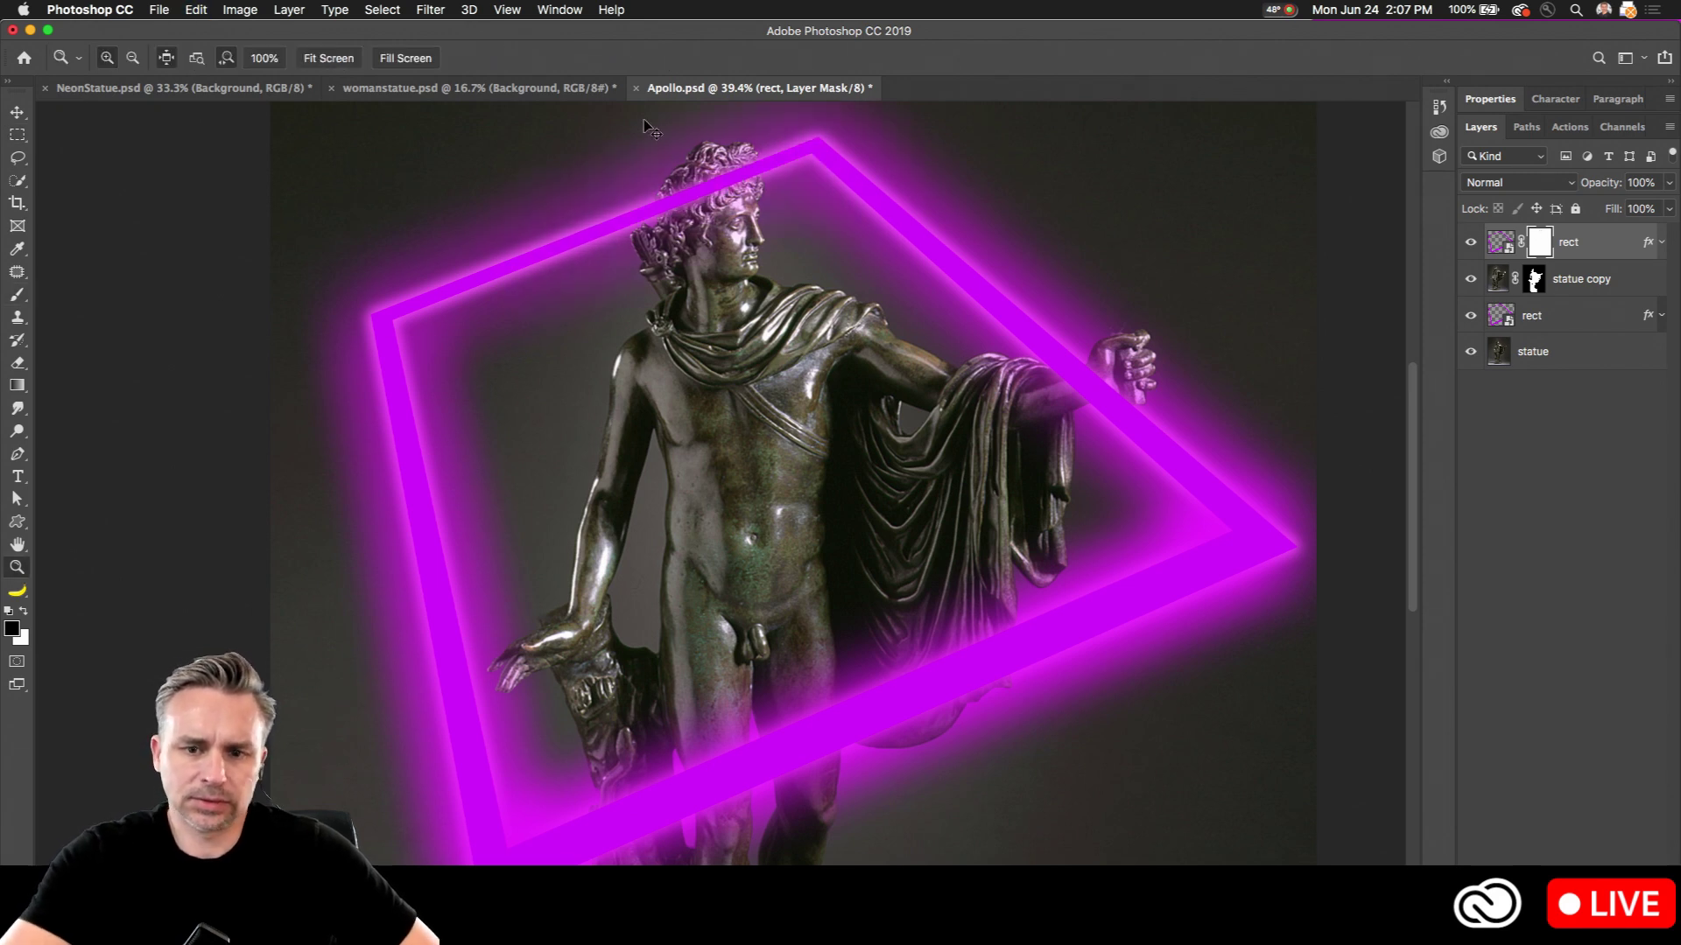
Step: Mask out the frame over the statue's head and outstretched hand, and make the statue copy layer active
key("b")
left_click_drag(714, 188, 678, 200)
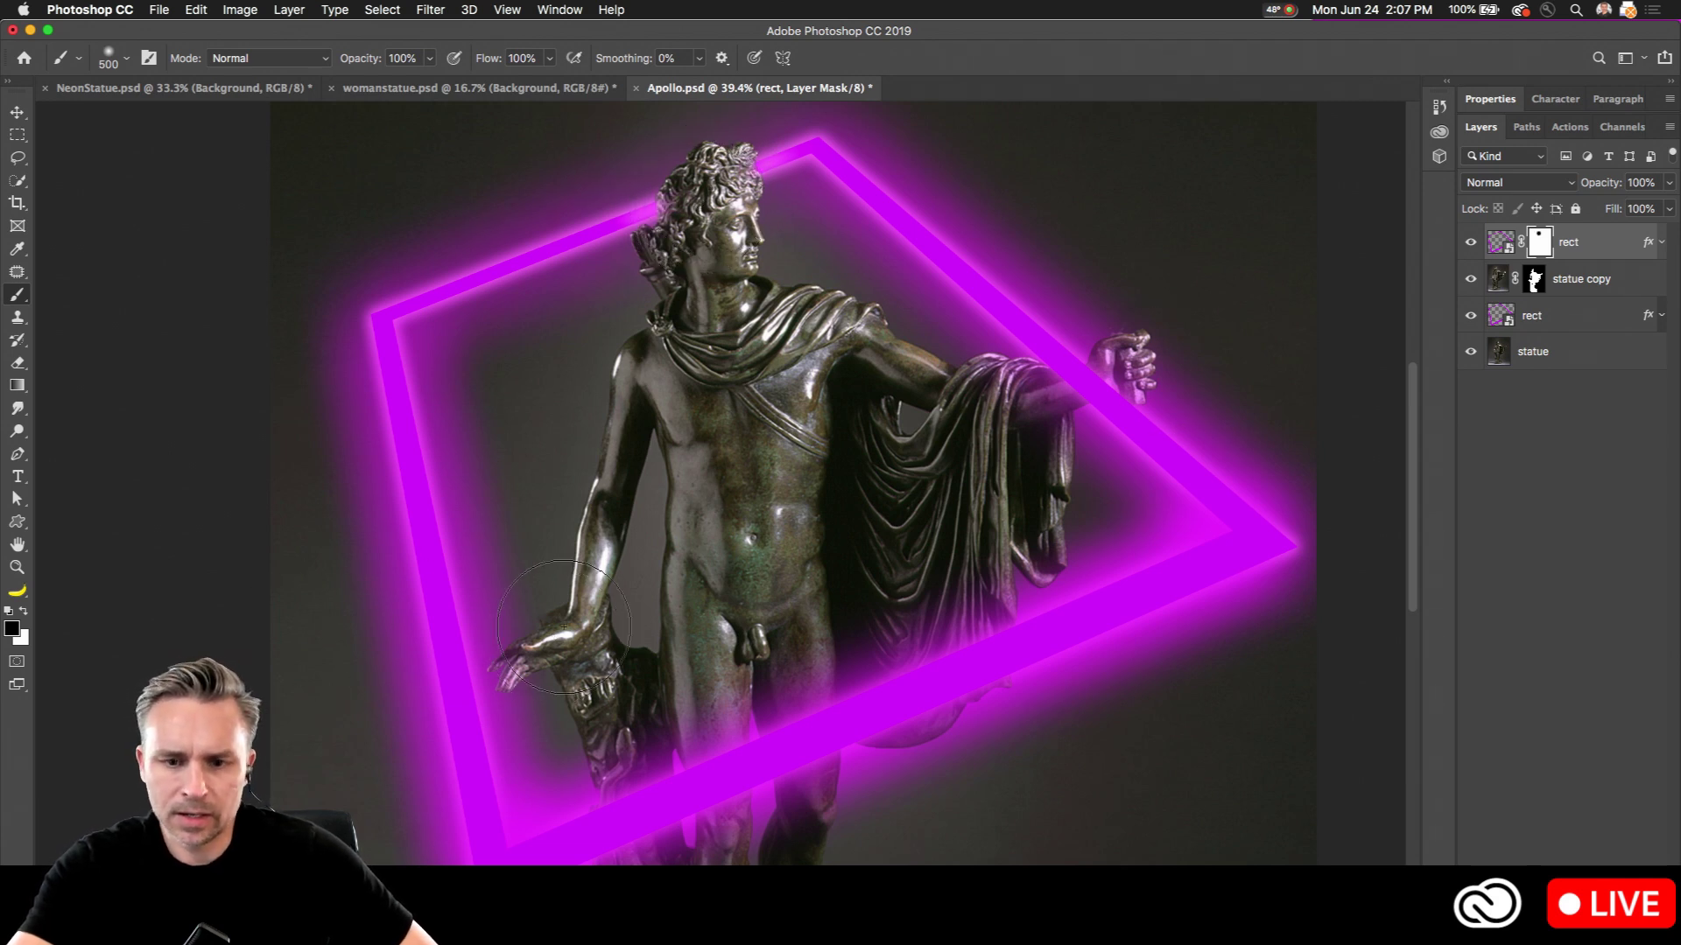
left_click(1097, 384)
left_click_drag(1097, 384, 1051, 397)
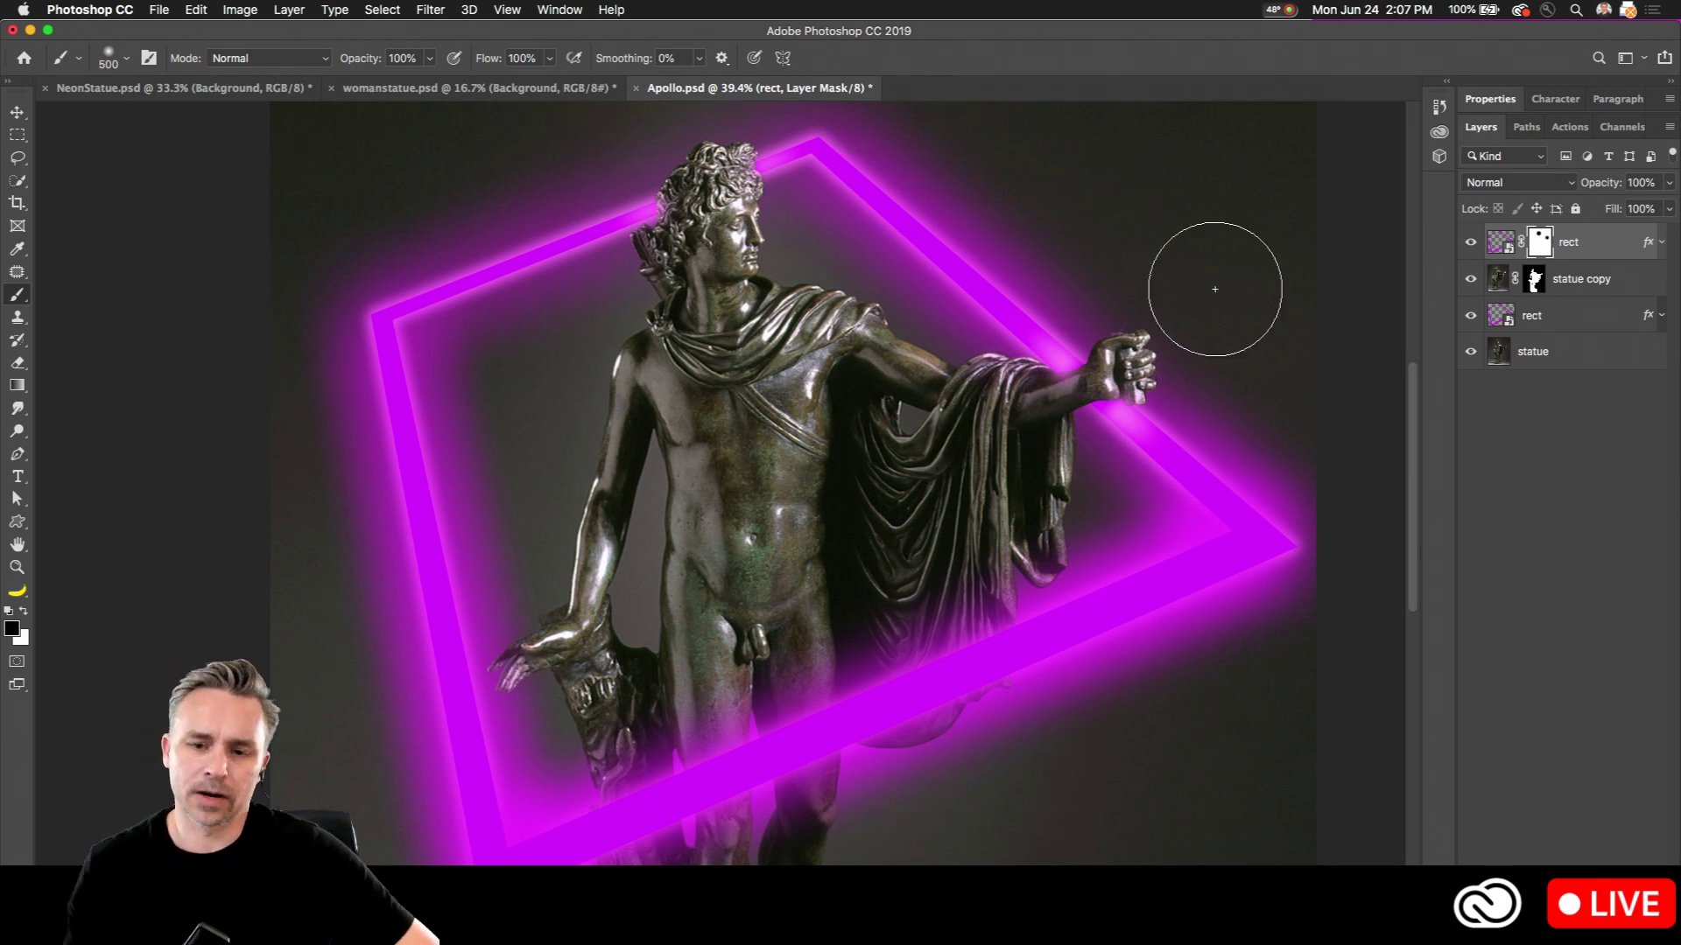
left_click(1582, 280)
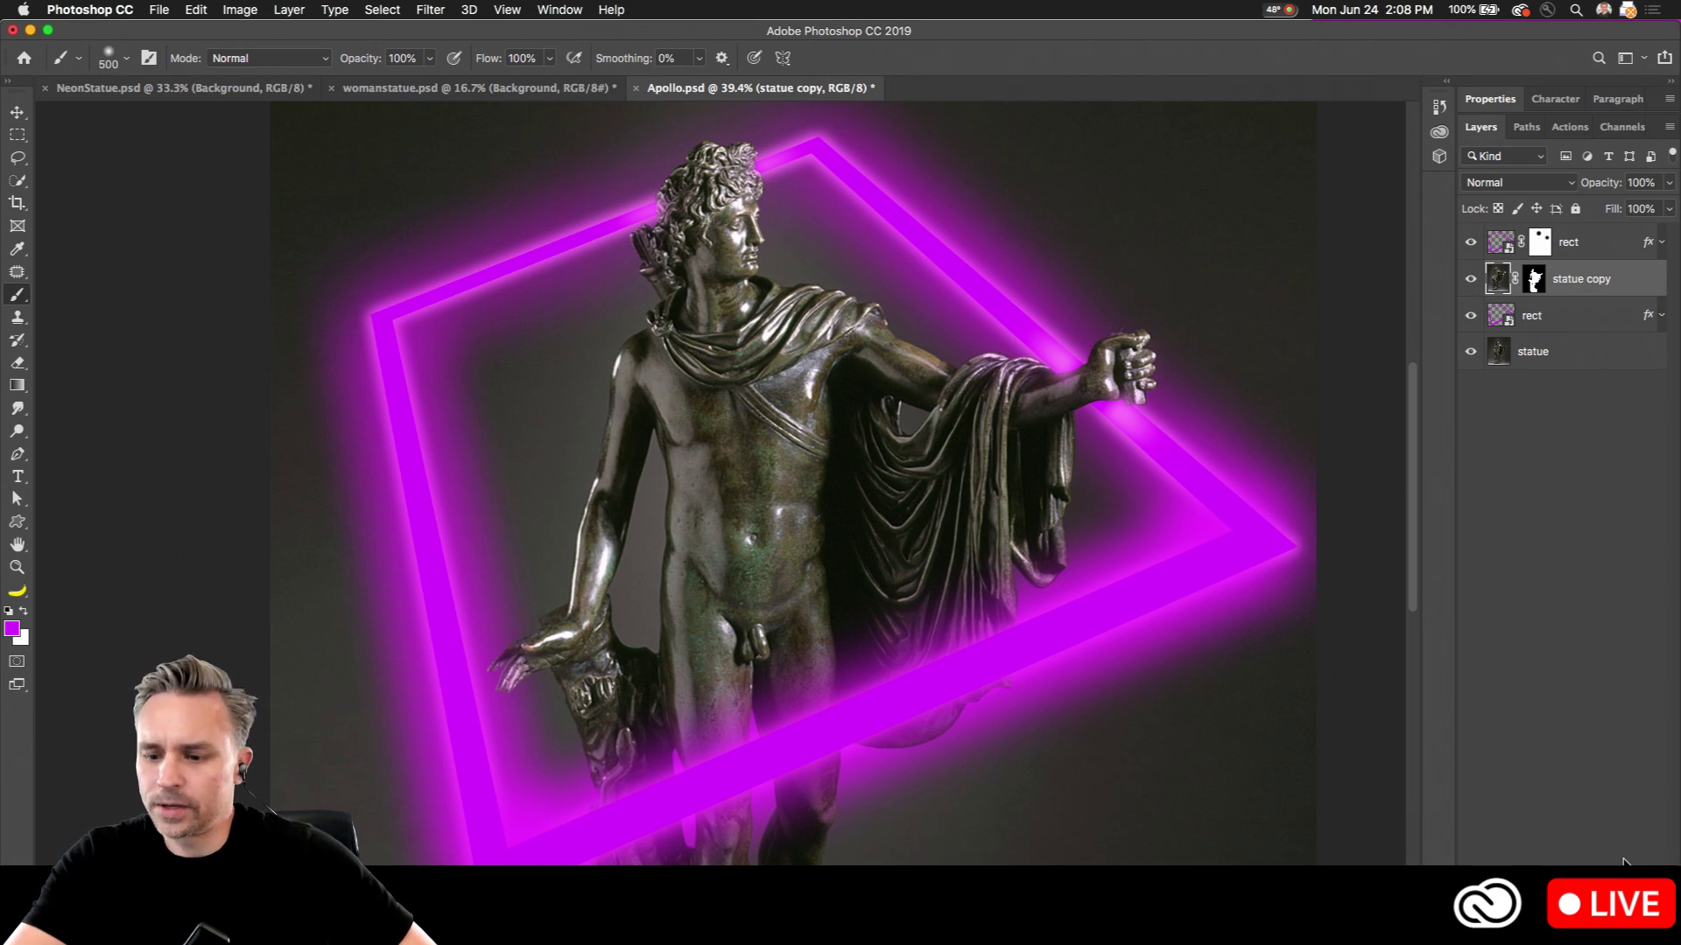
left_click(1567, 934)
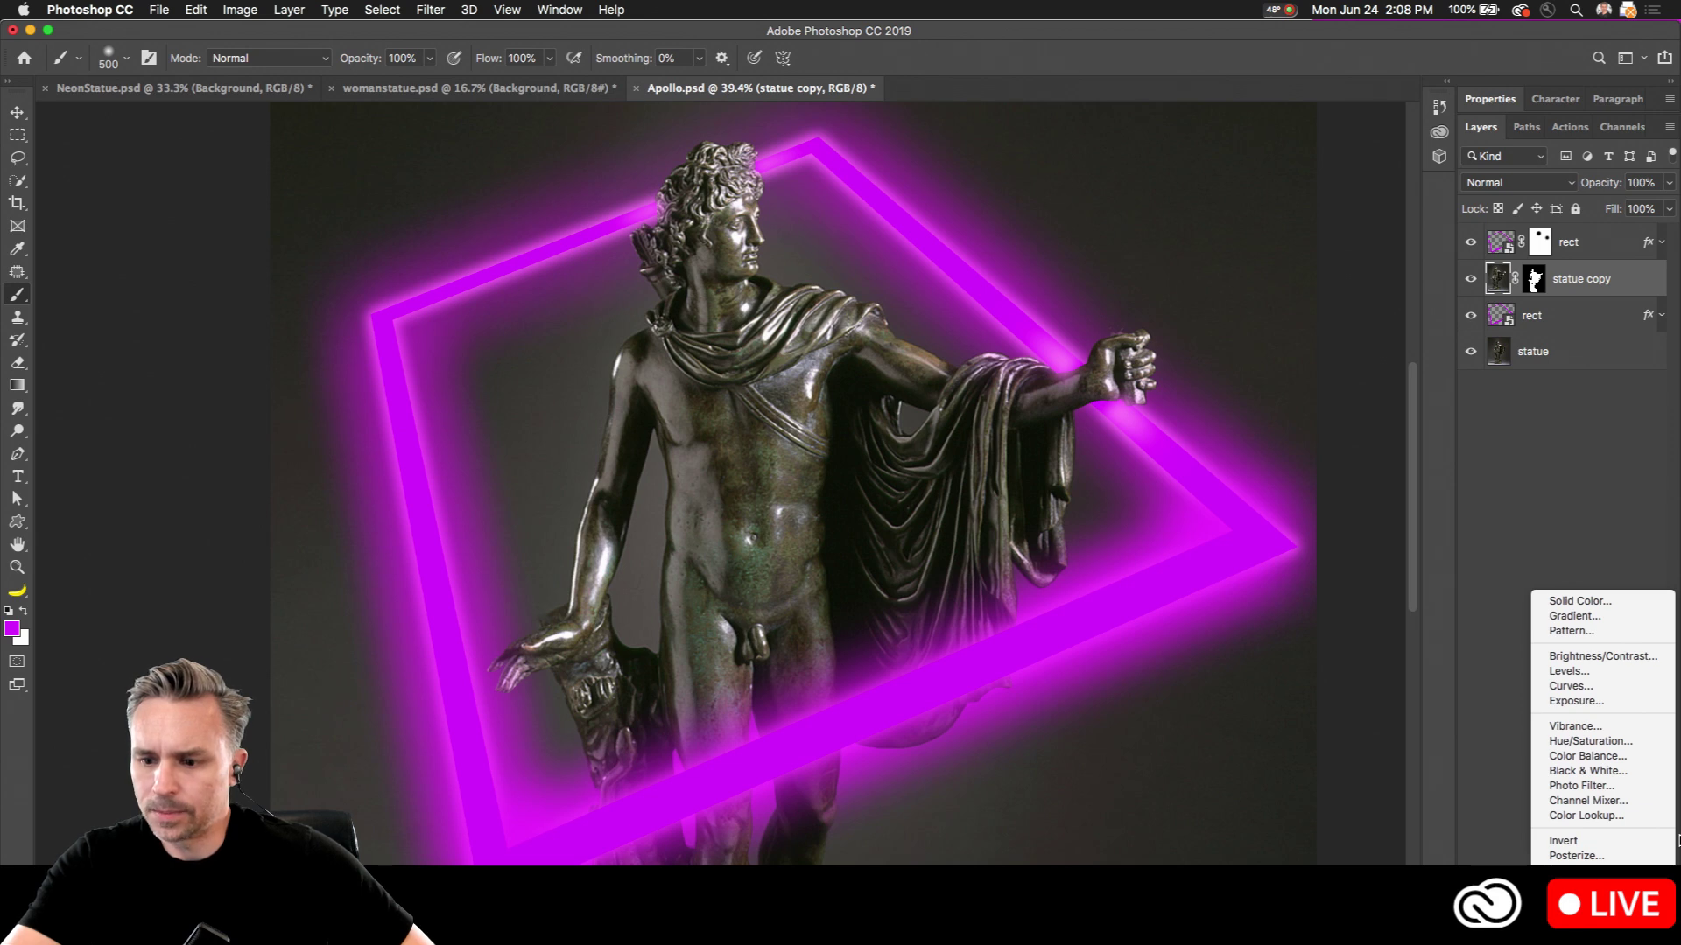
left_click(1532, 468)
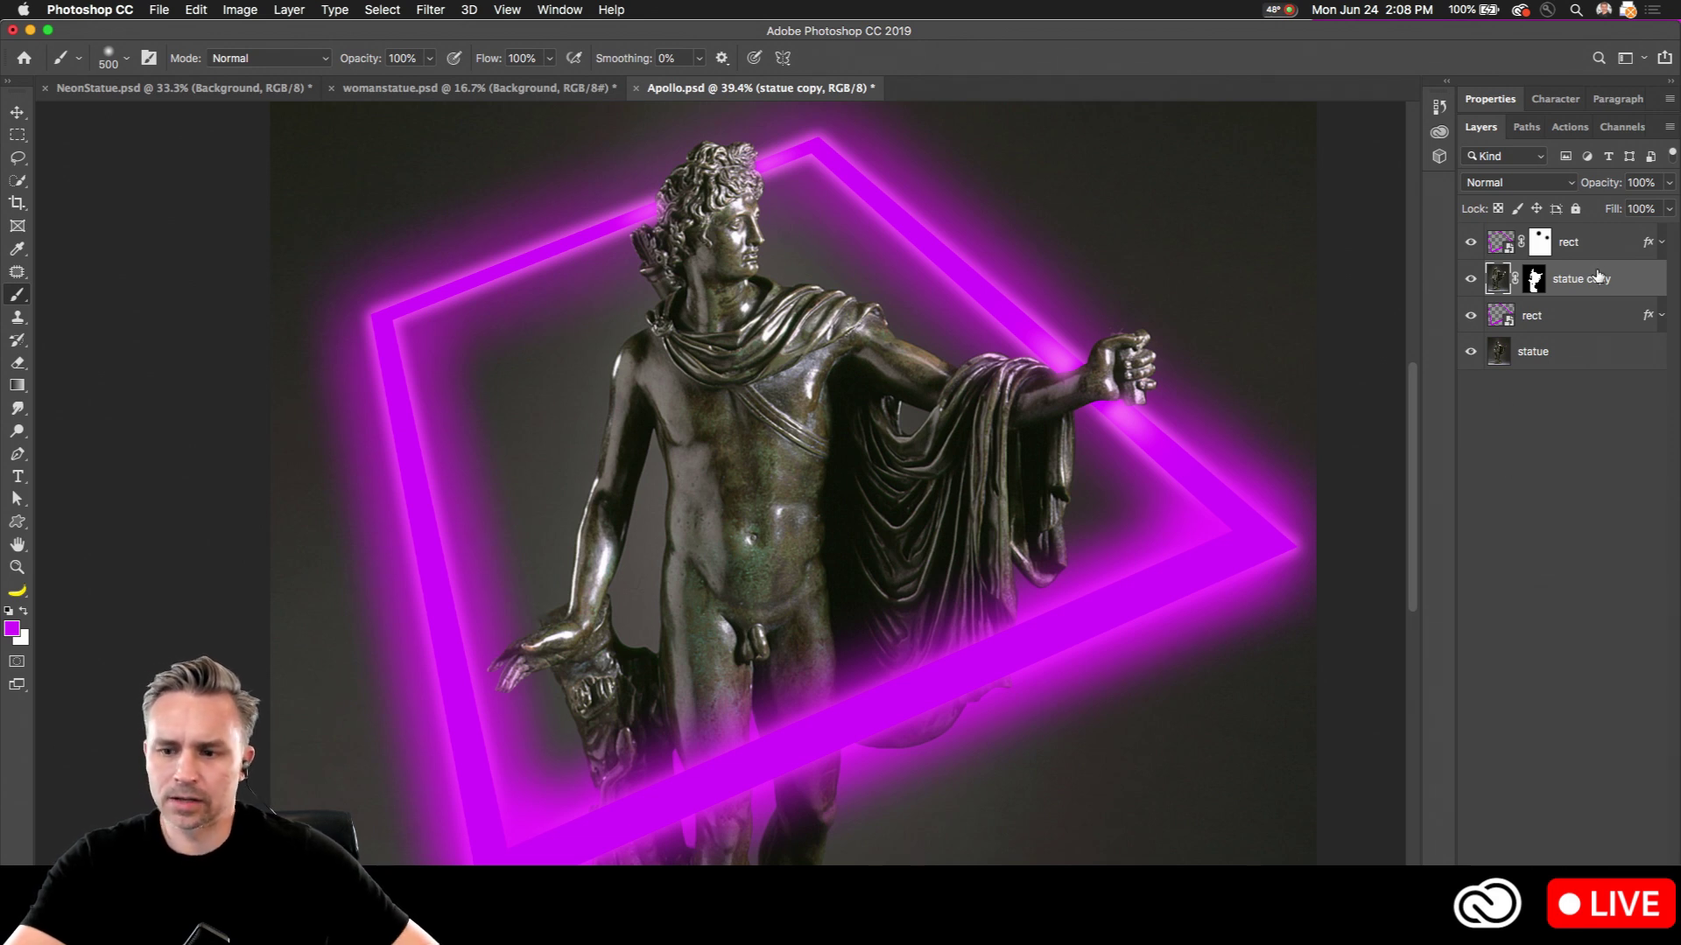
key("super+u")
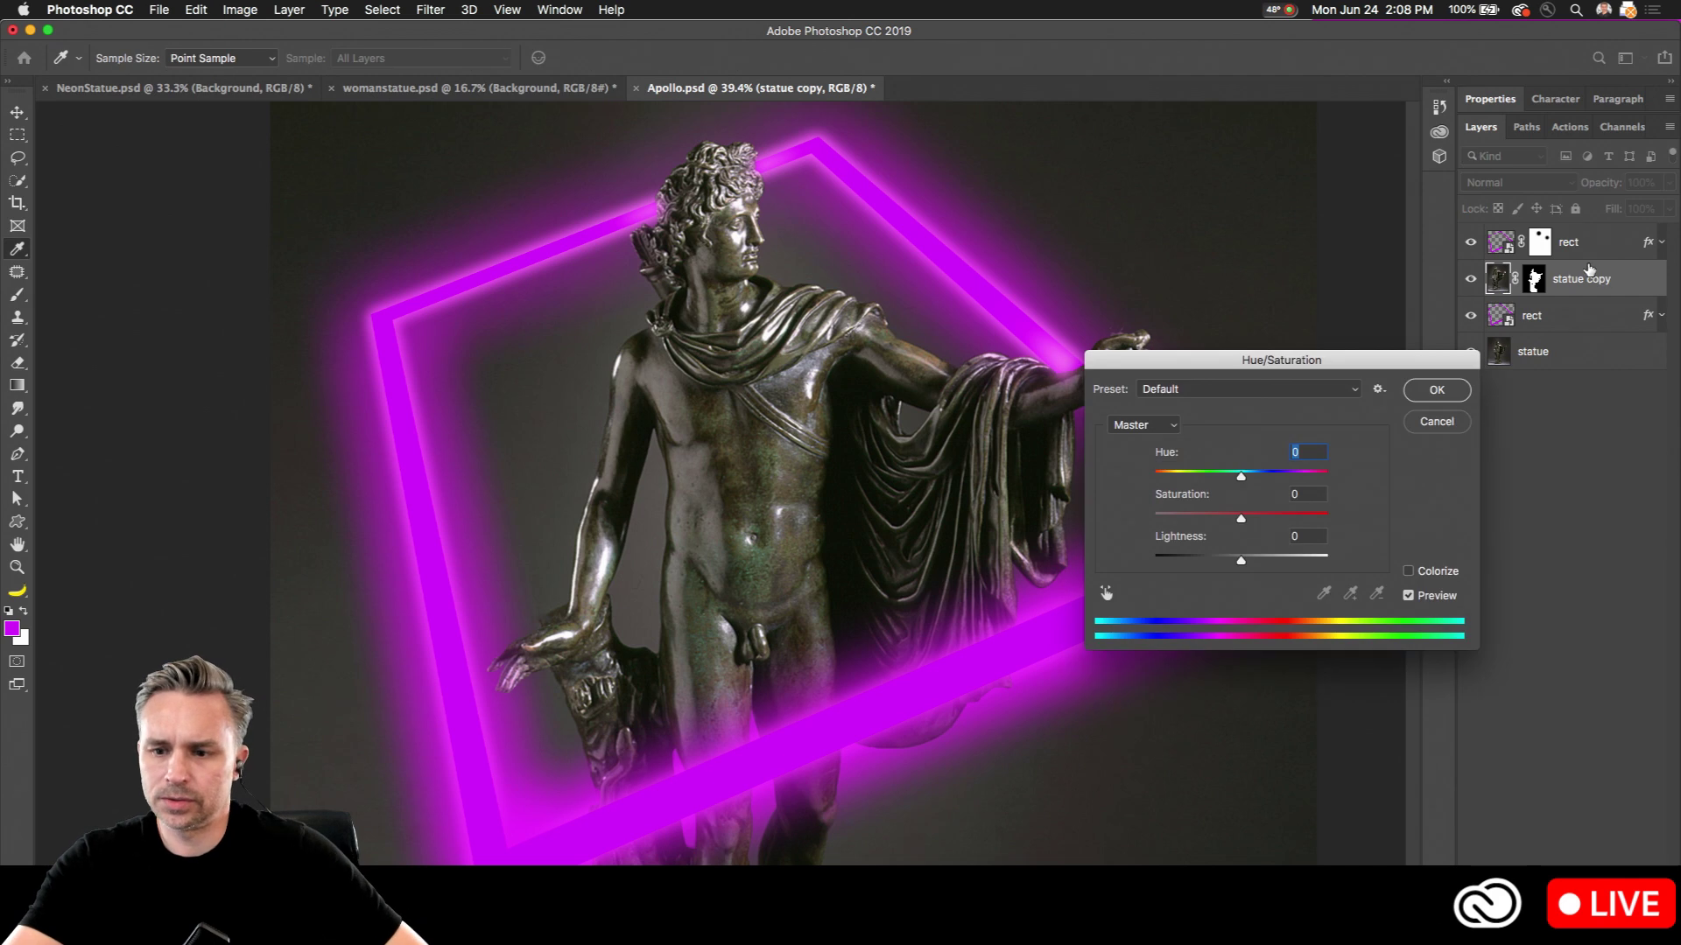
left_click(1415, 425)
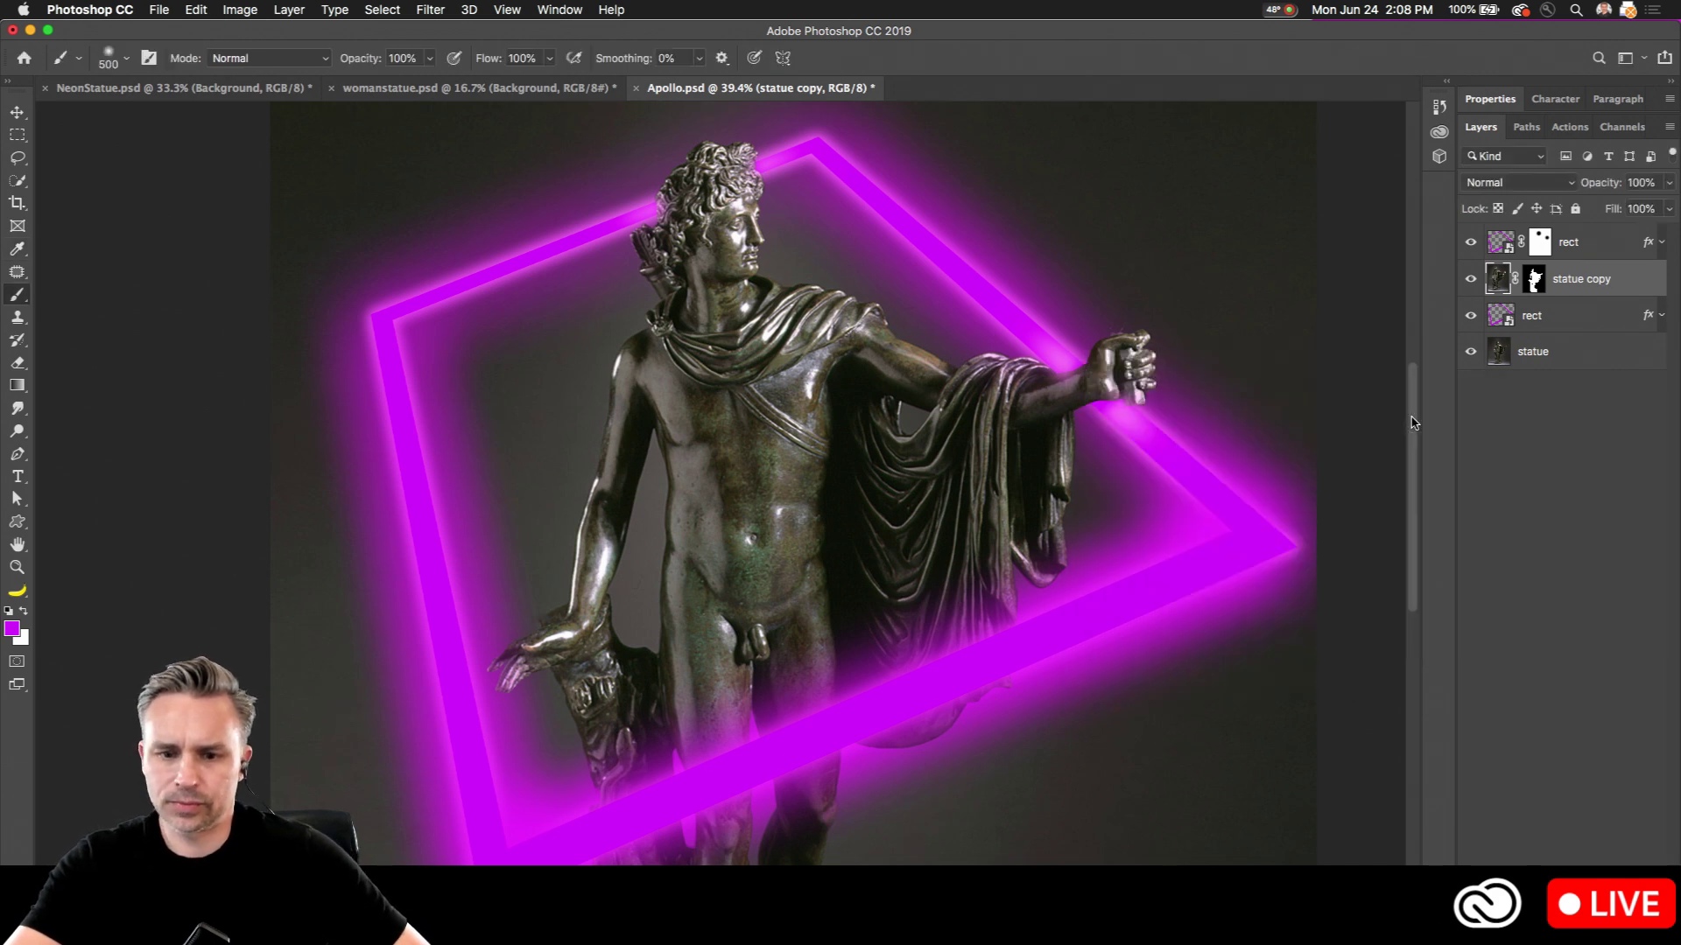
Step: Add a Hue/Saturation adjustment layer with Saturation -100 and clip it to the statue copy layer
left_click(1534, 875)
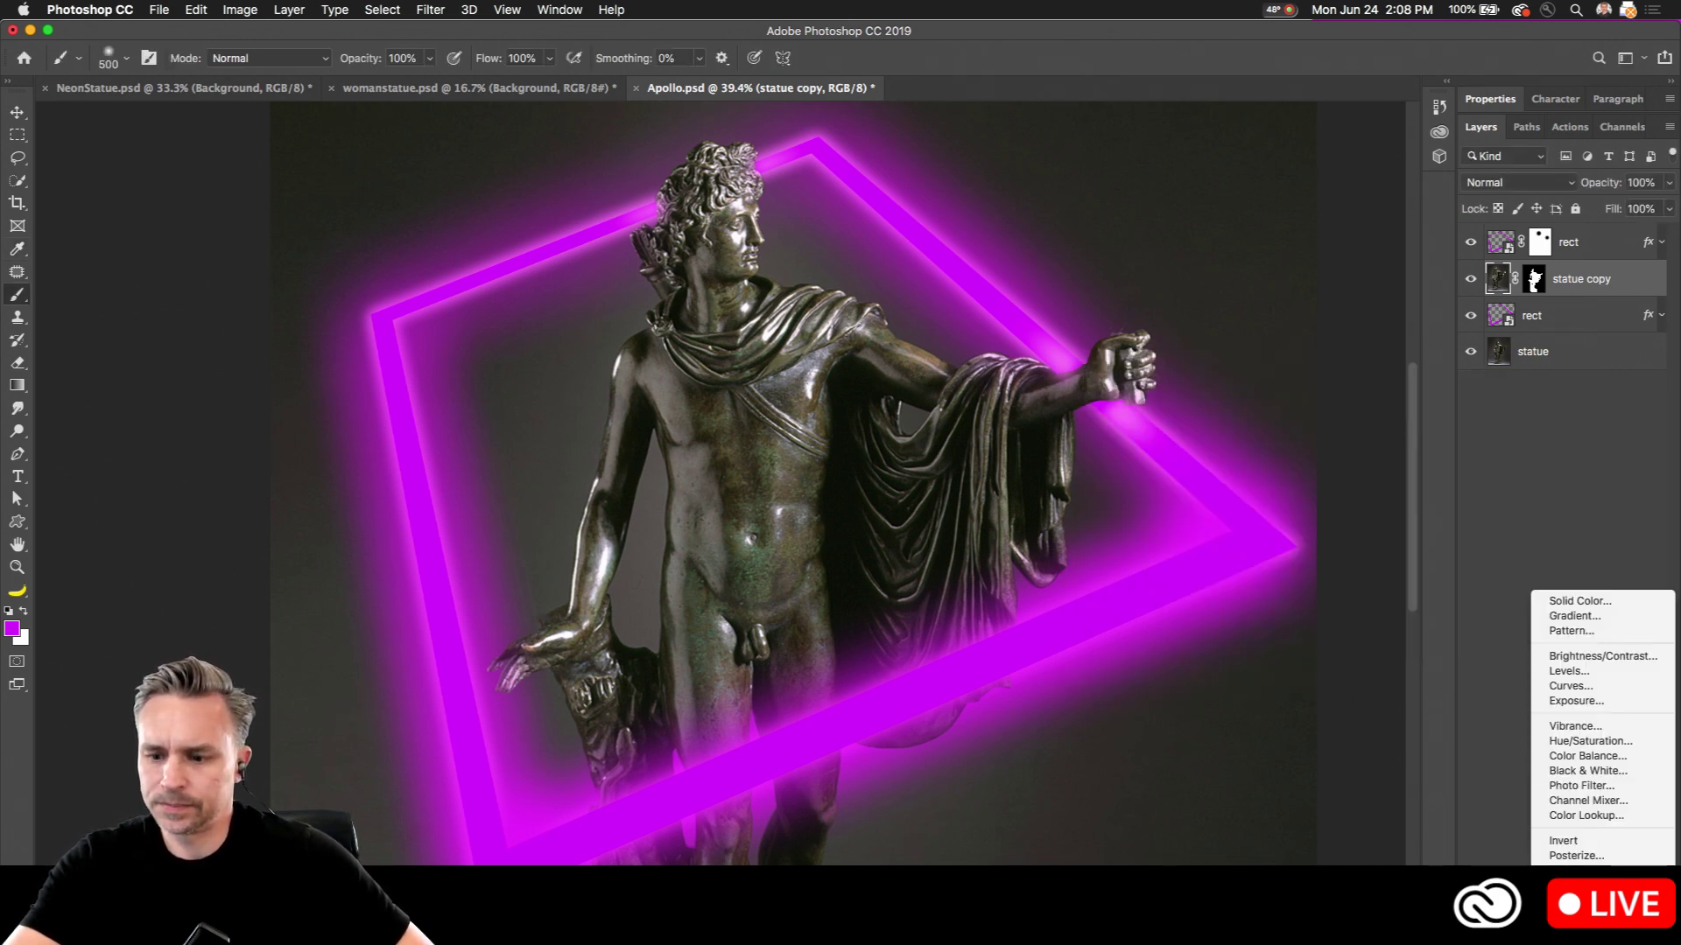
left_click(1589, 741)
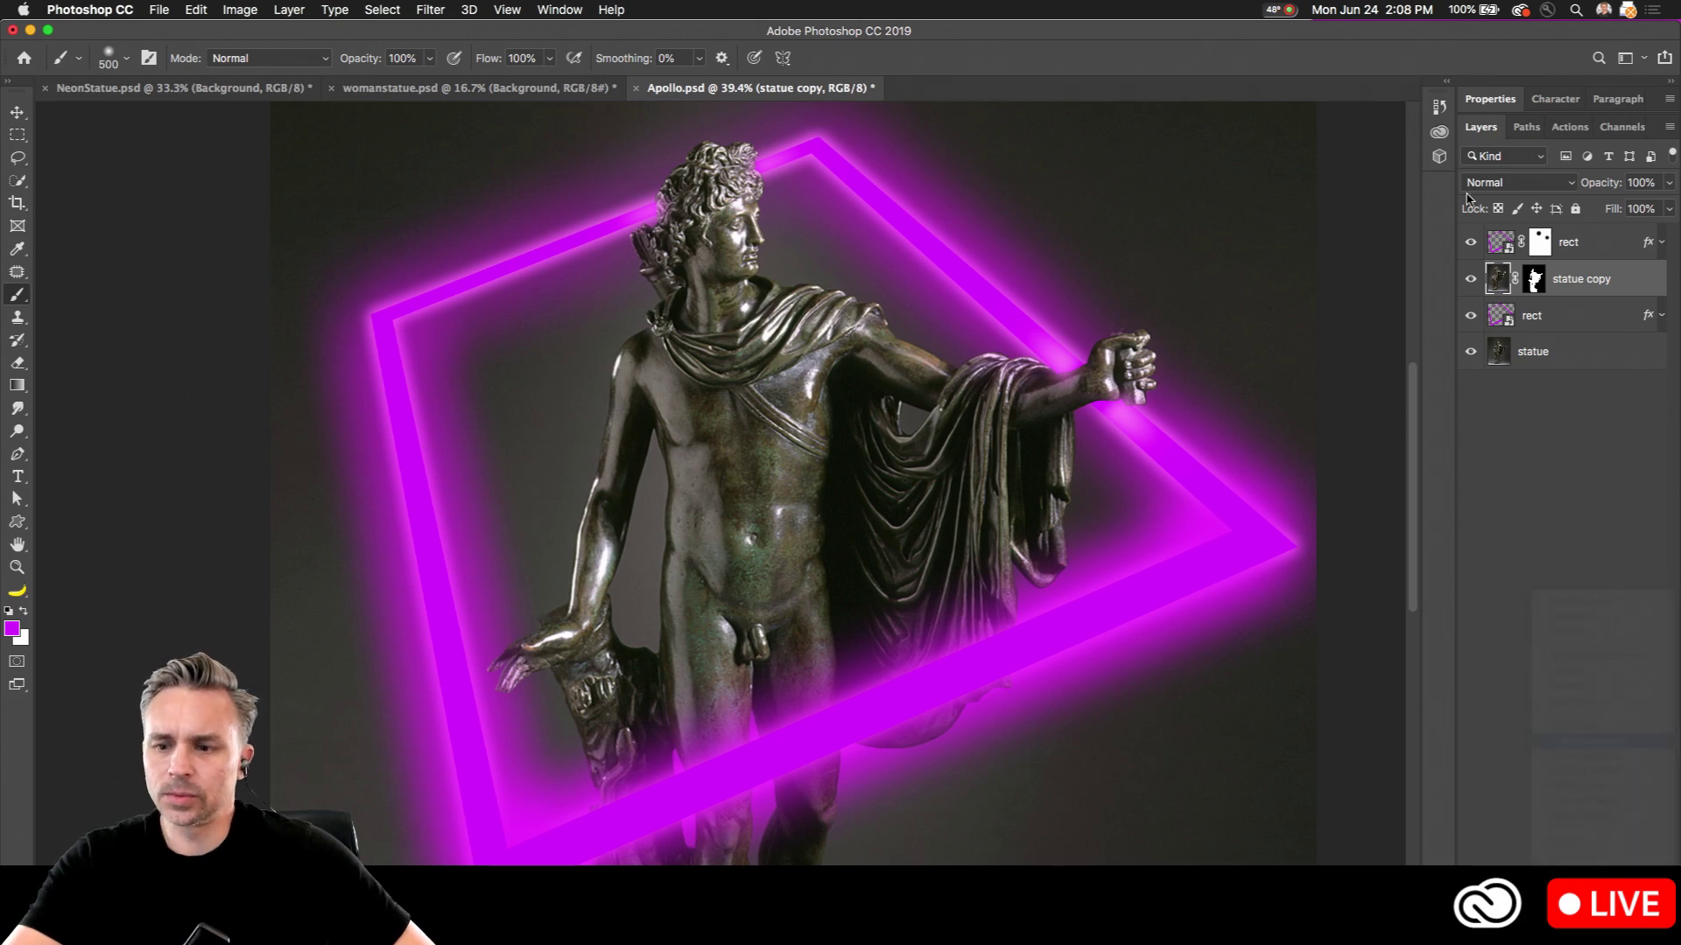
left_click_drag(1508, 264, 1471, 263)
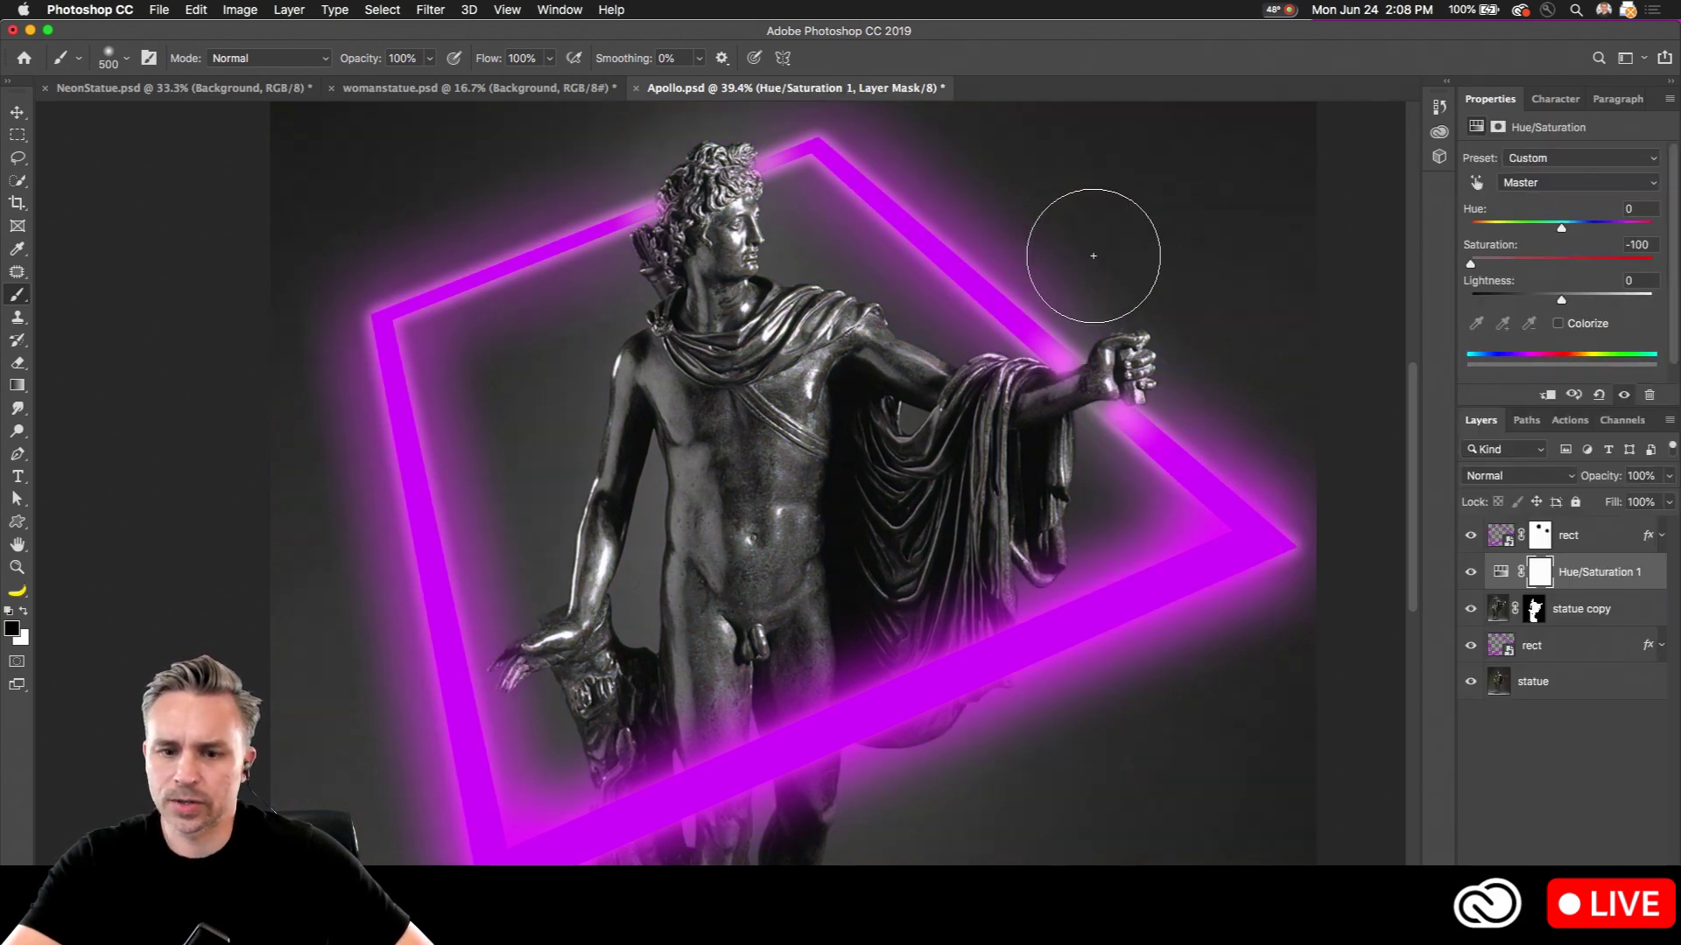
left_click(1595, 571)
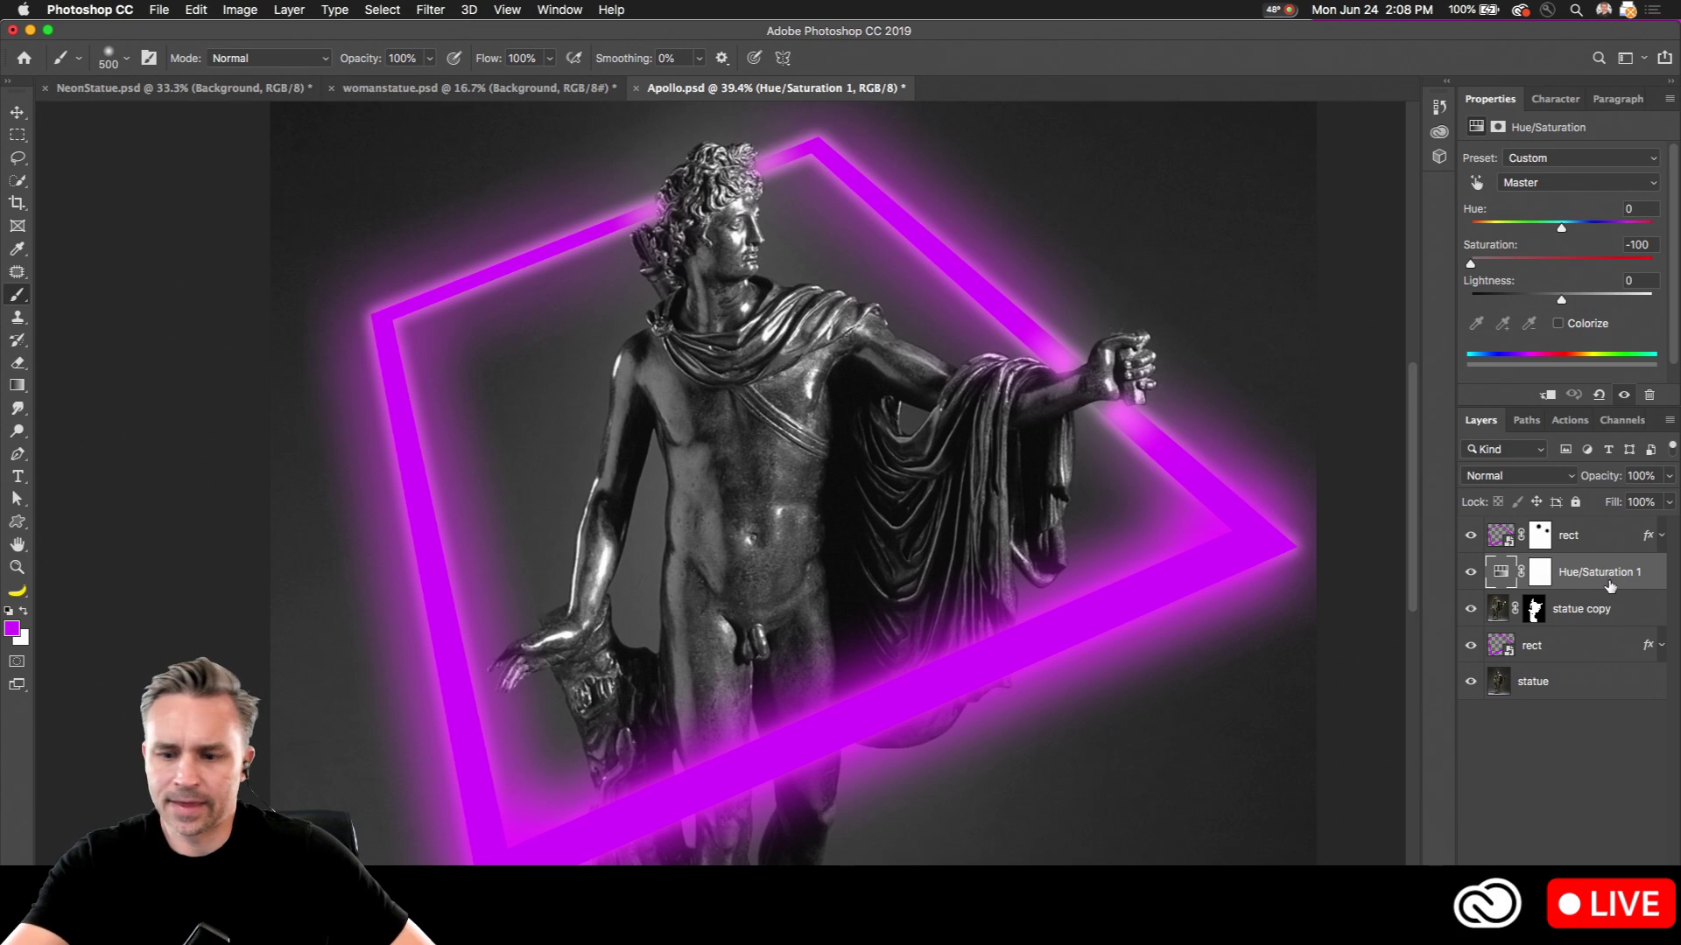
left_click(1611, 584, "alt")
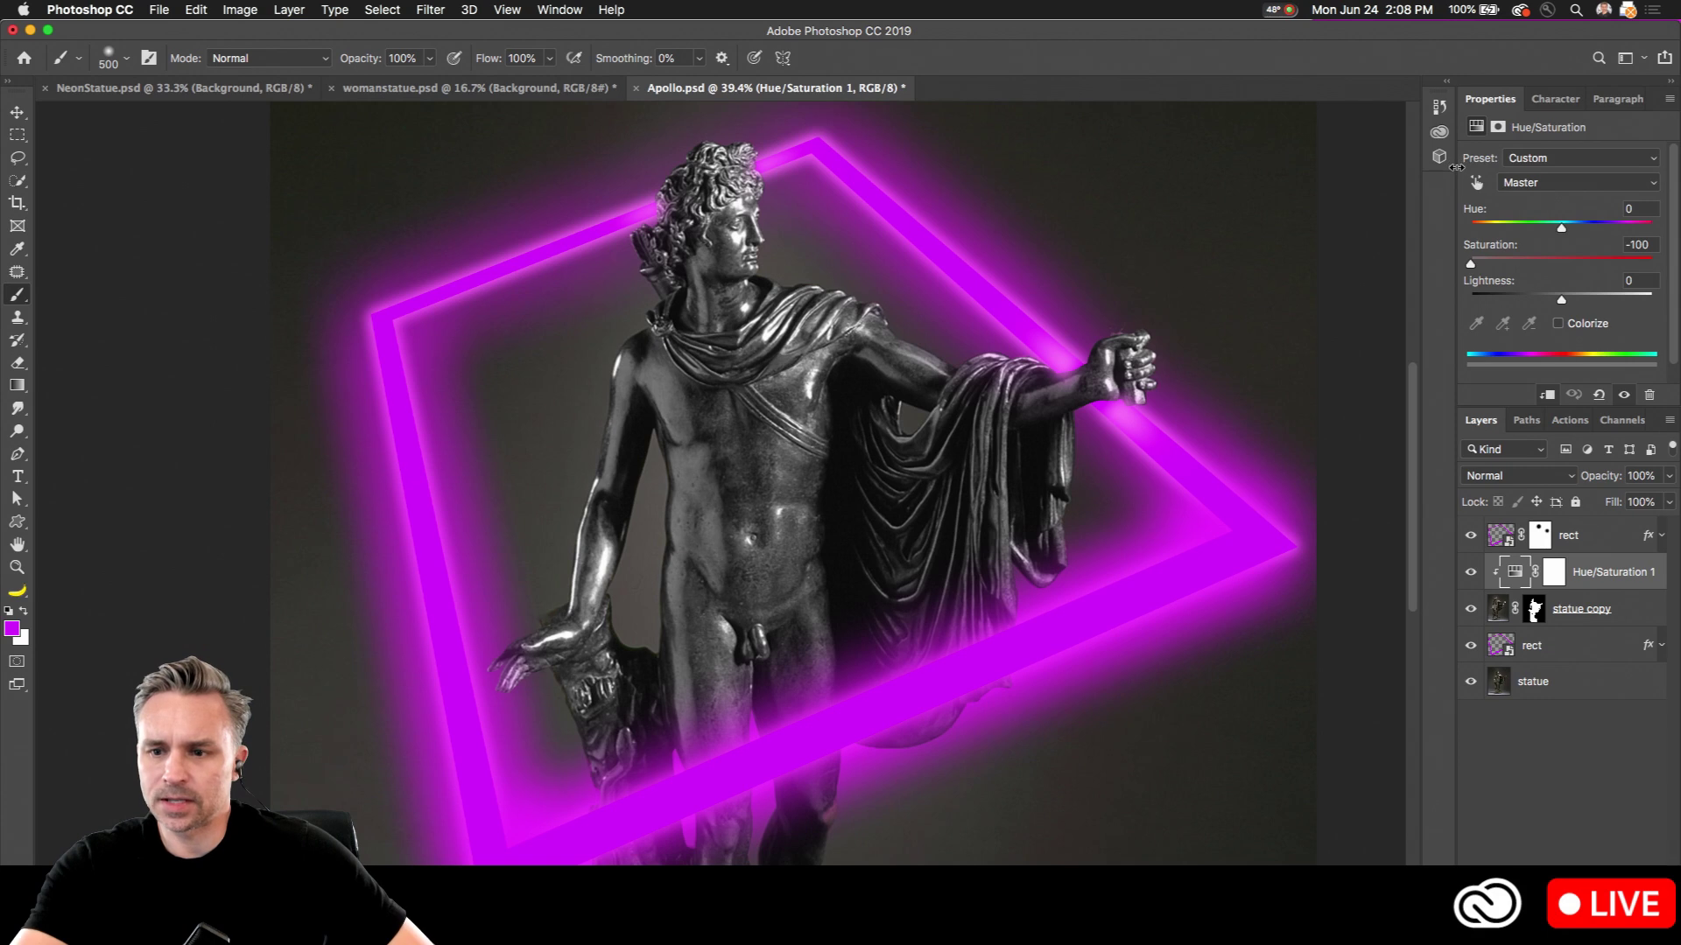
Step: Add a darkening Curves adjustment clipped to the statue copy, and place a duplicate of it directly above the bottom statue layer
left_click_drag(1425, 177, 1329, 177)
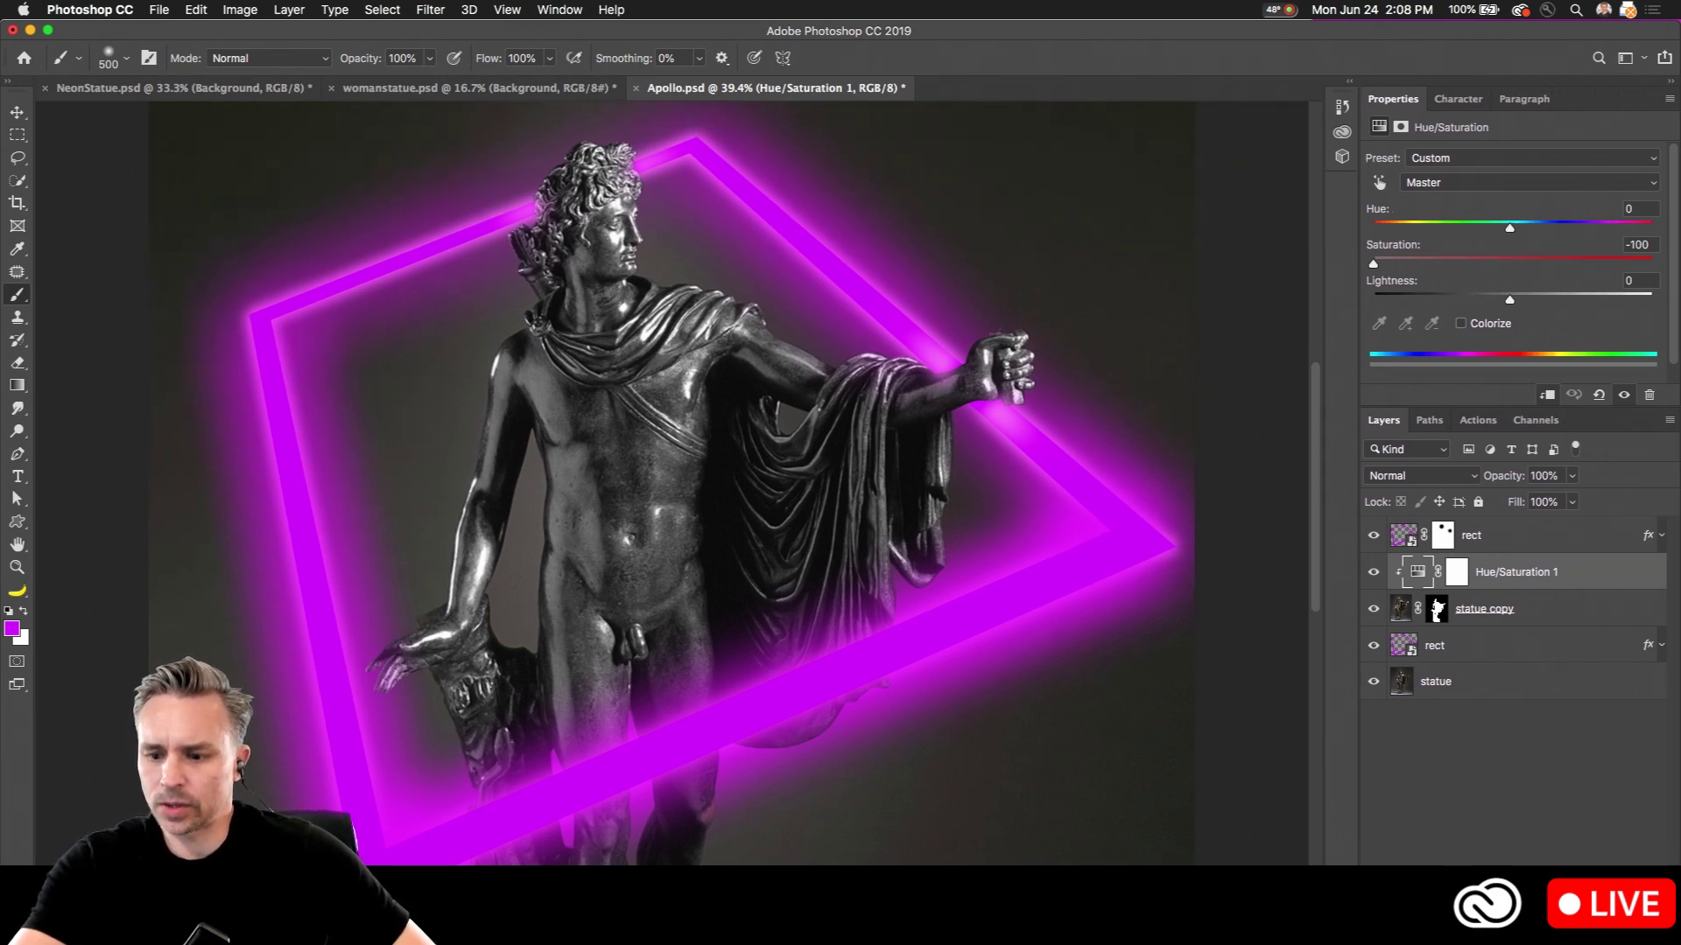
left_click(1558, 884)
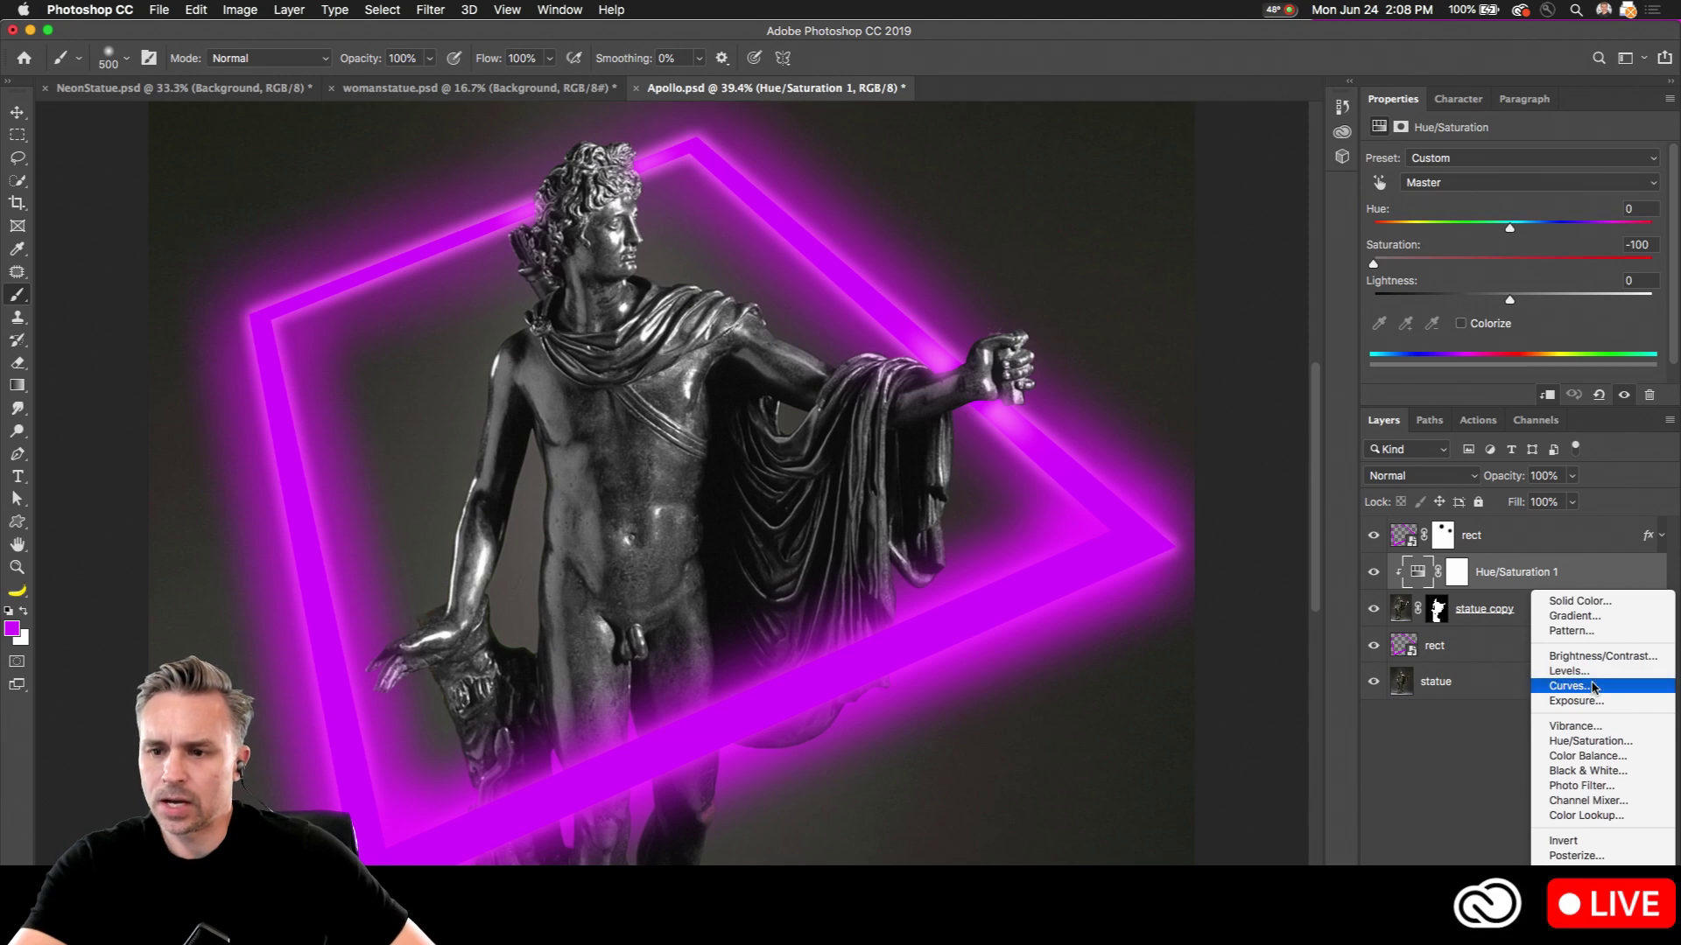
left_click(1592, 688)
left_click_drag(1558, 282, 1585, 308)
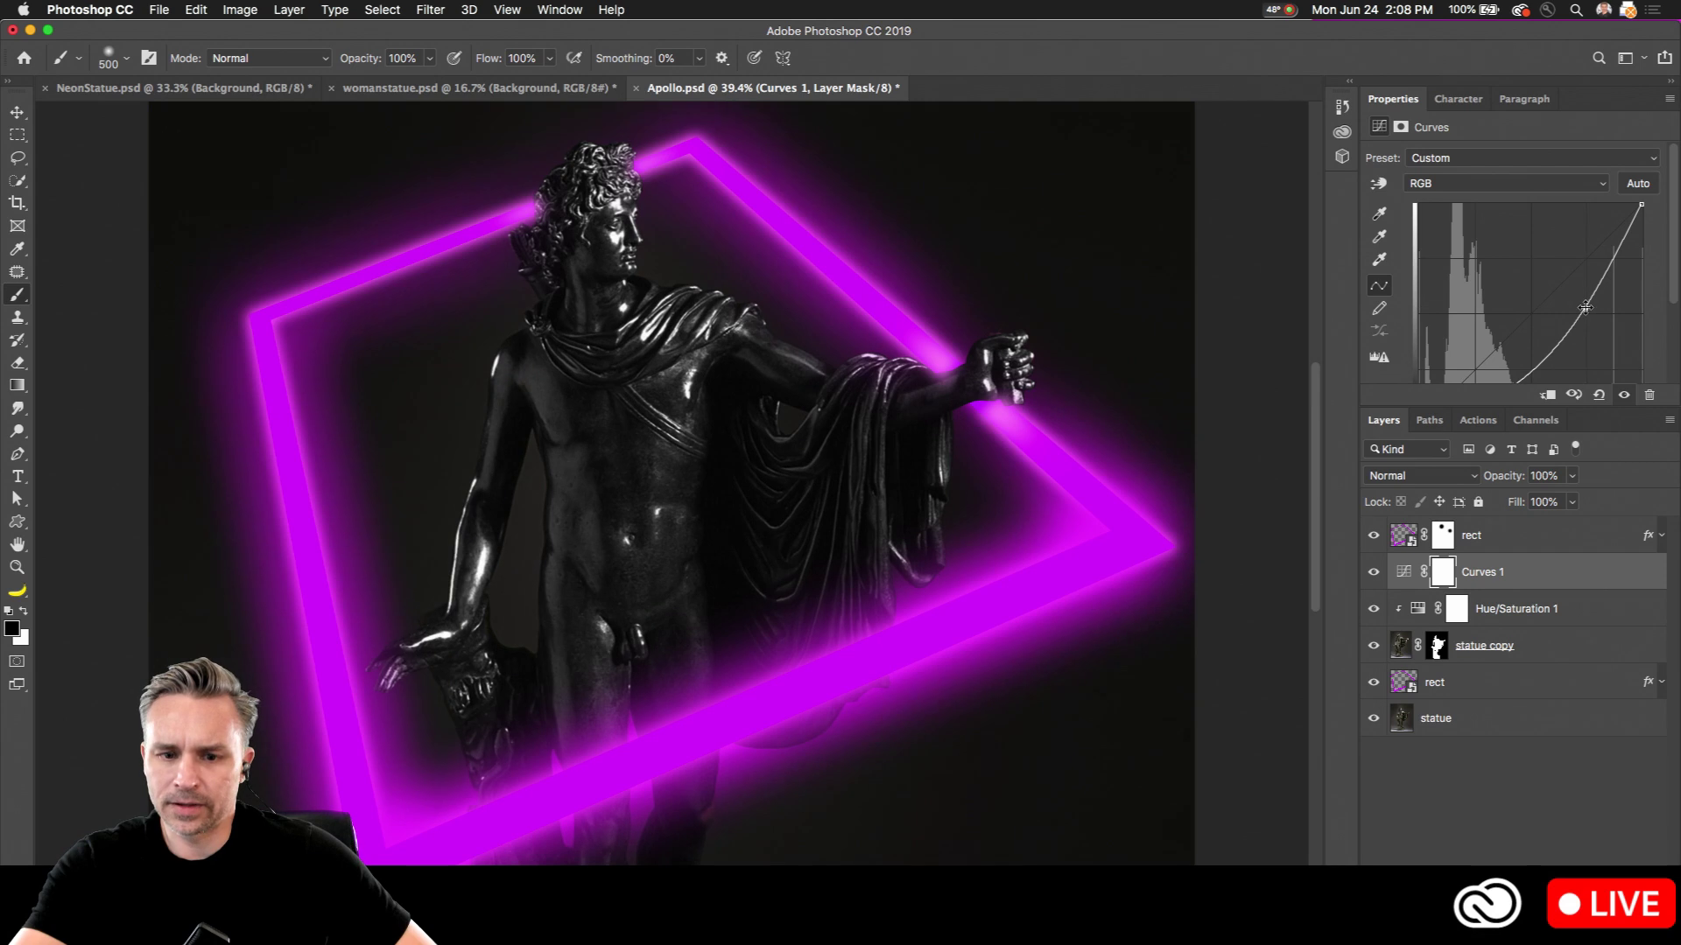
left_click(1513, 581, "alt")
key("super+j")
left_click_drag(1453, 610, 1536, 744)
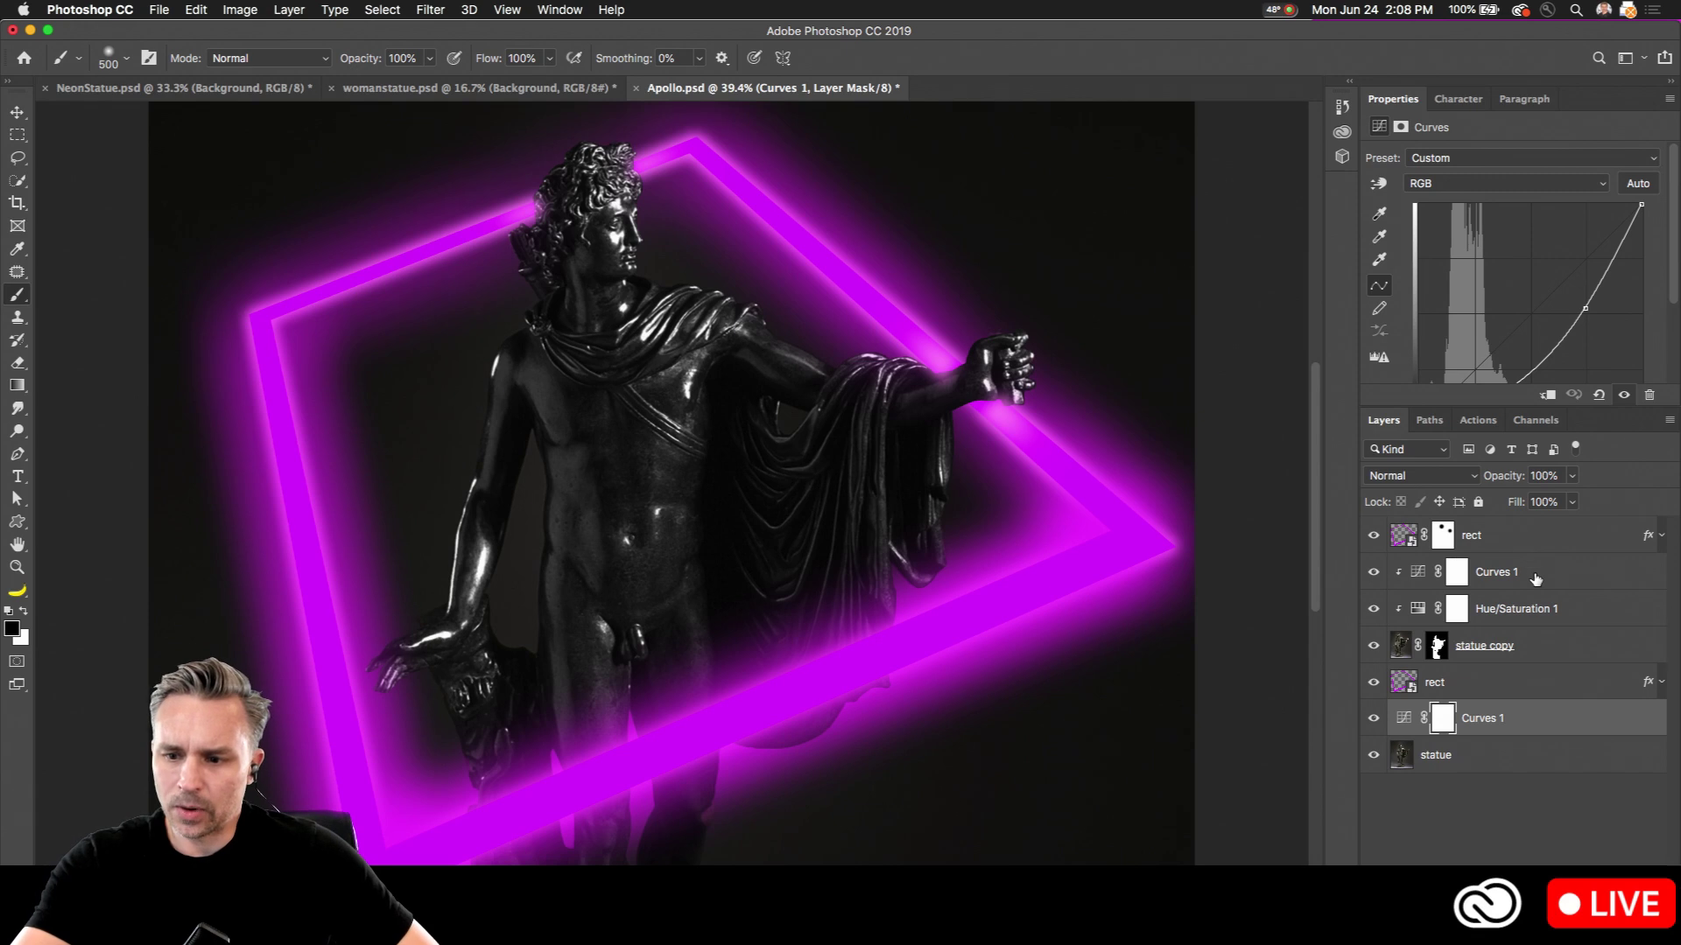
Step: Create a new empty layer above the upper Curves adjustment and clip it to the statue copy layer
key("alt+bracketright")
key("alt+bracketright")
key("alt+bracketright")
key("alt+bracketright")
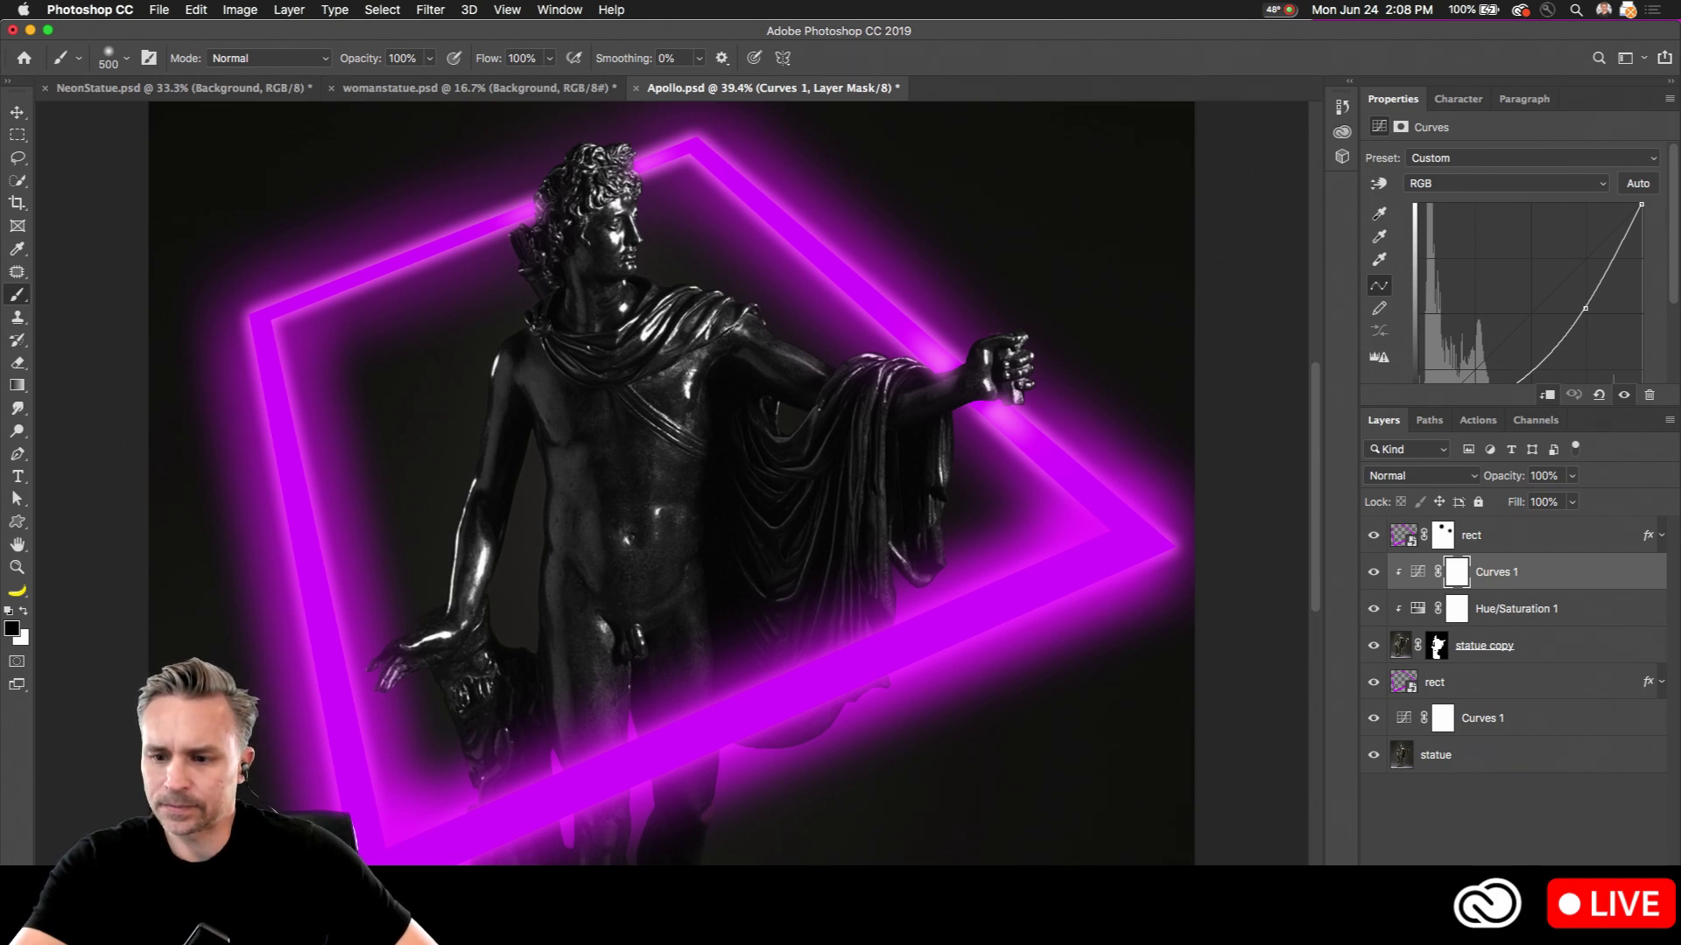
key("alt+shift+super+n")
left_click(1512, 586, "alt")
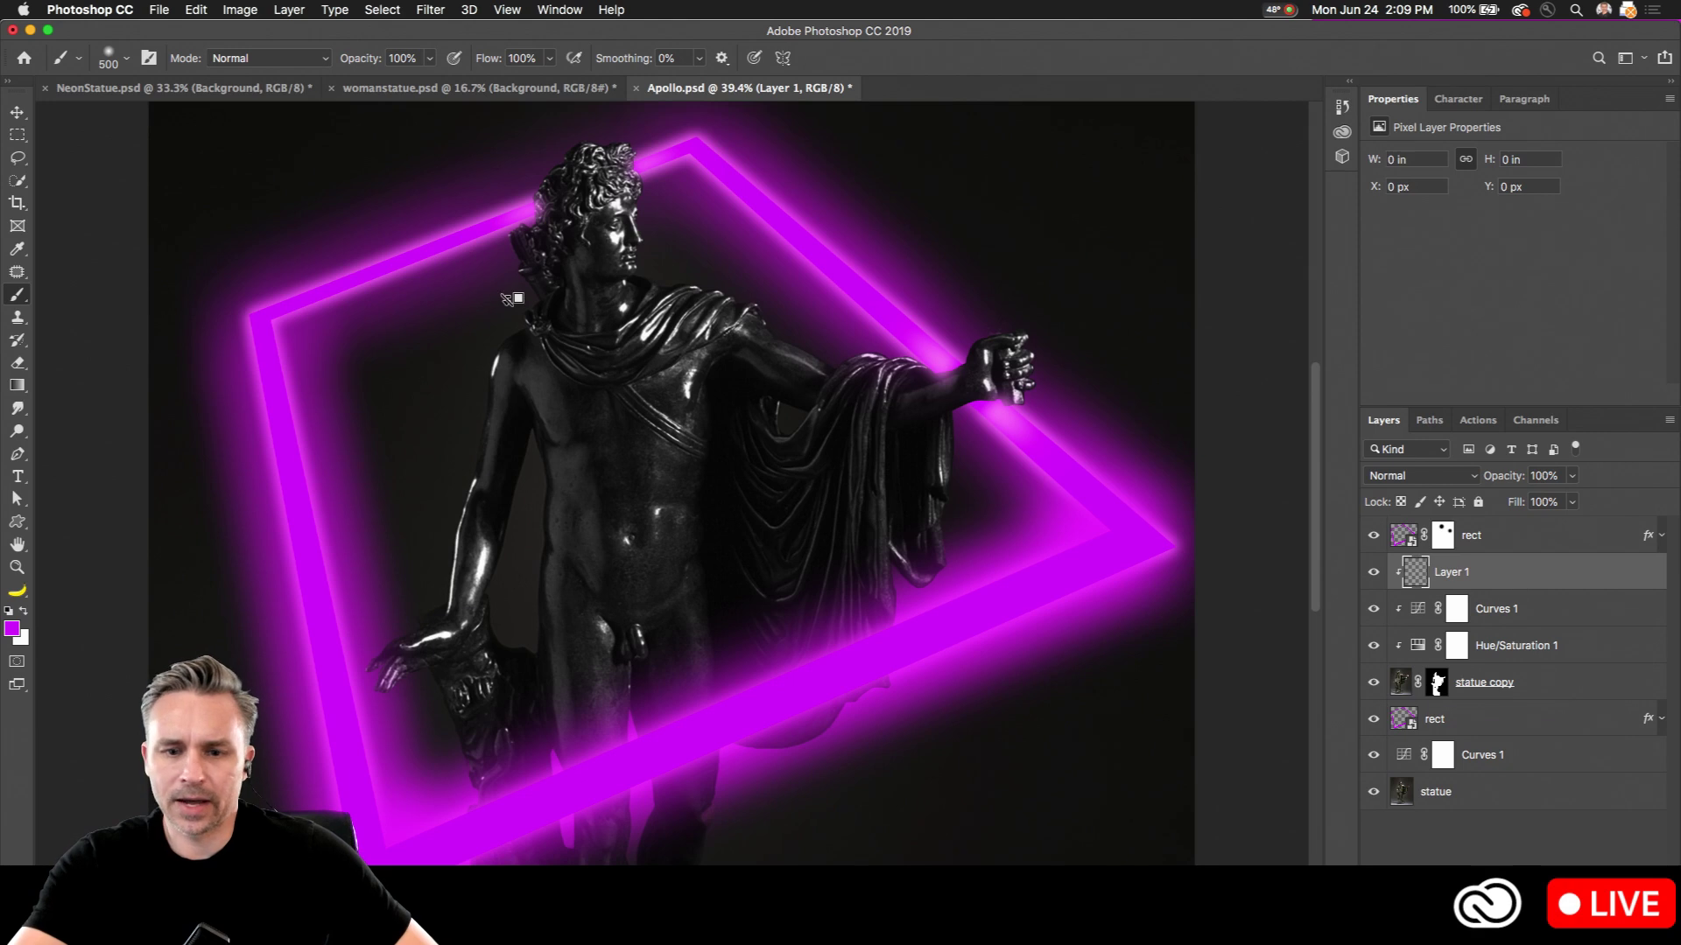
Step: Reduce the brush size to 250 px for painting on the statue's head and shoulders
key("bracketleft")
key("bracketleft")
key("bracketleft")
key("bracketleft")
key("bracketleft")
key("bracketleft")
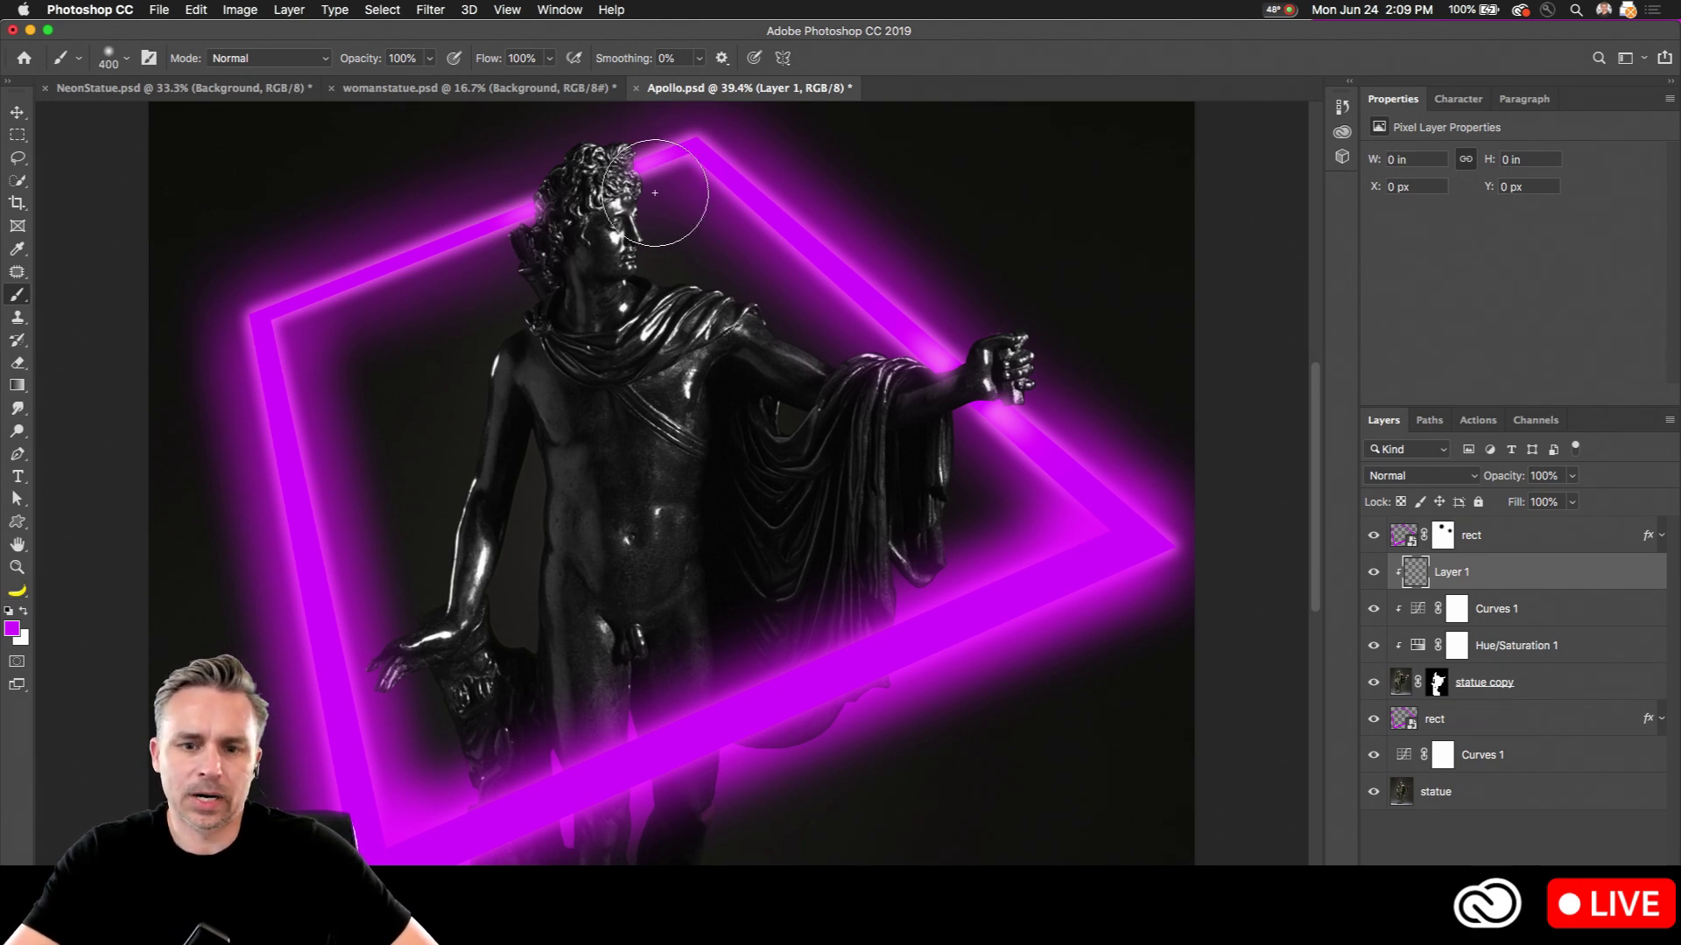
scroll(646, 201, "up", 3)
scroll(645, 201, "up", 3)
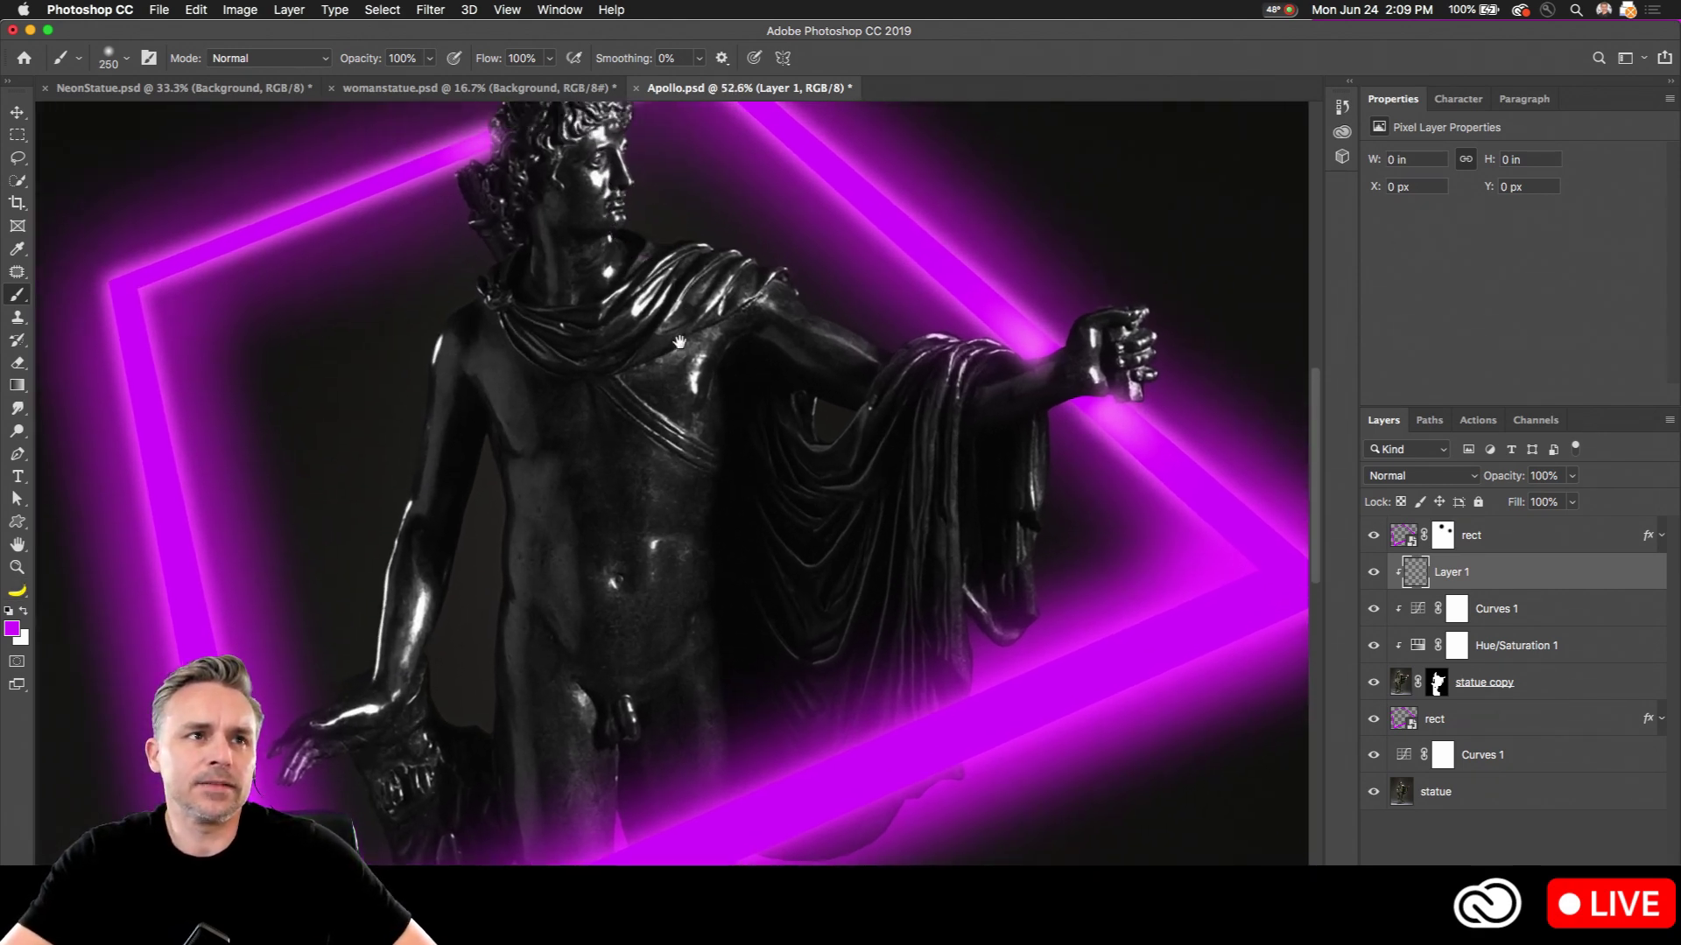
scroll(680, 396, "up", 1)
scroll(680, 395, "up", 1)
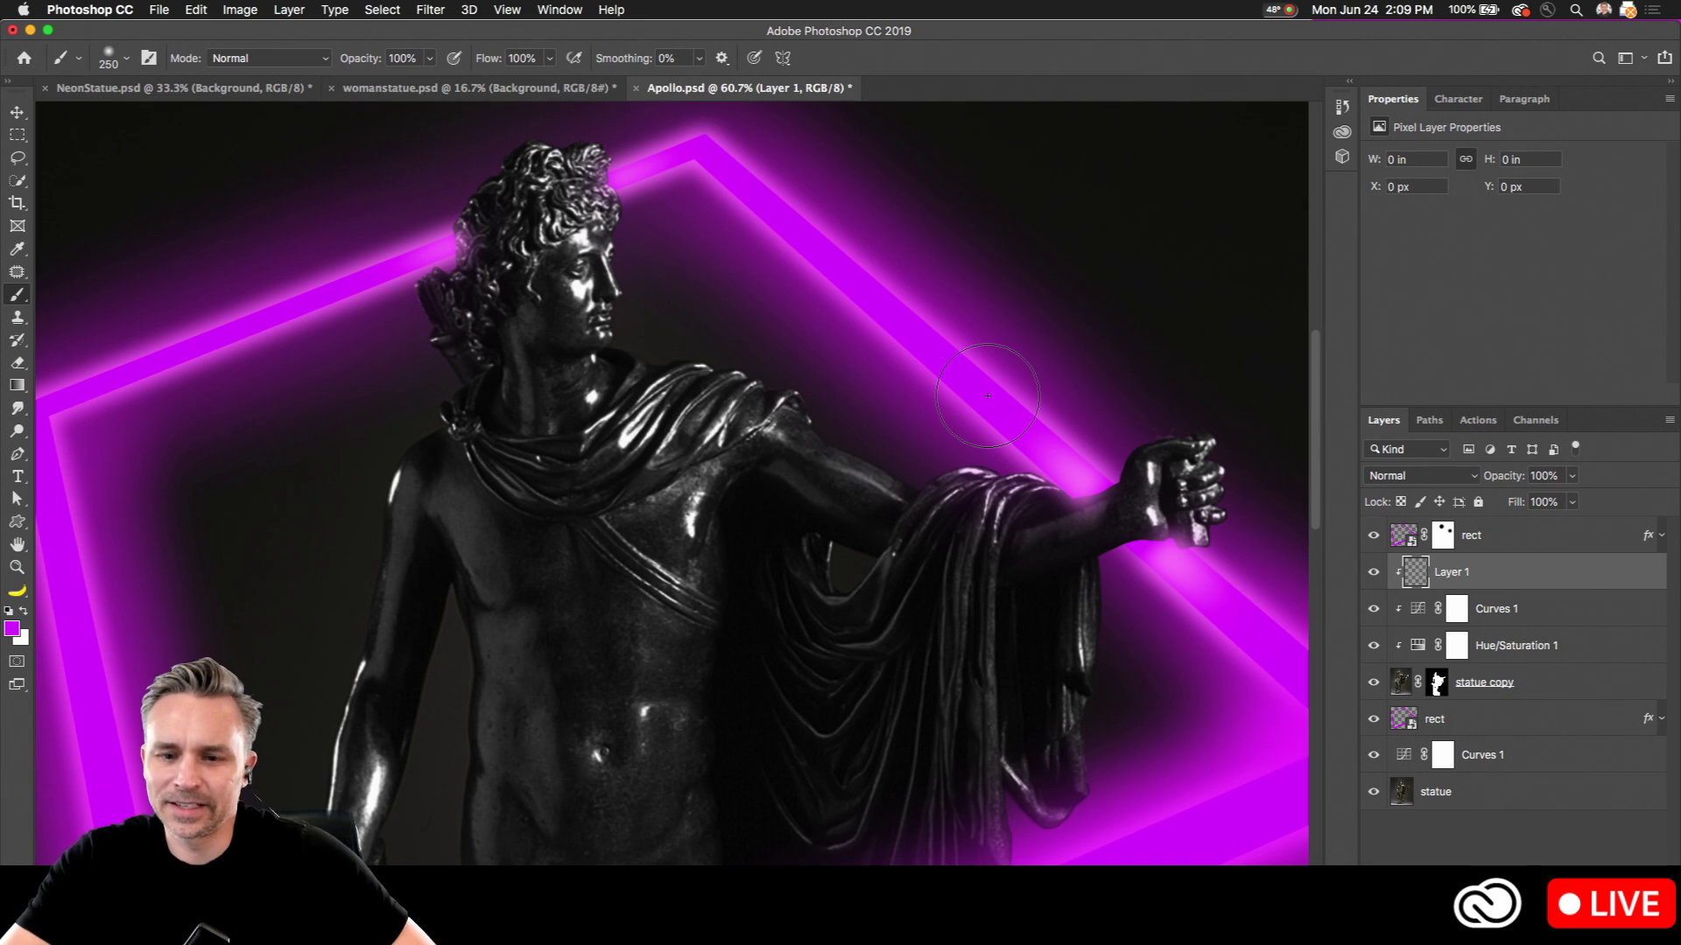
mouse_move(604, 232)
left_mouse_down()
mouse_move(615, 329)
mouse_move(650, 365)
left_mouse_up()
key("z")
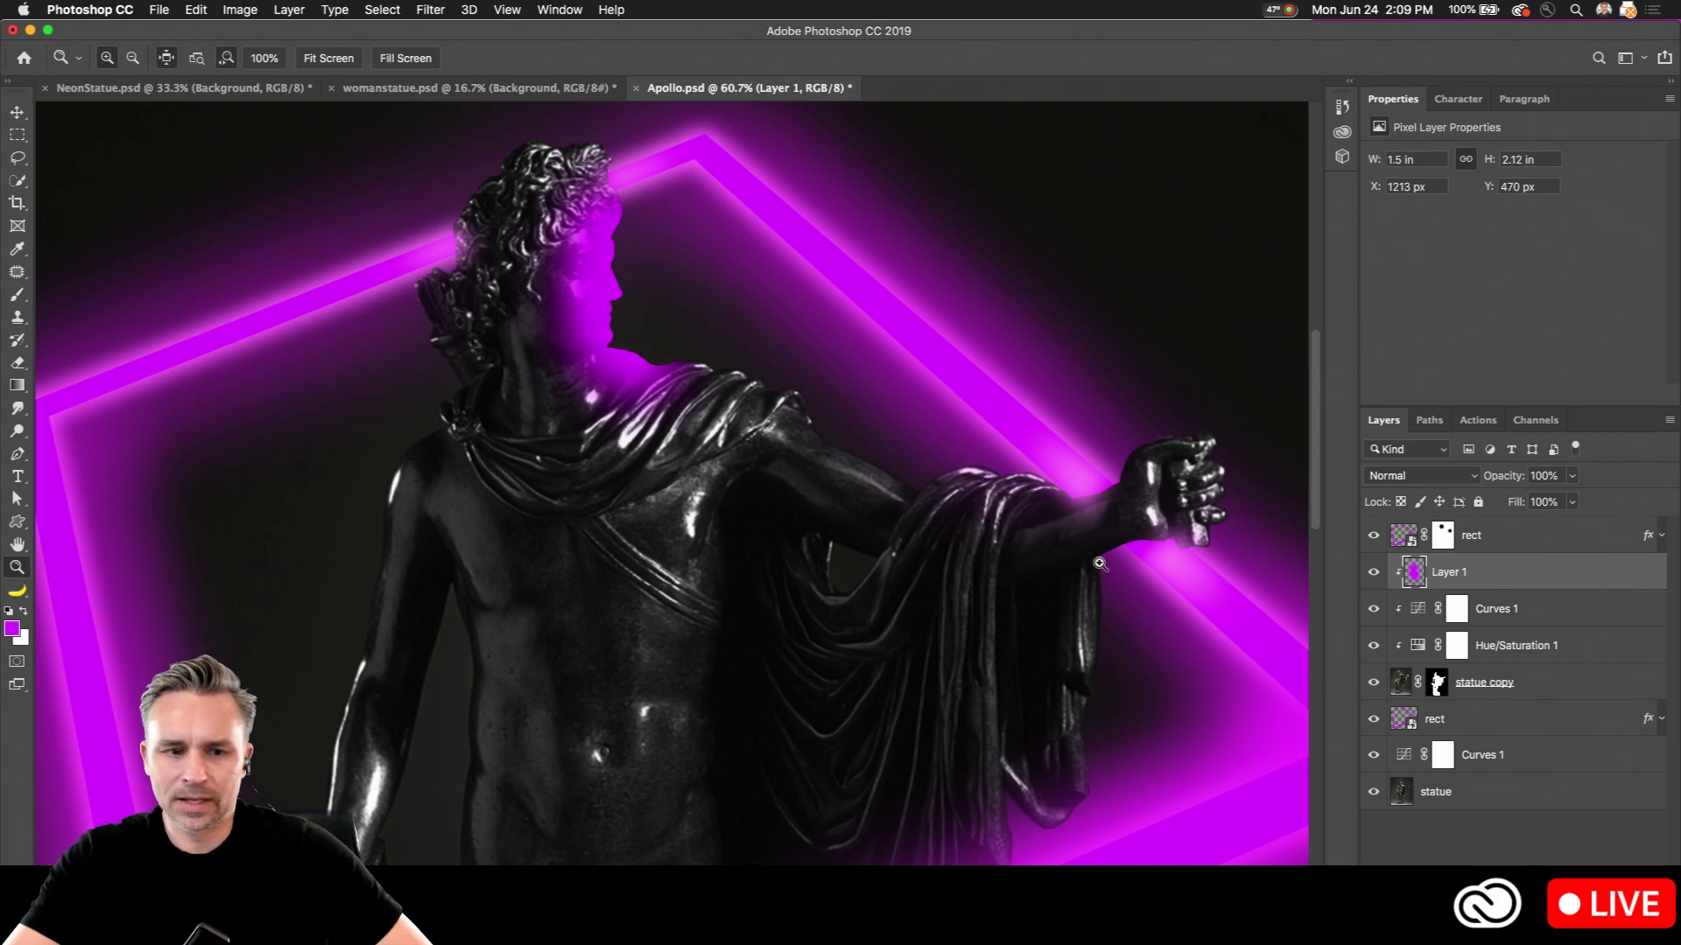
left_click(17, 157)
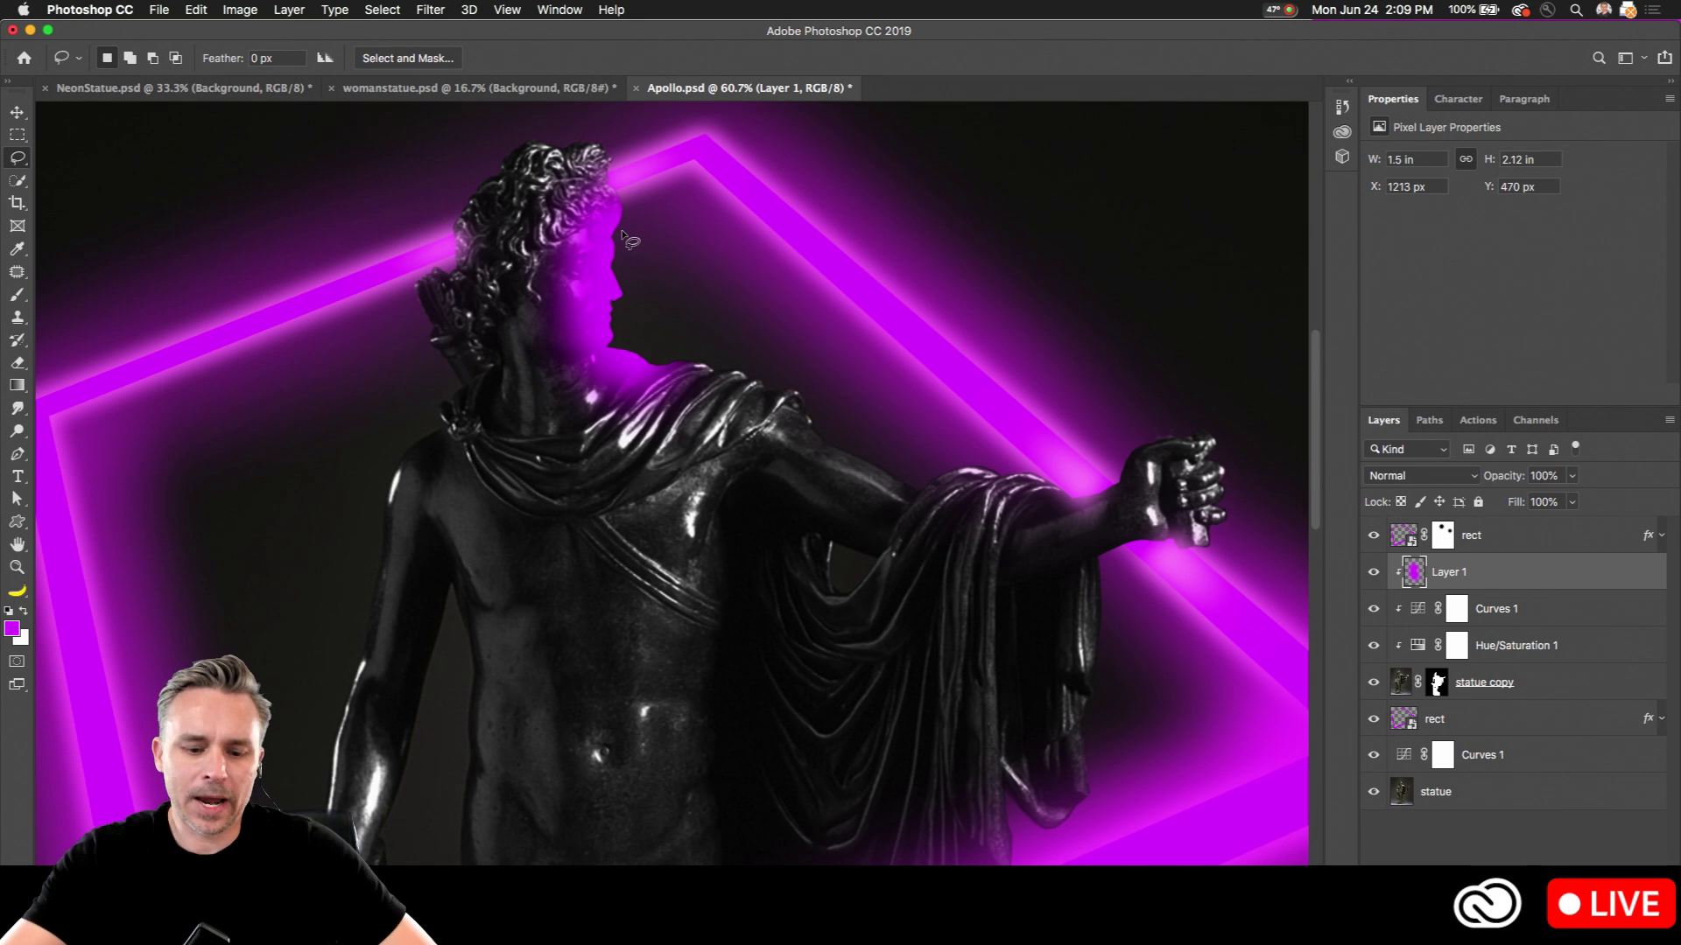
key("super+z")
Step: Paint purple over the statue's face and shoulder drapery at 20% brush flow, and set Layer 1 to Overlay blending
key("b")
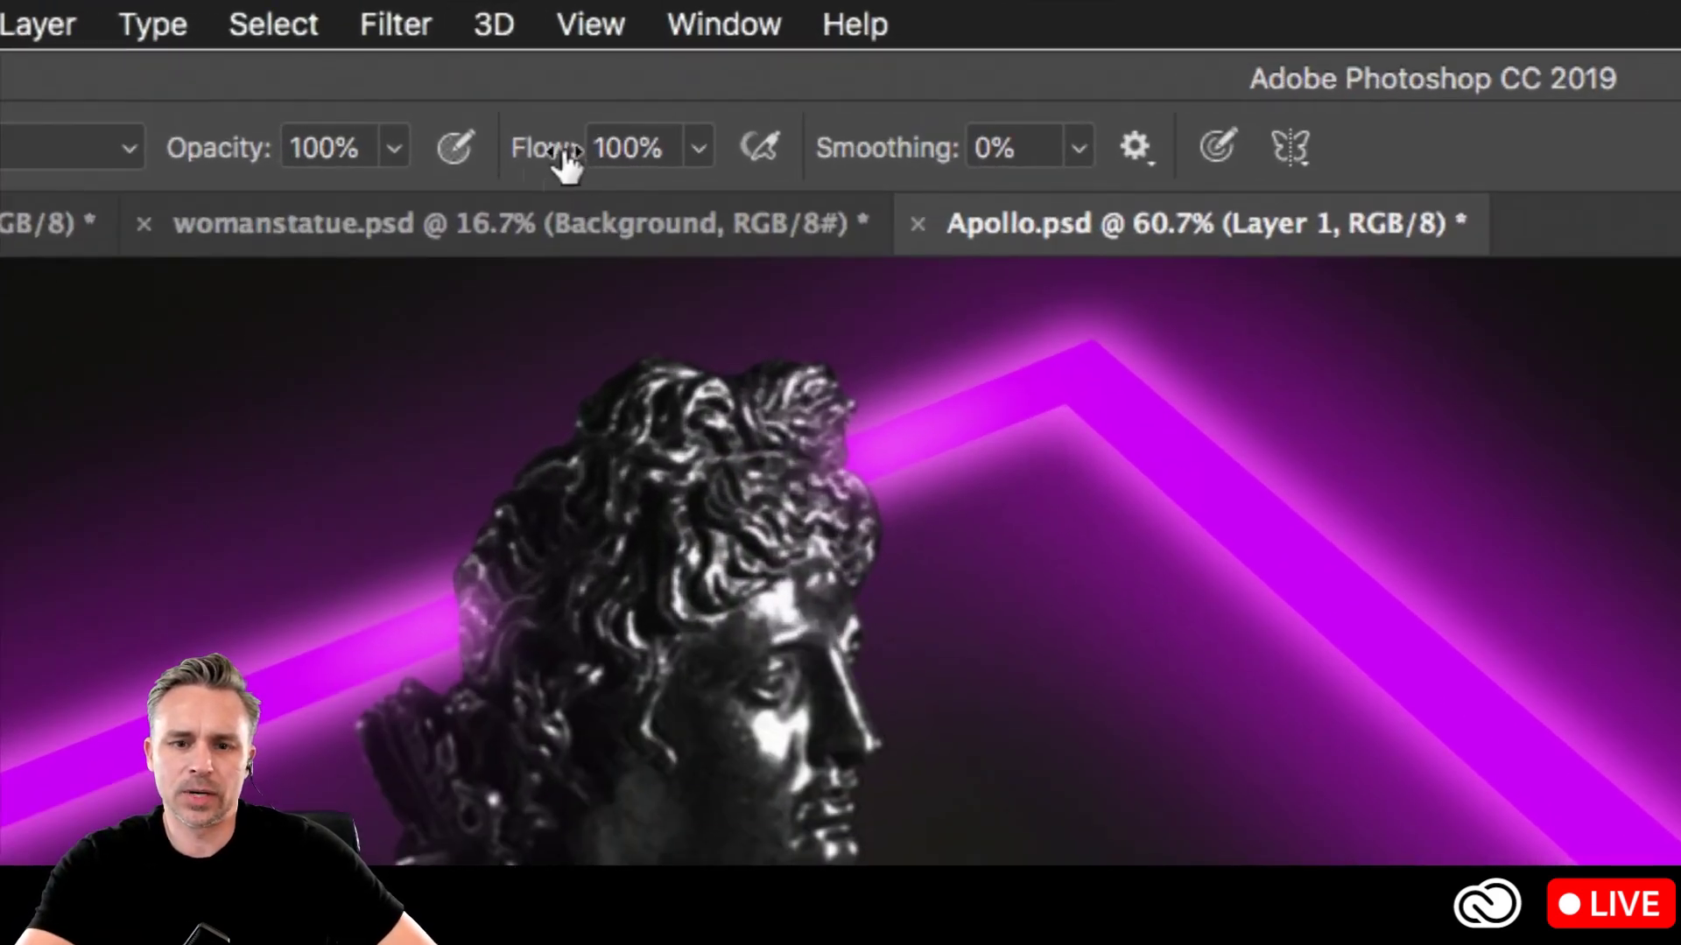
left_click_drag(496, 59, 415, 62)
mouse_move(362, 158)
left_mouse_down()
mouse_move(330, 150)
mouse_move(351, 147)
left_mouse_up()
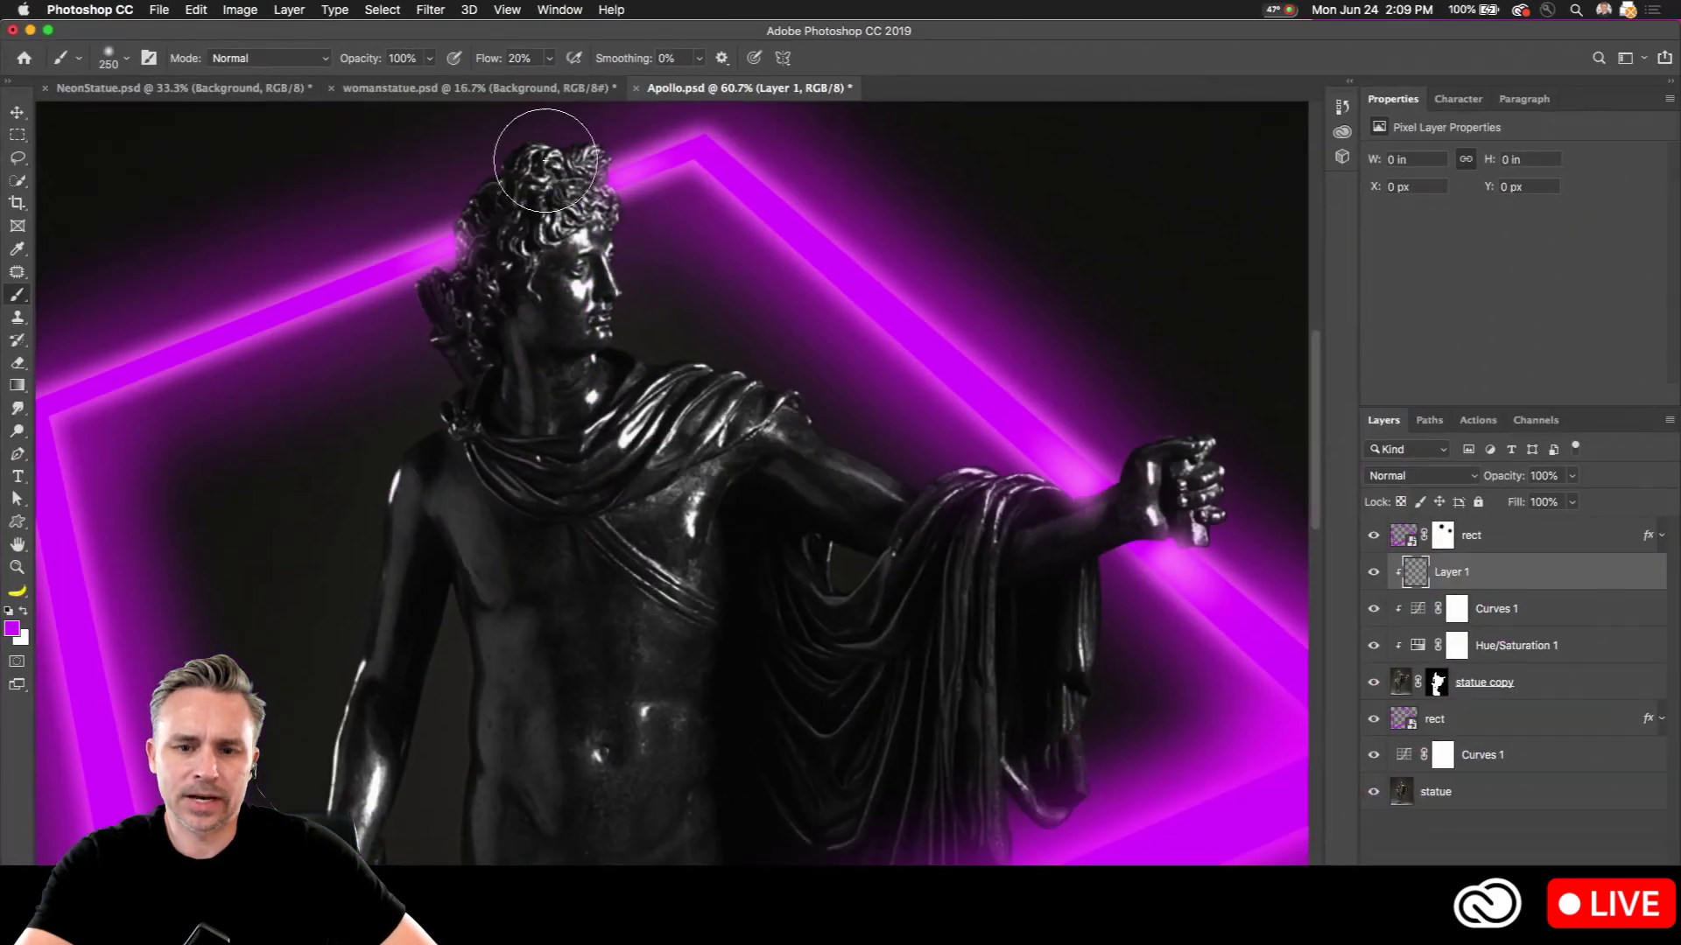
mouse_move(595, 201)
left_mouse_down()
mouse_move(617, 328)
mouse_move(595, 289)
mouse_move(812, 390)
mouse_move(564, 286)
left_mouse_up()
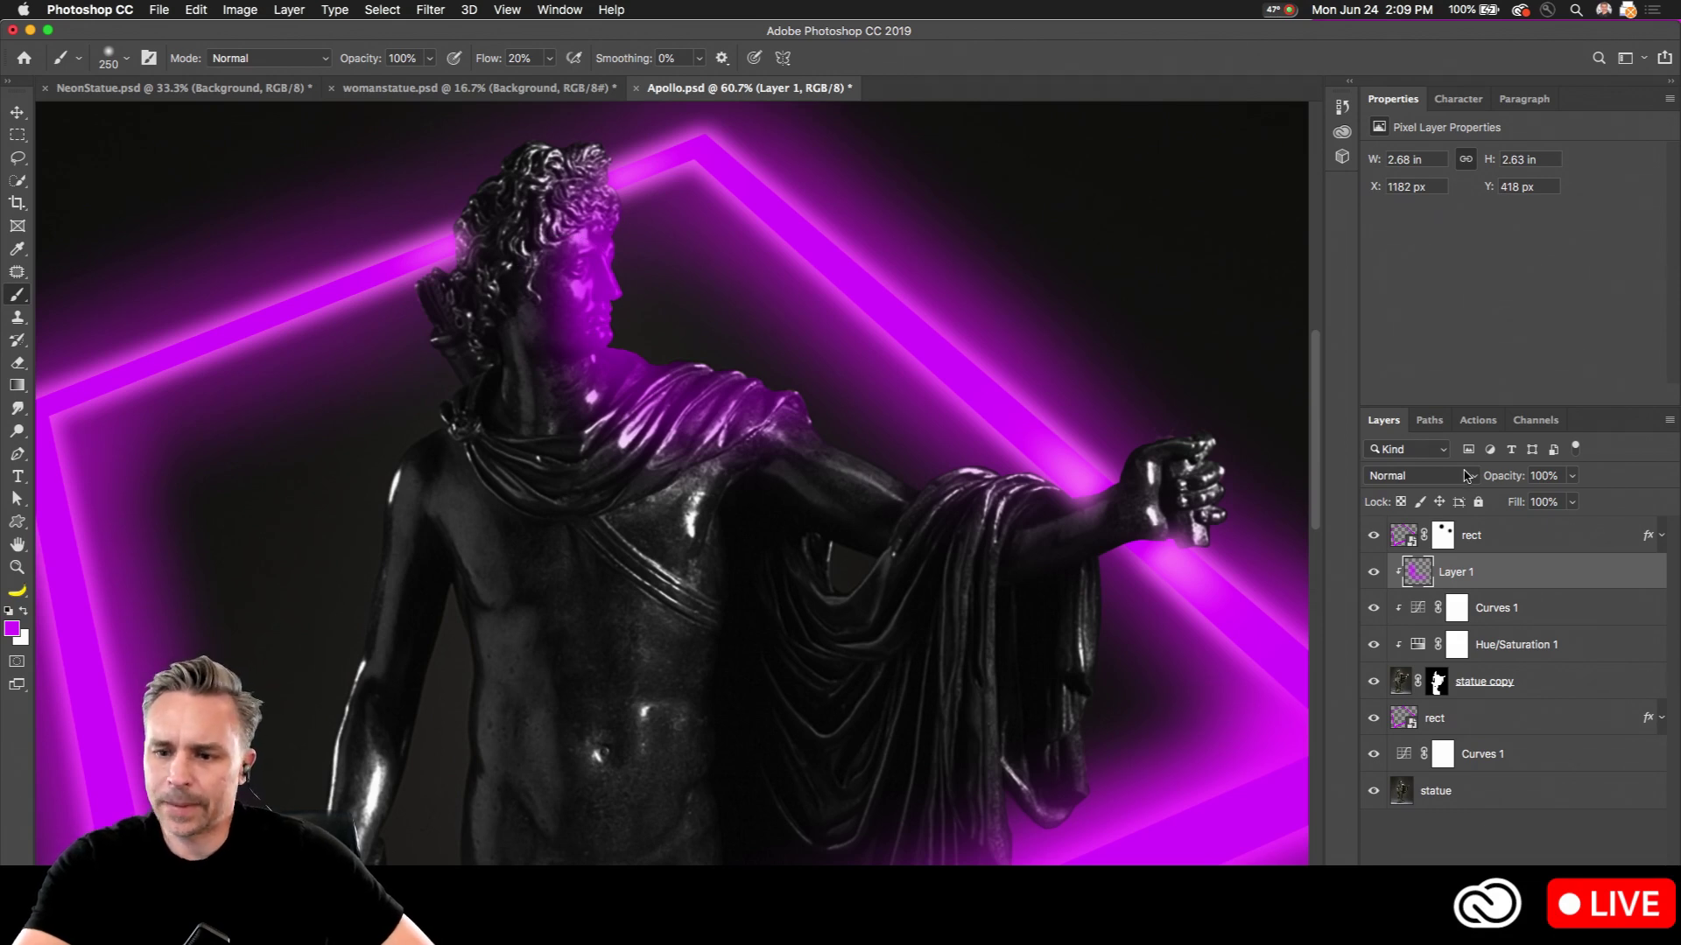
left_click(1467, 476)
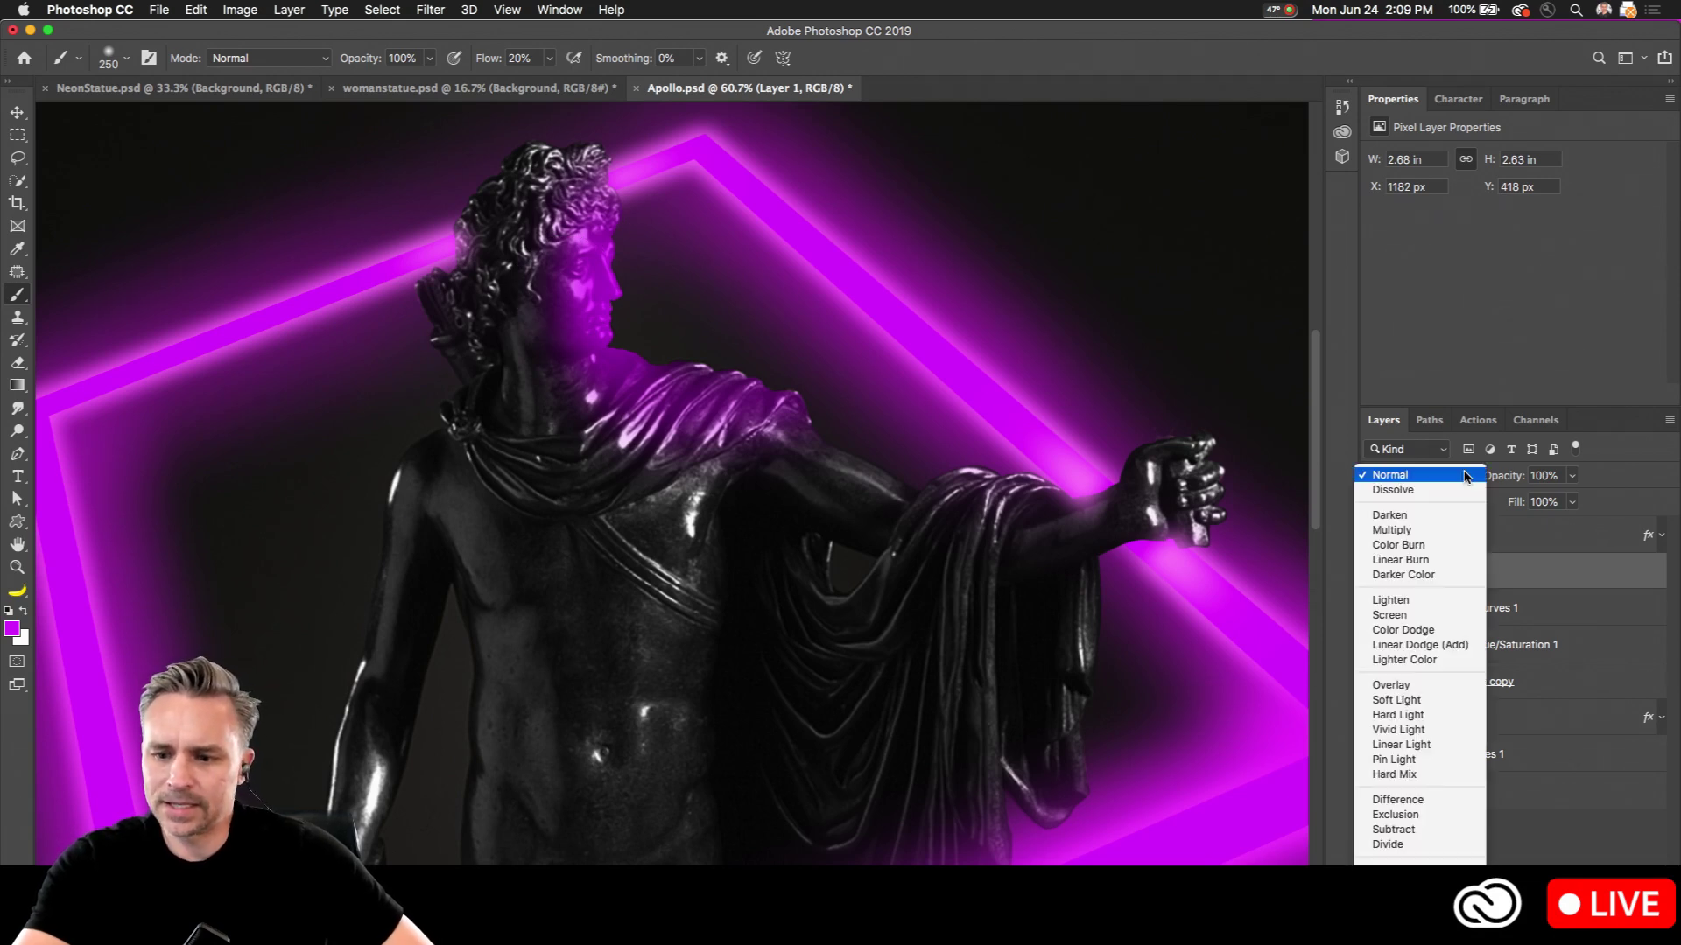
left_click(1420, 690)
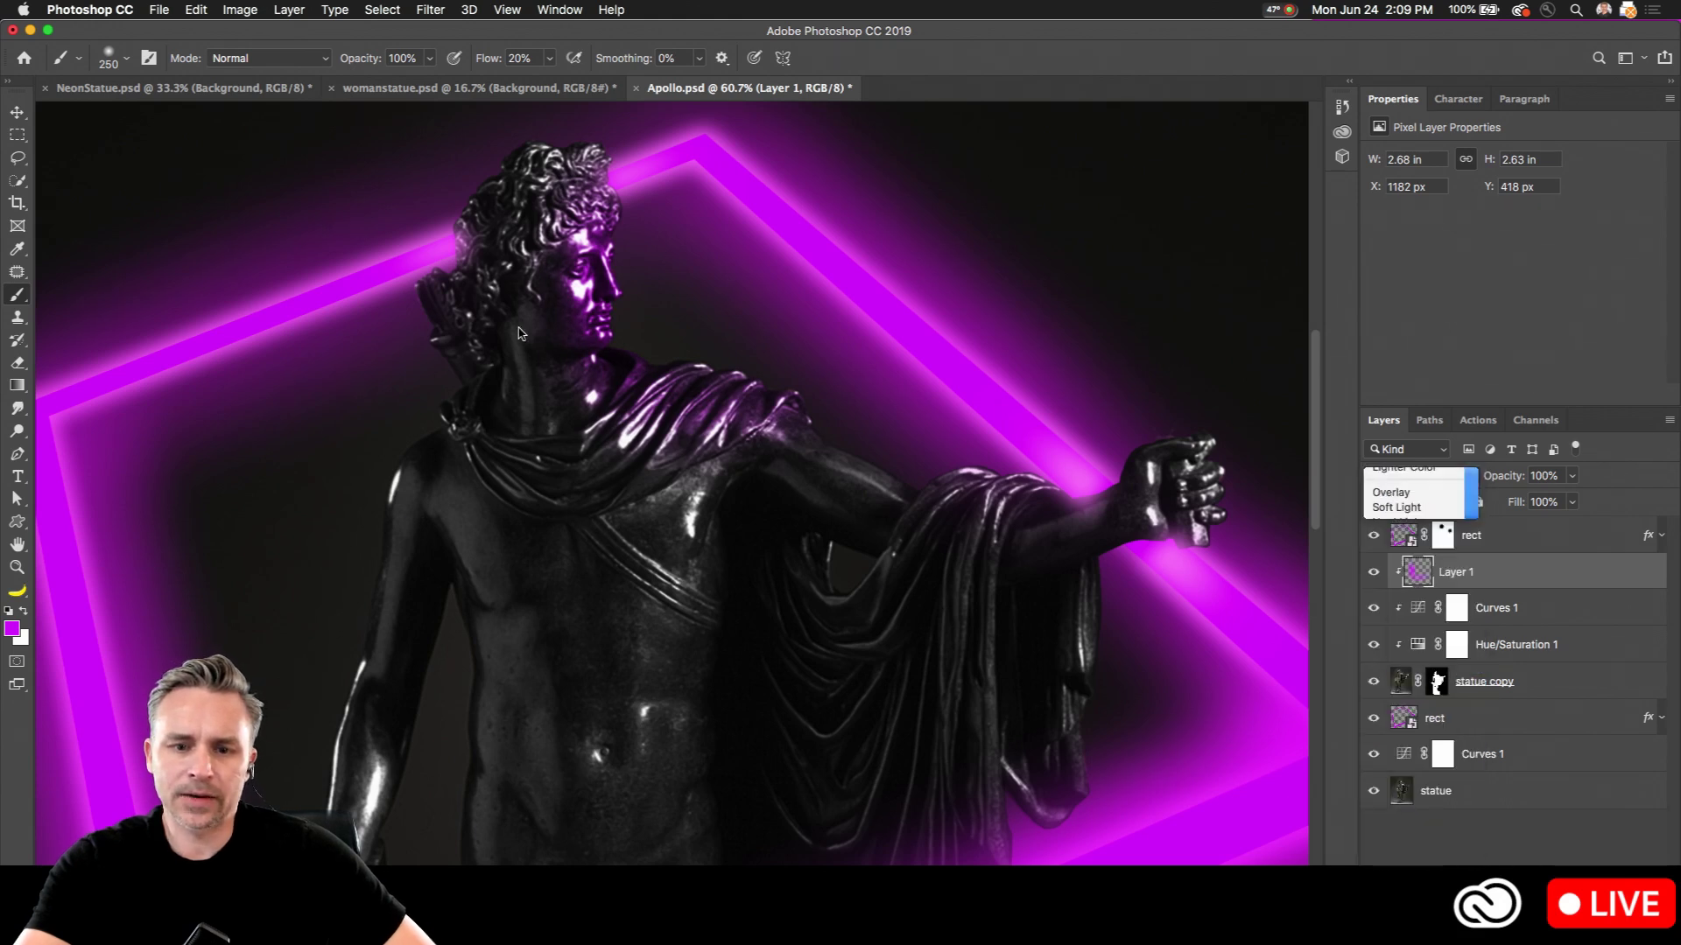
Step: Paint purple light onto the drapery over the outstretched arm and onto the statue's hair beside the frame
mouse_move(996, 473)
left_mouse_down()
mouse_move(931, 477)
mouse_move(1019, 473)
mouse_move(983, 504)
mouse_move(998, 499)
mouse_move(925, 479)
mouse_move(1014, 499)
left_mouse_up()
key("bracketleft")
key("bracketleft")
key("bracketleft")
key("bracketleft")
key("bracketright")
key("bracketright")
key("bracketright")
key("bracketright")
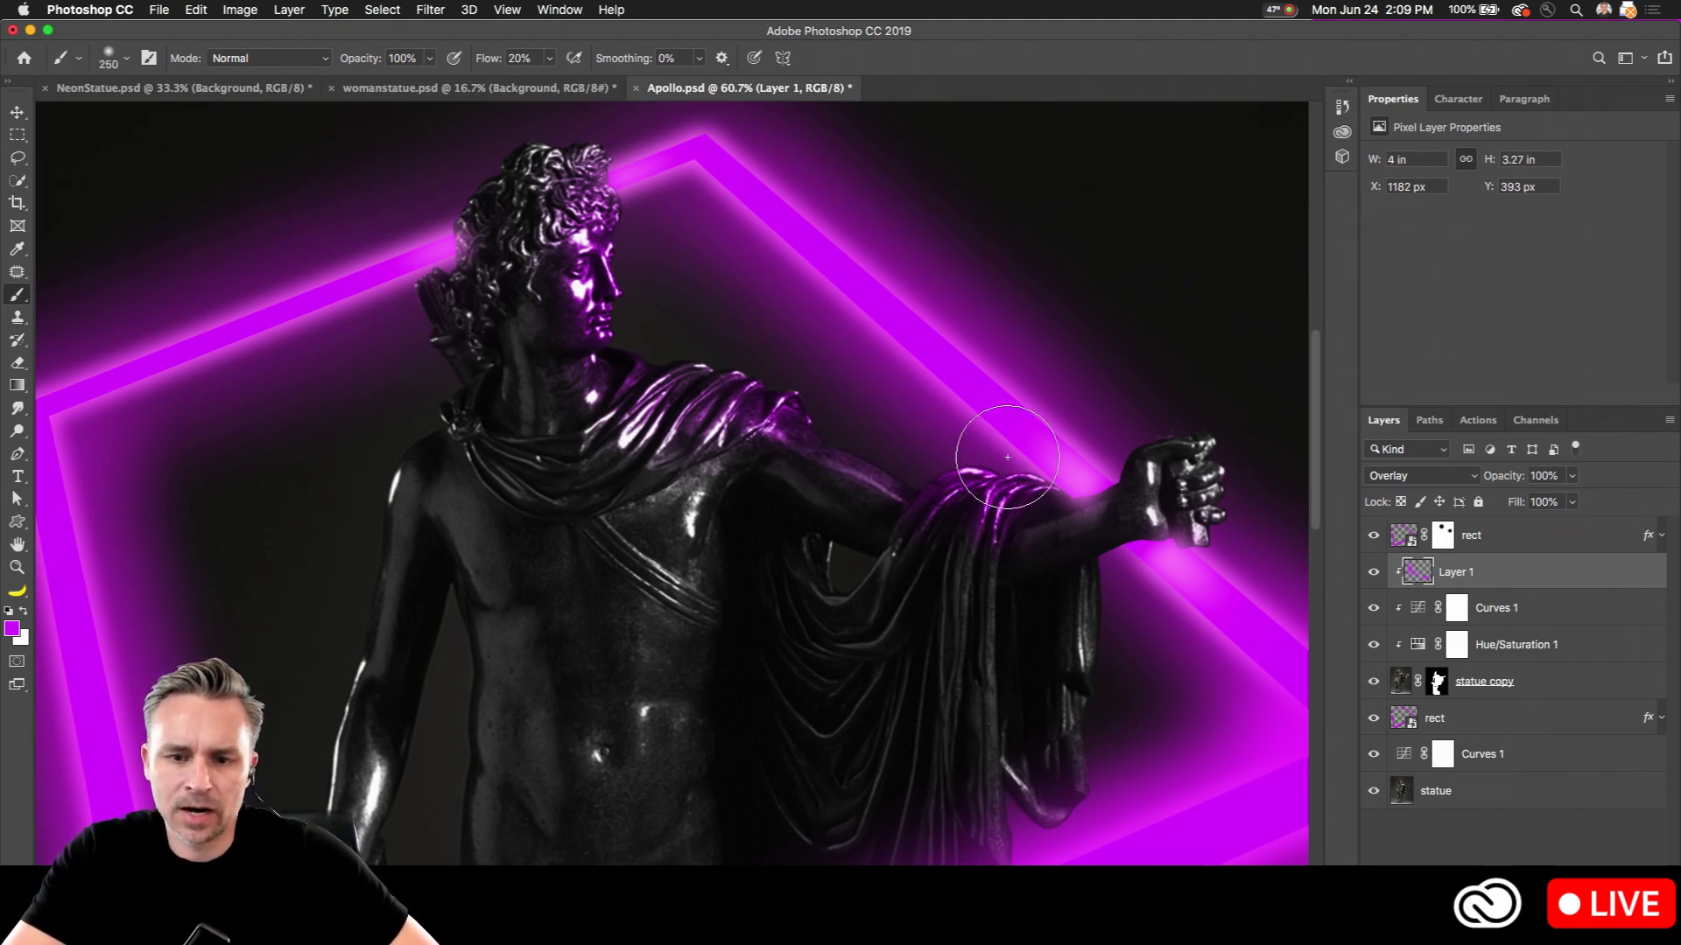
mouse_move(616, 231)
left_mouse_down()
mouse_move(609, 295)
mouse_move(613, 156)
mouse_move(562, 136)
mouse_move(515, 151)
mouse_move(455, 250)
mouse_move(482, 251)
mouse_move(464, 225)
mouse_move(445, 273)
mouse_move(415, 269)
mouse_move(495, 302)
mouse_move(447, 289)
left_mouse_up()
Step: Paint purple light along the outer edge of the lowered arm with a 100 px brush
key("bracketleft")
key("bracketleft")
key("bracketleft")
key("bracketleft")
key("bracketleft")
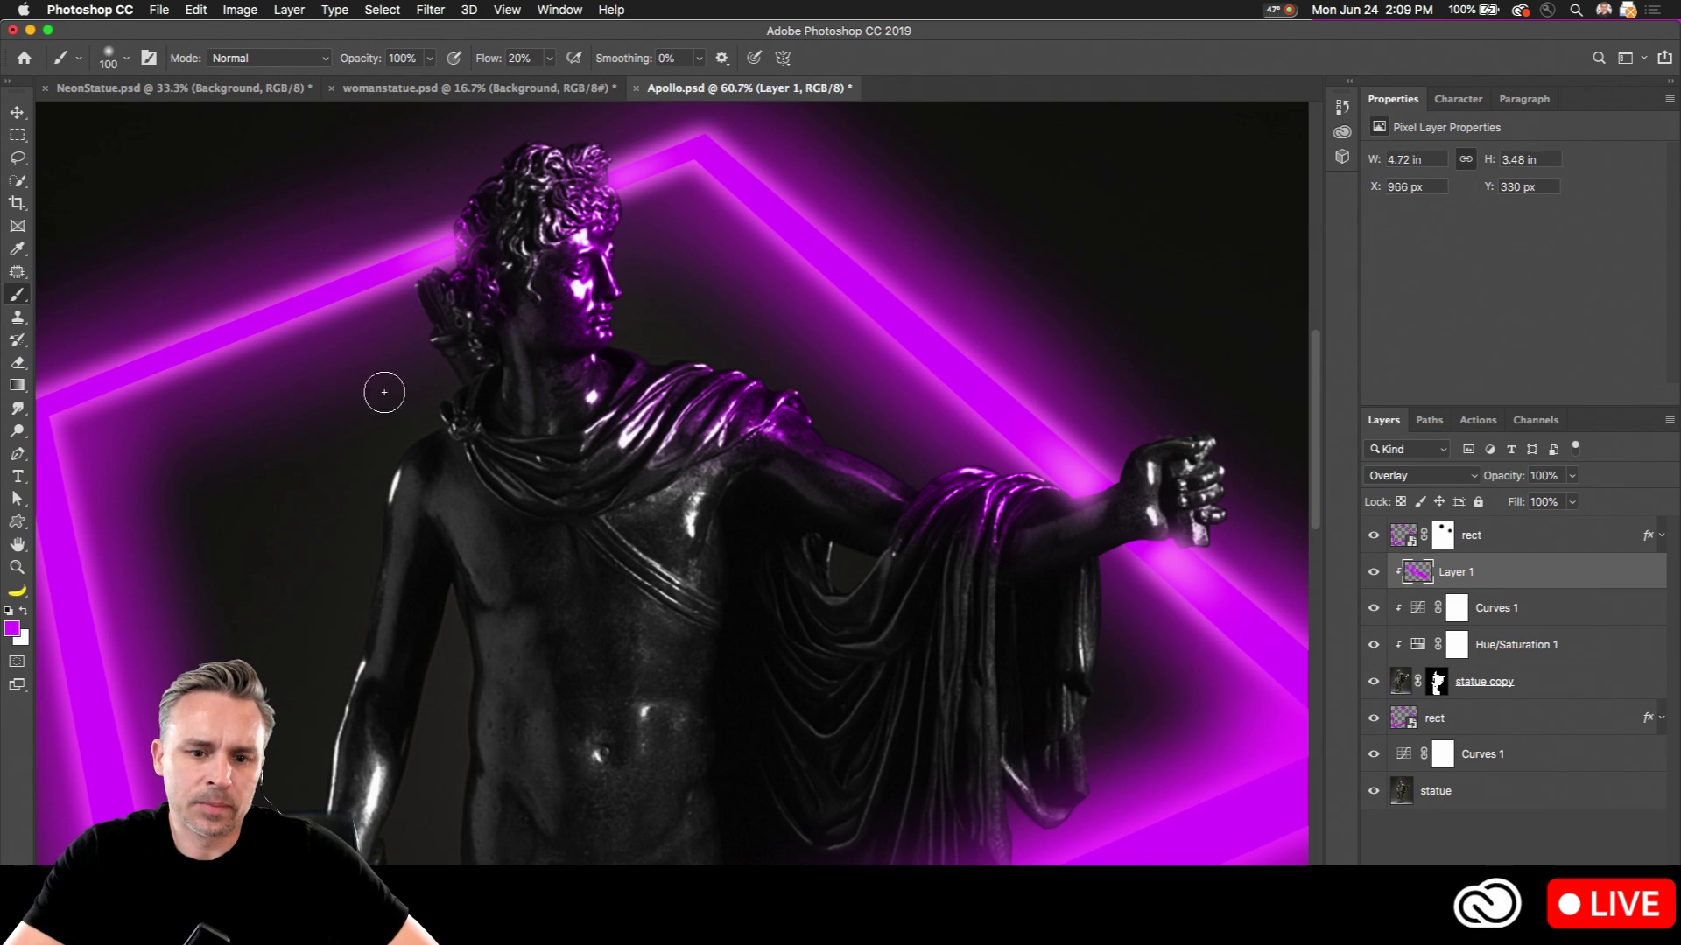
mouse_move(324, 666)
left_mouse_down()
mouse_move(483, 218)
mouse_move(409, 367)
left_mouse_up()
Step: Paint purple light over the lowered forearm, hand and the stump beneath it, bringing the brush size to 175 px
key("bracketright")
key("bracketright")
key("bracketright")
key("bracketright")
key("bracketright")
key("bracketright")
key("bracketright")
key("bracketright")
mouse_move(356, 607)
left_mouse_down()
mouse_move(440, 557)
mouse_move(354, 545)
mouse_move(372, 587)
left_mouse_up()
key("bracketleft")
key("bracketleft")
key("bracketleft")
key("bracketleft")
key("bracketleft")
key("bracketleft")
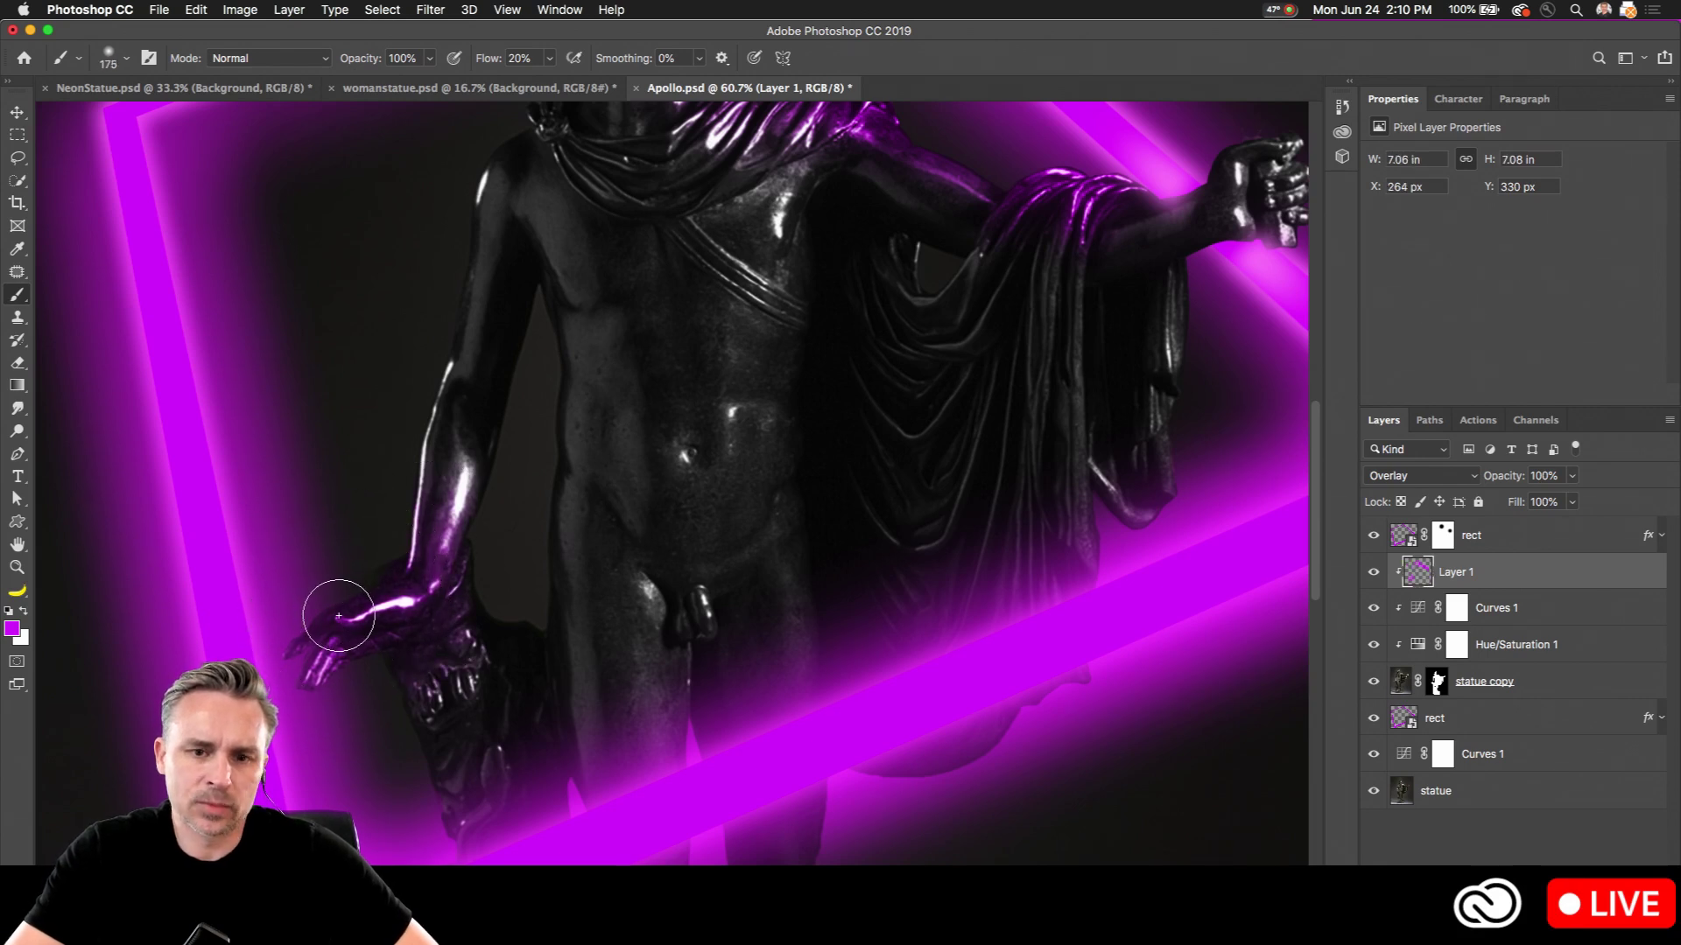
Step: Set the brush flow to 41% and intensify the purple on the lowered hand and forearm edge with a 100 to 125 px brush
left_click_drag(490, 63, 498, 64)
key("bracketleft")
key("bracketleft")
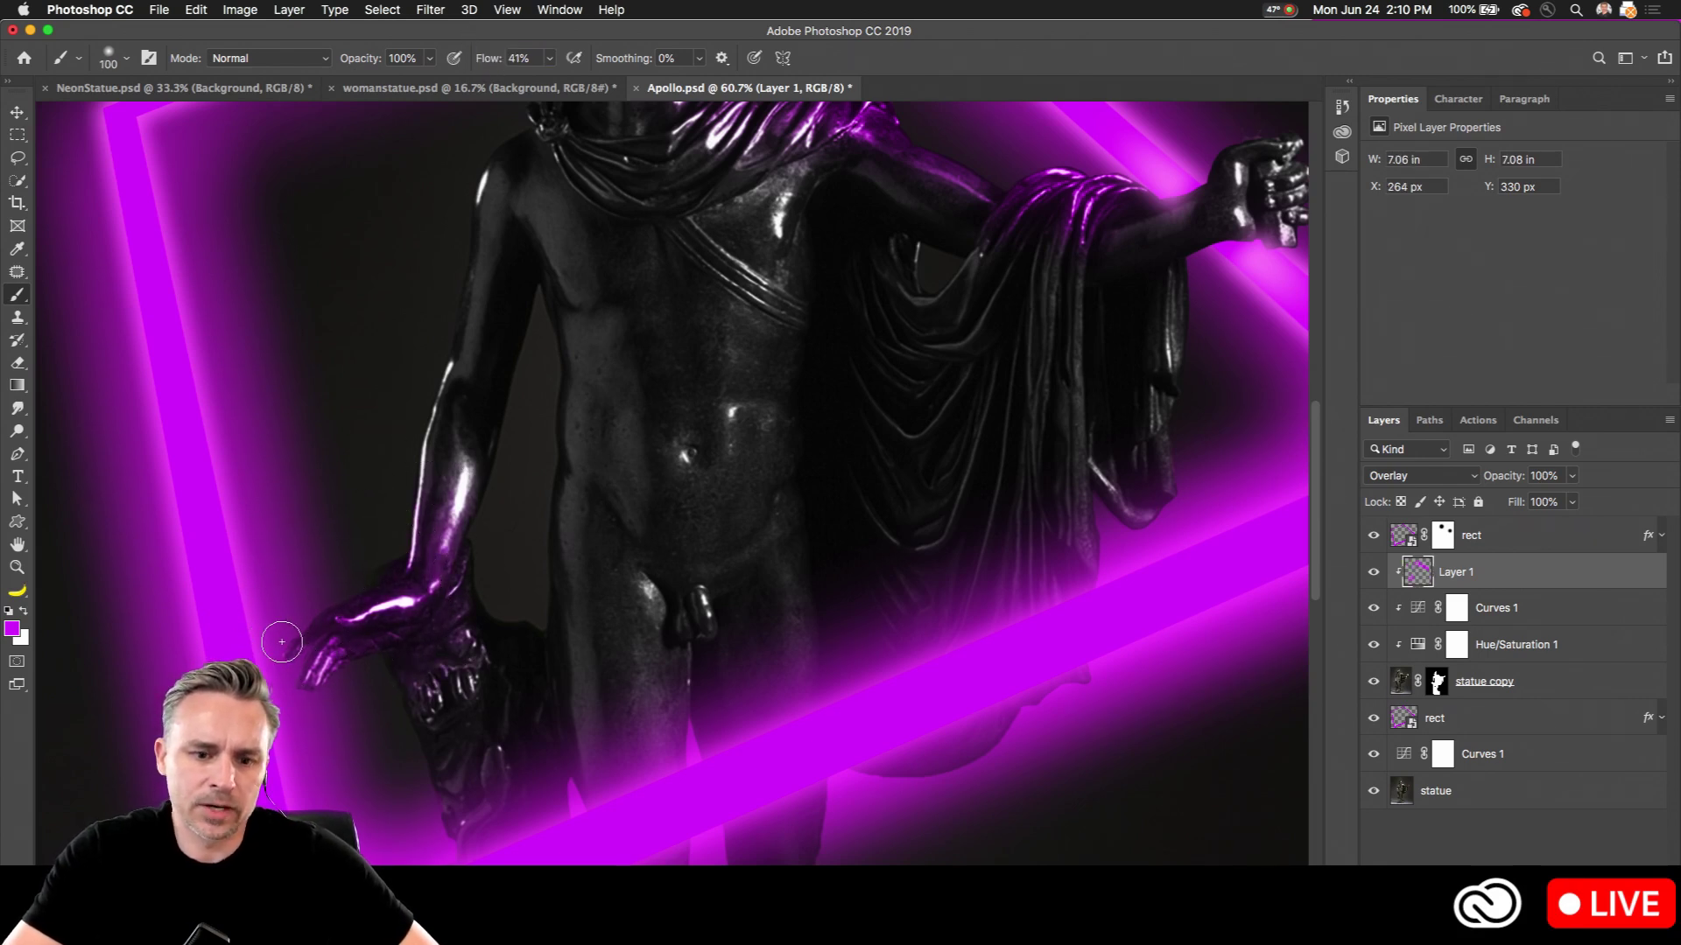
key("bracketright")
key("bracketright")
key("bracketright")
key("bracketright")
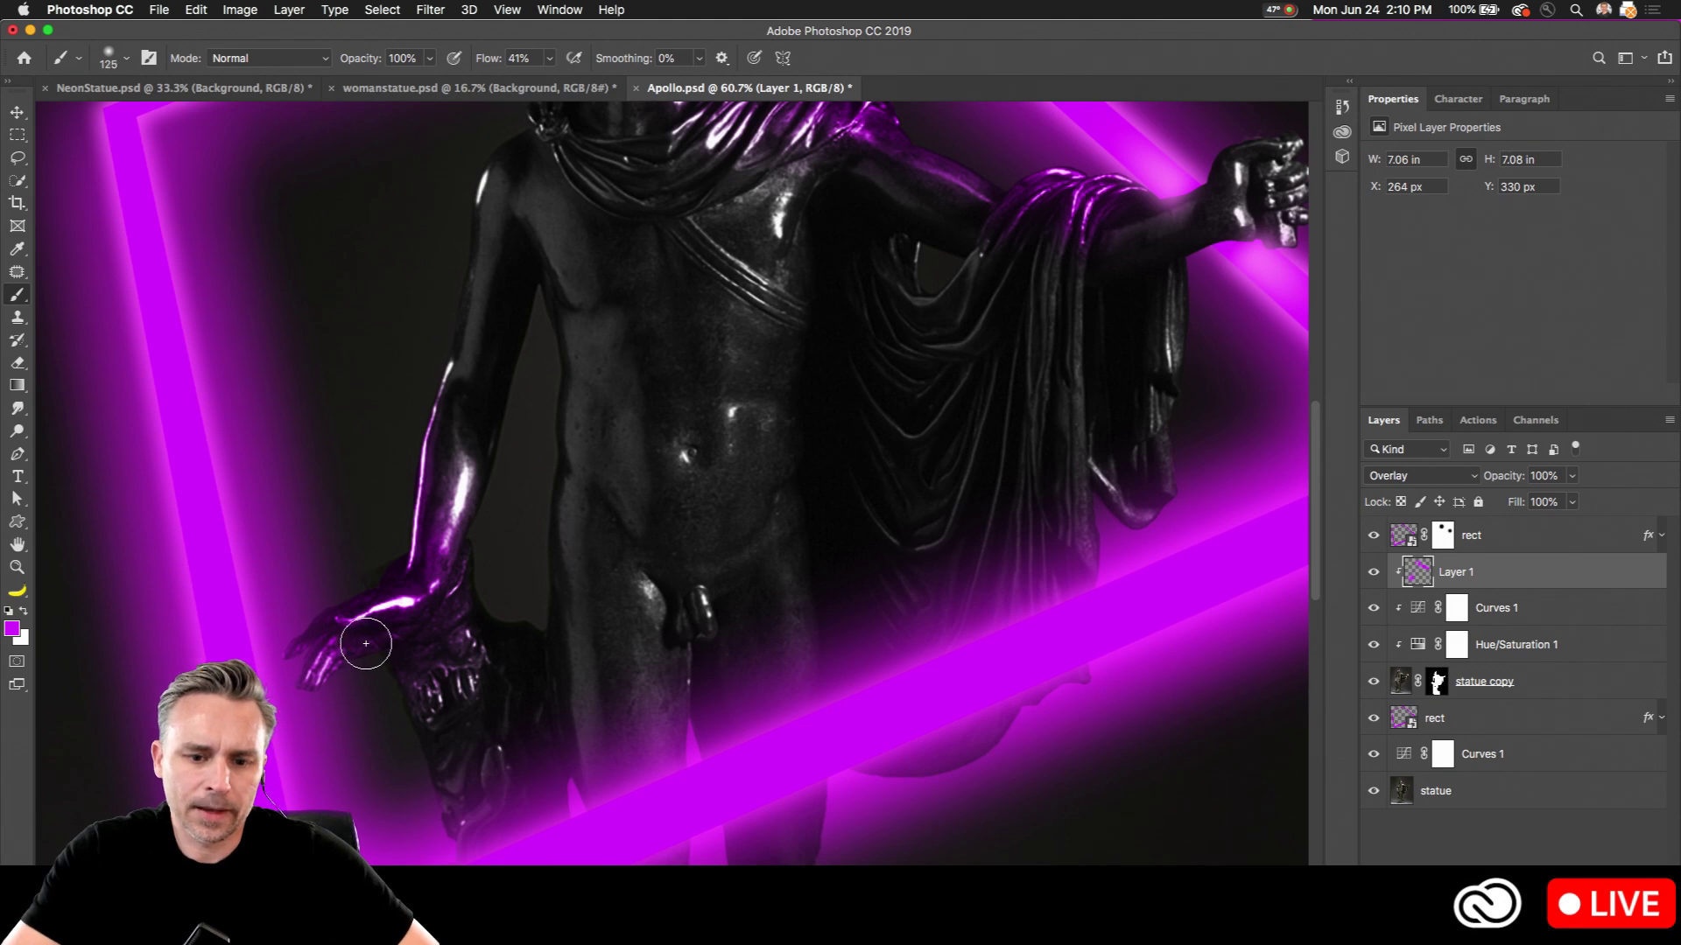
Step: Paint broad purple light over the statue's hips and upper thighs, enlarging the brush to 700 px
key("bracketright")
key("bracketright")
mouse_move(517, 788)
left_mouse_down()
mouse_move(600, 581)
mouse_move(543, 551)
mouse_move(606, 669)
left_mouse_up()
key("bracketright")
key("bracketright")
key("bracketright")
key("bracketright")
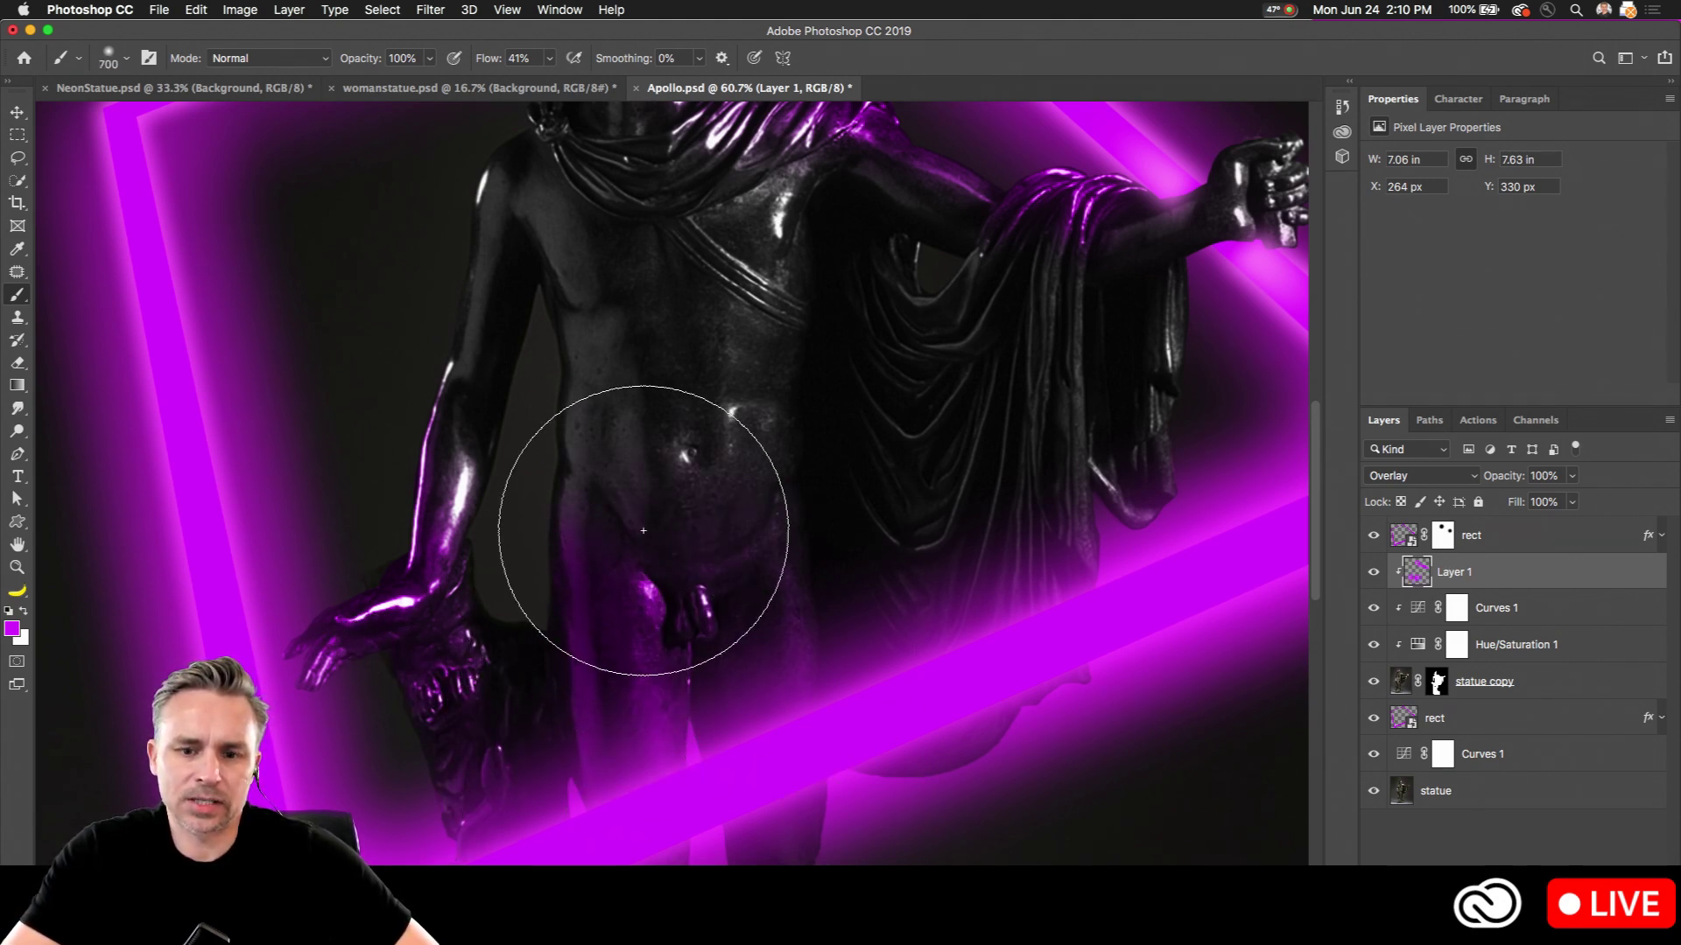
Step: Preview other blending modes on Layer 1 and keep it set to Overlay
left_click(387, 520)
scroll(364, 458, "down", 5)
left_click_drag(402, 415, 330, 592)
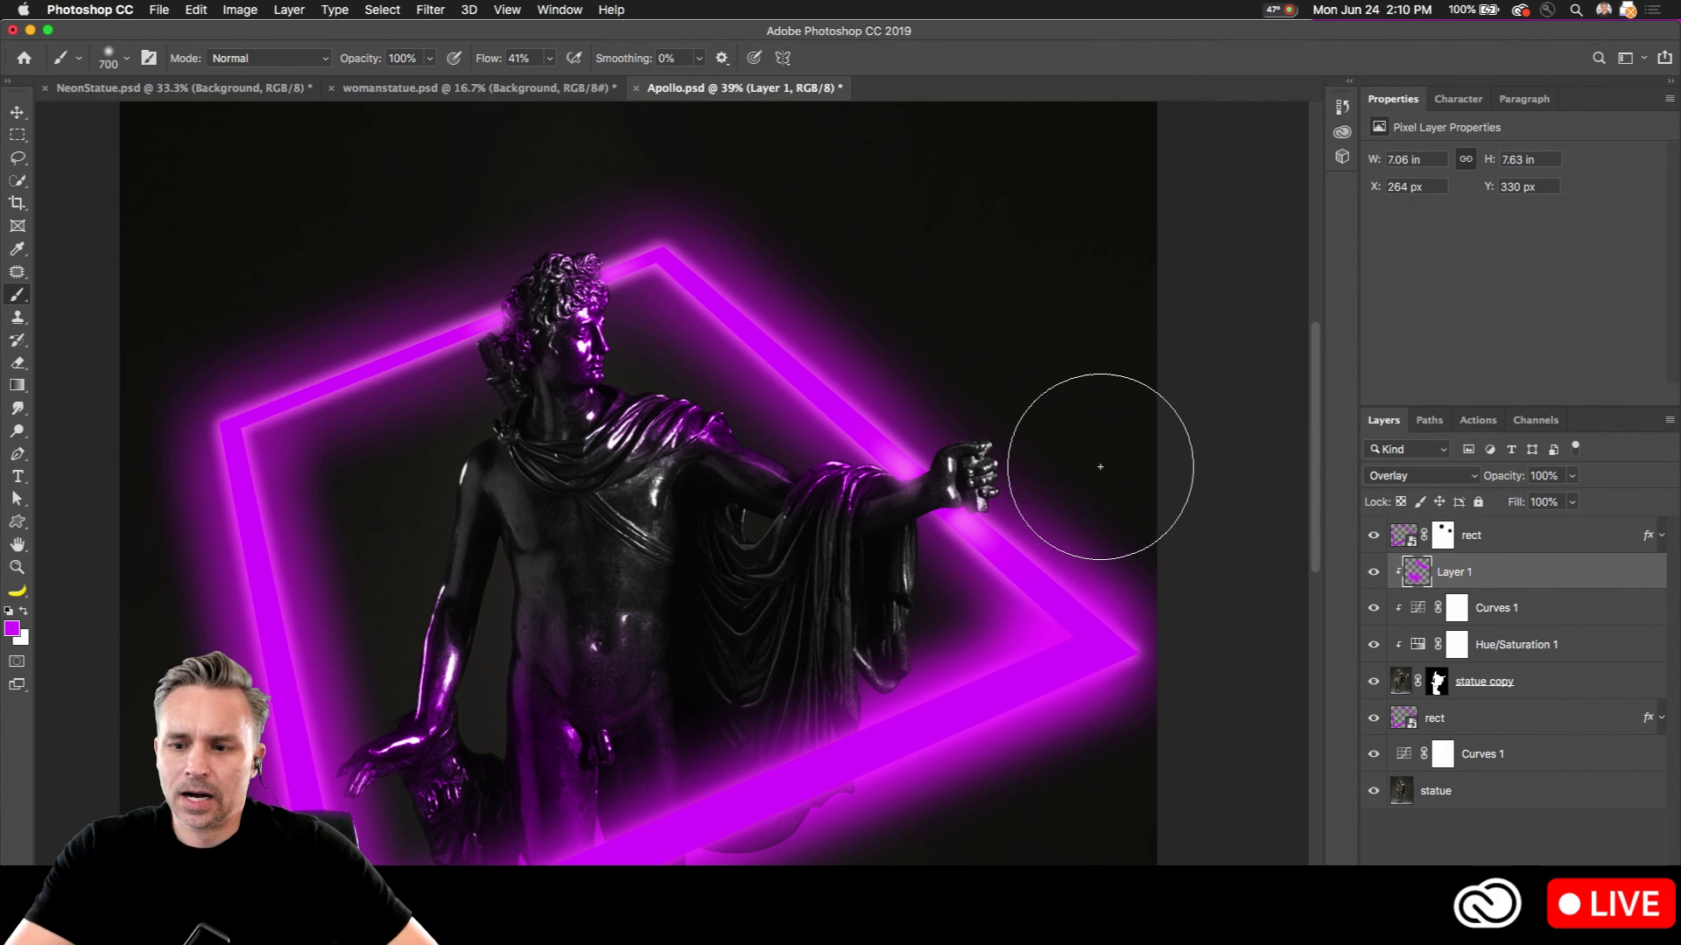
left_click(1458, 477)
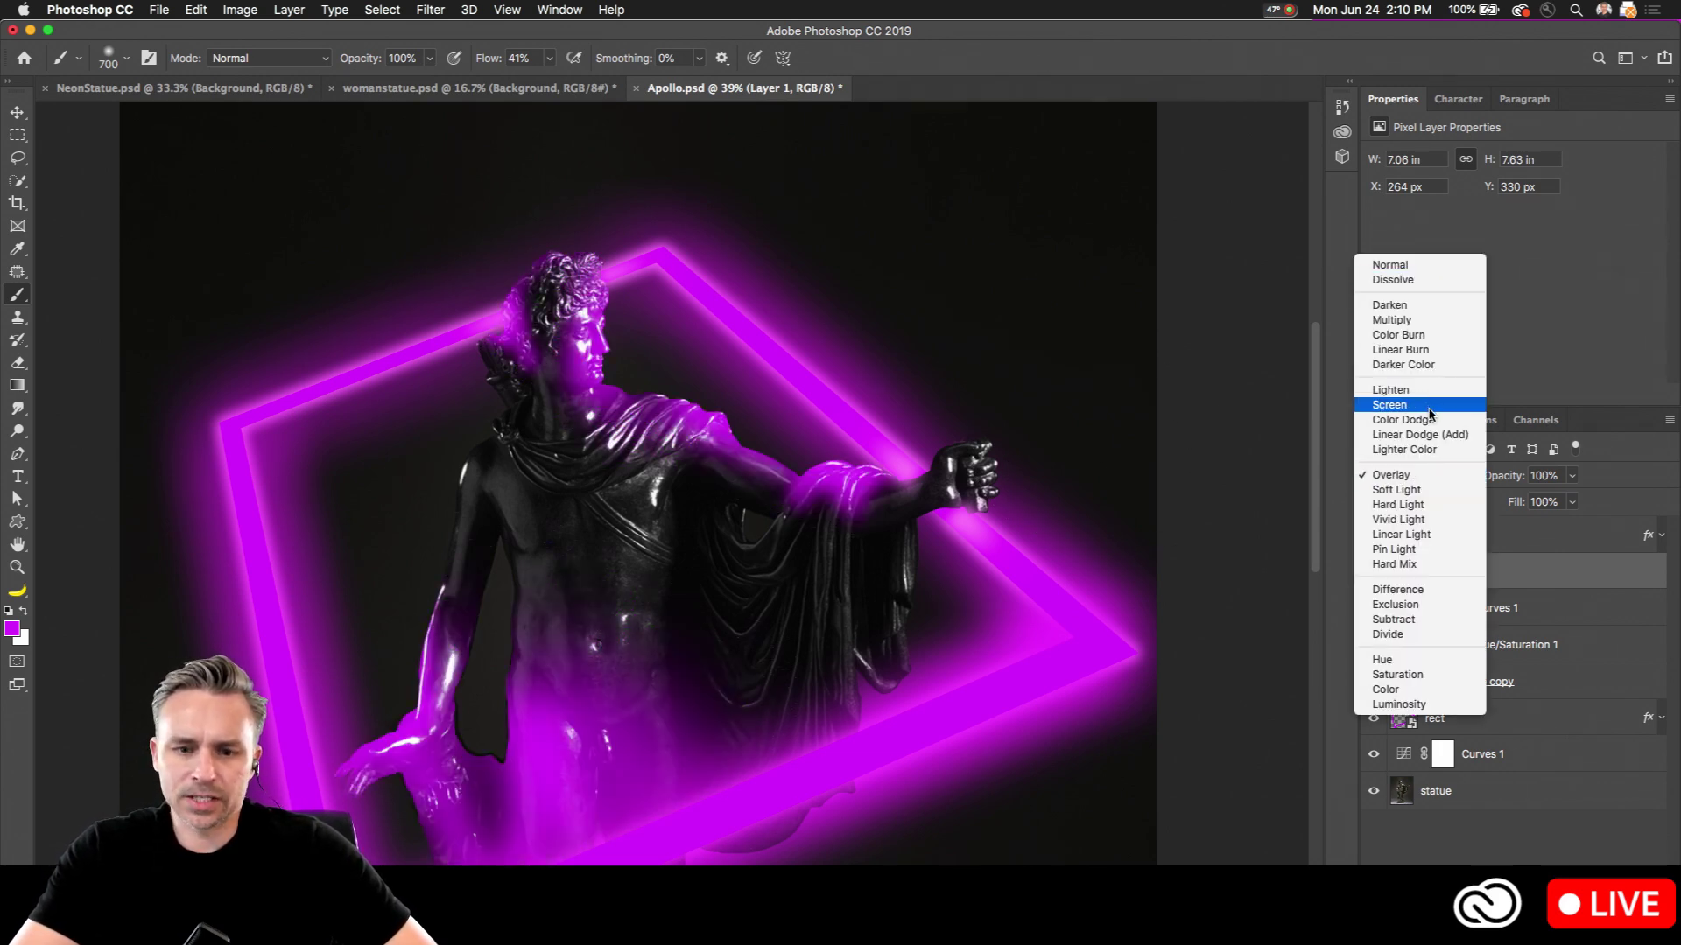
left_click(1445, 477)
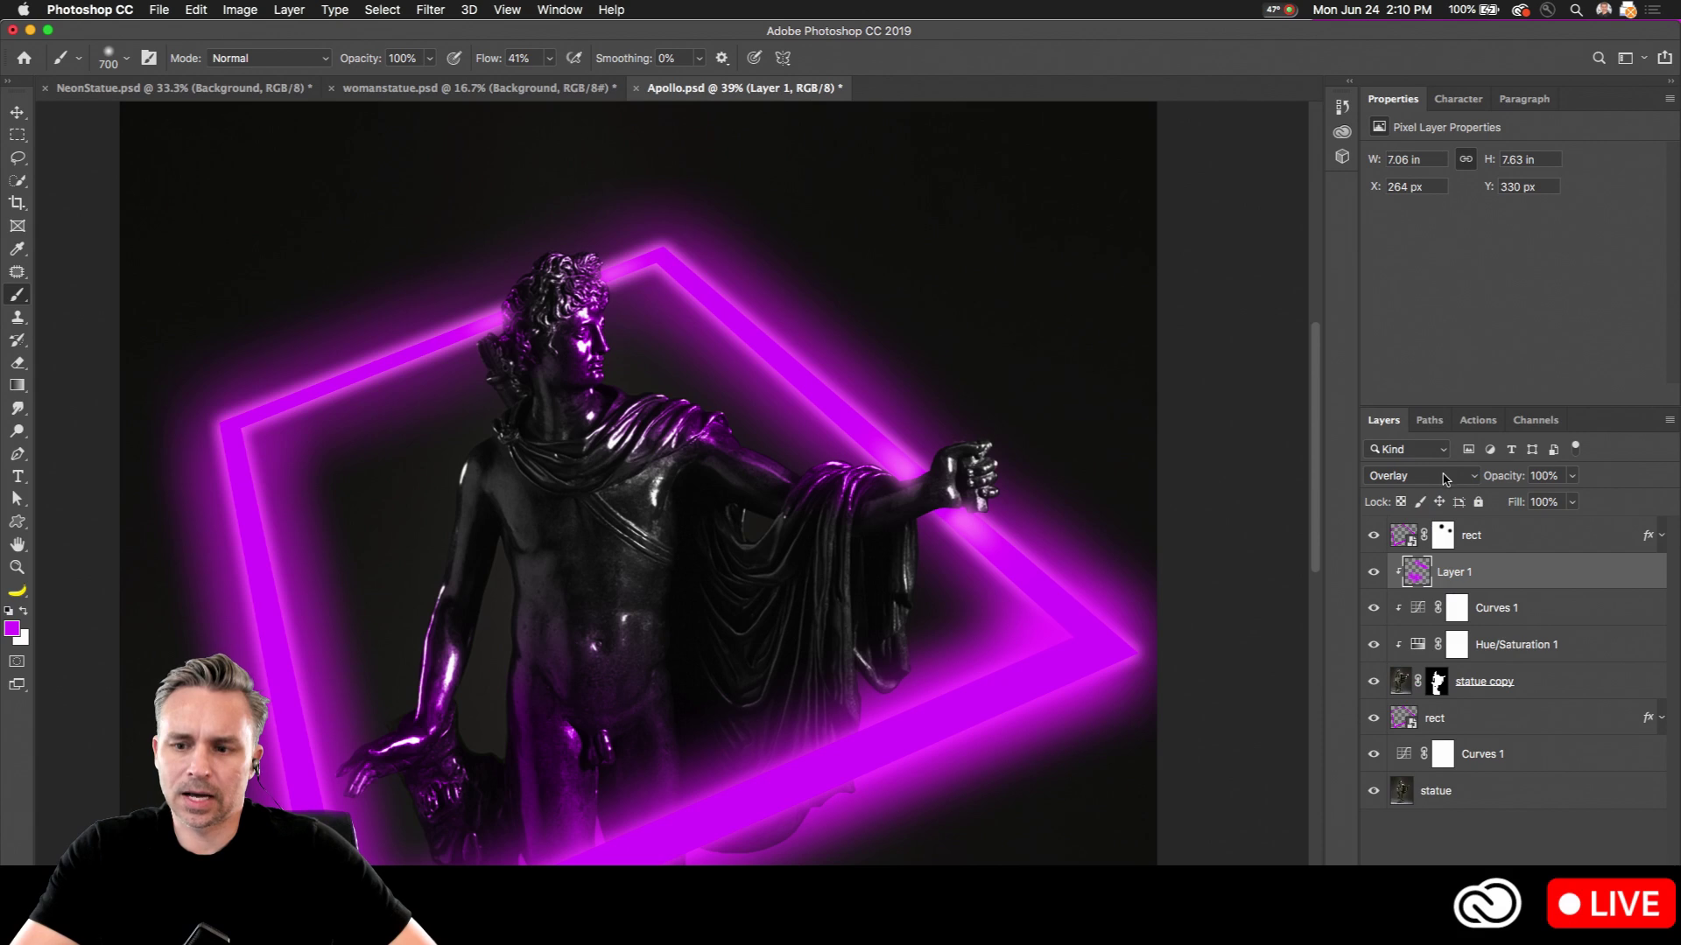
left_click(1445, 479)
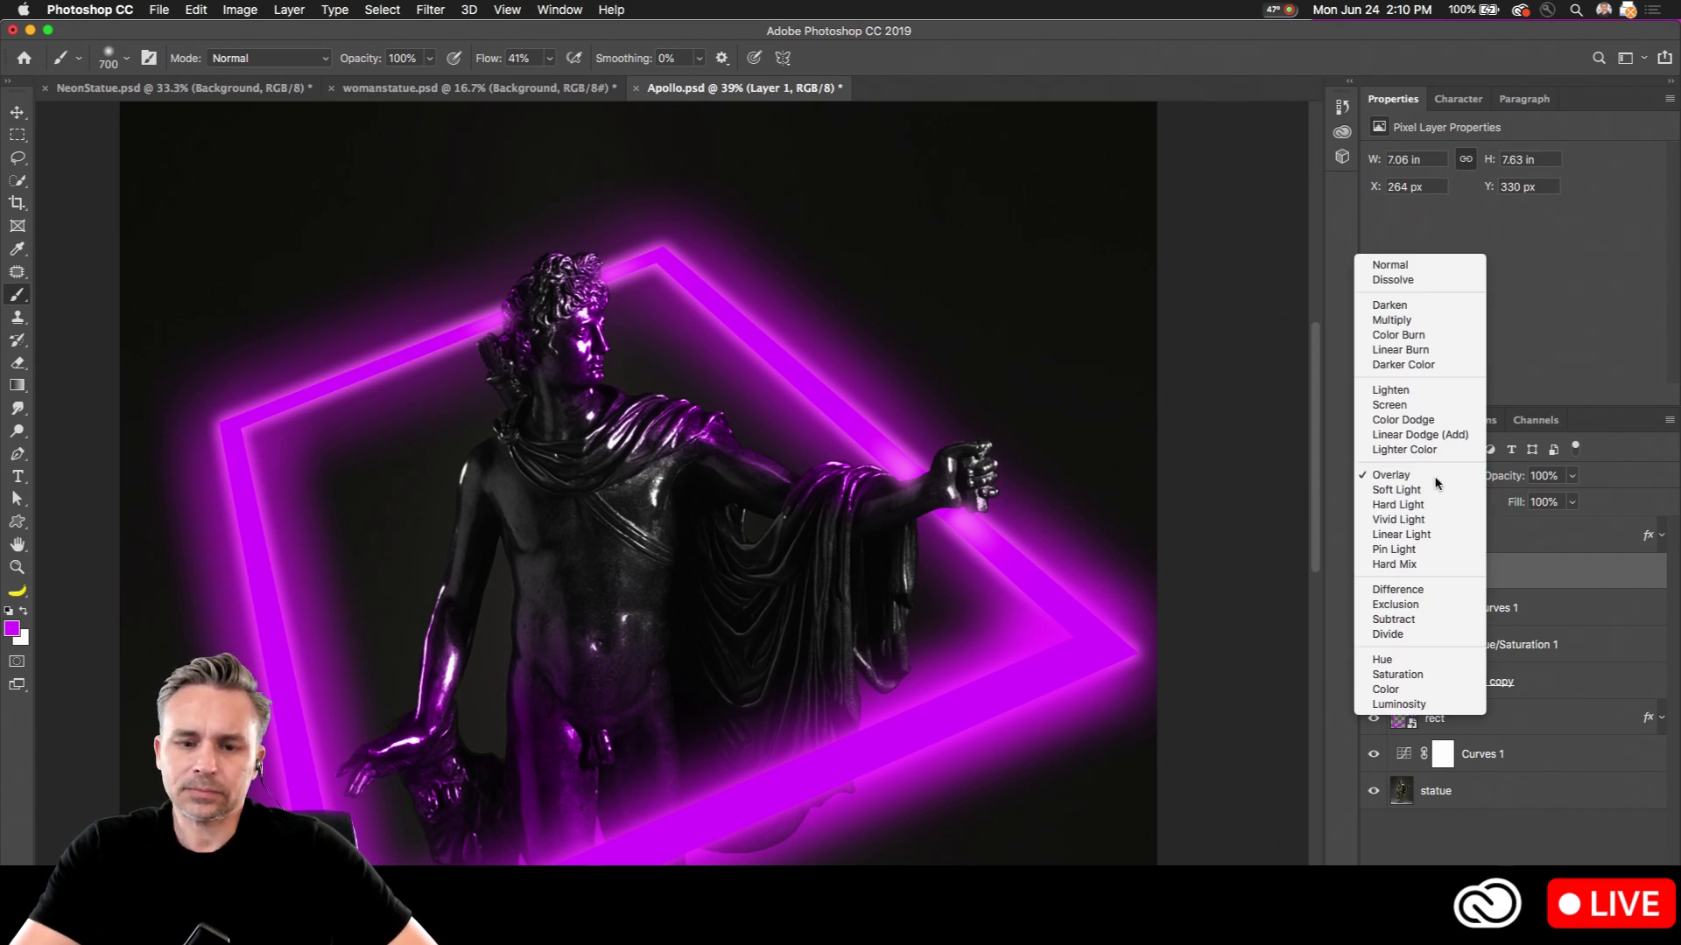
left_click(1449, 479)
Step: Paint purple over the top of the hair, and along the outer drapery hanging below the outstretched arm with a 90 px brush
left_click(572, 245)
key("bracketleft")
key("bracketleft")
key("bracketleft")
key("bracketleft")
key("bracketleft")
key("bracketleft")
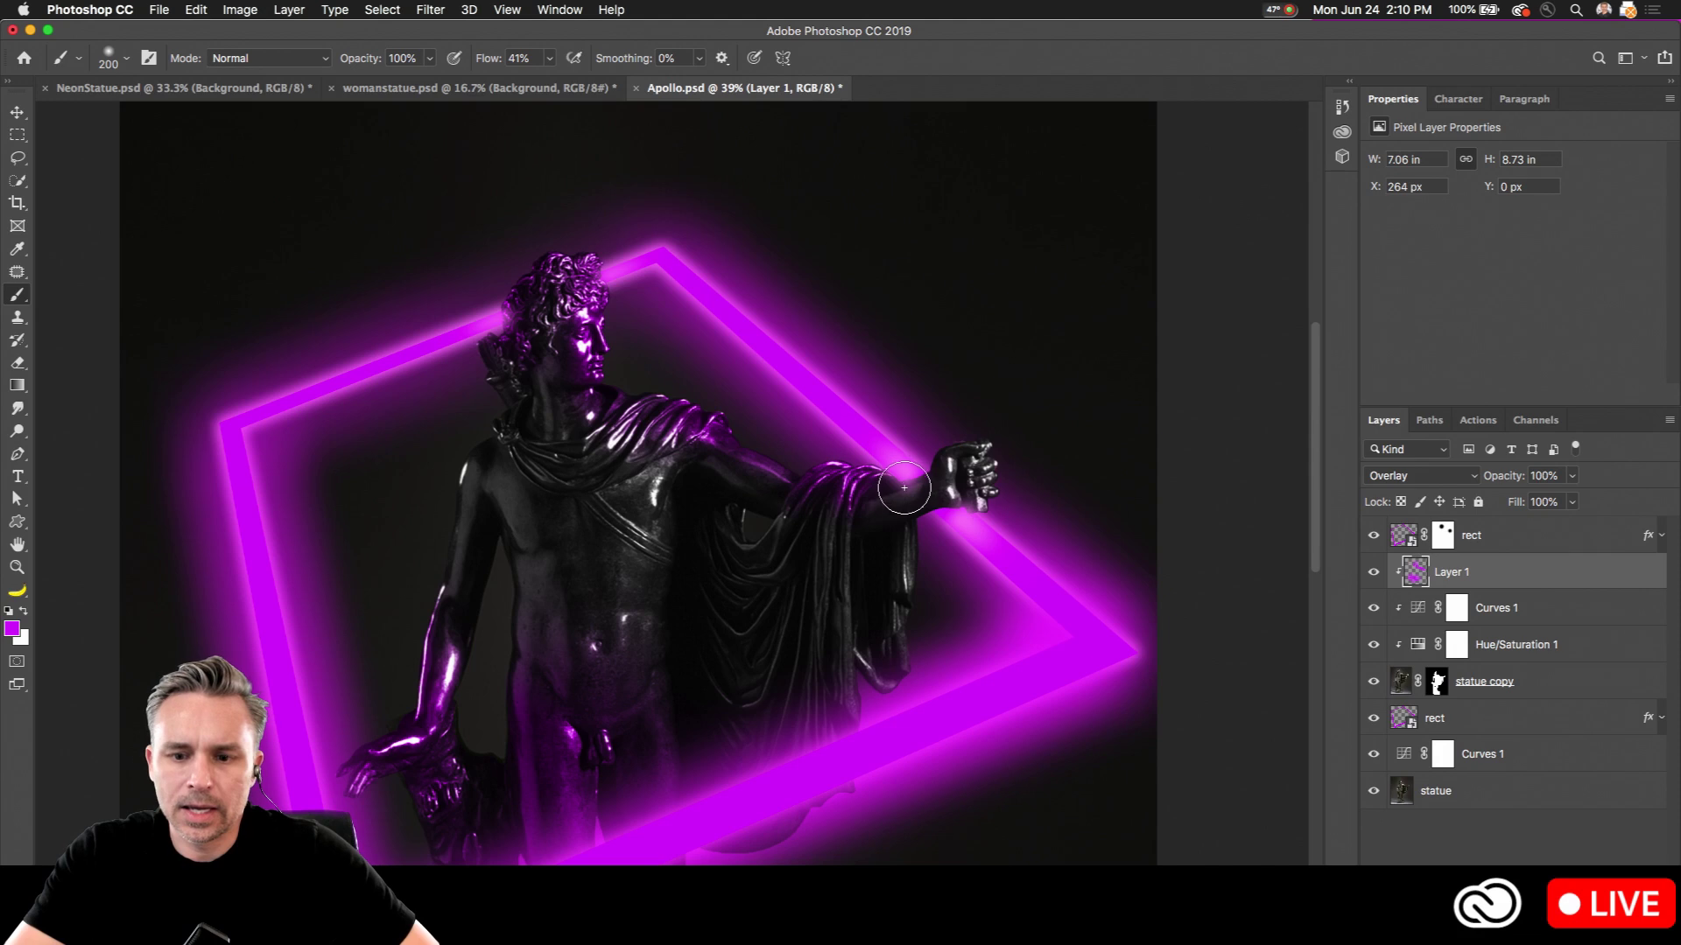
key("bracketleft")
key("bracketleft")
mouse_move(923, 524)
left_mouse_down()
mouse_move(903, 635)
mouse_move(890, 536)
mouse_move(915, 520)
mouse_move(880, 534)
mouse_move(905, 632)
mouse_move(837, 463)
mouse_move(711, 428)
mouse_move(605, 370)
mouse_move(555, 378)
mouse_move(596, 391)
mouse_move(576, 343)
mouse_move(567, 405)
mouse_move(651, 413)
left_mouse_up()
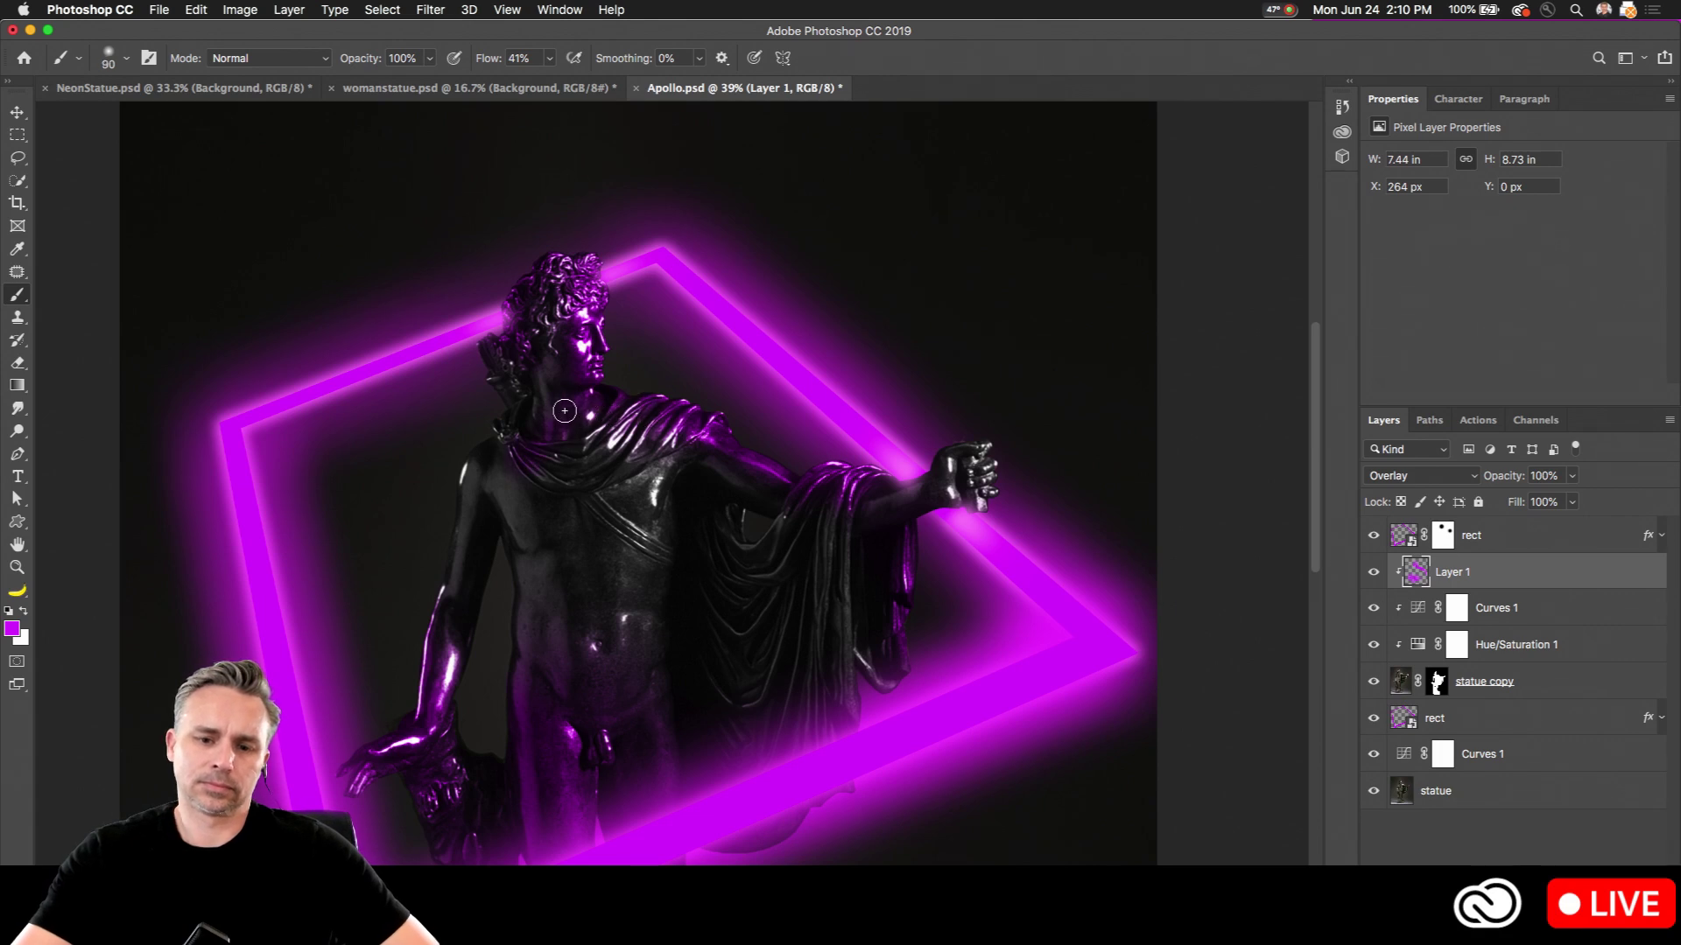
Step: Paint purple light onto the neck and the chest drapery folds with a 60 px brush
scroll(591, 405, "up", 6)
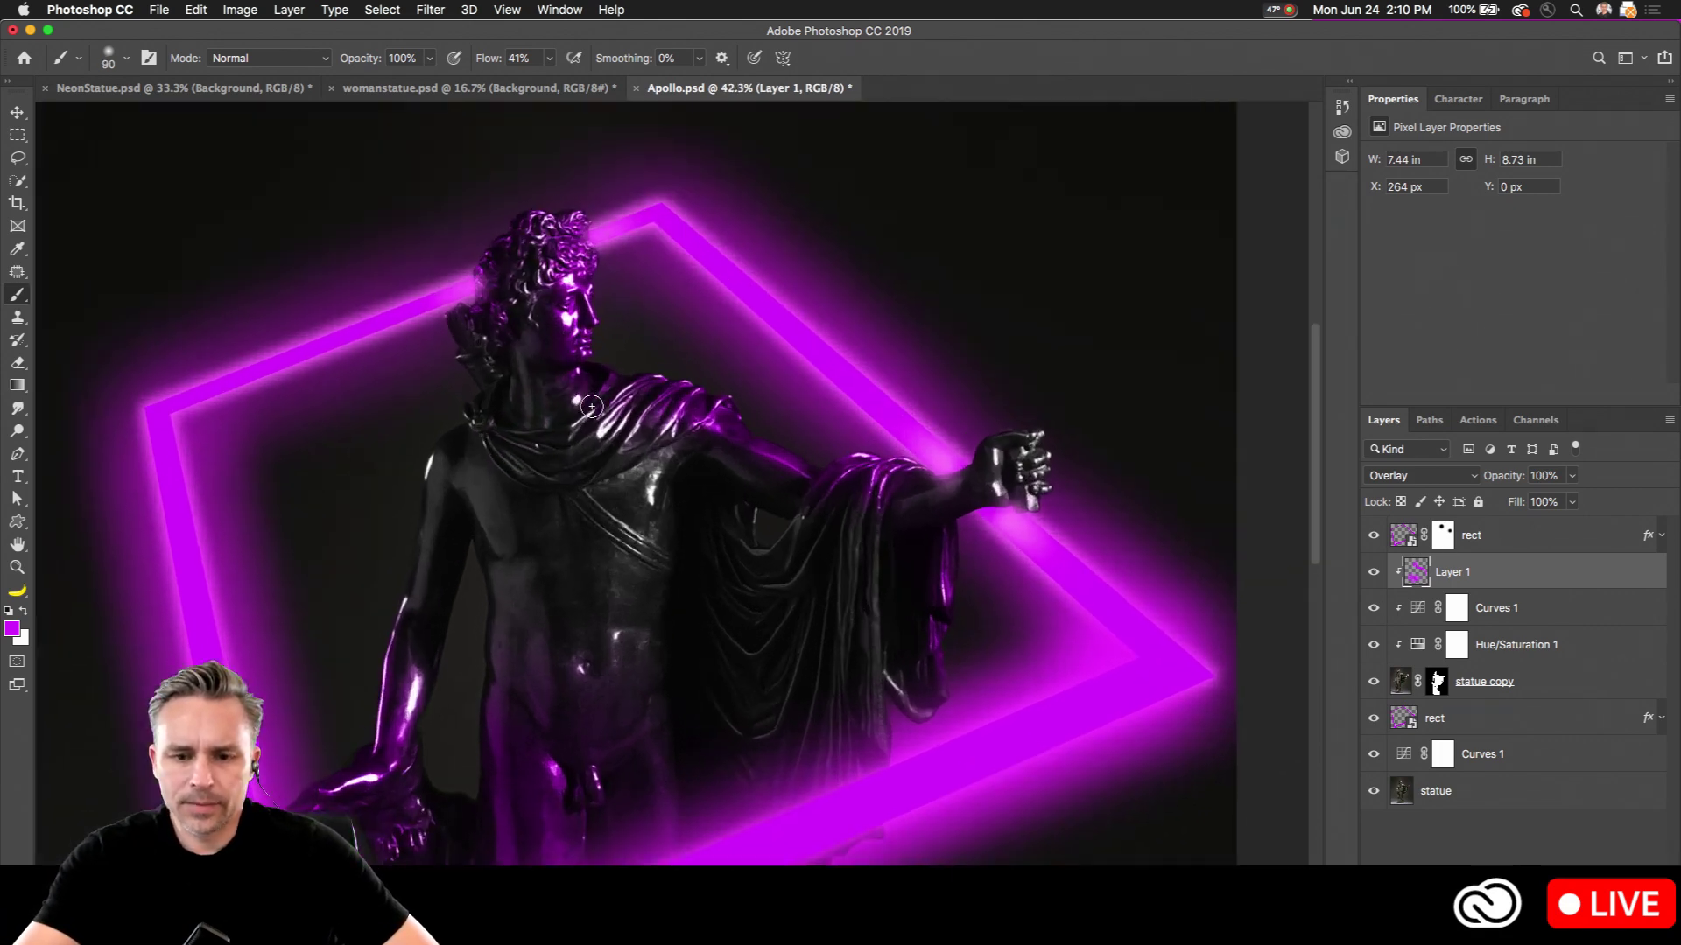
key("bracketleft")
key("bracketleft")
key("bracketleft")
mouse_move(588, 309)
left_mouse_down()
mouse_move(511, 355)
mouse_move(438, 363)
mouse_move(639, 327)
mouse_move(554, 381)
mouse_move(632, 329)
mouse_move(534, 430)
left_mouse_up()
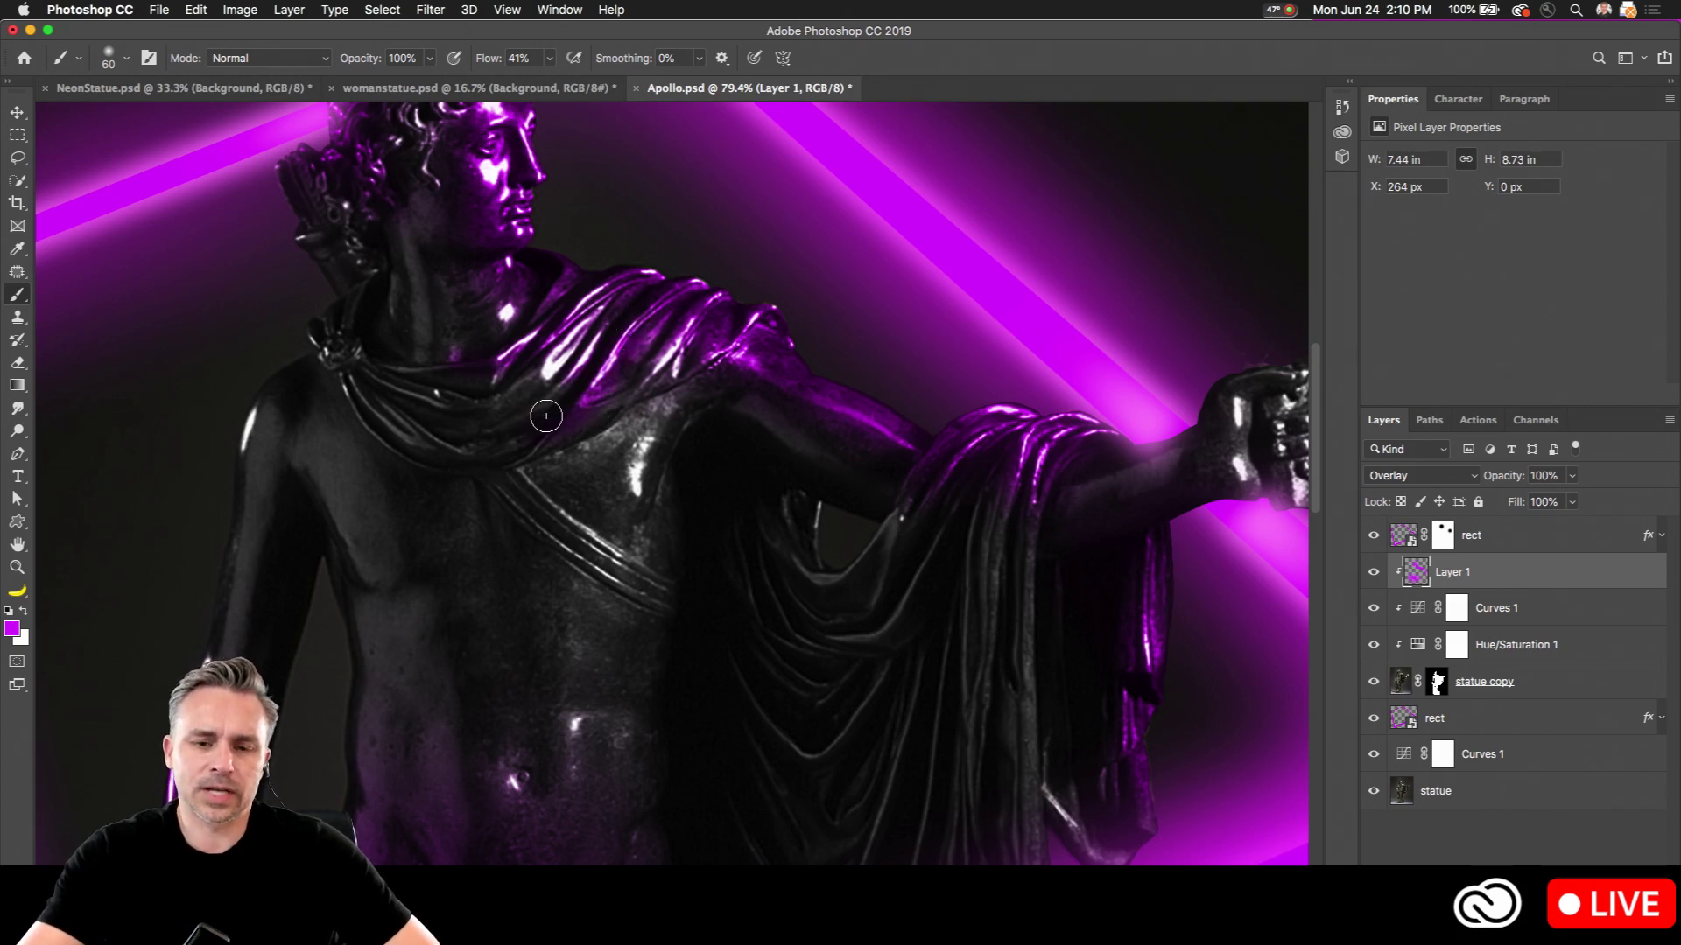
Step: Create a new layer above Layer 1 and clip it to the statue copy
scroll(535, 429, "down", 4)
scroll(528, 281, "down", 2)
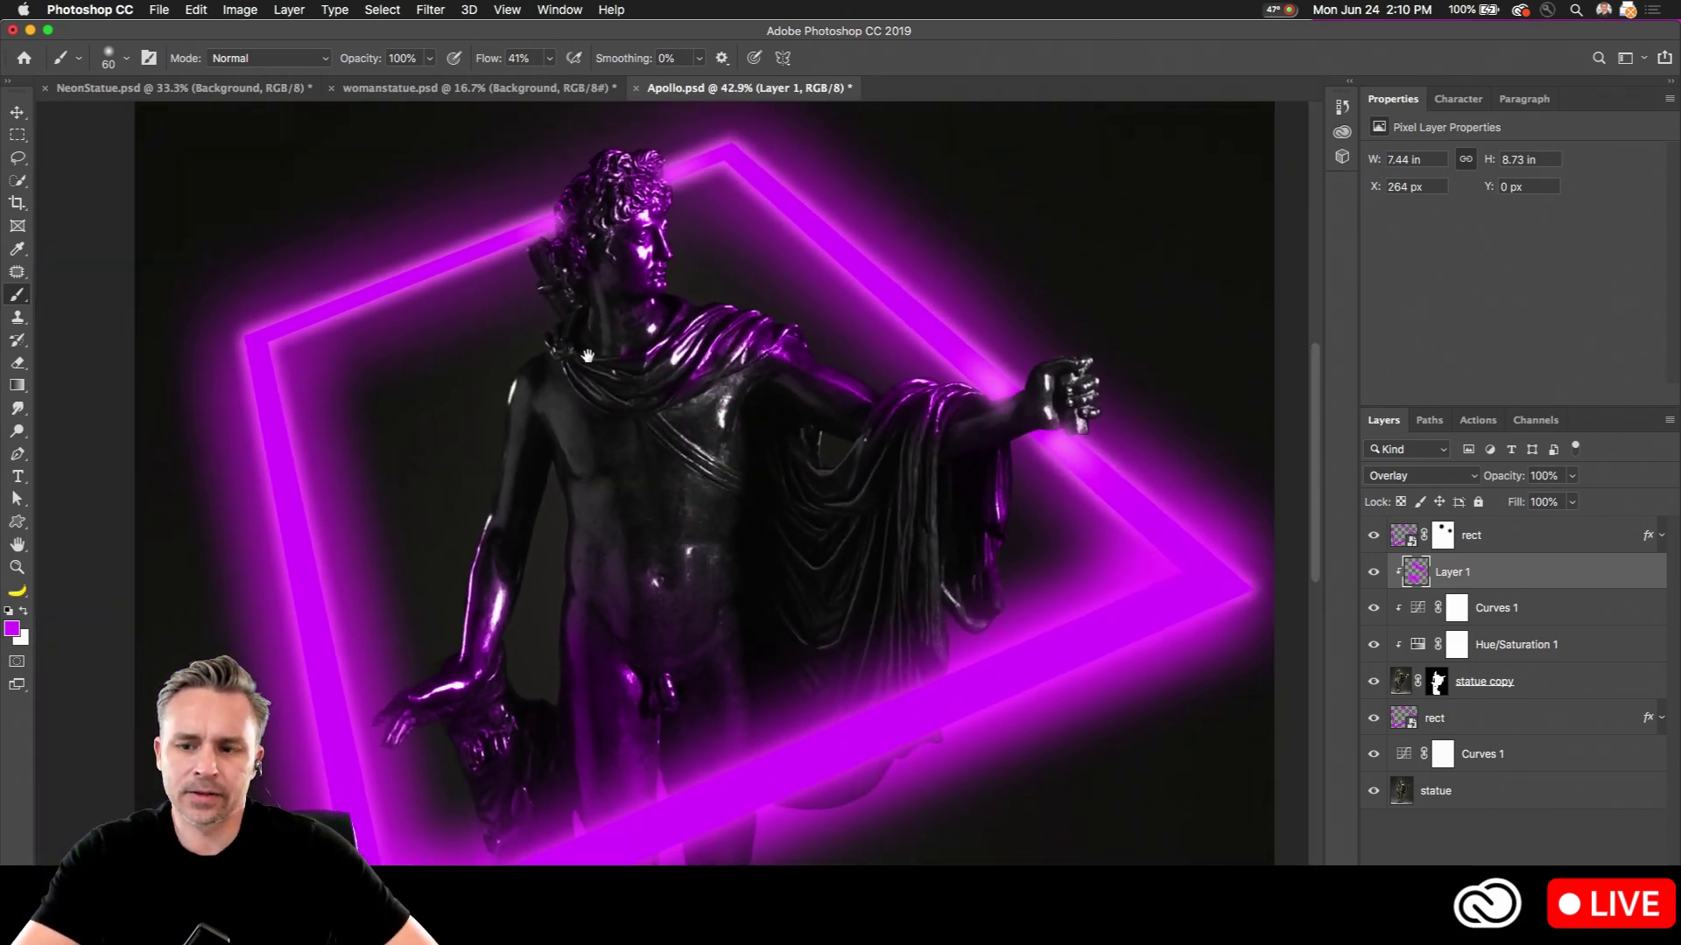
key("super+shift+alt+n")
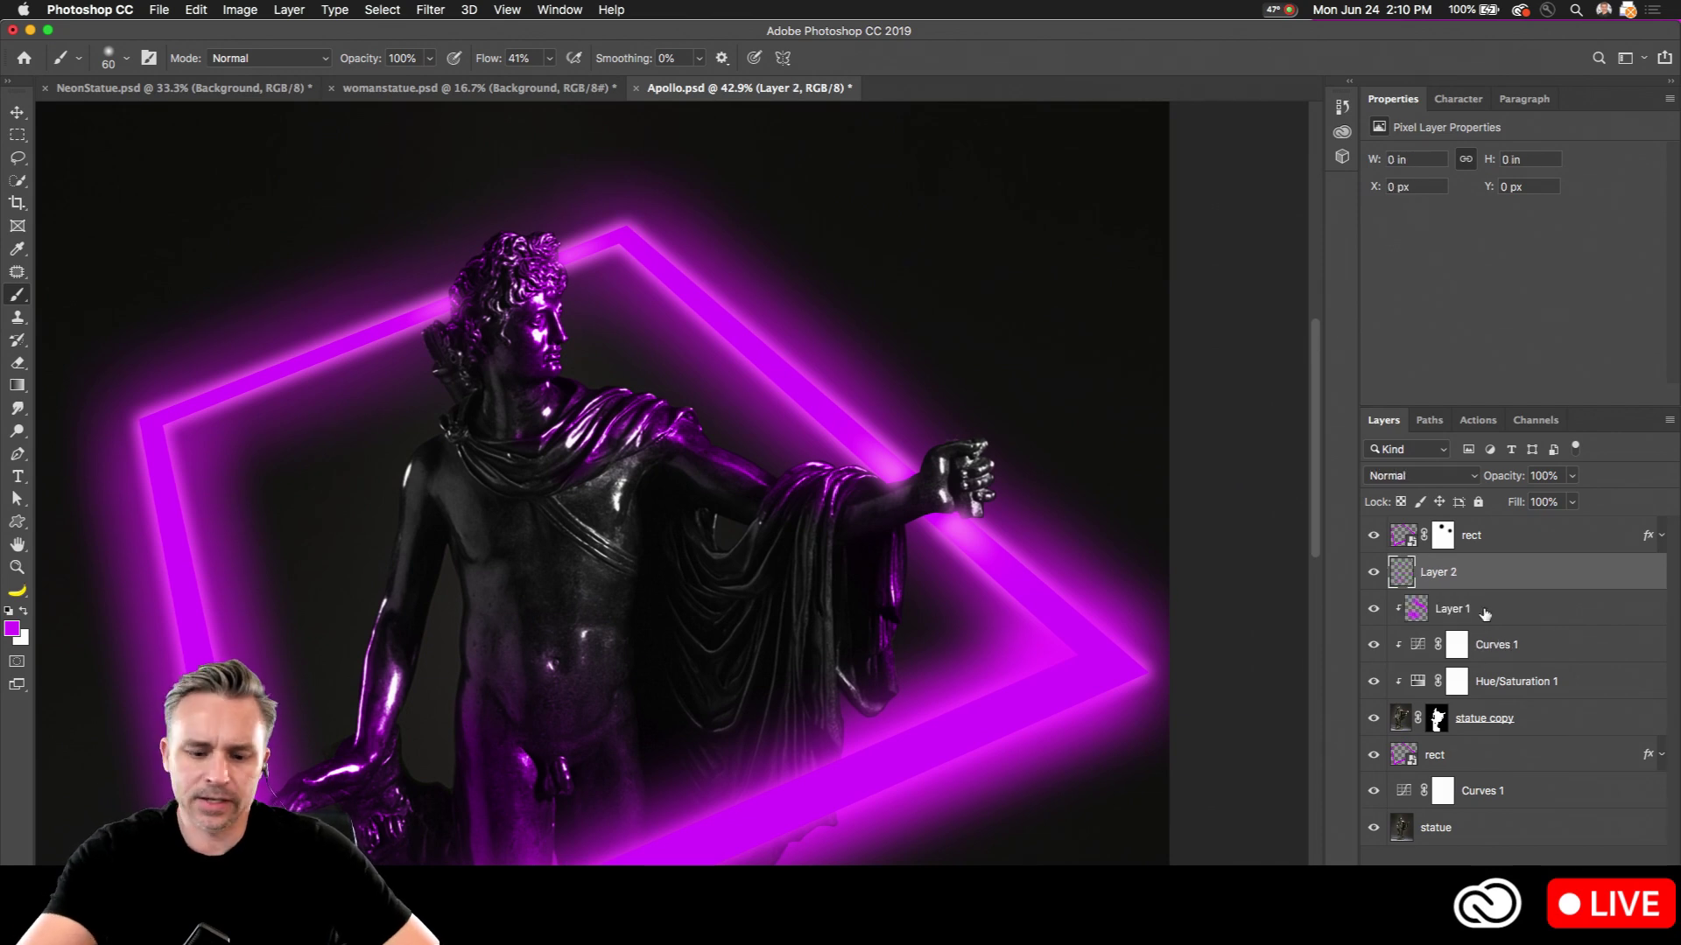
left_click(1517, 583, "alt")
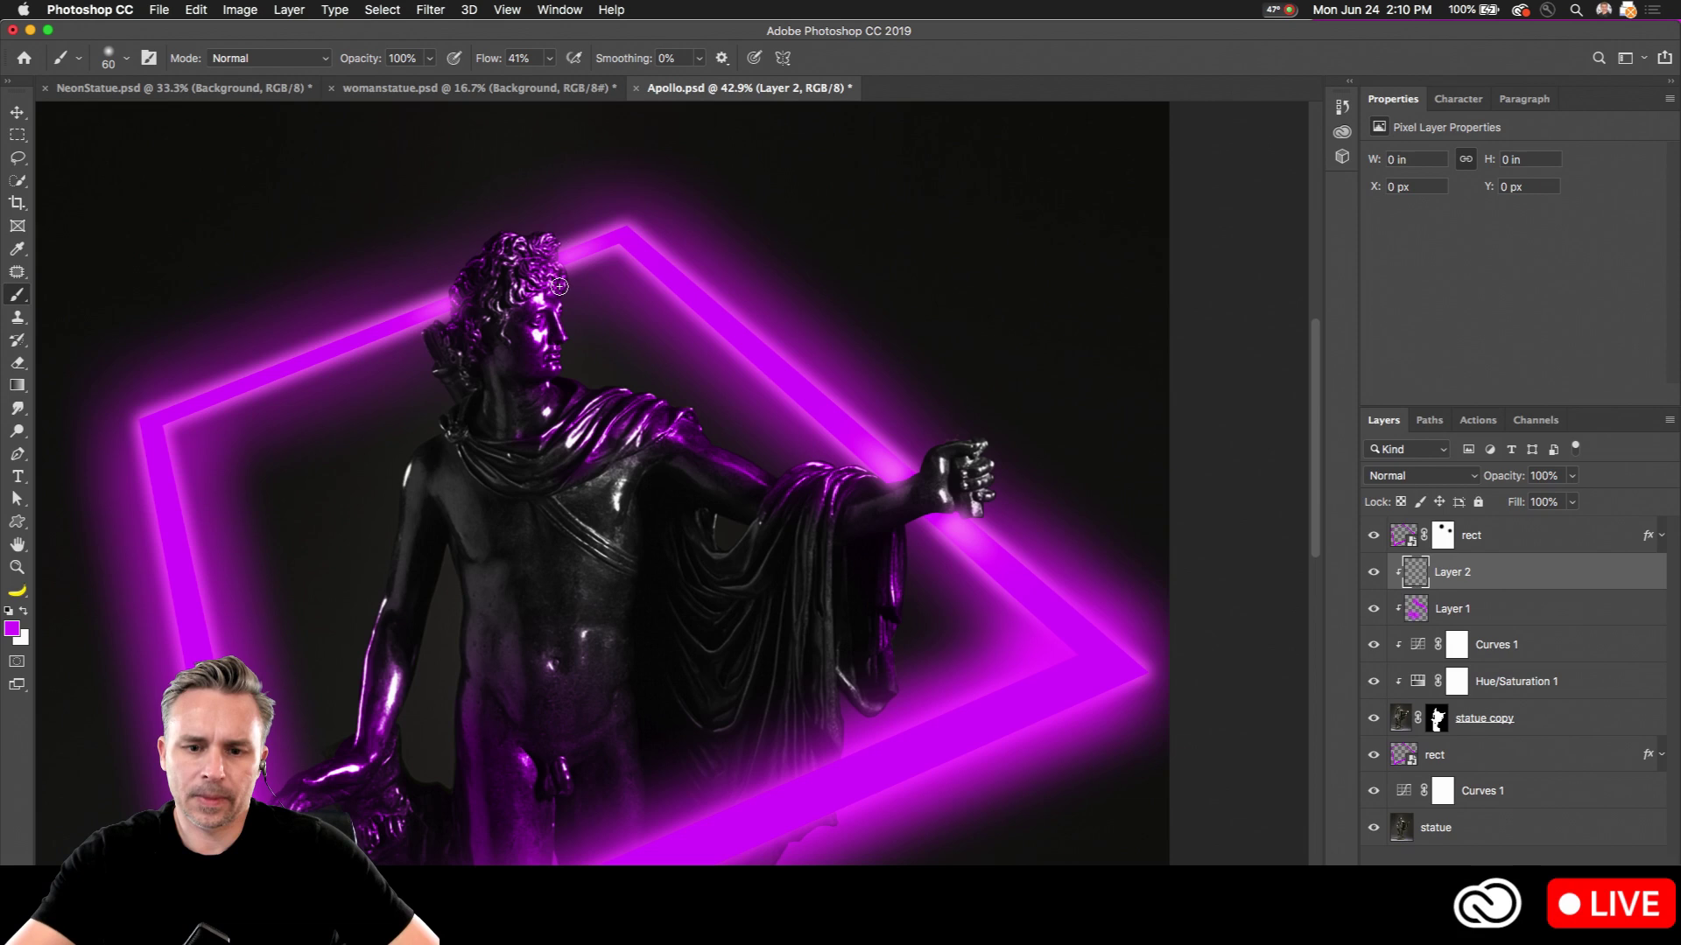
Step: Paint faint purple on Layer 2 over the face, shoulder, draped arm and lowered hand at 11% brush flow
key("bracketright")
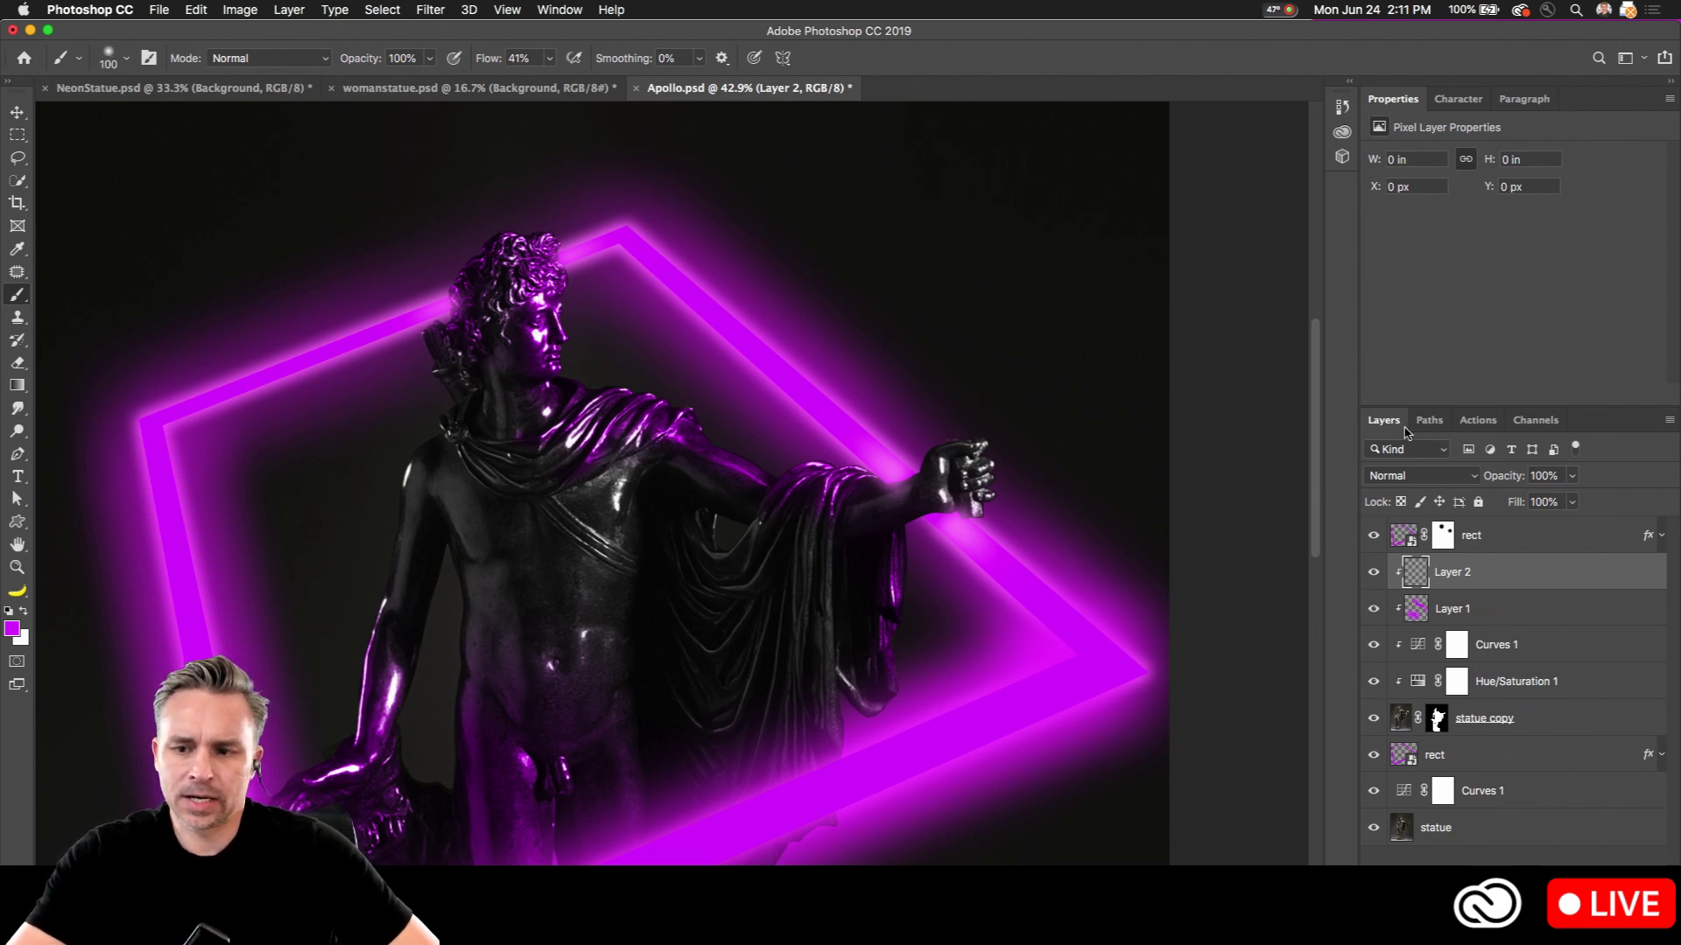
left_click_drag(476, 61, 453, 61)
key("bracketright")
key("bracketright")
mouse_move(549, 299)
left_mouse_down()
mouse_move(570, 418)
mouse_move(539, 371)
mouse_move(520, 427)
mouse_move(488, 410)
mouse_move(547, 384)
mouse_move(450, 452)
mouse_move(642, 405)
mouse_move(632, 462)
mouse_move(581, 389)
mouse_move(719, 431)
mouse_move(683, 489)
mouse_move(663, 430)
mouse_move(691, 436)
mouse_move(377, 497)
mouse_move(511, 495)
mouse_move(700, 443)
mouse_move(777, 534)
left_mouse_up()
key("bracketleft")
key("bracketleft")
mouse_move(820, 482)
left_mouse_down()
mouse_move(838, 508)
mouse_move(731, 545)
left_mouse_up()
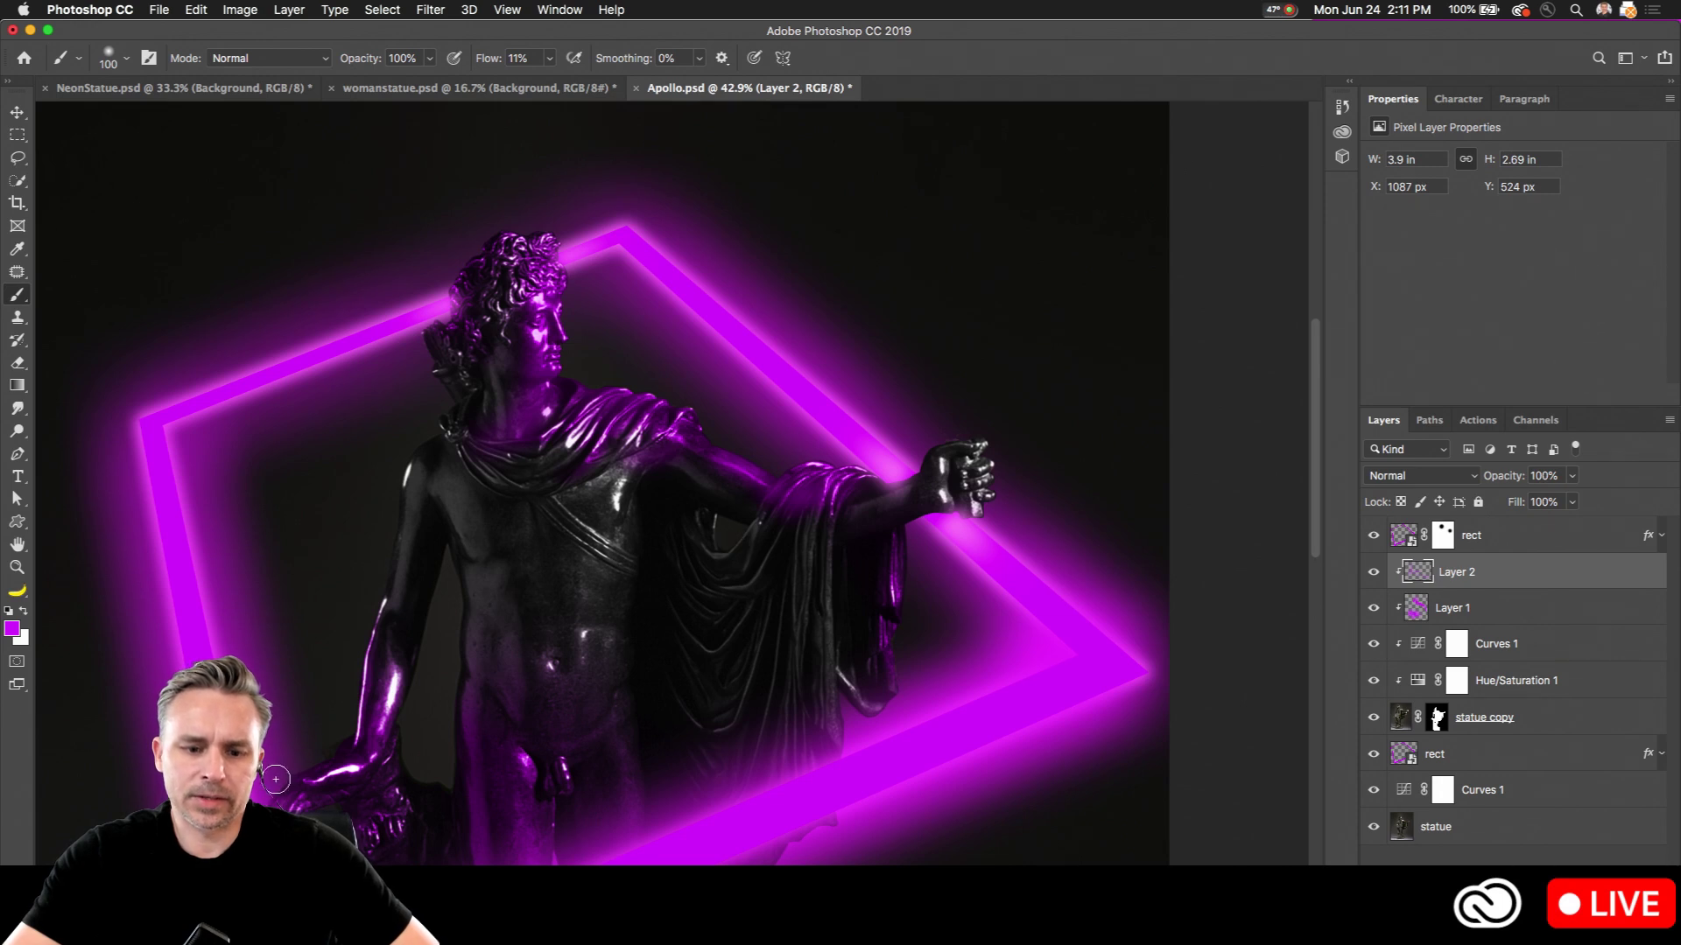
left_click_drag(286, 806, 350, 774)
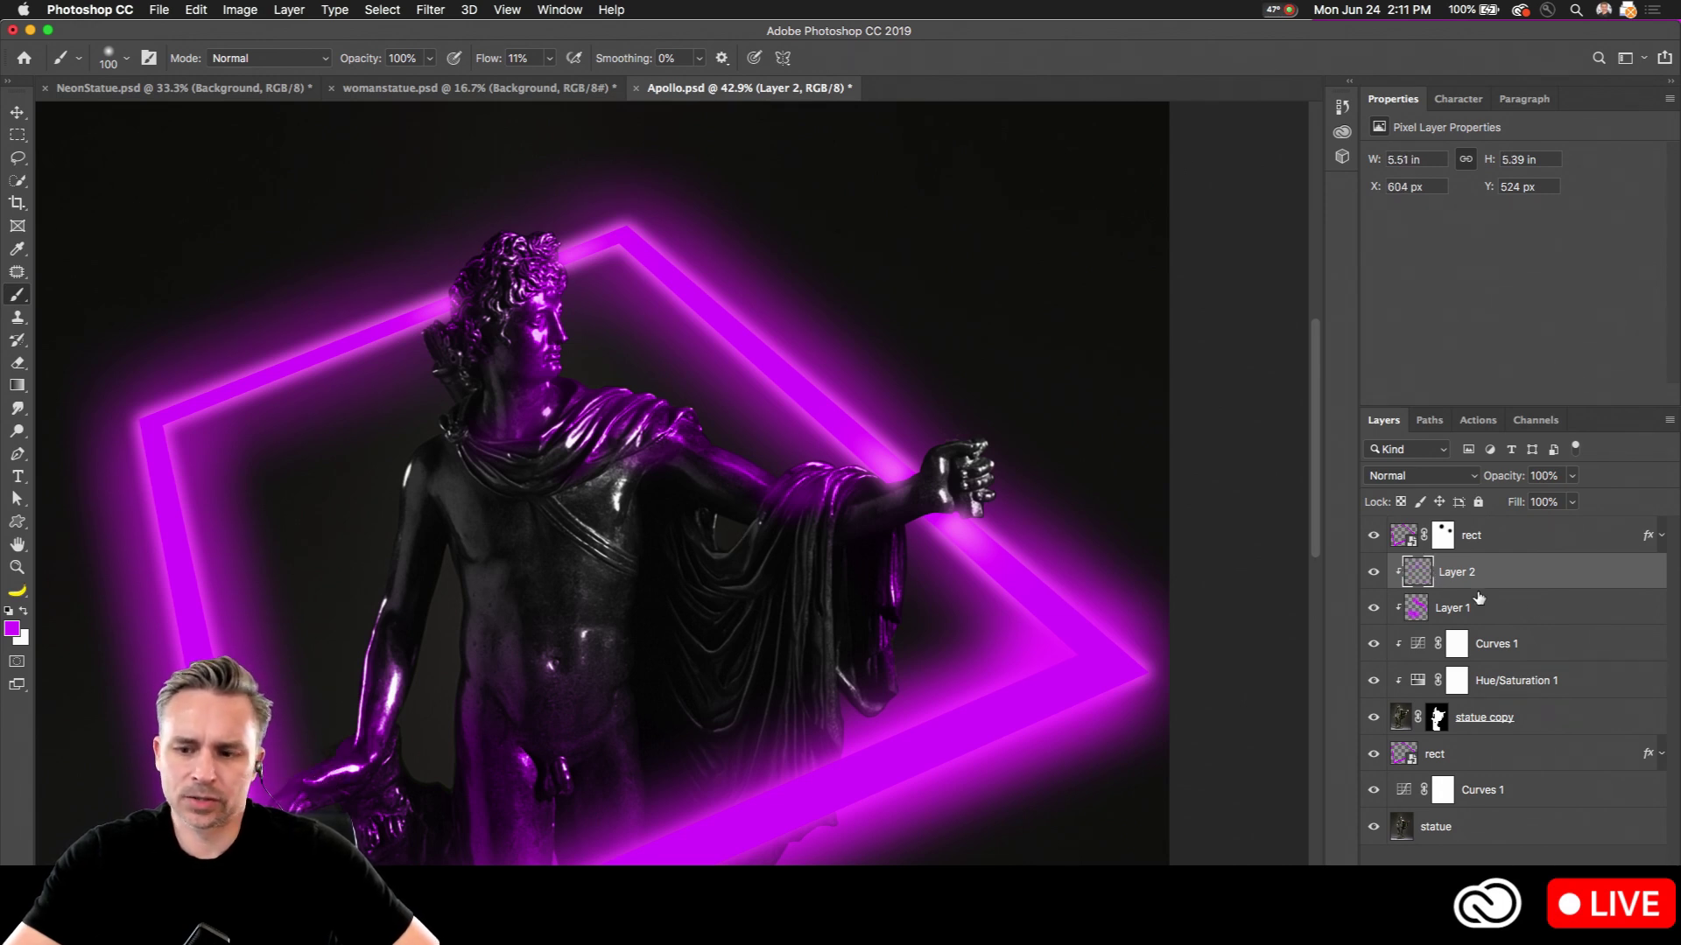
Step: Preview other blending modes on Layer 2 while keeping Normal, and release and restore its clipping
left_click(1421, 476)
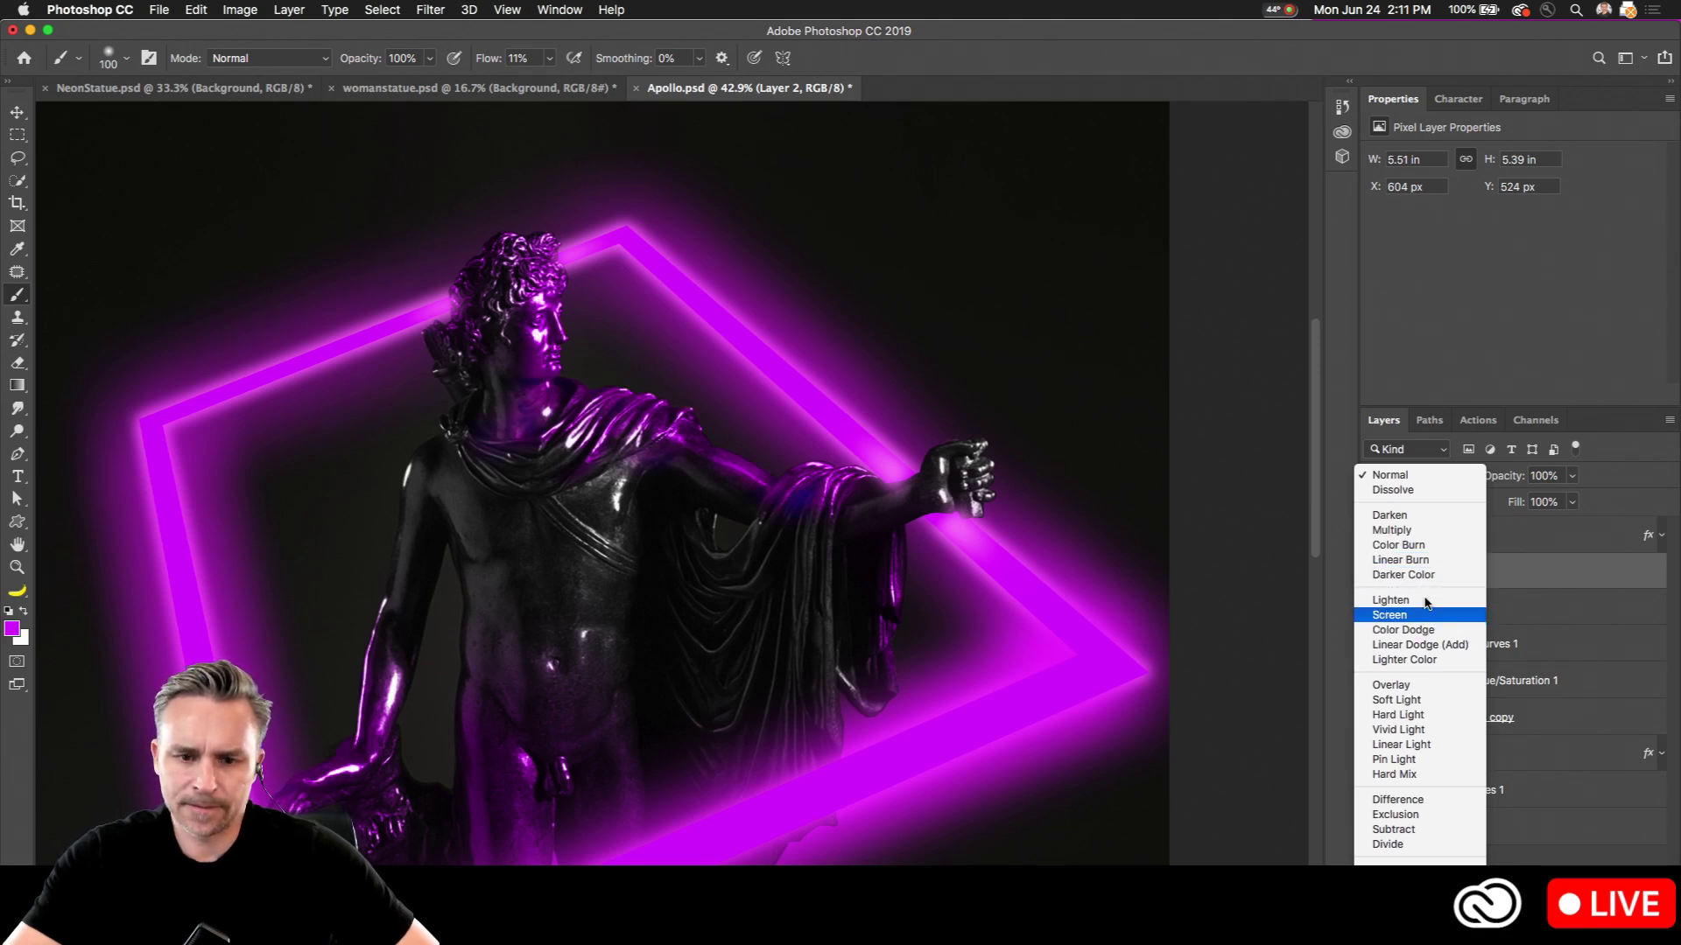
left_click(1418, 477)
key("bracketright")
key("bracketright")
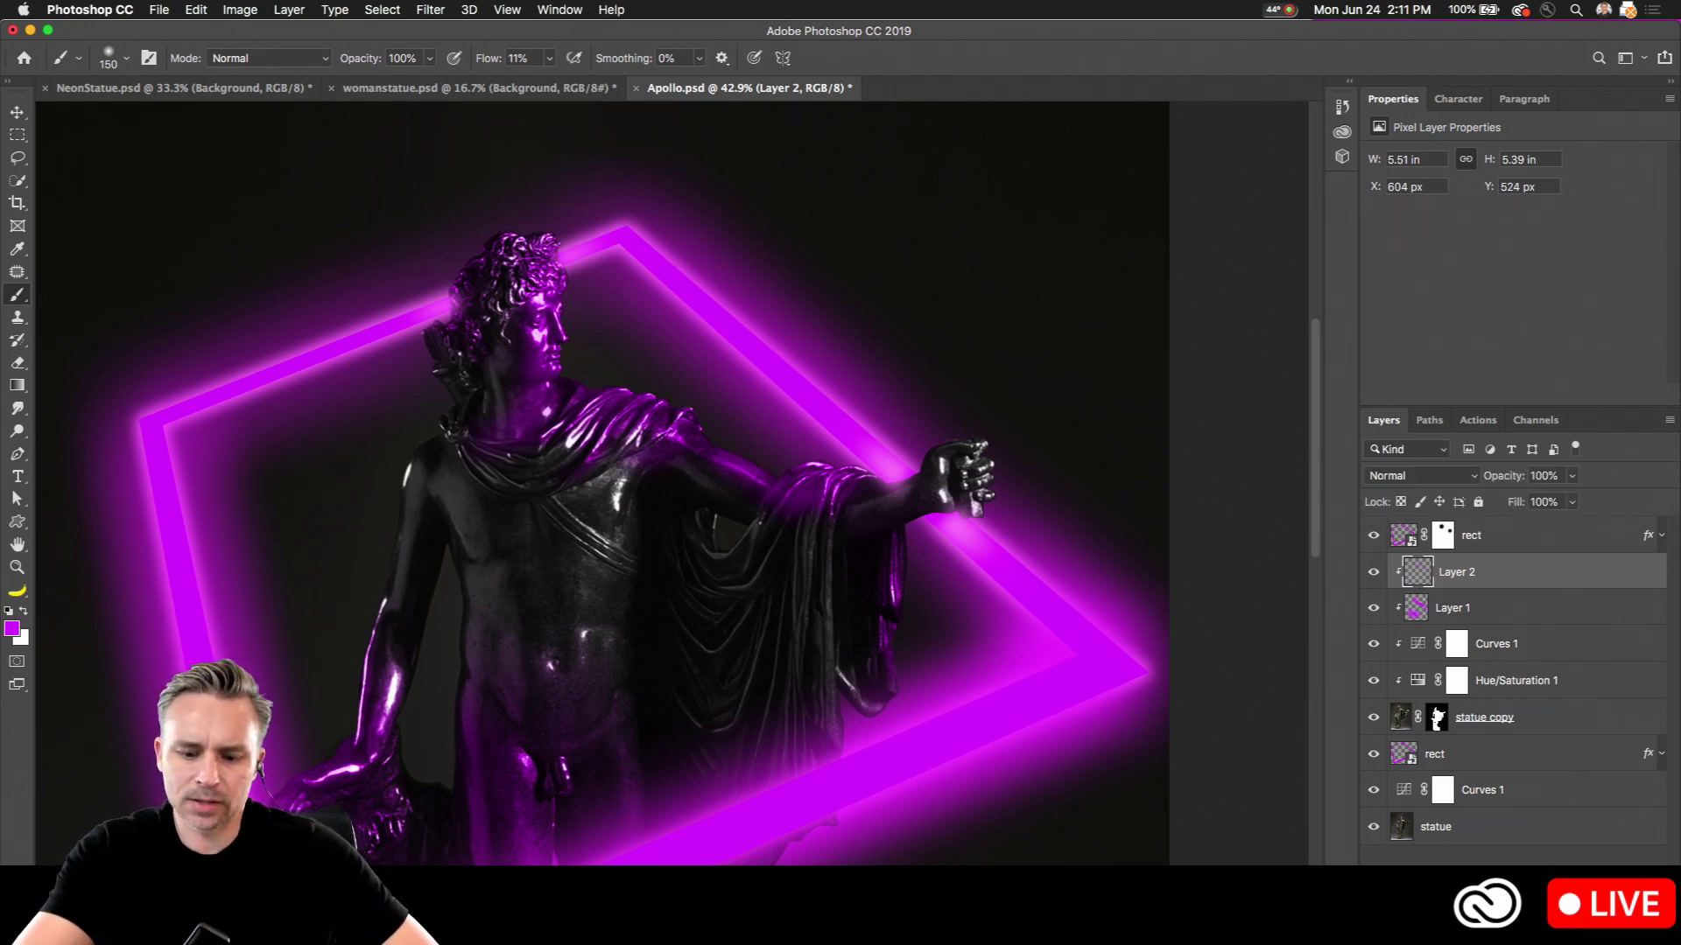
left_click(17, 362)
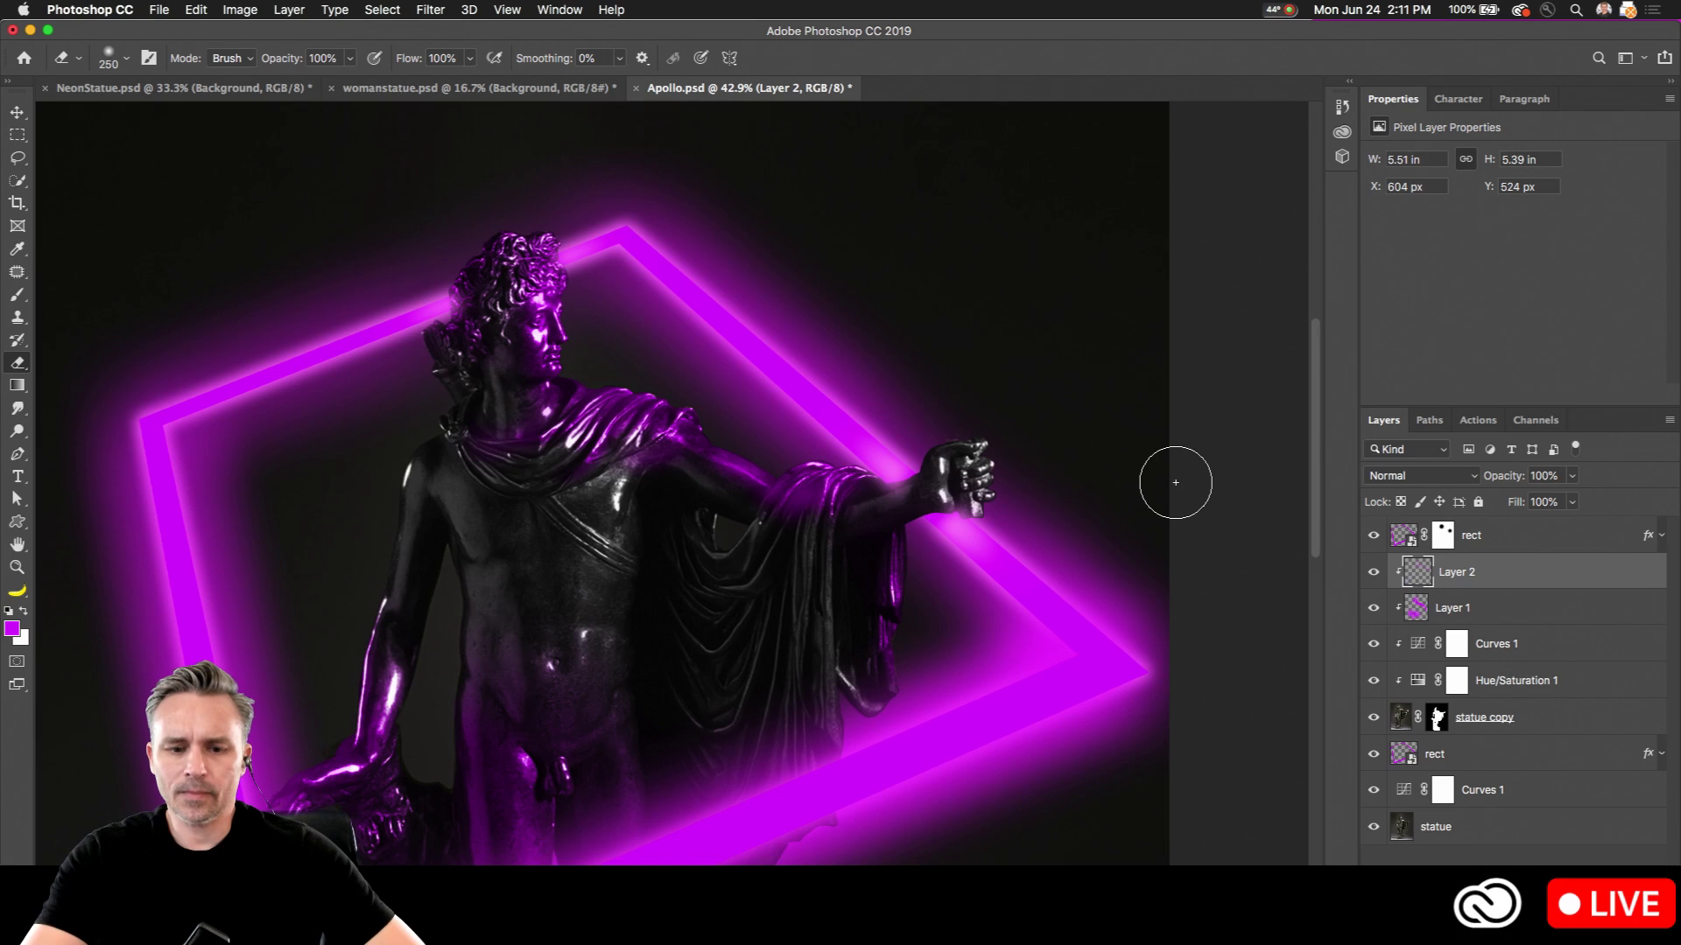
left_click(1488, 587, "alt")
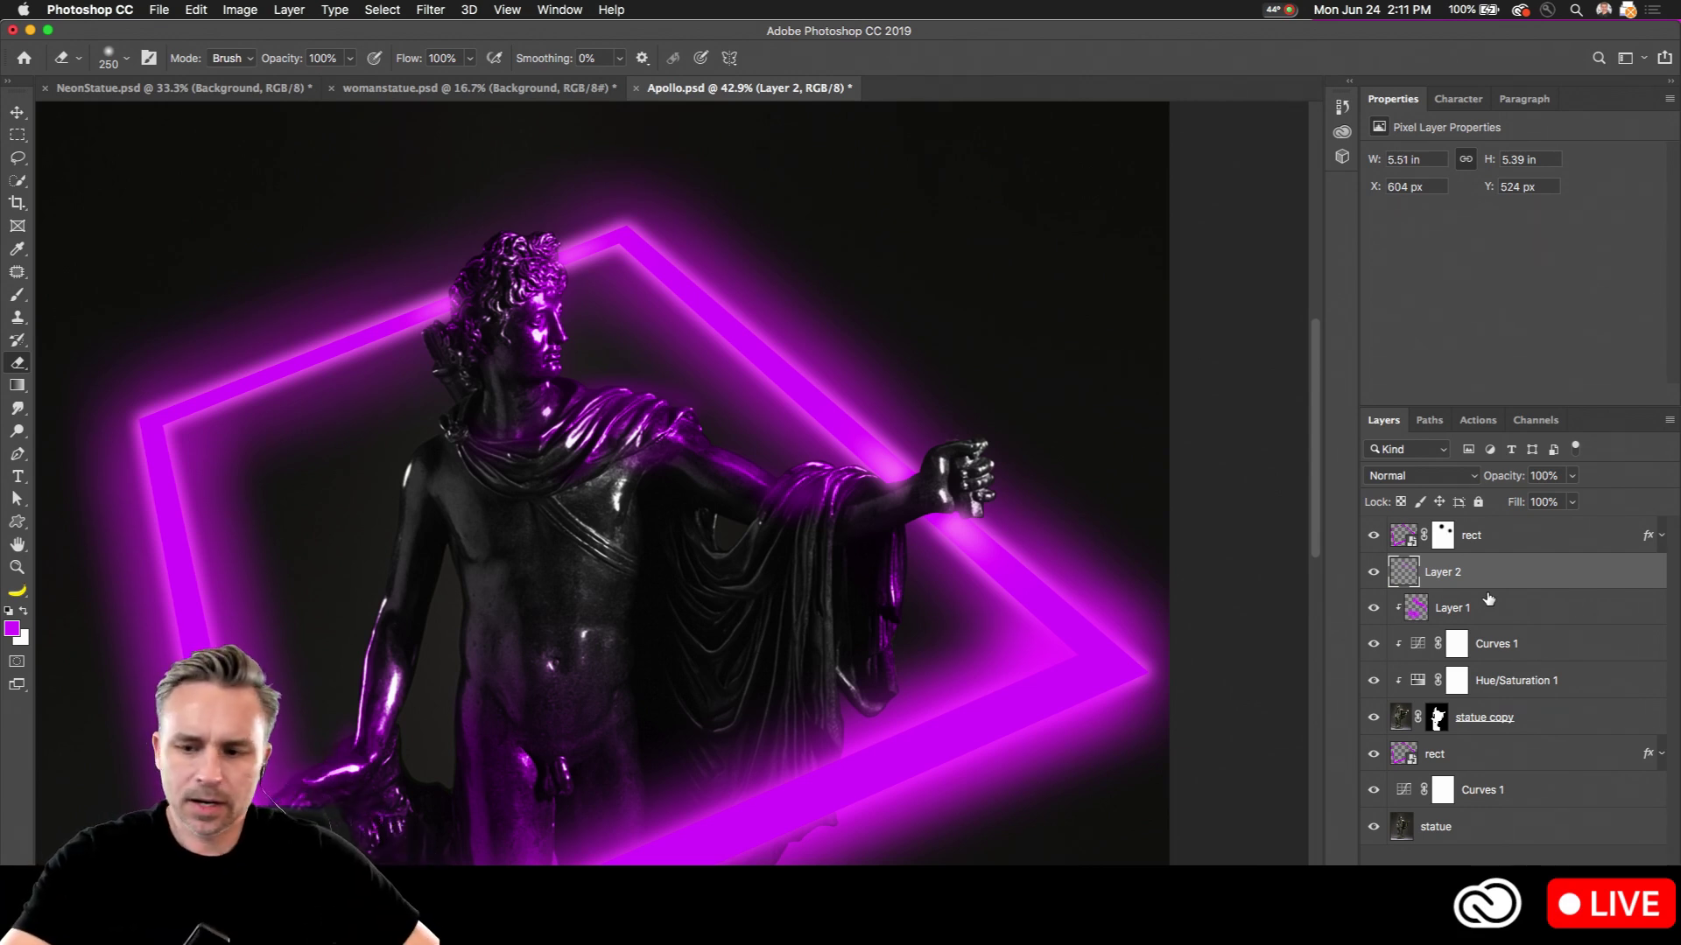
left_click(1490, 585, "alt")
Step: Create a new layer directly above the rect layer that lies beneath the statue copy
left_click(1486, 753)
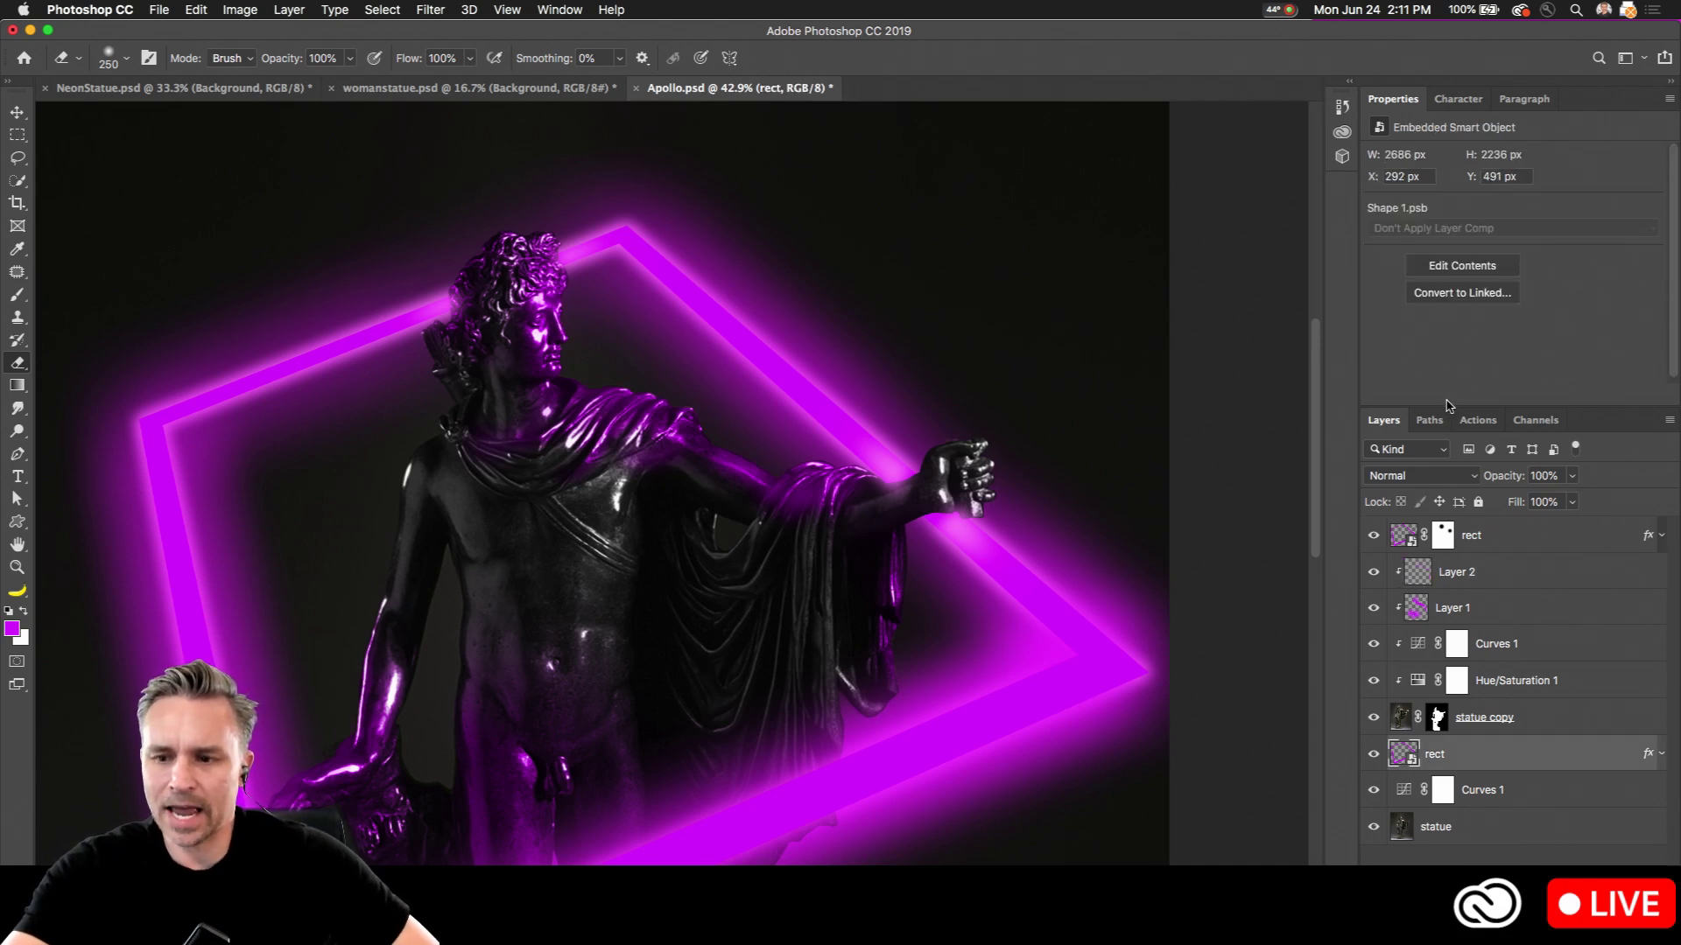
double_click(1582, 103)
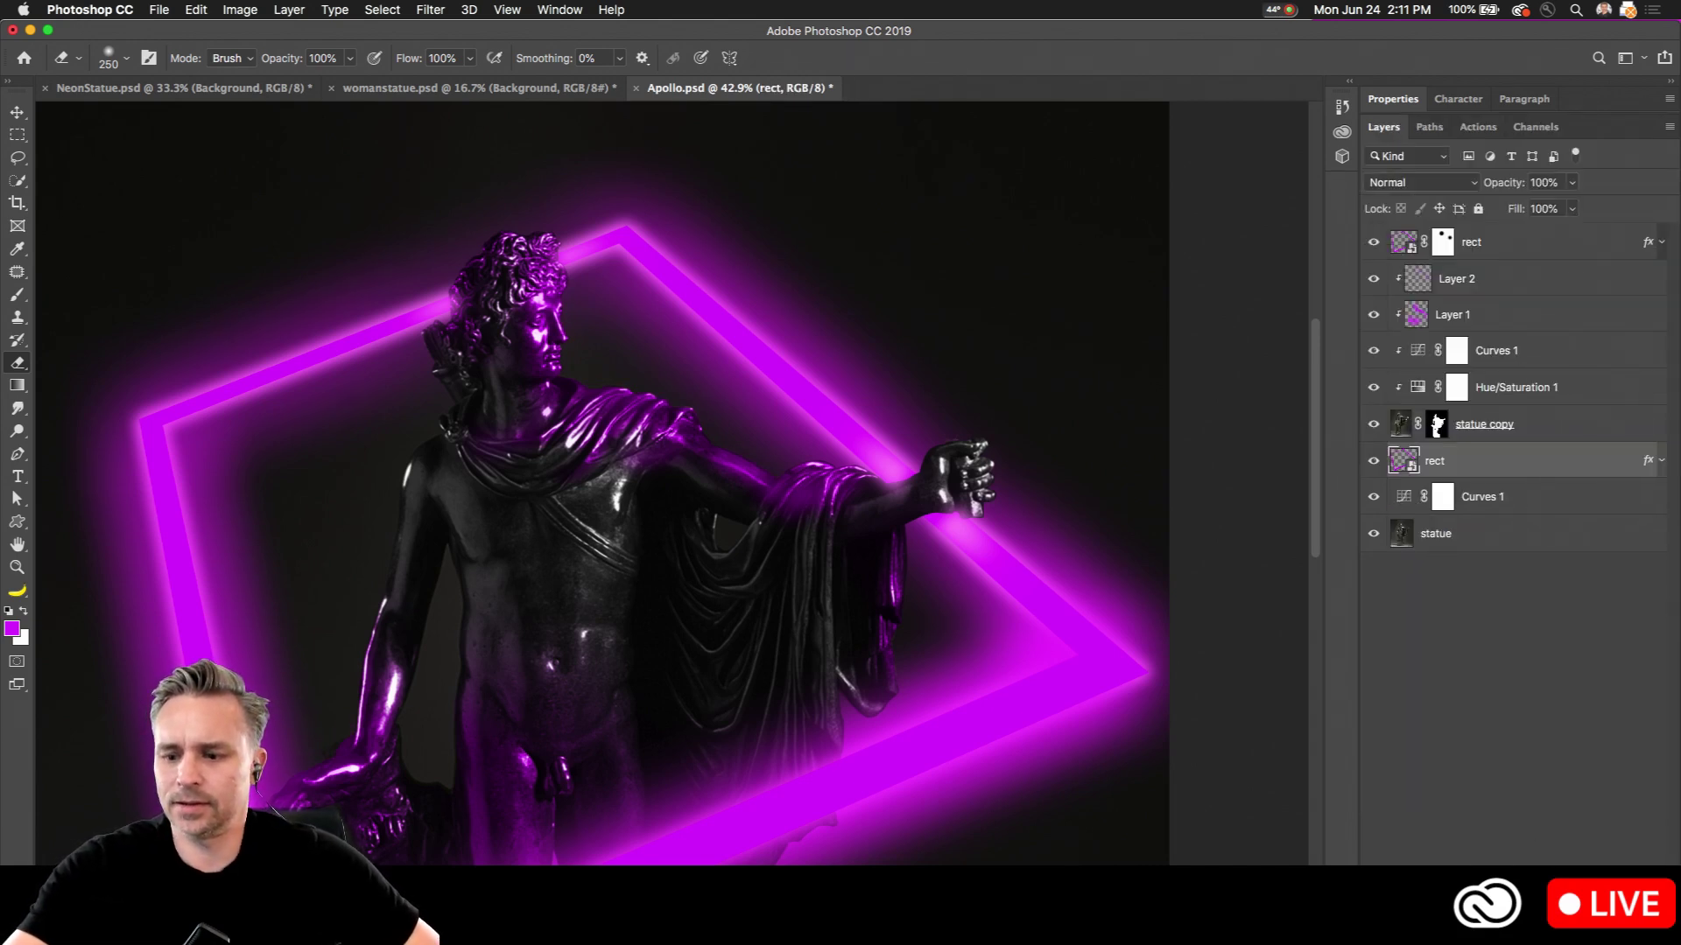
key("super+alt+shift+n")
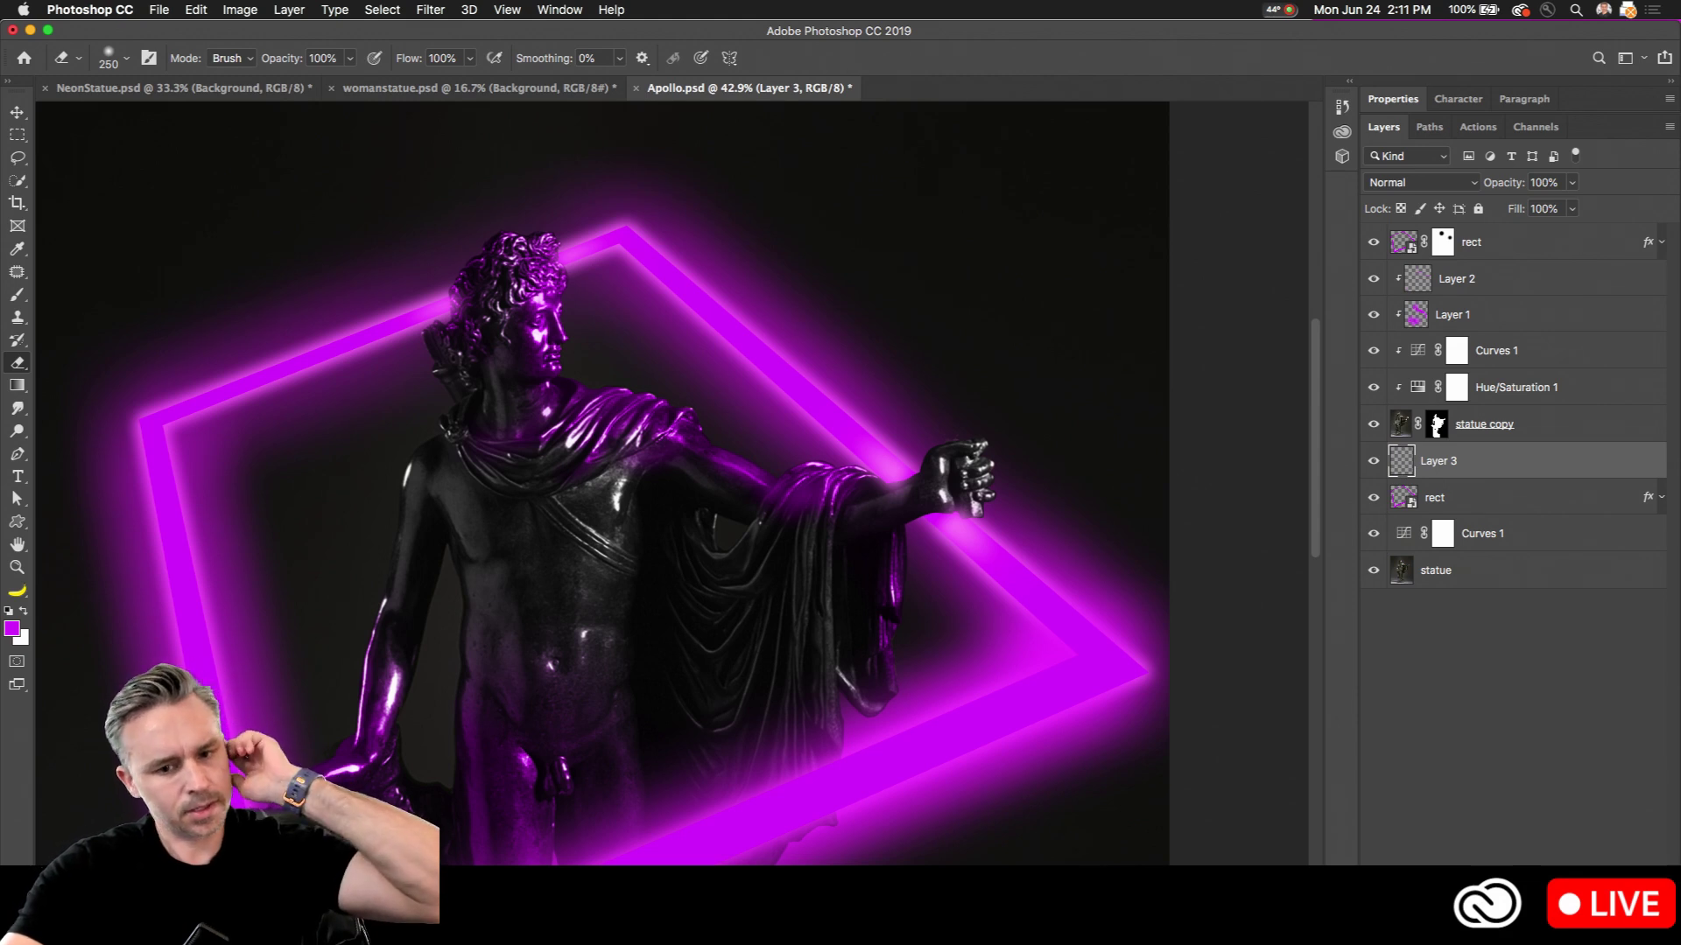
Step: Paint a purple rim light on Layer 3 behind the statue's hair at 100% flow with a 20 to 35 px brush
key("b")
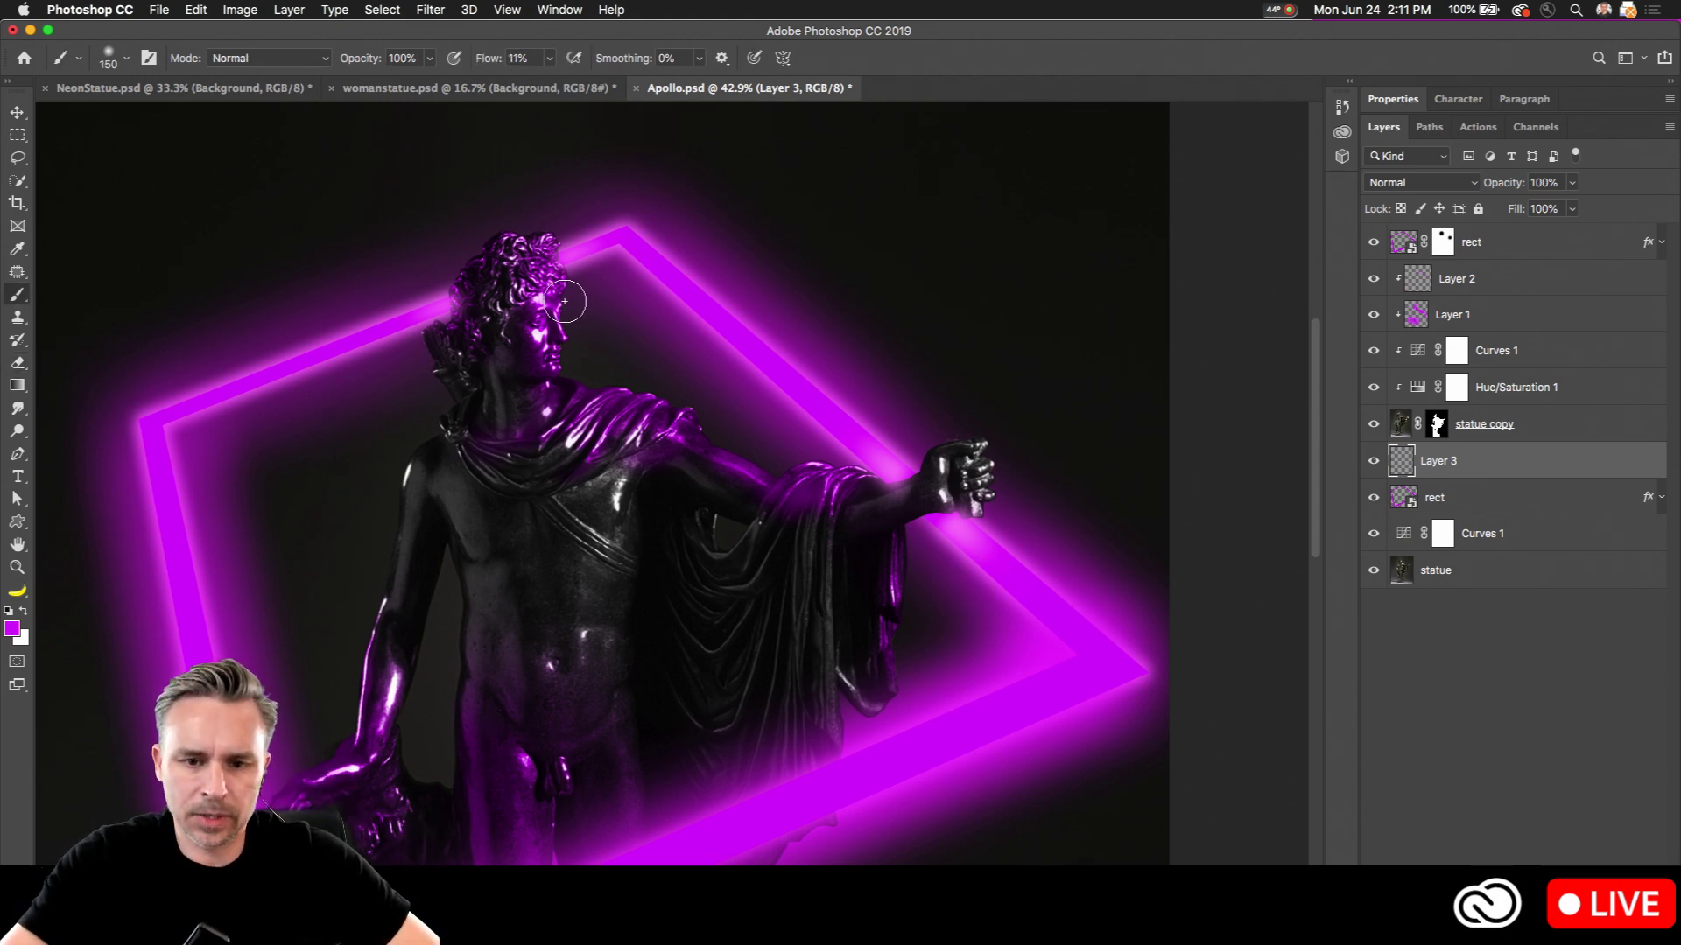
scroll(573, 268, "up", 8)
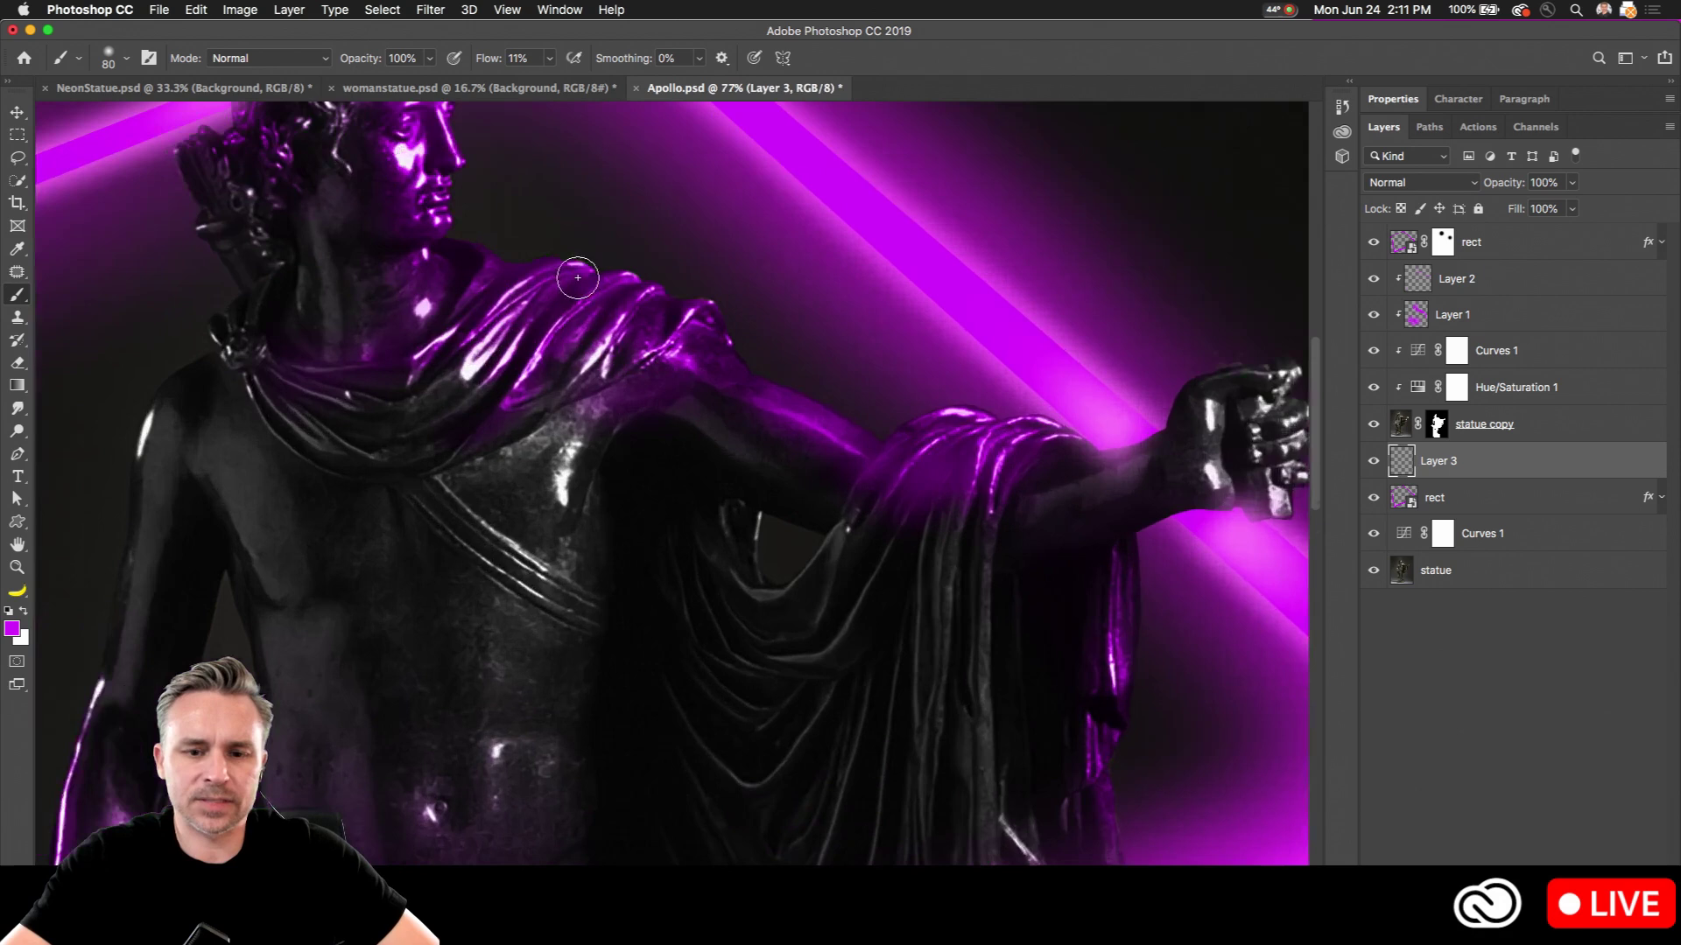
left_click_drag(525, 263, 528, 612)
key("bracketleft")
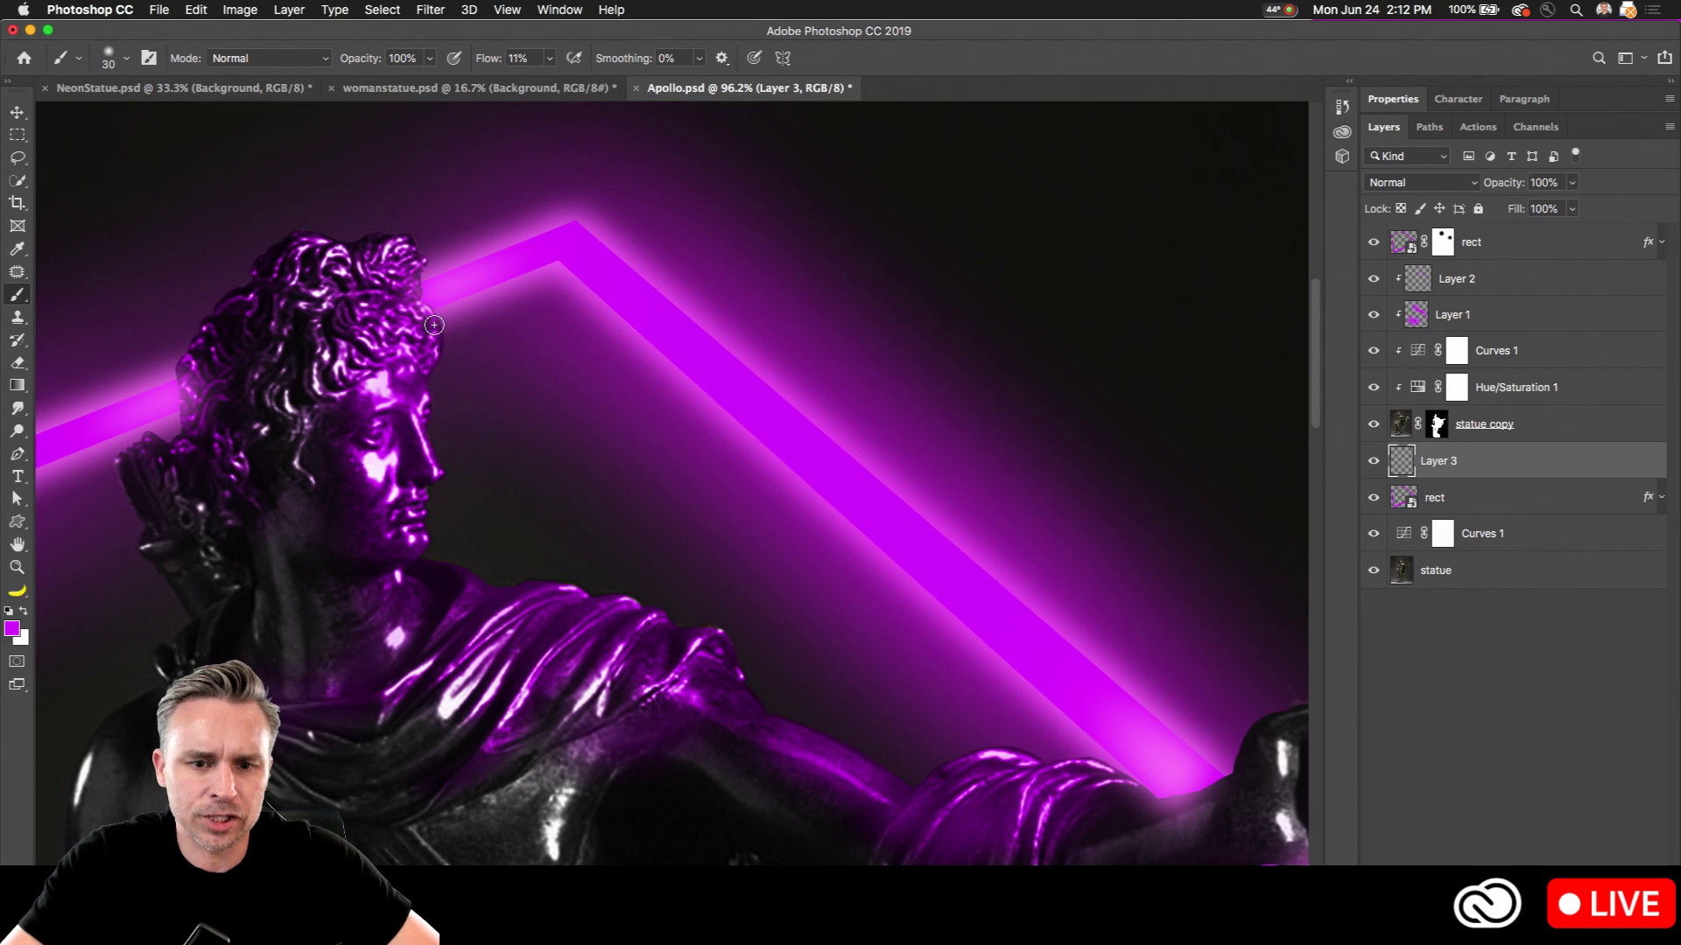
key("shift+0")
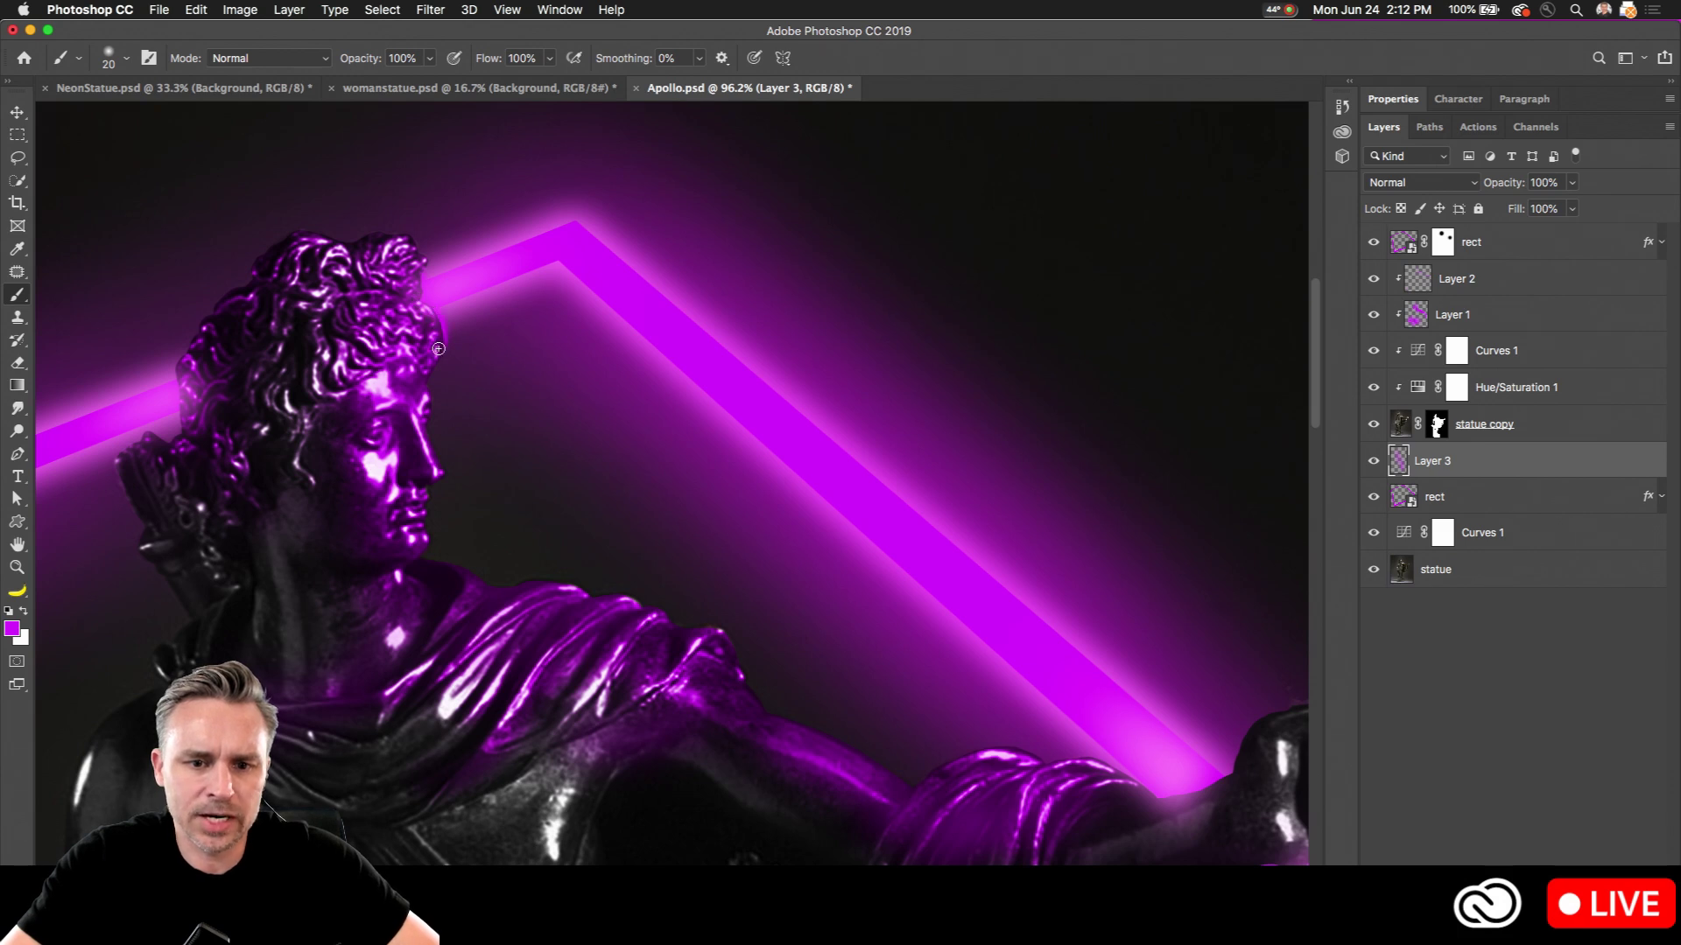
key("bracketright")
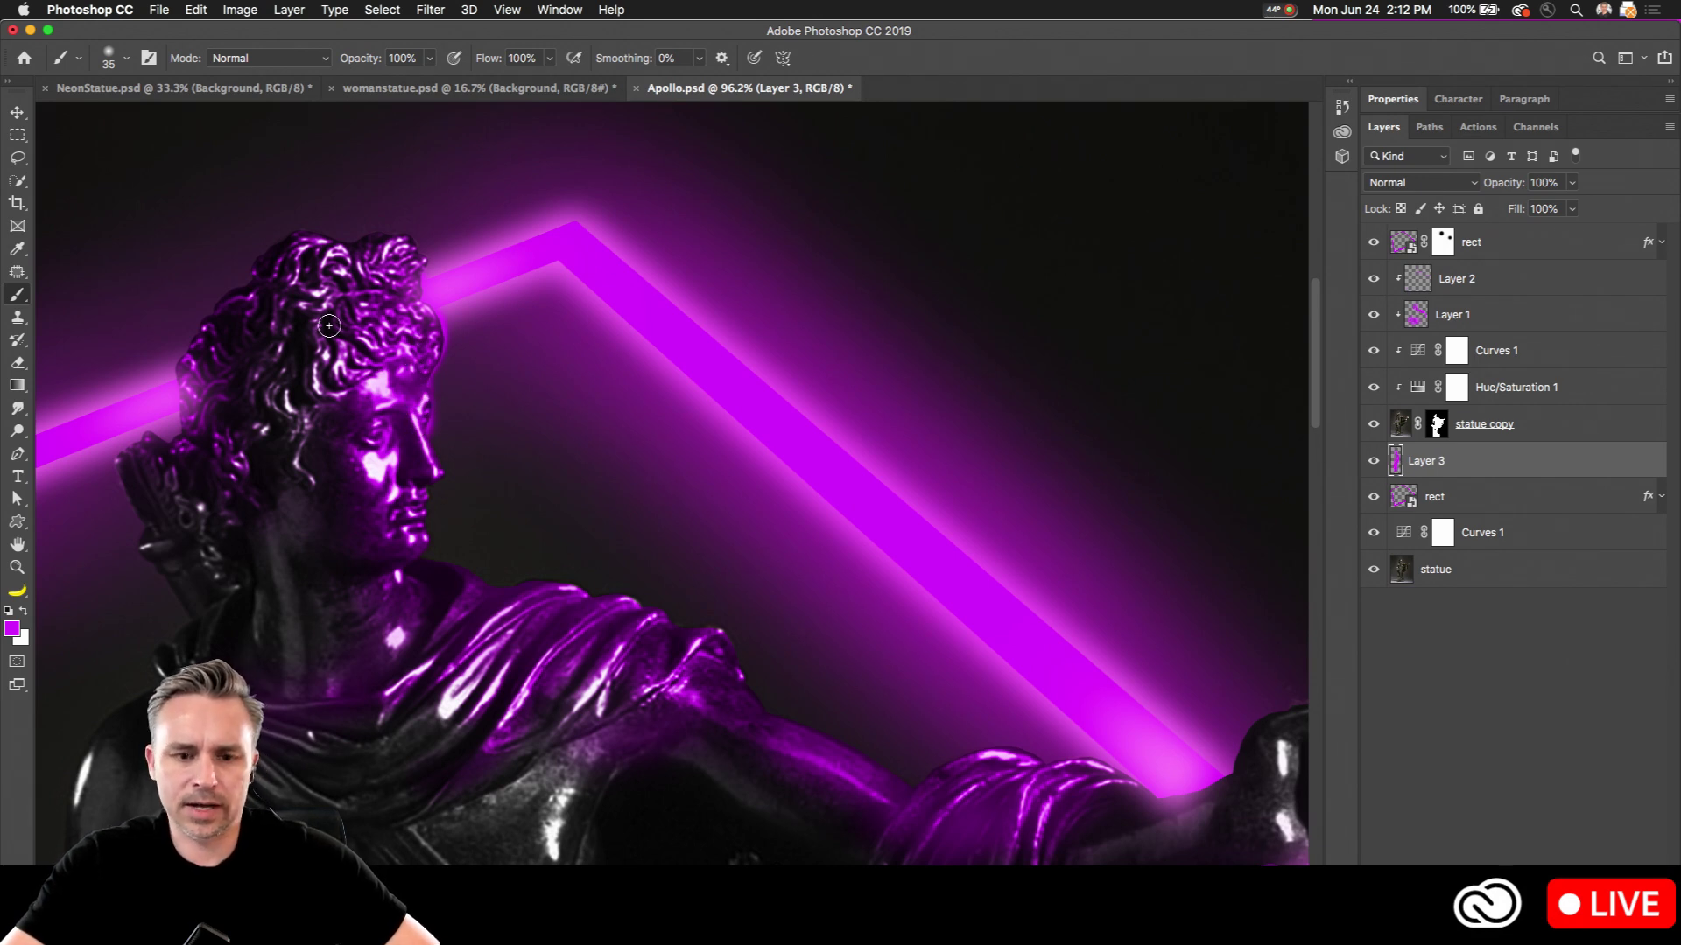
Step: Paint the purple rim light behind the outstretched arm's drapery with a 45 px brush and along the quiver's outer edge with 50 px
key("bracketright")
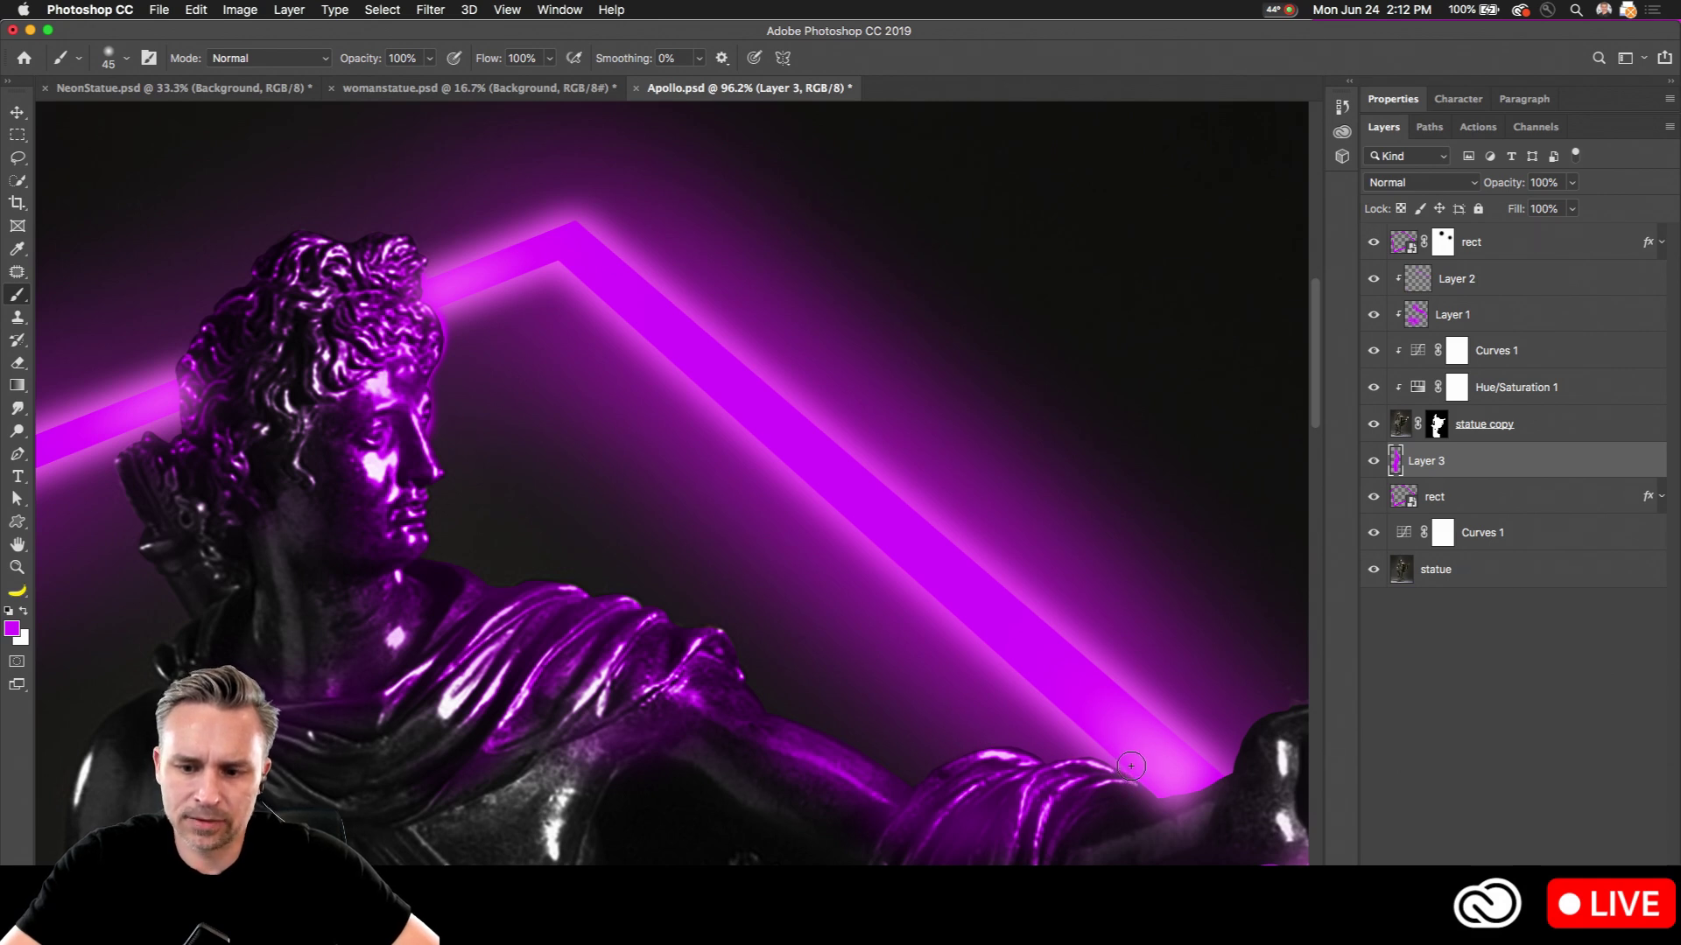
key("bracketright")
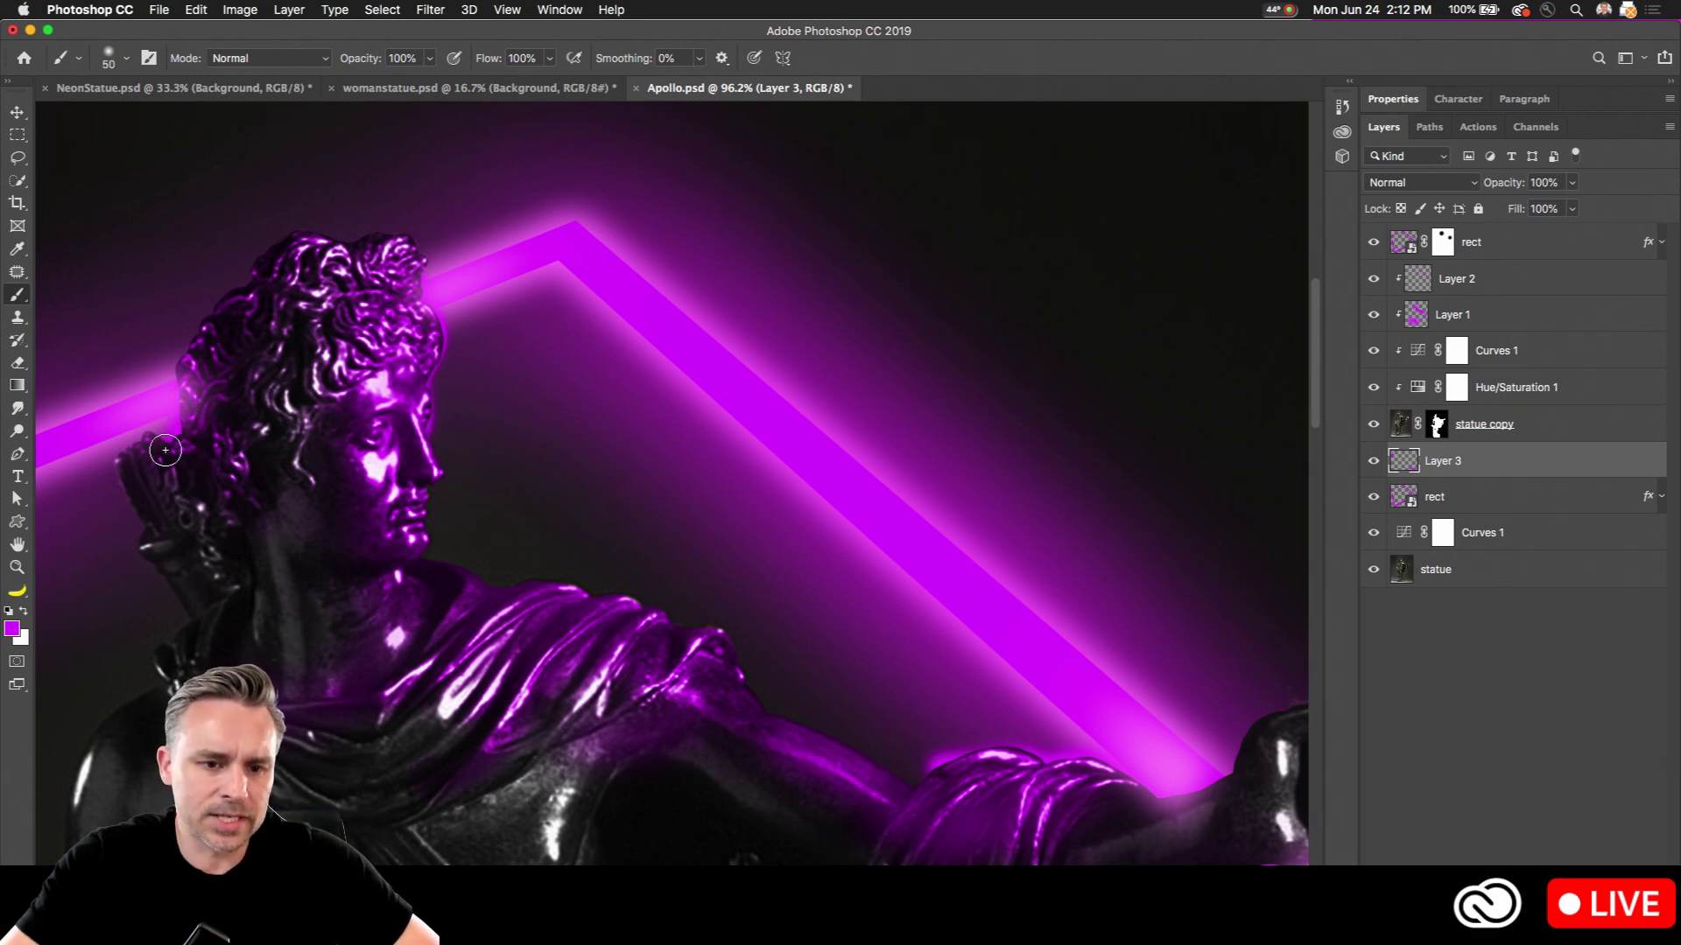
left_click_drag(127, 481, 182, 580)
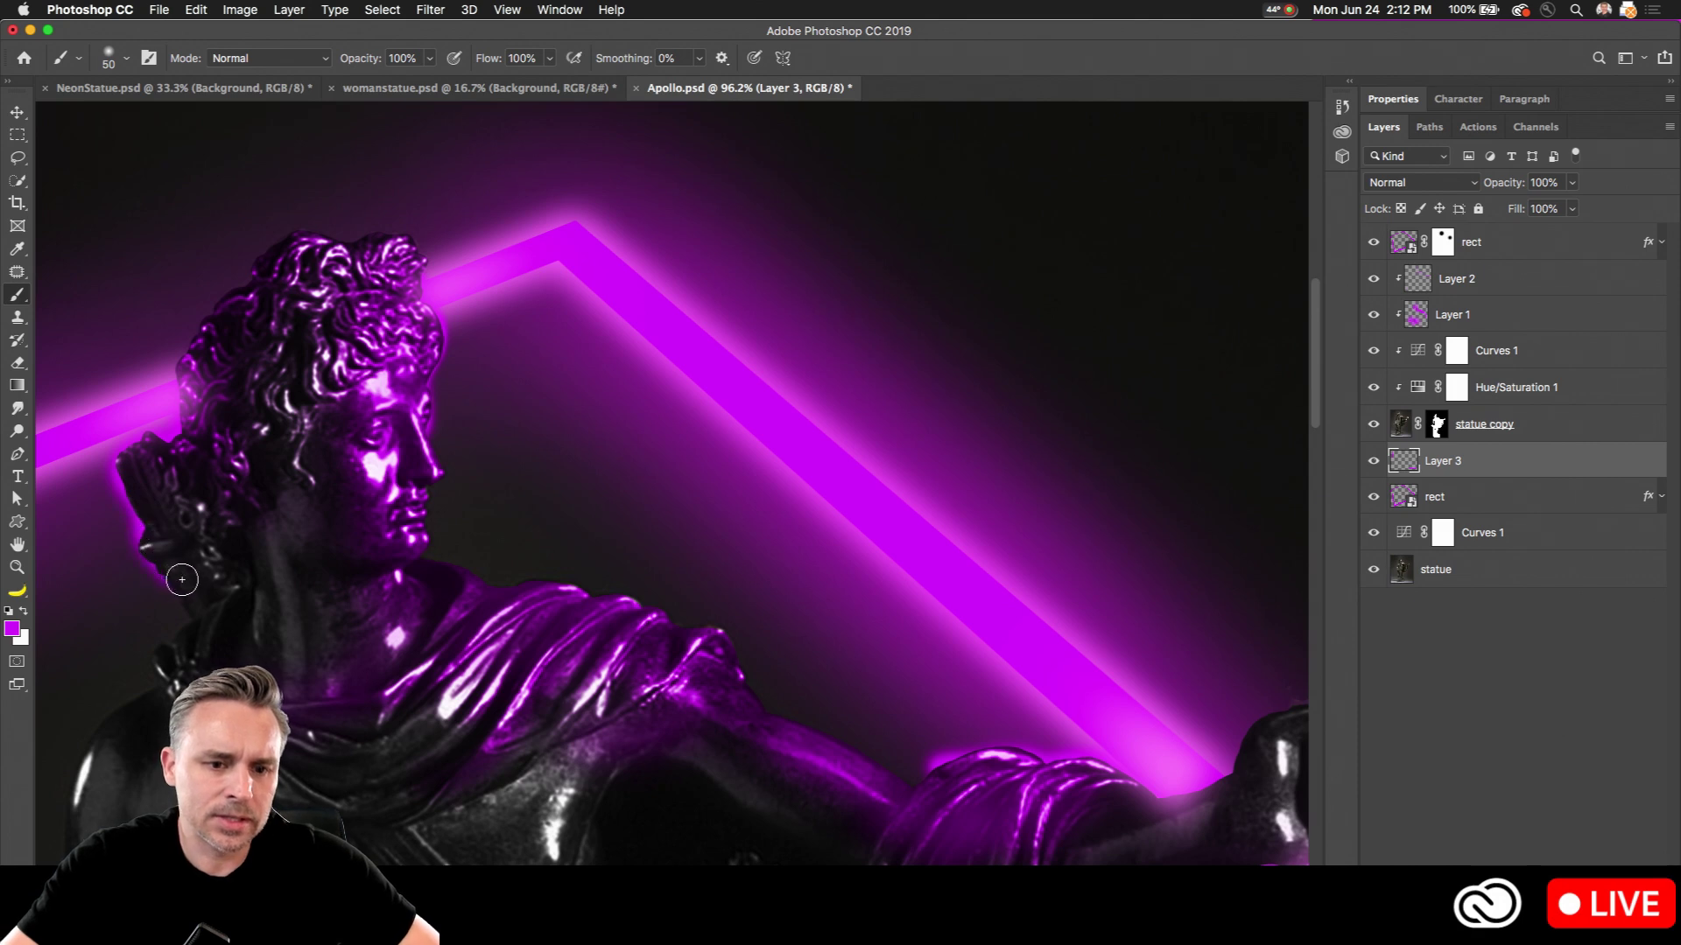
scroll(446, 589, "down", 3)
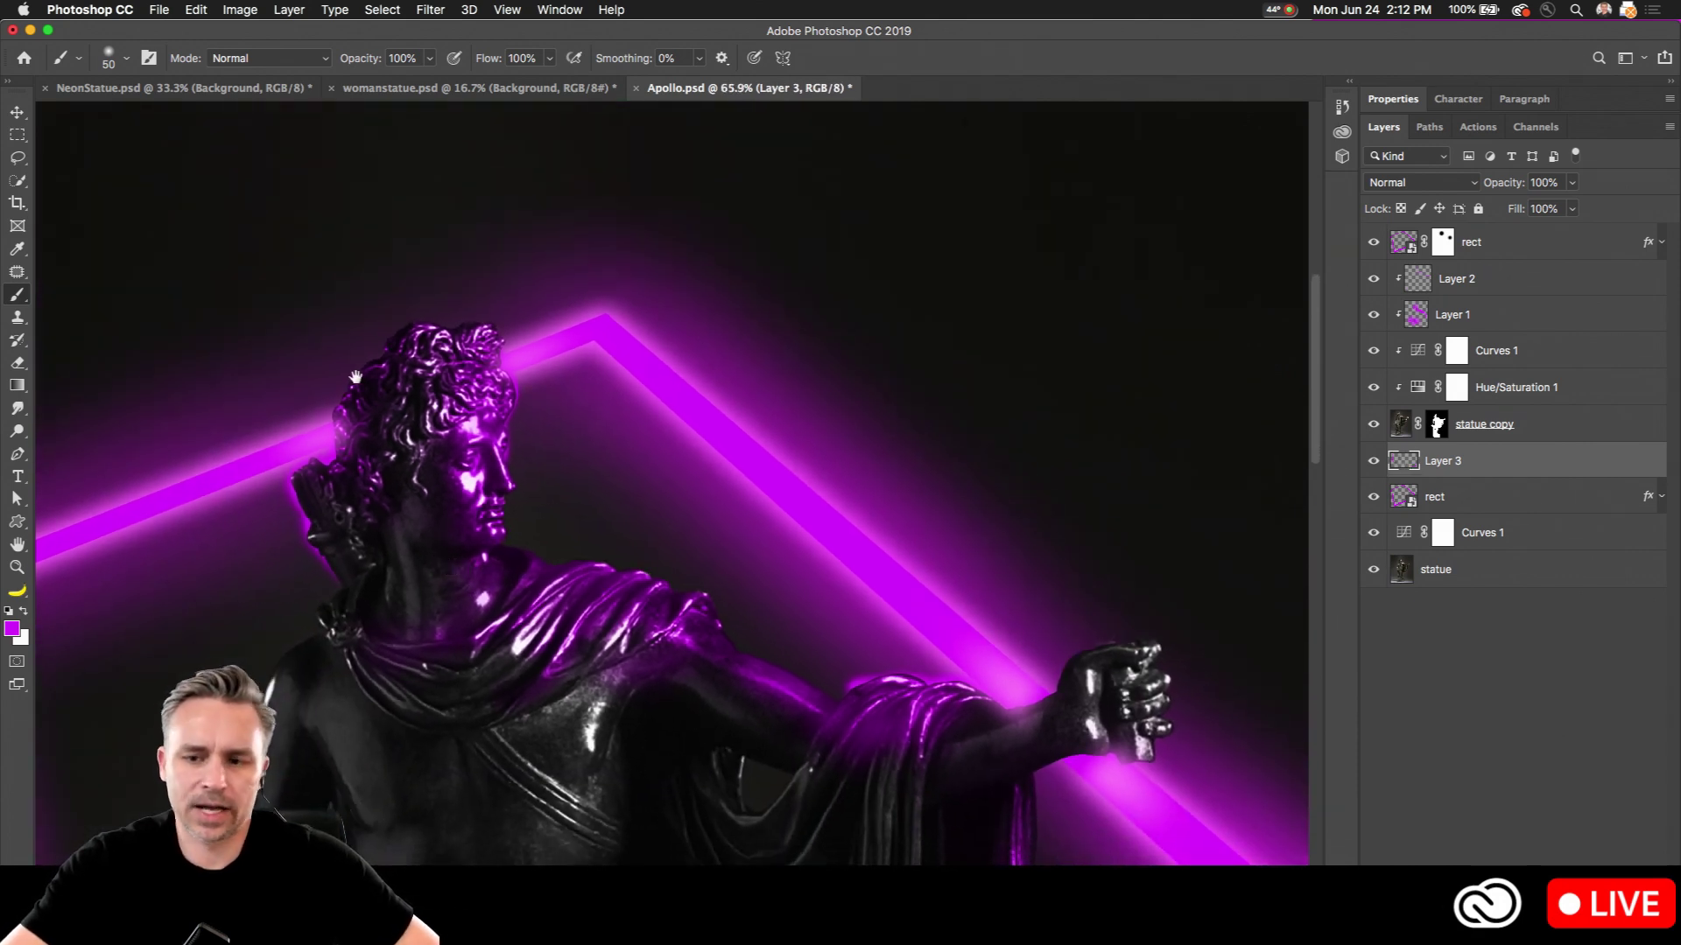
left_click_drag(350, 378, 455, 373)
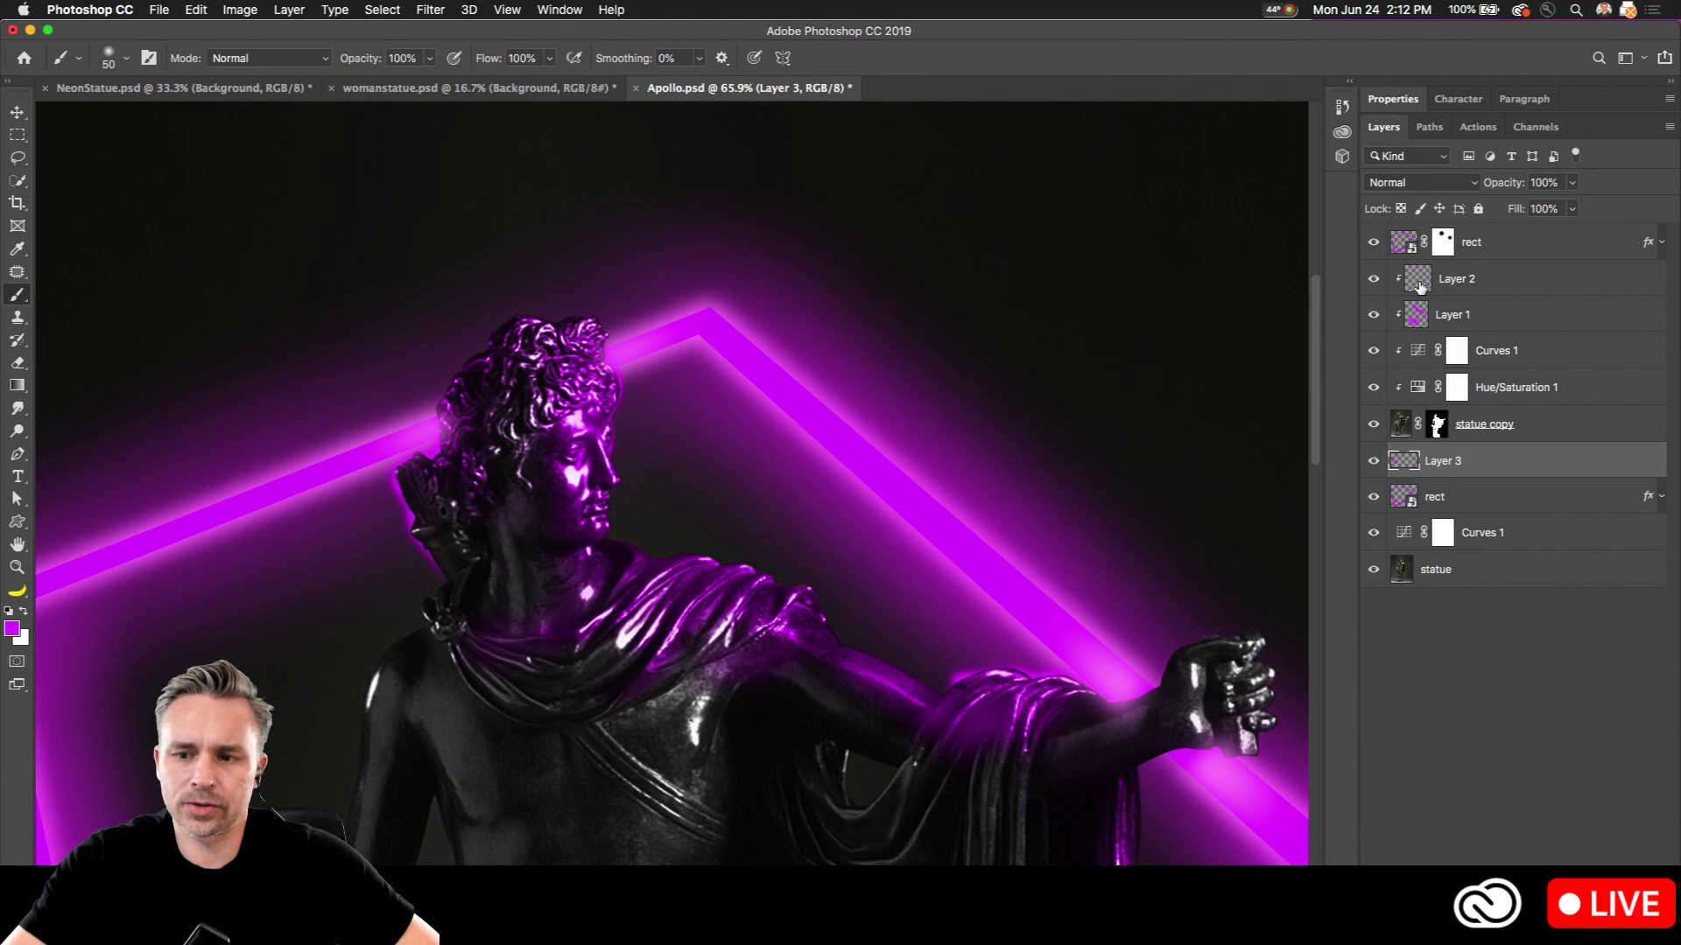
Step: Paint soft purple light on Layer 2 along the quiver's edge and hair with a 35 px brush at 12% flow
left_click(1419, 287)
key("bracketleft")
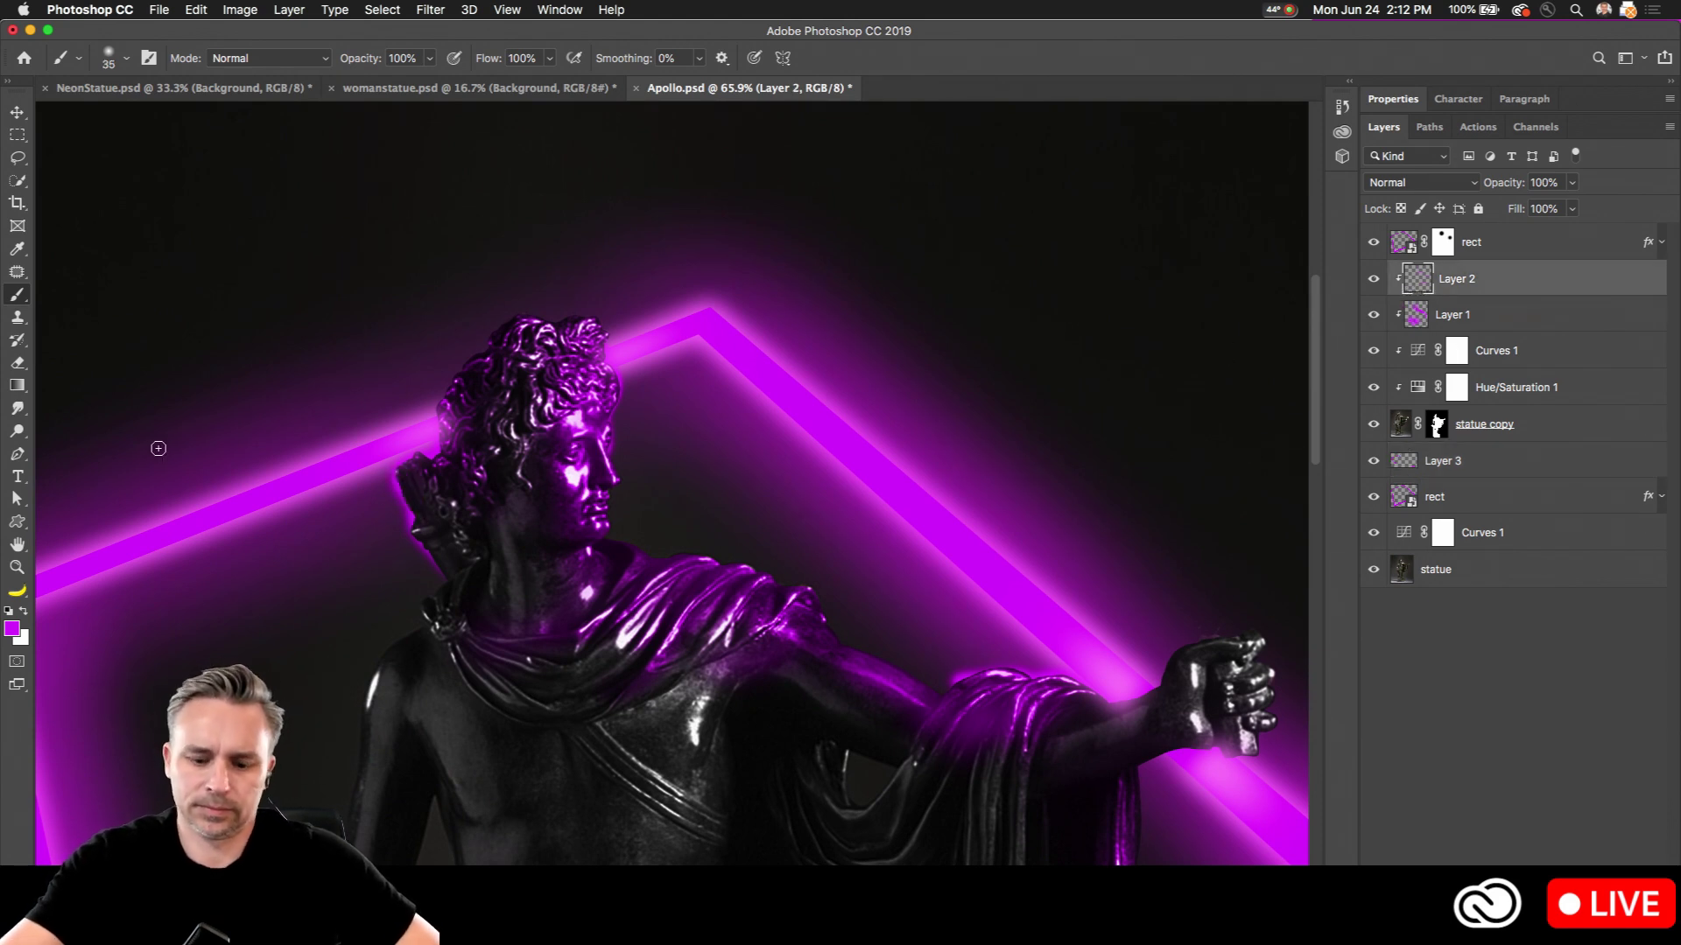
left_click_drag(489, 61, 481, 61)
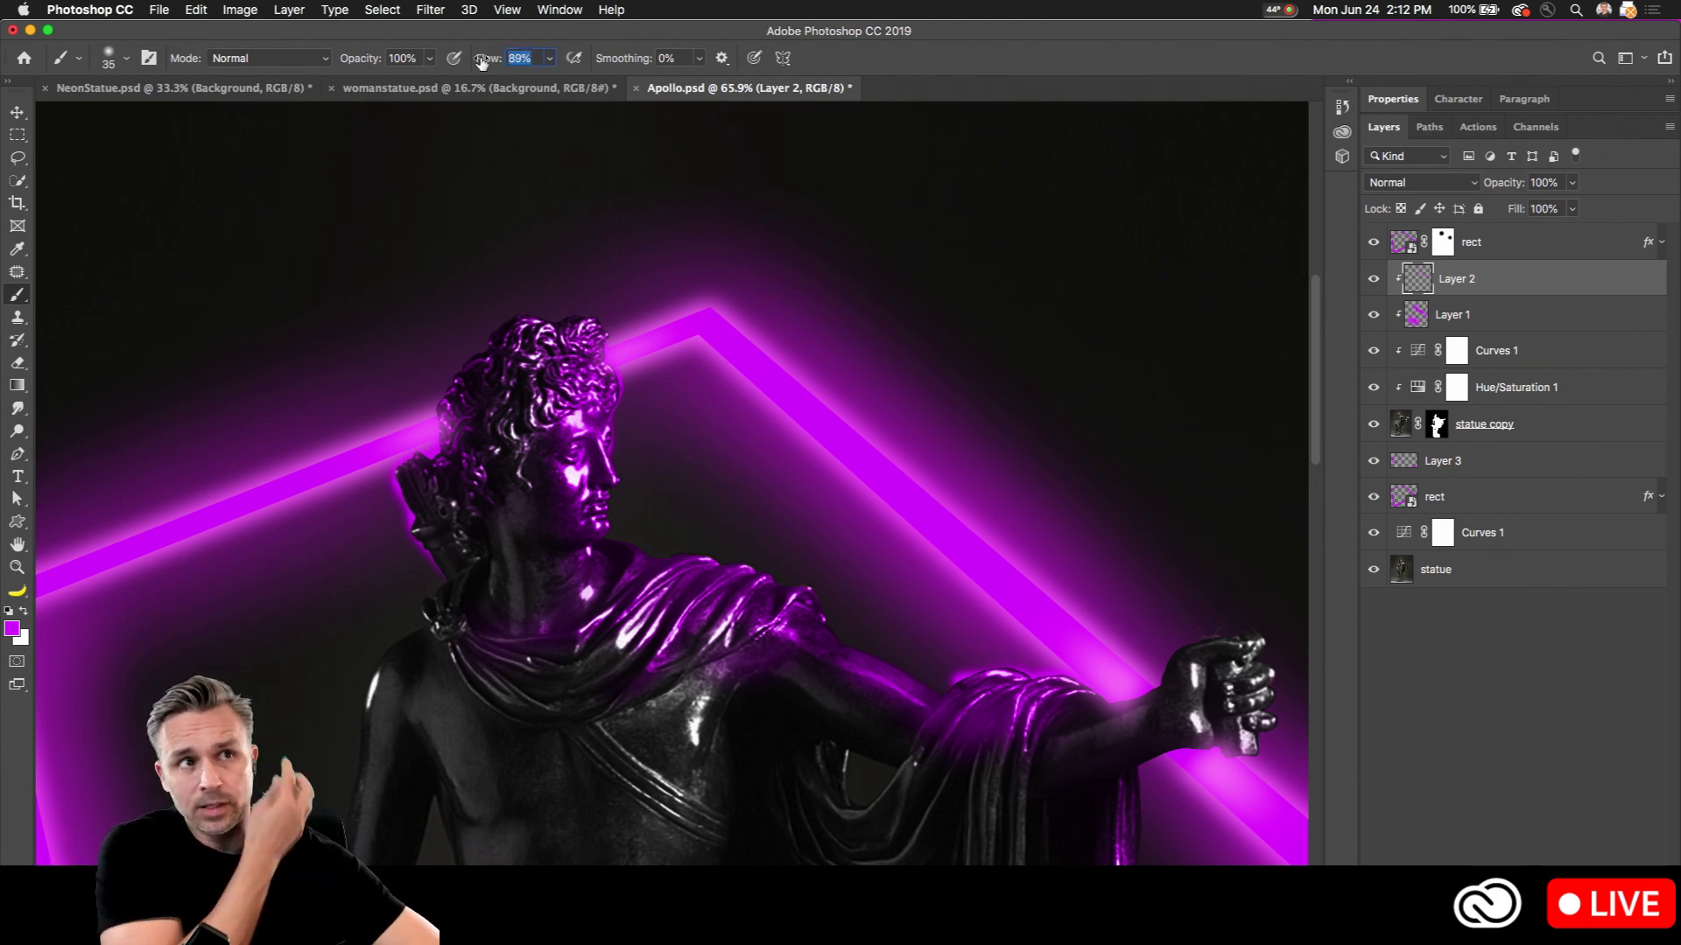
left_click_drag(477, 61, 412, 60)
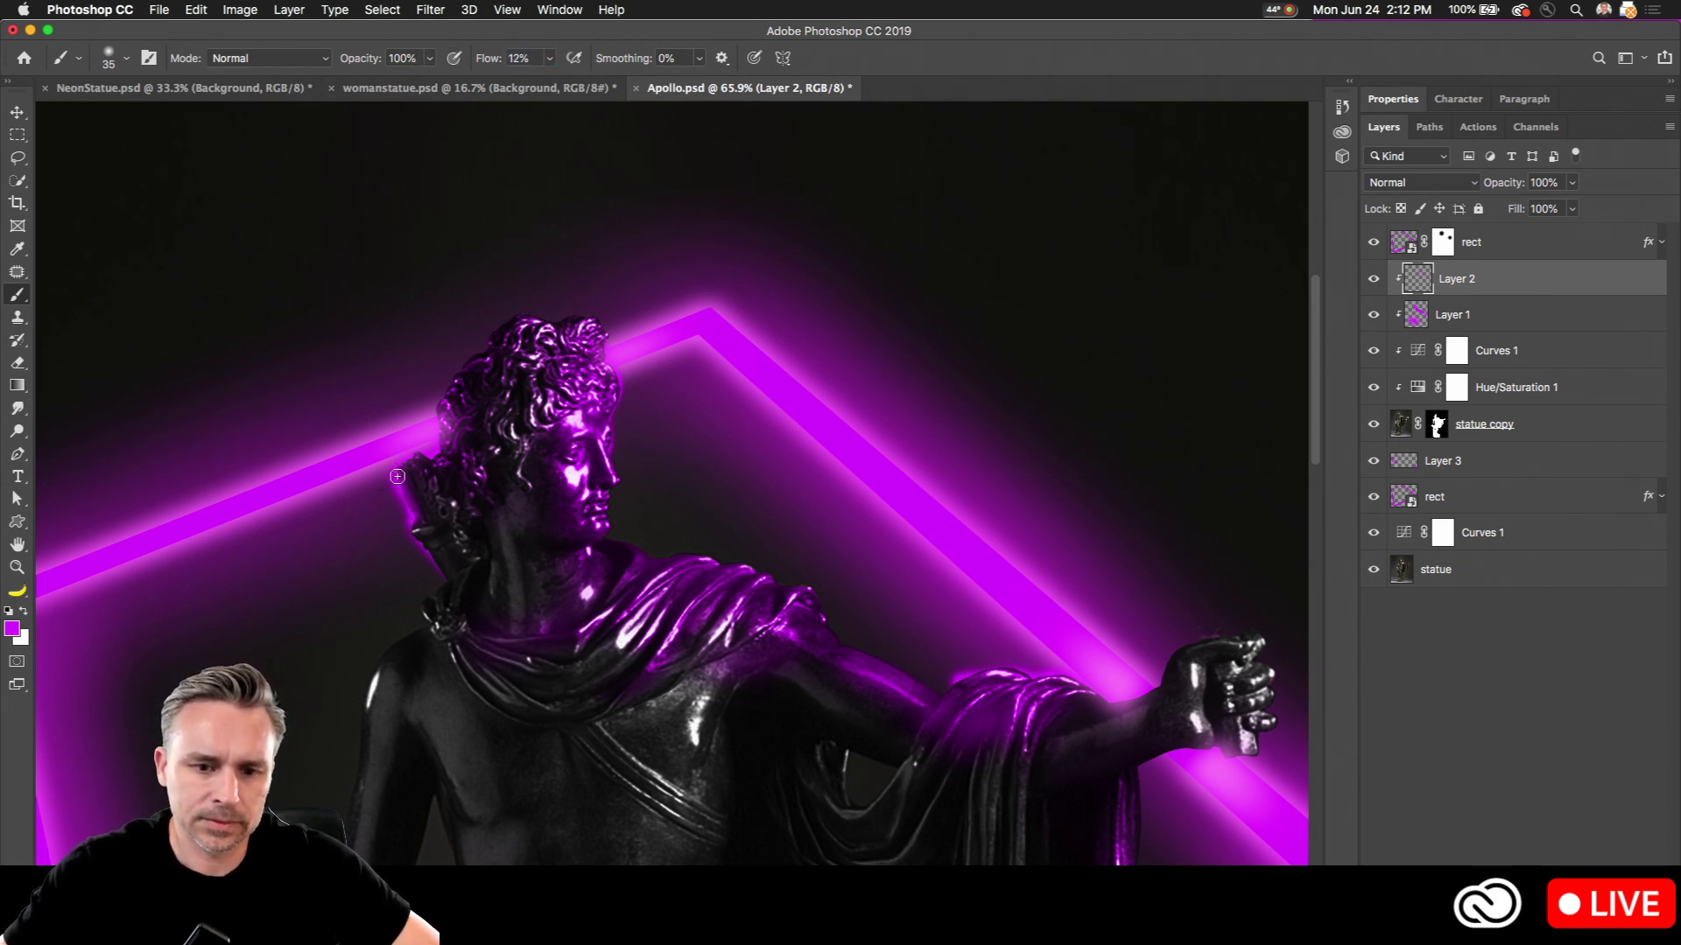
left_click_drag(439, 565, 456, 376)
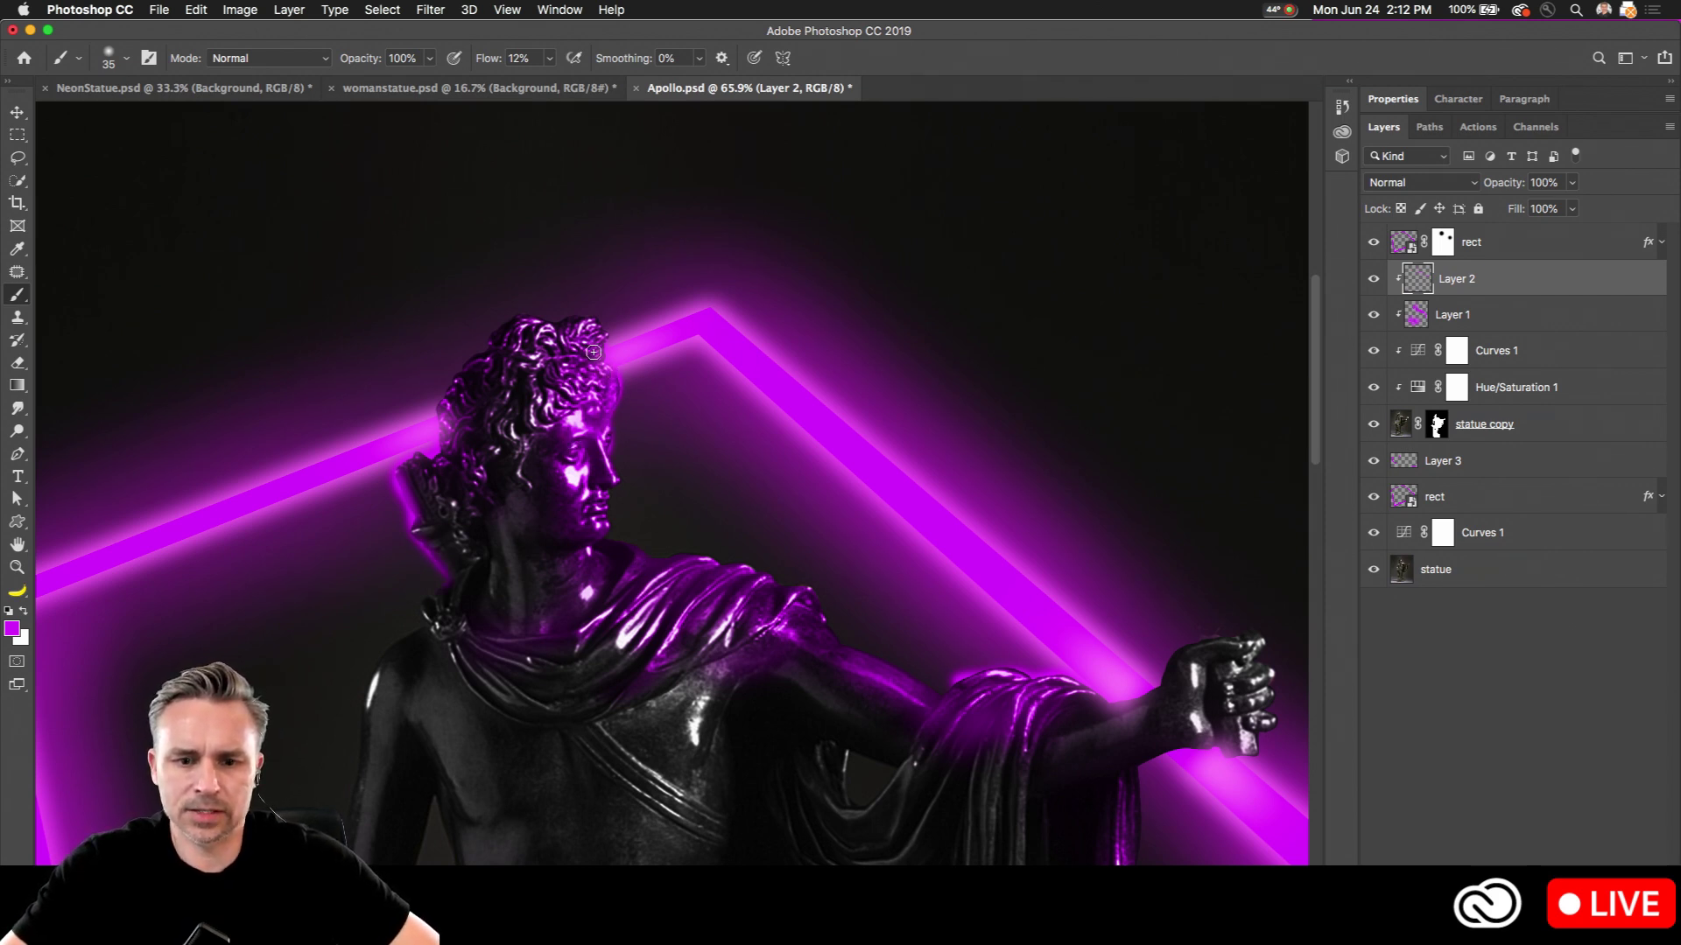
scroll(456, 333, "down", 5)
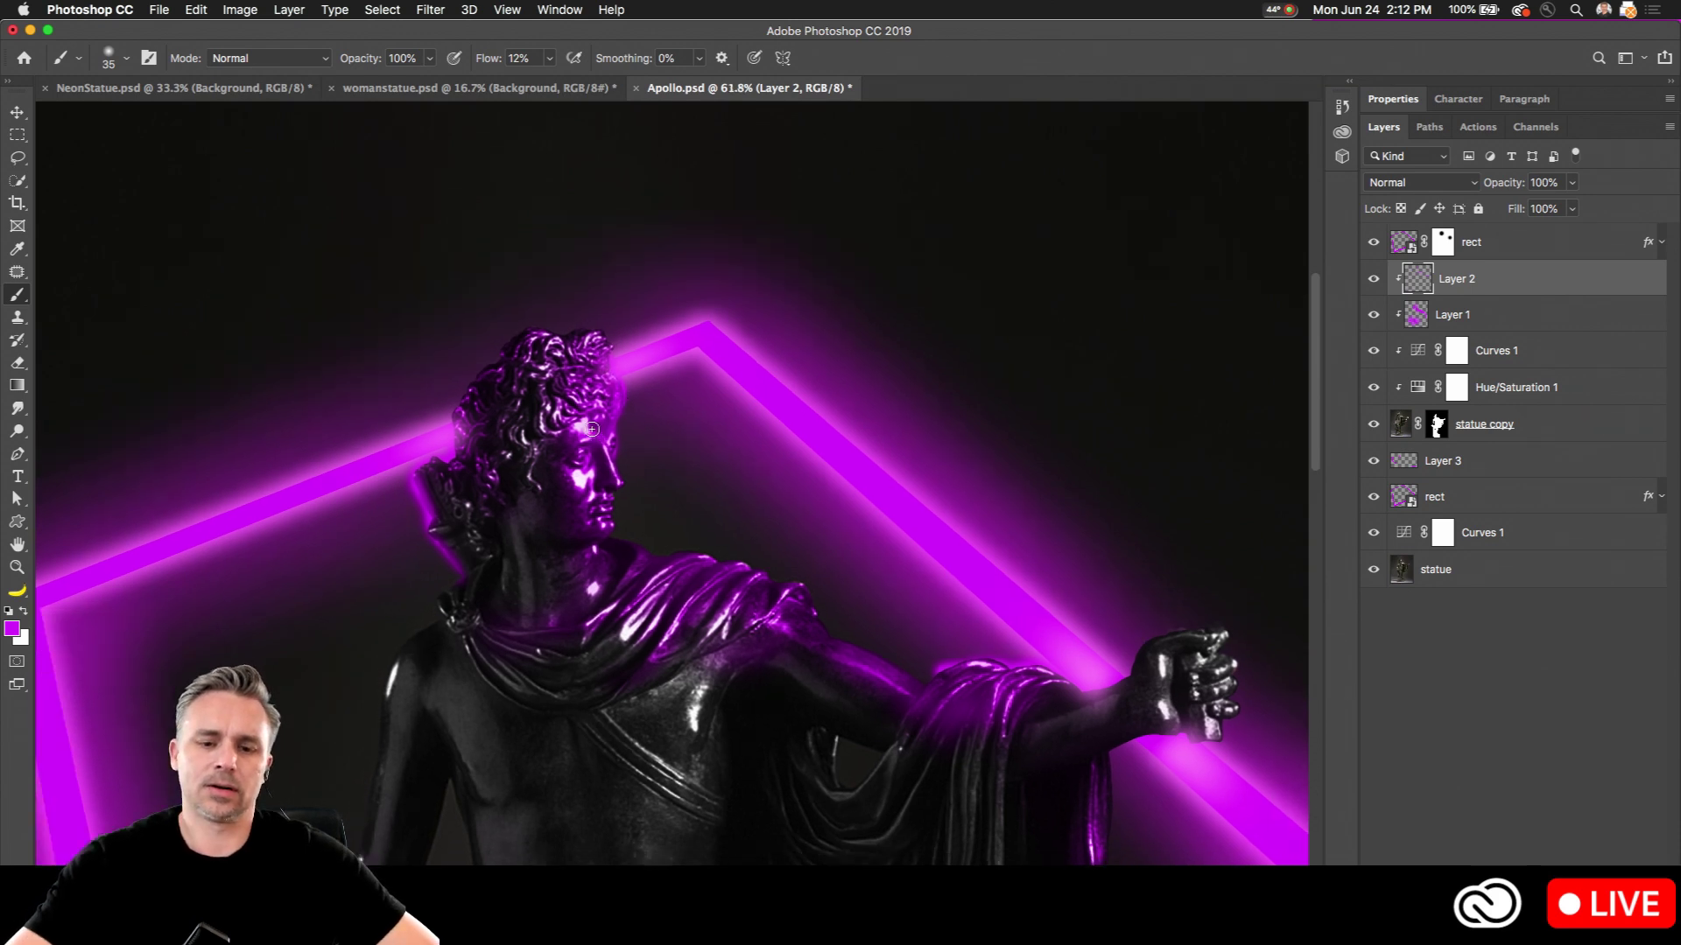
scroll(456, 333, "up", 2)
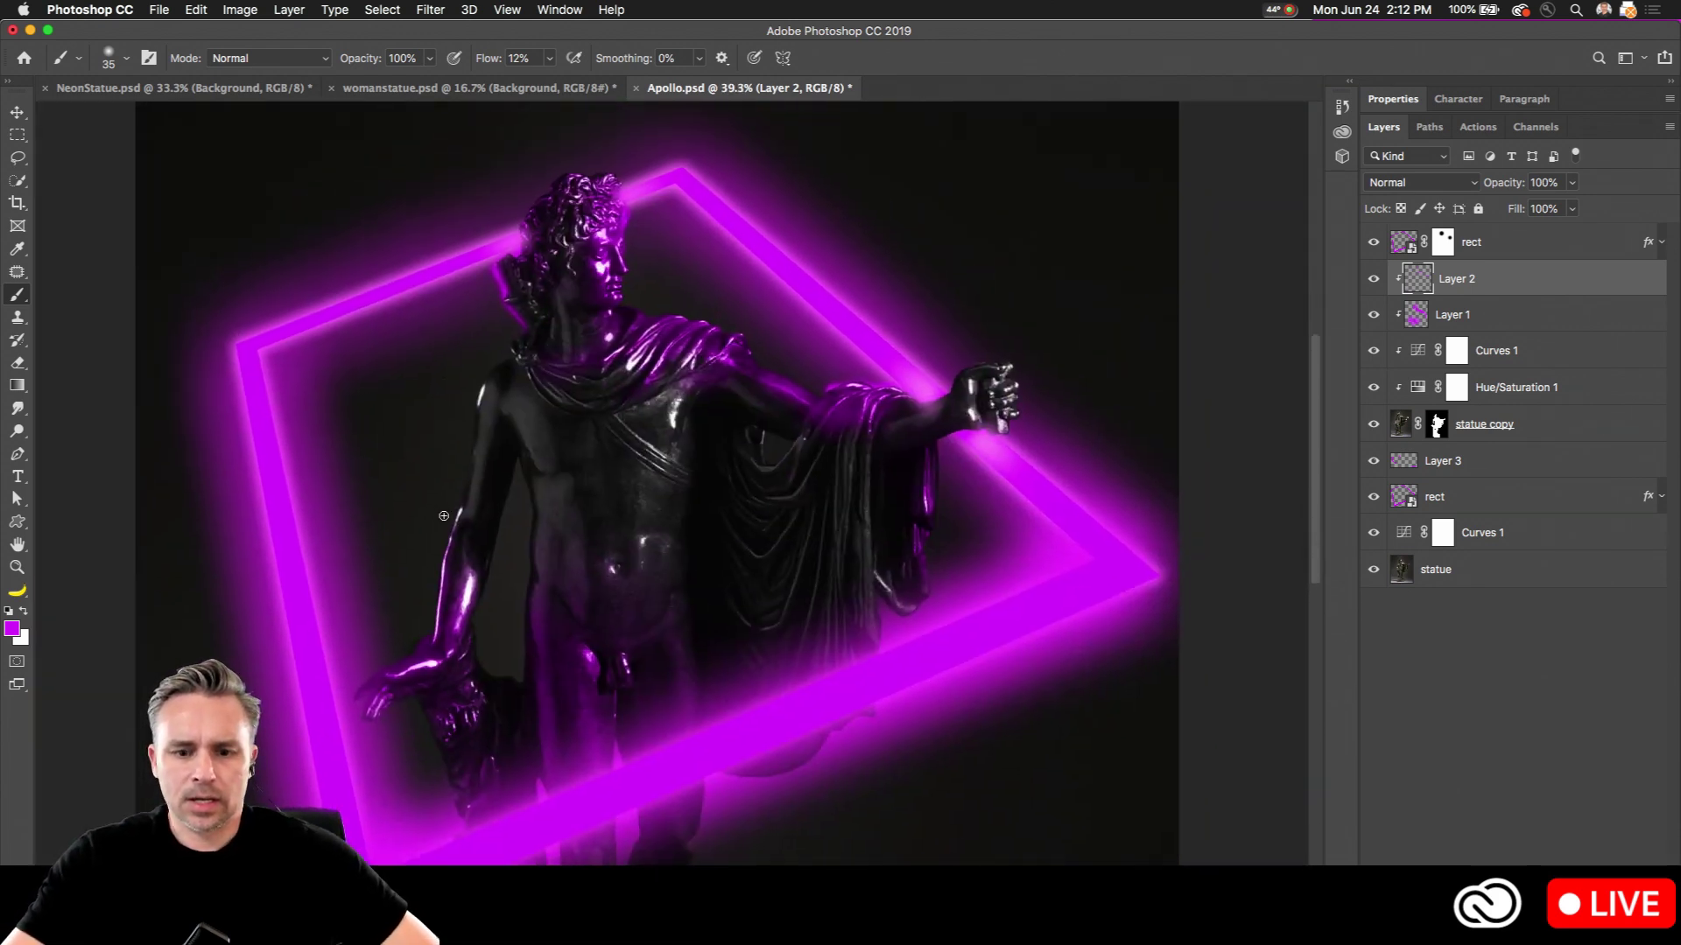
Step: Enlarge the brush to 125 px
key("bracketright")
key("bracketright")
key("bracketright")
key("bracketright")
key("bracketright")
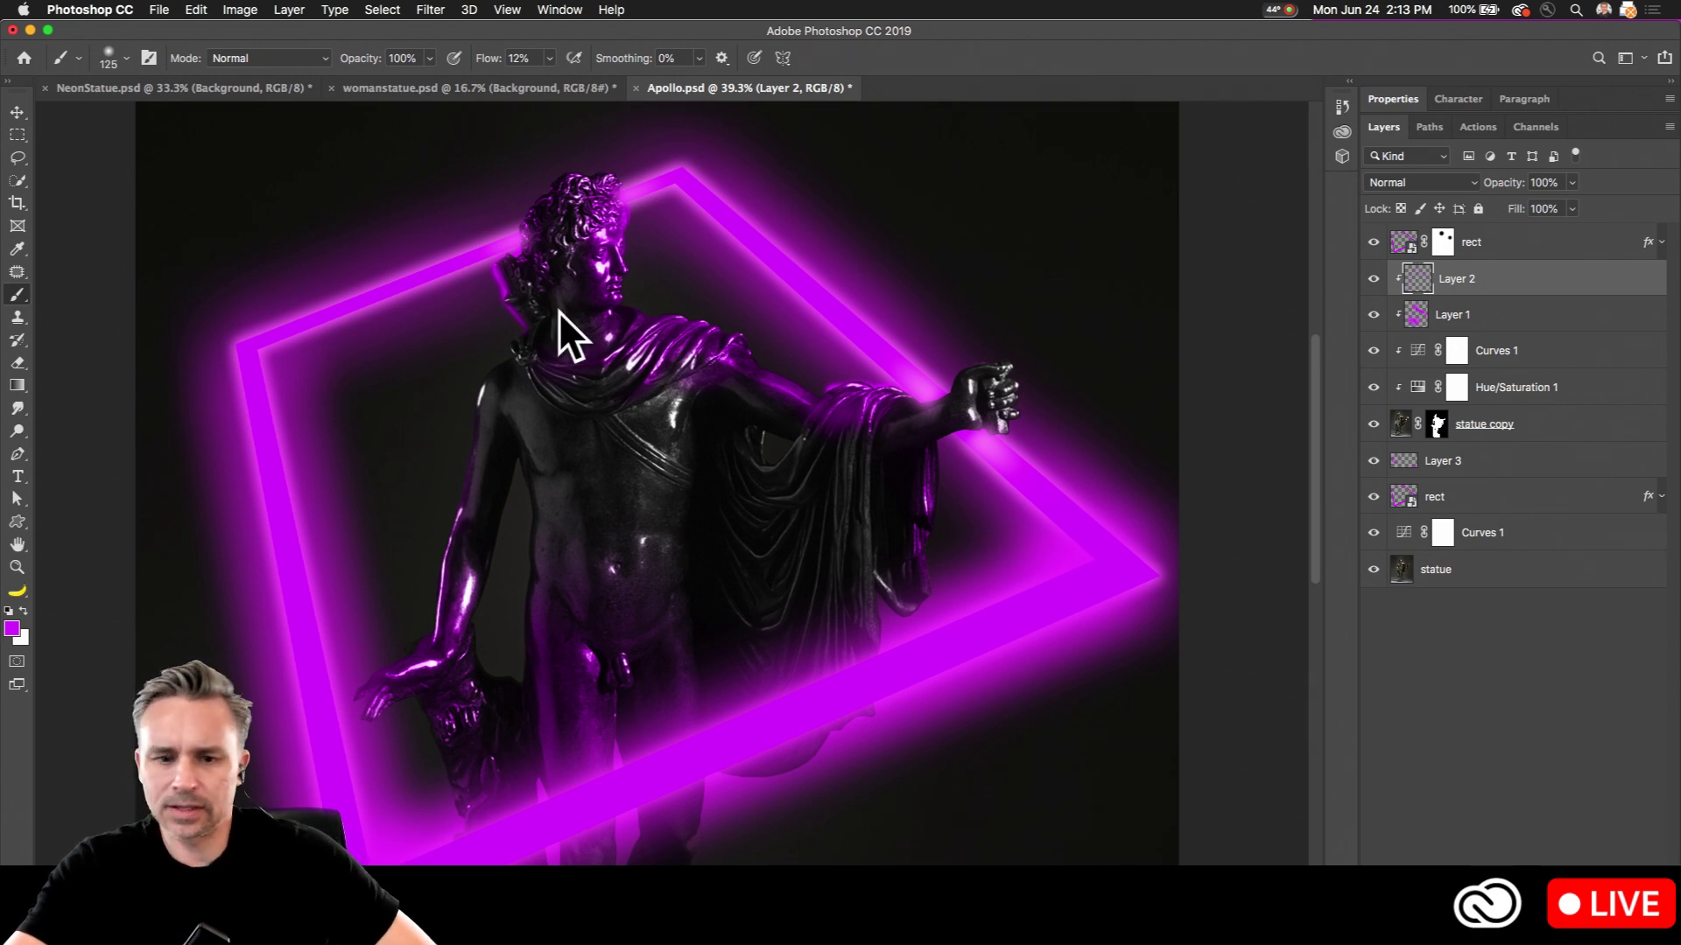
scroll(611, 308, "down", 3)
left_click_drag(615, 334, 653, 342)
Step: Choose the thin circular ring as the shape for the Custom Shape tool
left_click(18, 522)
left_click(726, 60)
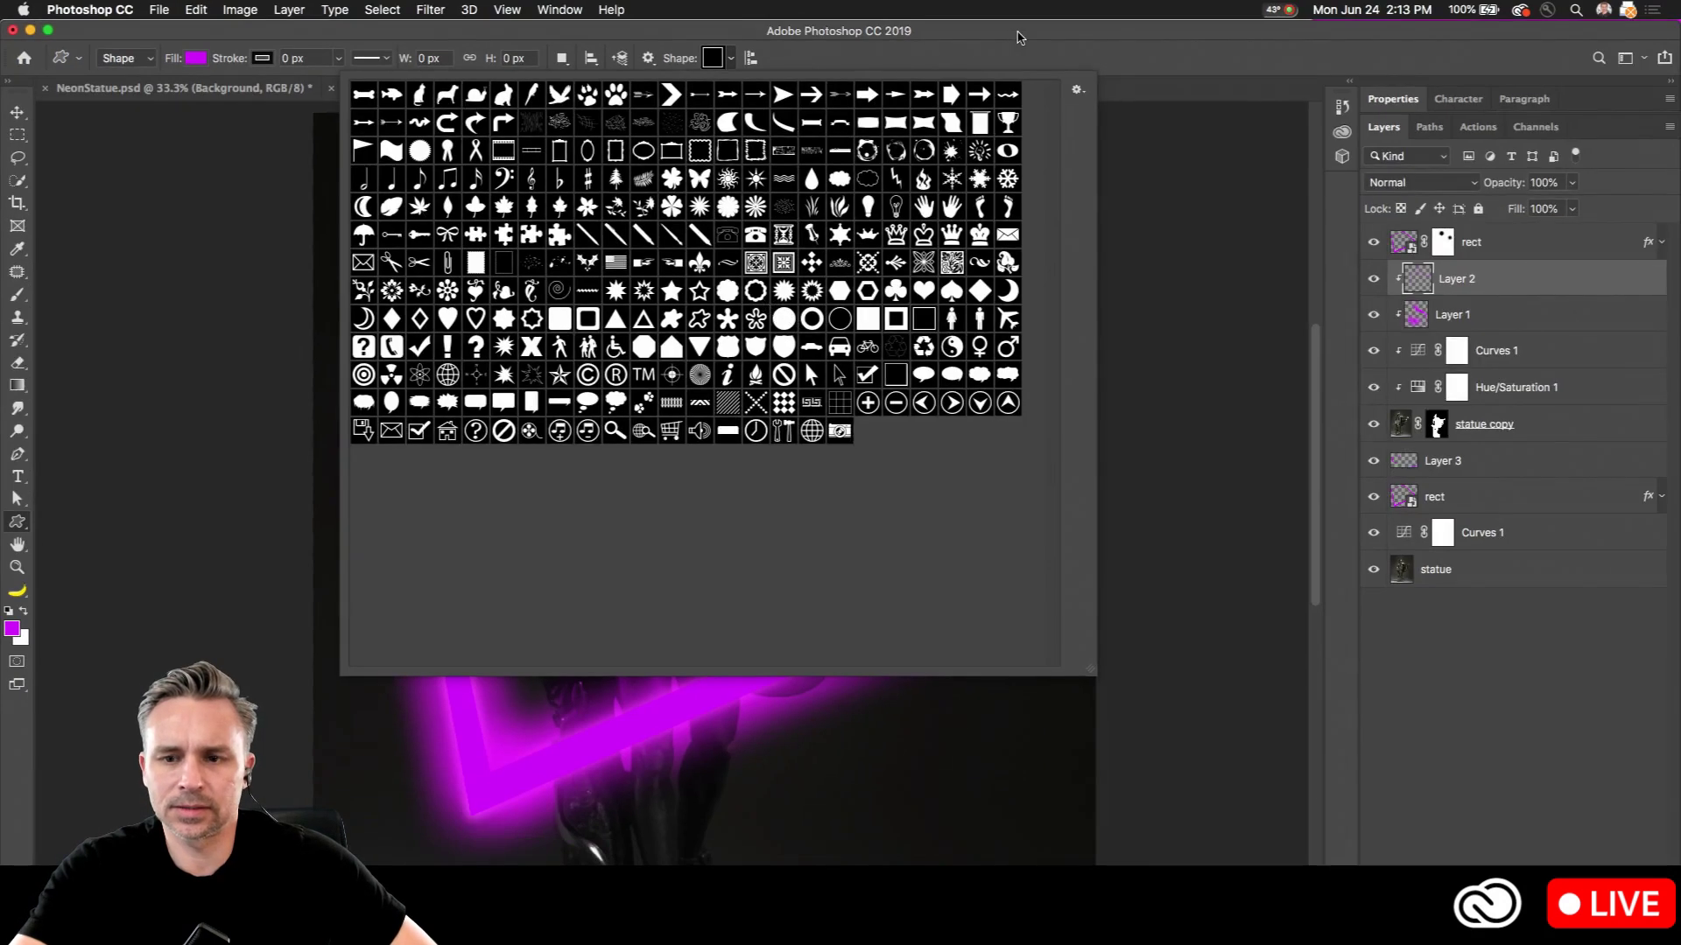
left_click(1022, 44)
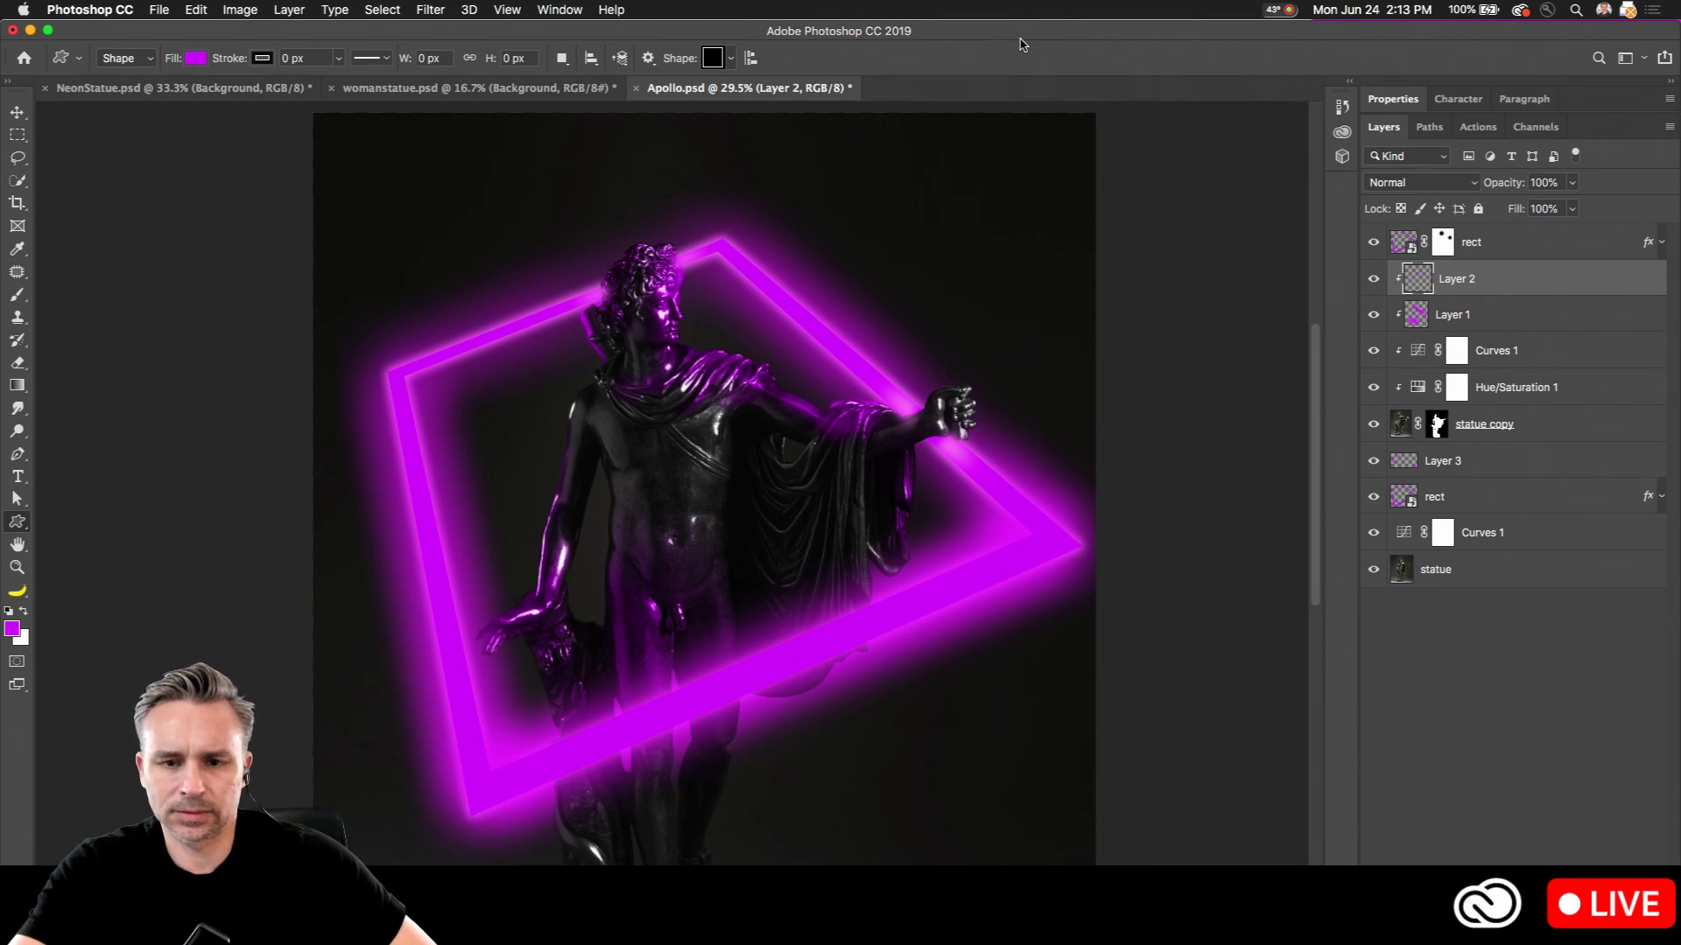
left_click(733, 59)
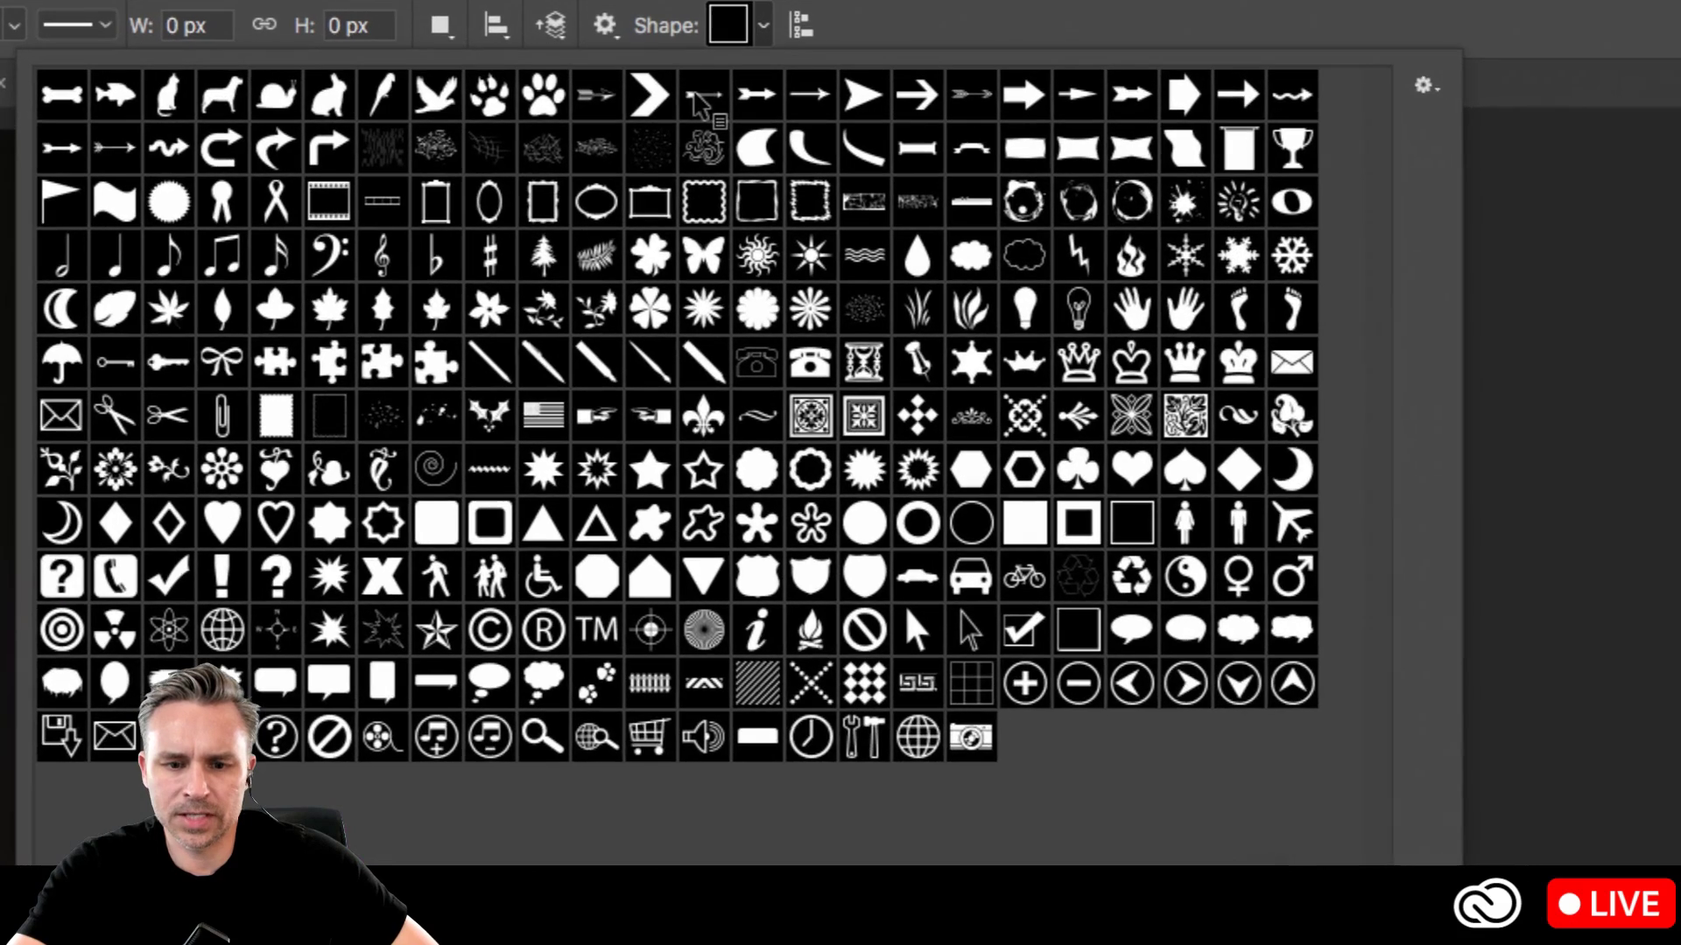
left_click(959, 518)
key("Return")
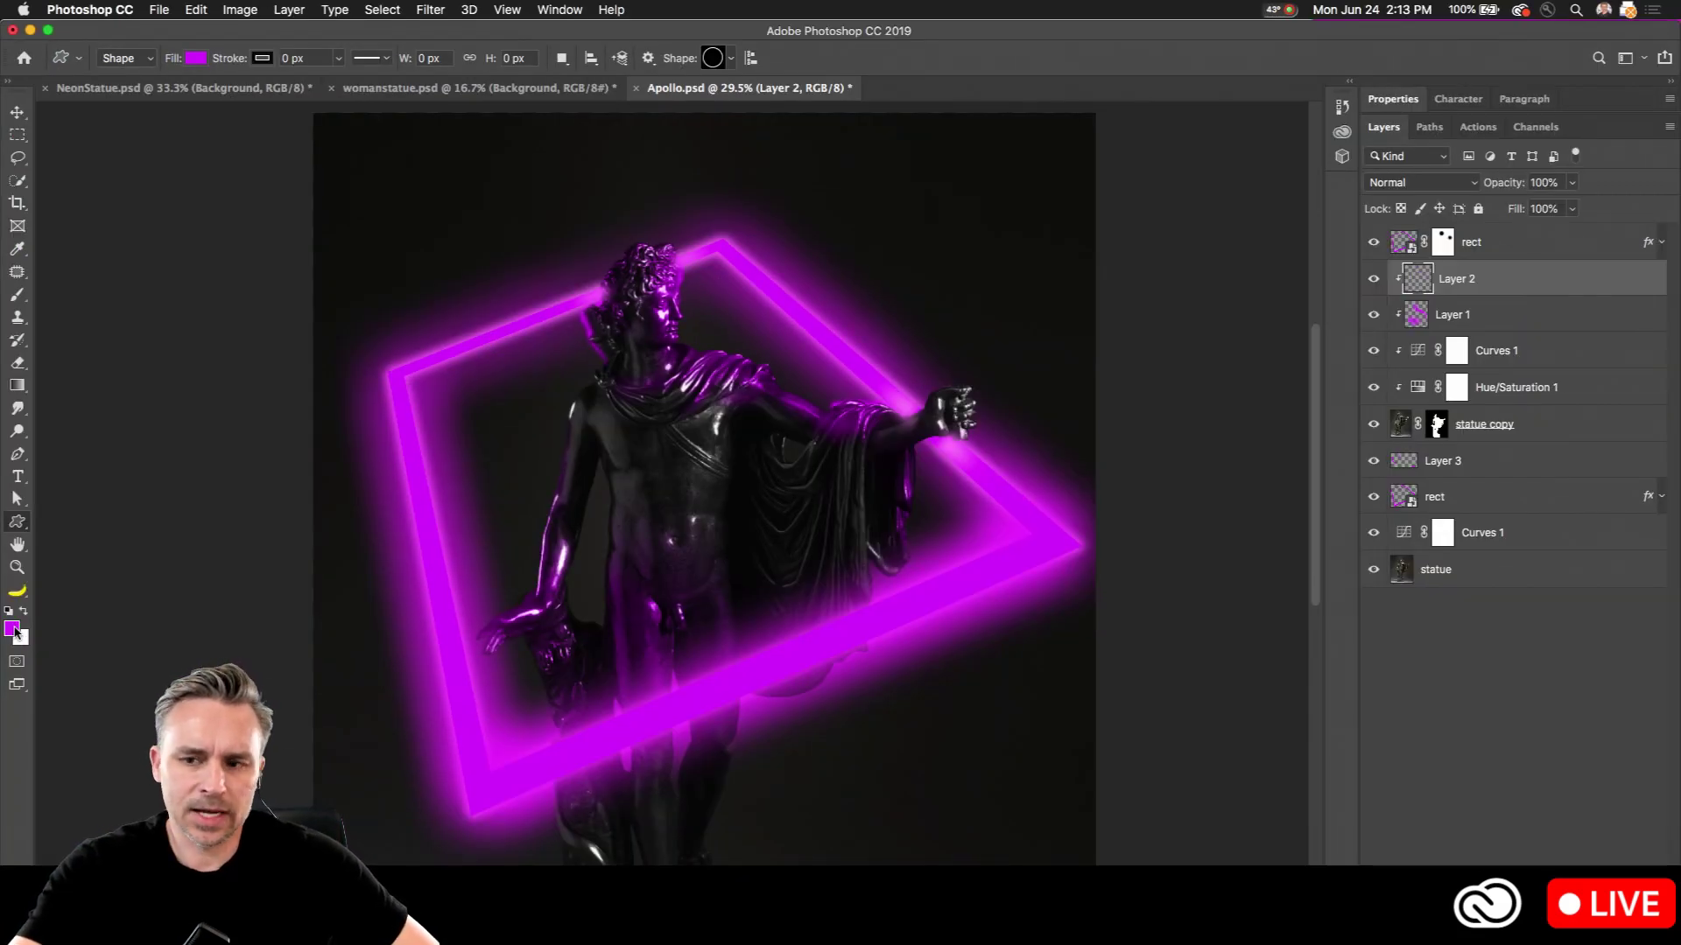
Step: Draw a circular ring about 2052 px wide over the statue, above the top rect layer
left_click(1505, 250)
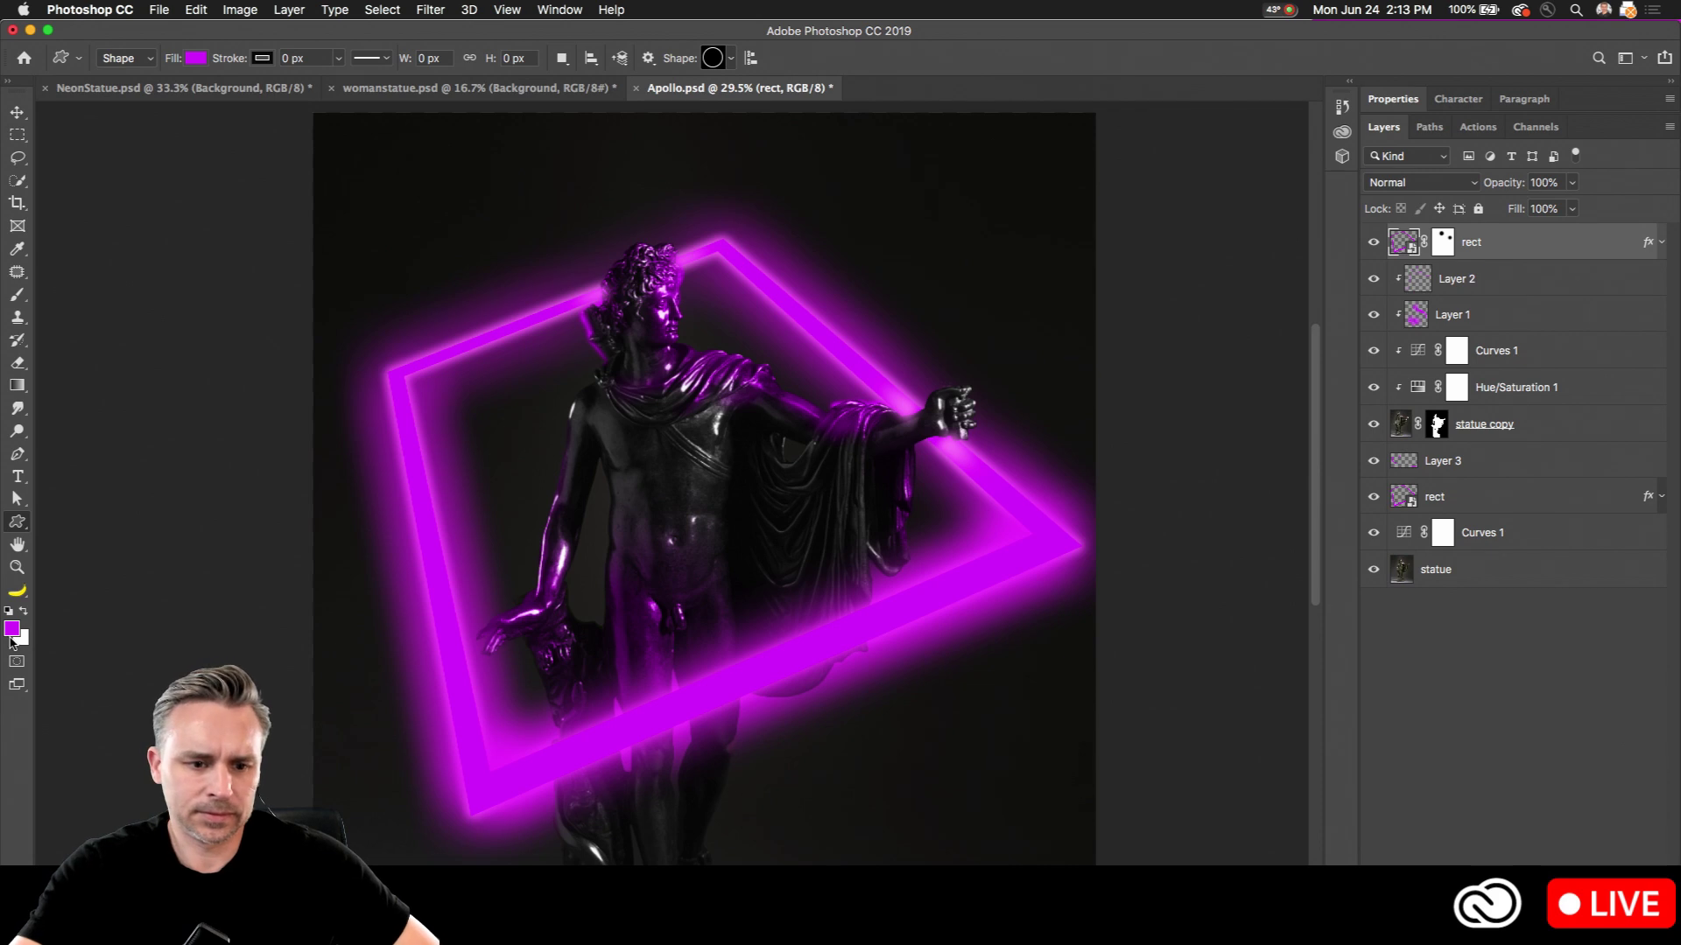
left_click(11, 629)
left_click_drag(920, 455, 922, 451)
key("Return")
left_click_drag(708, 572, 967, 750)
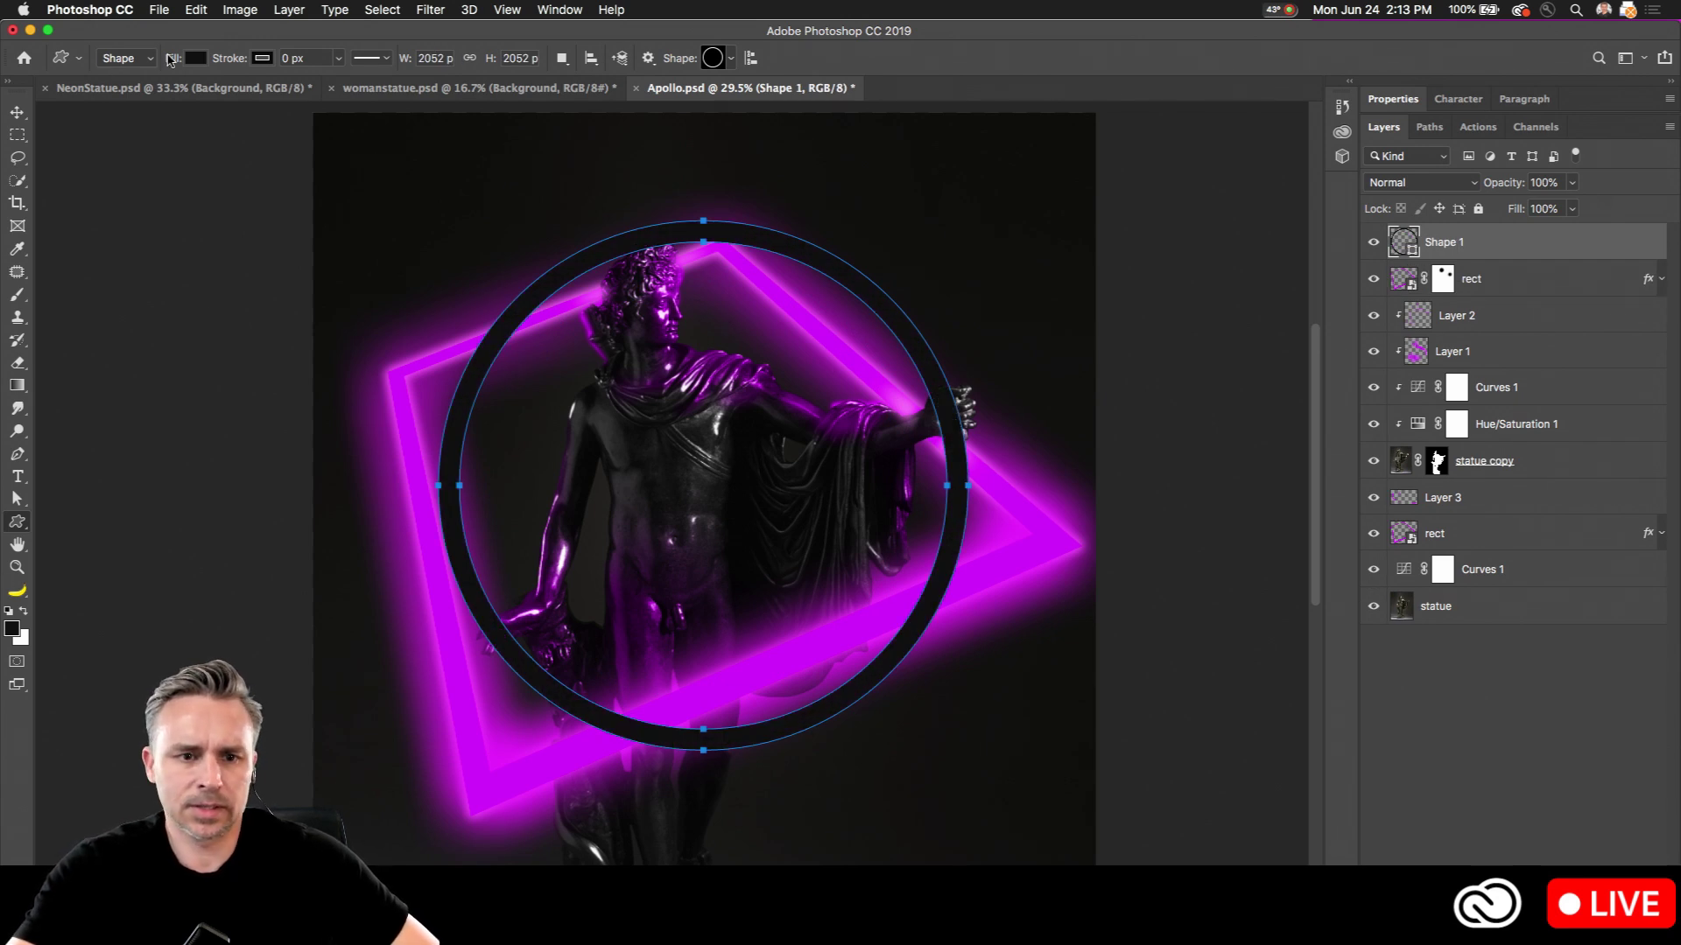
Step: Set the ring's fill color to cyan
left_click(196, 58)
left_click(155, 169)
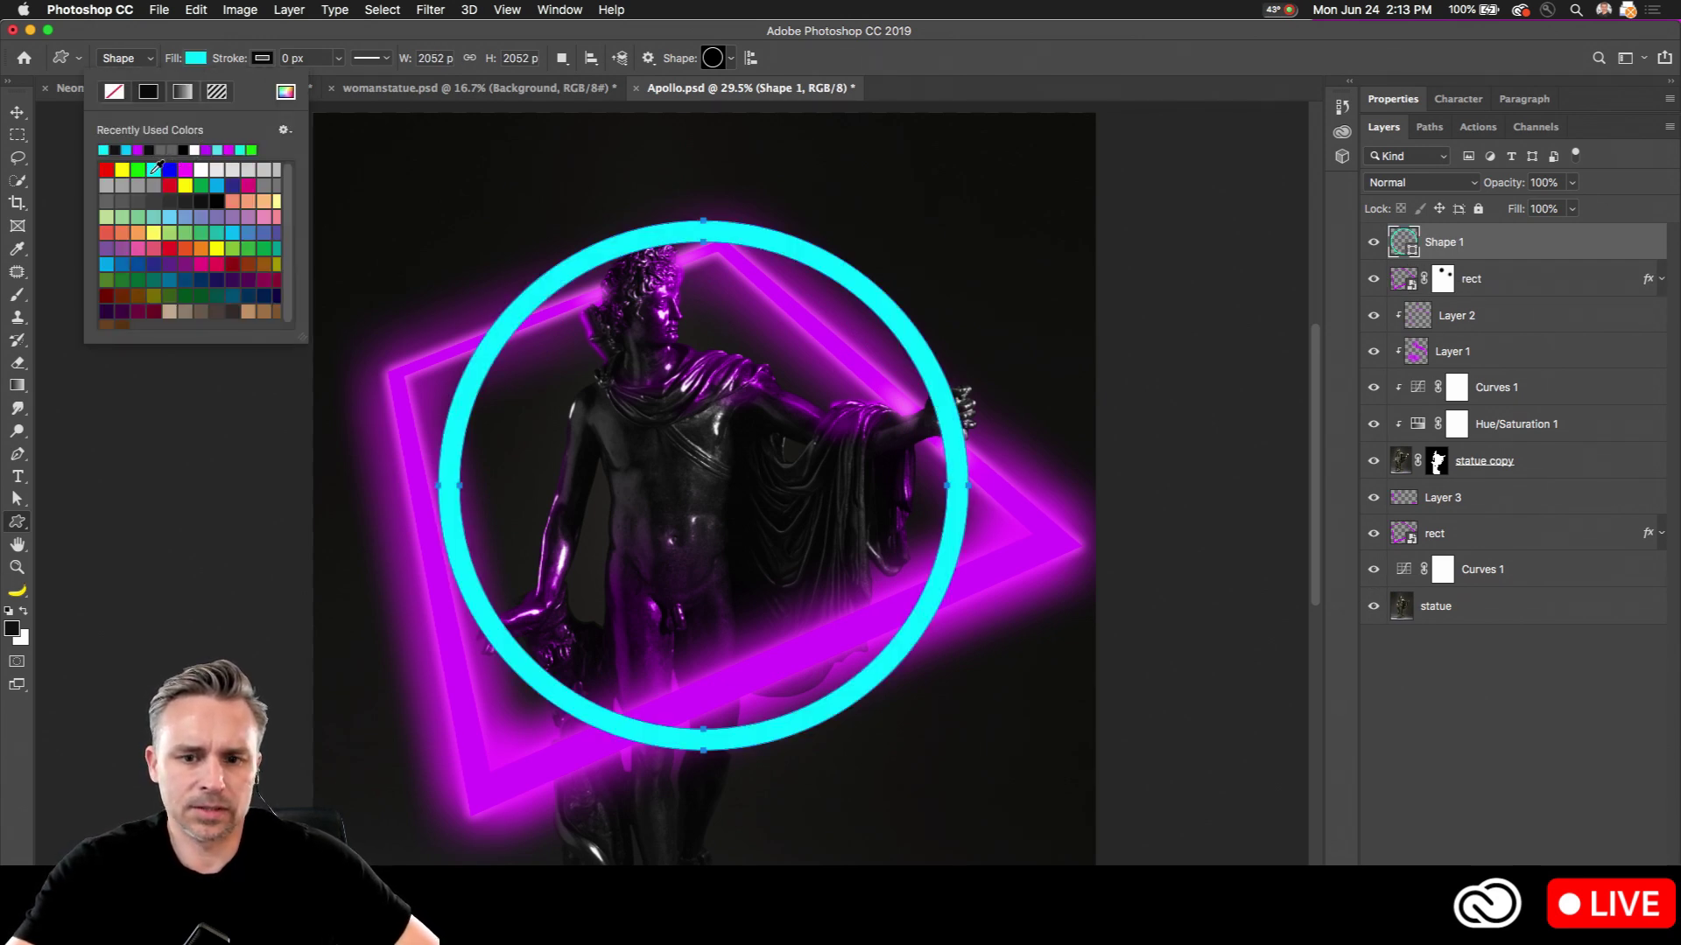
left_click(982, 68)
Step: Move the ring slightly down and left over the statue's body and convert it to a smart object
left_click(18, 112)
left_click_drag(689, 424, 648, 485)
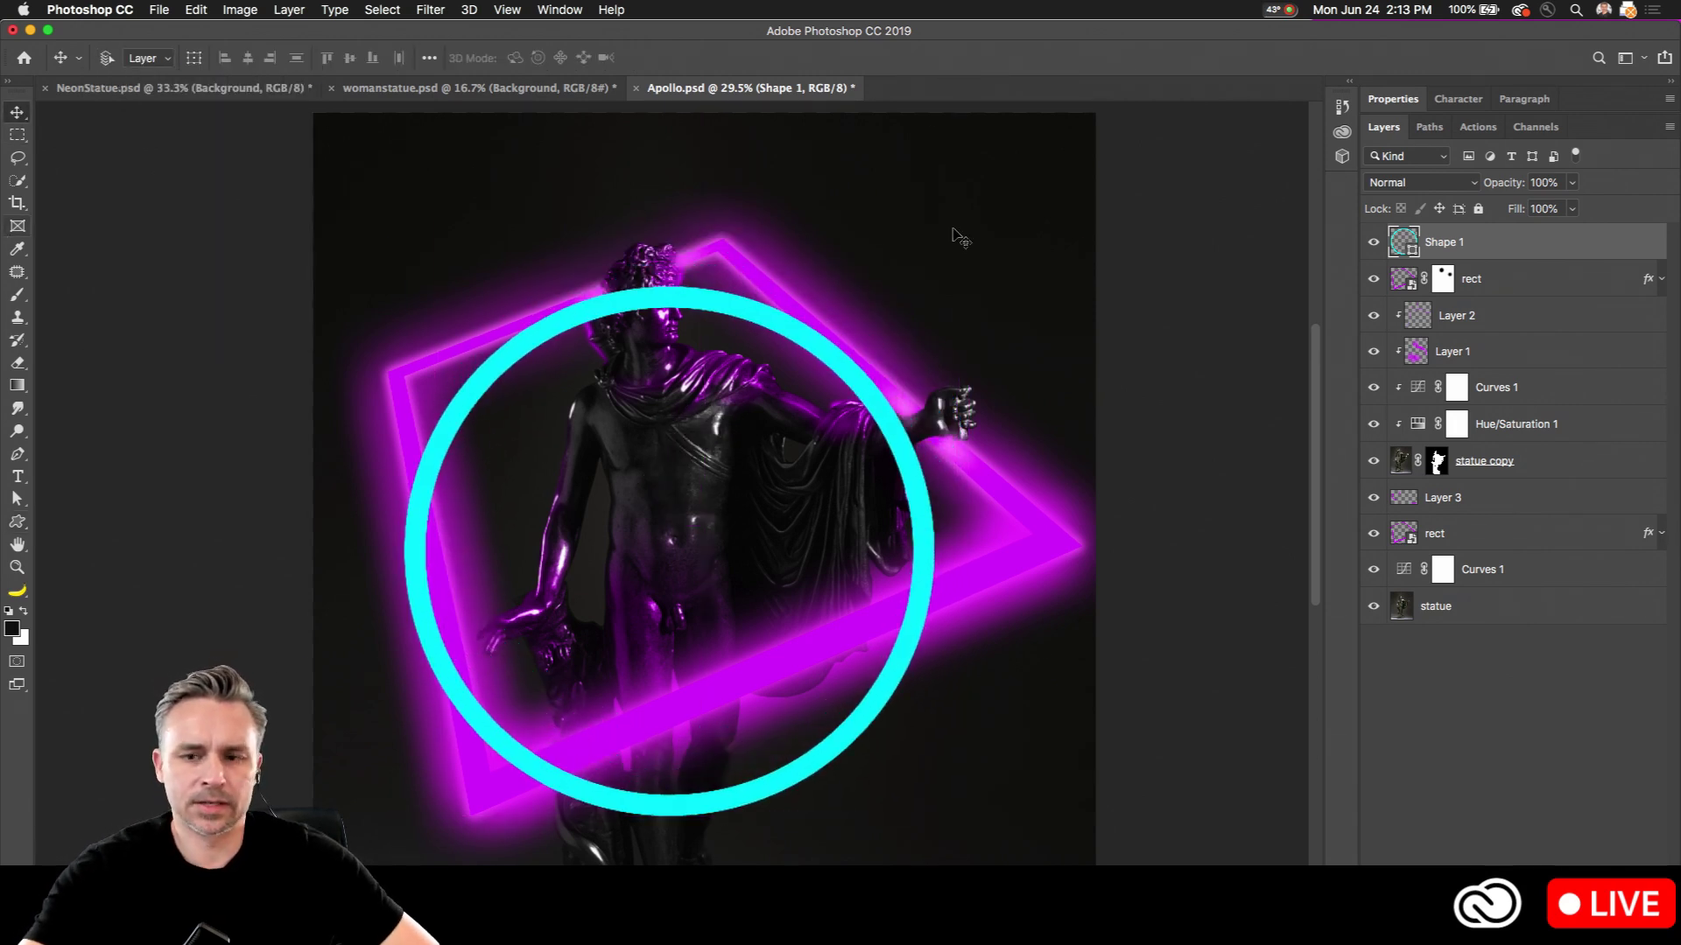
right_click(1496, 242)
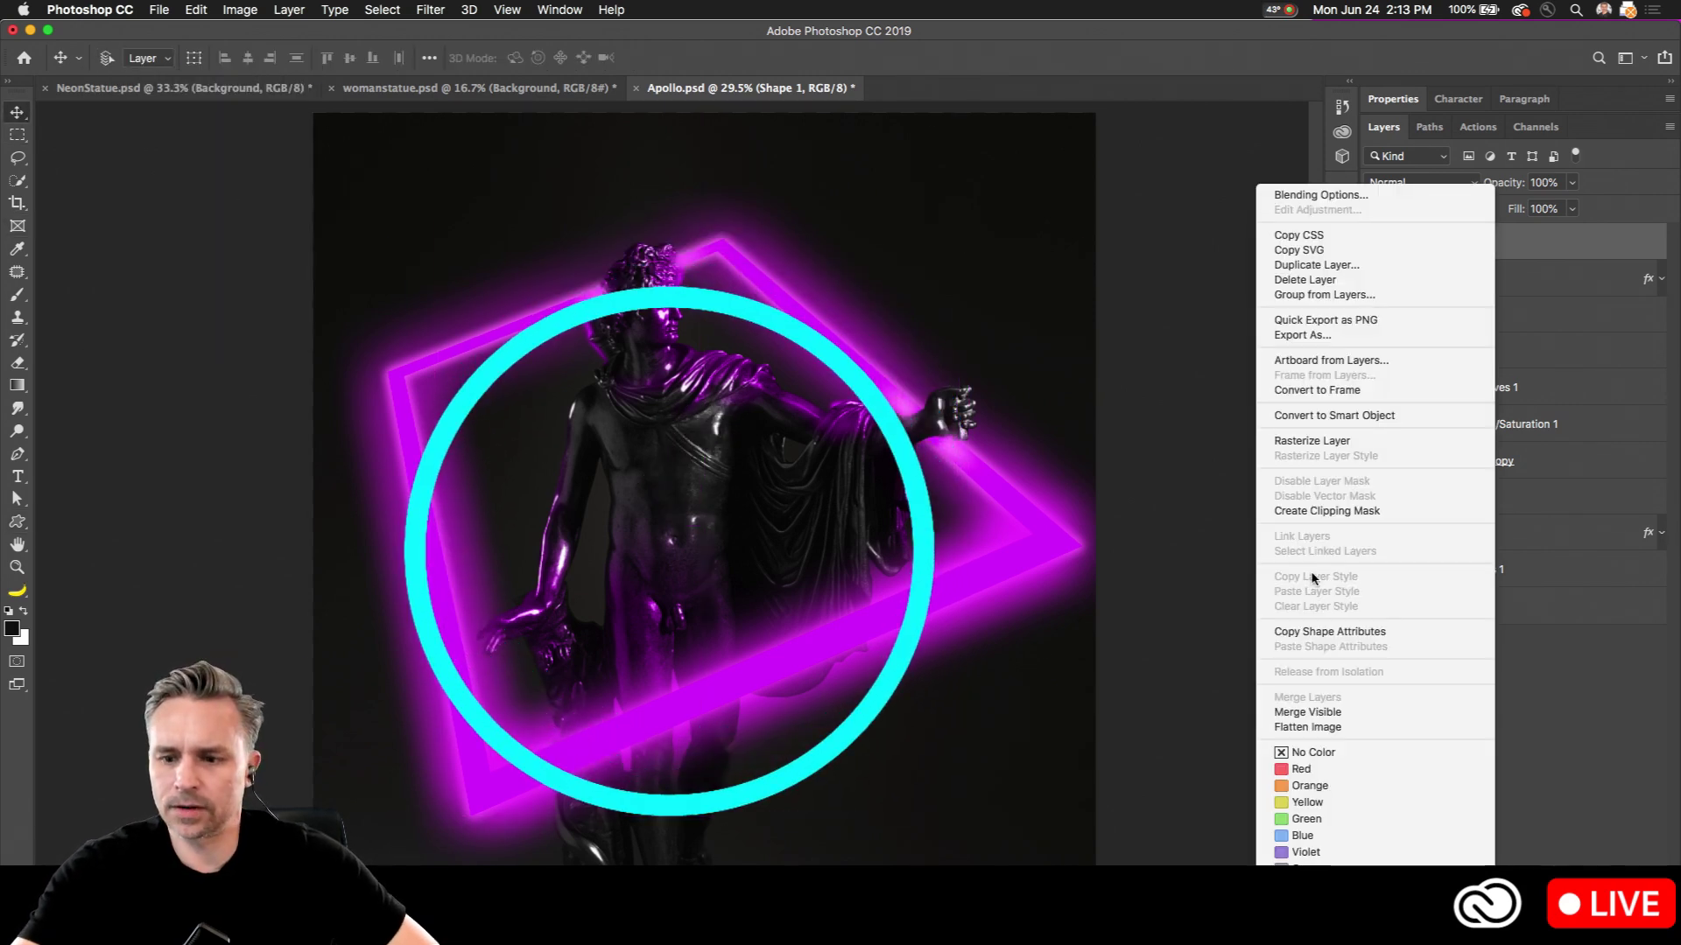
left_click(1319, 416)
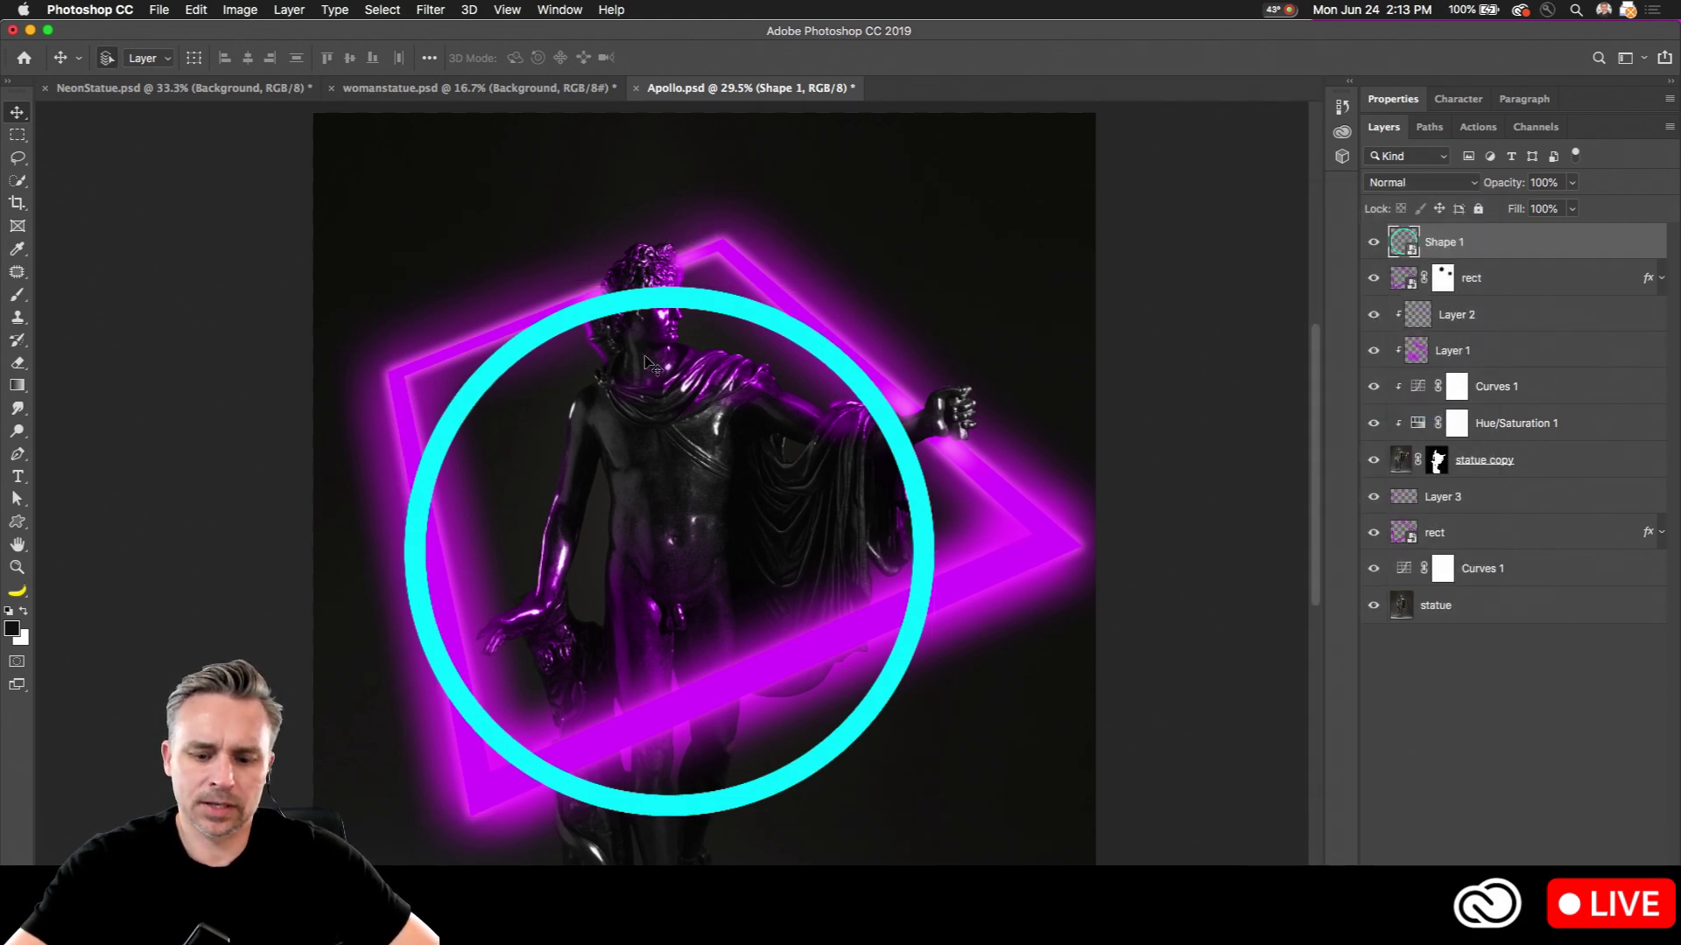
Step: Distort the ring into a tilted perspective oval that encircles the statue's head and torso and crosses the outstretched wrist
key("super+t")
right_click(604, 315)
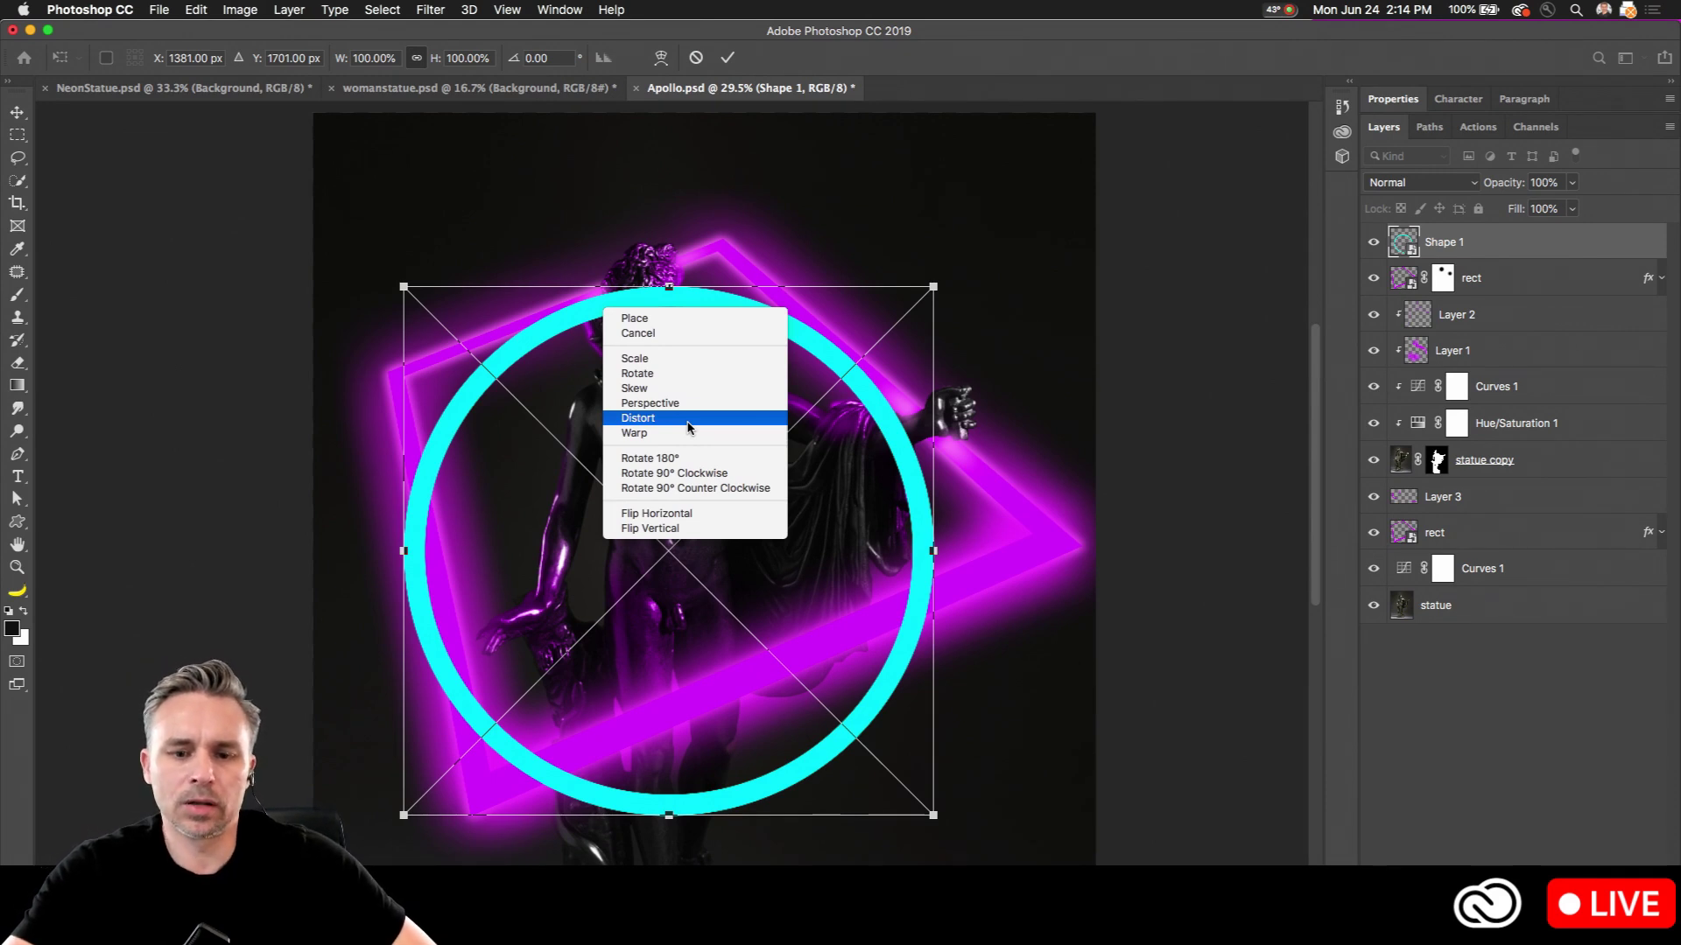
left_click(688, 427)
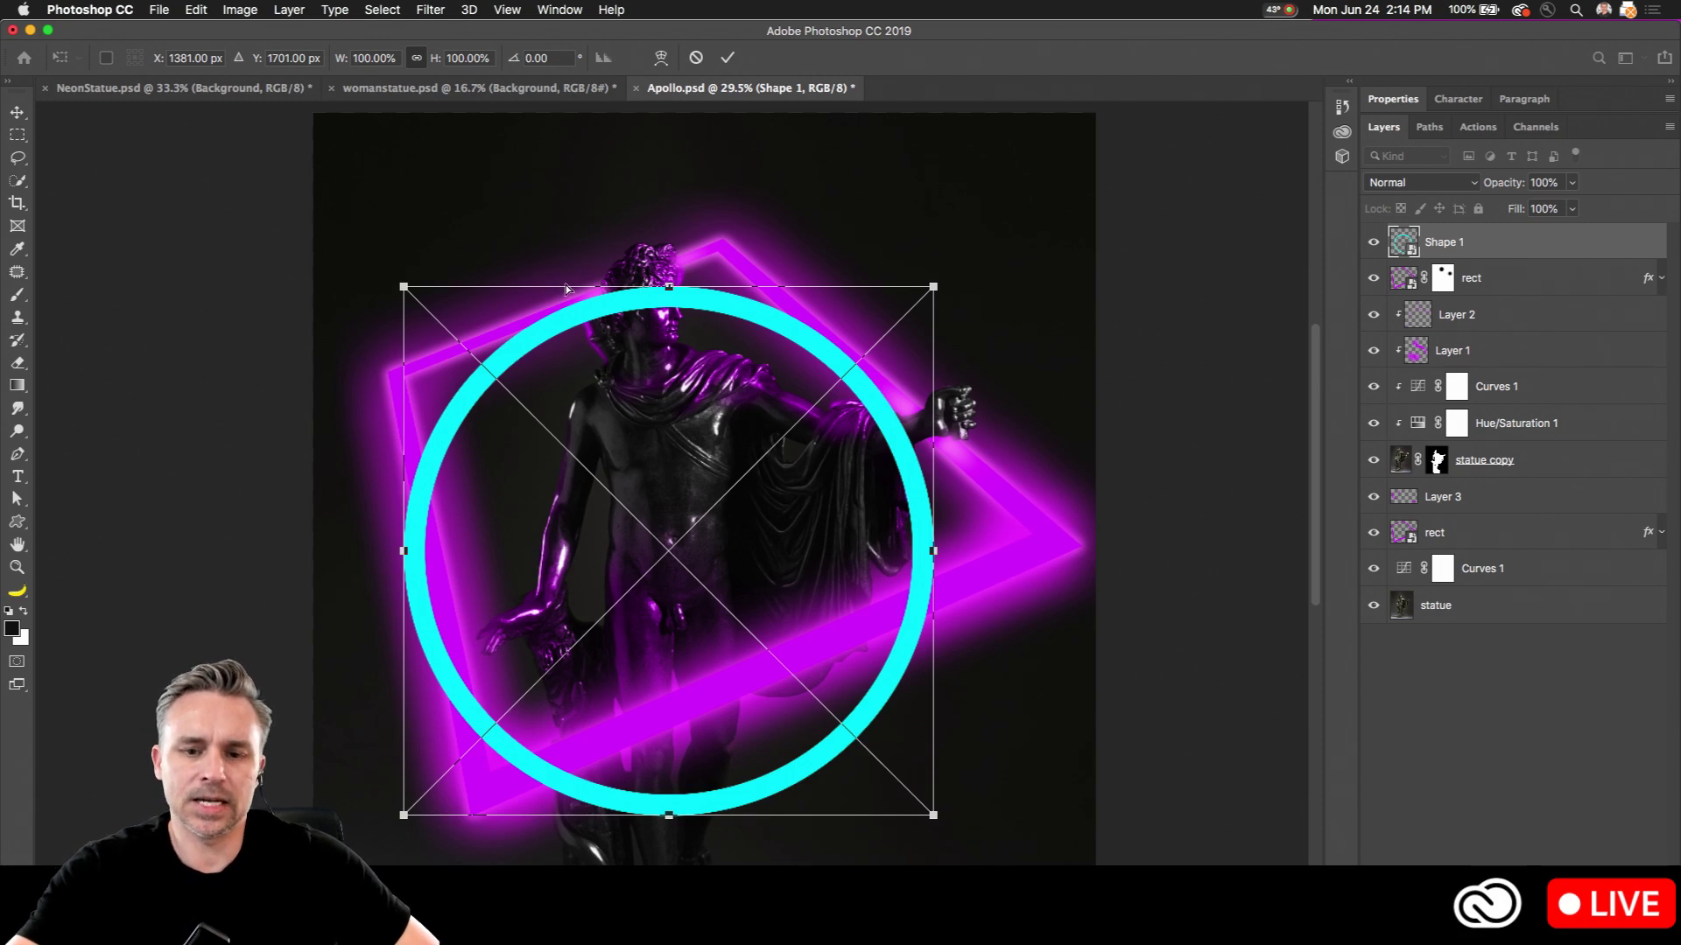
left_click_drag(404, 815, 382, 763)
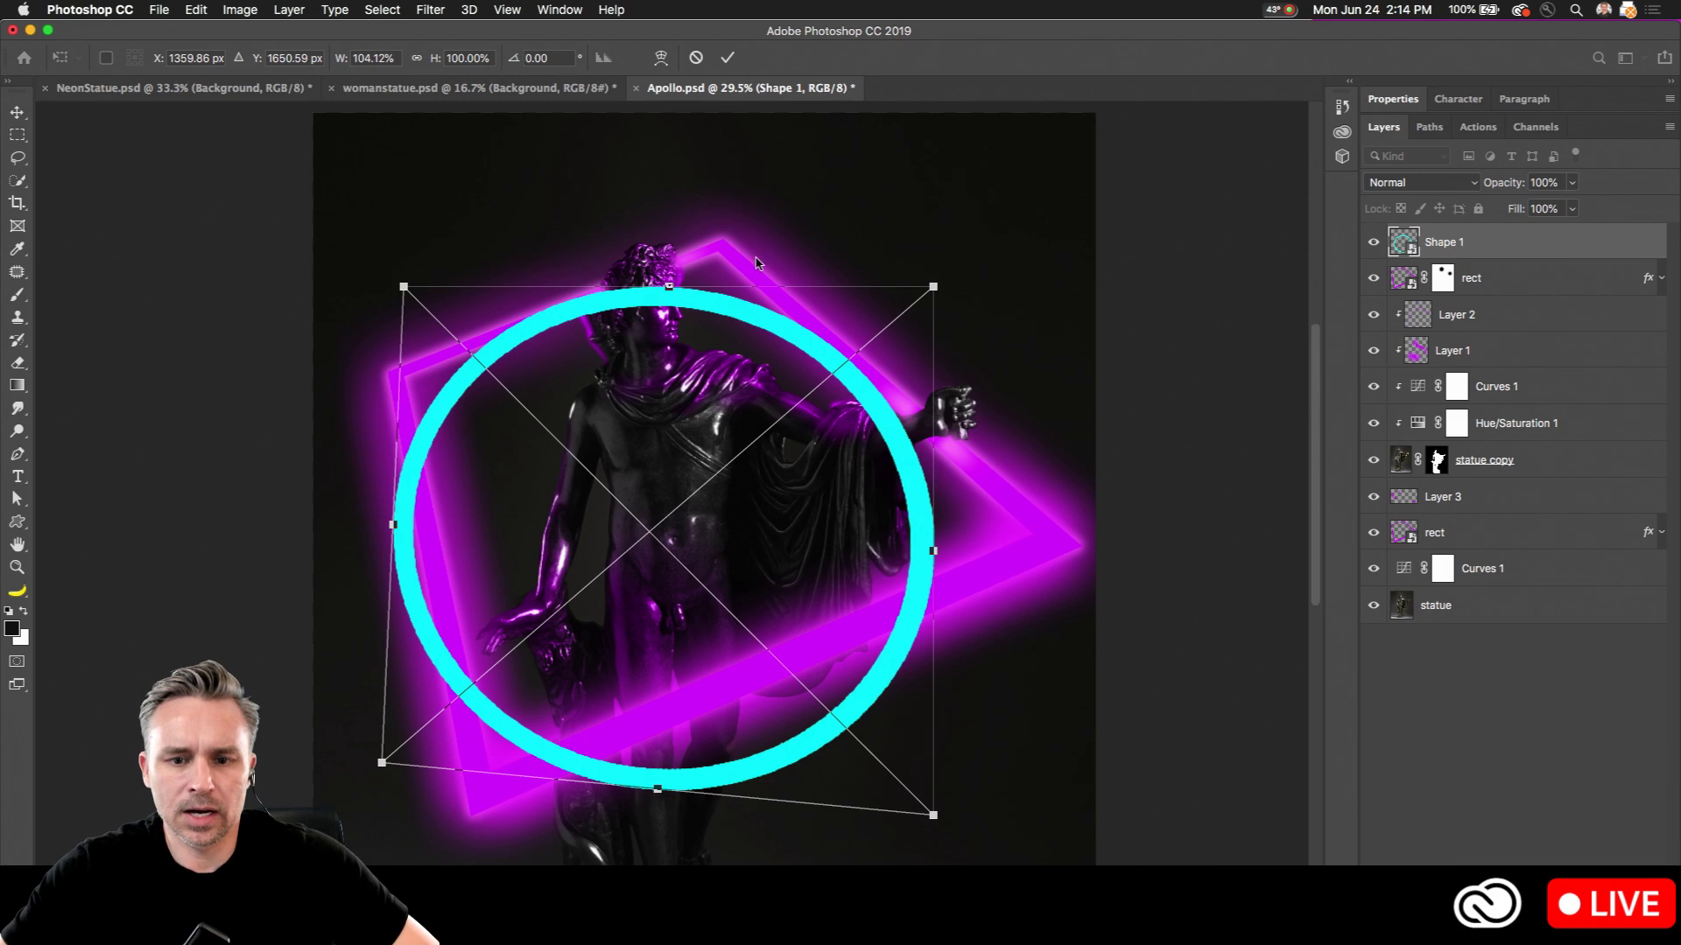
left_click_drag(935, 286, 1006, 263)
left_click_drag(397, 290, 332, 217)
left_click_drag(390, 772, 486, 690)
left_click_drag(552, 557, 575, 494)
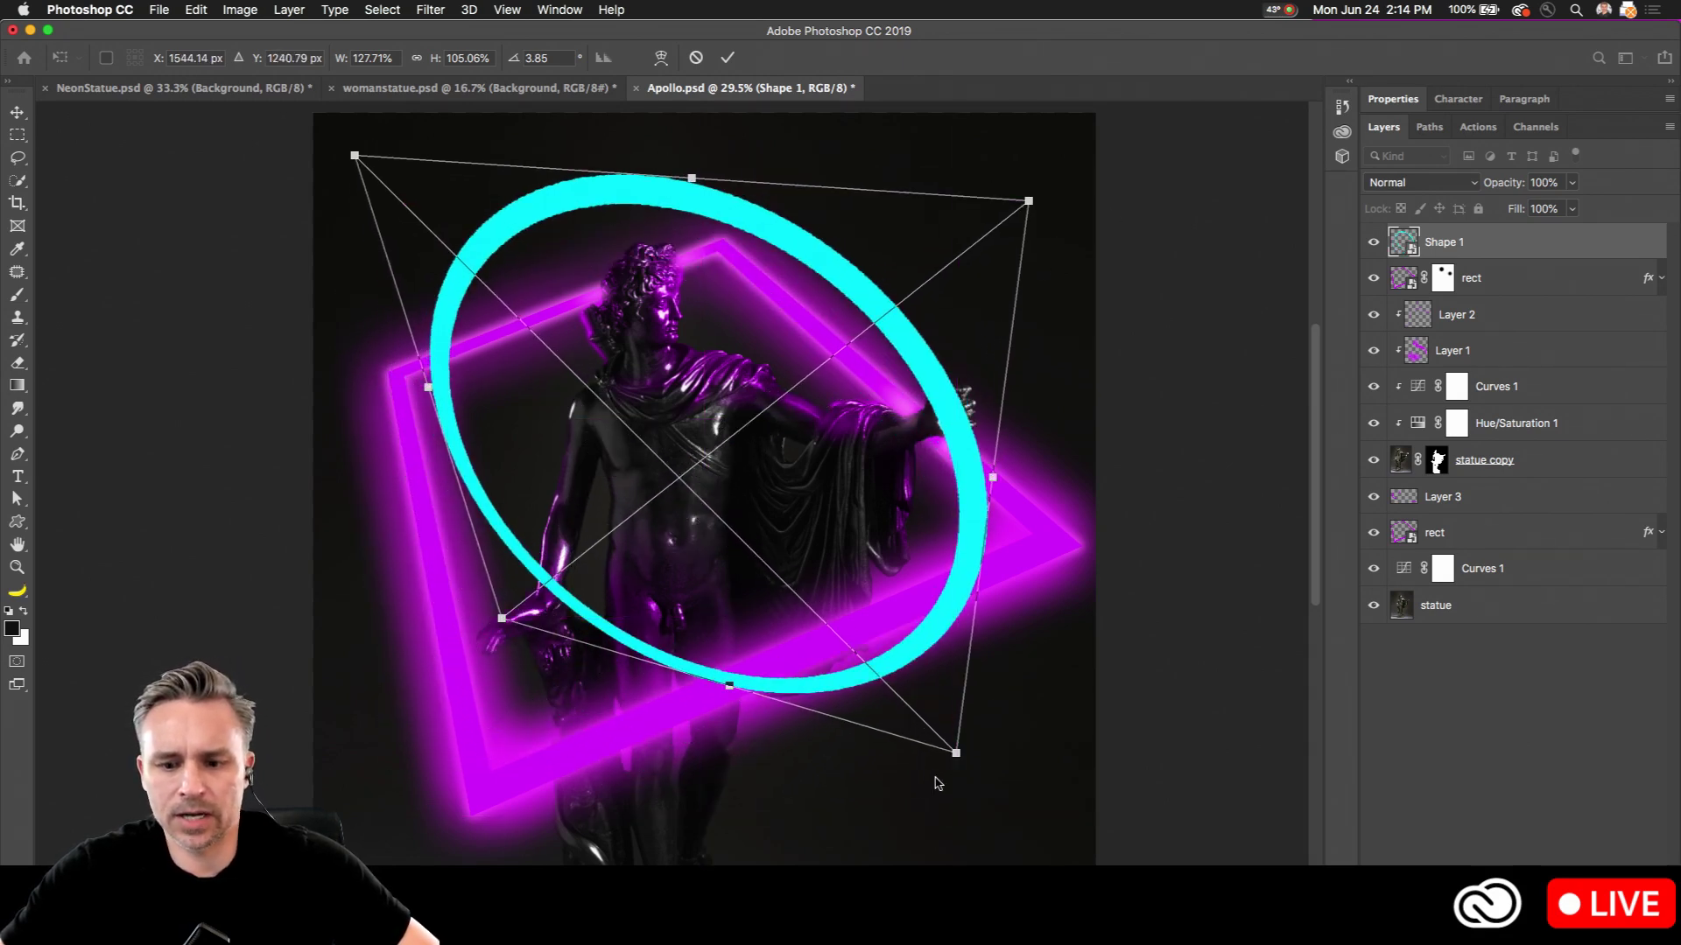
left_click_drag(966, 767, 998, 821)
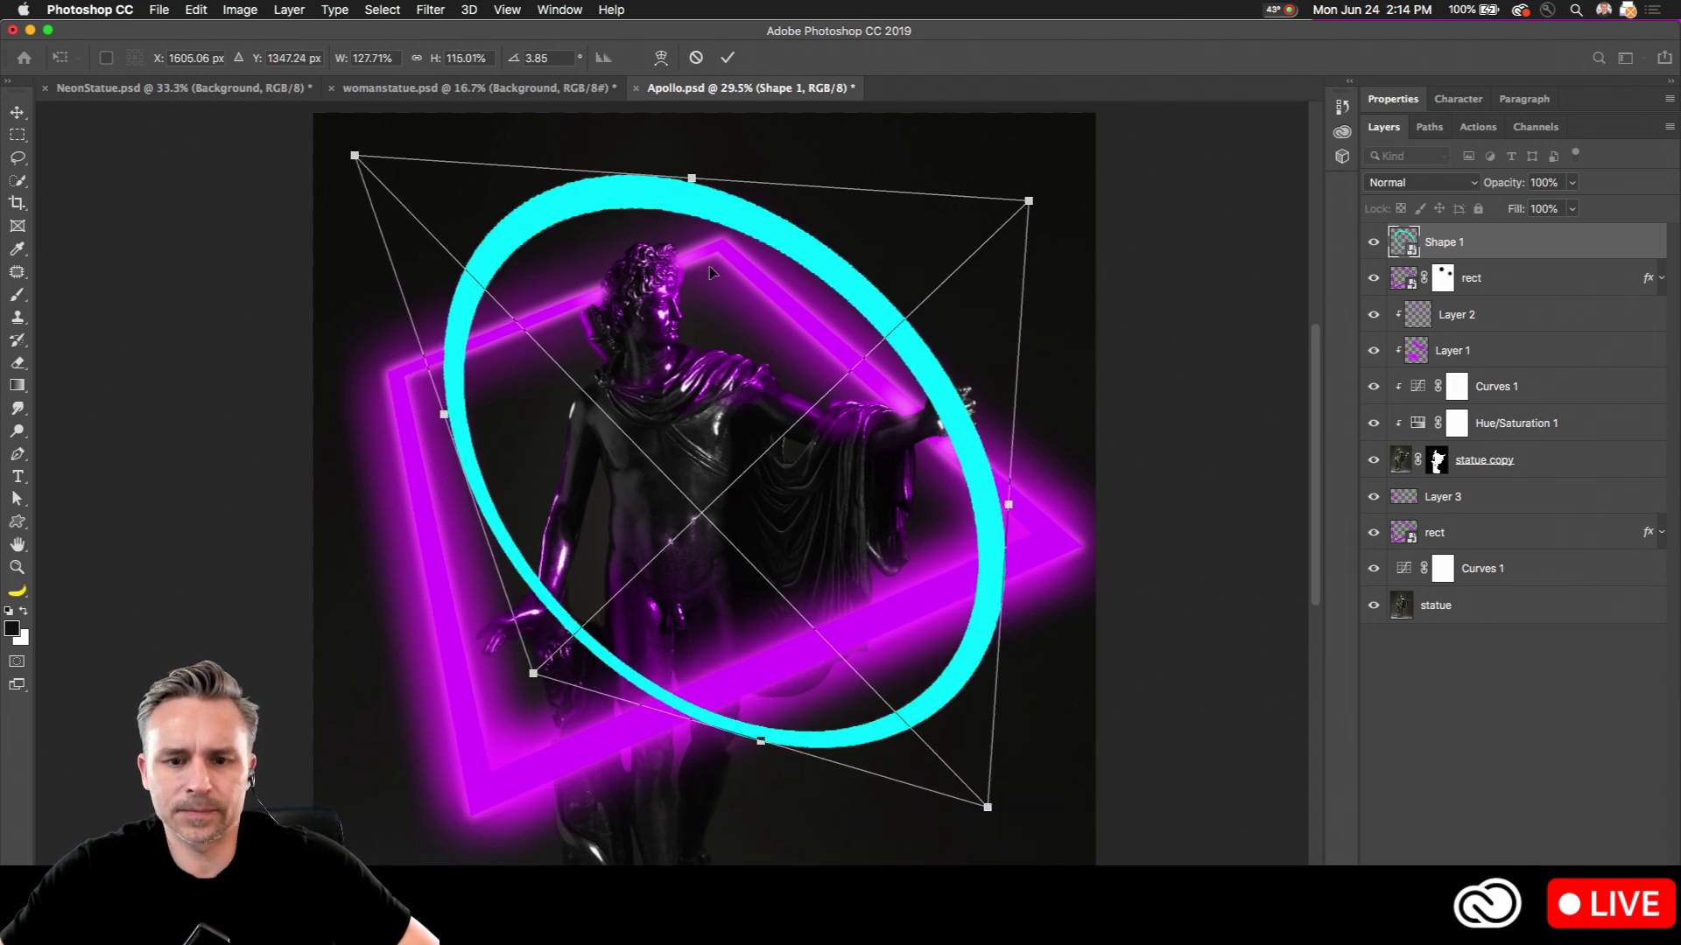
left_click_drag(507, 239, 520, 235)
left_click_drag(1007, 809, 976, 786)
key("Return")
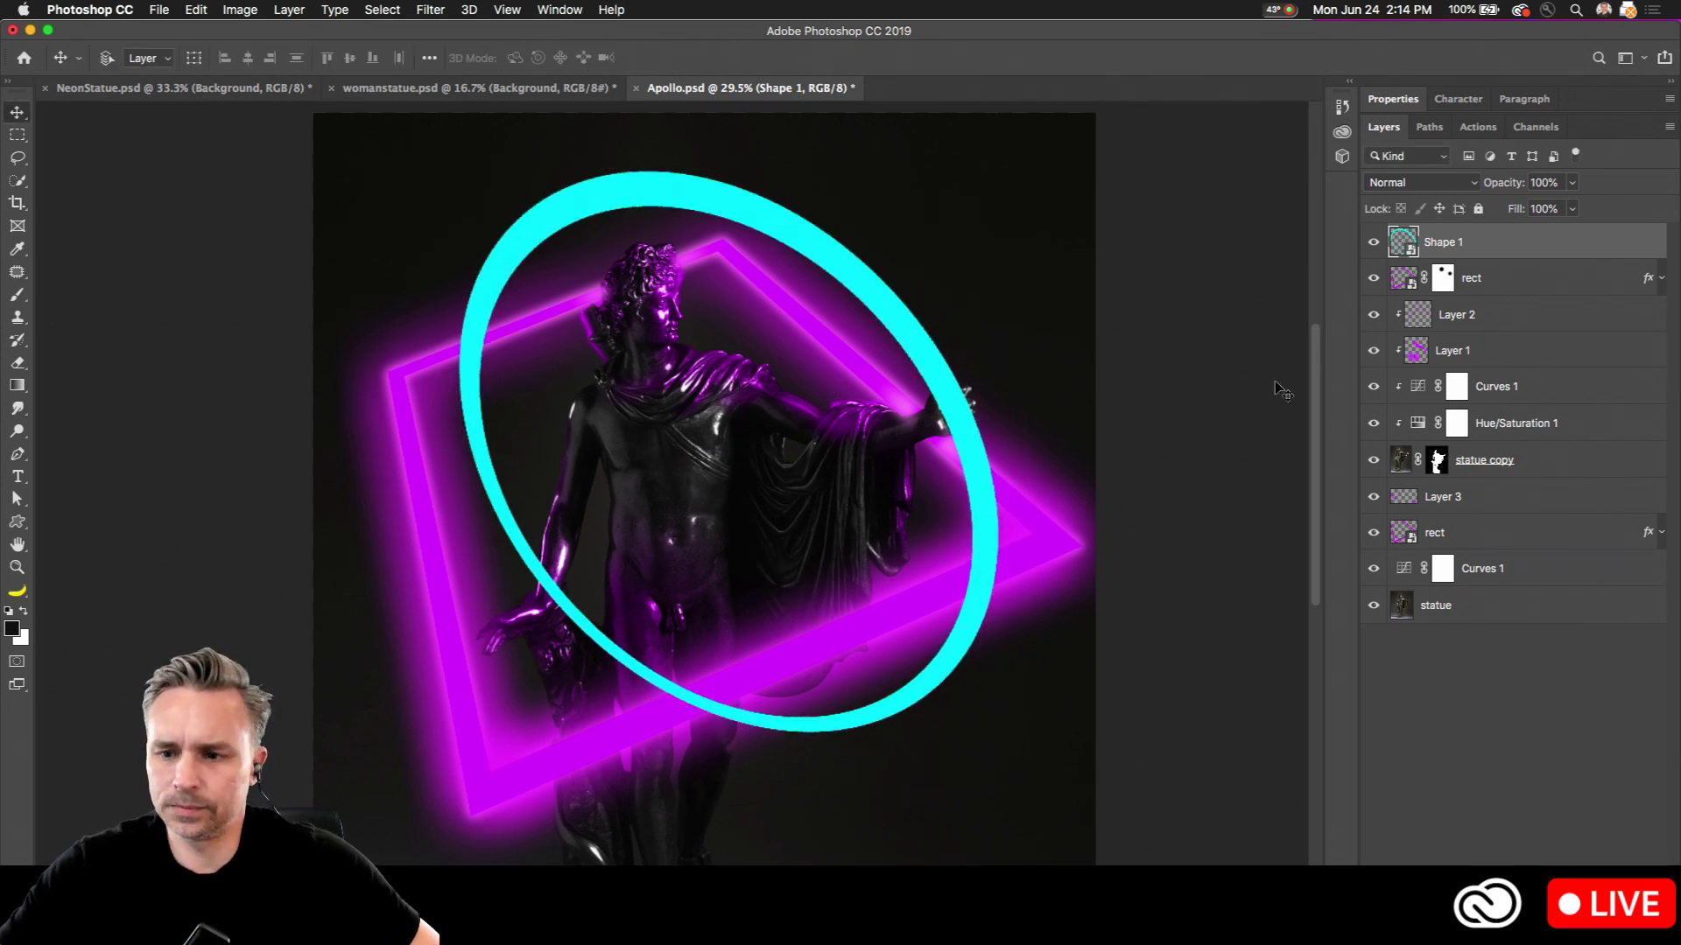
Step: Add an Outer Glow to the ring layer with its color sampled from the cyan ring (00ffff)
double_click(1571, 252)
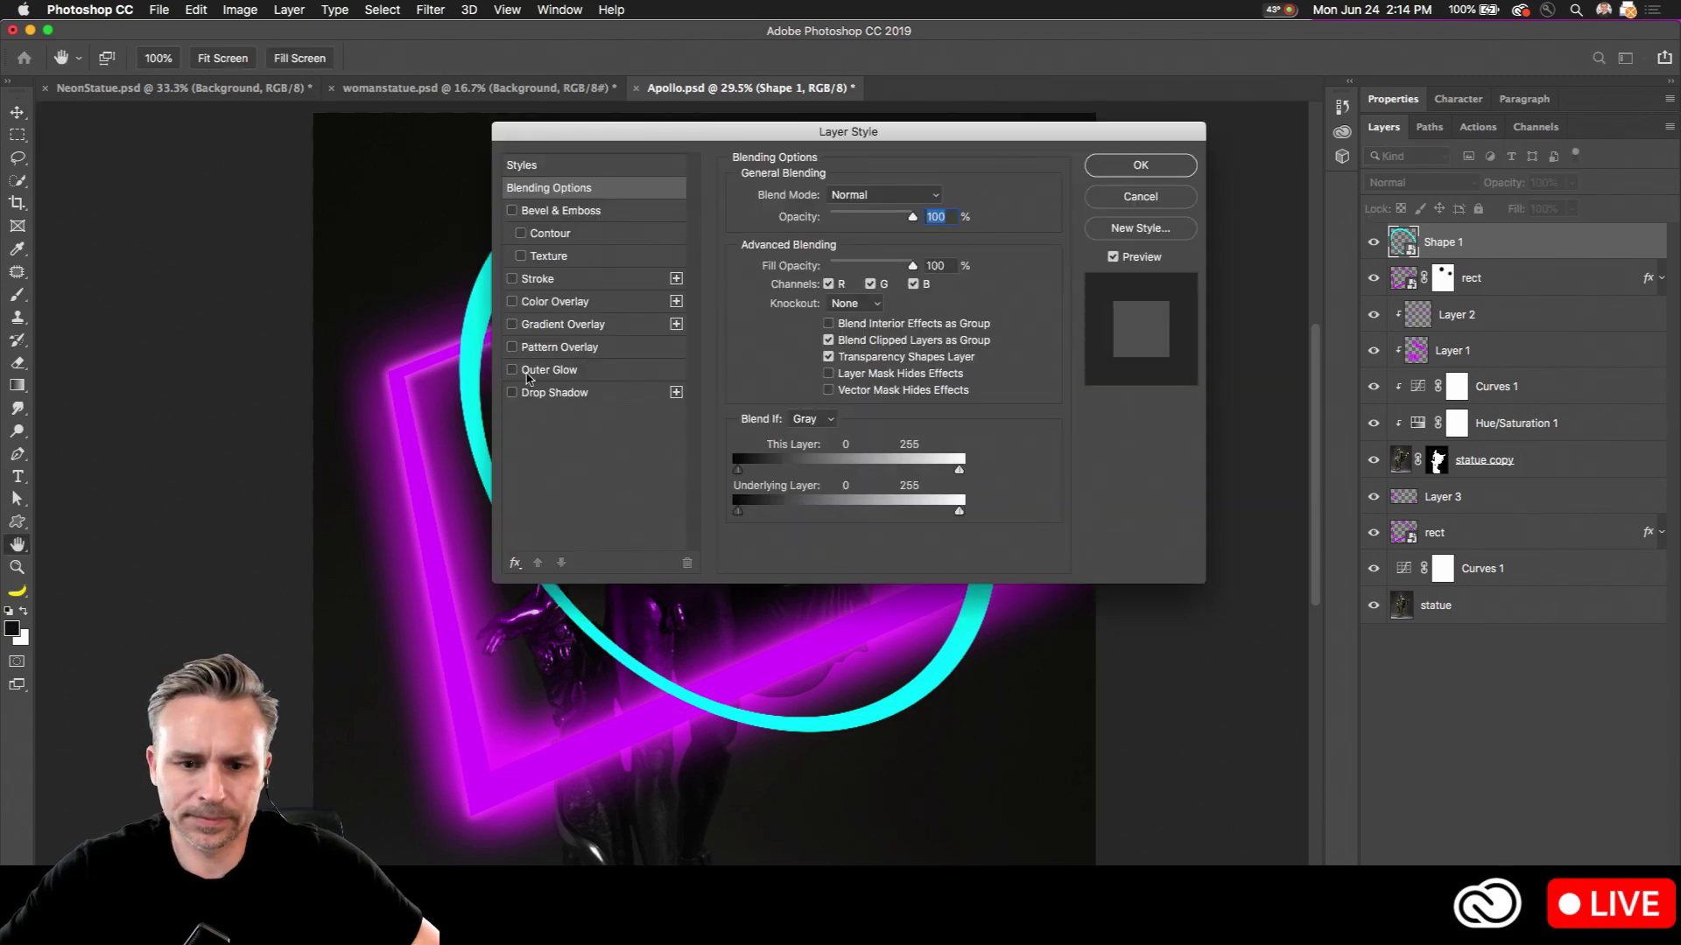
left_click(512, 372)
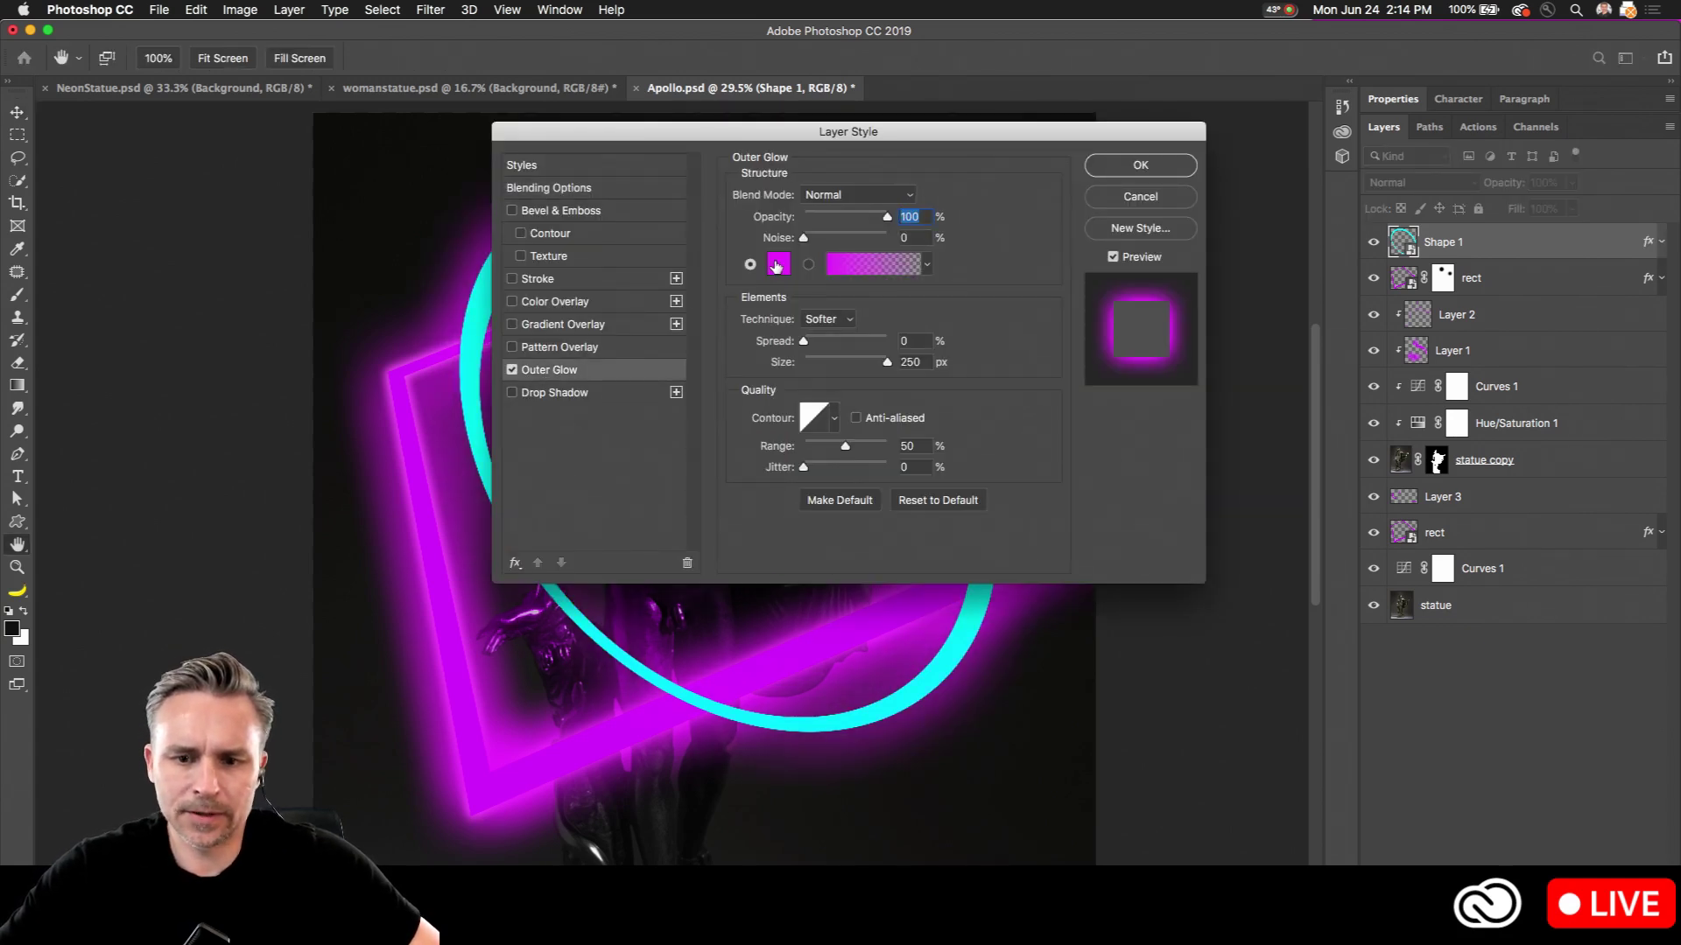
left_click(775, 265)
left_click(479, 368)
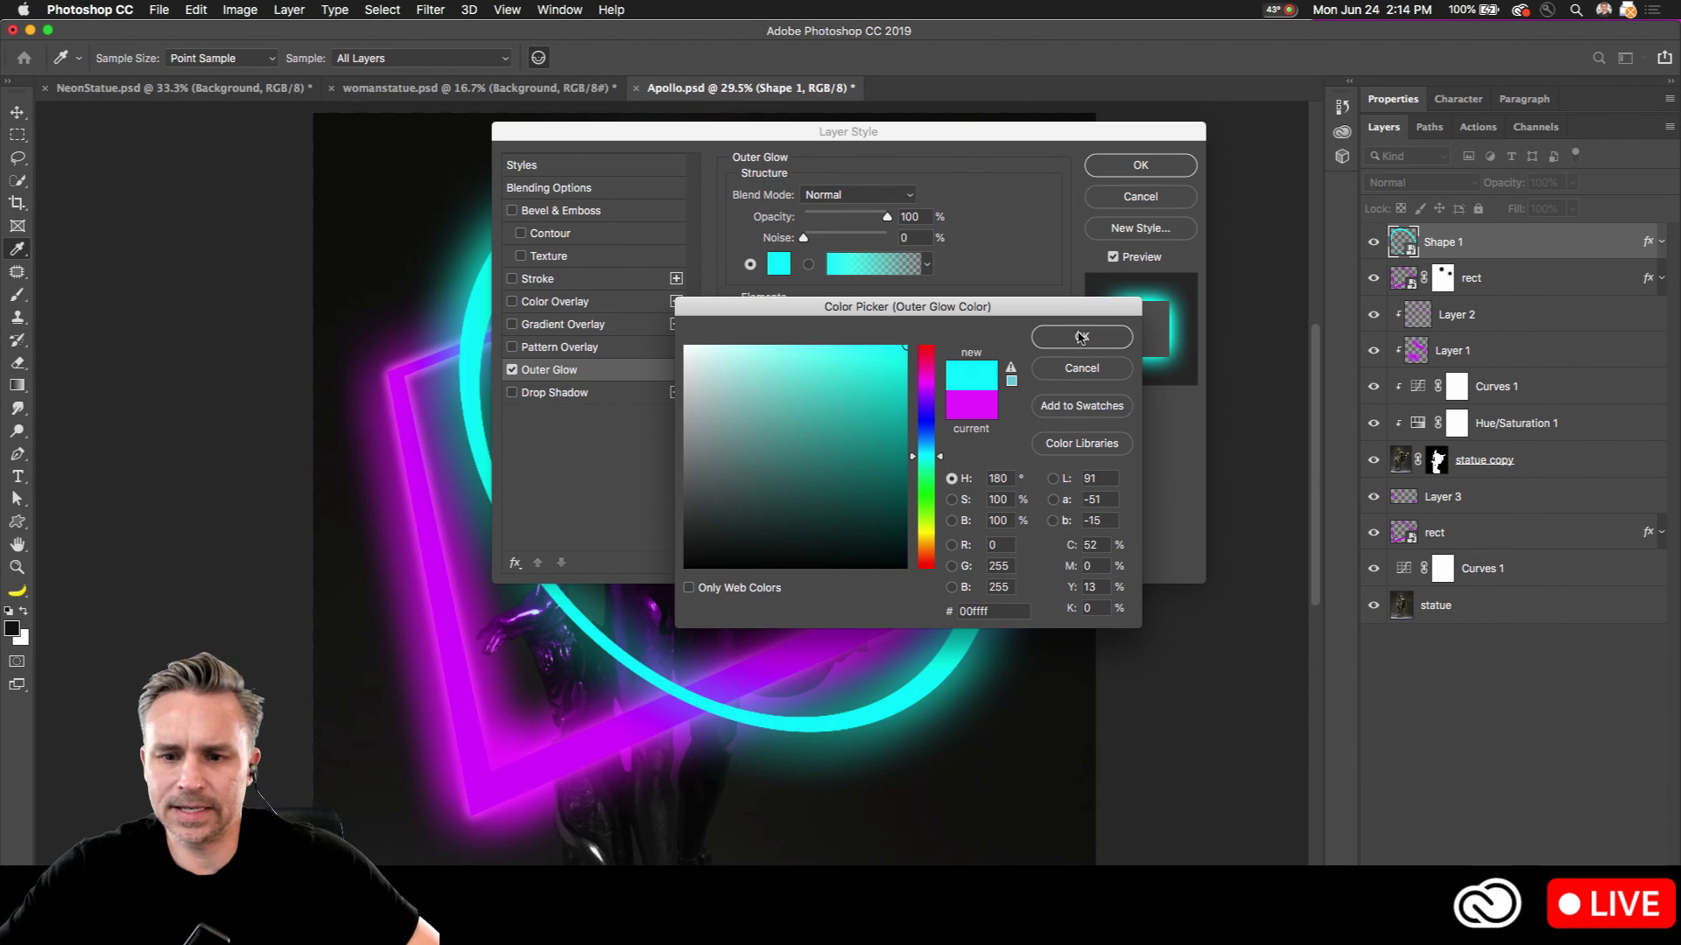
left_click(1082, 337)
Step: Add a Drop Shadow to the ring layer in light cyan (8efffe)
left_click(513, 394)
left_click(554, 392)
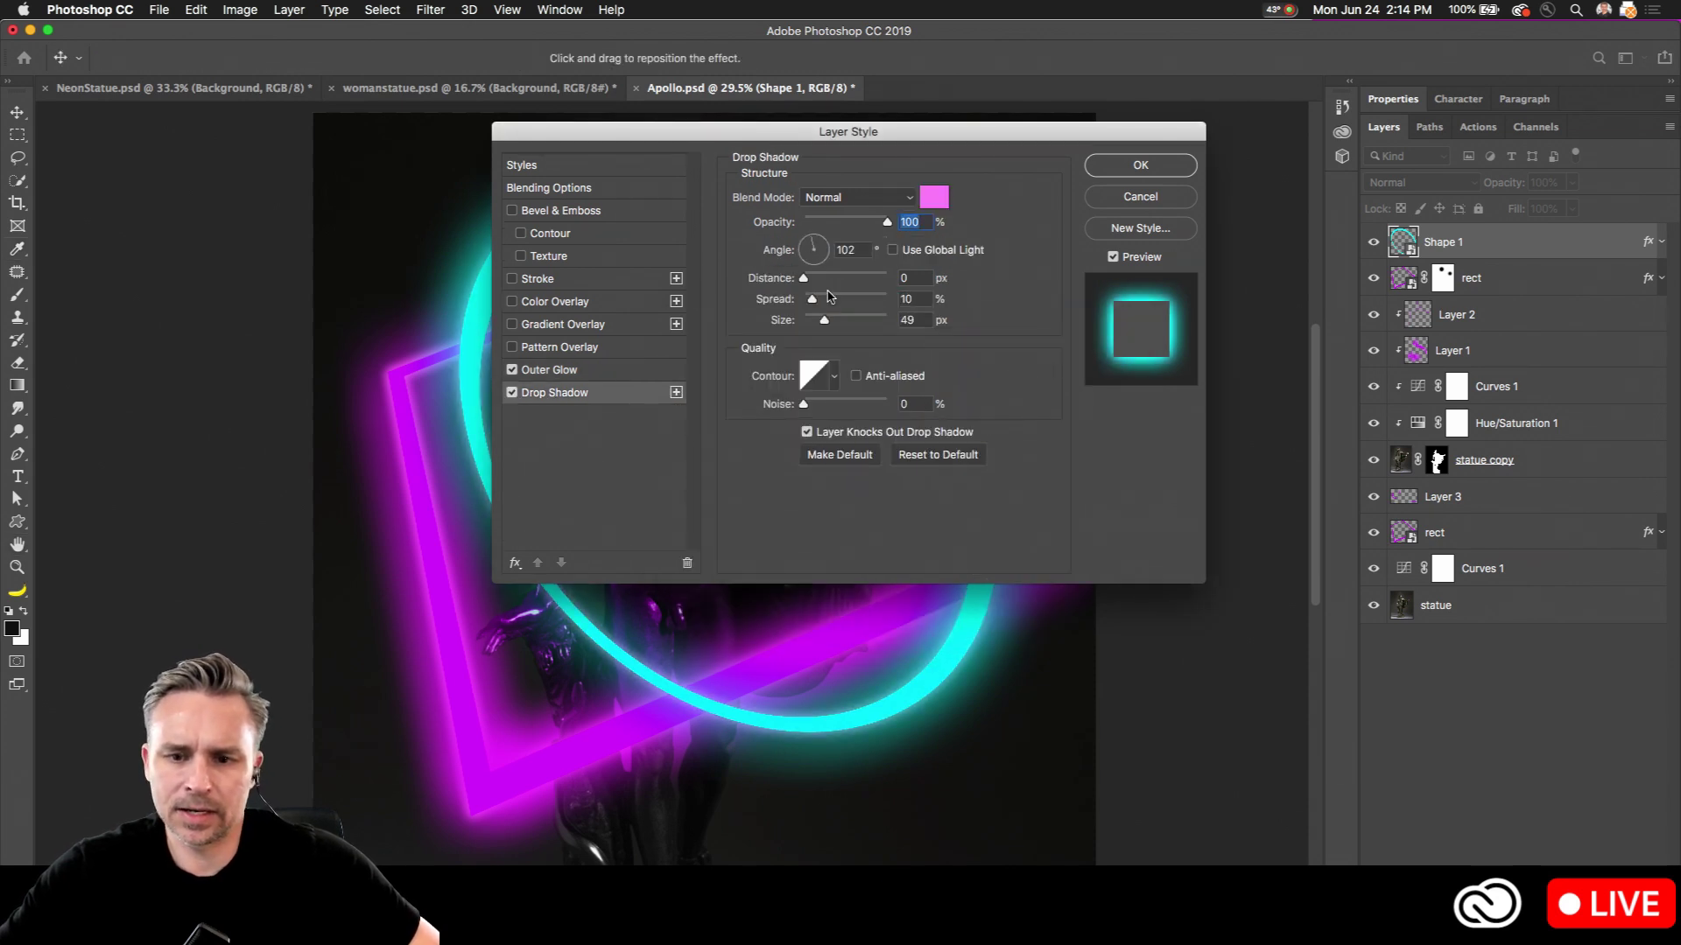
left_click(933, 198)
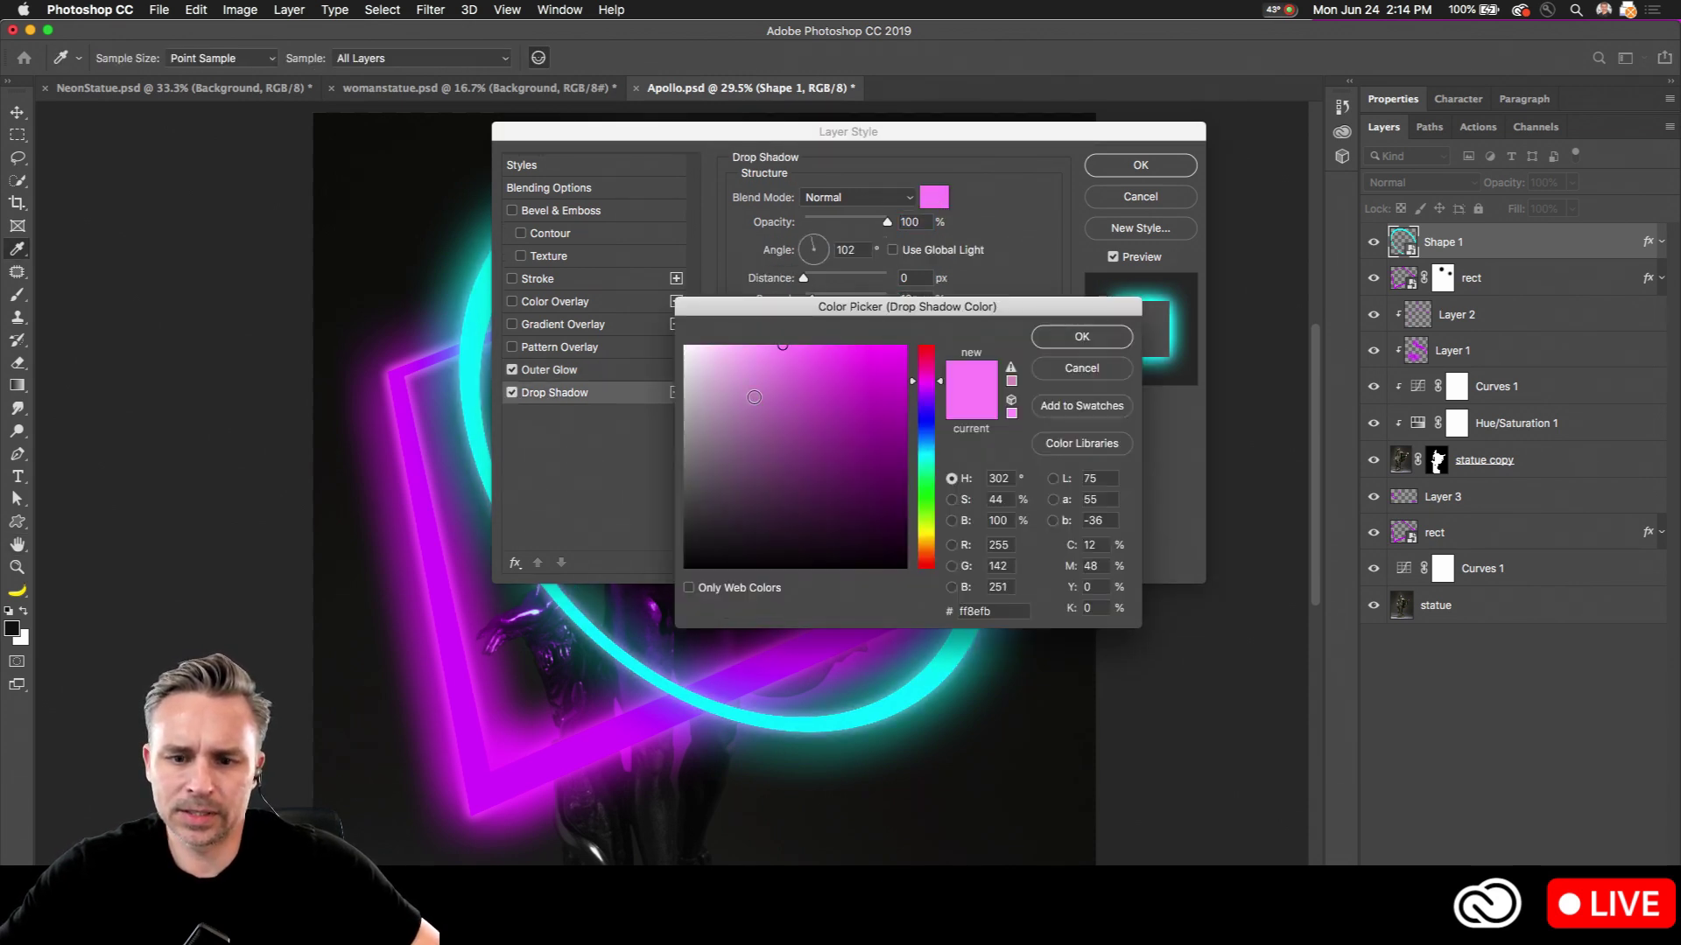
left_click(930, 459)
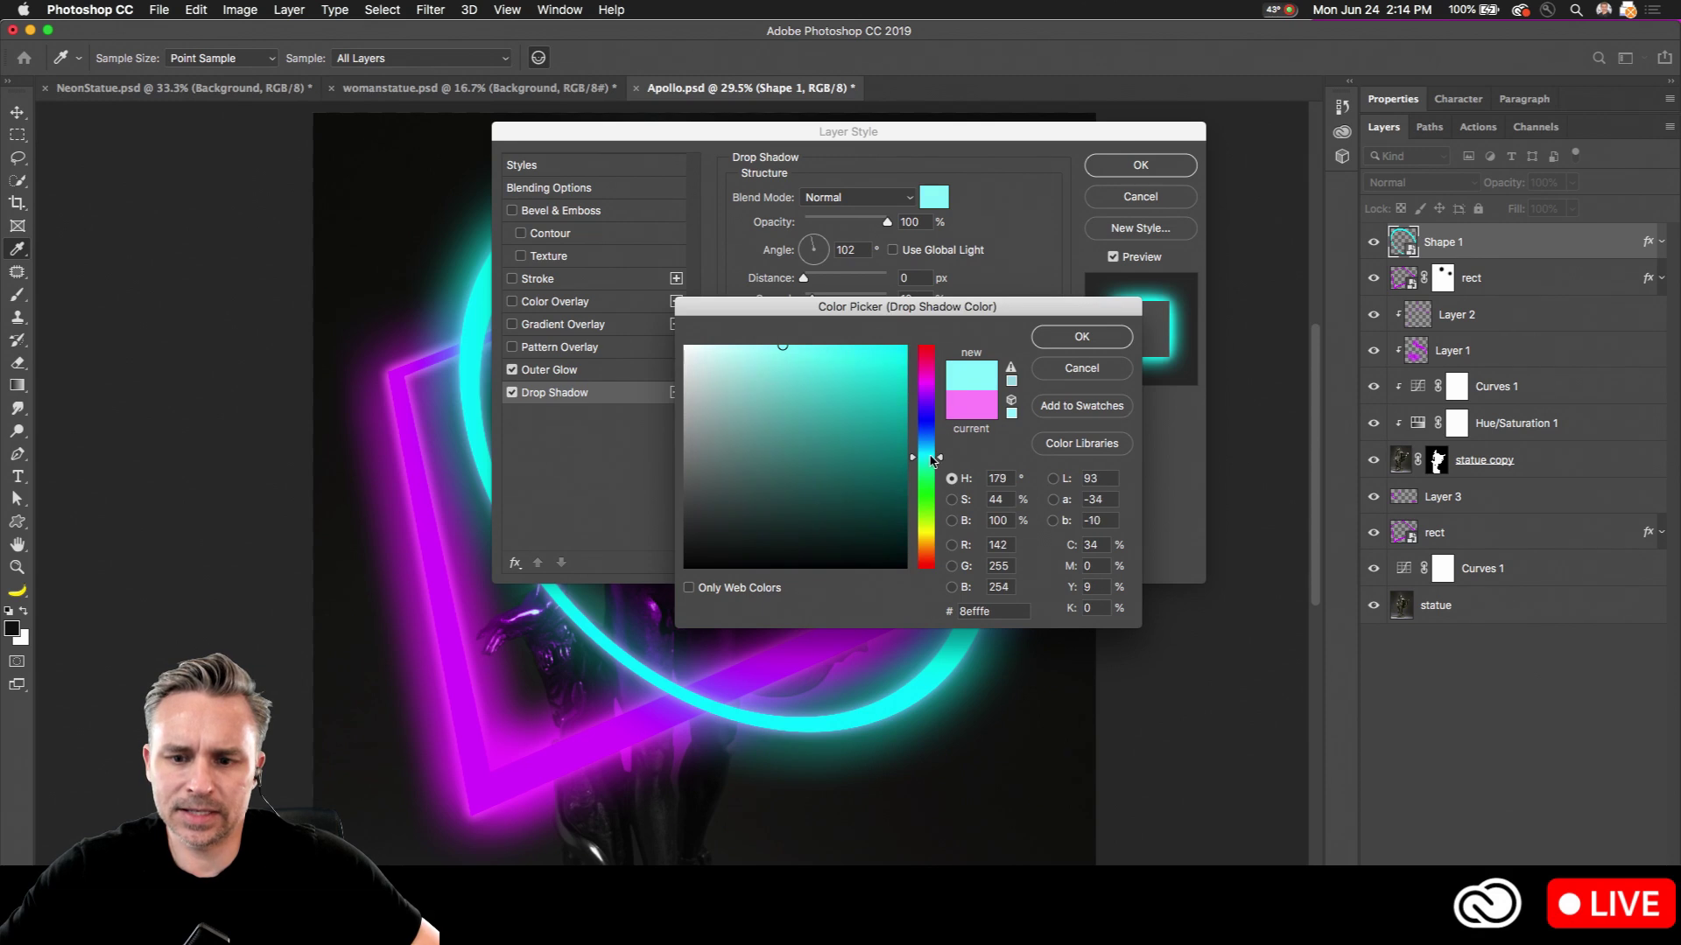
left_click(1080, 338)
Step: Reduce the ring's Outer Glow size to 166 px and apply the layer style
left_click_drag(662, 140, 954, 245)
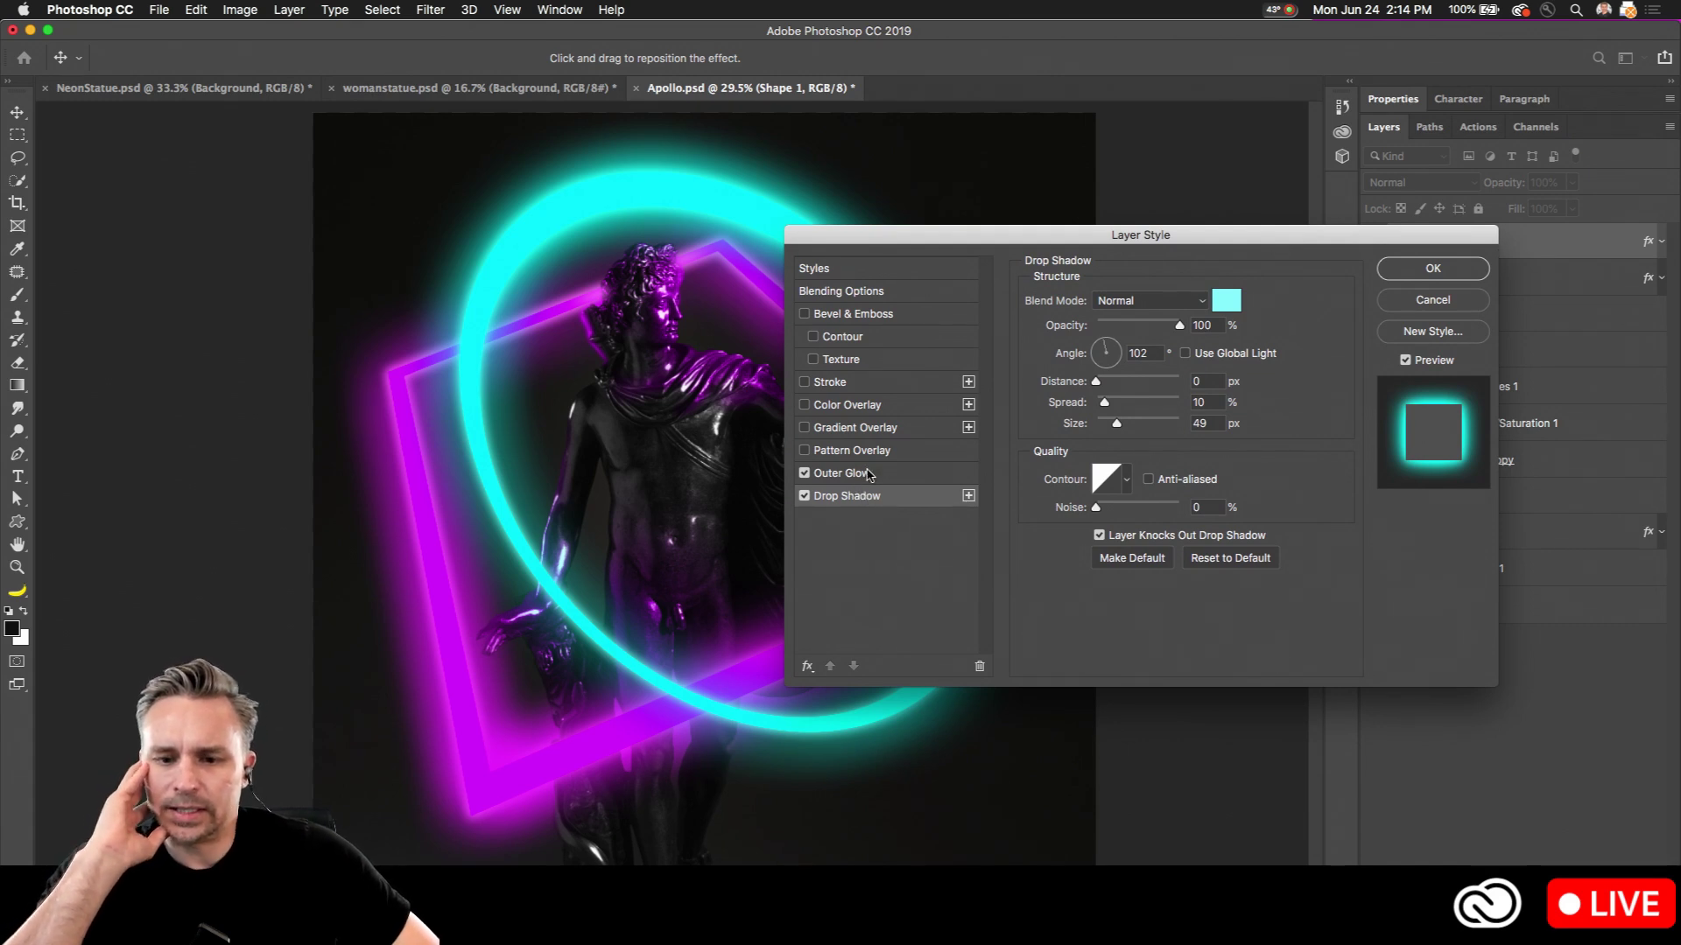
left_click(870, 473)
left_click(1151, 464)
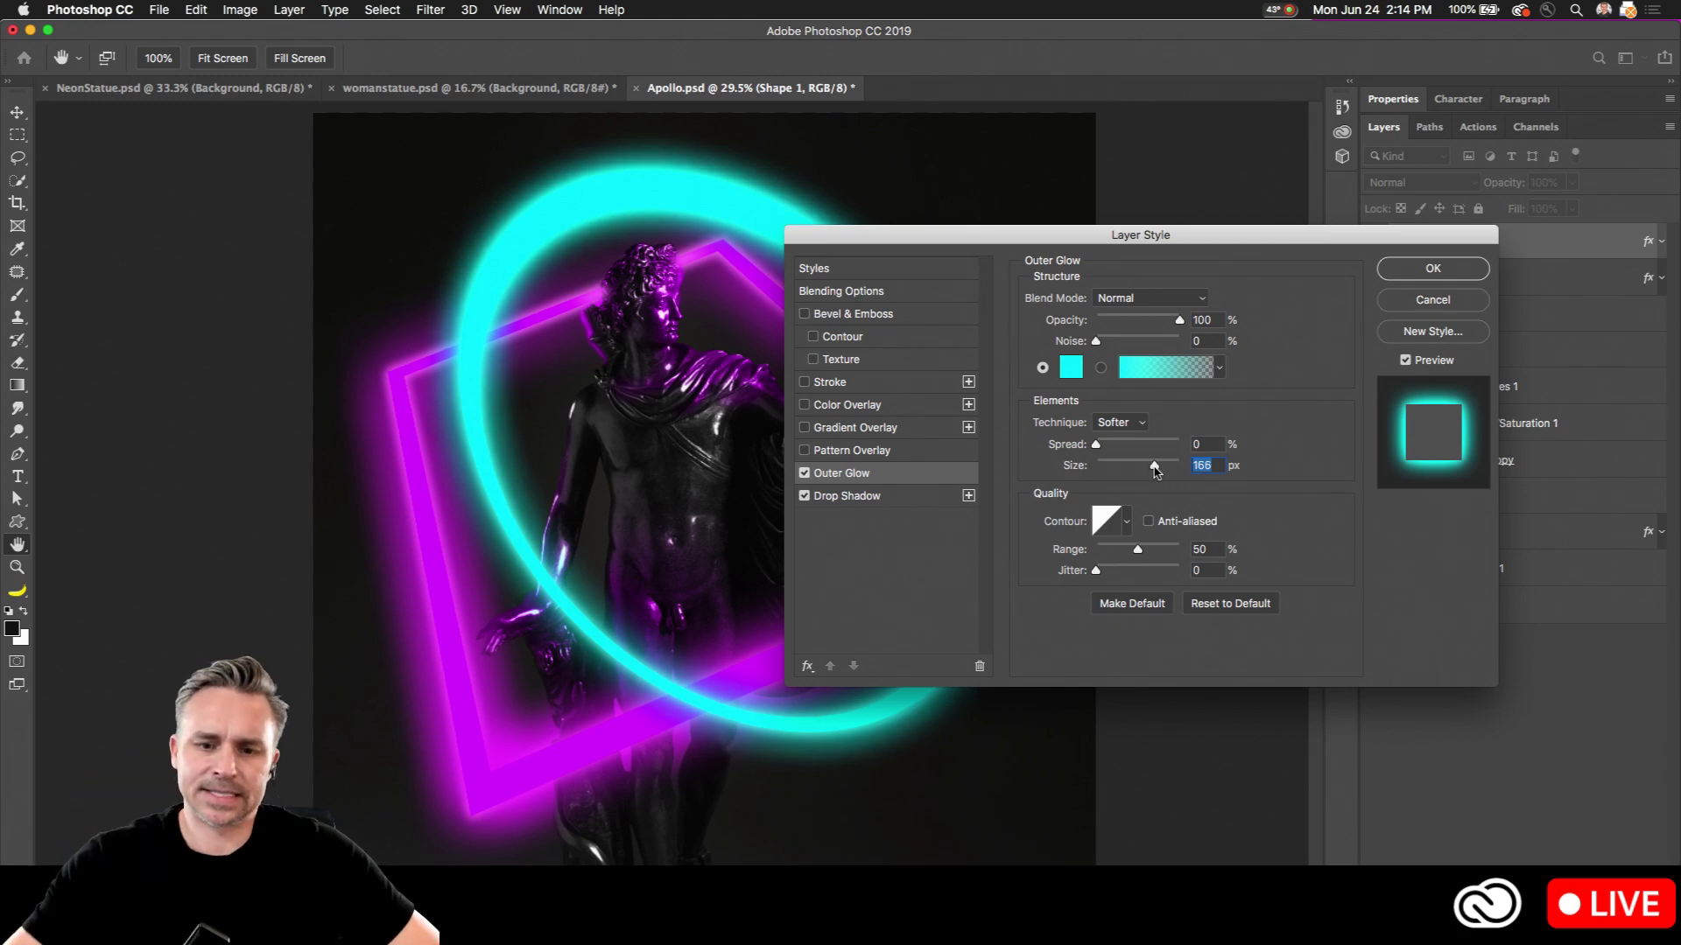
key("Return")
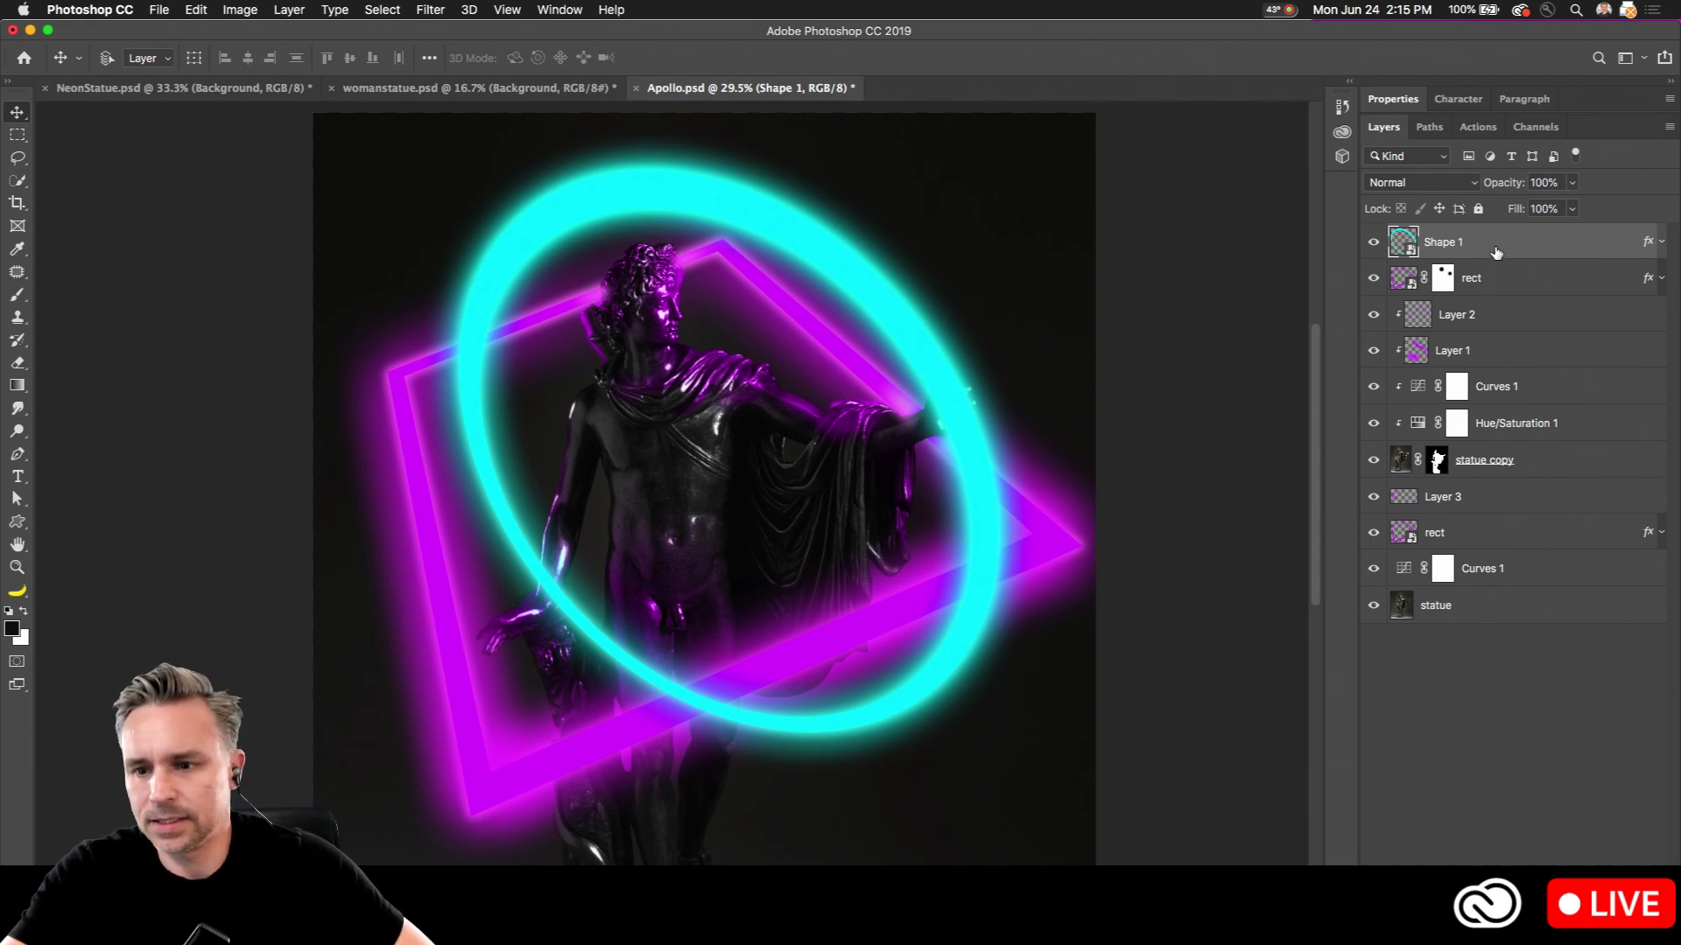
Step: Duplicate the ring layer and place one copy directly beneath the lower rect layer
key("super+j")
left_click_drag(1471, 247, 1471, 600)
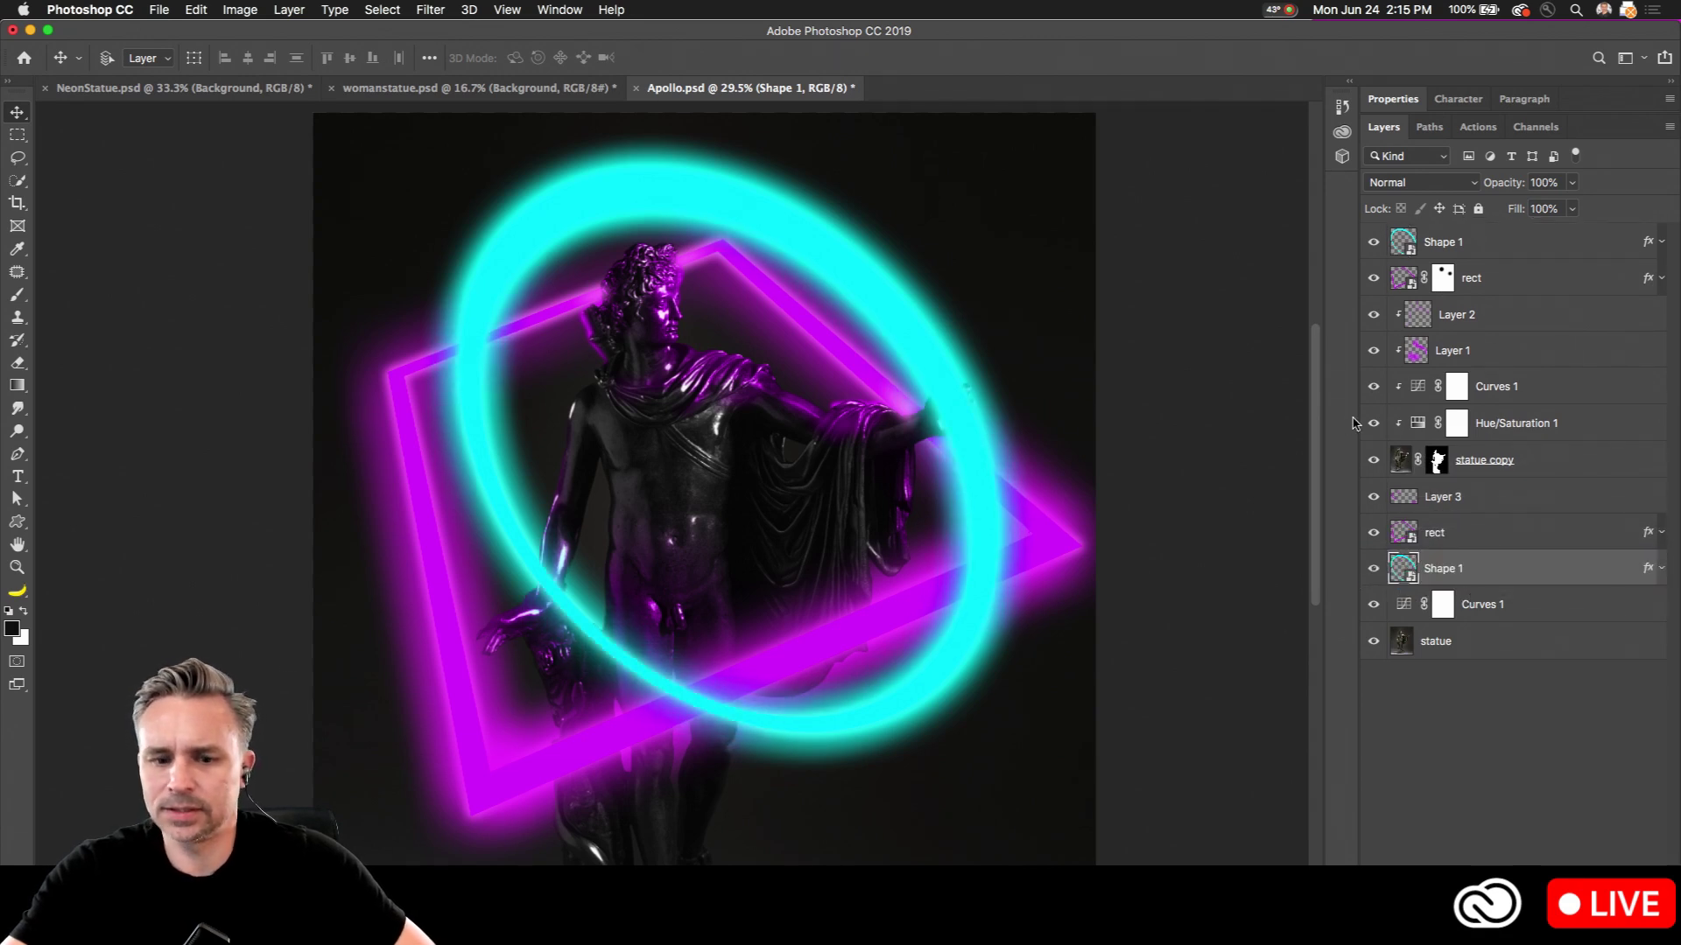
Step: Add a layer mask to the topmost ring layer and switch to the Brush tool
left_click(1474, 248)
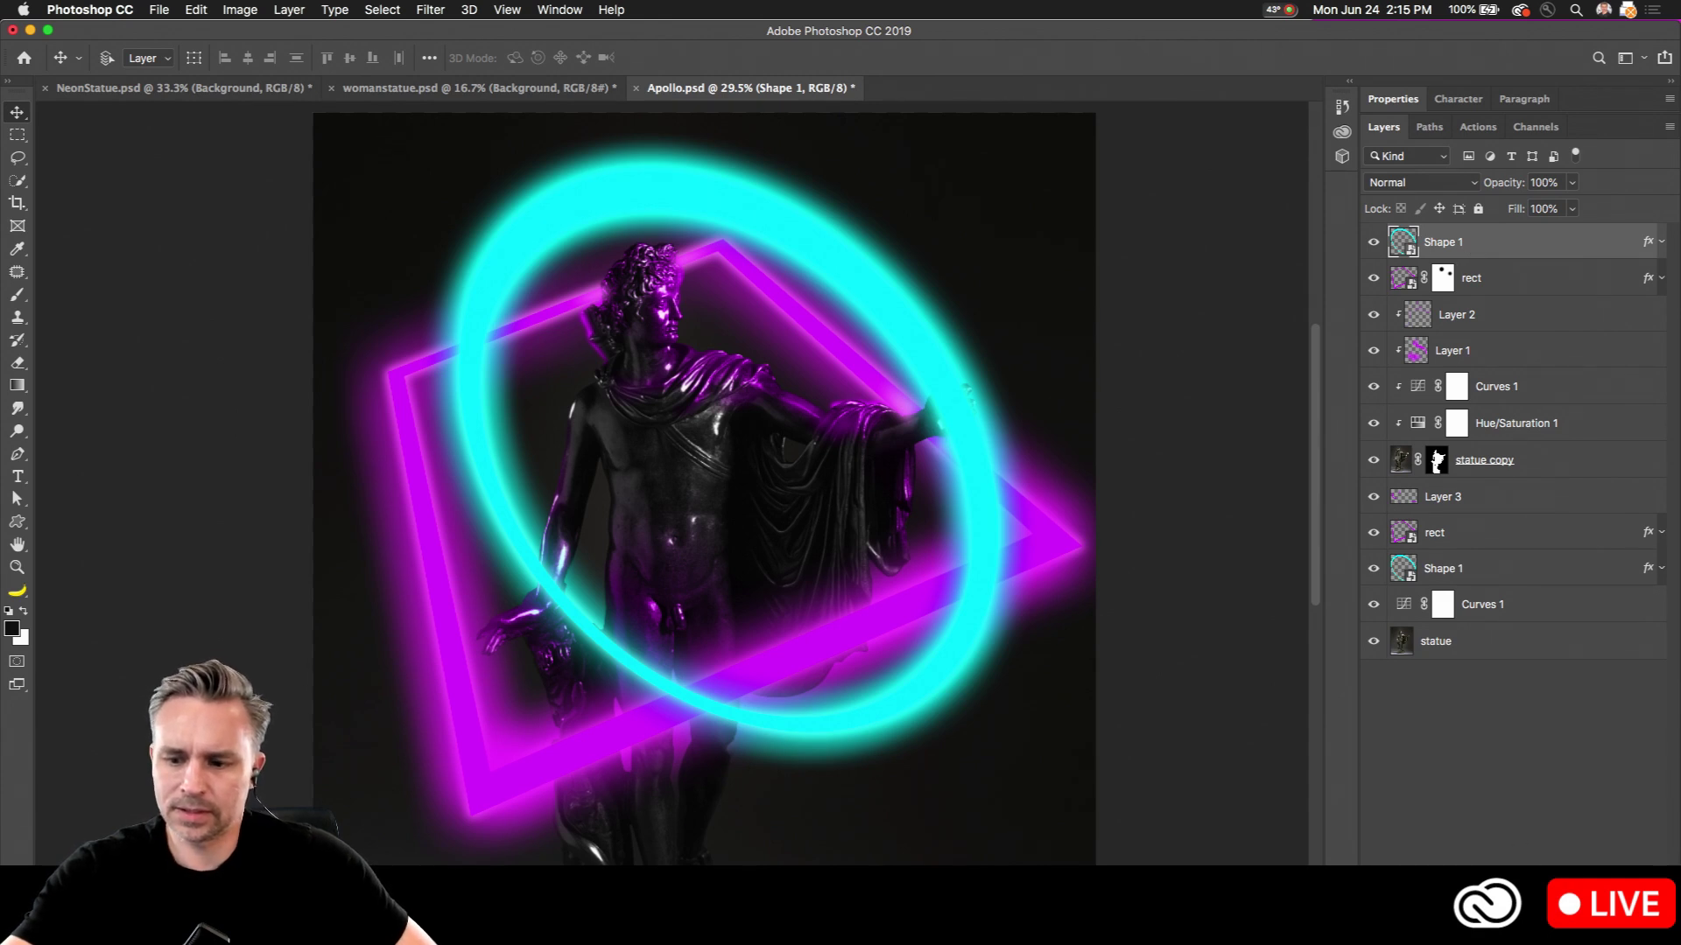
left_click(1495, 934)
key("b")
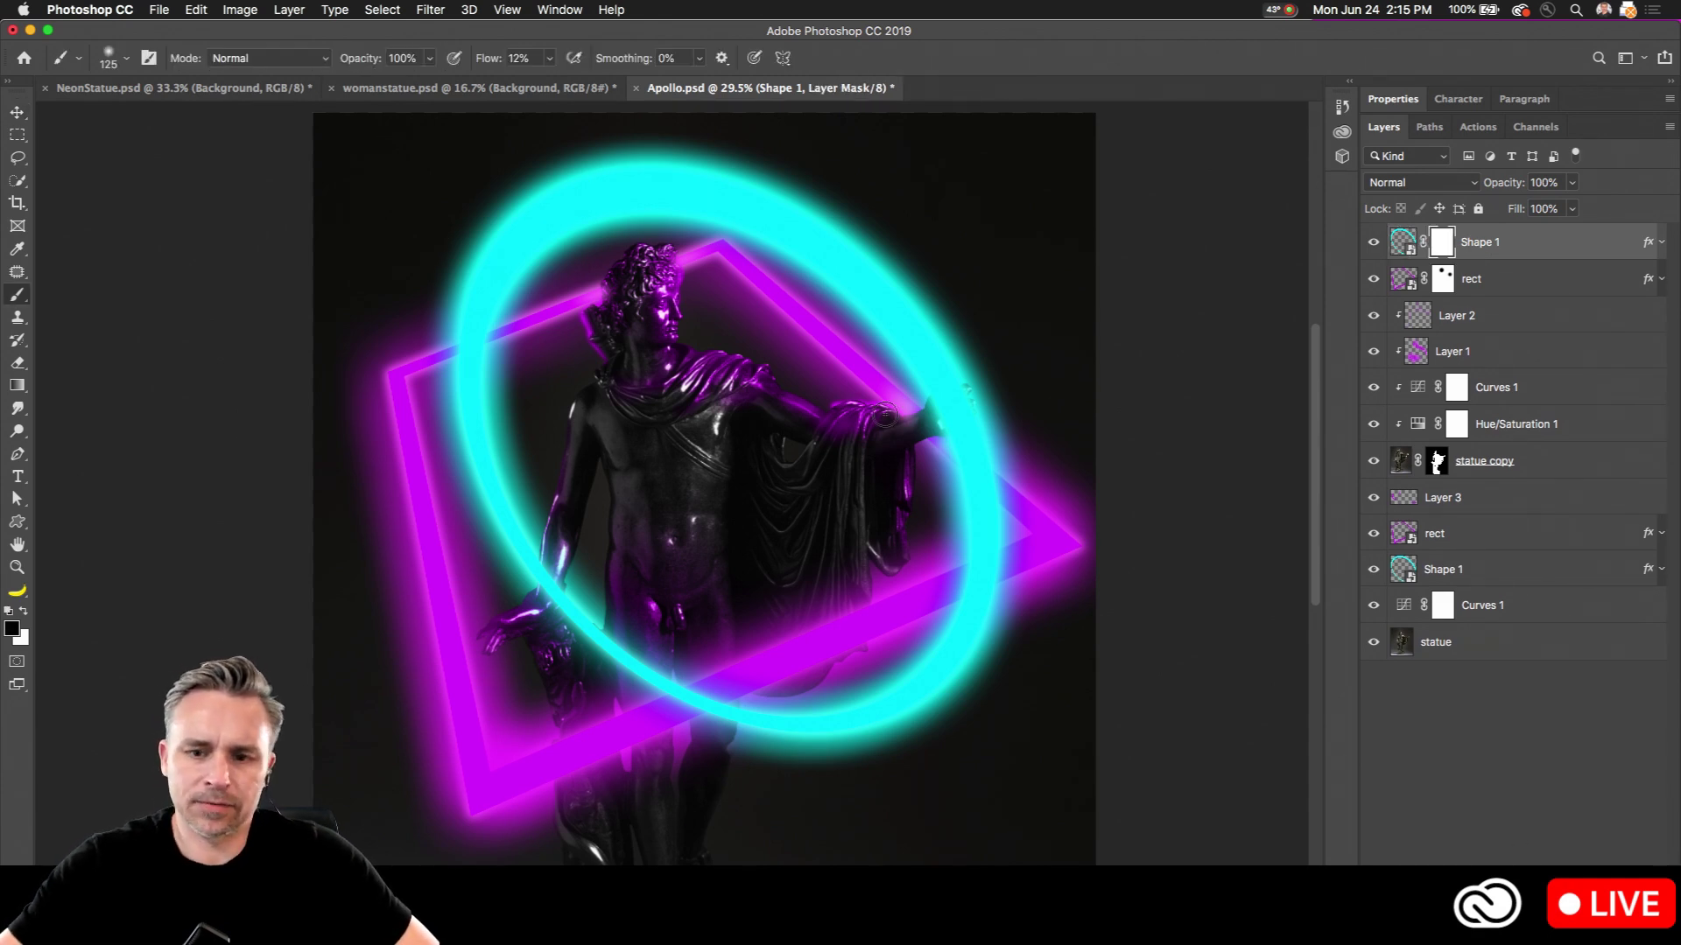
Step: Paint black on the topmost ring layer's mask at 84% flow to hide the ring's lower section crossing in front of the statue's wrist and legs
key("bracketright")
key("bracketright")
key("bracketright")
key("bracketright")
key("bracketright")
key("bracketright")
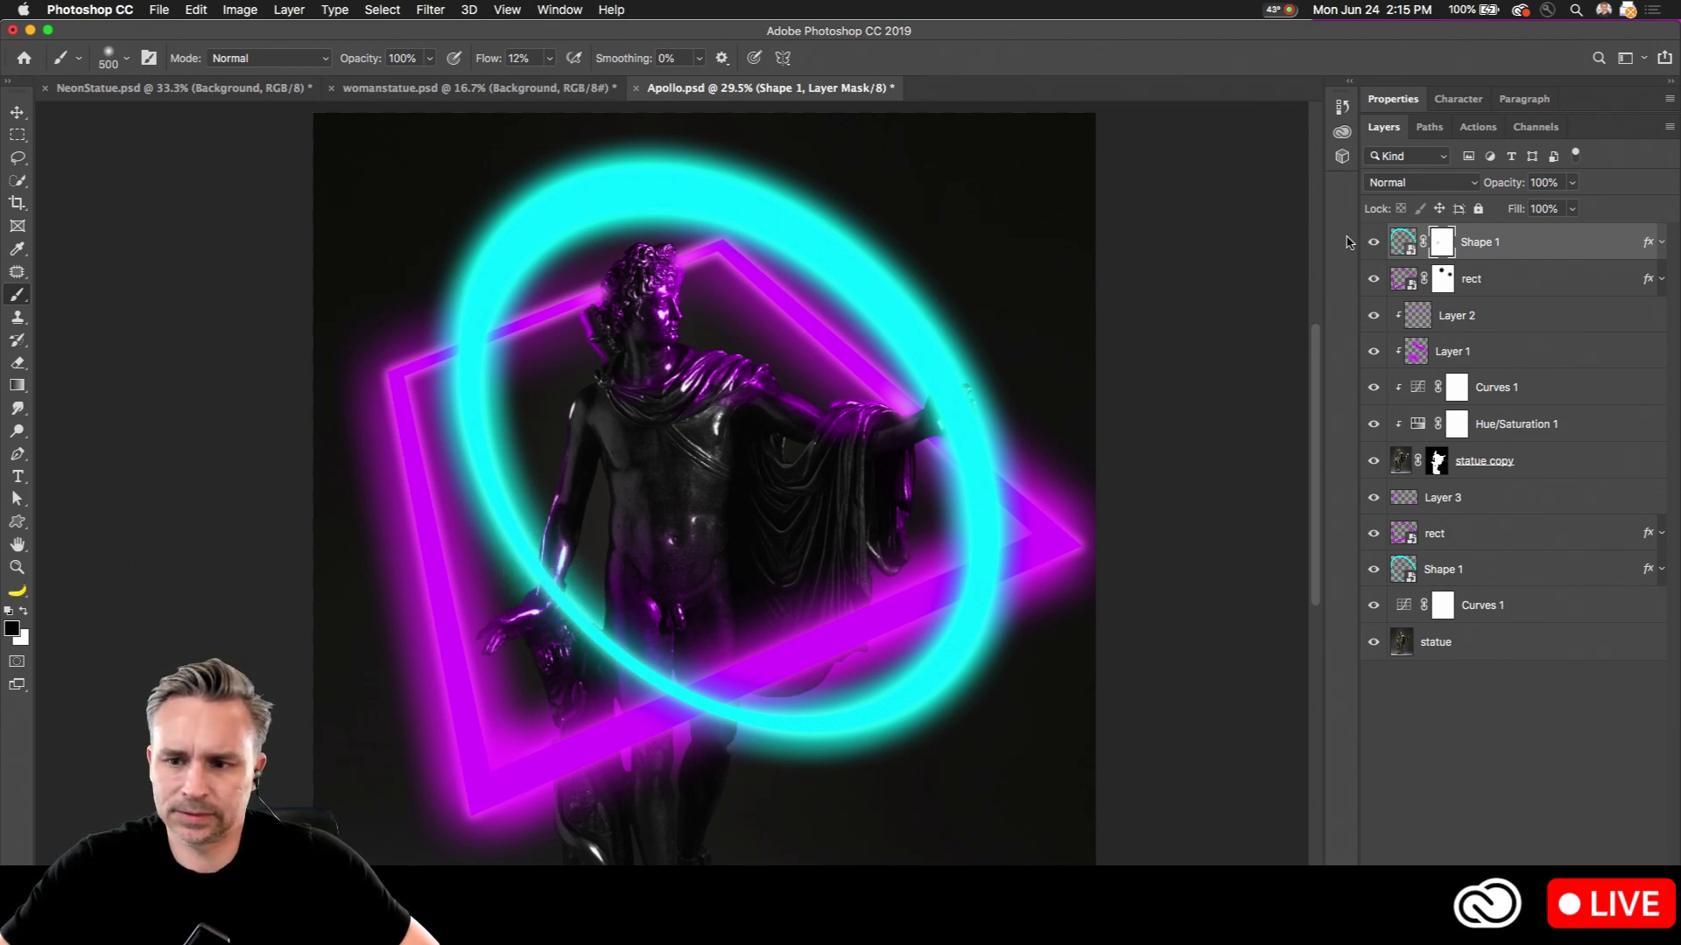
key("shift+9")
key("shift+7")
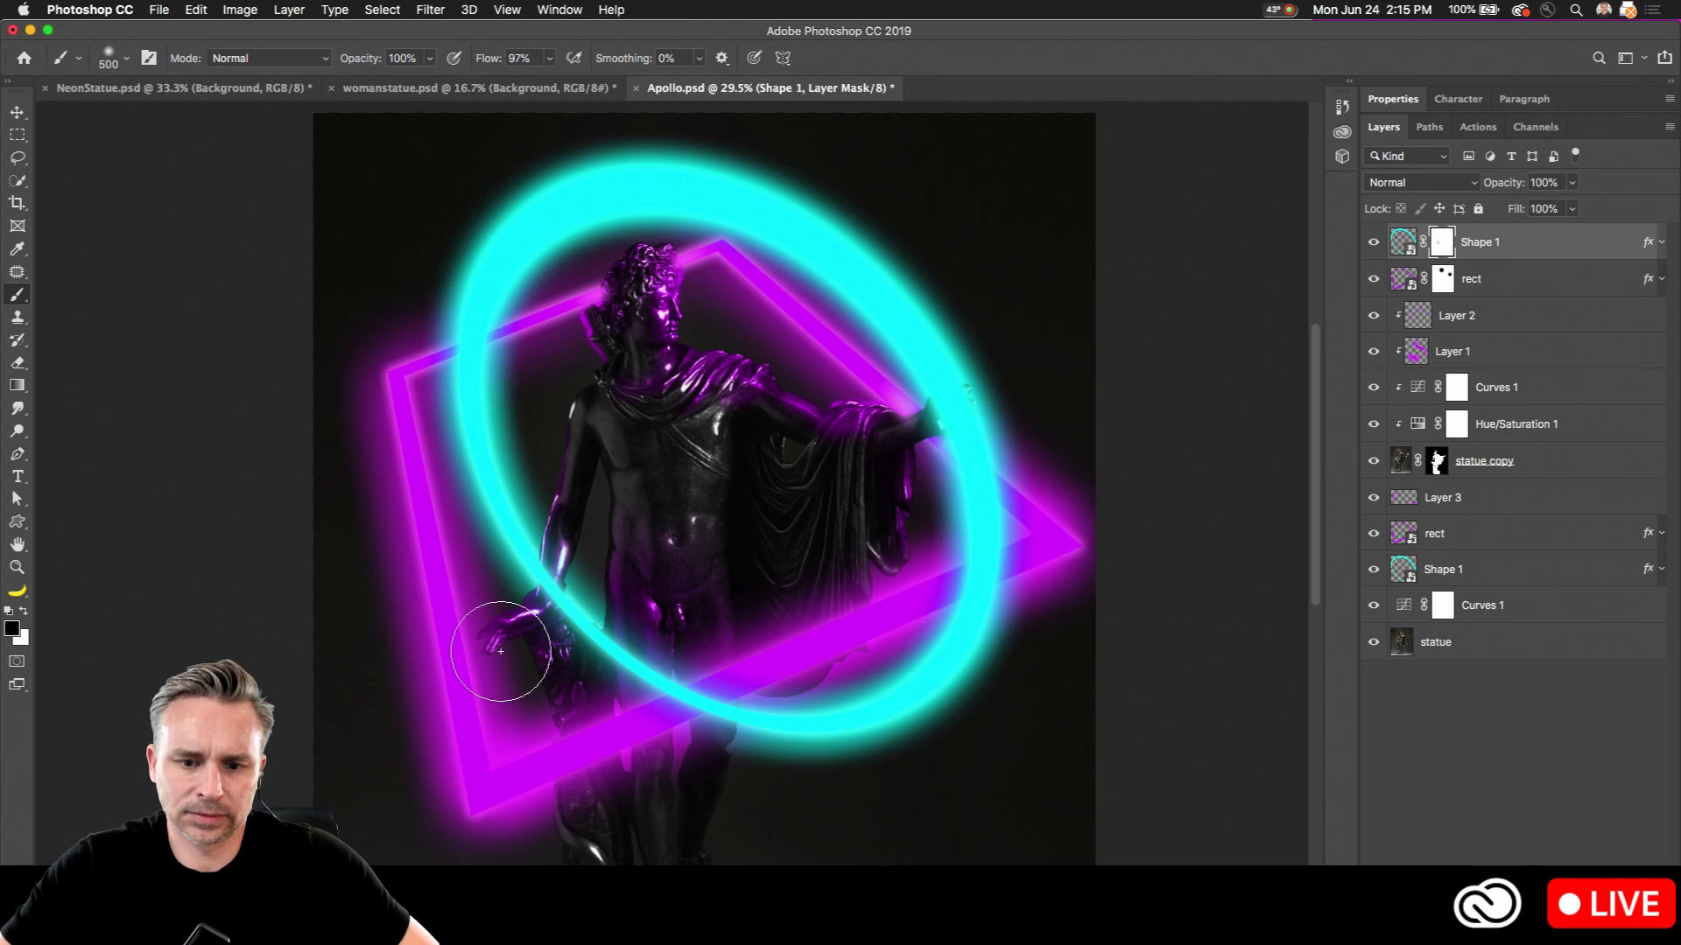
left_click_drag(487, 58, 554, 59)
key("bracketleft")
key("bracketleft")
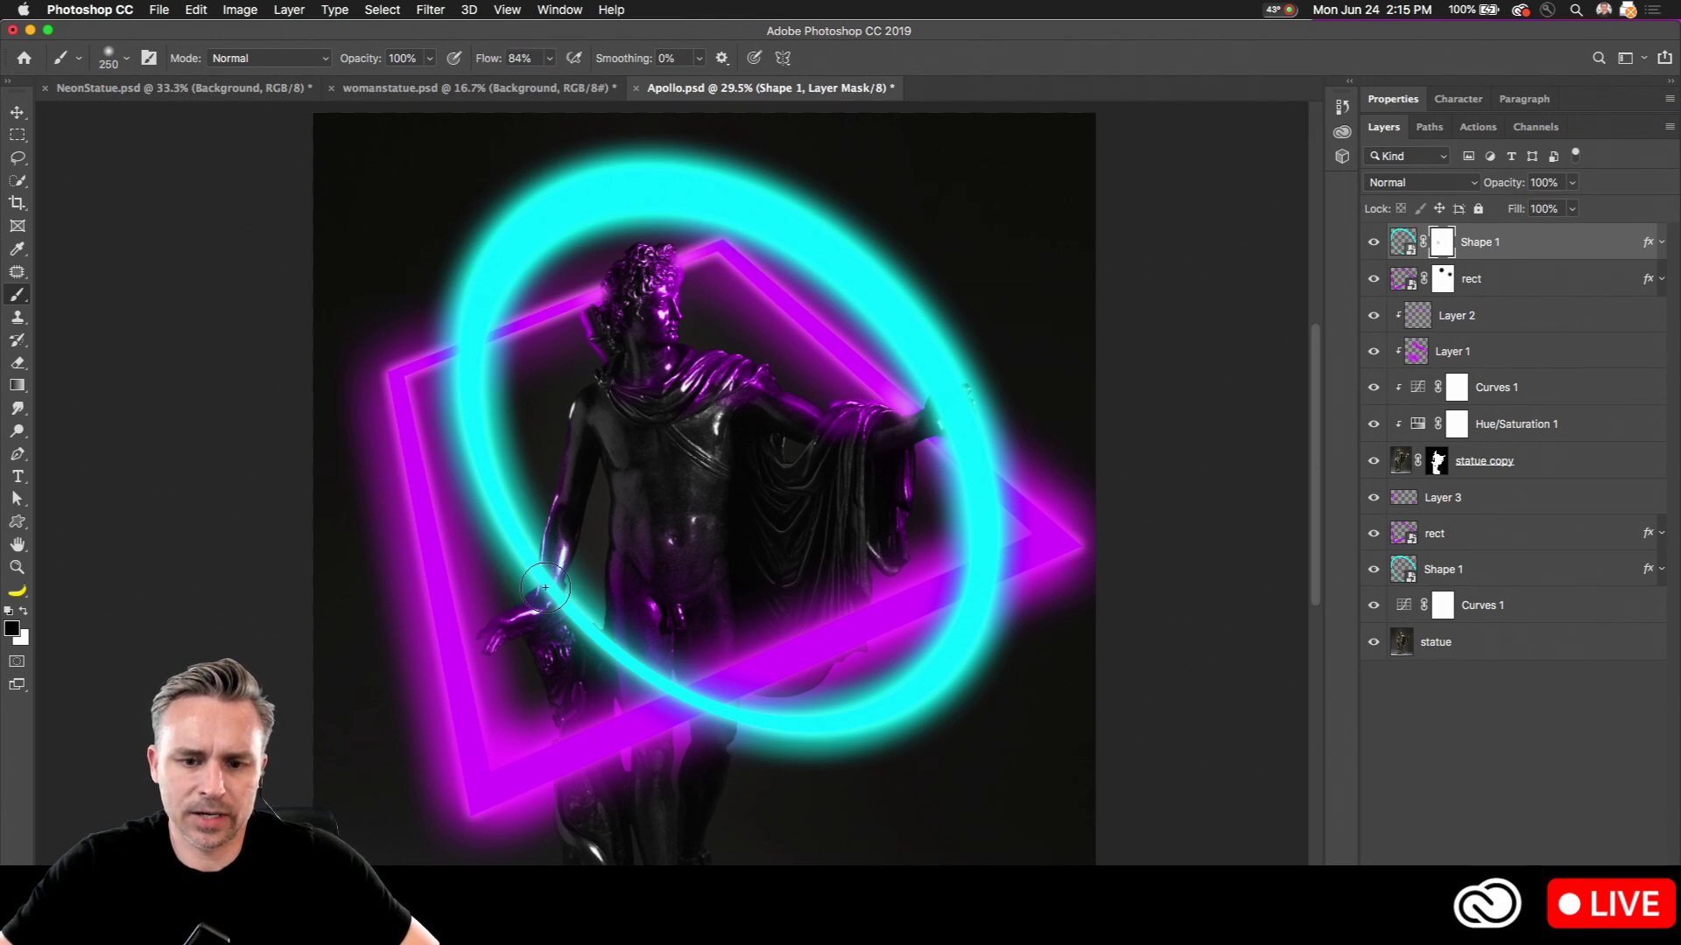
mouse_move(552, 577)
left_mouse_down()
mouse_move(549, 641)
mouse_move(810, 723)
left_mouse_up()
key("bracketright")
key("bracketright")
key("bracketright")
key("bracketright")
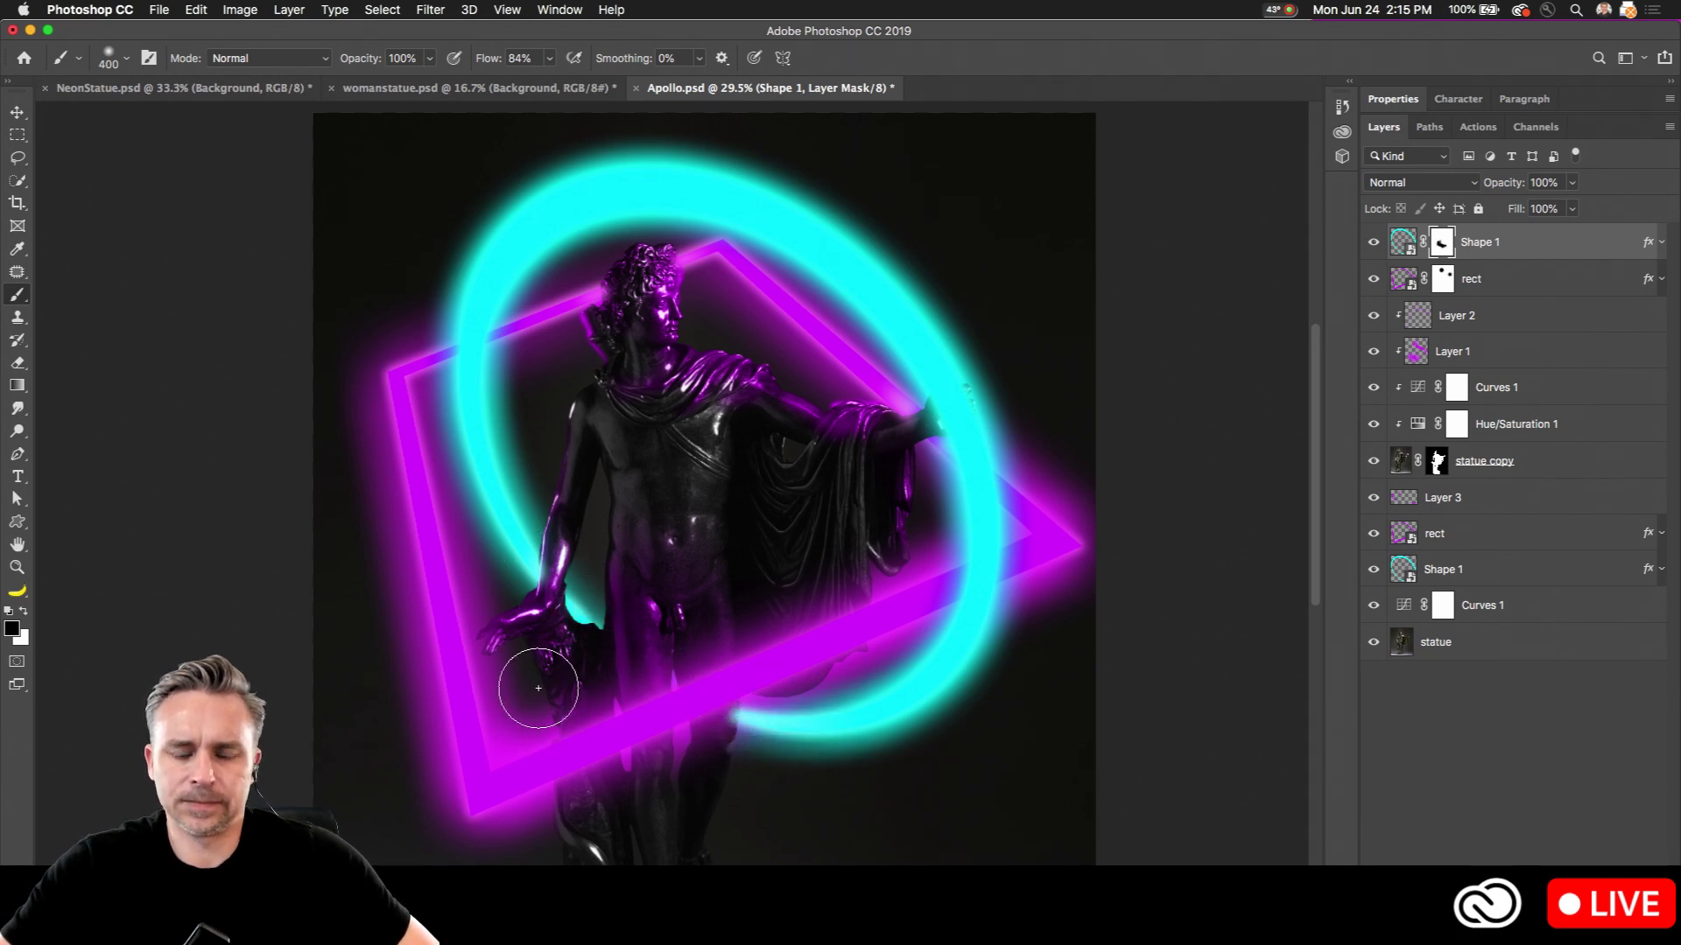
Step: Turn off the Outer Glow on the topmost ring layer and apply the layer style
left_click(1483, 244)
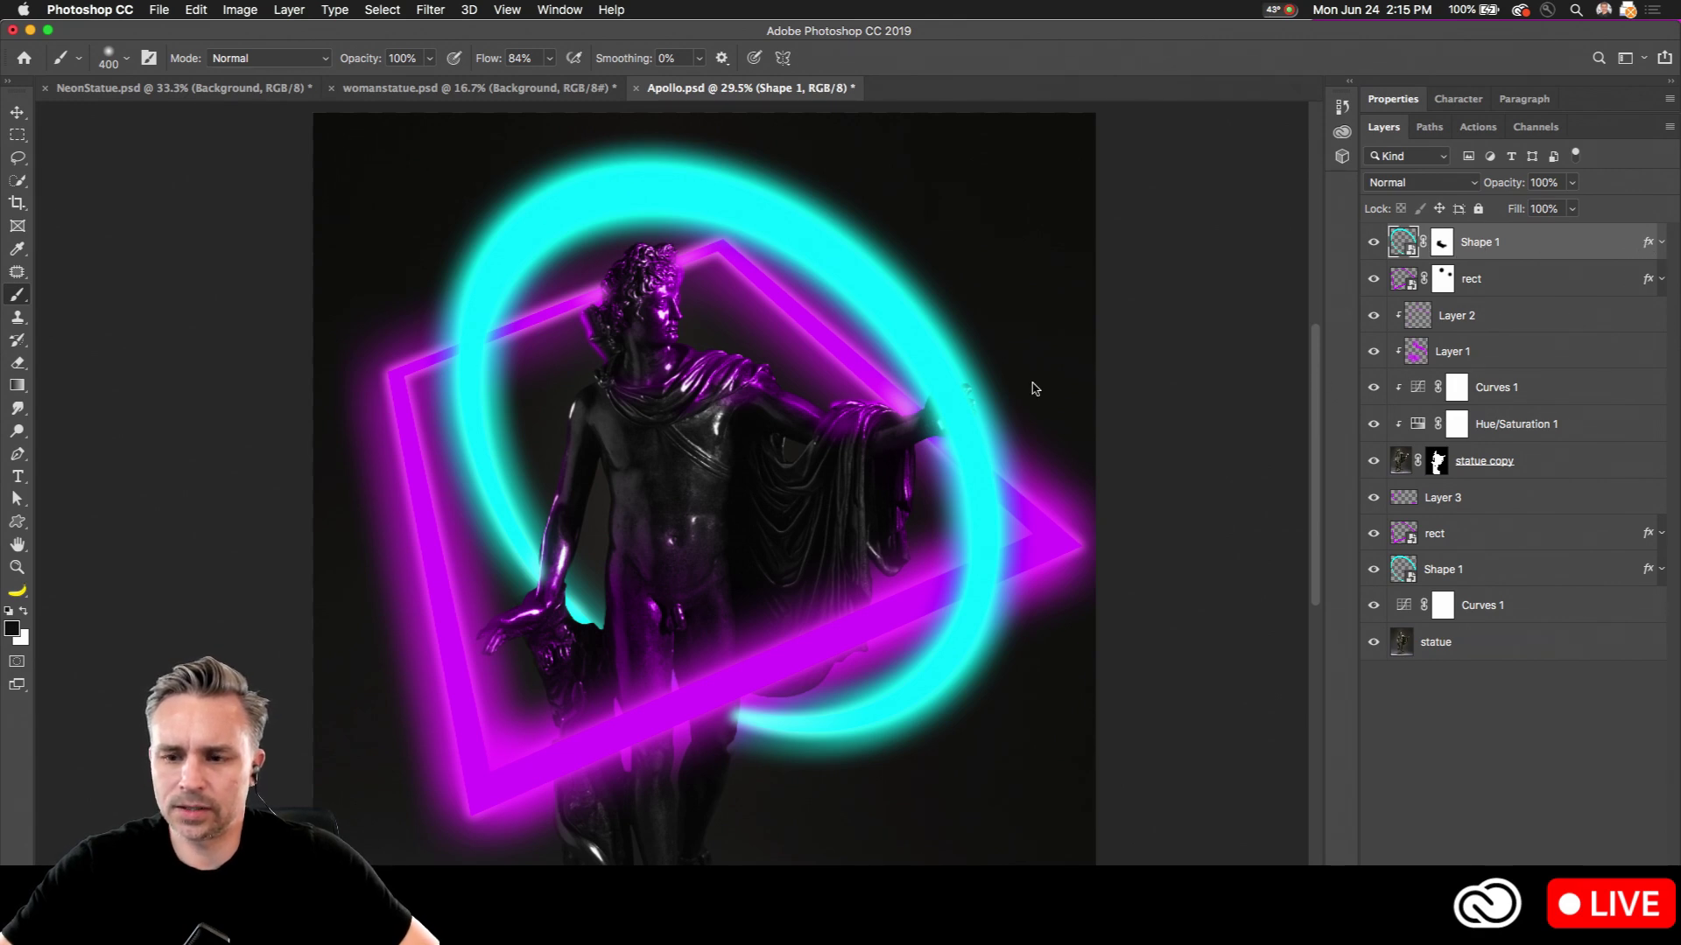
left_click(803, 474)
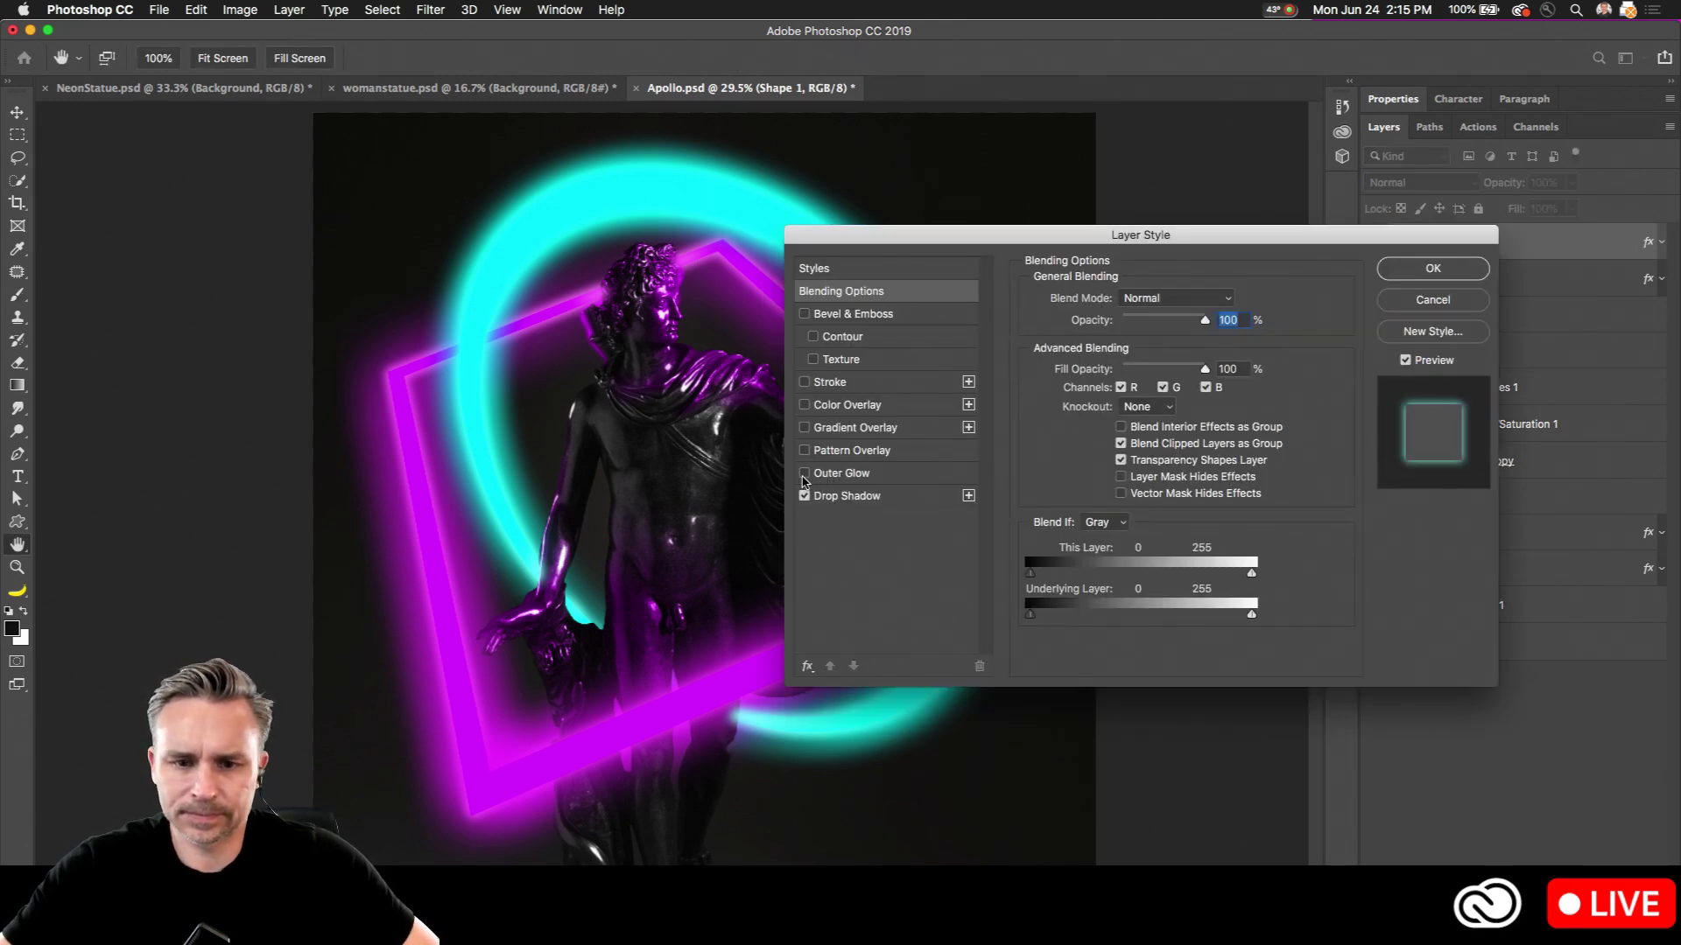
left_click(1398, 274)
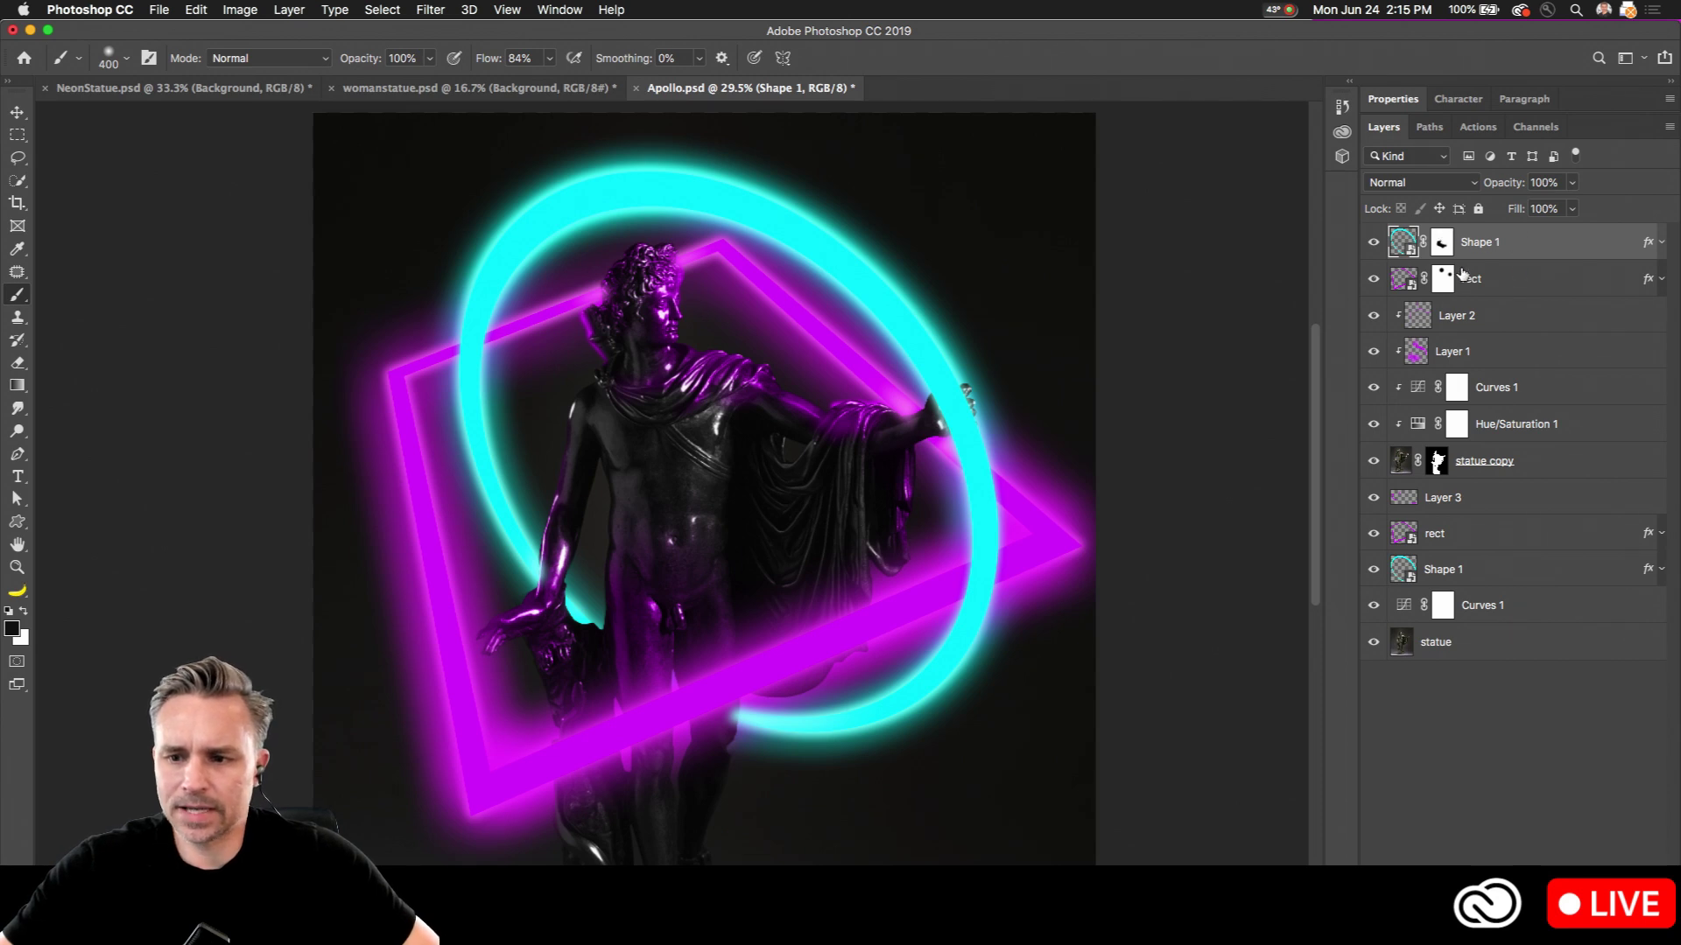
Step: Add an empty layer above Layer 2 and sample the ring's cyan as the foreground color
left_click(1530, 320)
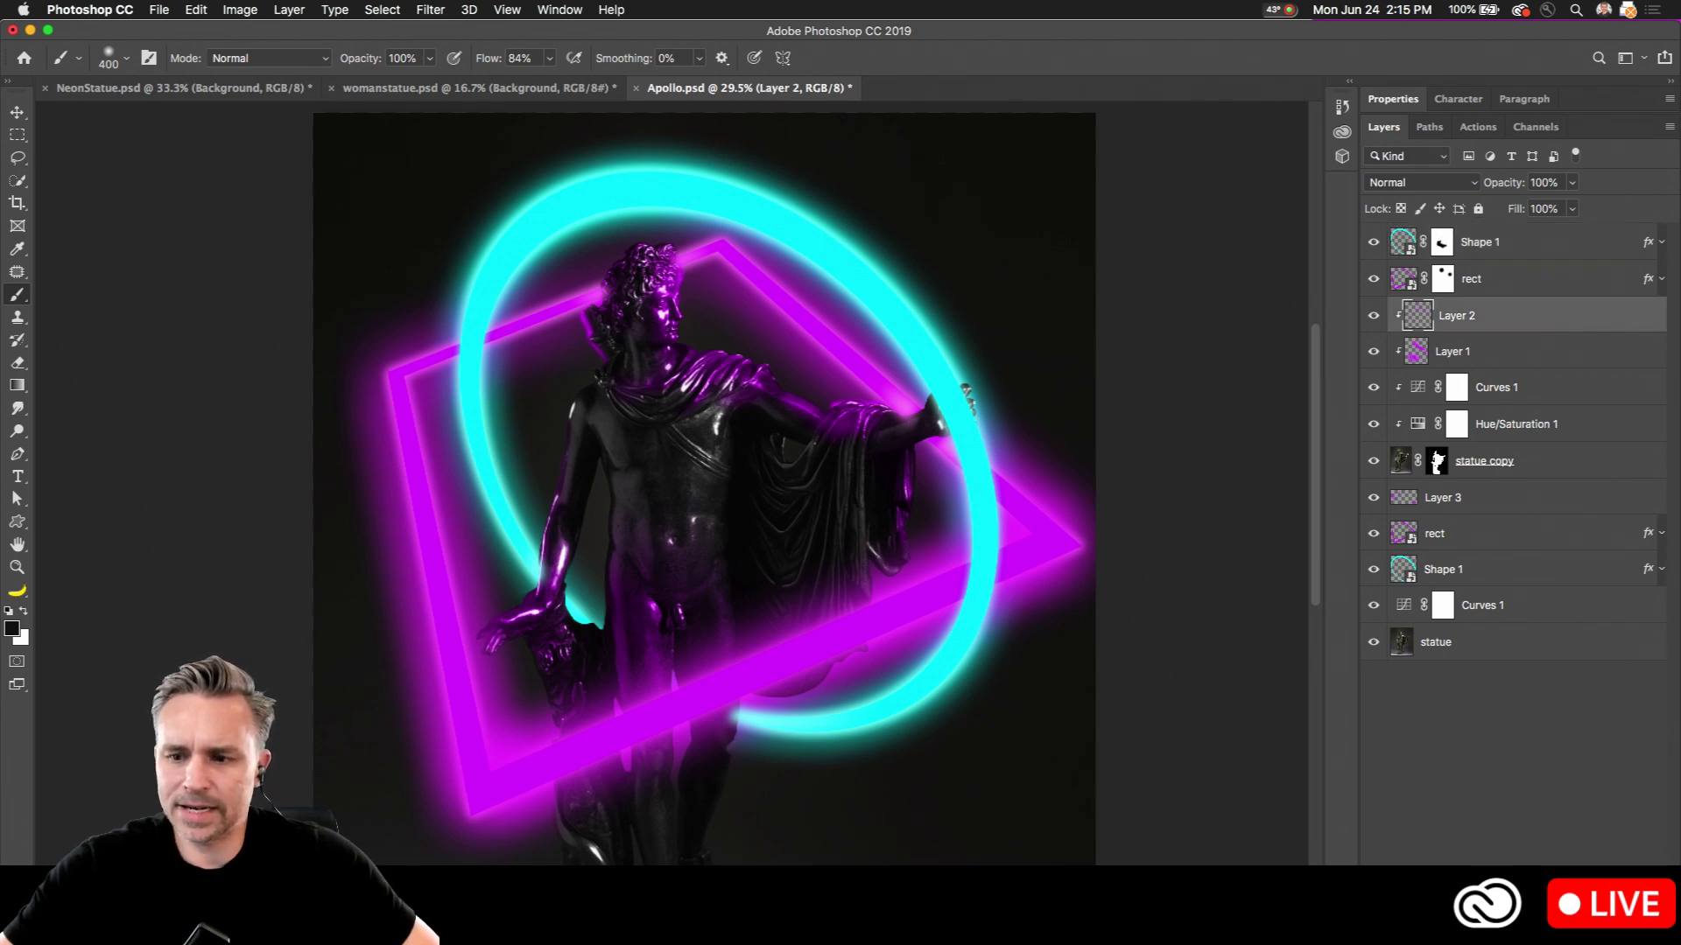
key("super+alt+shift+n")
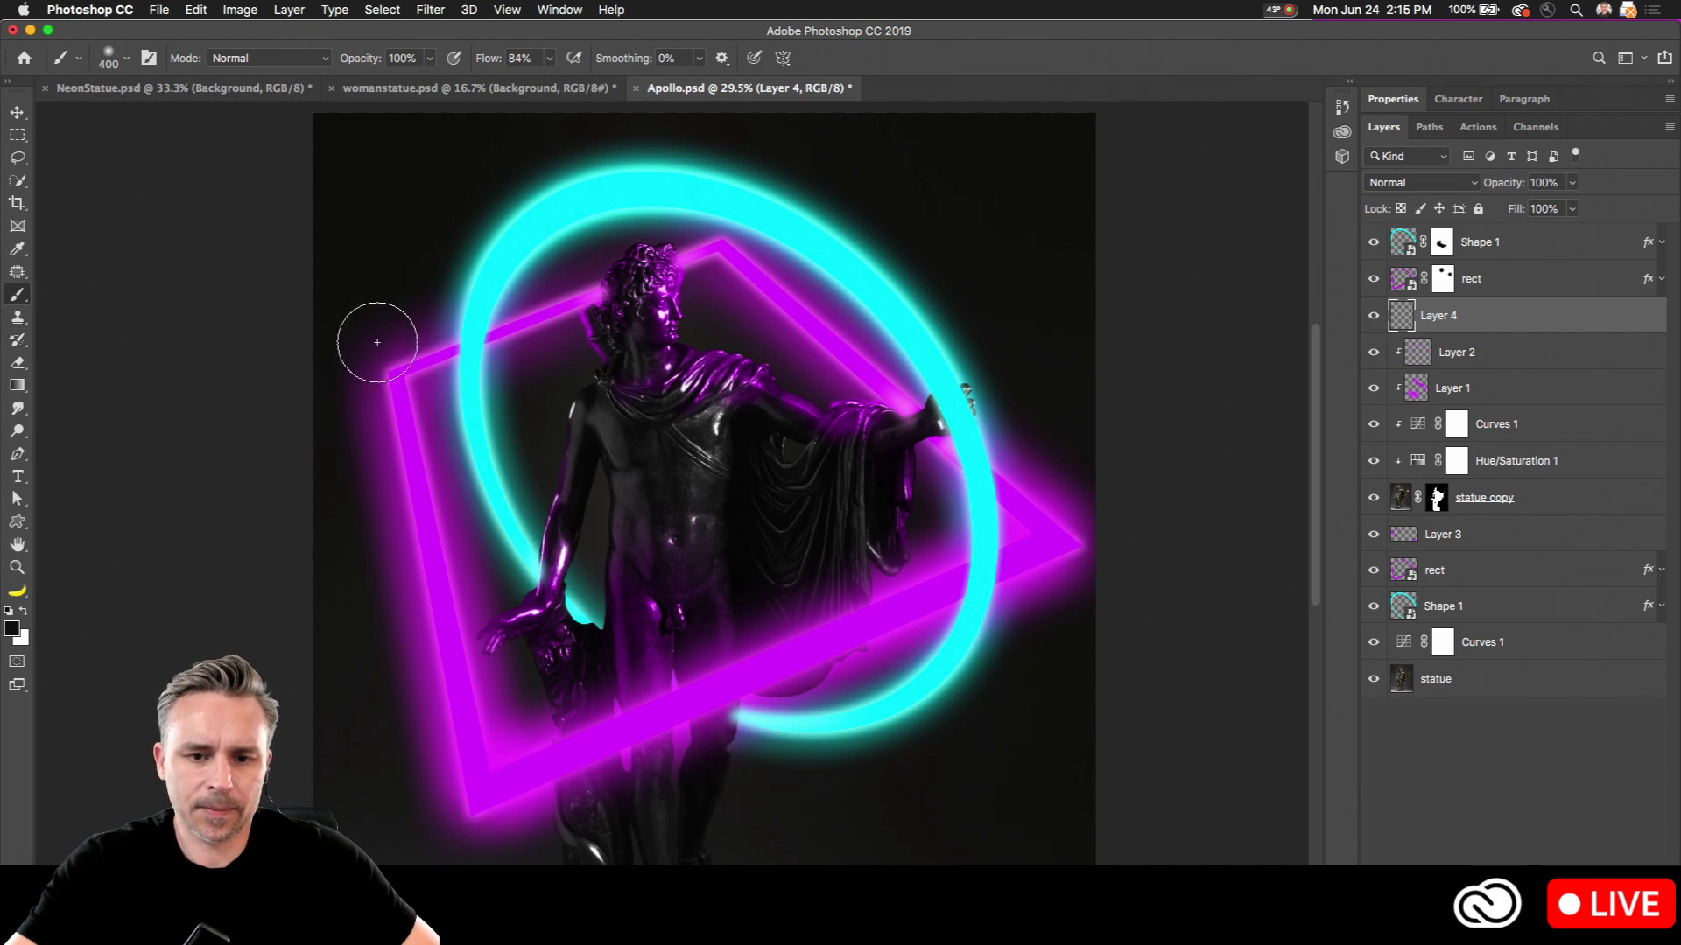
left_click(490, 263, "alt")
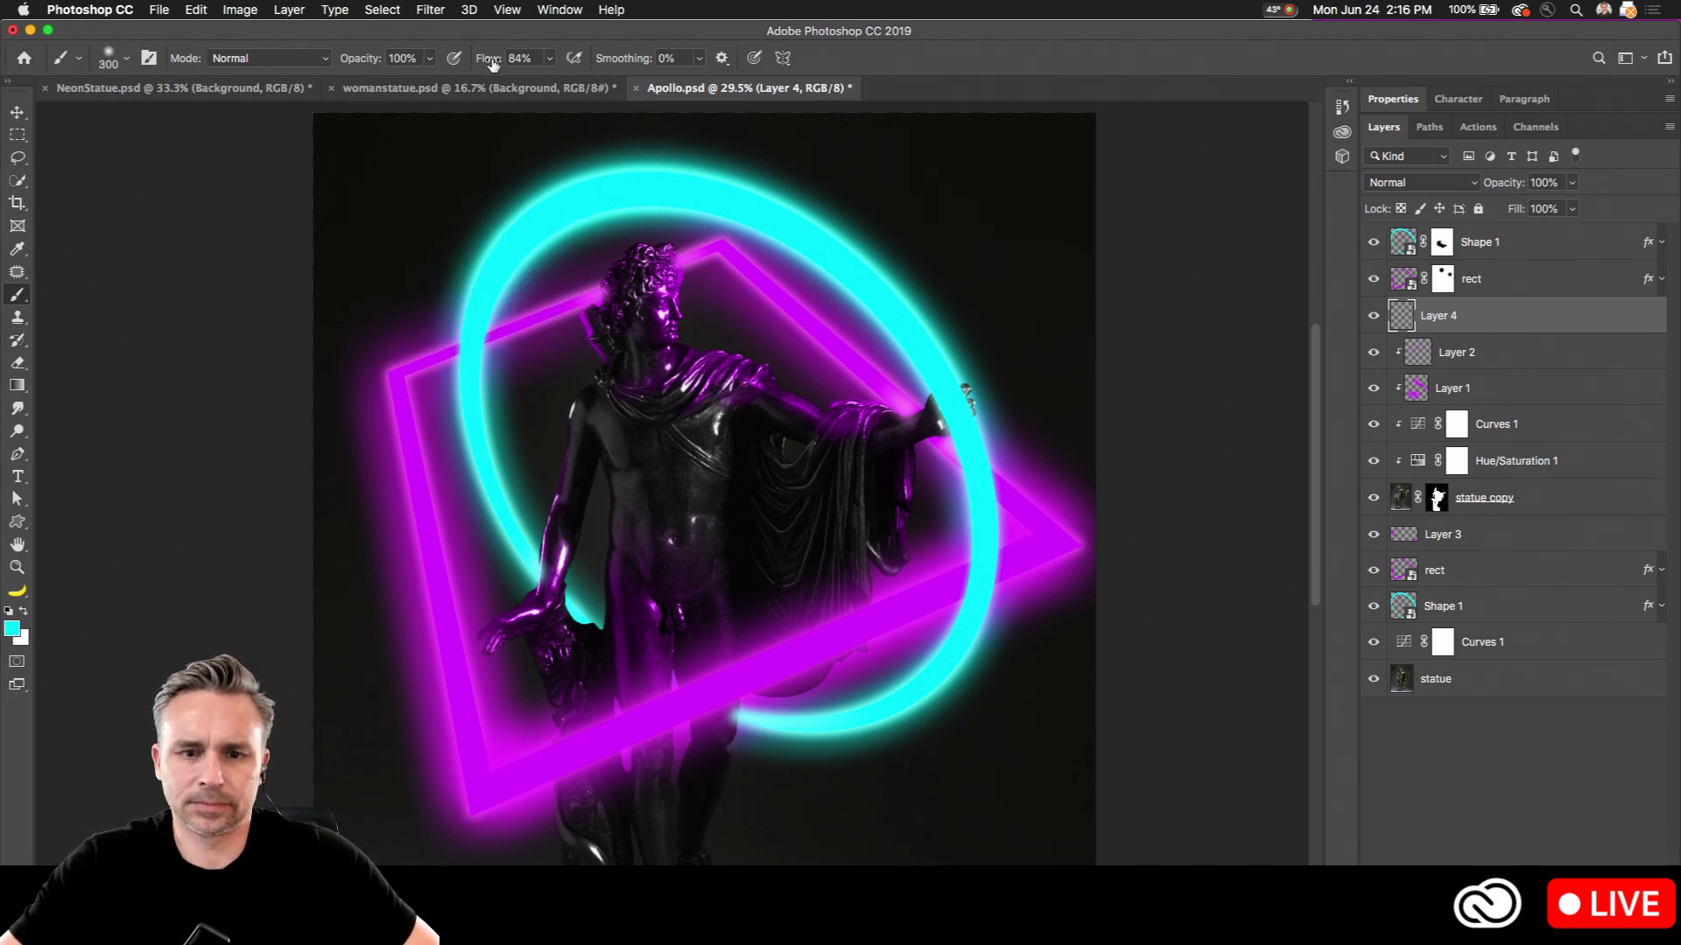
Step: Paint cyan light on Layer 1 over the cloth hanging from the statue's outstretched arm
key("alt+bracketleft")
key("alt+bracketleft")
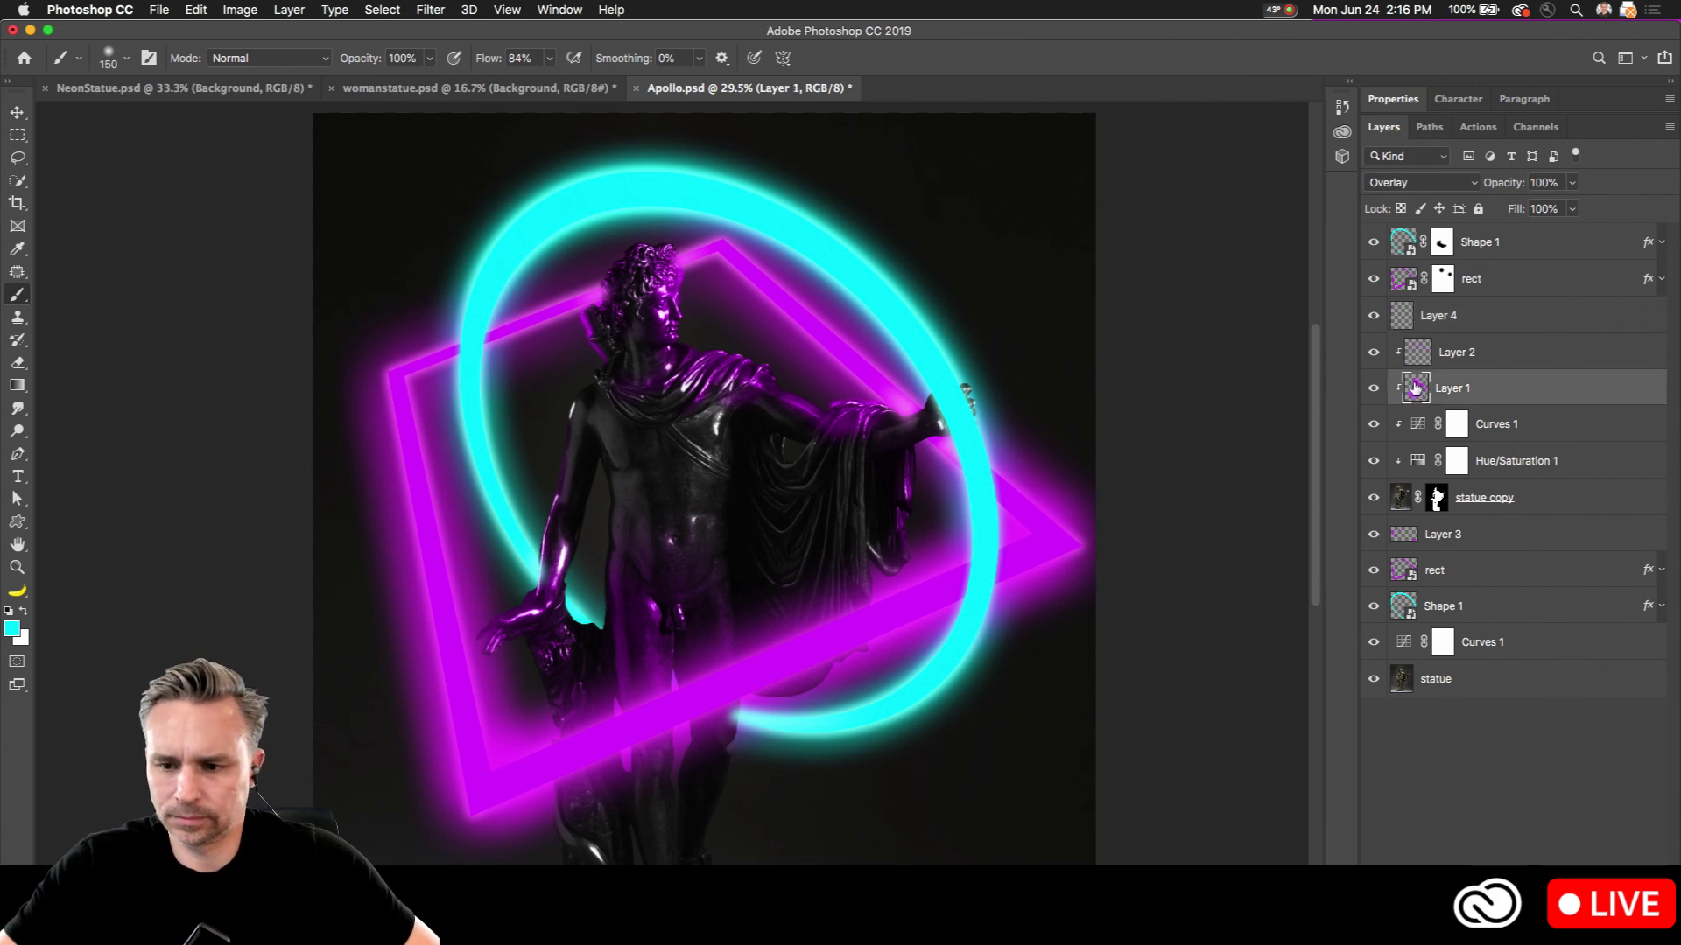
key("bracketleft")
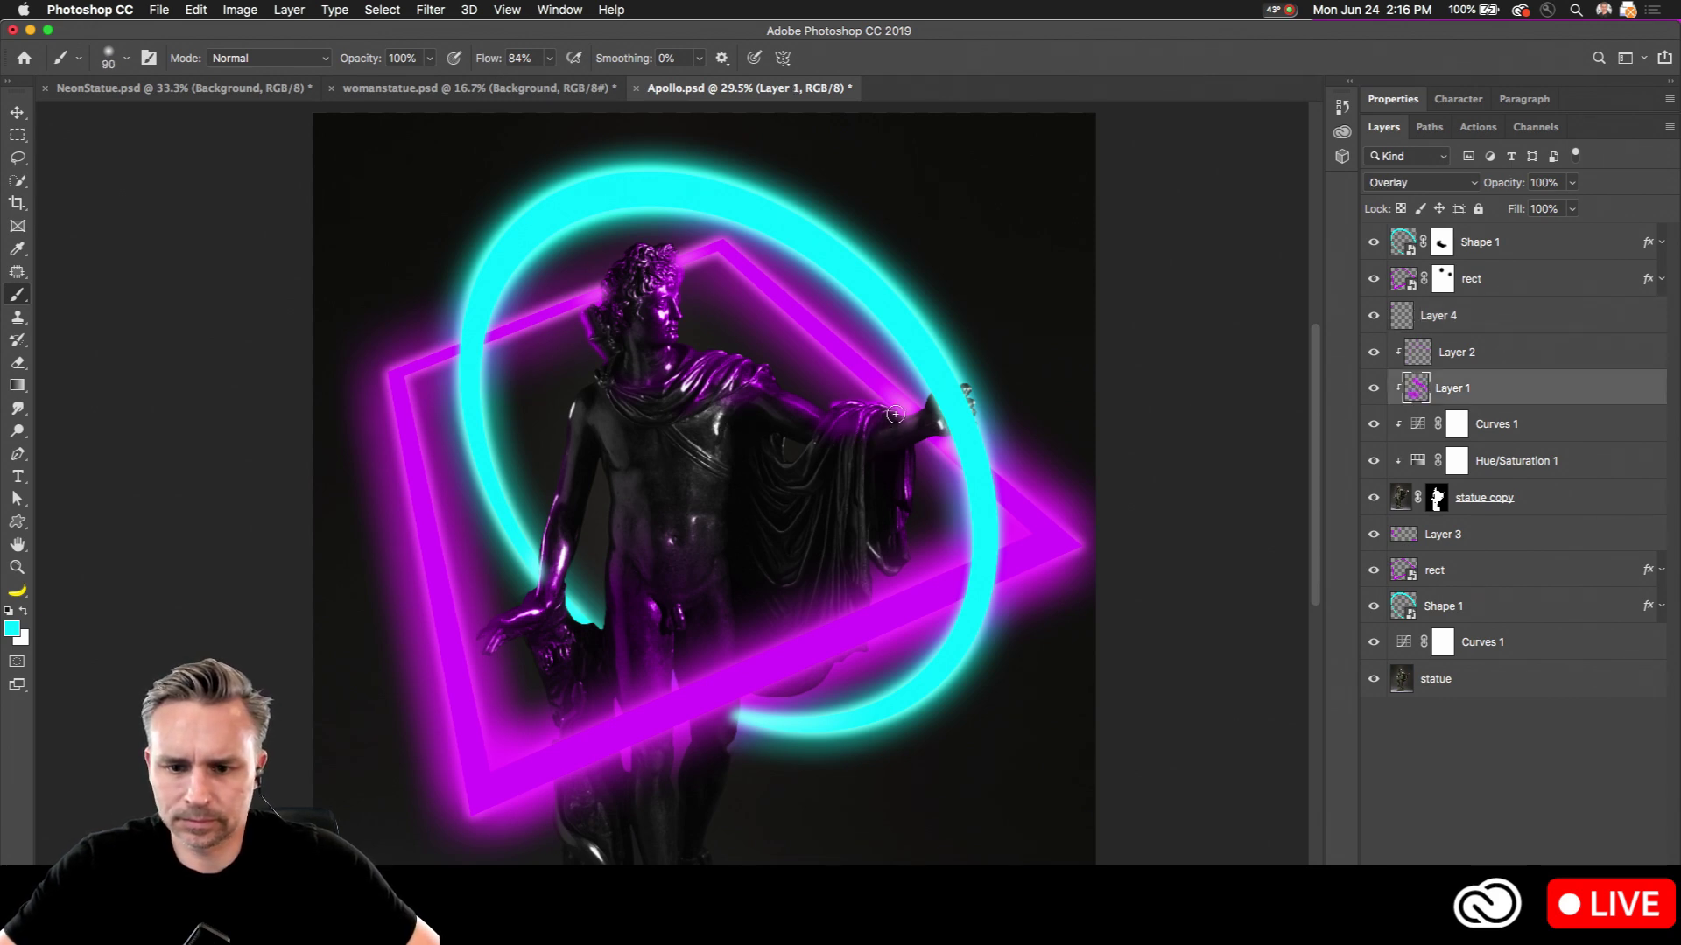
key("bracketright")
key("bracketright")
mouse_move(884, 428)
left_mouse_down()
mouse_move(871, 530)
mouse_move(891, 422)
mouse_move(860, 490)
mouse_move(863, 436)
mouse_move(861, 532)
mouse_move(856, 456)
mouse_move(875, 426)
mouse_move(863, 519)
mouse_move(867, 442)
mouse_move(878, 549)
mouse_move(898, 511)
mouse_move(879, 448)
left_mouse_up()
Step: Paint cyan light on Layer 1 over the statue's chest and abdomen with a 400 px brush
key("bracketright")
key("bracketright")
key("bracketright")
key("bracketright")
key("bracketright")
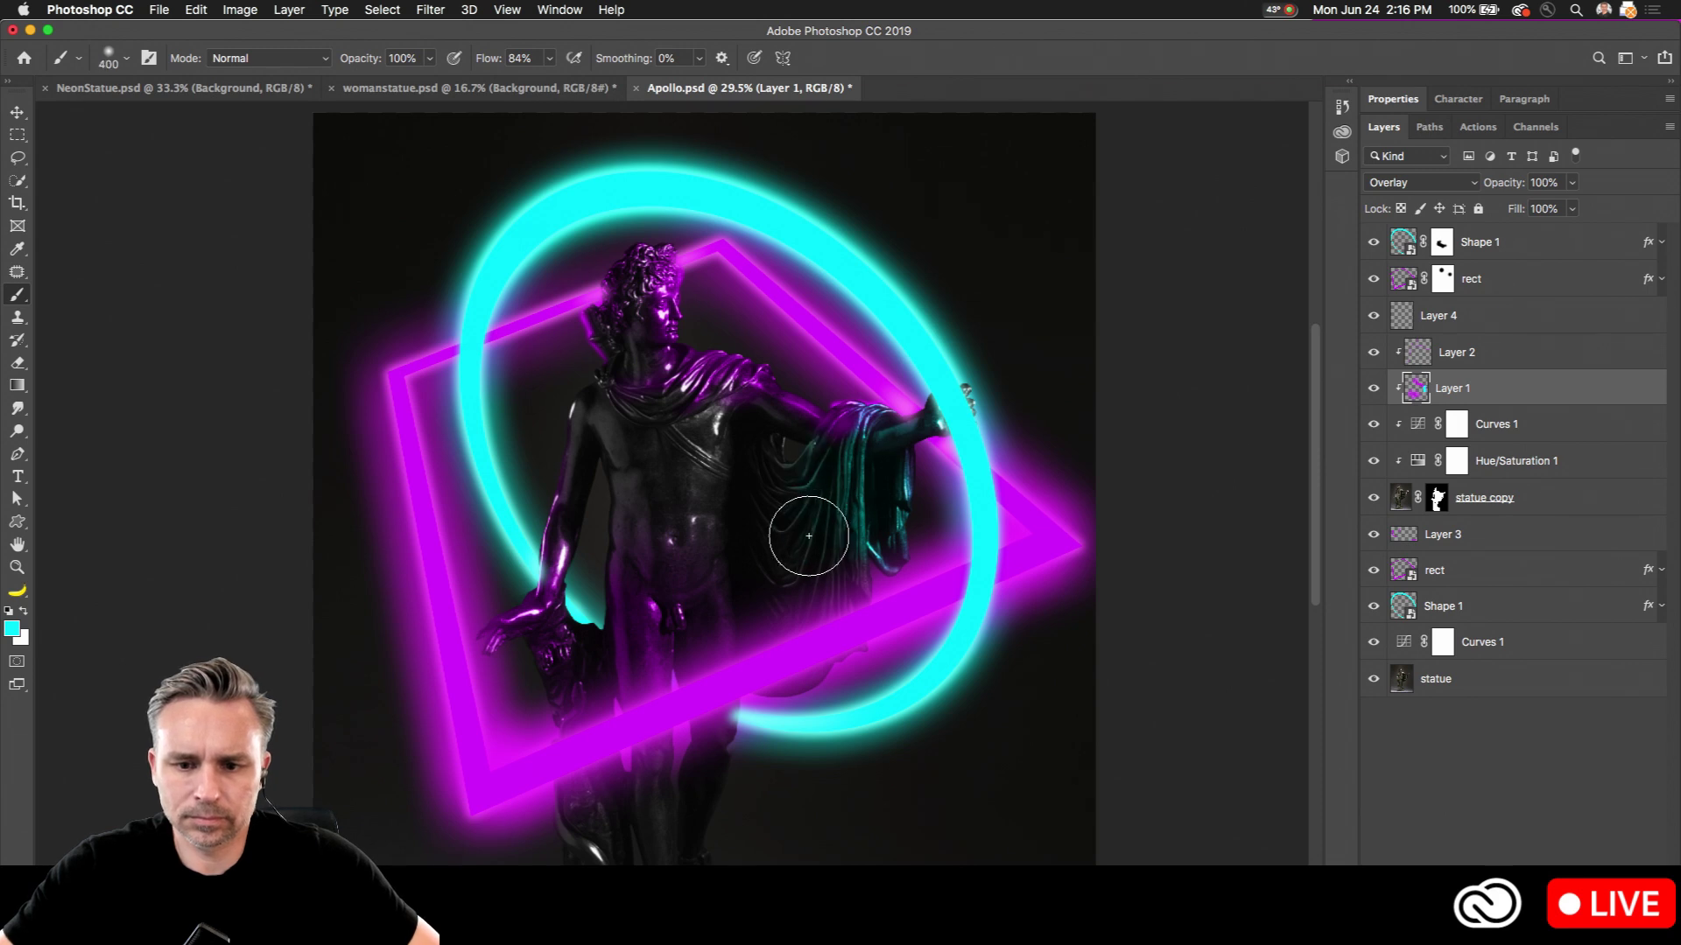
mouse_move(676, 418)
left_mouse_down()
mouse_move(727, 587)
mouse_move(717, 647)
left_mouse_up()
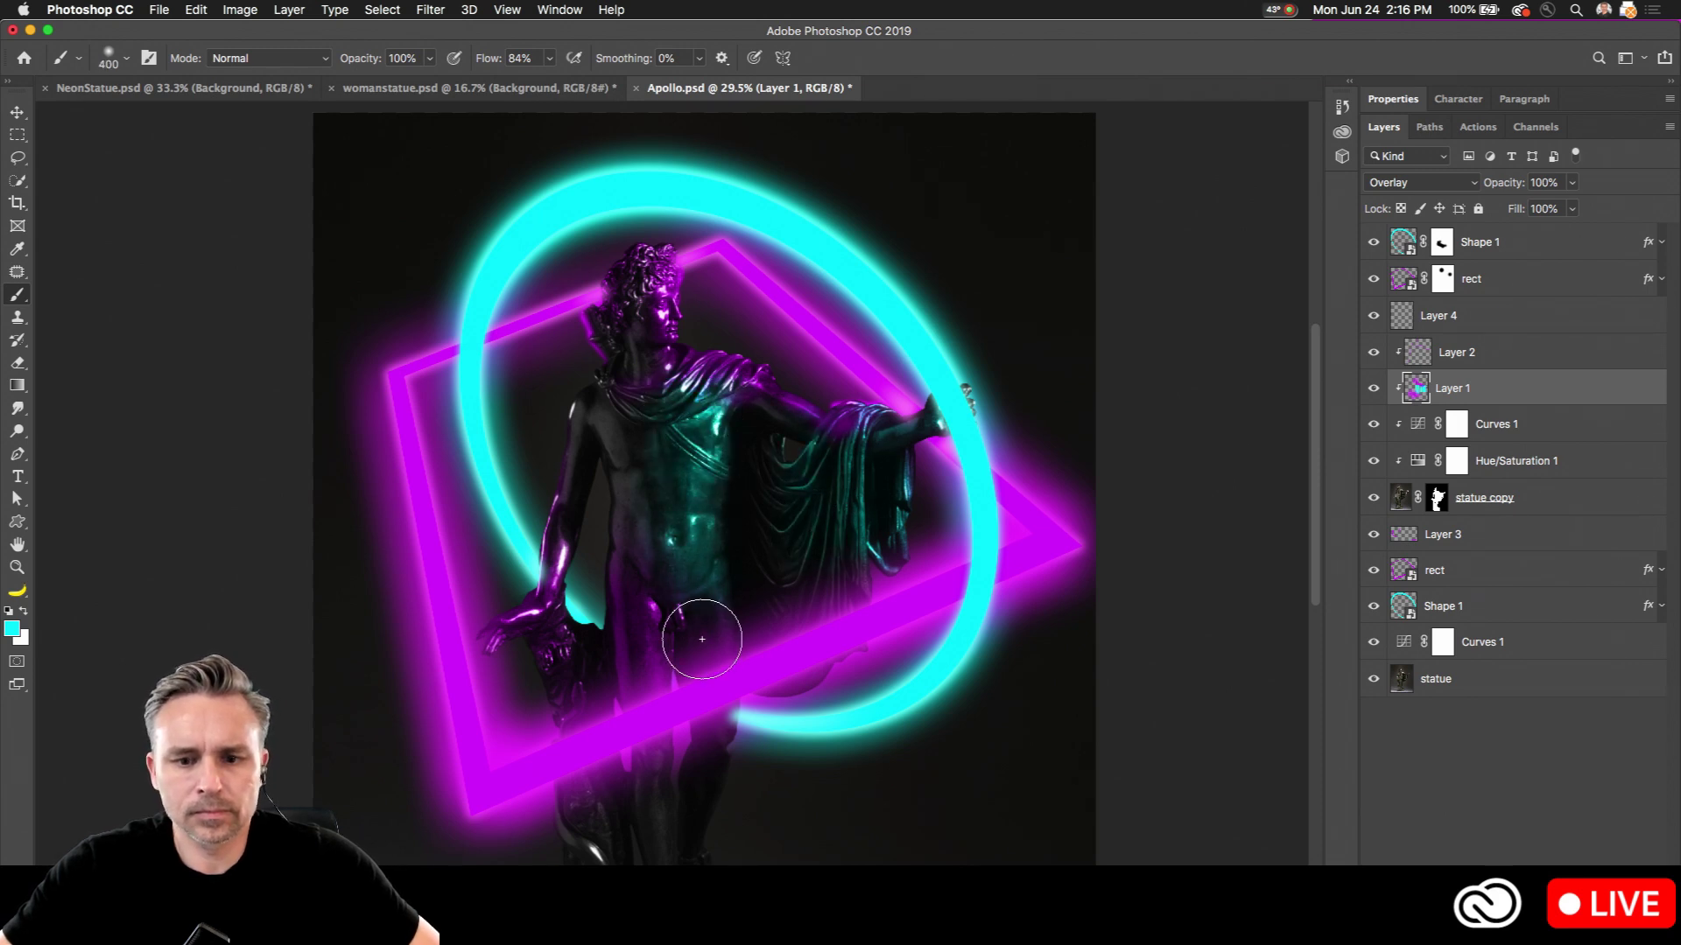
Step: Paint cyan light on Layer 1 along the statue's lowered arm with a 150 px brush
key("bracketright")
key("bracketright")
key("bracketleft")
key("bracketleft")
key("bracketleft")
key("bracketleft")
key("bracketleft")
key("bracketleft")
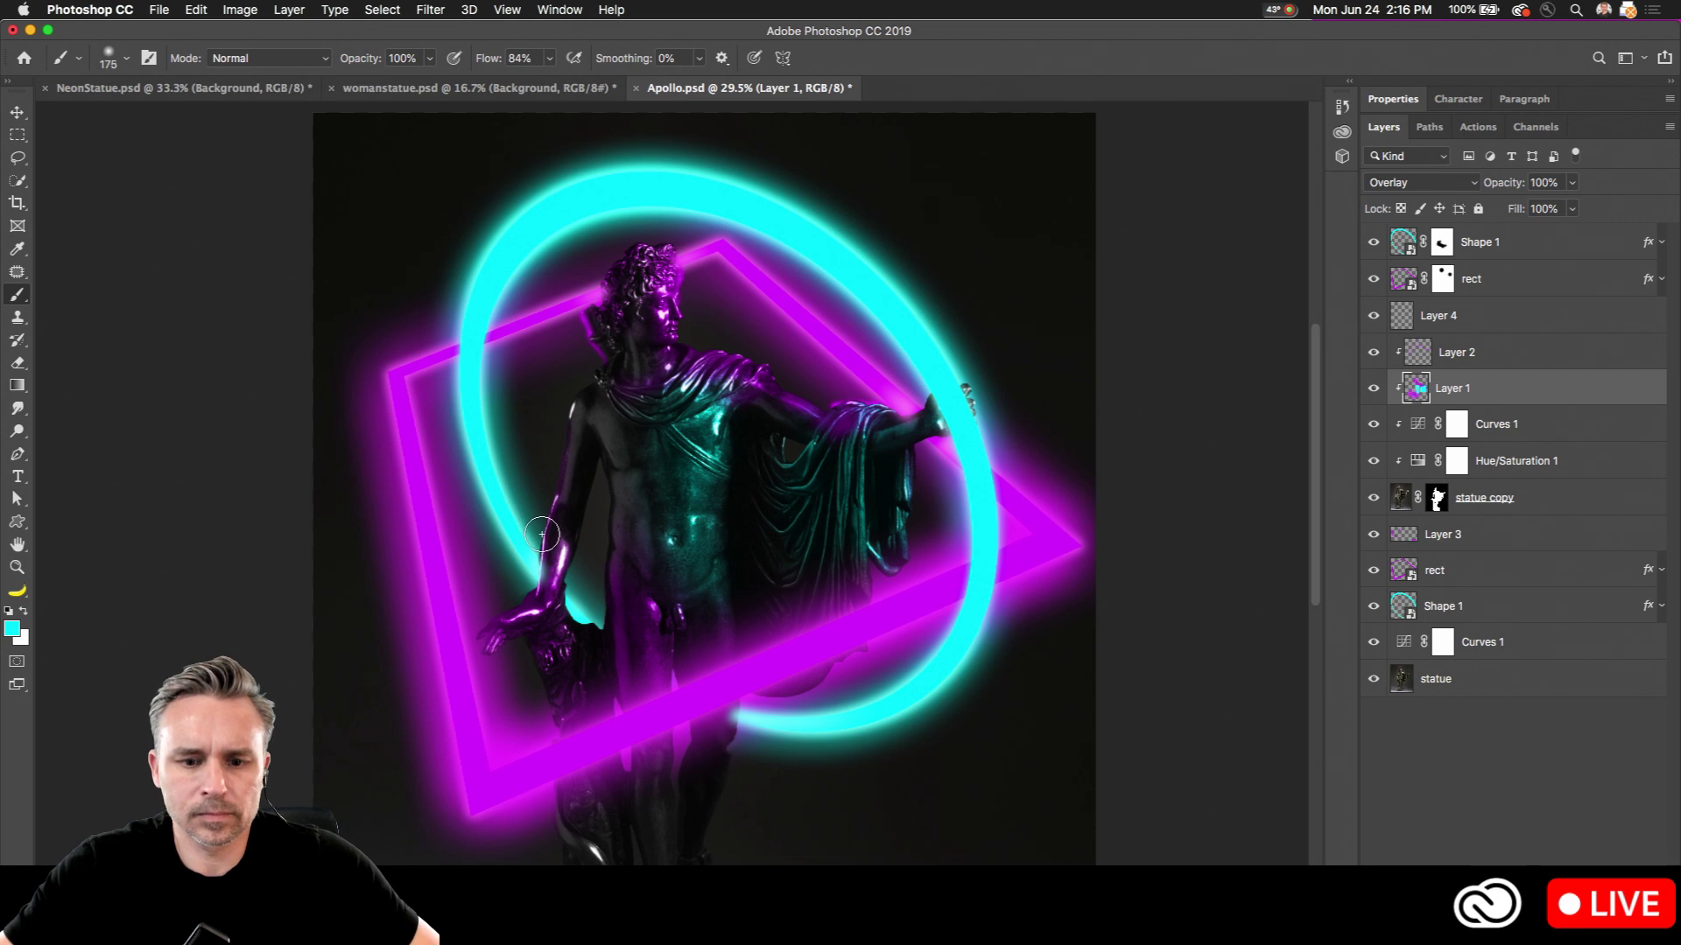
key("bracketright")
mouse_move(550, 527)
left_mouse_down()
mouse_move(530, 588)
mouse_move(554, 534)
mouse_move(549, 493)
mouse_move(542, 544)
mouse_move(551, 350)
left_mouse_up()
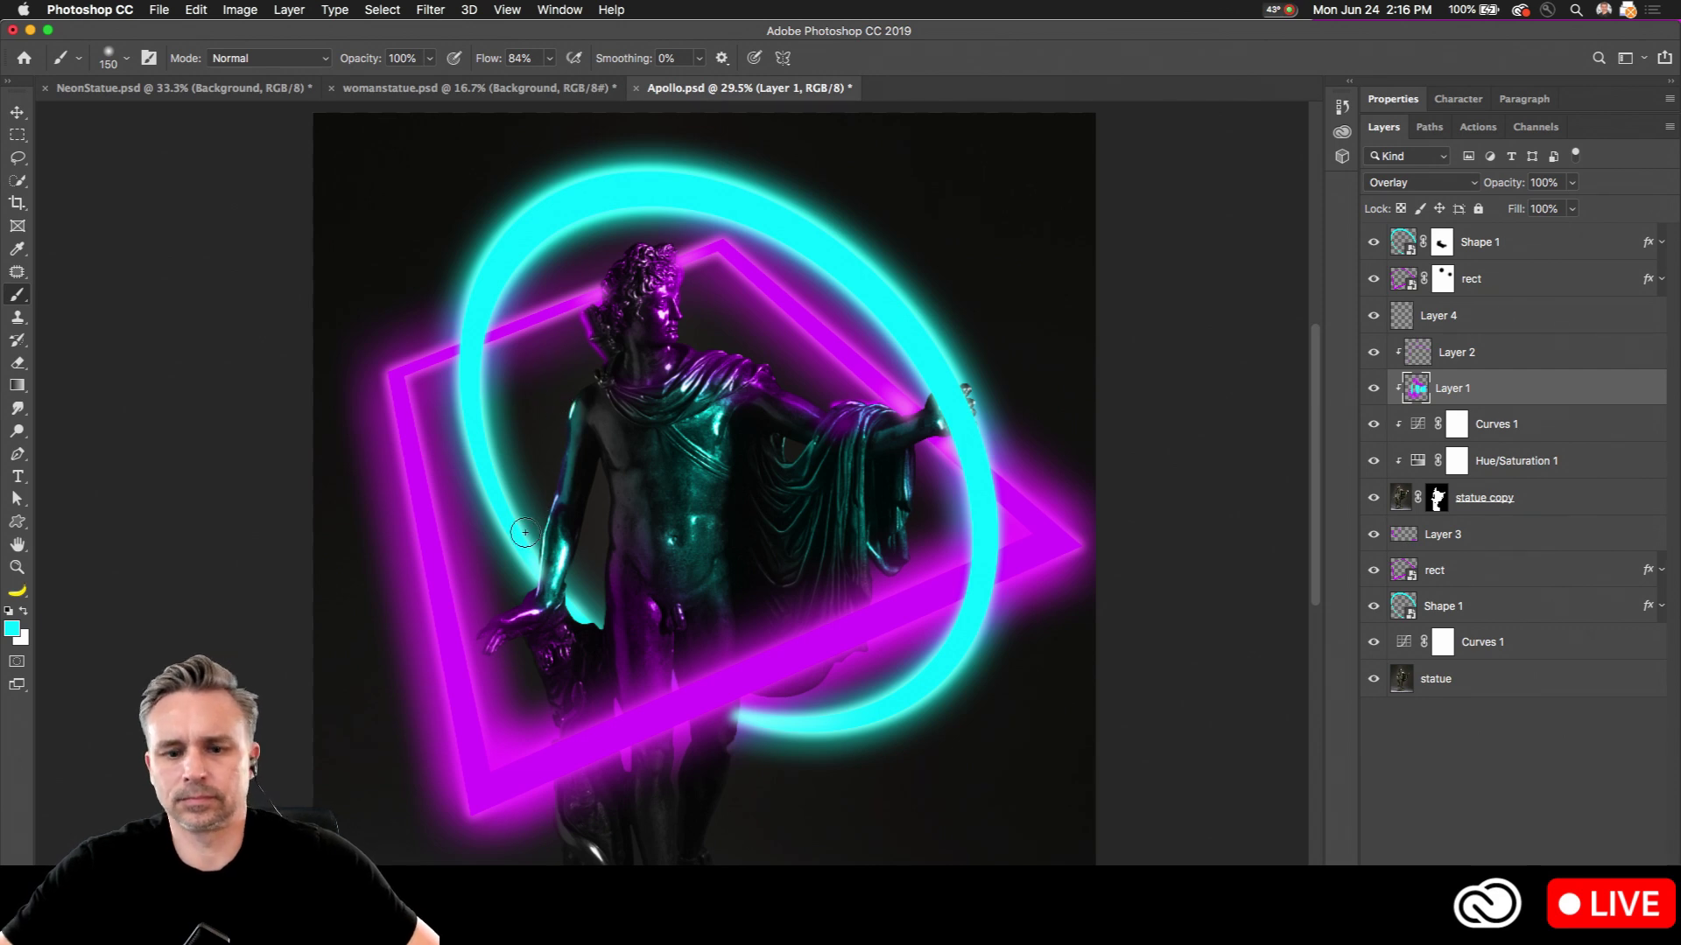
Step: Extend the cyan light on Layer 1 over the shoulder drapery and upper arm with a 300 px brush
key("bracketright")
key("bracketright")
key("bracketright")
key("bracketright")
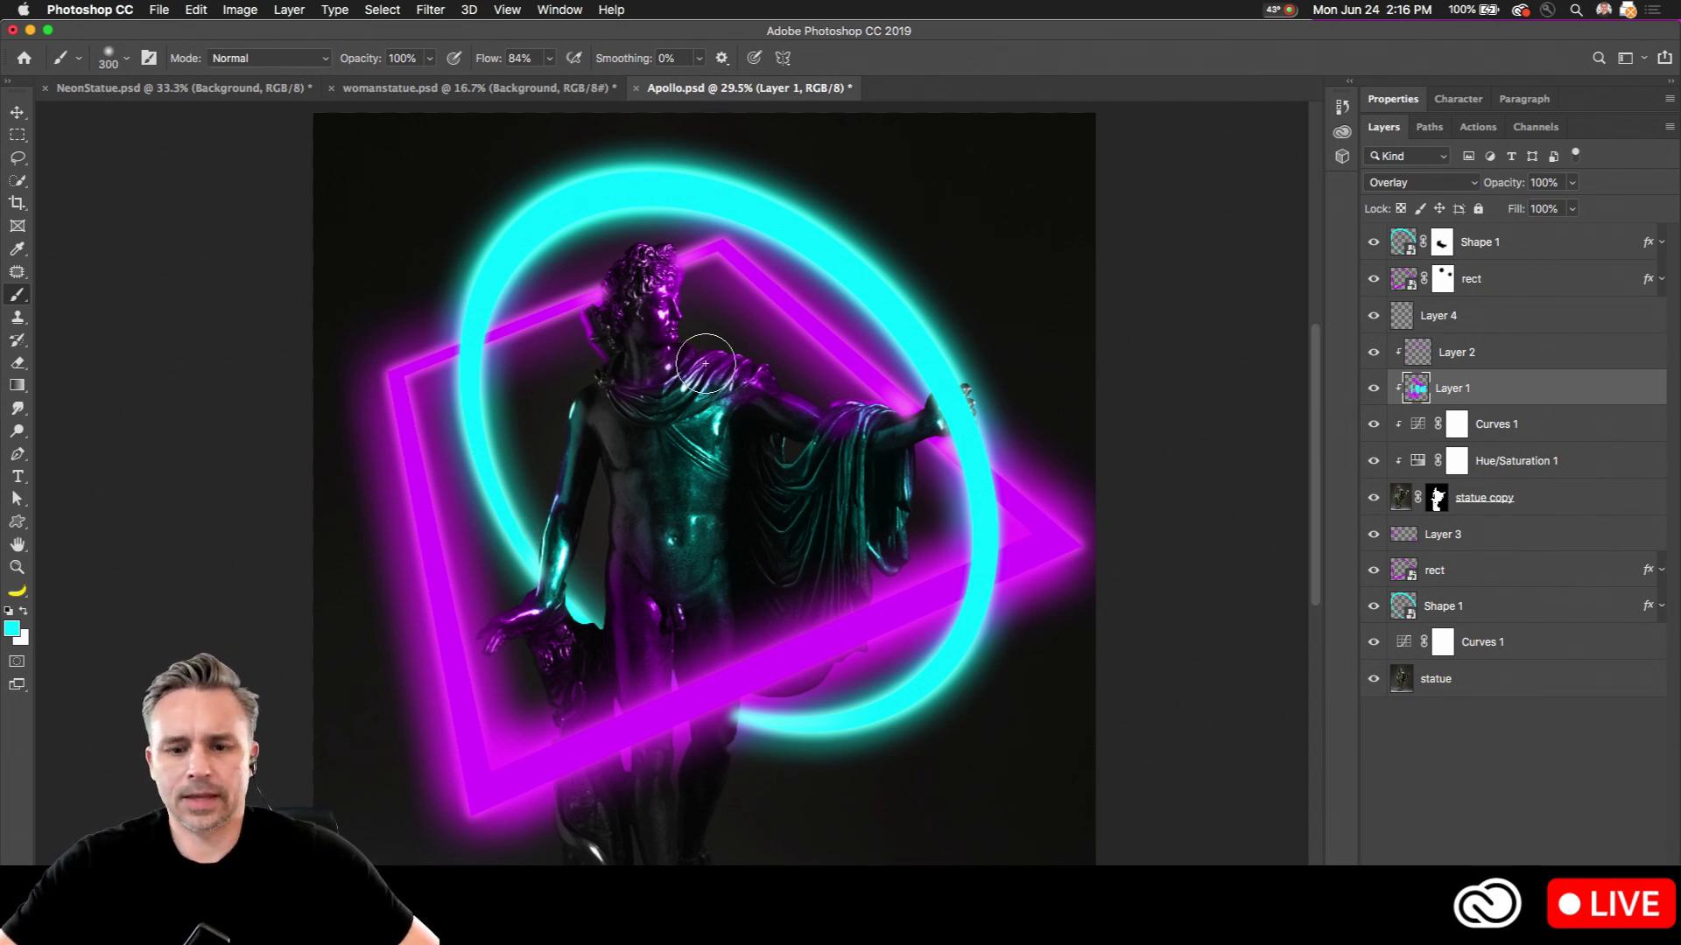
mouse_move(704, 364)
left_mouse_down()
mouse_move(789, 434)
mouse_move(695, 517)
left_mouse_up()
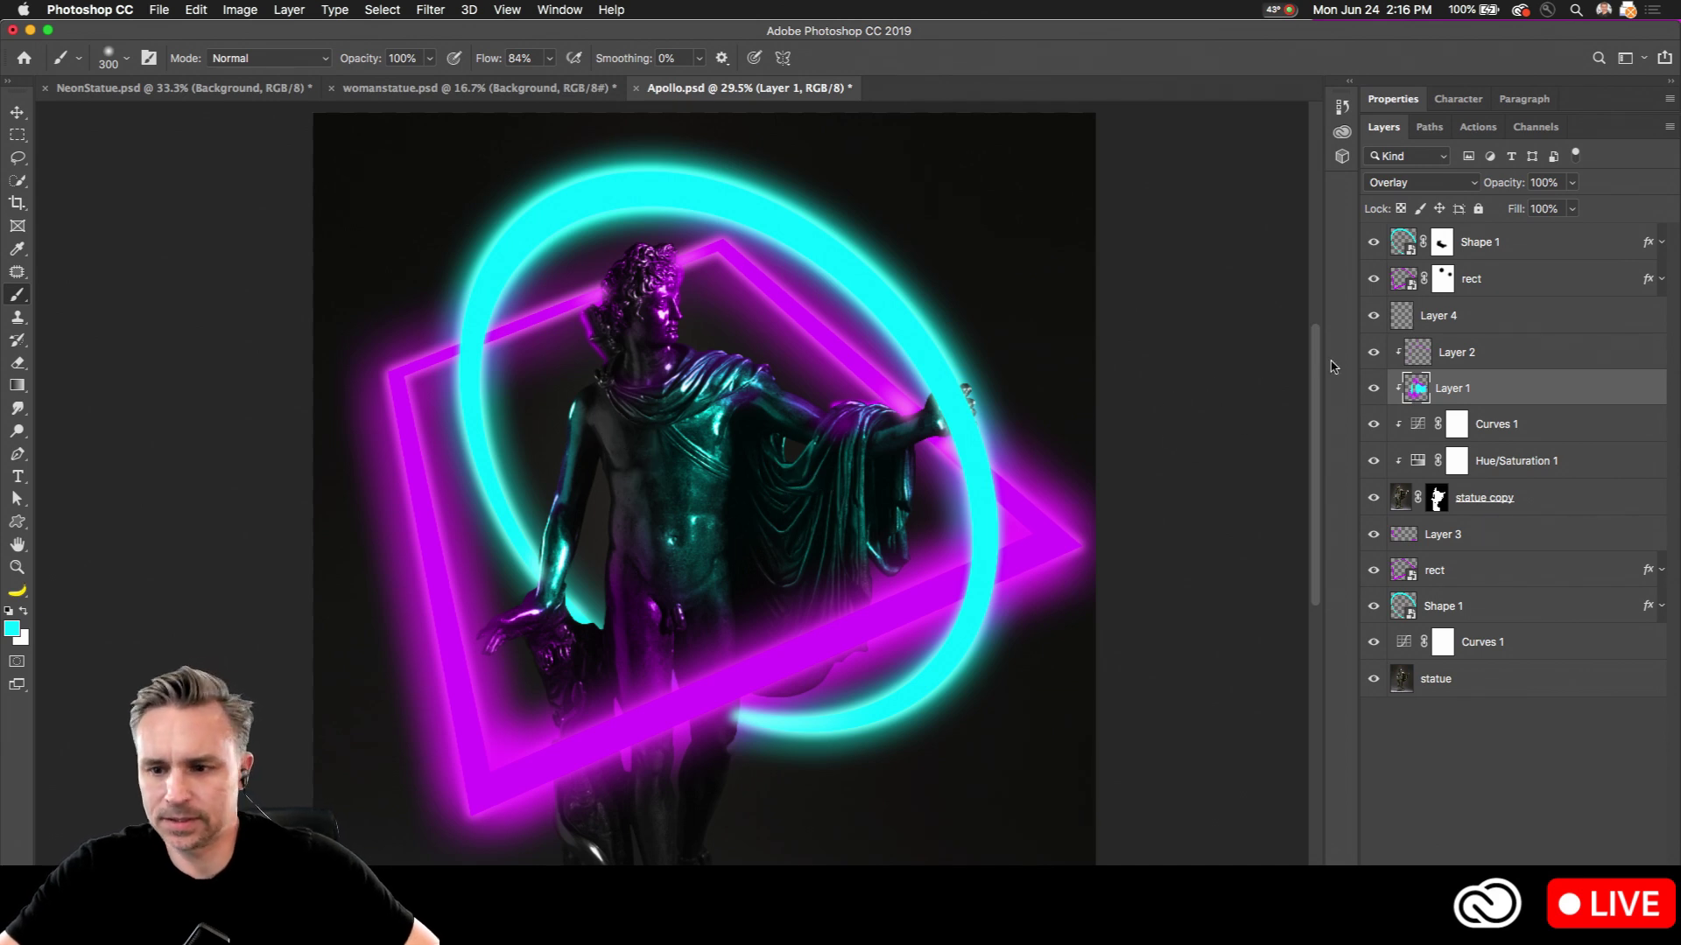
Step: Brush faint cyan highlights on Layer 2 over the hanging cloth folds with a small brush at 7% flow
left_click(1419, 352)
left_click(1372, 353)
left_click(1374, 355)
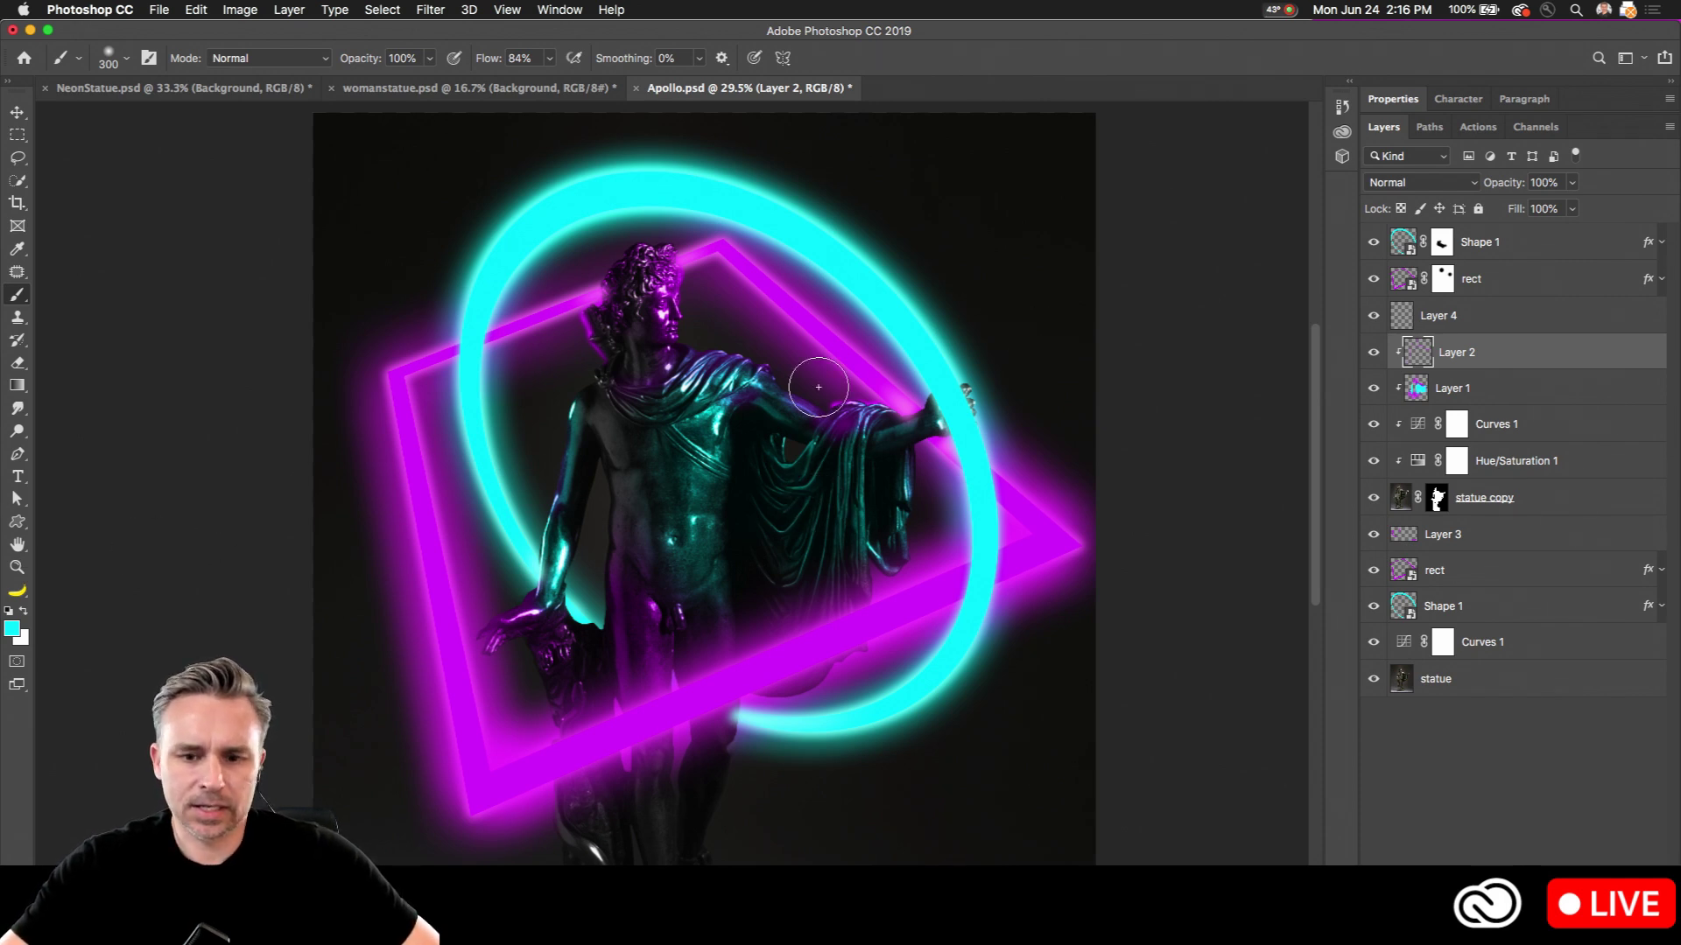
key("bracketleft")
key("bracketleft")
key("bracketleft")
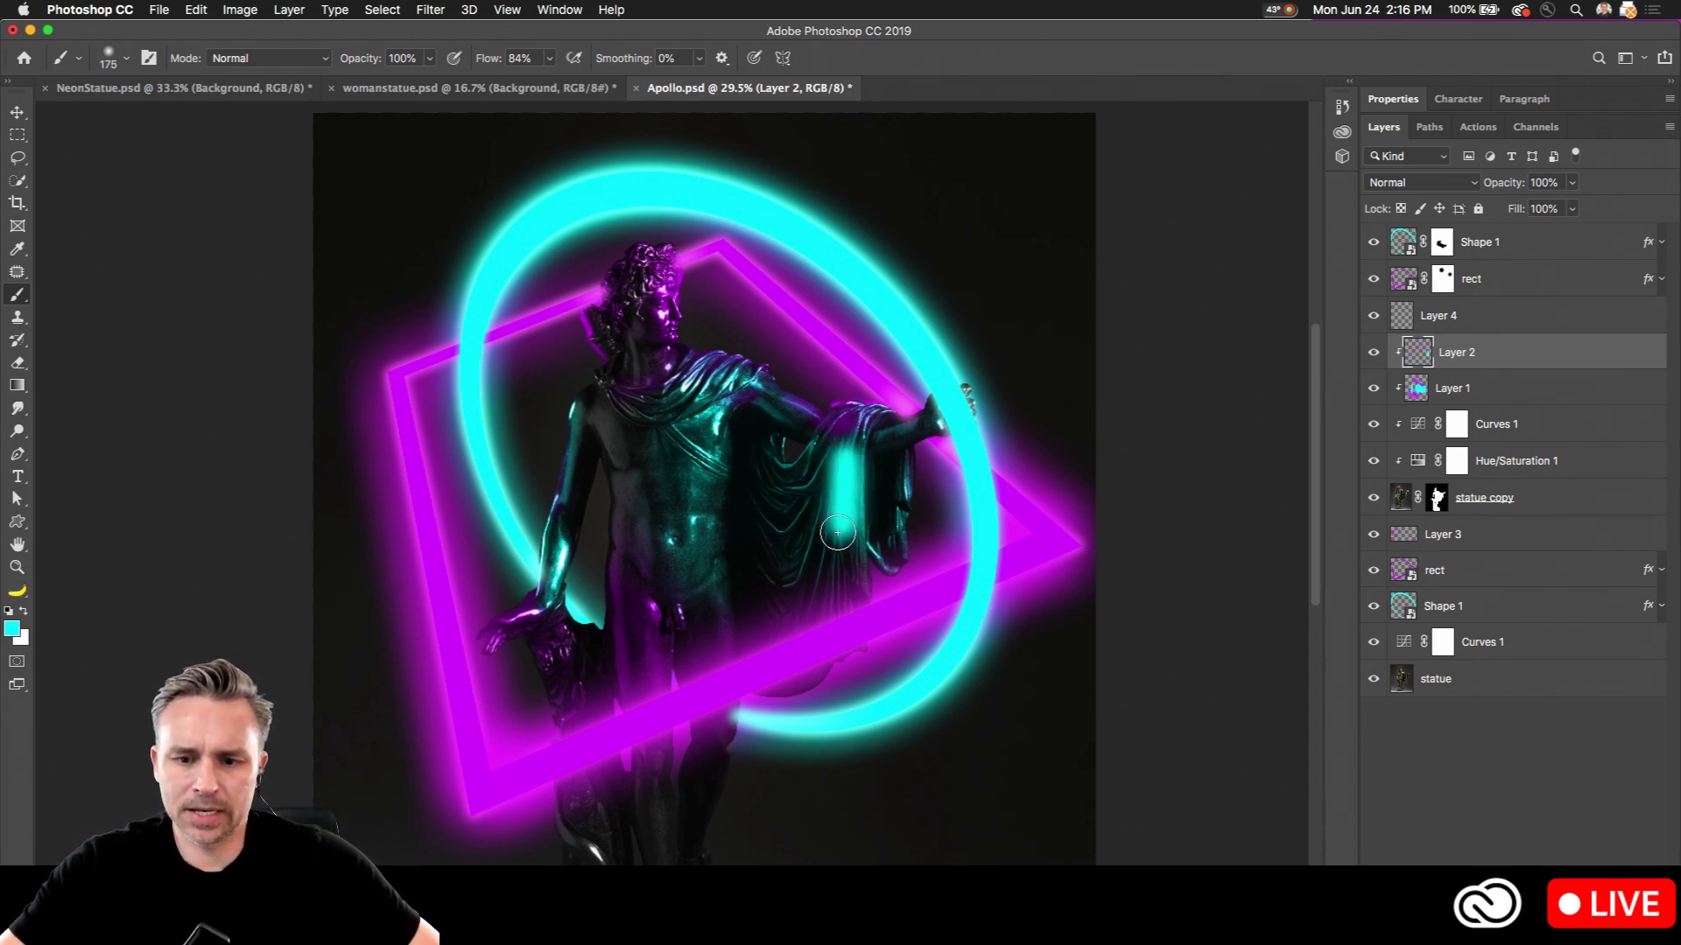
left_click_drag(477, 57, 430, 61)
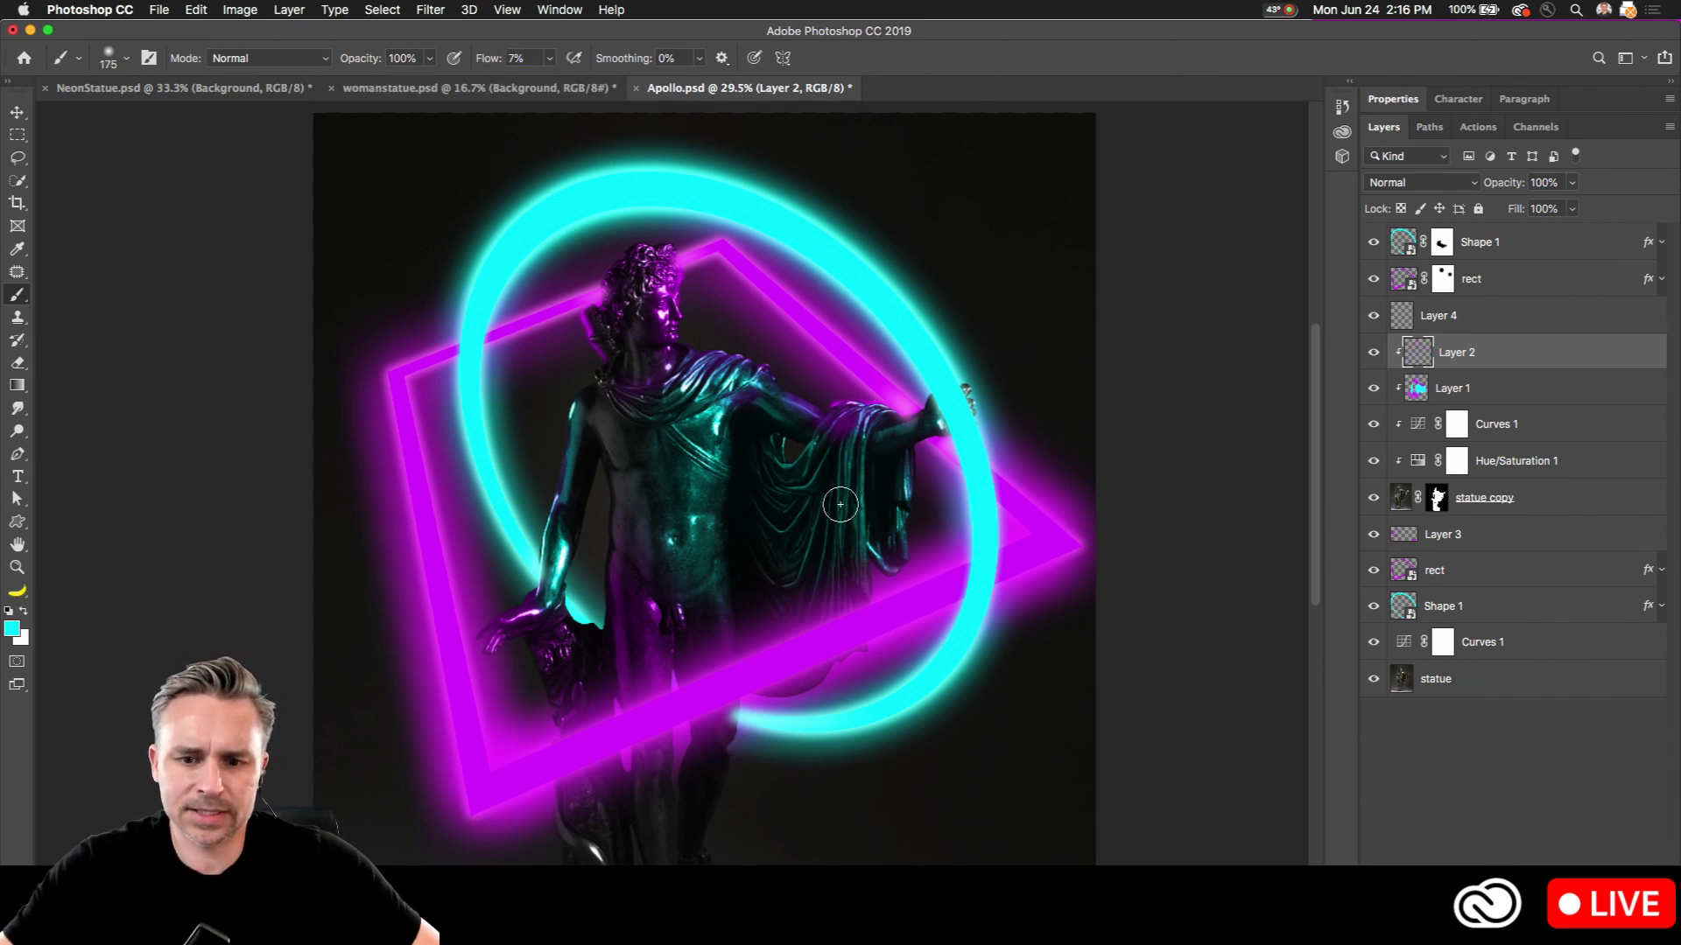
key("bracketleft")
key("bracketleft")
key("bracketleft")
left_click_drag(877, 564, 897, 512)
left_click_drag(848, 457, 848, 588)
Step: Add a soft cyan haze on Layer 2 around the hanging drapery with a 250 px brush at 1% flow
key("bracketright")
key("bracketright")
key("bracketright")
key("bracketright")
key("bracketright")
mouse_move(573, 219)
left_mouse_down()
mouse_move(672, 281)
mouse_move(680, 436)
left_mouse_up()
mouse_move(687, 553)
left_mouse_down()
mouse_move(716, 490)
mouse_move(821, 601)
mouse_move(801, 505)
mouse_move(838, 632)
mouse_move(860, 524)
mouse_move(806, 605)
mouse_move(843, 513)
mouse_move(803, 702)
mouse_move(824, 525)
mouse_move(790, 721)
mouse_move(862, 407)
mouse_move(885, 452)
mouse_move(891, 412)
mouse_move(874, 430)
left_mouse_up()
mouse_move(752, 499)
left_mouse_down()
mouse_move(704, 325)
mouse_move(833, 437)
mouse_move(926, 556)
mouse_move(685, 495)
mouse_move(817, 433)
left_mouse_up()
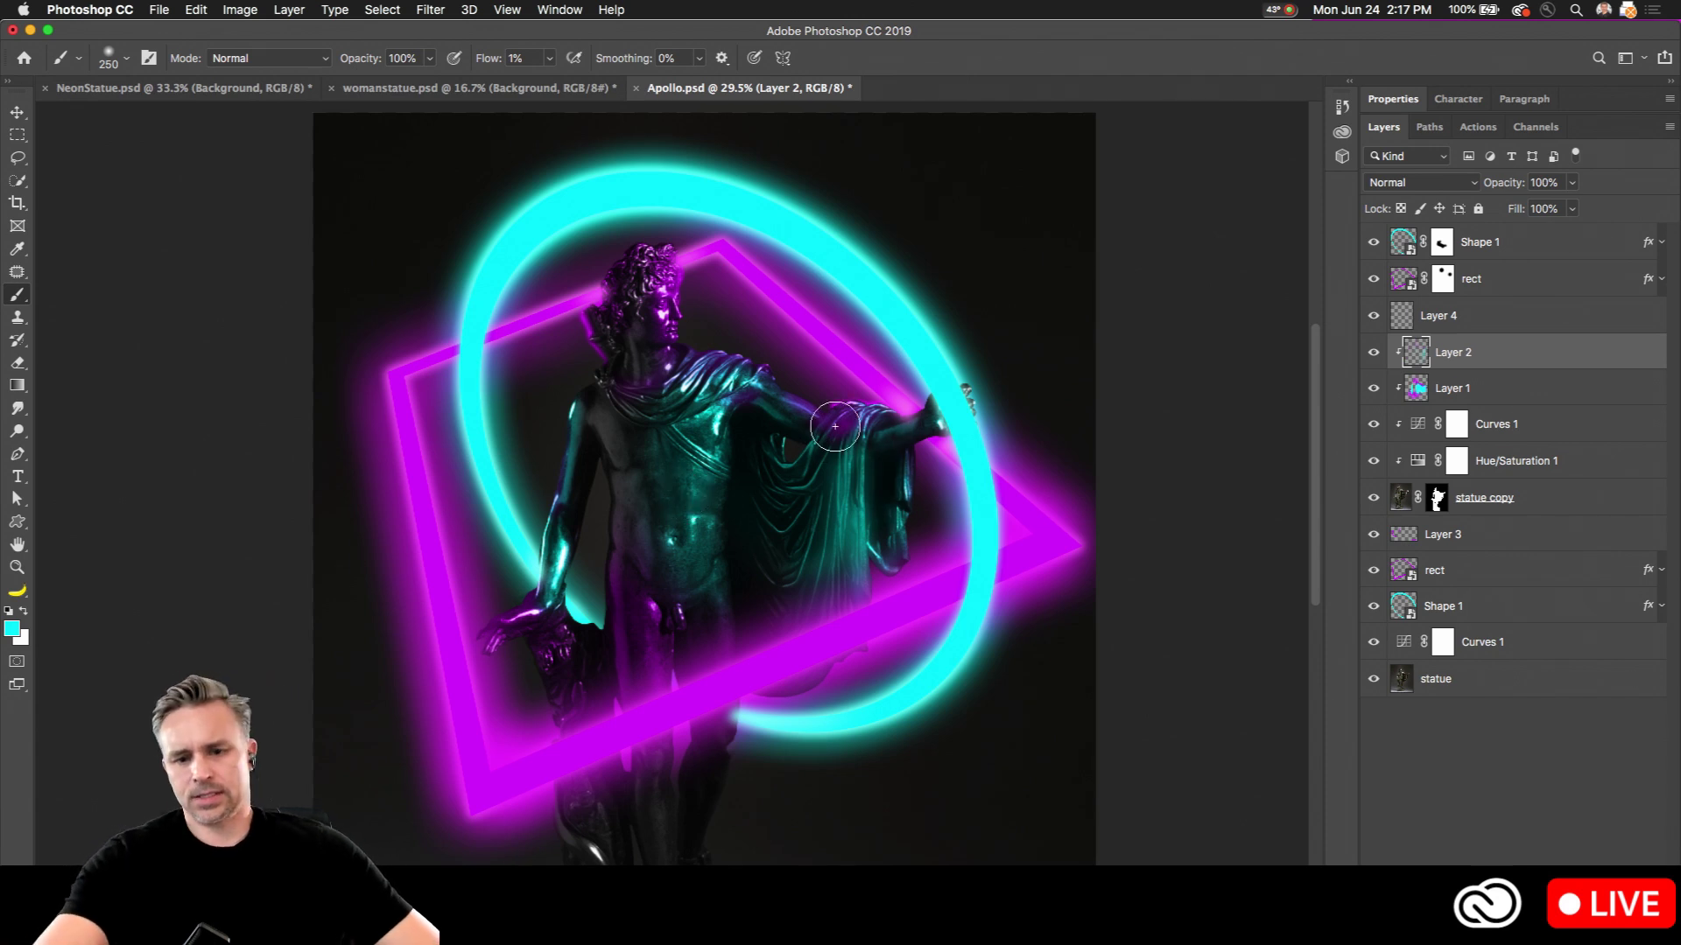
scroll(672, 526, "up", 3)
scroll(553, 585, "up", 1)
scroll(581, 526, "down", 3)
scroll(483, 295, "down", 1)
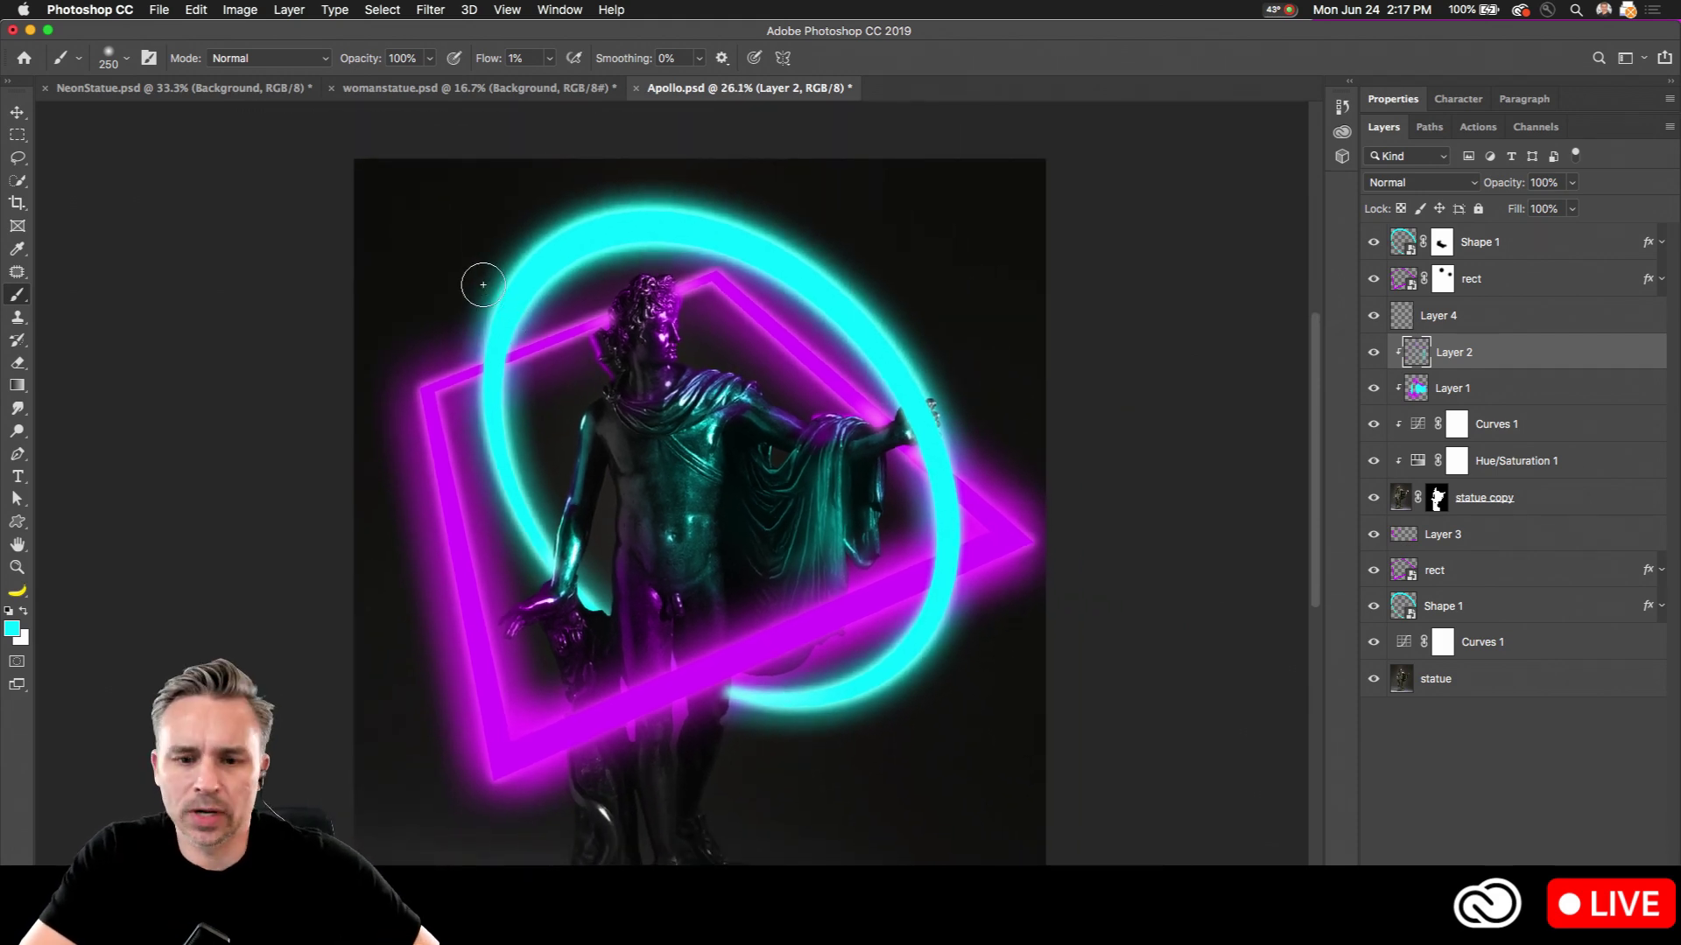
scroll(549, 399, "down", 3)
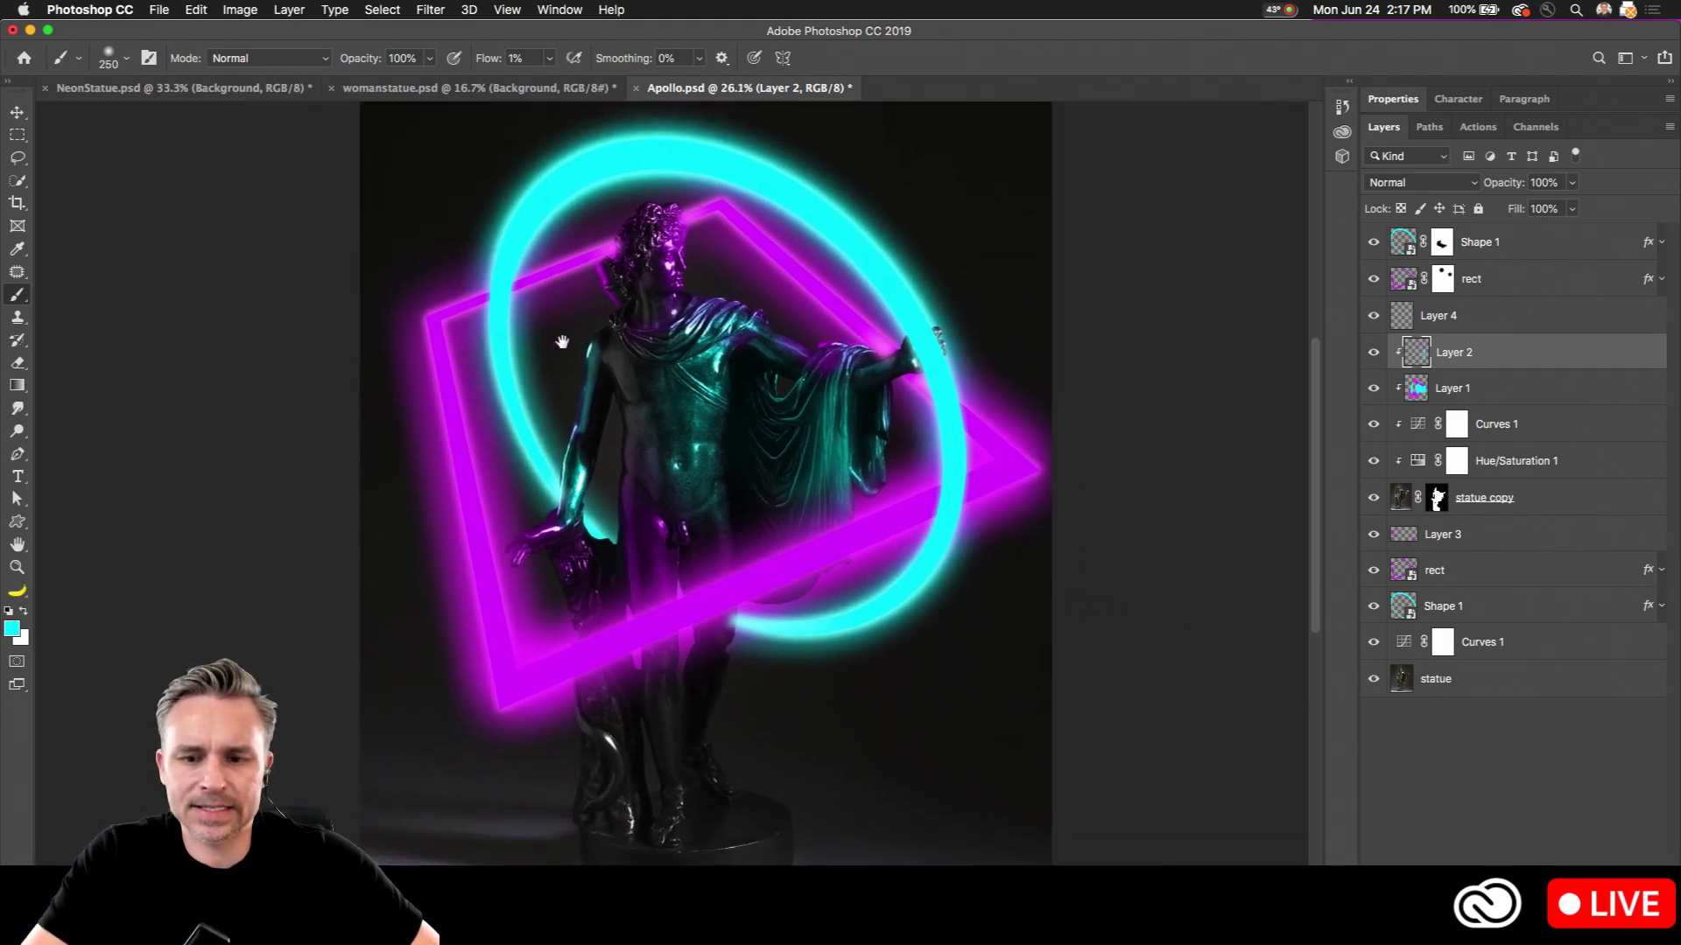
scroll(859, 464, "up", 2)
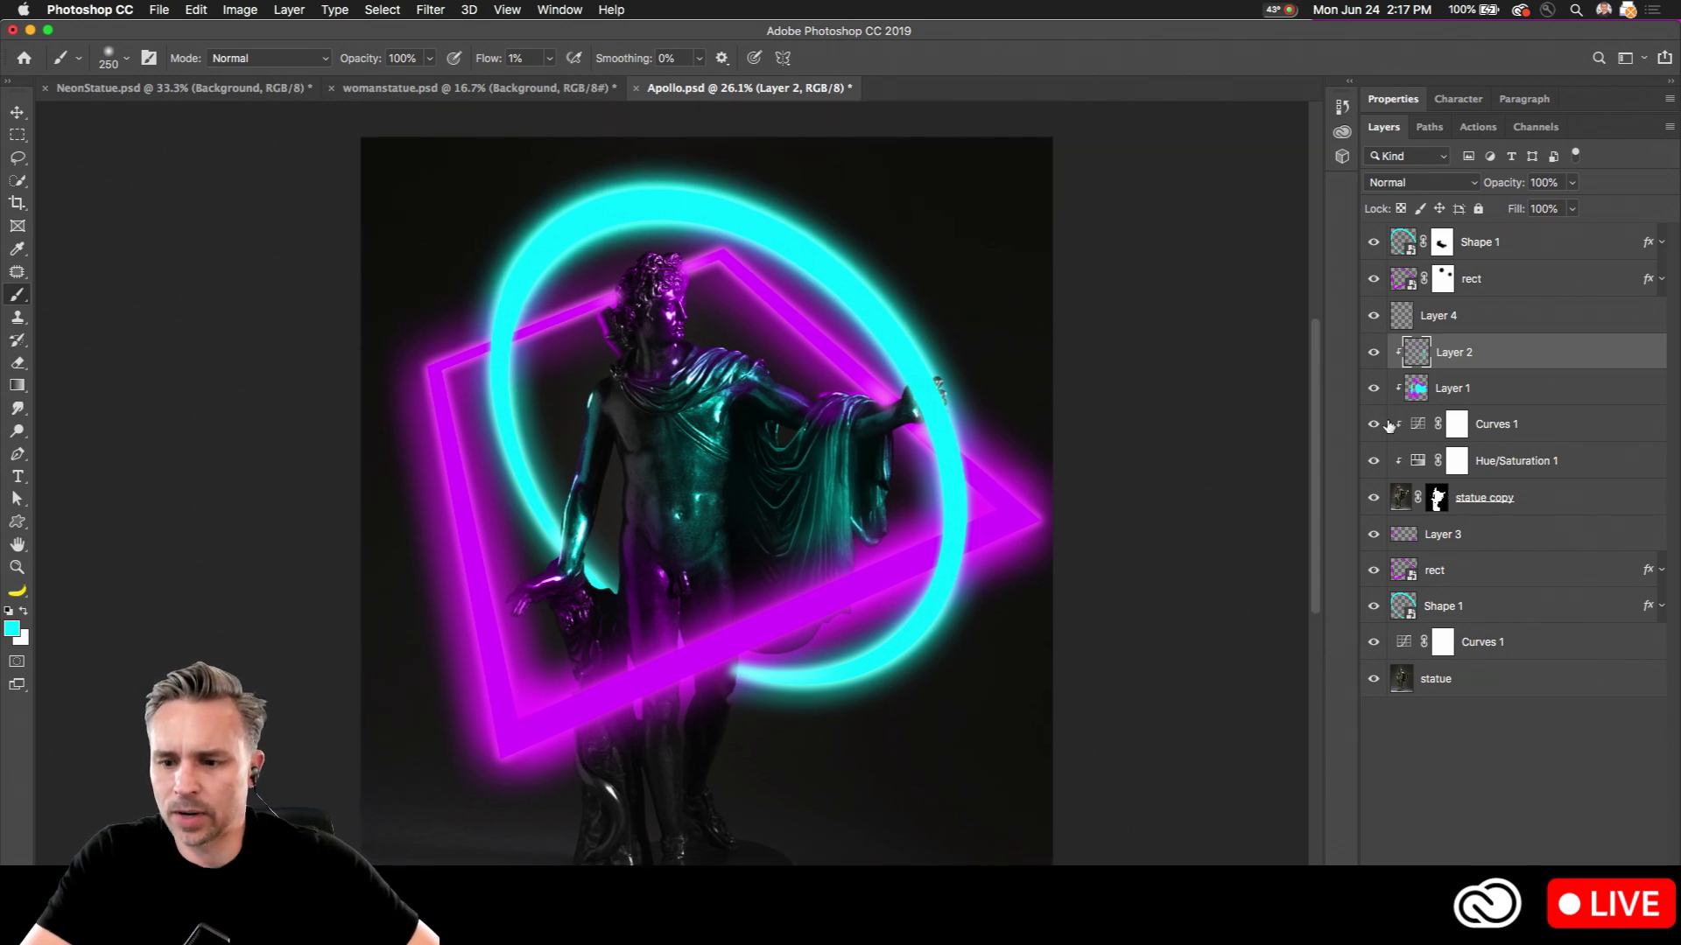
Step: Select the lower ring layer and view the open womanstatue.psd and NeonStatue.psd documents
left_click(1470, 615)
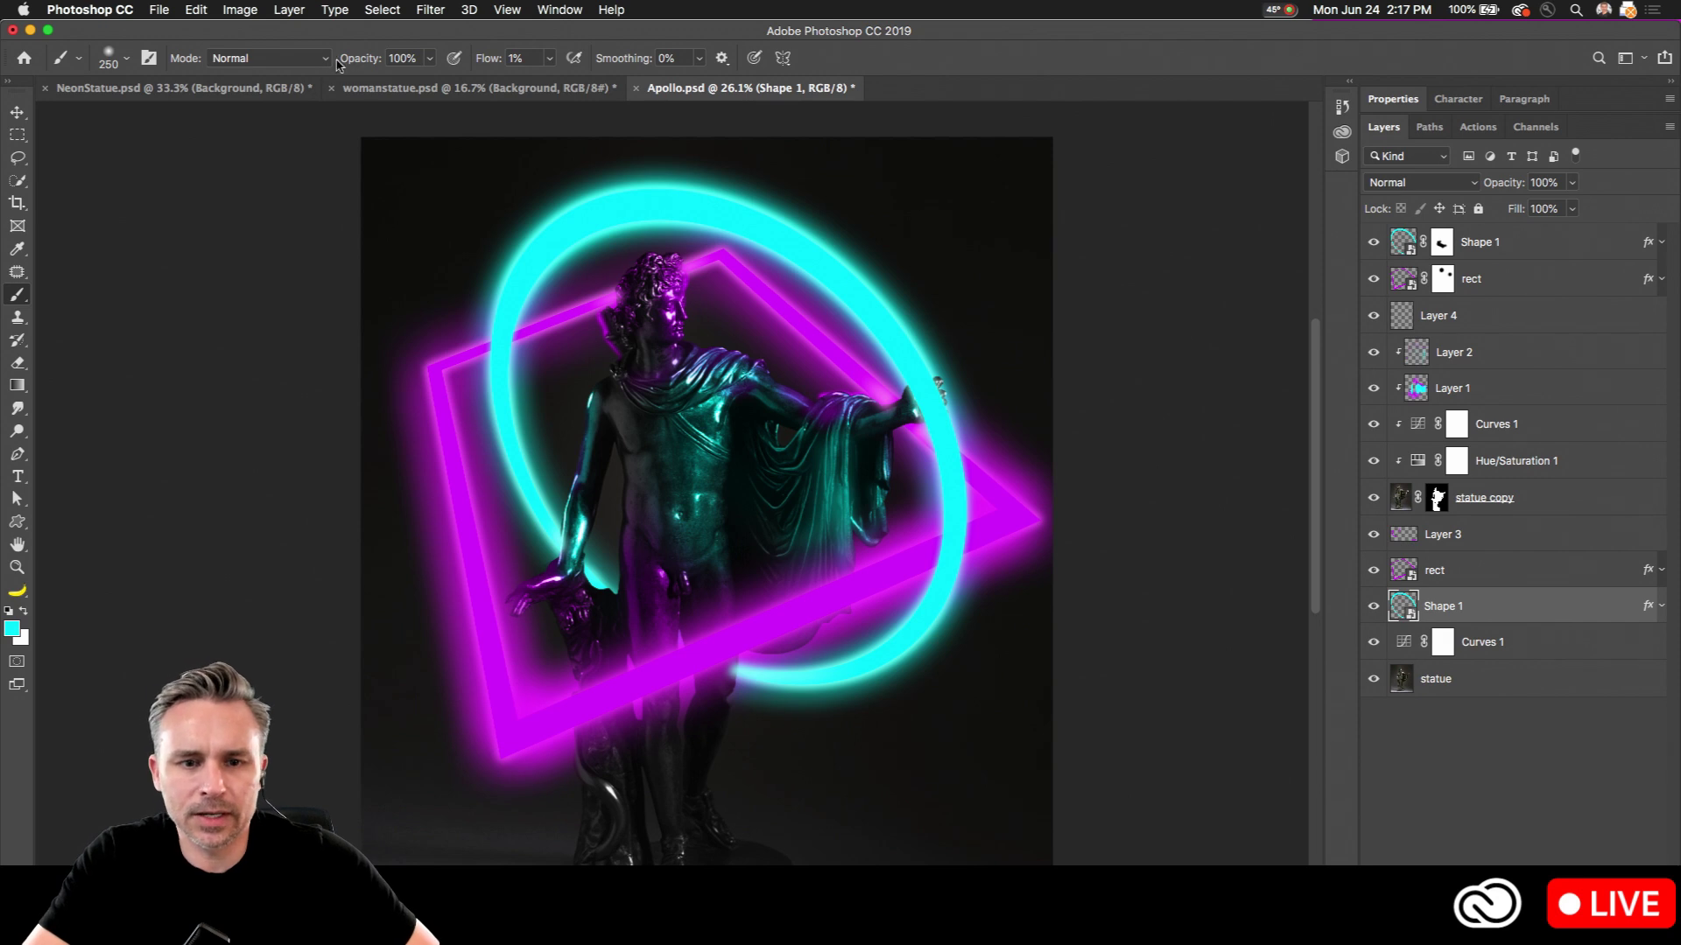
left_click(378, 90)
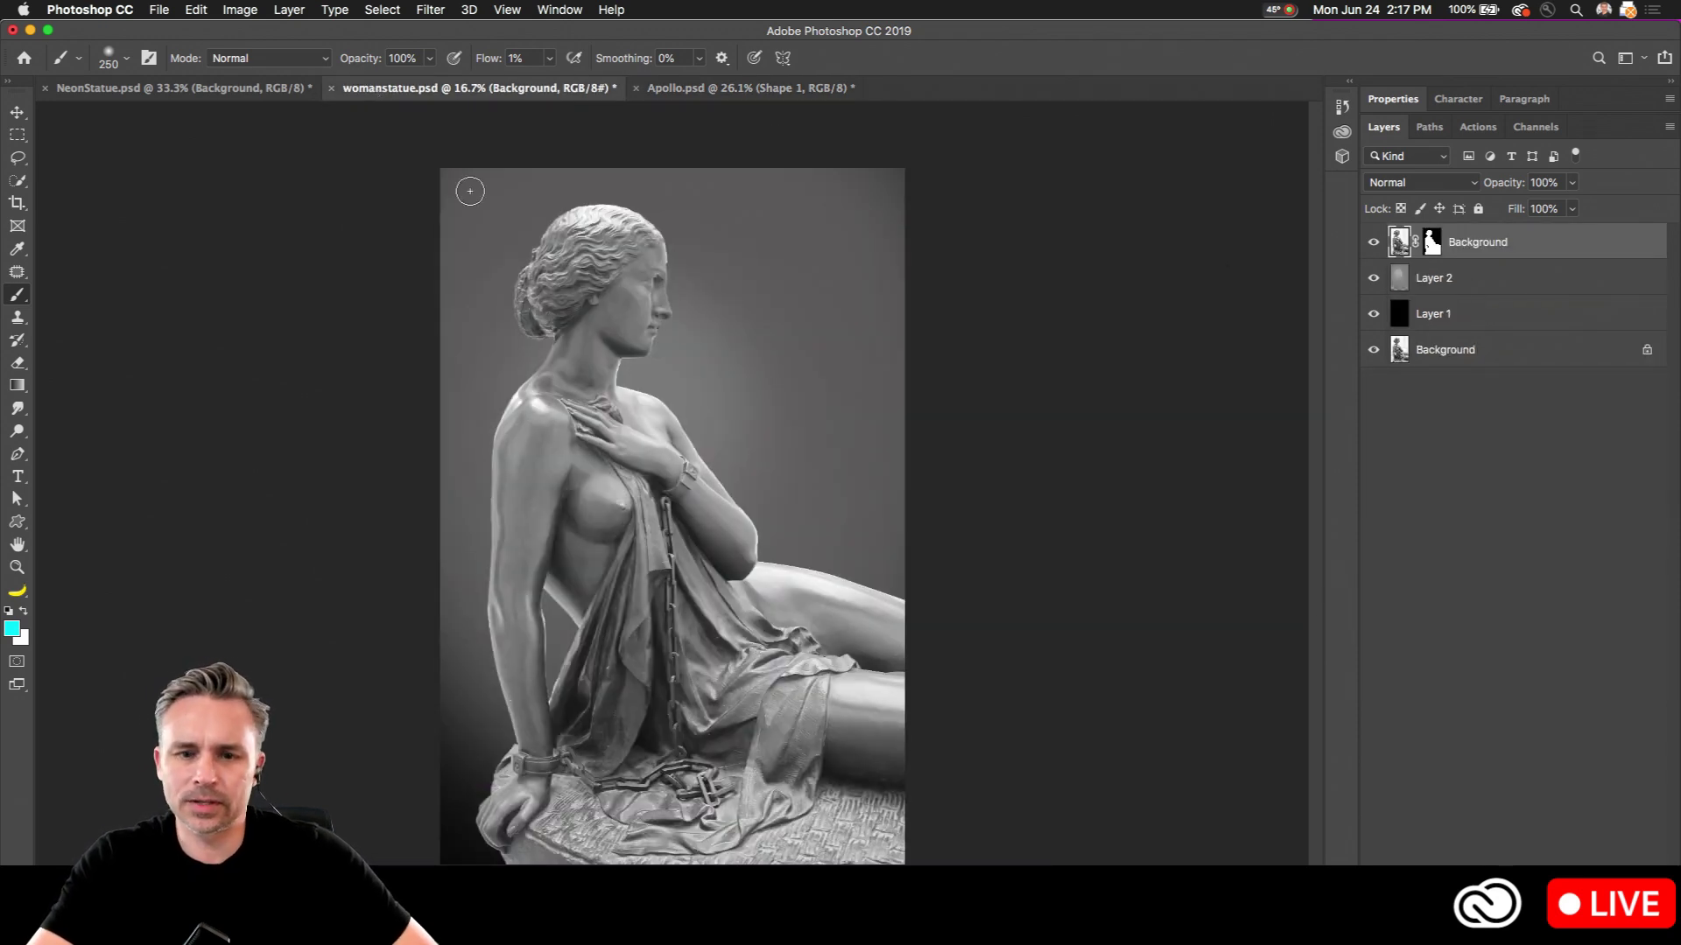
left_click(161, 90)
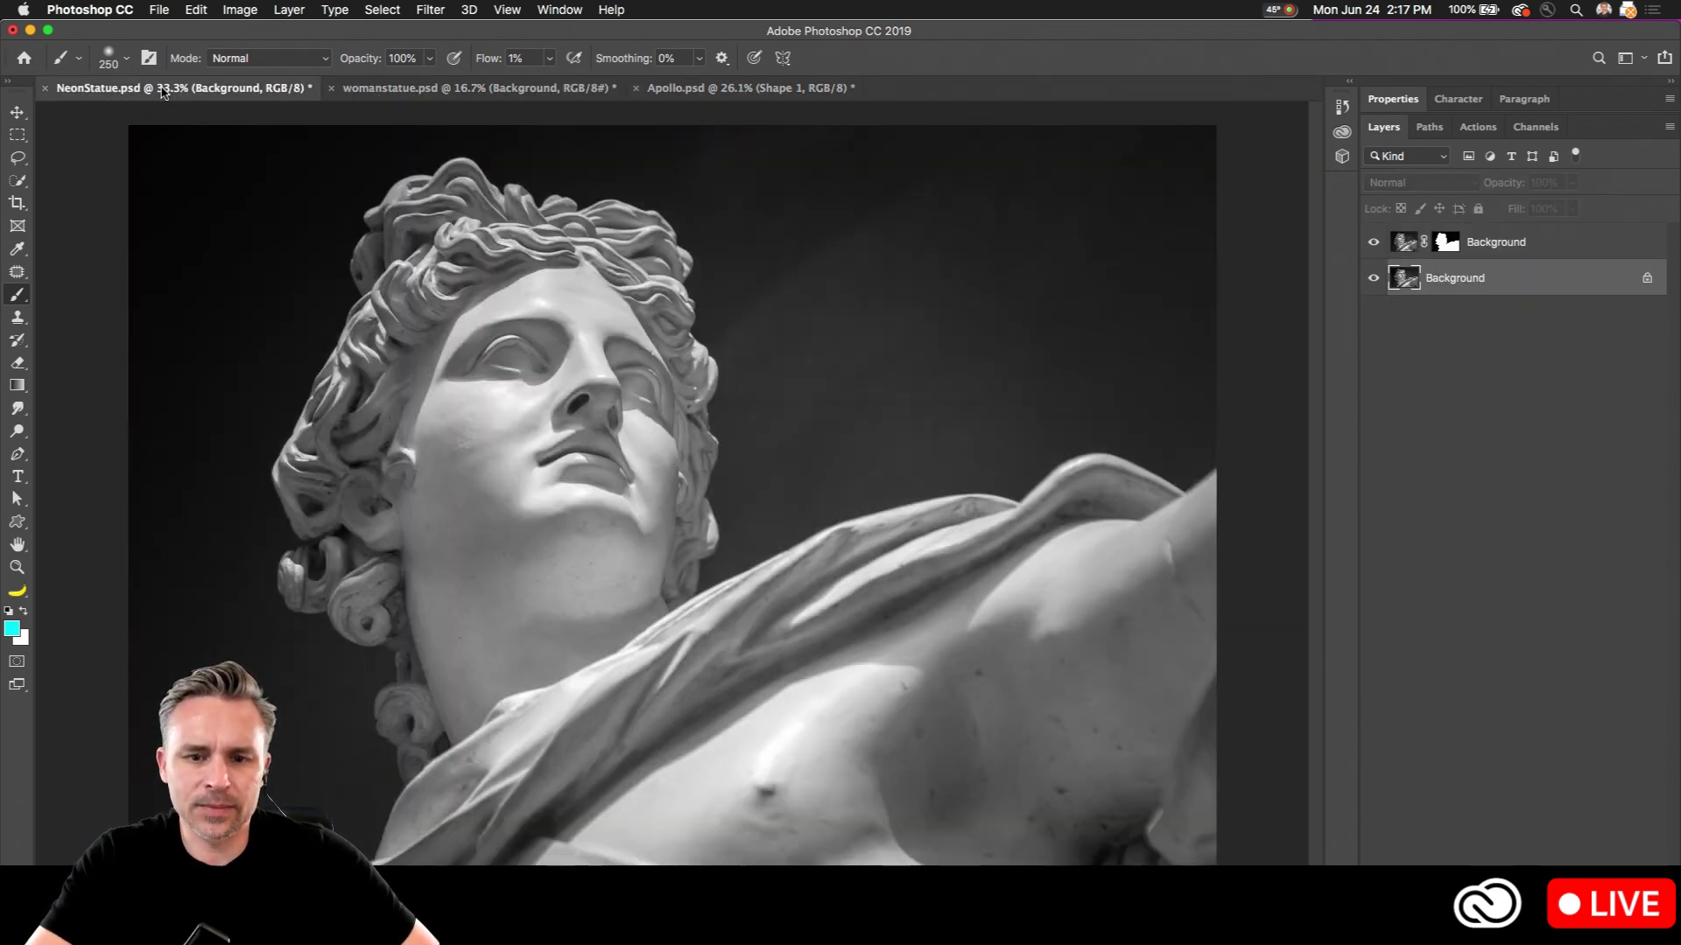
Step: Switch to Finder and open womanstatue.psd and NeonStatue.psd from the Neon folder in Photoshop
key("super+Tab")
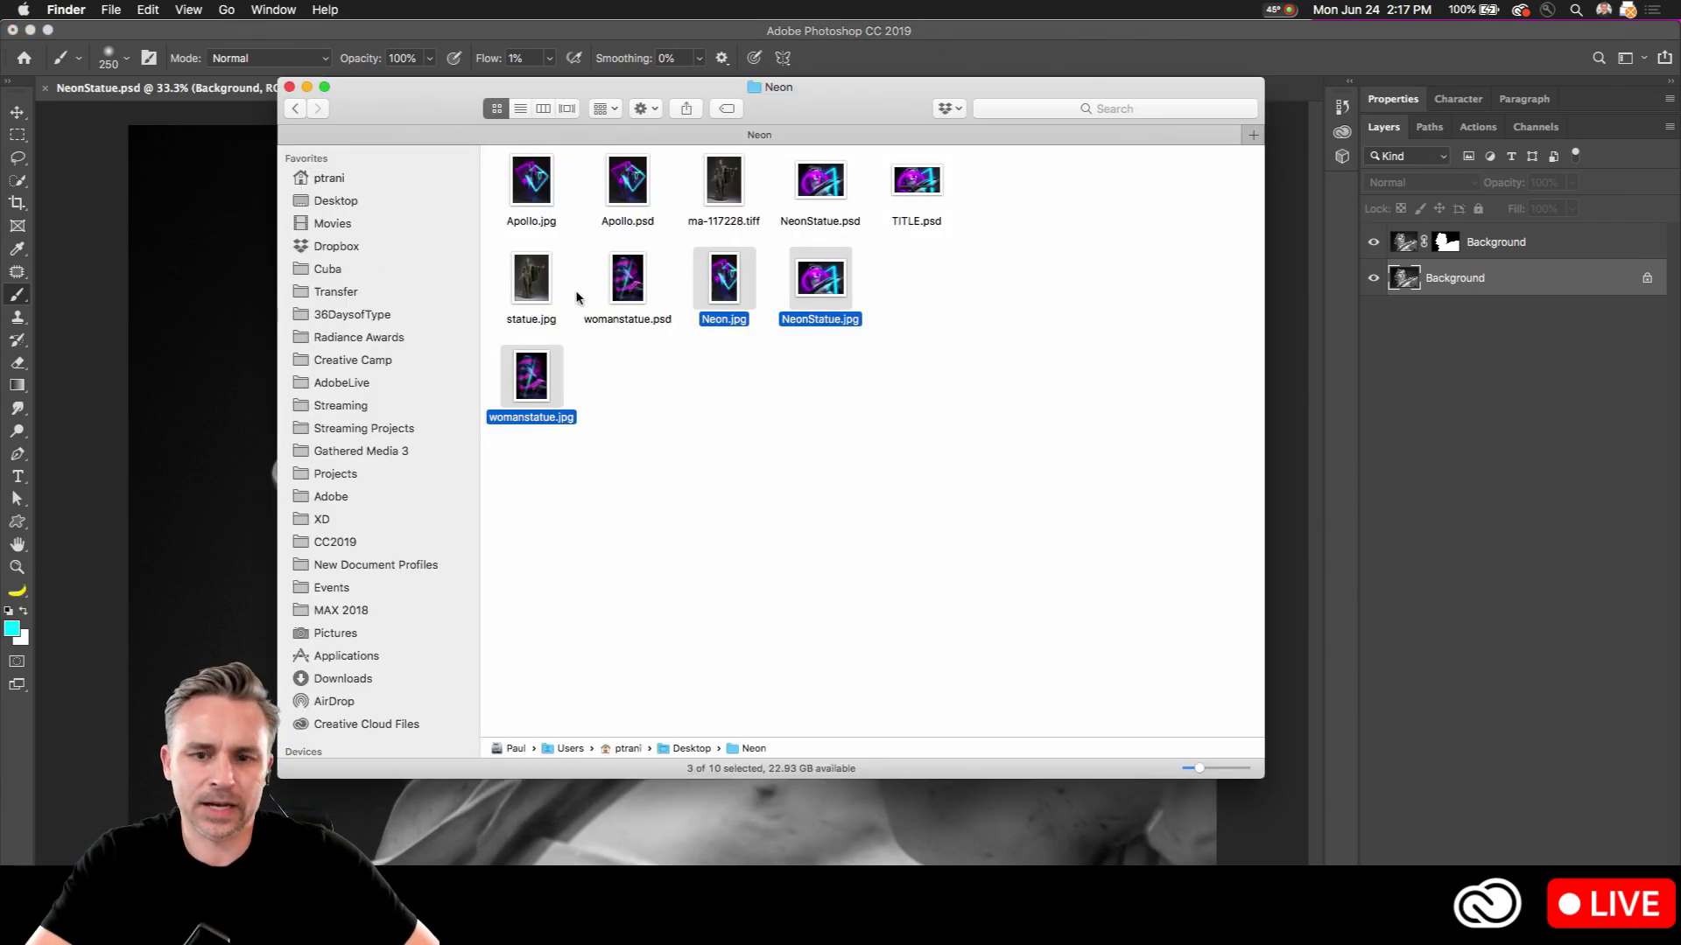
left_click(668, 394)
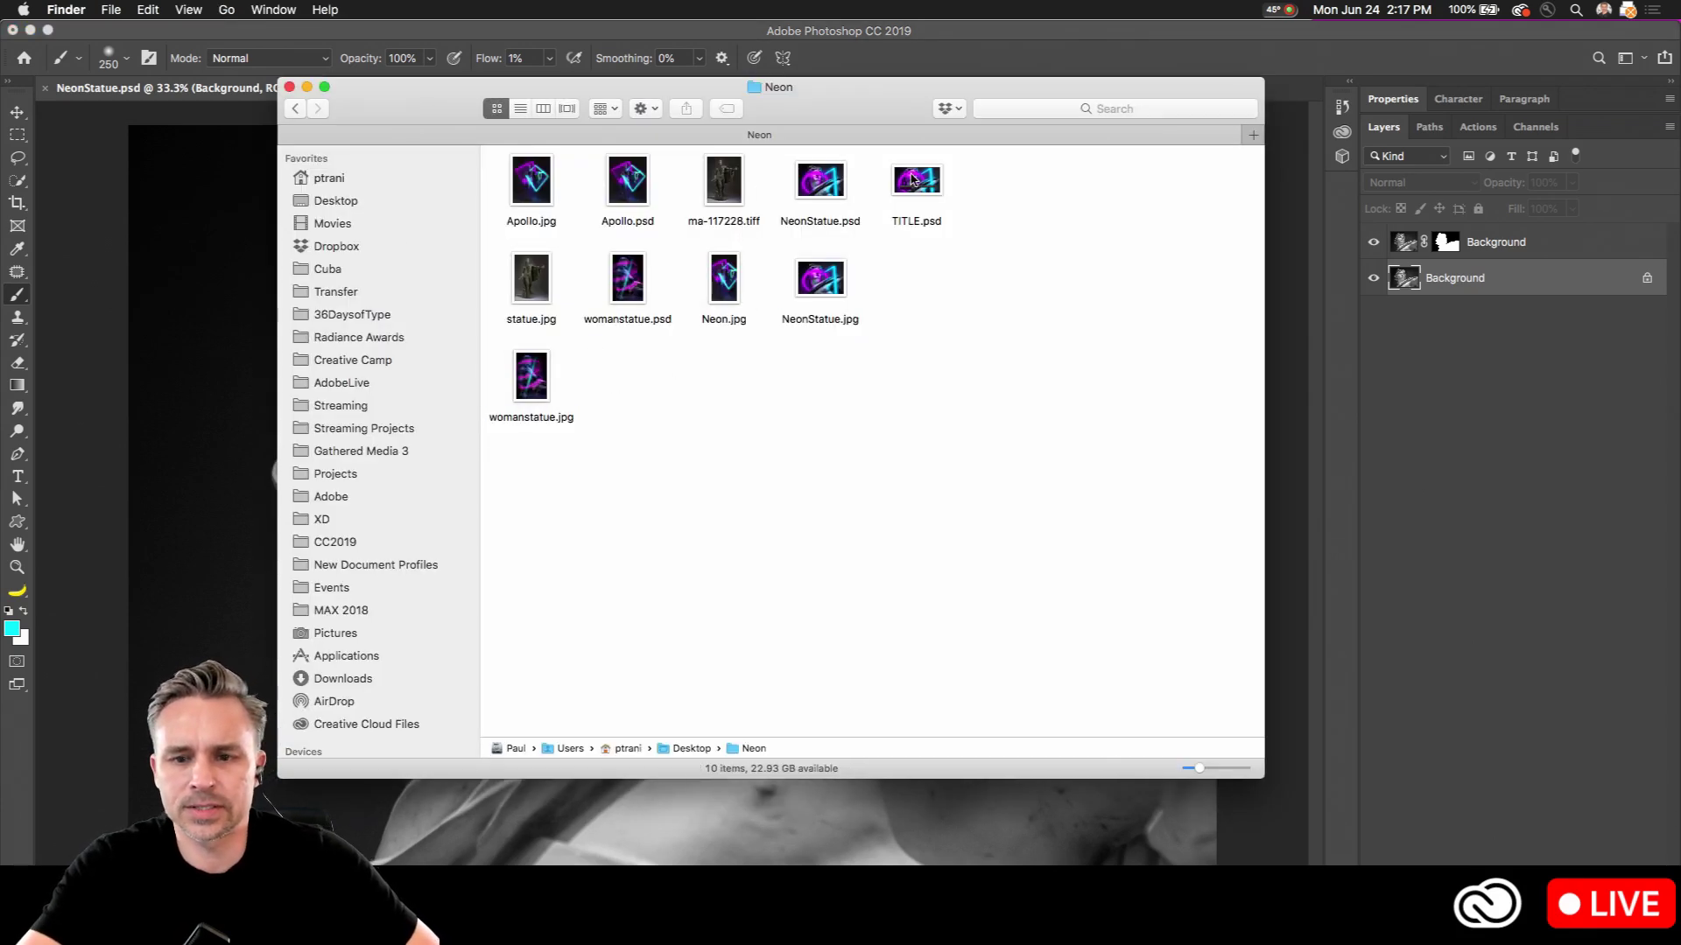
left_click(908, 180)
left_click(639, 292)
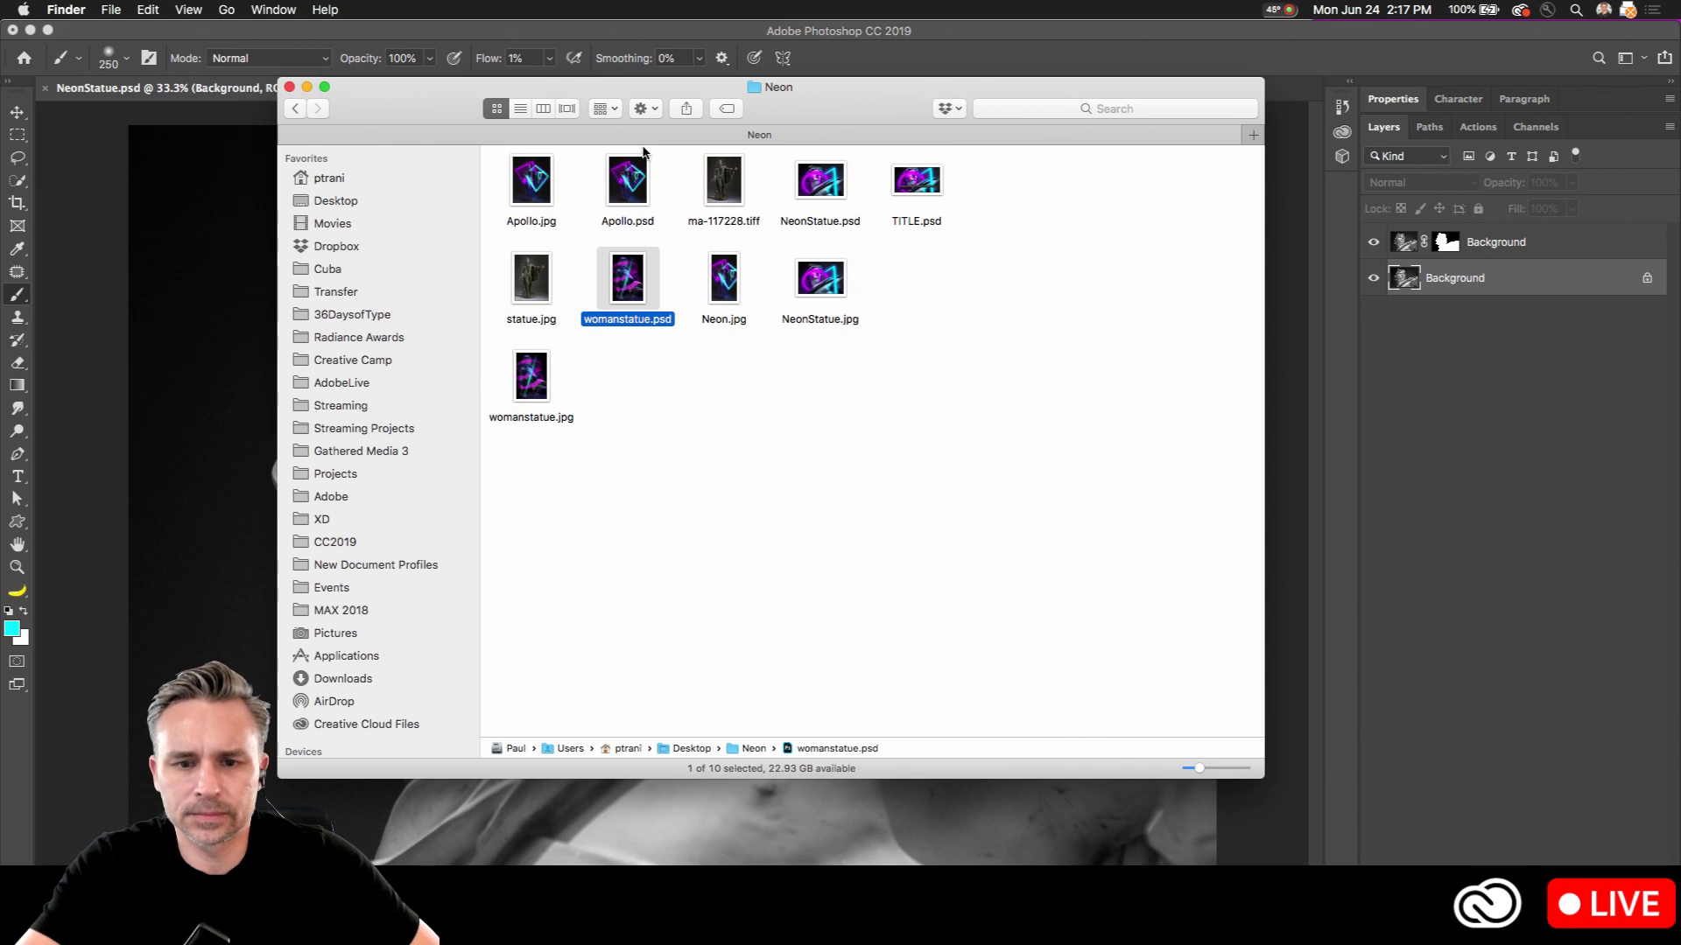
left_click(622, 180, "super")
left_click(613, 194, "super")
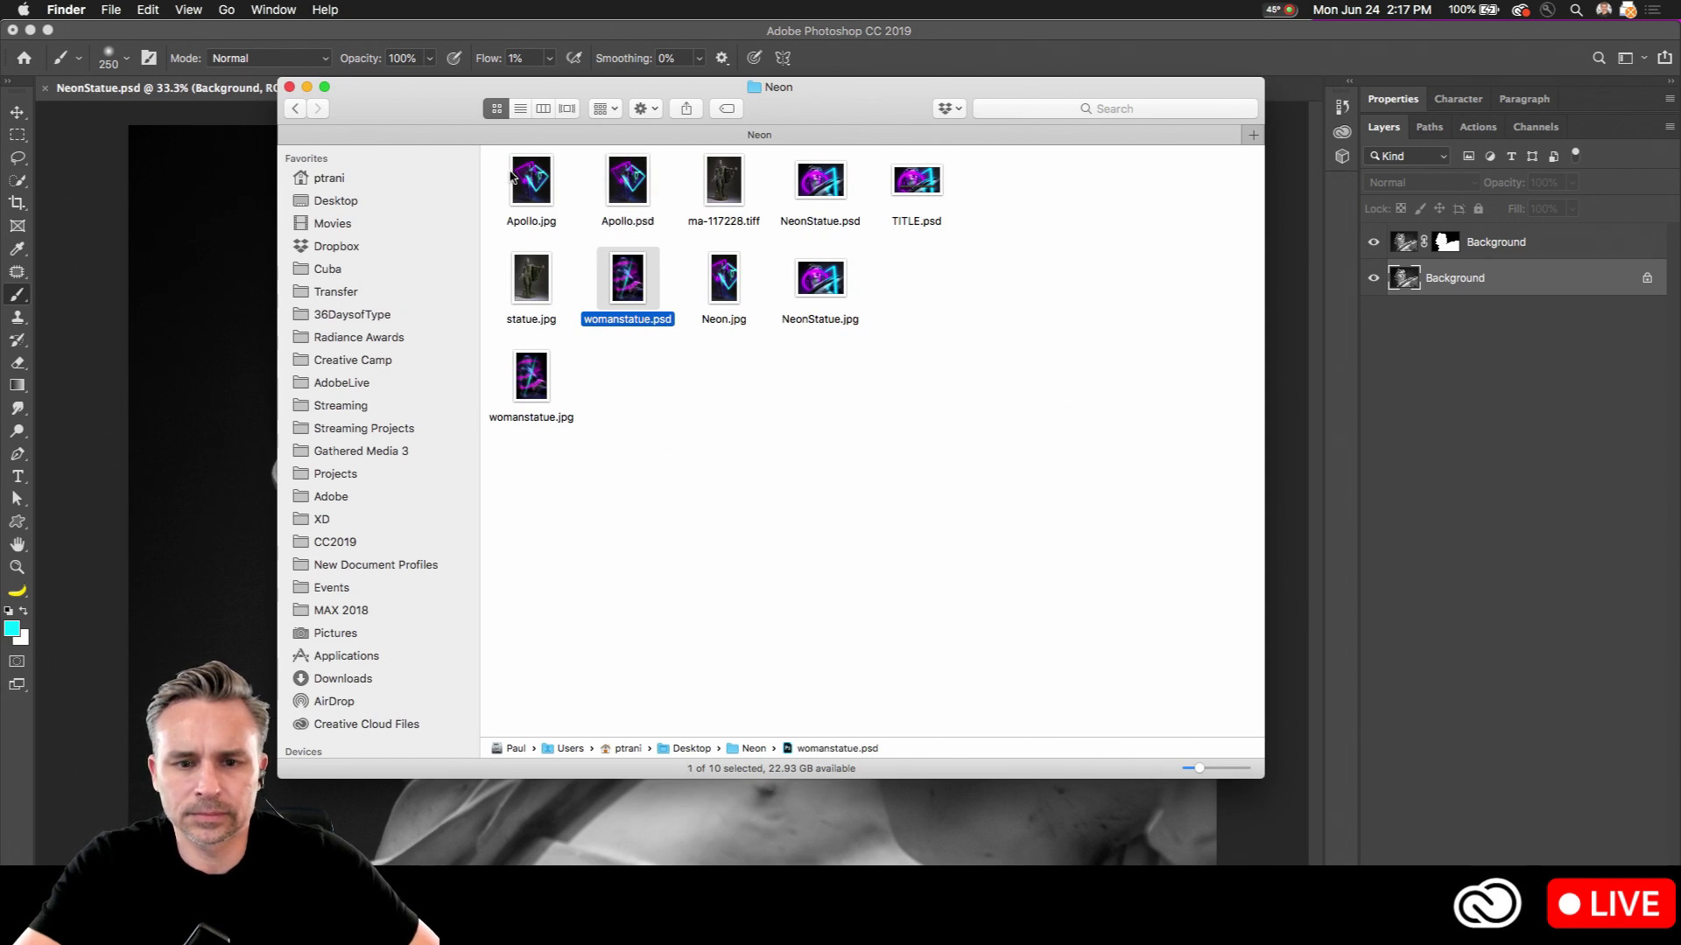
left_click(825, 181, "super")
left_click_drag(825, 181, 386, 817)
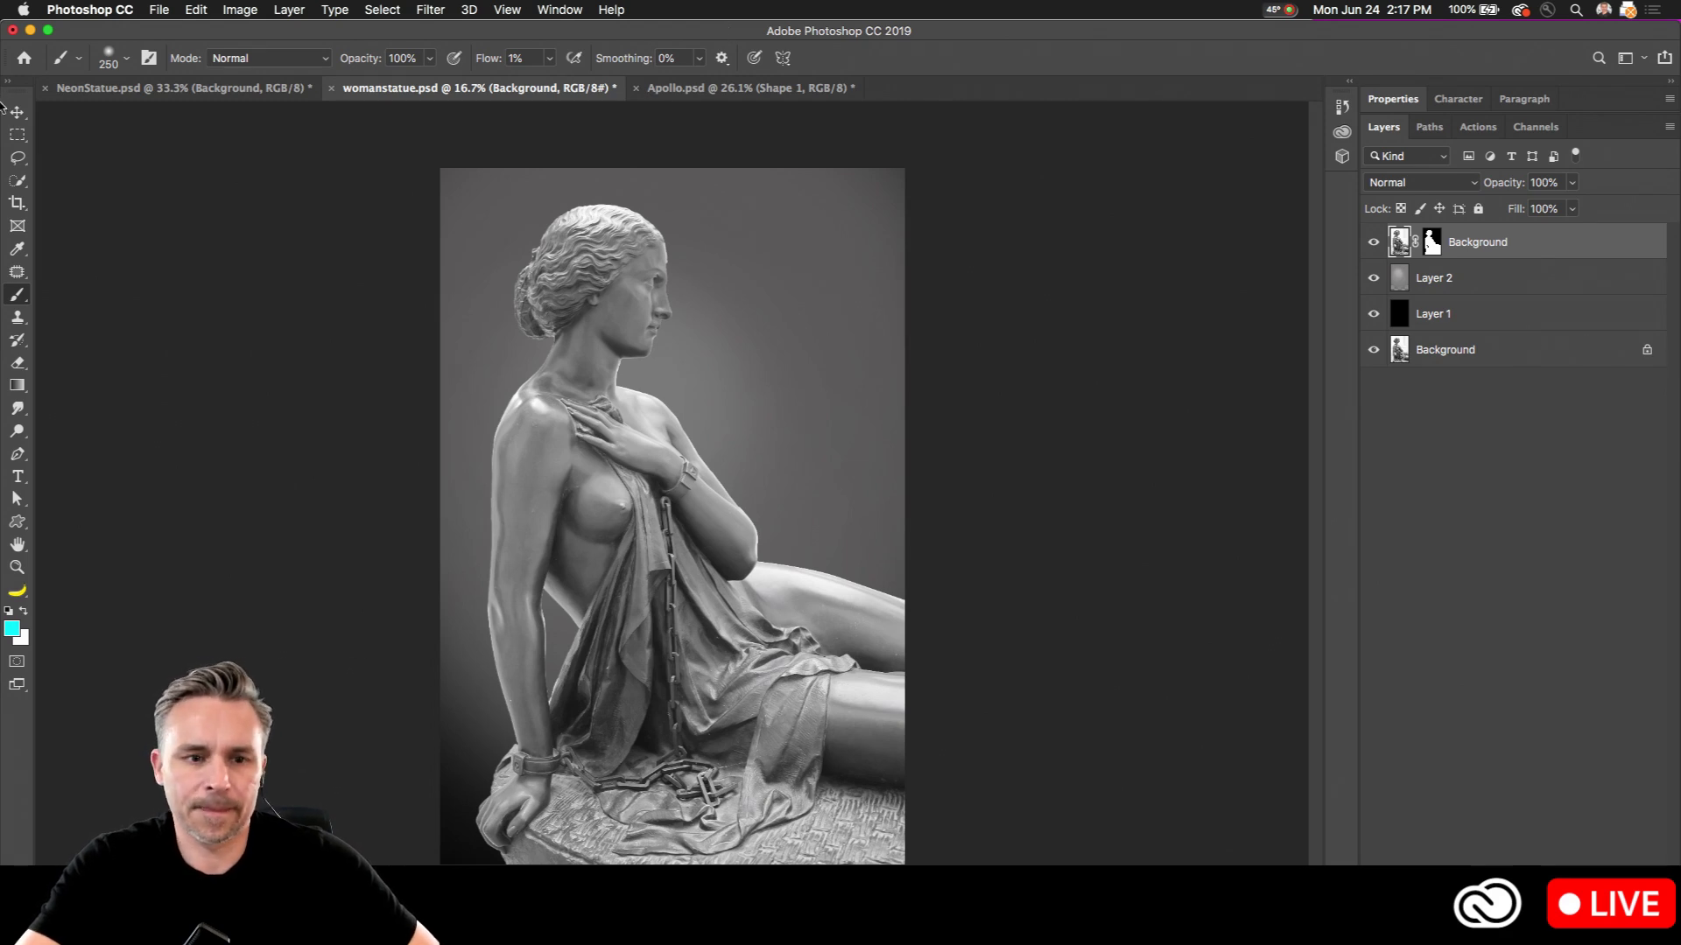
Step: Choose the Rectangular Marquee tool and try again to open womanstatue.psd from the Neon folder in Finder
left_click(18, 136)
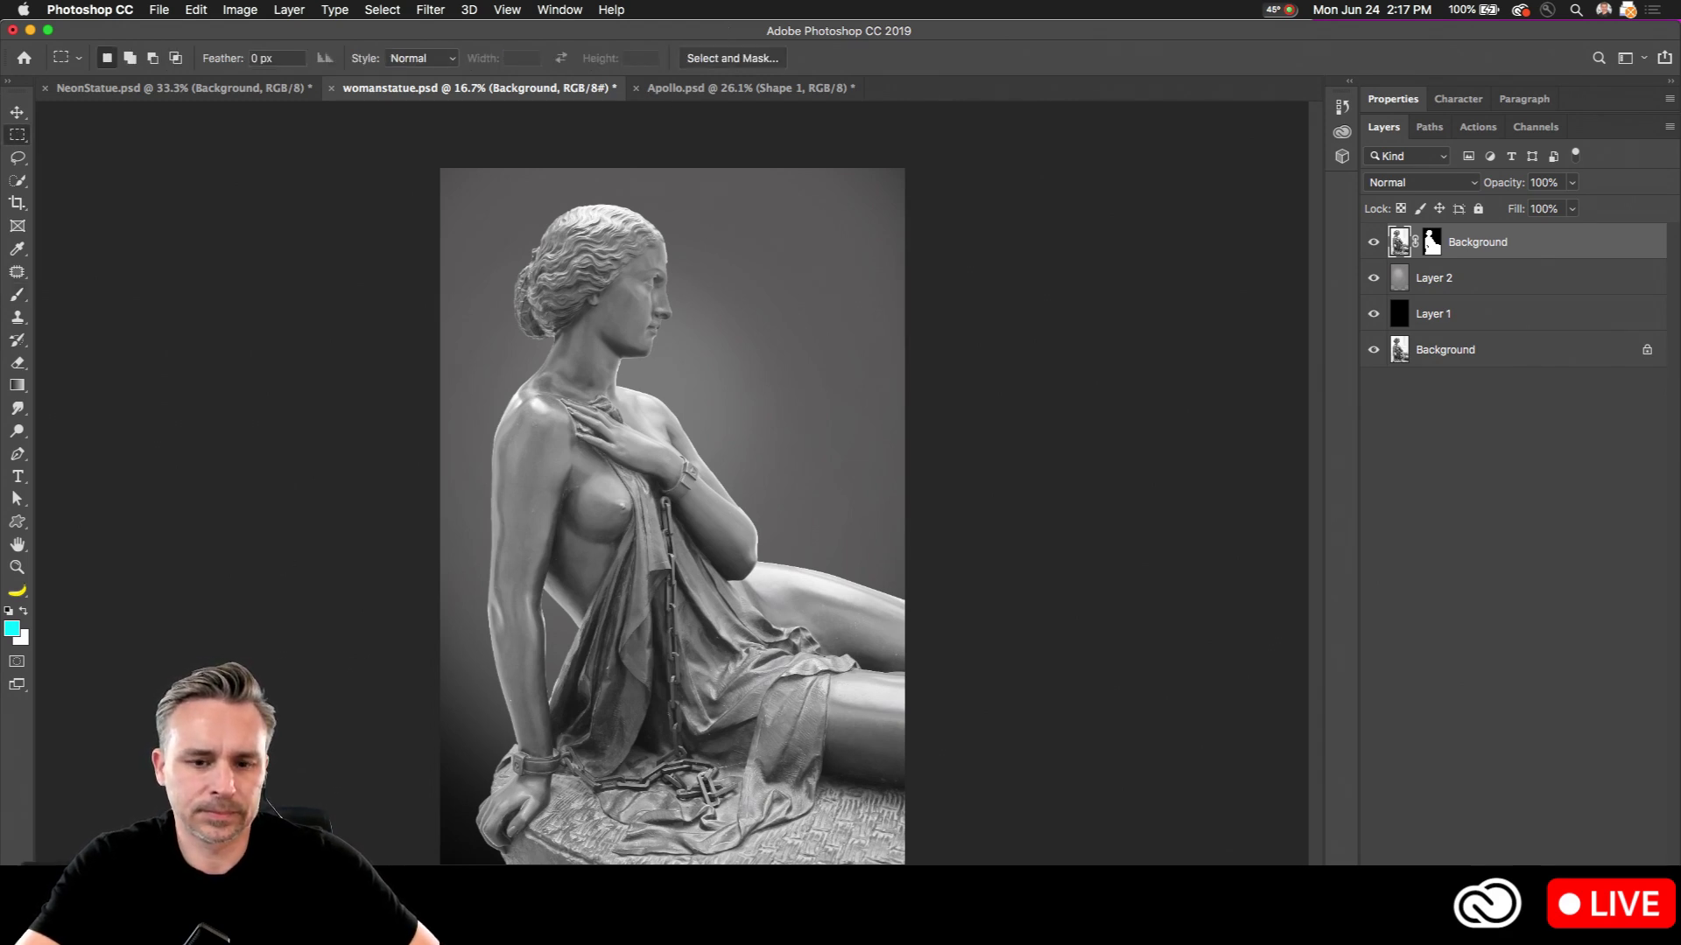
key("super+Tab")
right_click(625, 282)
left_click(658, 322)
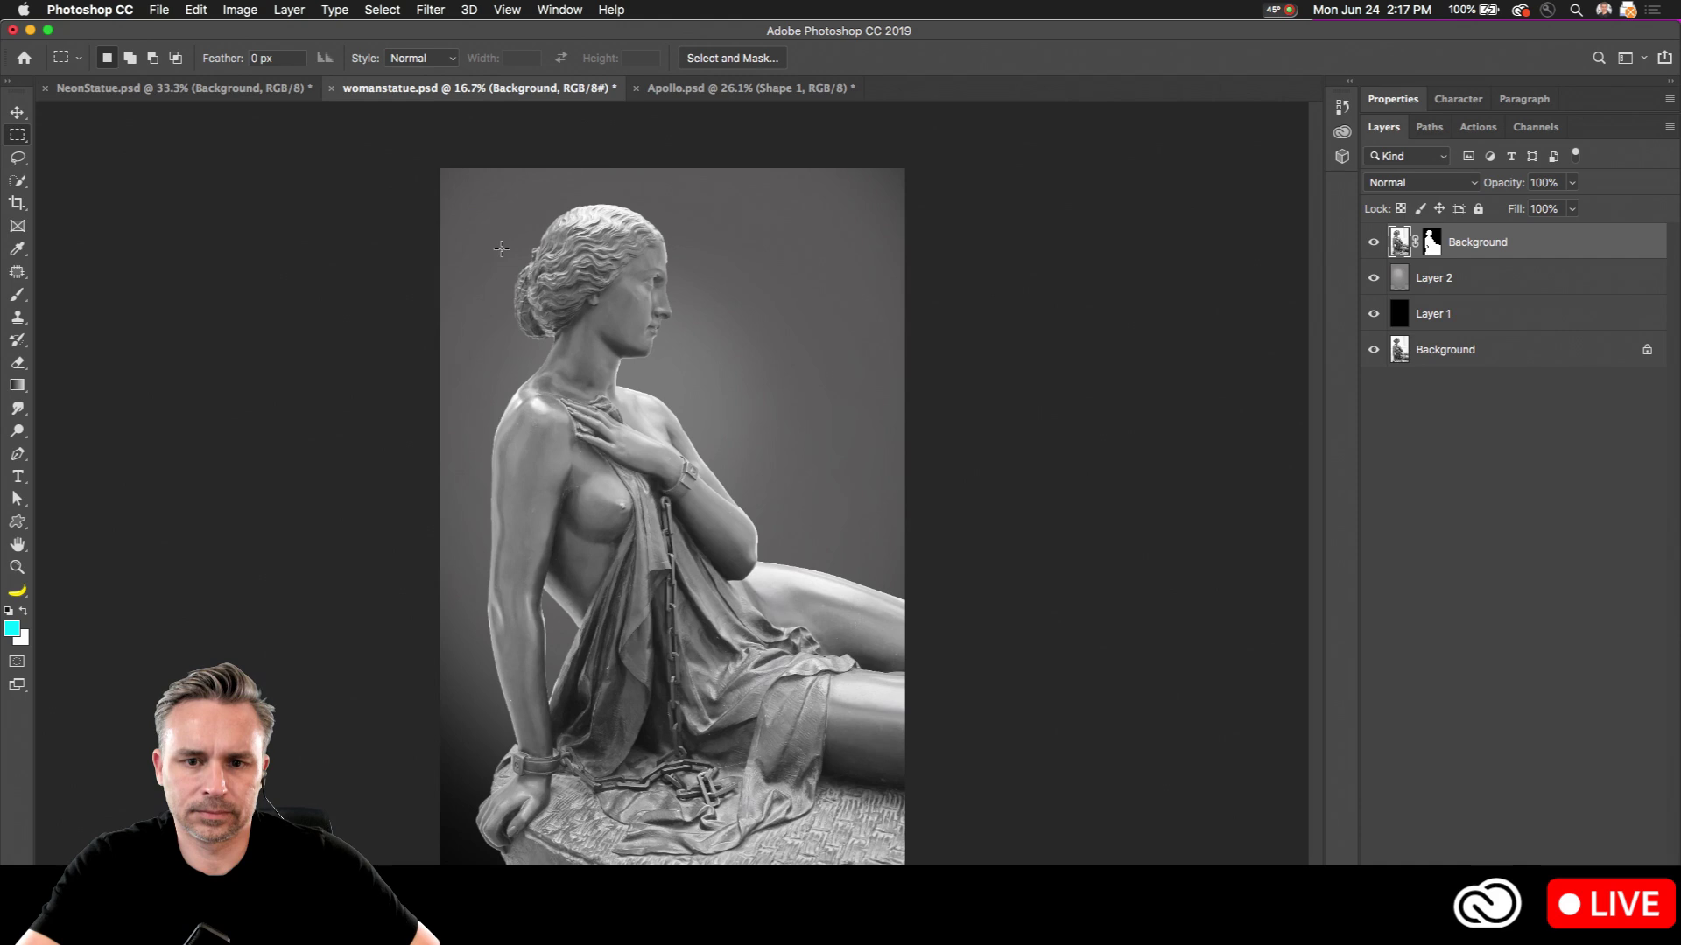
Step: Revert womanstatue.psd to its saved neon version and view the statue's upper body at 33.3%
left_click(158, 10)
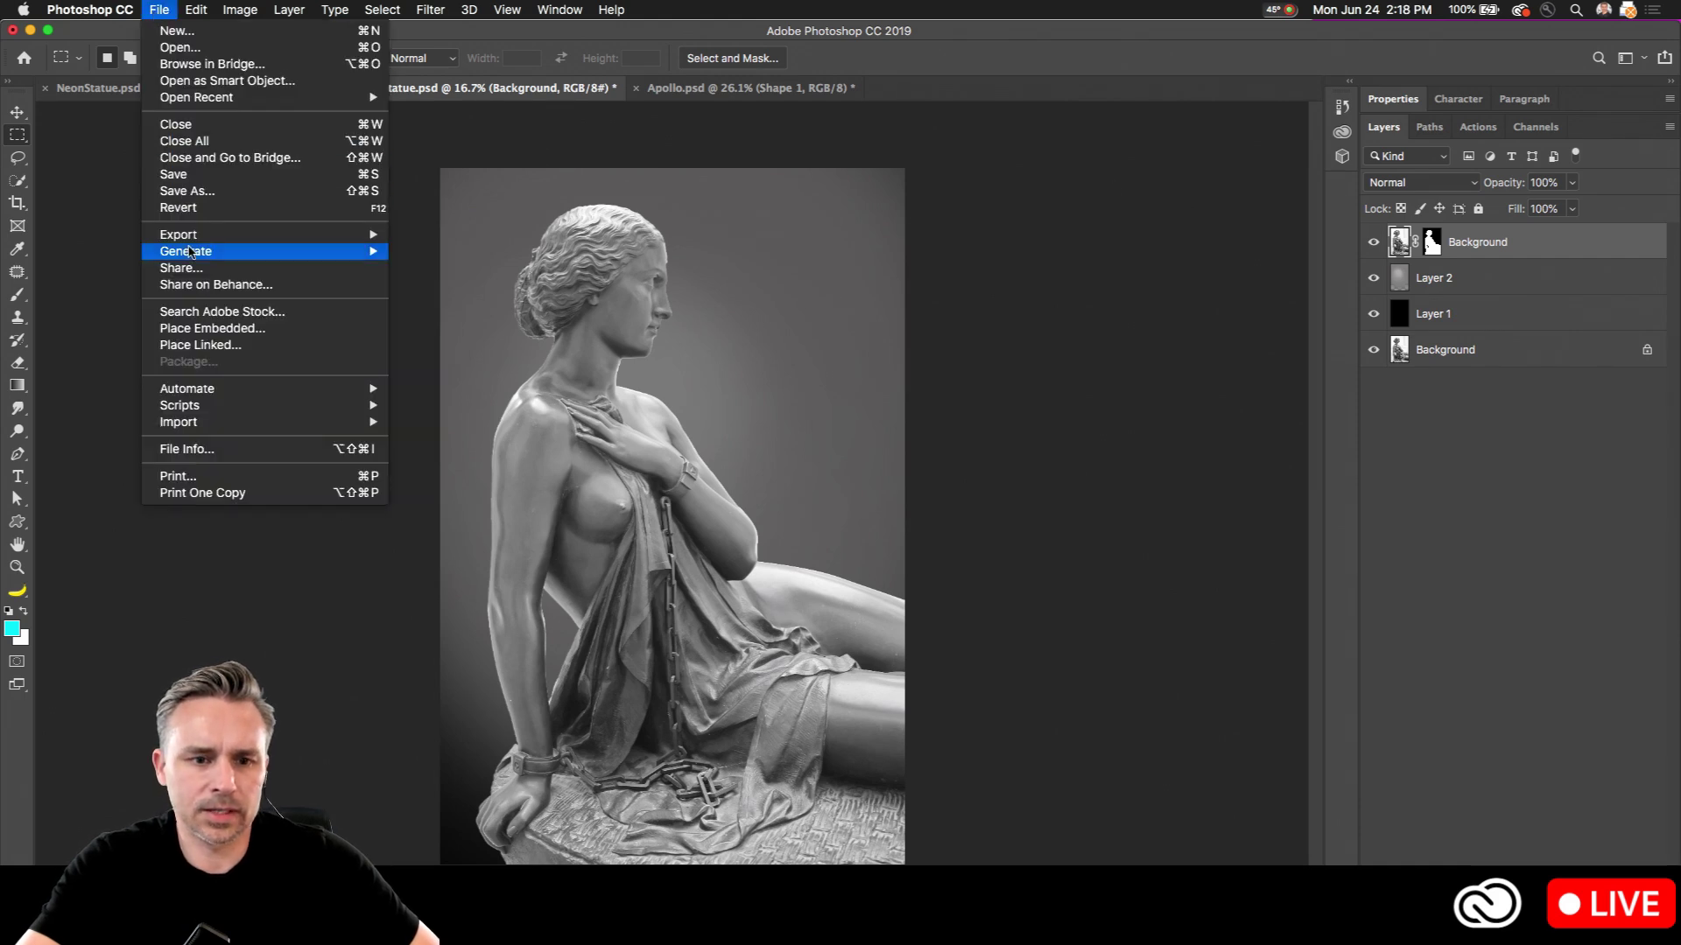
key("Return")
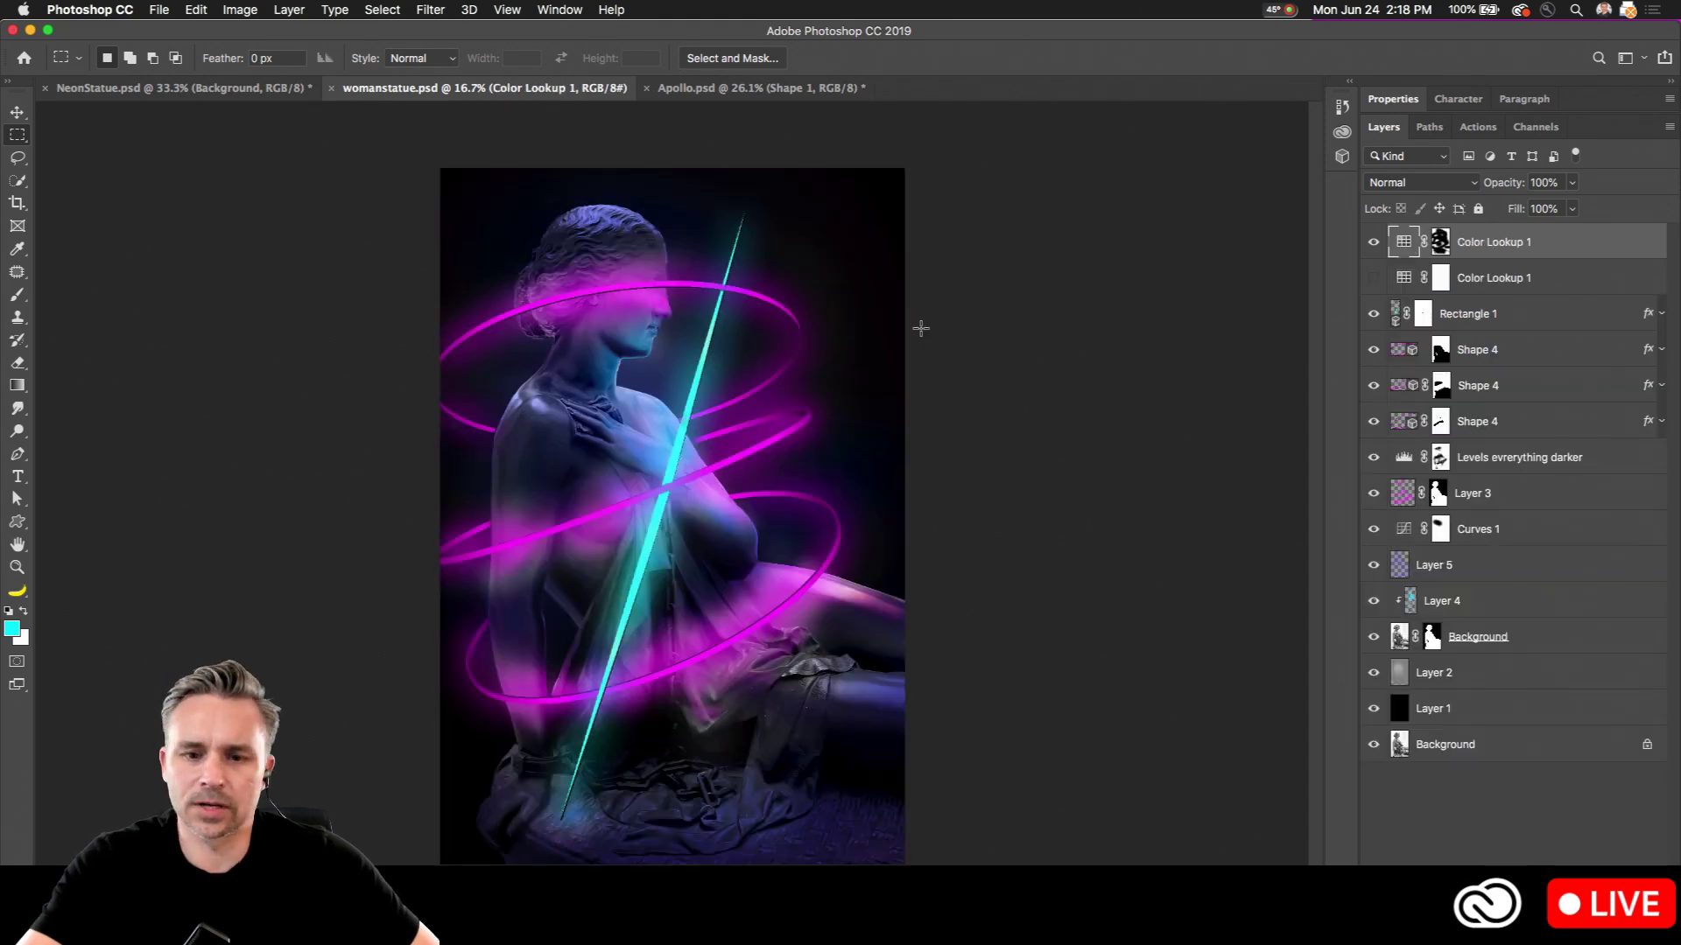
key("super+equal")
key("super+equal")
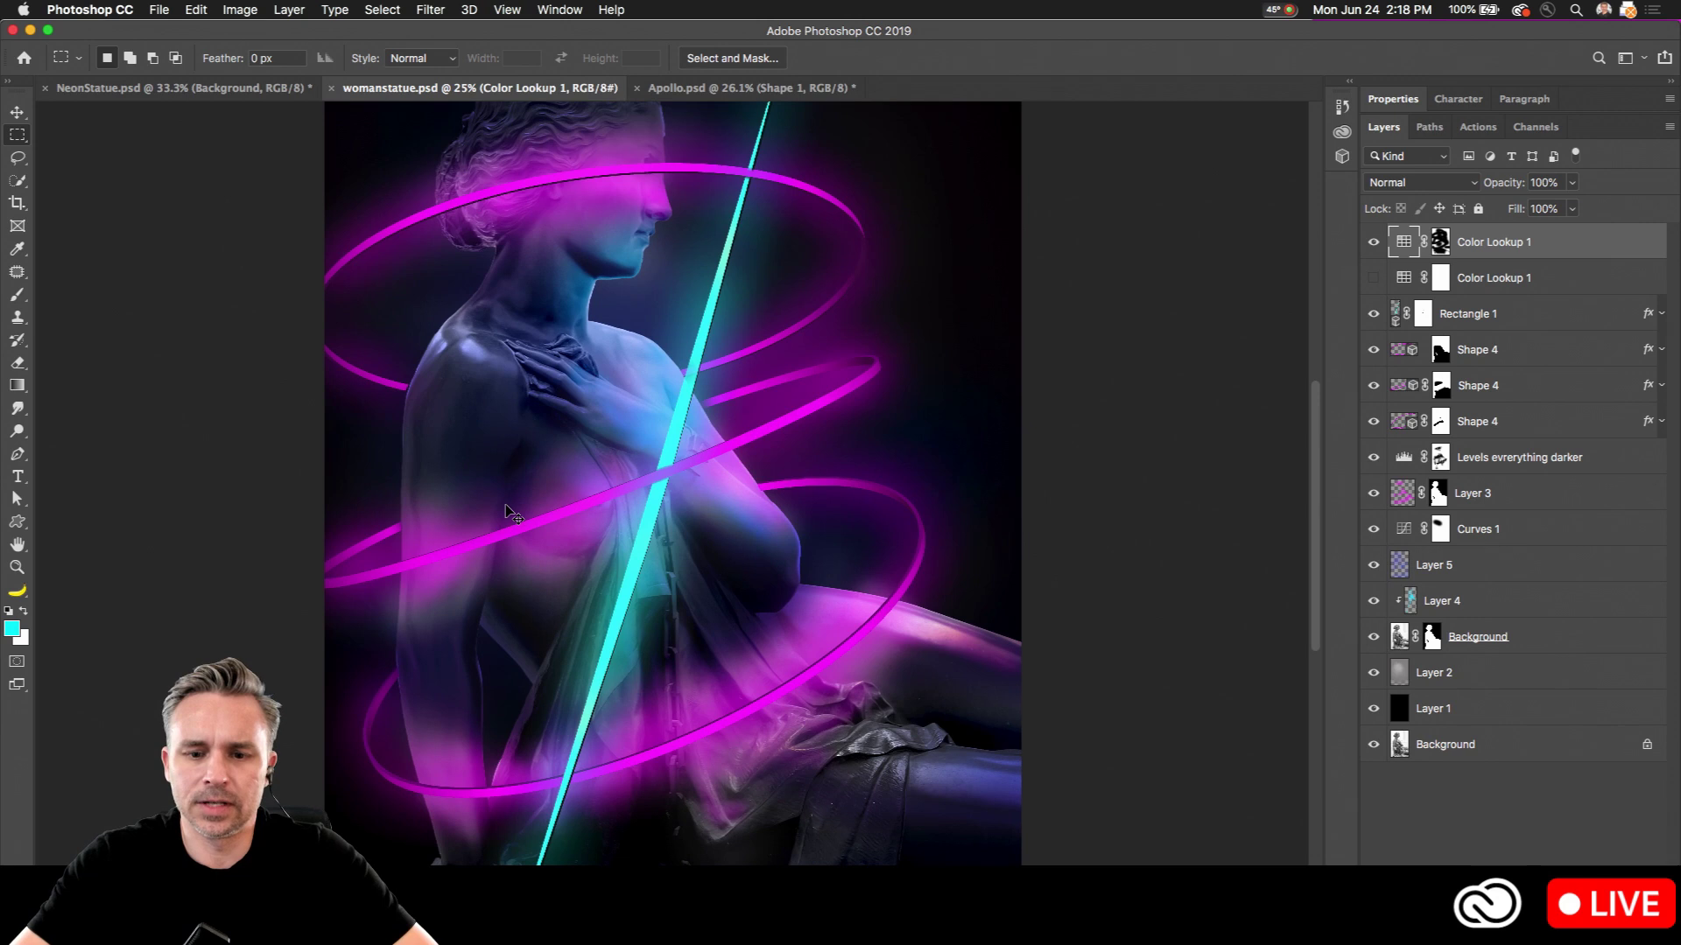
scroll(502, 499, "up", 5)
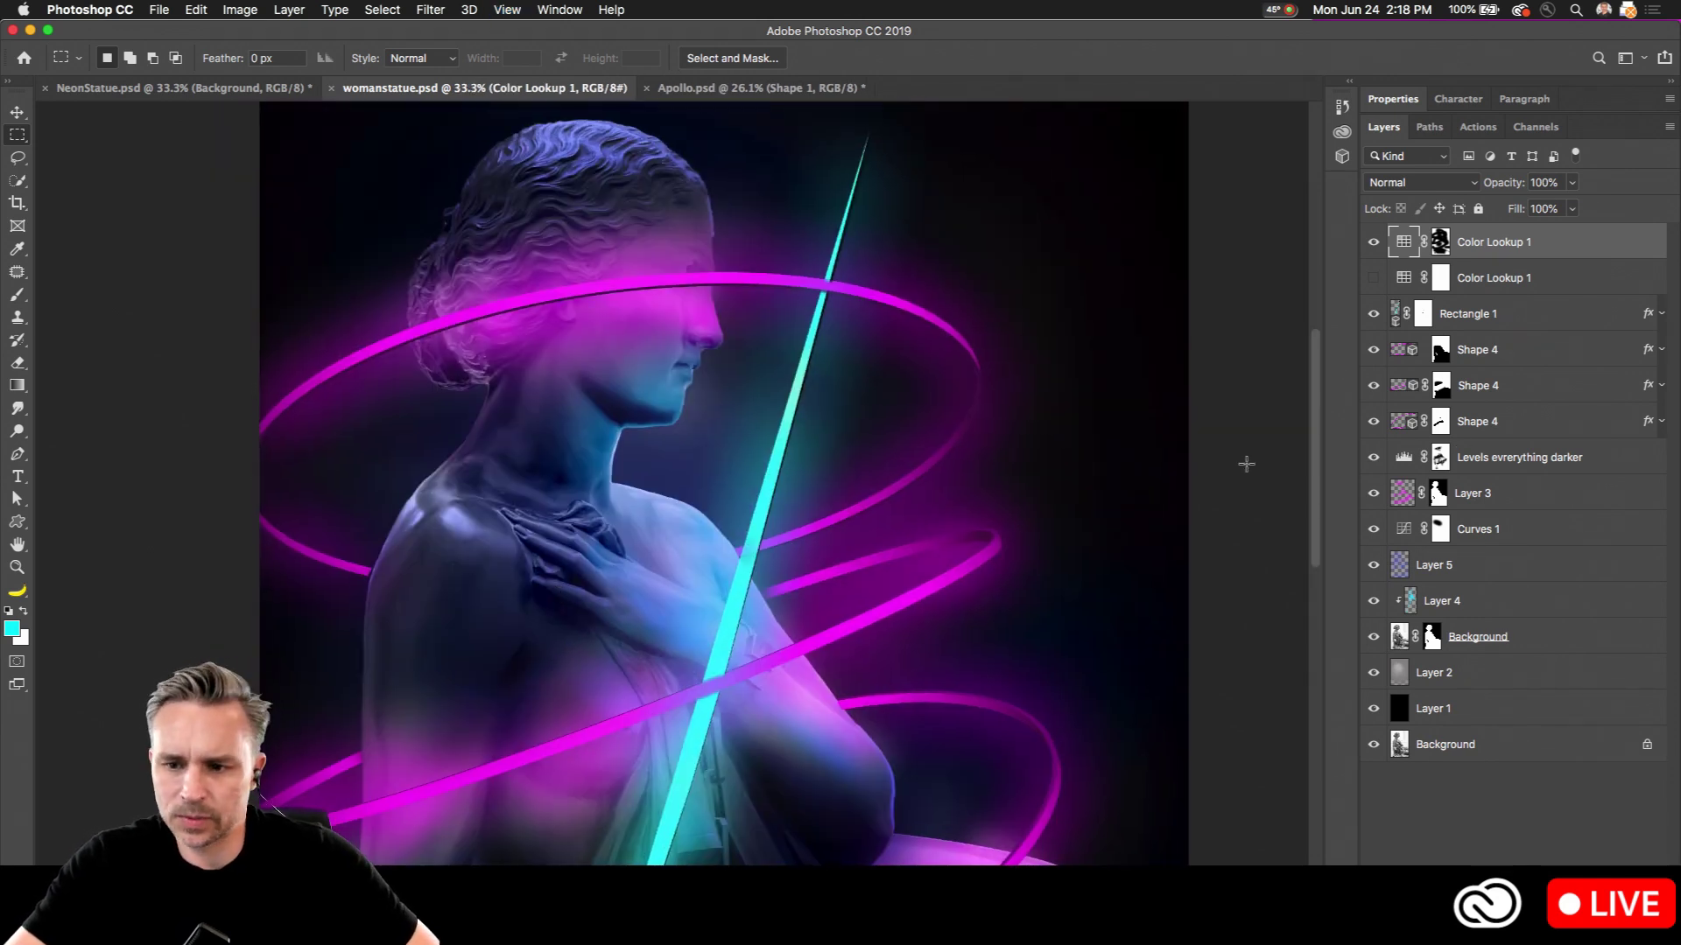
Step: Compare the image with and without the uppermost Shape 4 ring, and open the 3D camera properties of its Current View
left_click(1405, 349)
left_click(1374, 350)
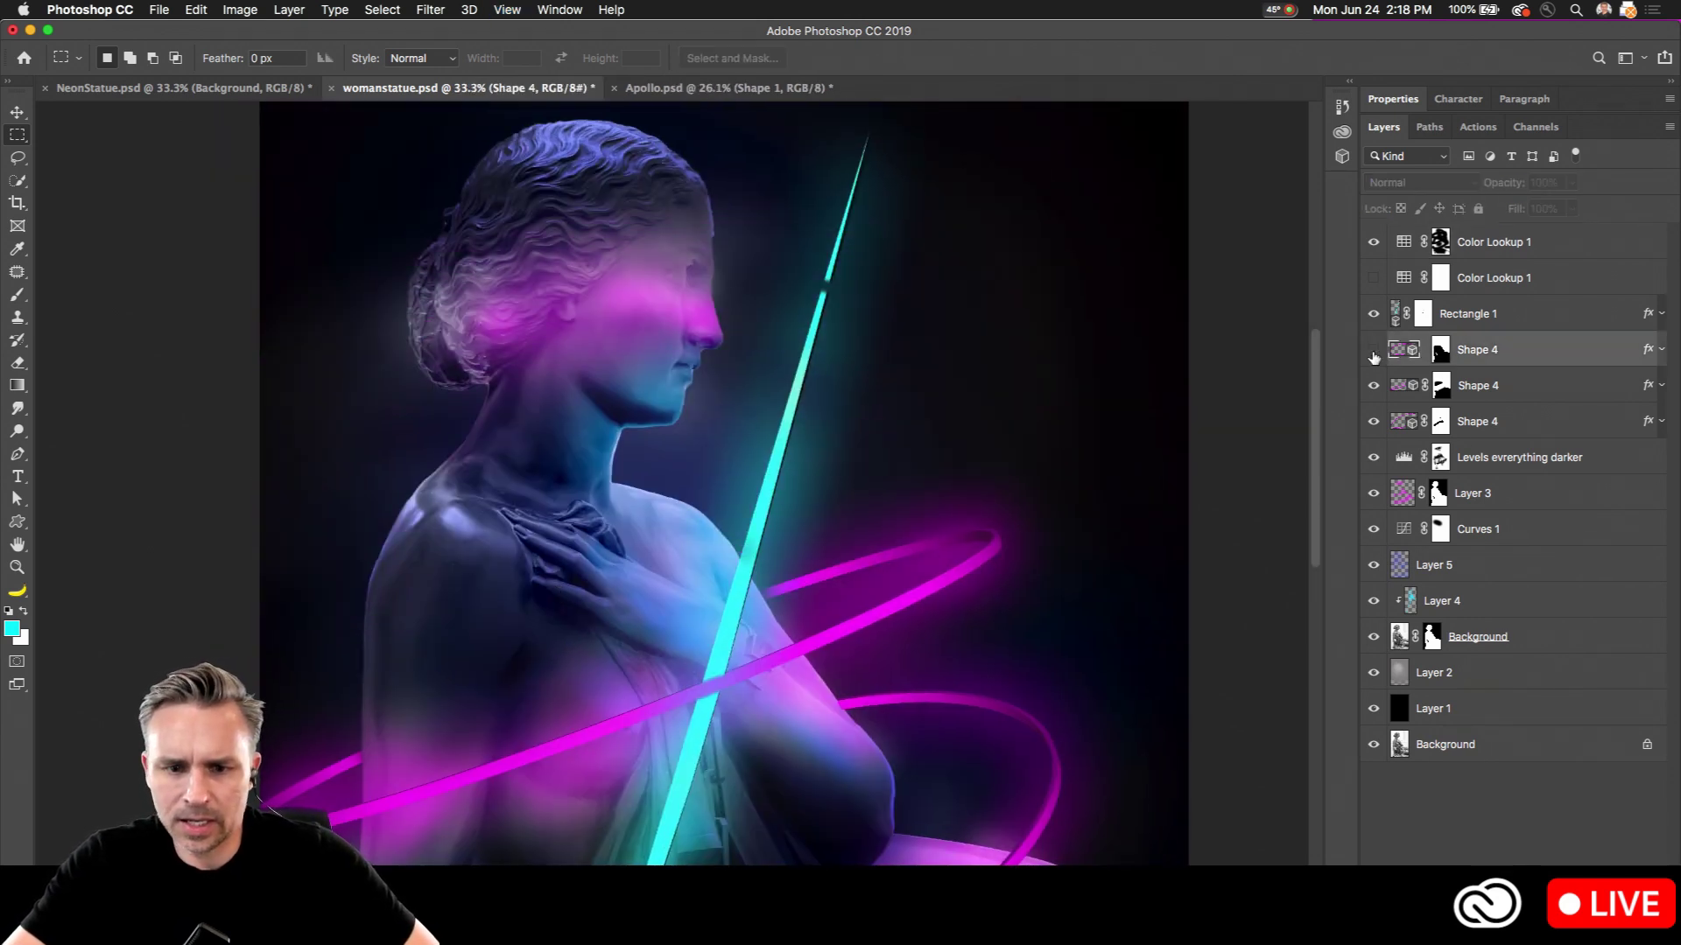
left_click(1373, 351)
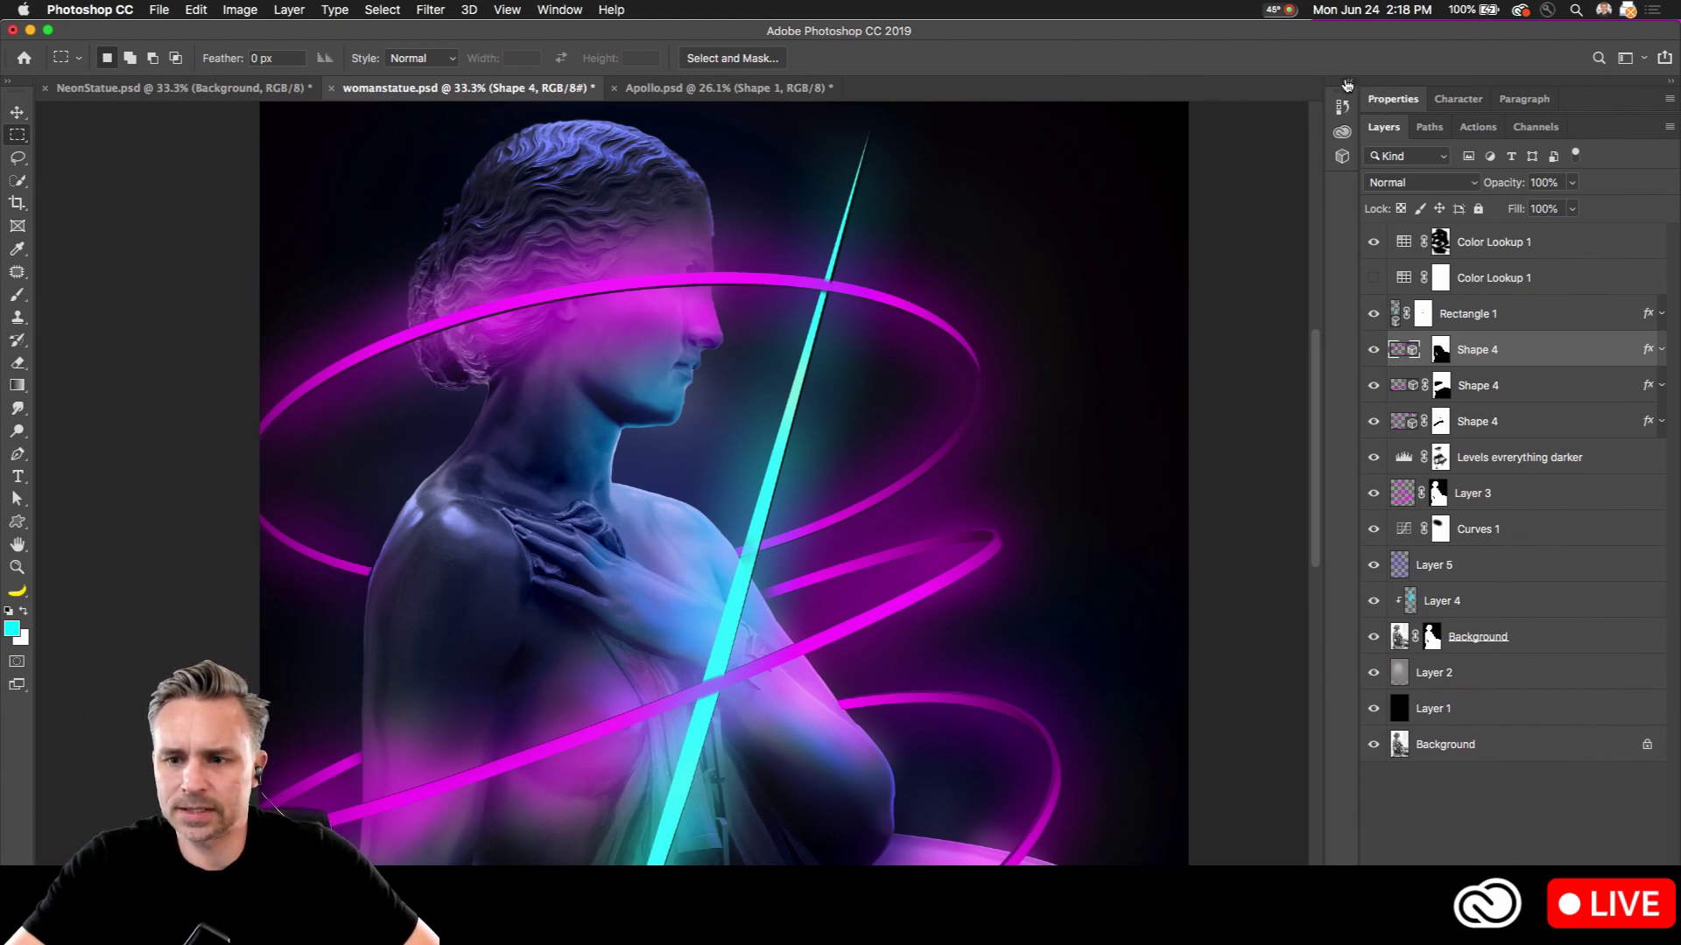
left_click(1347, 85)
left_click(1218, 99)
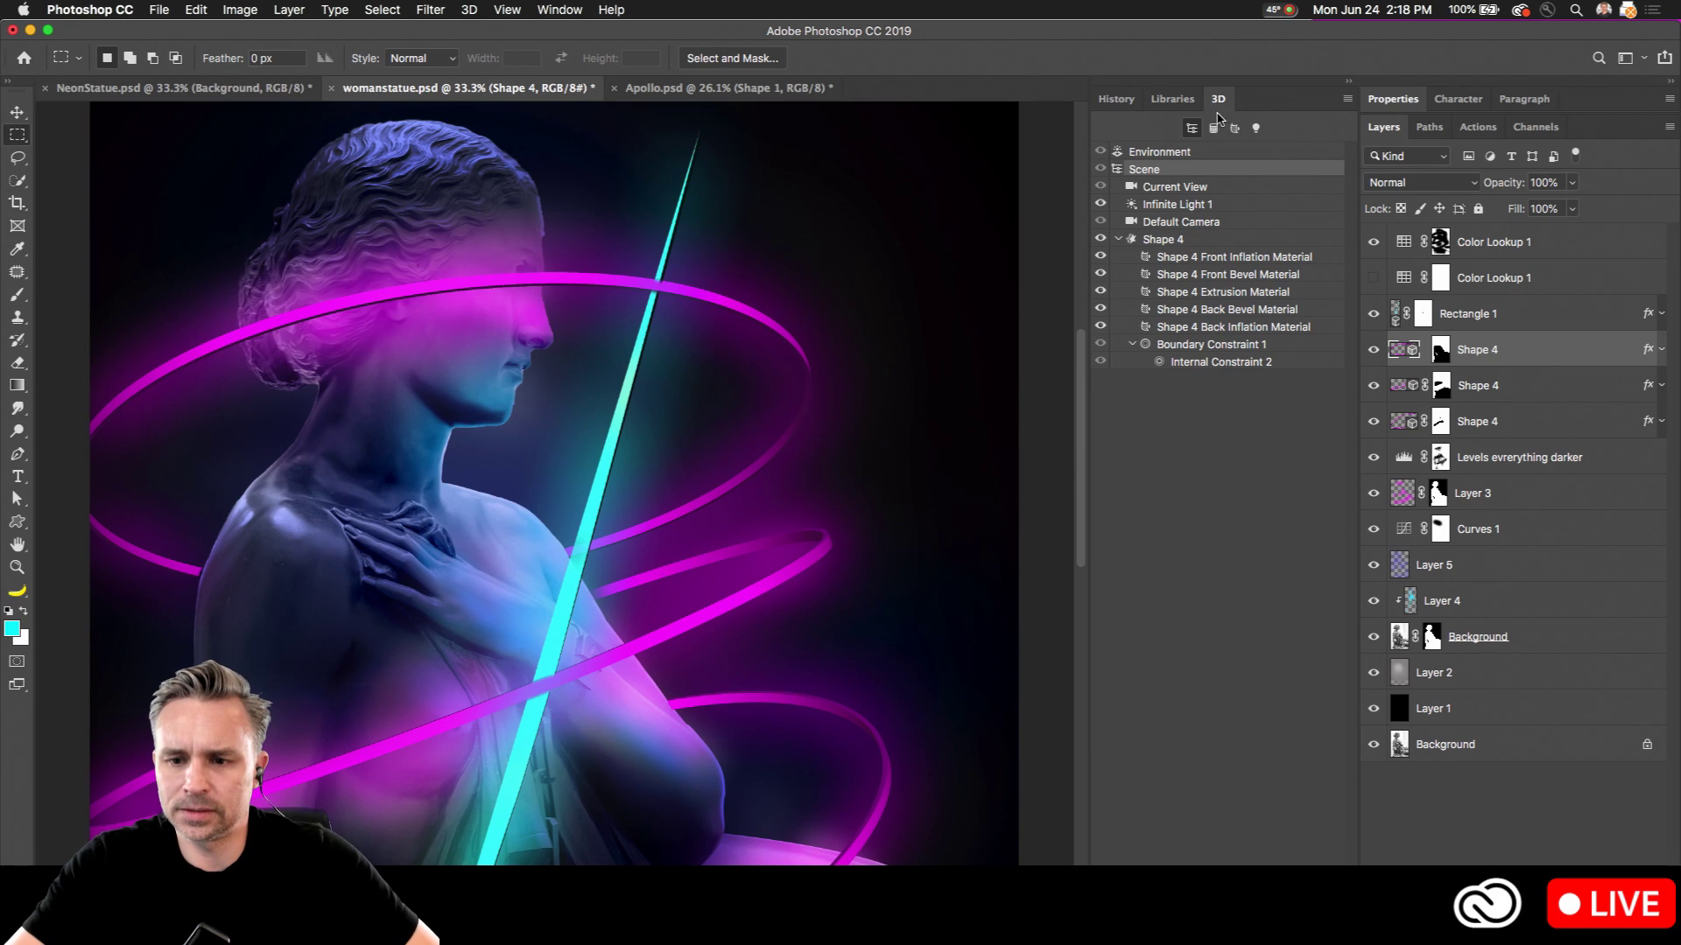
left_click(1182, 188)
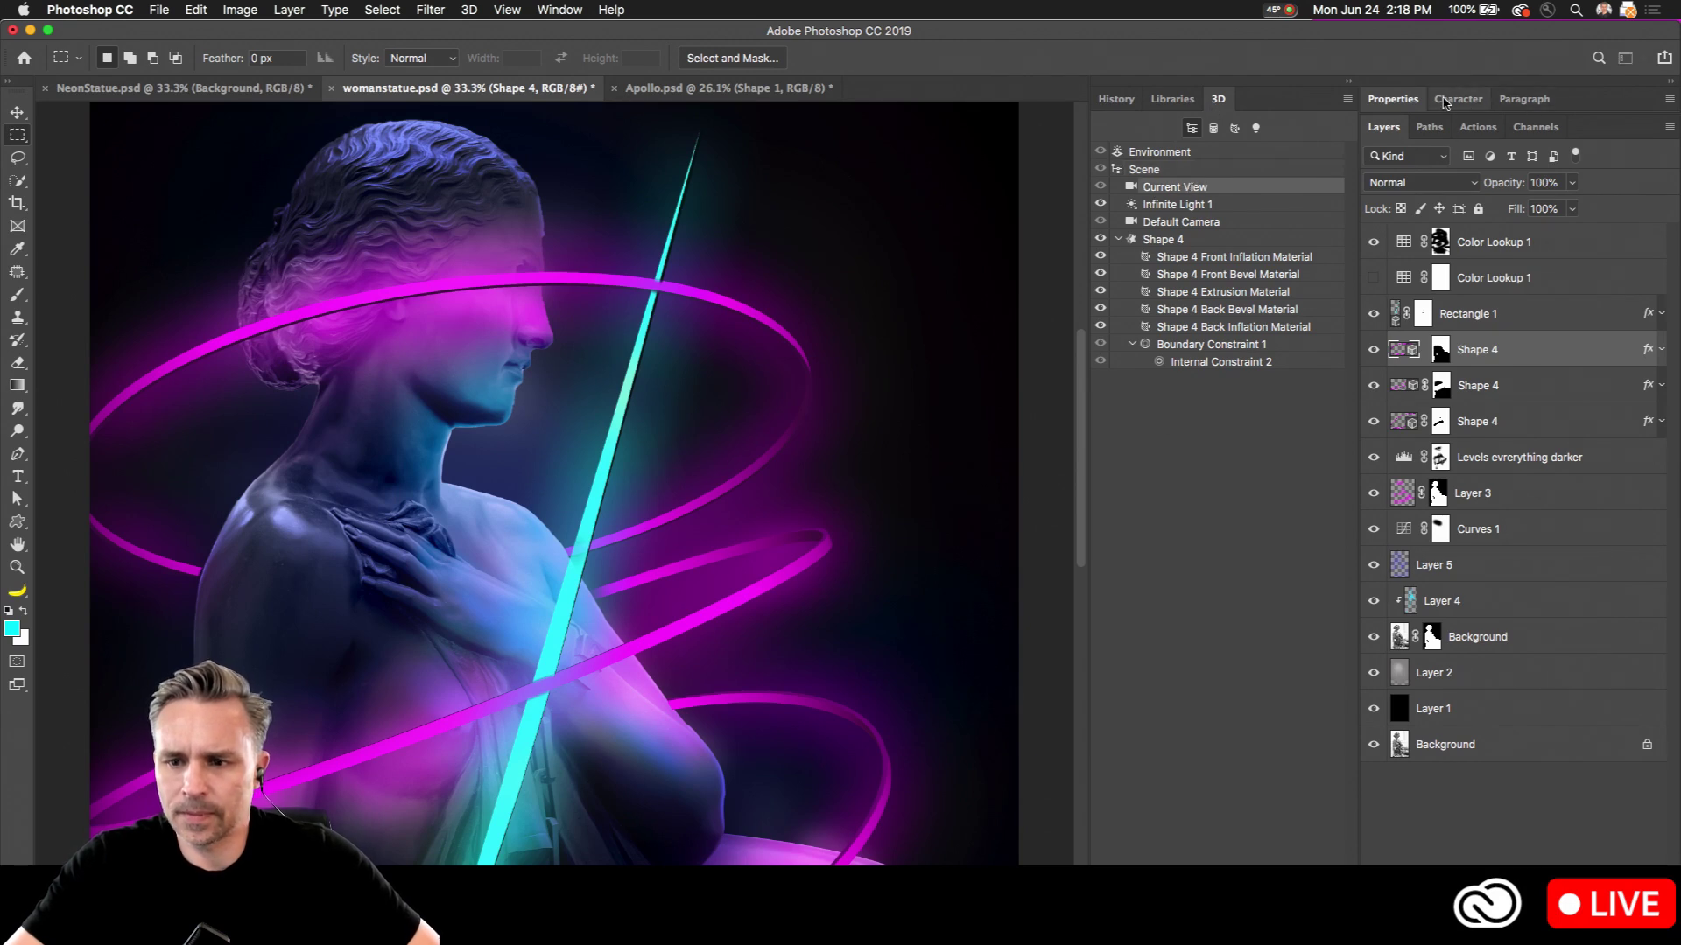
left_click(1392, 101)
Step: Try orbiting the 3D view of the ring around the woman's head, and undo the rotation
left_click(16, 112)
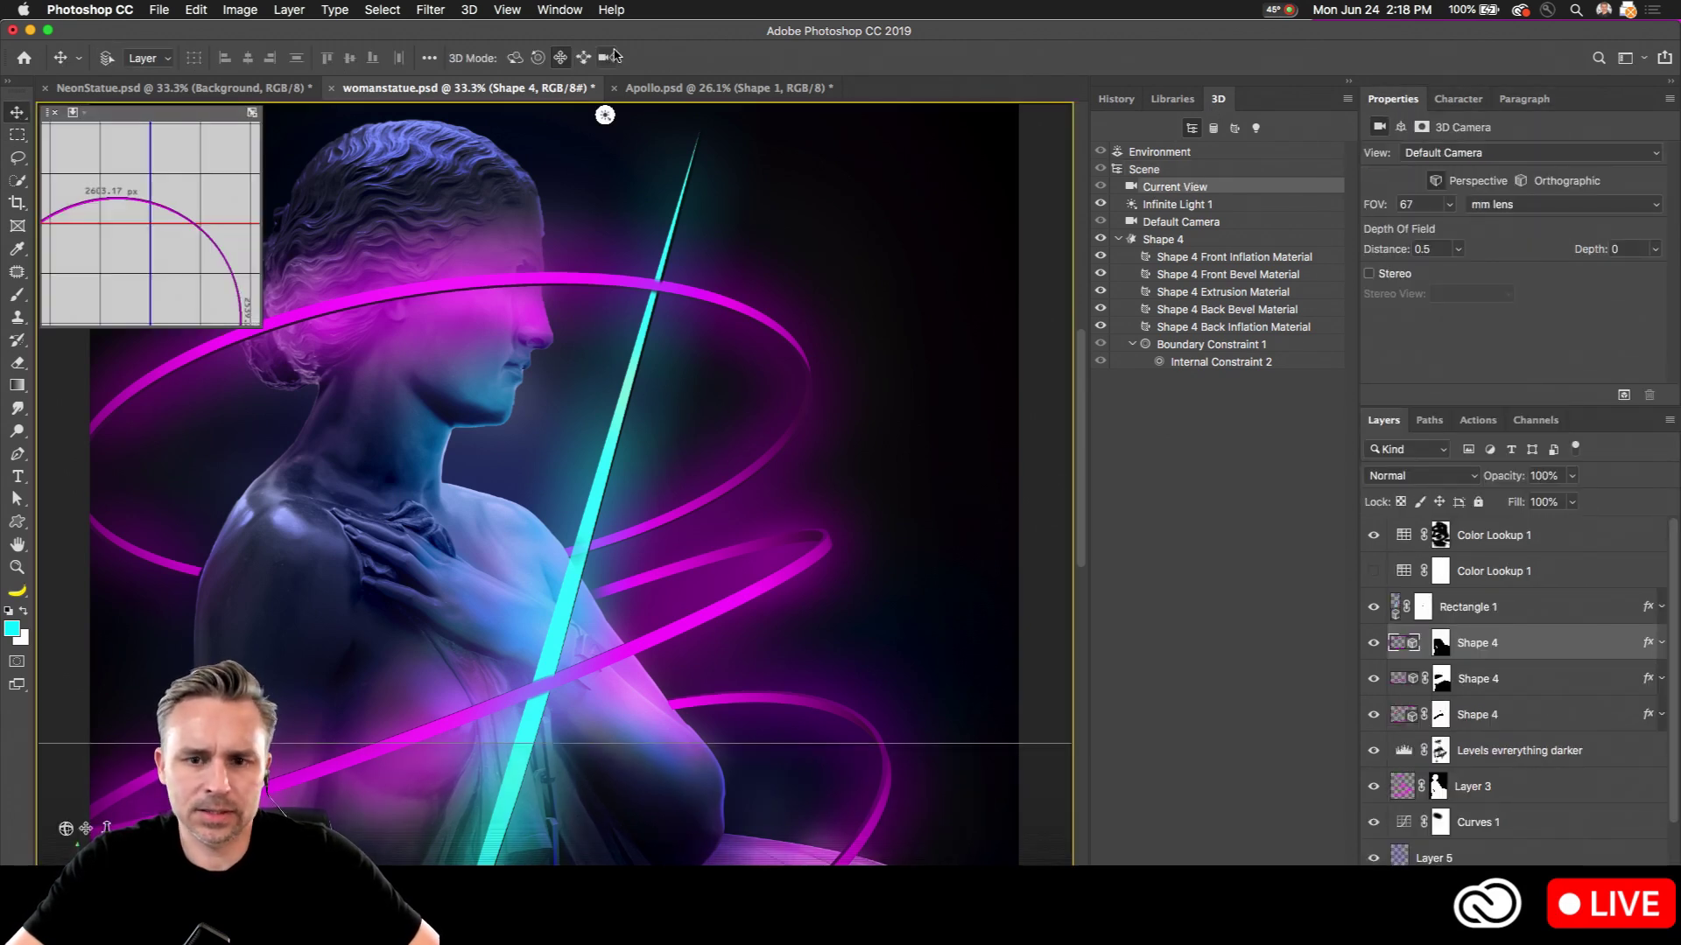
left_click(515, 59)
left_click_drag(344, 401, 509, 429)
left_click(1347, 84)
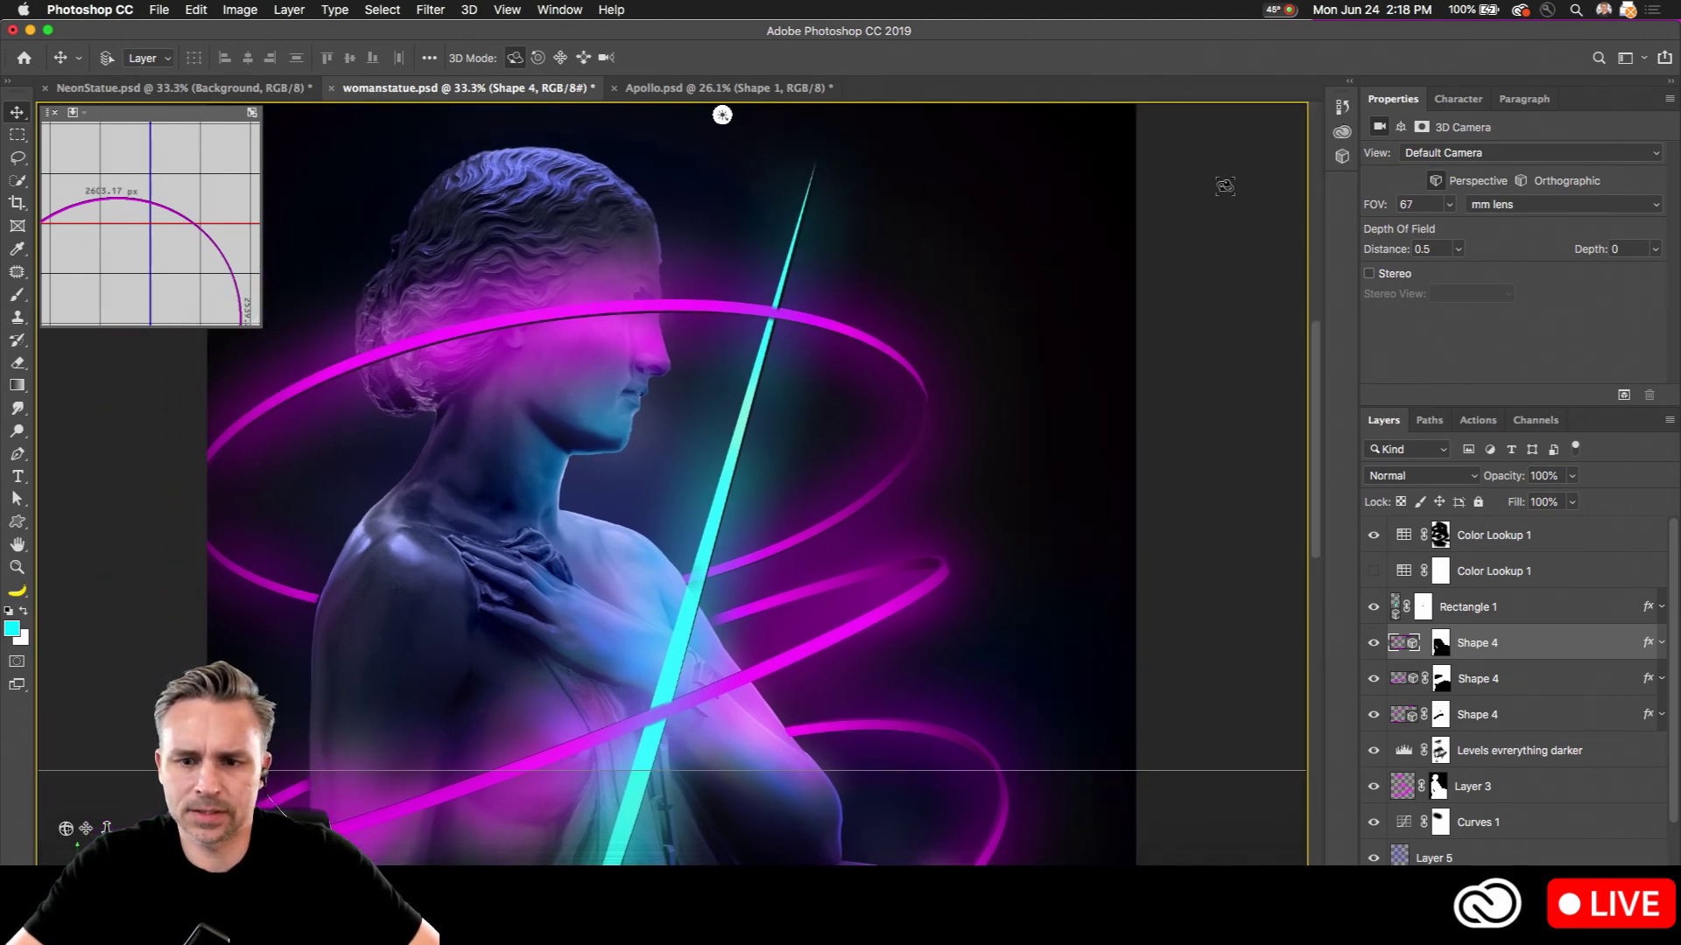
left_click_drag(764, 367, 753, 407)
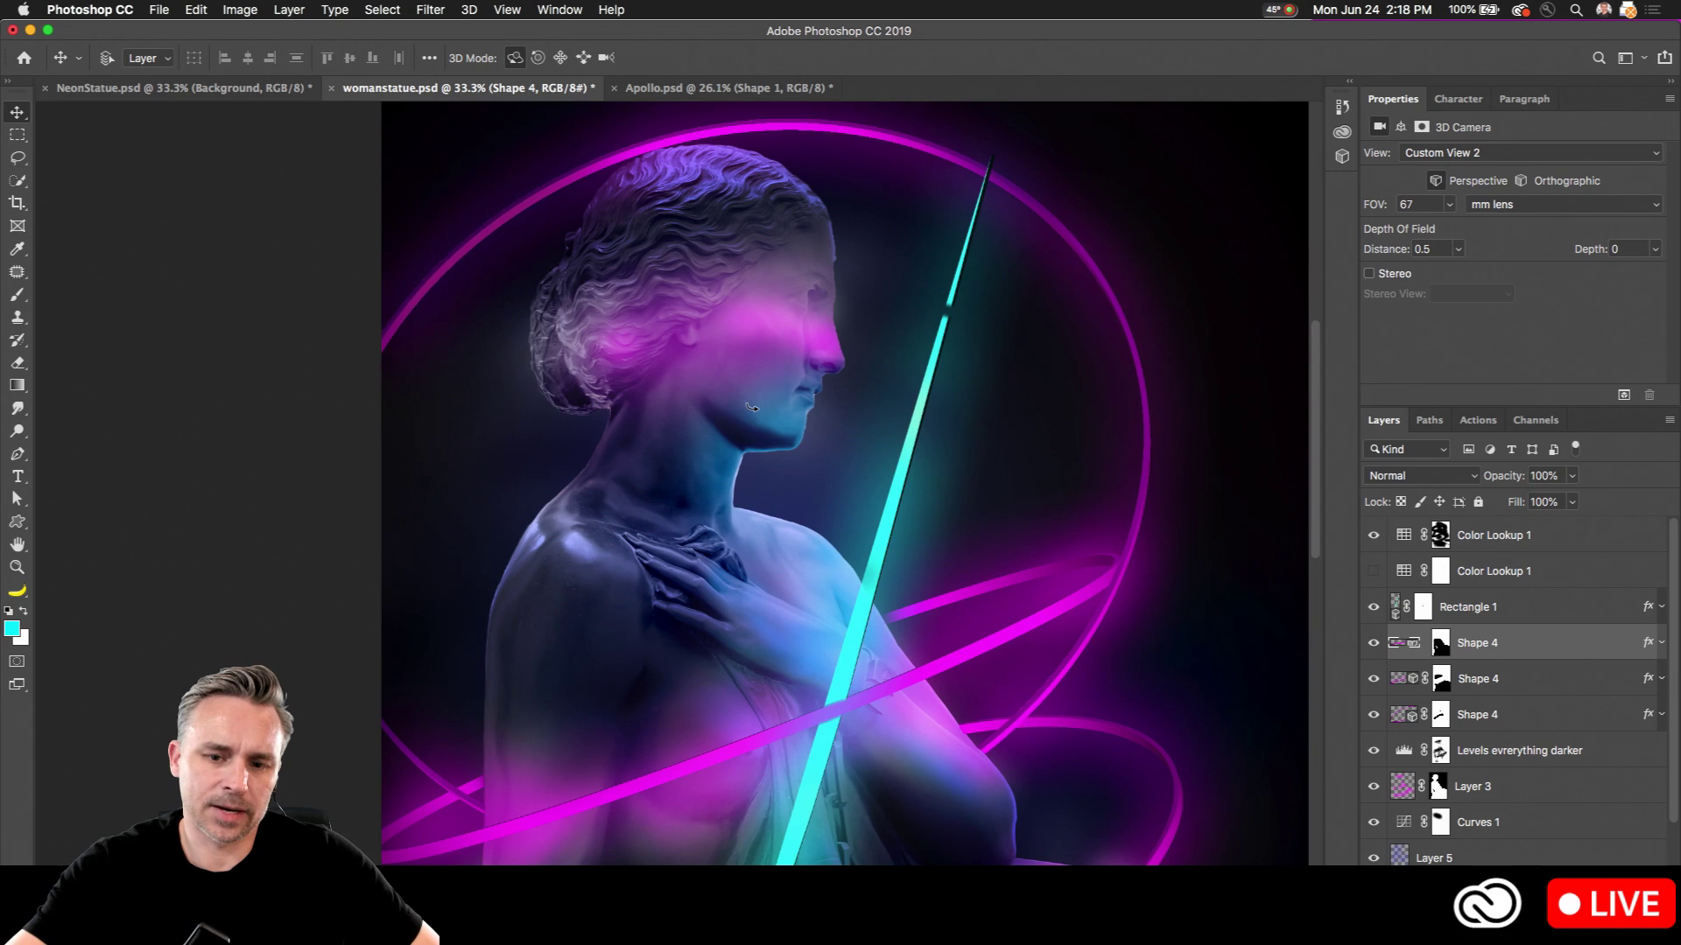
key("super+z")
key("super+z")
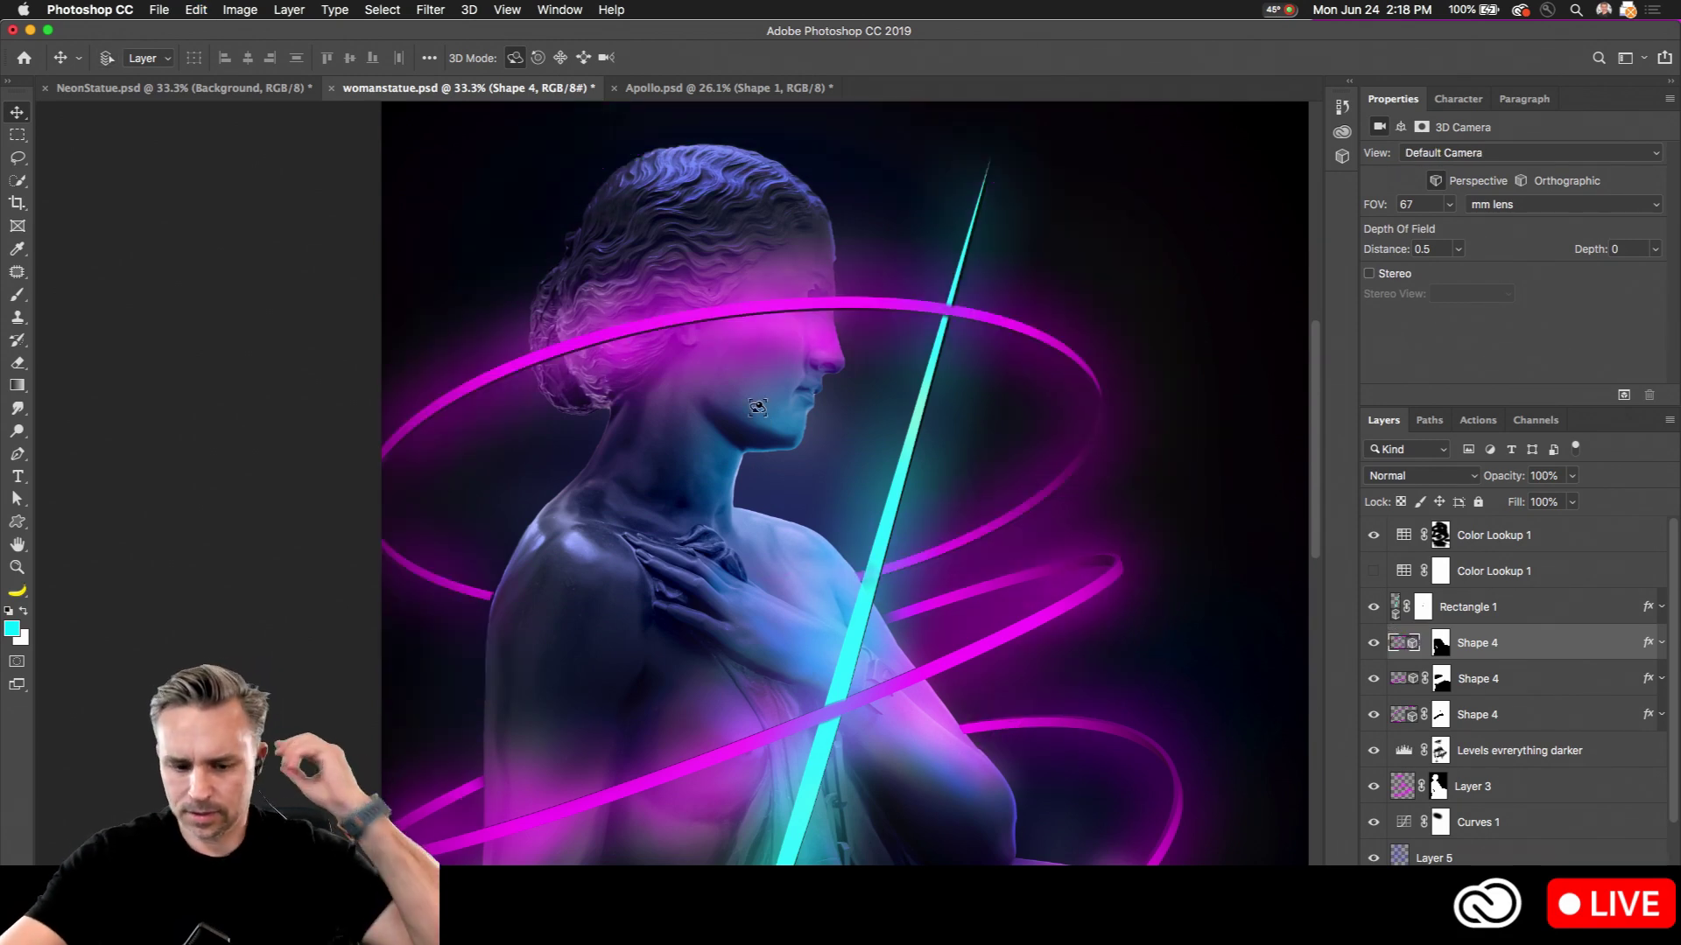
left_click(18, 158)
left_click(16, 521)
left_click_drag(16, 521, 92, 537)
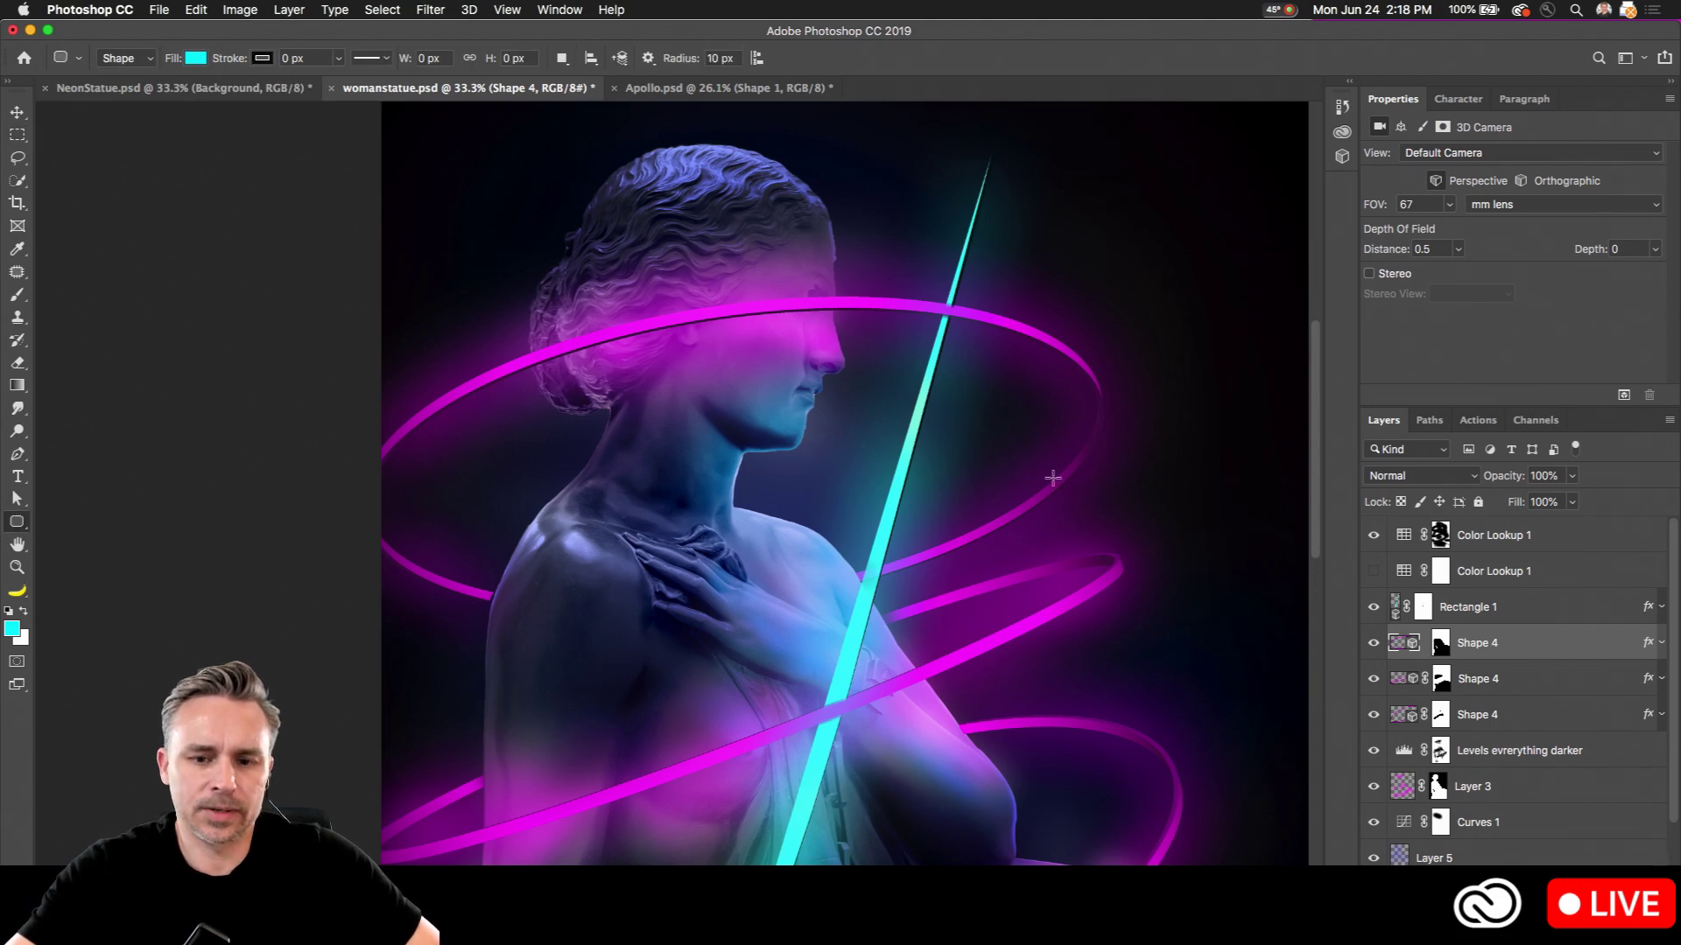
left_click(471, 10)
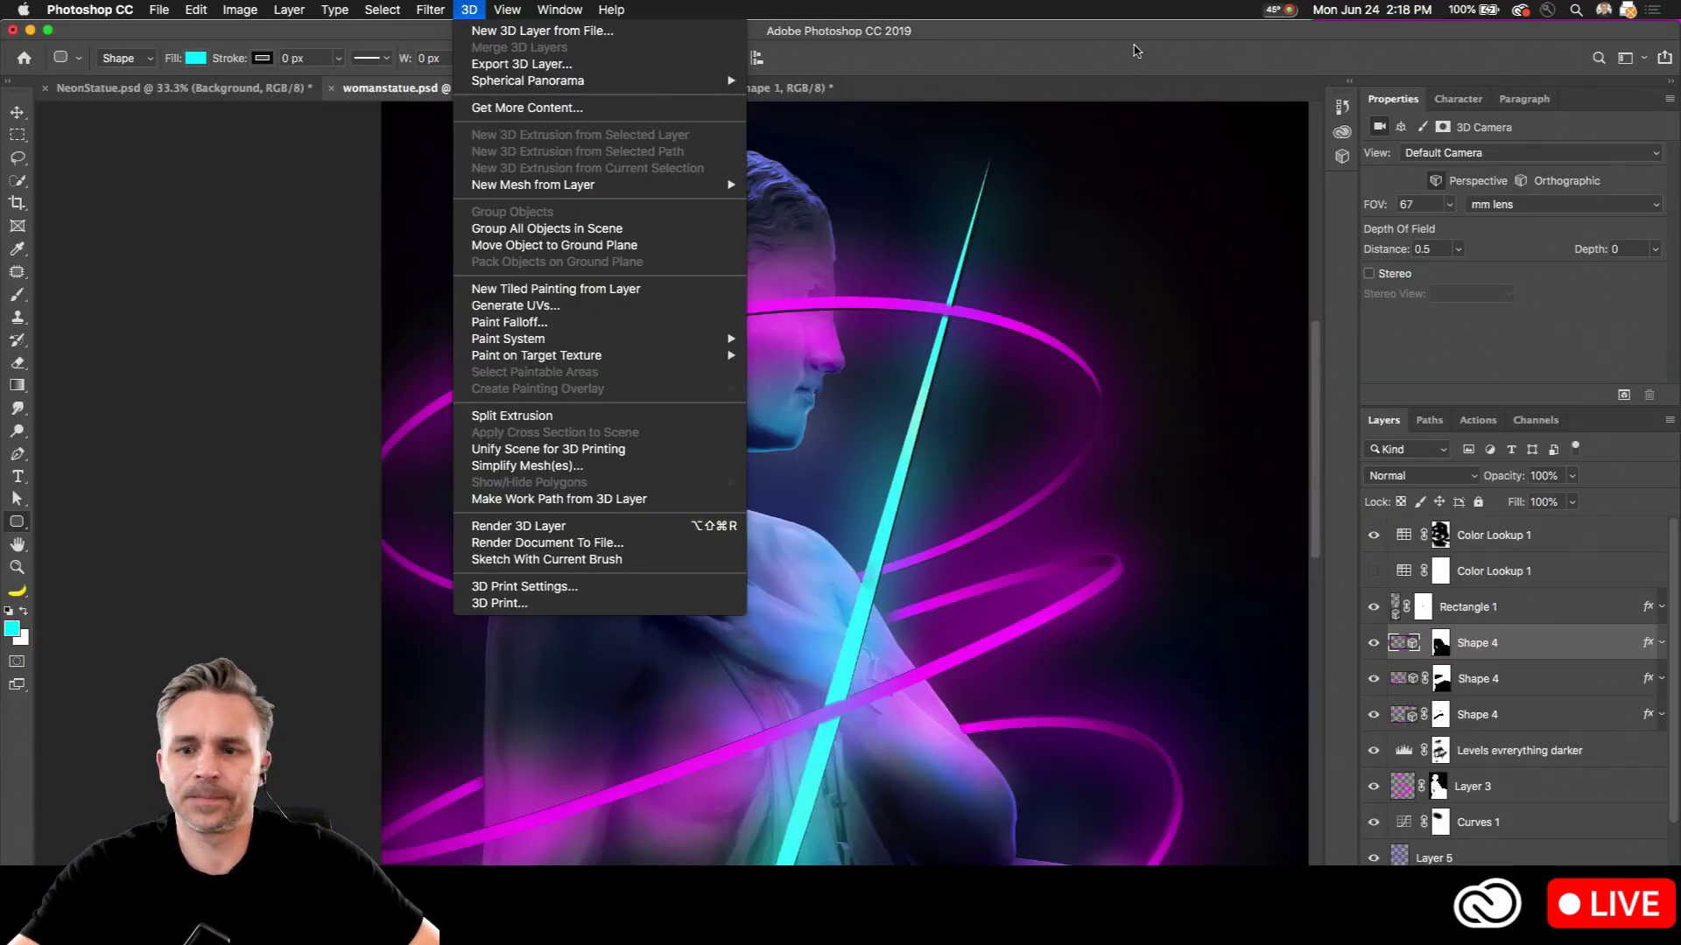
left_click(136, 156)
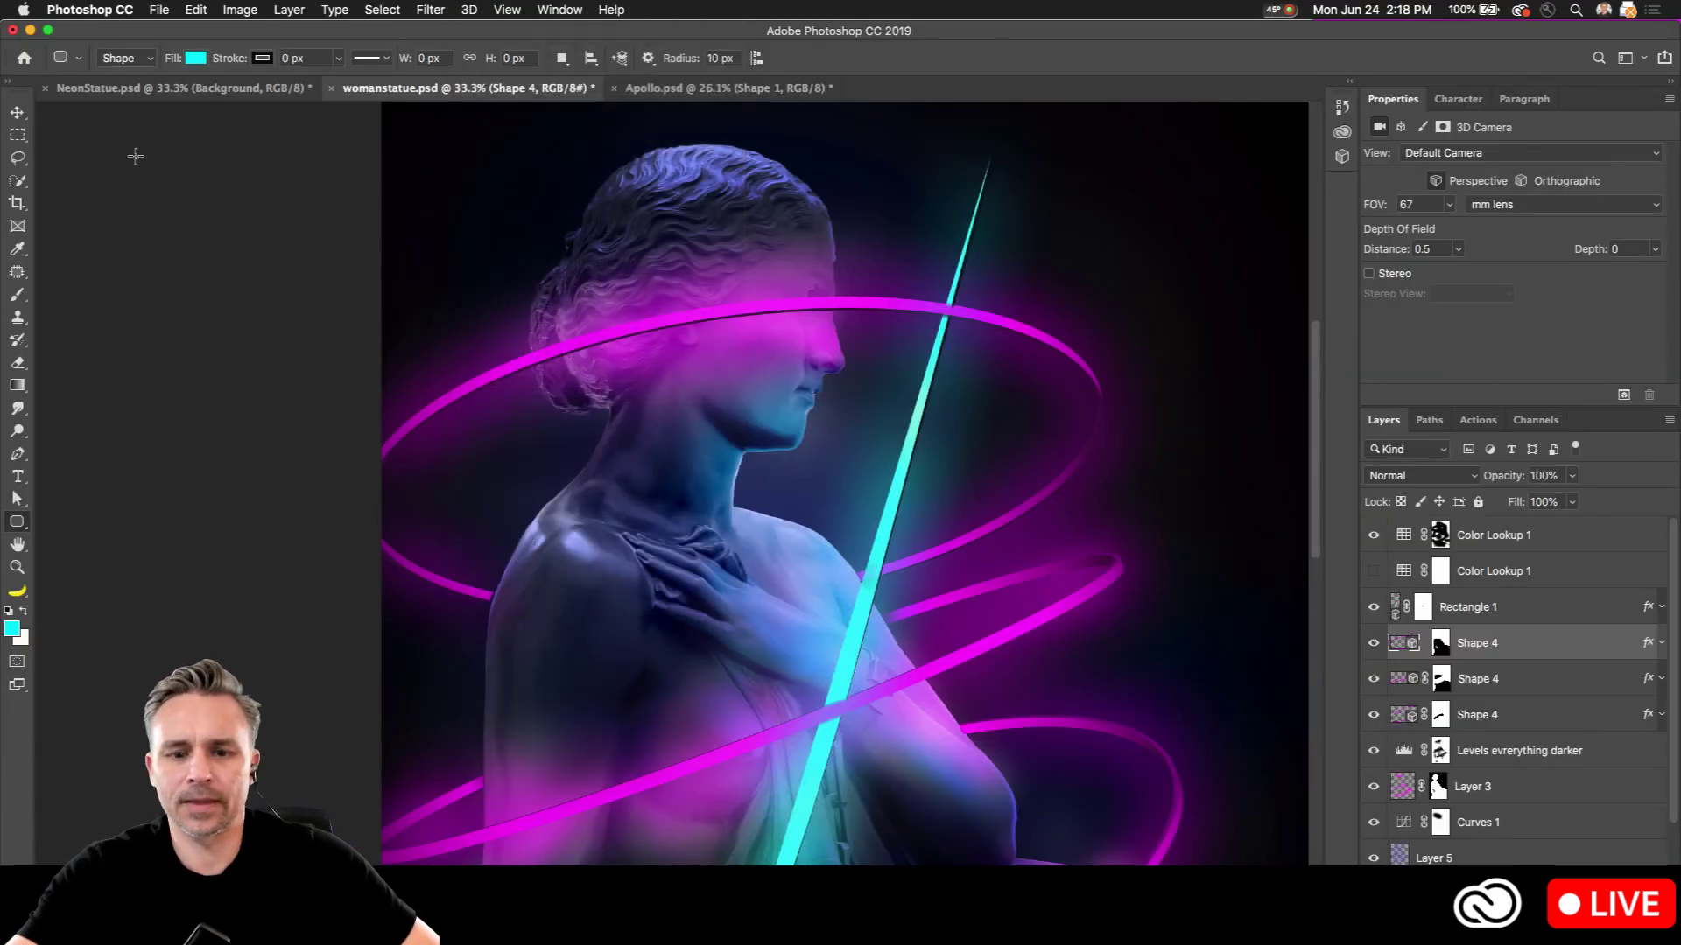
left_click(17, 134)
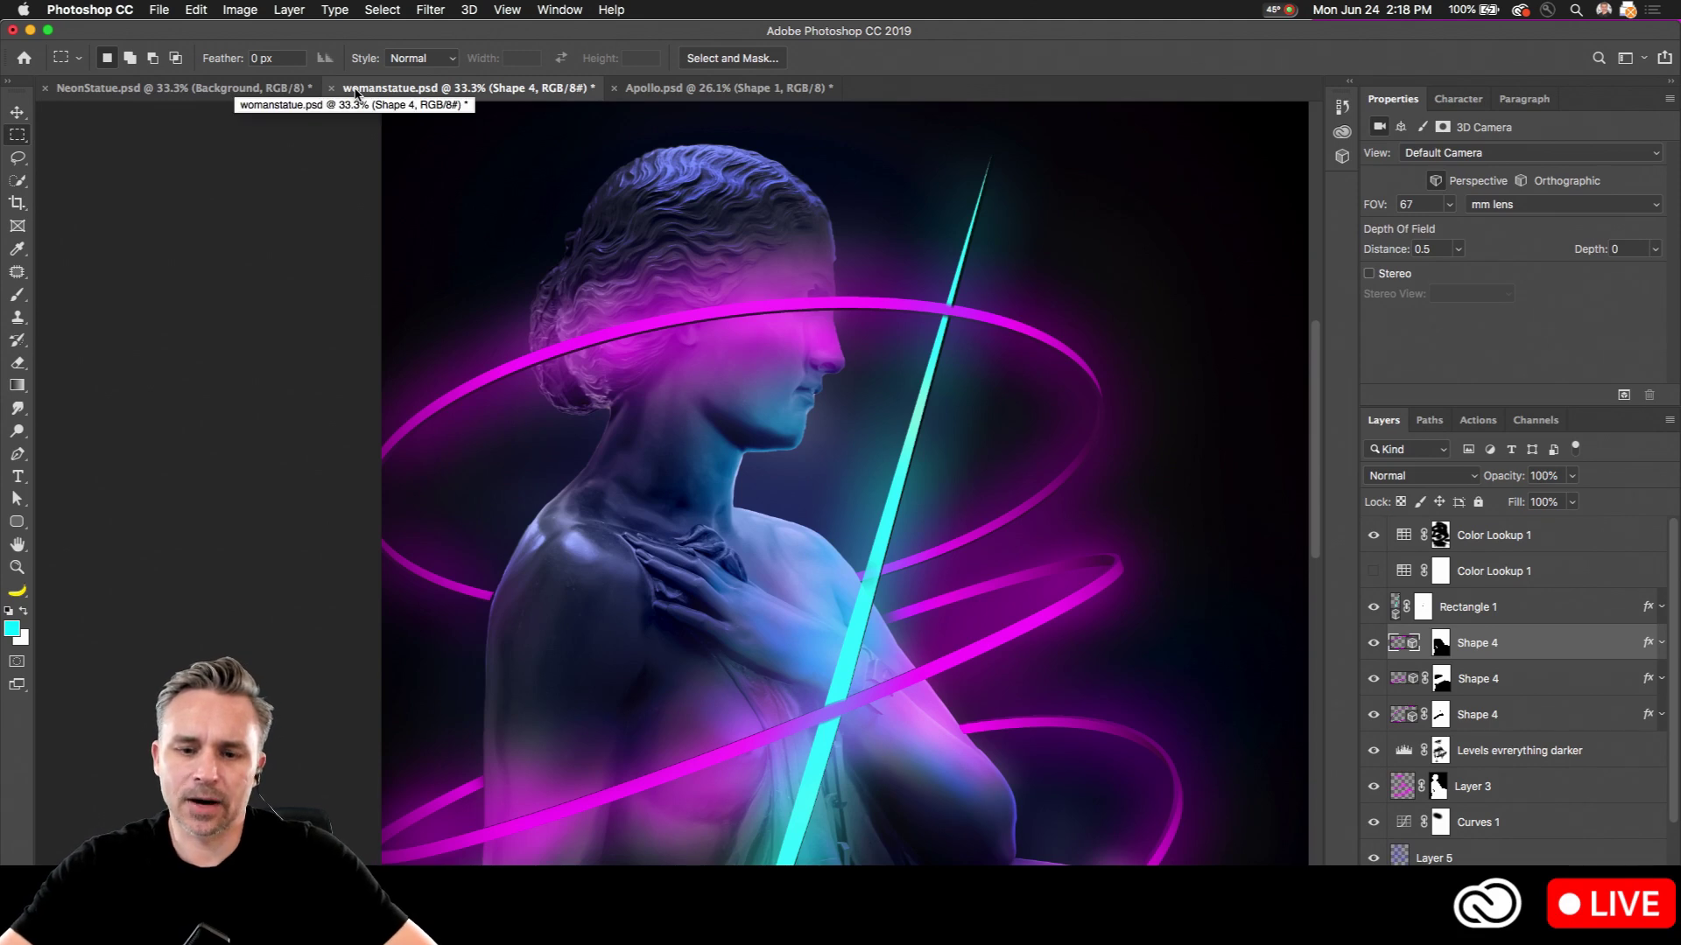
Step: Try rotating the Rectangle 1 light beam in 3D so that it slants the opposite way across the woman statue
key("super+minus")
key("super+minus")
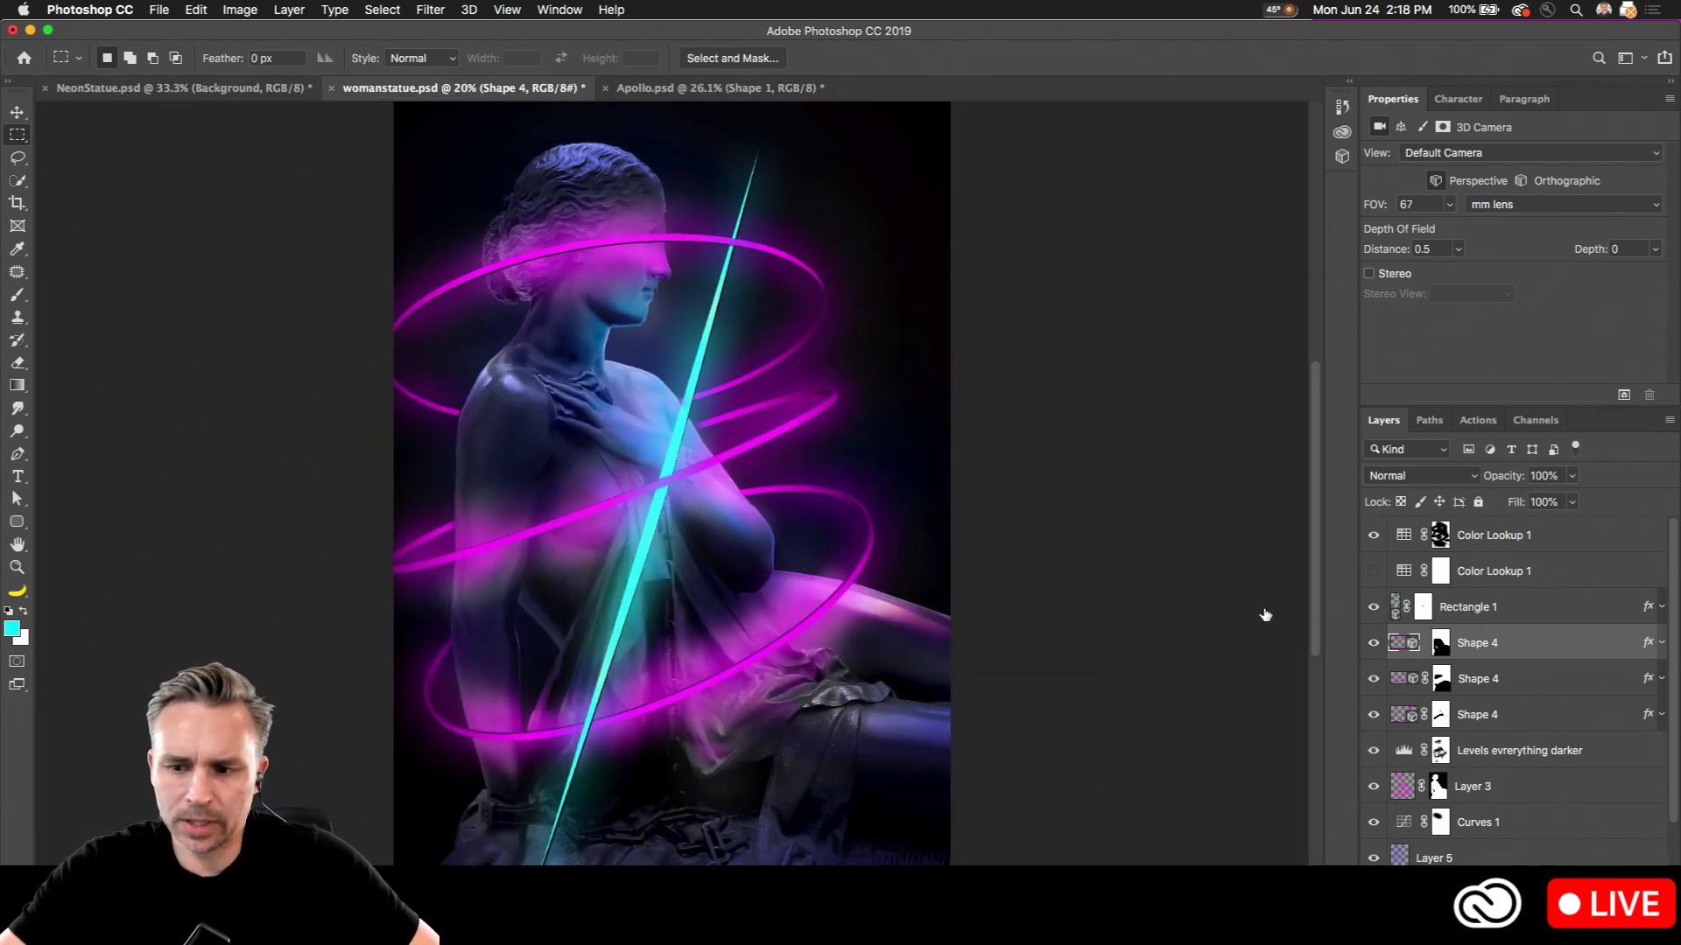
left_click(1403, 608)
key("v")
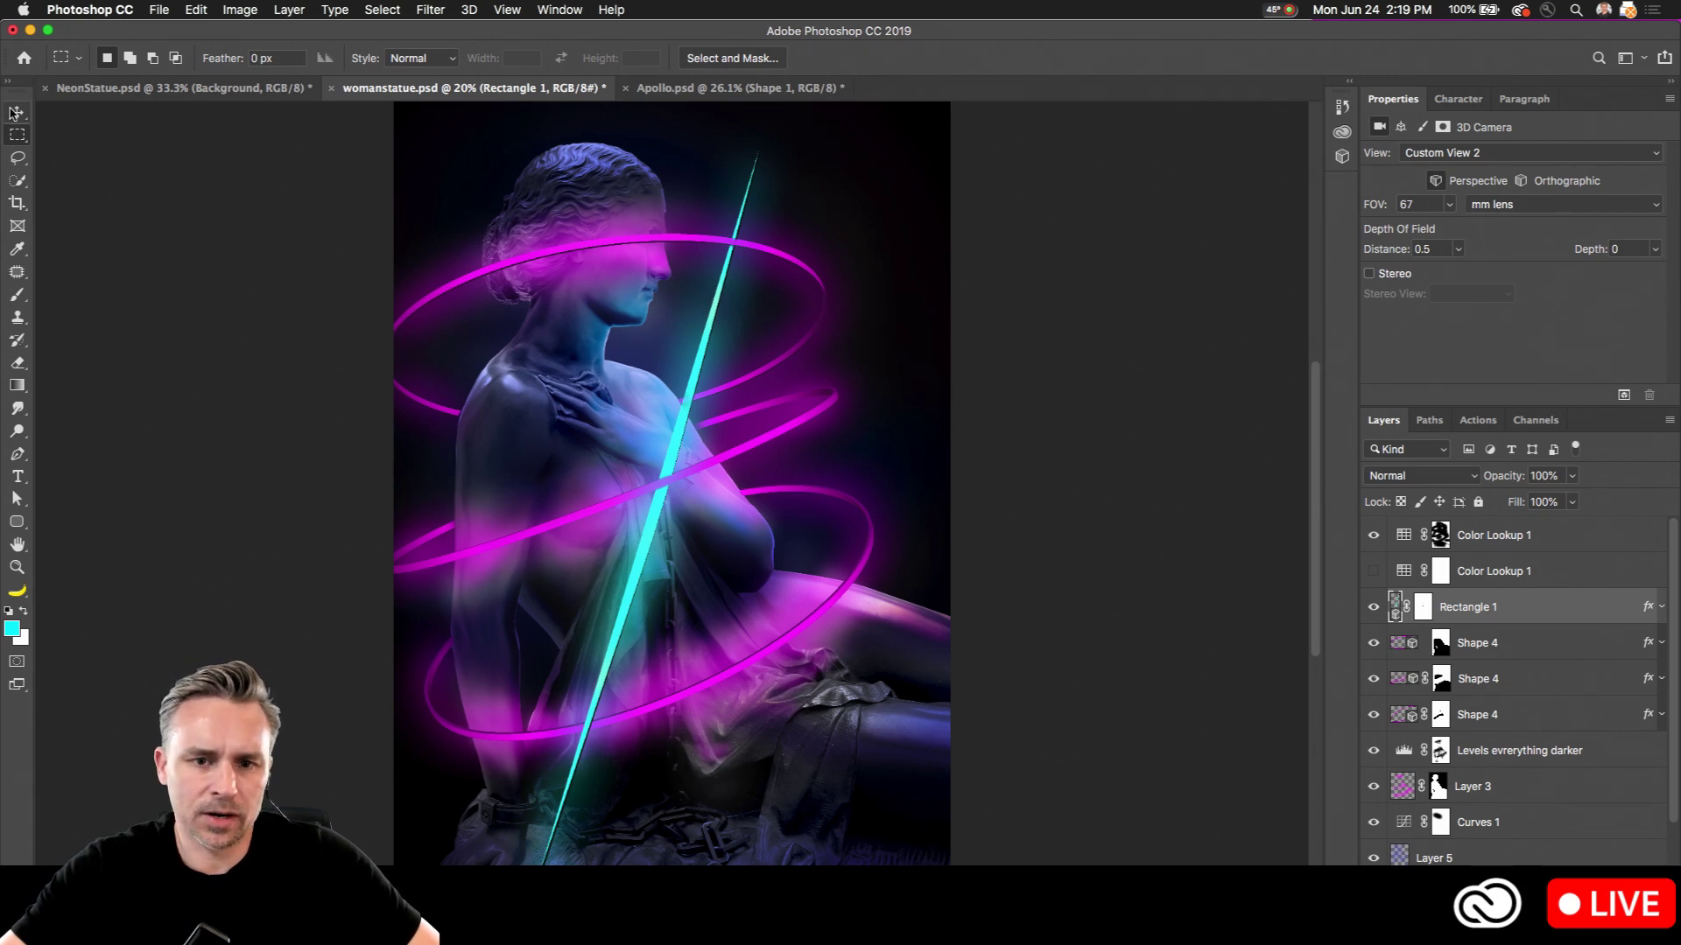
mouse_move(564, 263)
left_mouse_down()
mouse_move(559, 470)
mouse_move(497, 394)
mouse_move(558, 300)
mouse_move(525, 350)
mouse_move(391, 405)
mouse_move(466, 522)
left_mouse_up()
key("z")
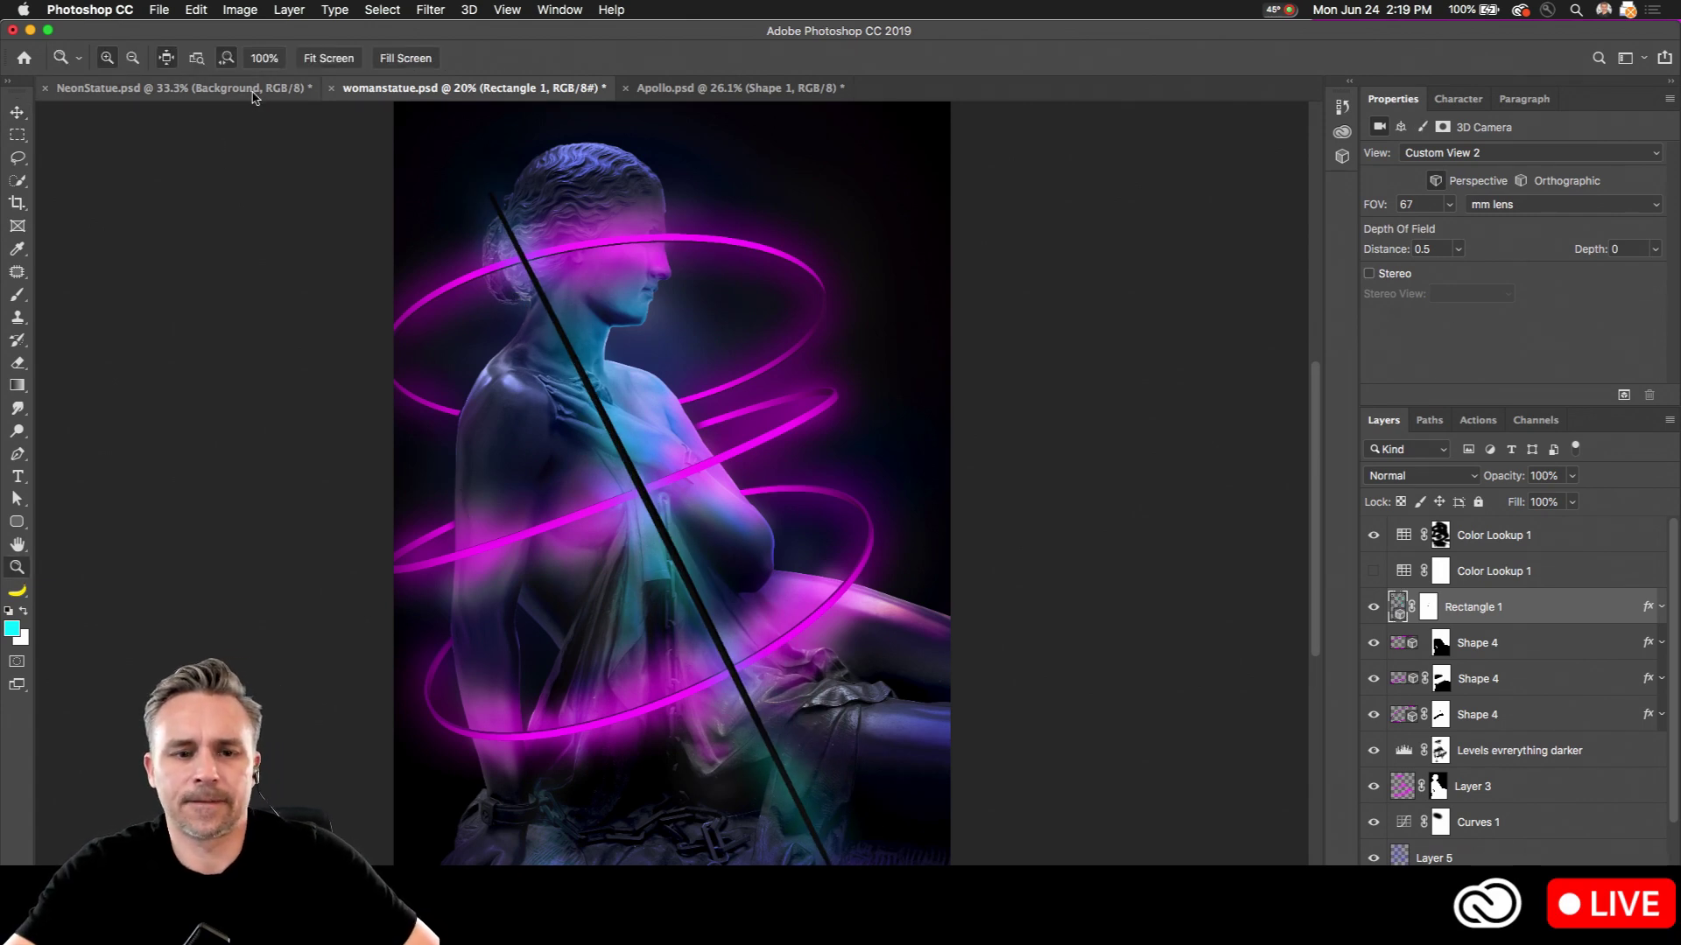
left_click(17, 133)
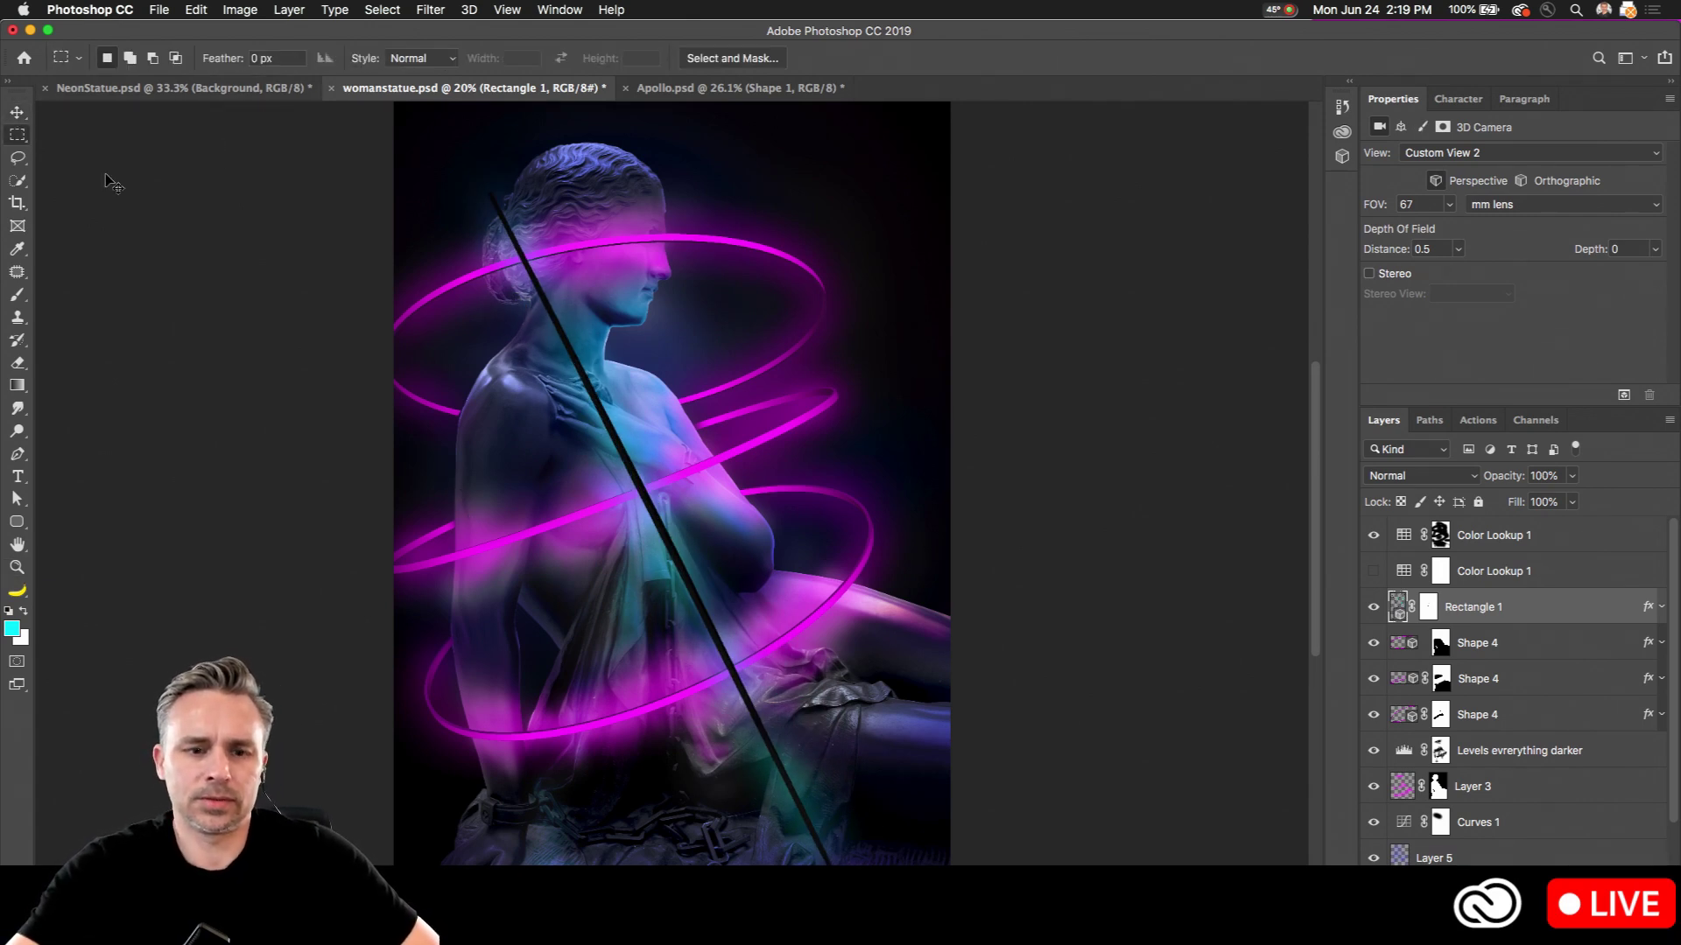
Step: Revert NeonStatue.psd to its saved neon version and make room to show its full layer stack
left_click(204, 89)
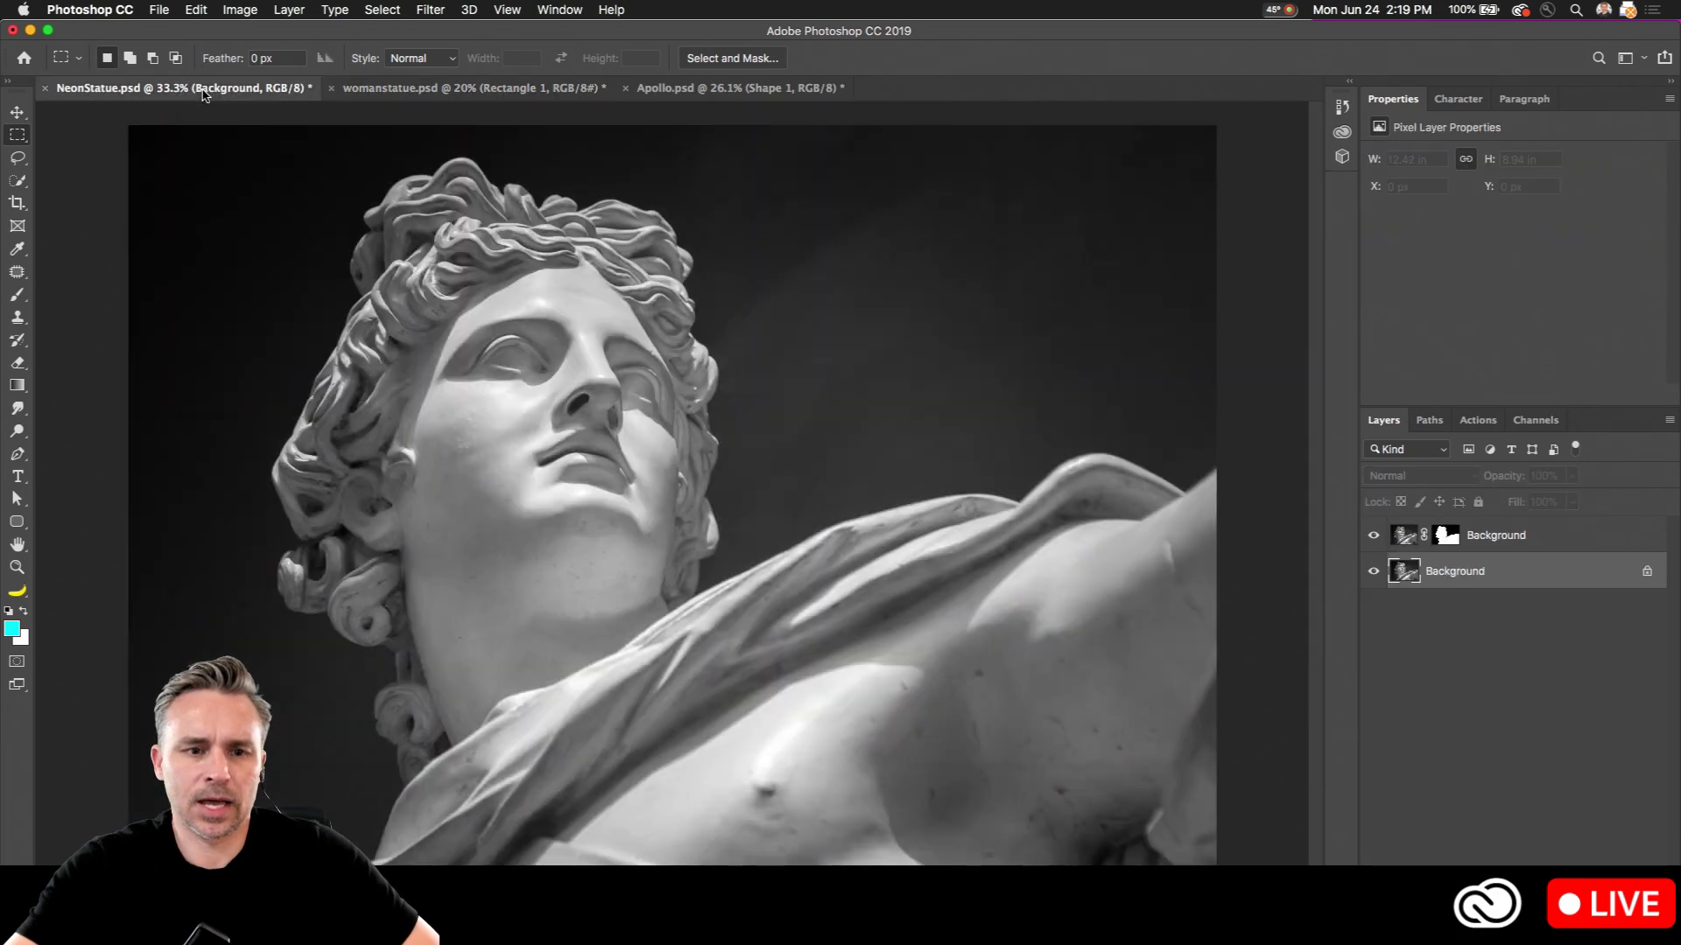
left_click(156, 10)
left_click(155, 11)
left_click(156, 11)
left_click(188, 211)
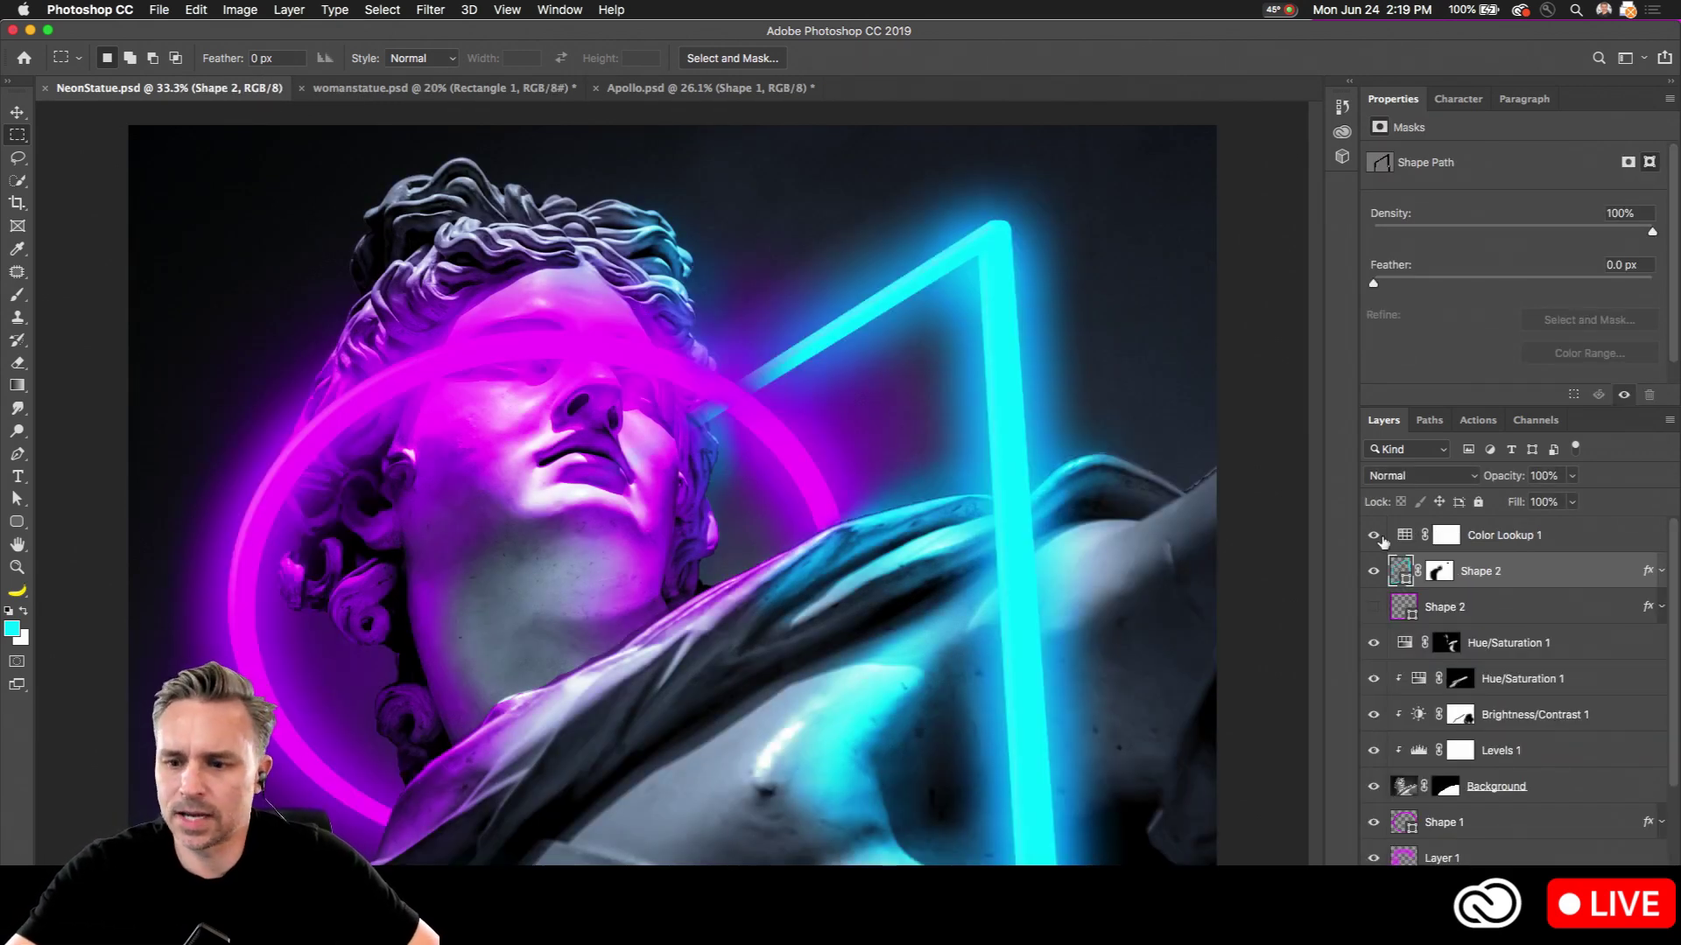
double_click(1591, 102)
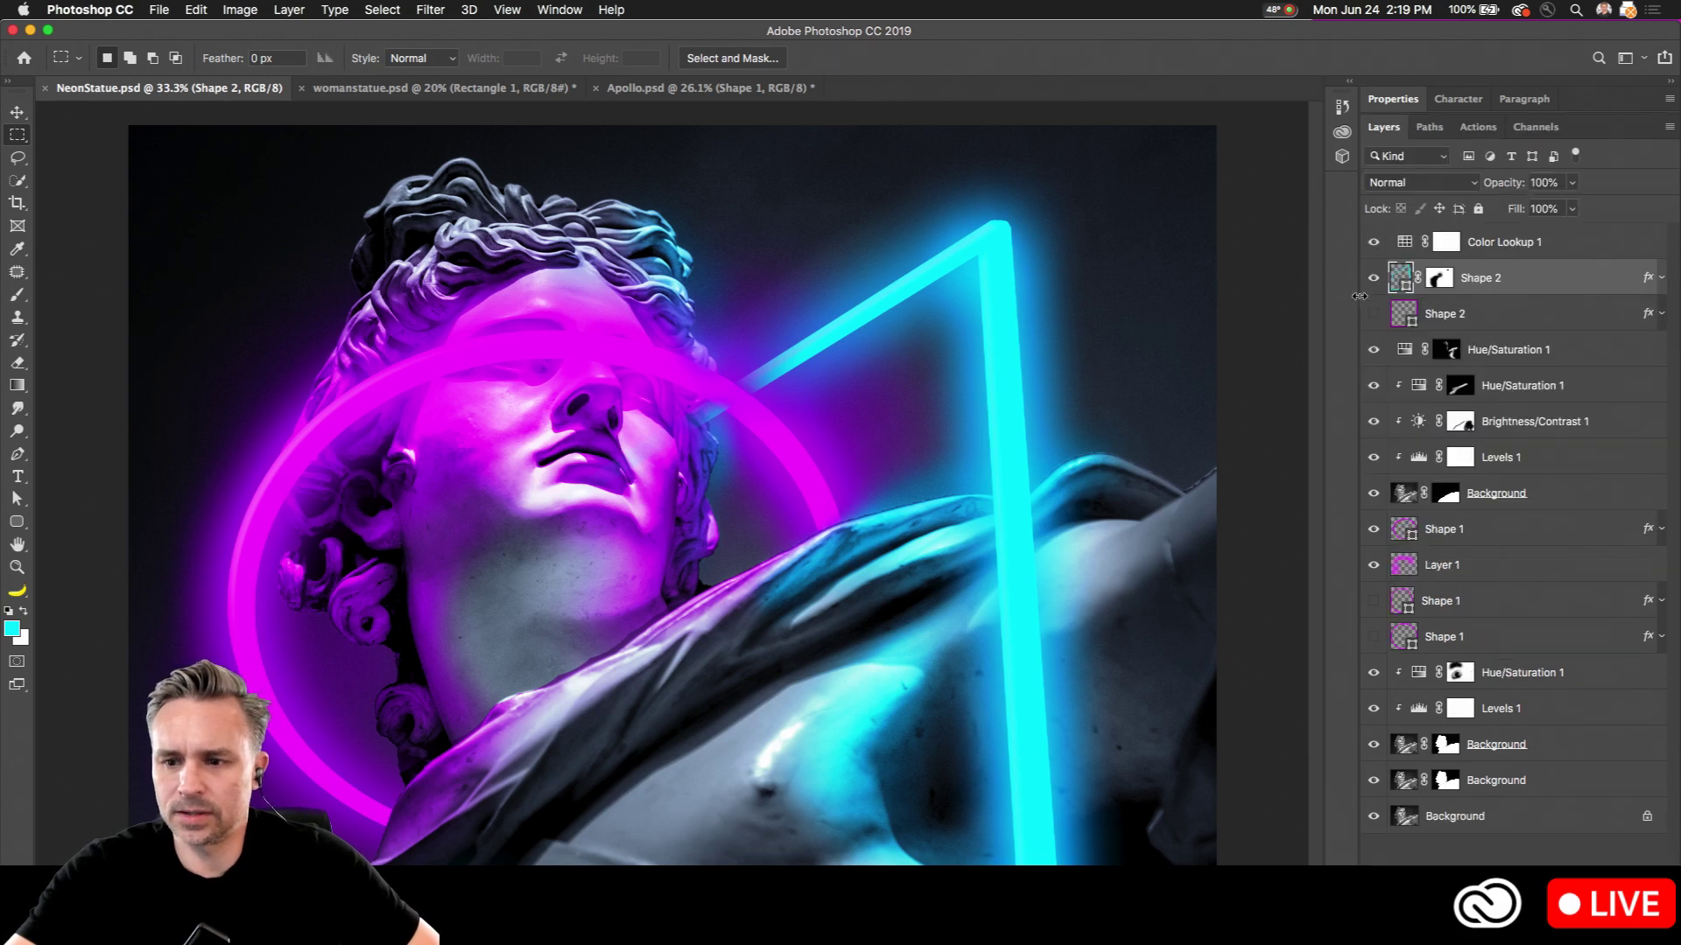
Step: Compare the image with and without the masked cyan Shape 2 frame, and leave that layer hidden
left_click(1372, 285)
left_click(1372, 285)
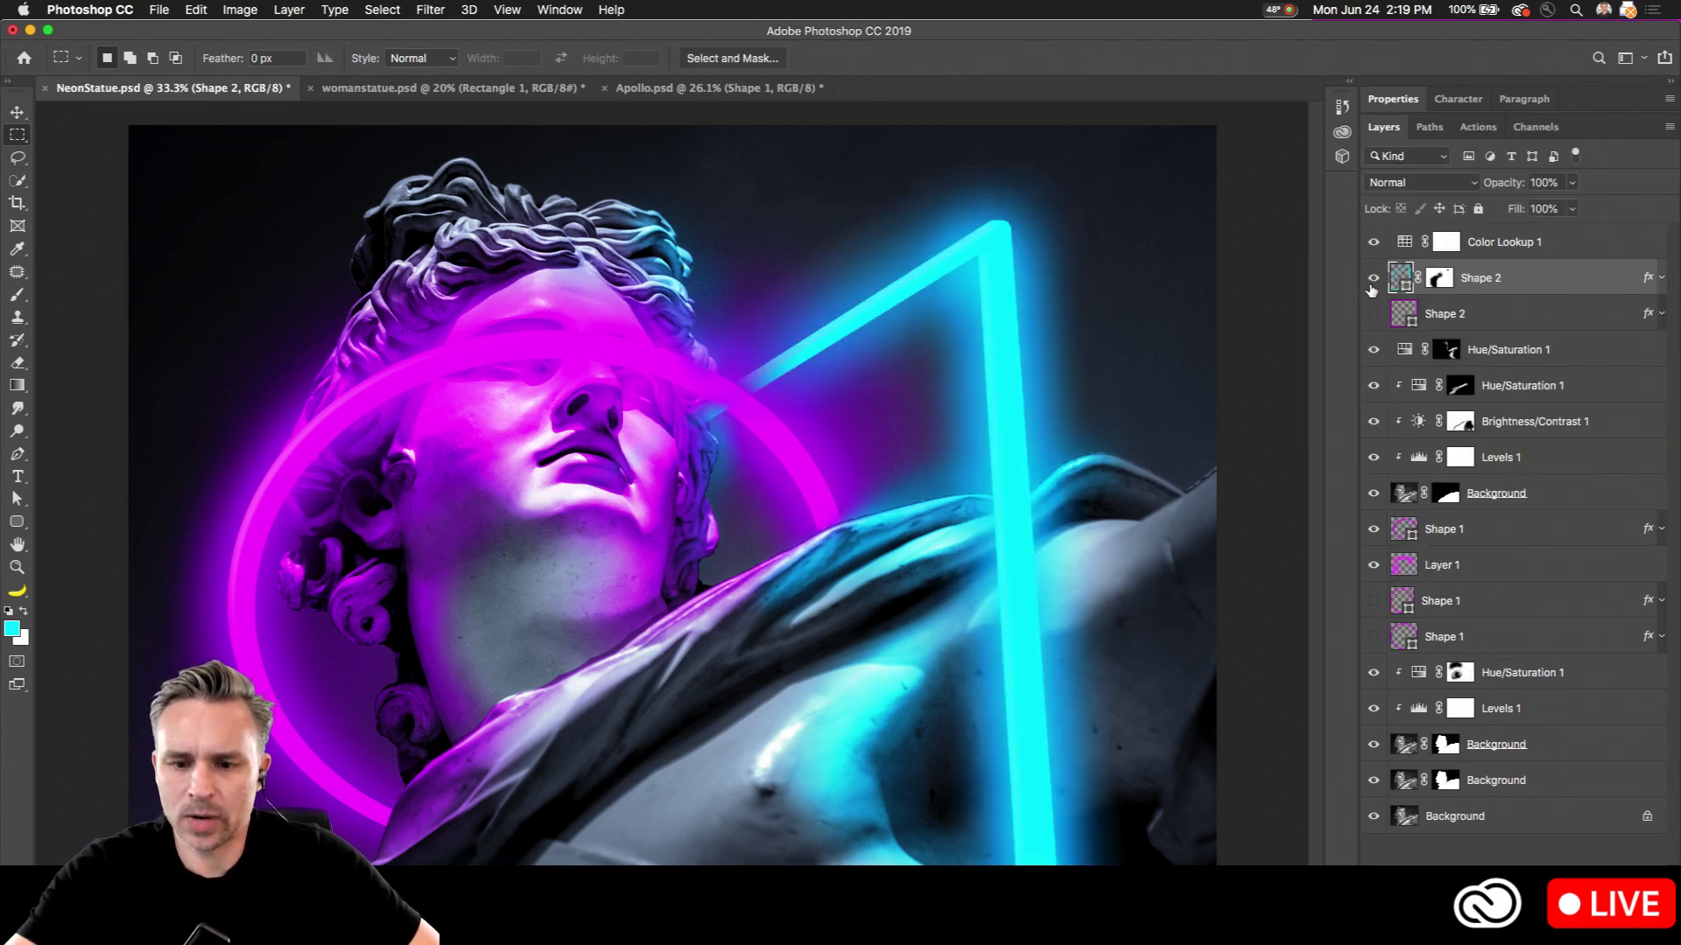
left_click(1372, 287)
left_click(1371, 287)
left_click(1372, 287)
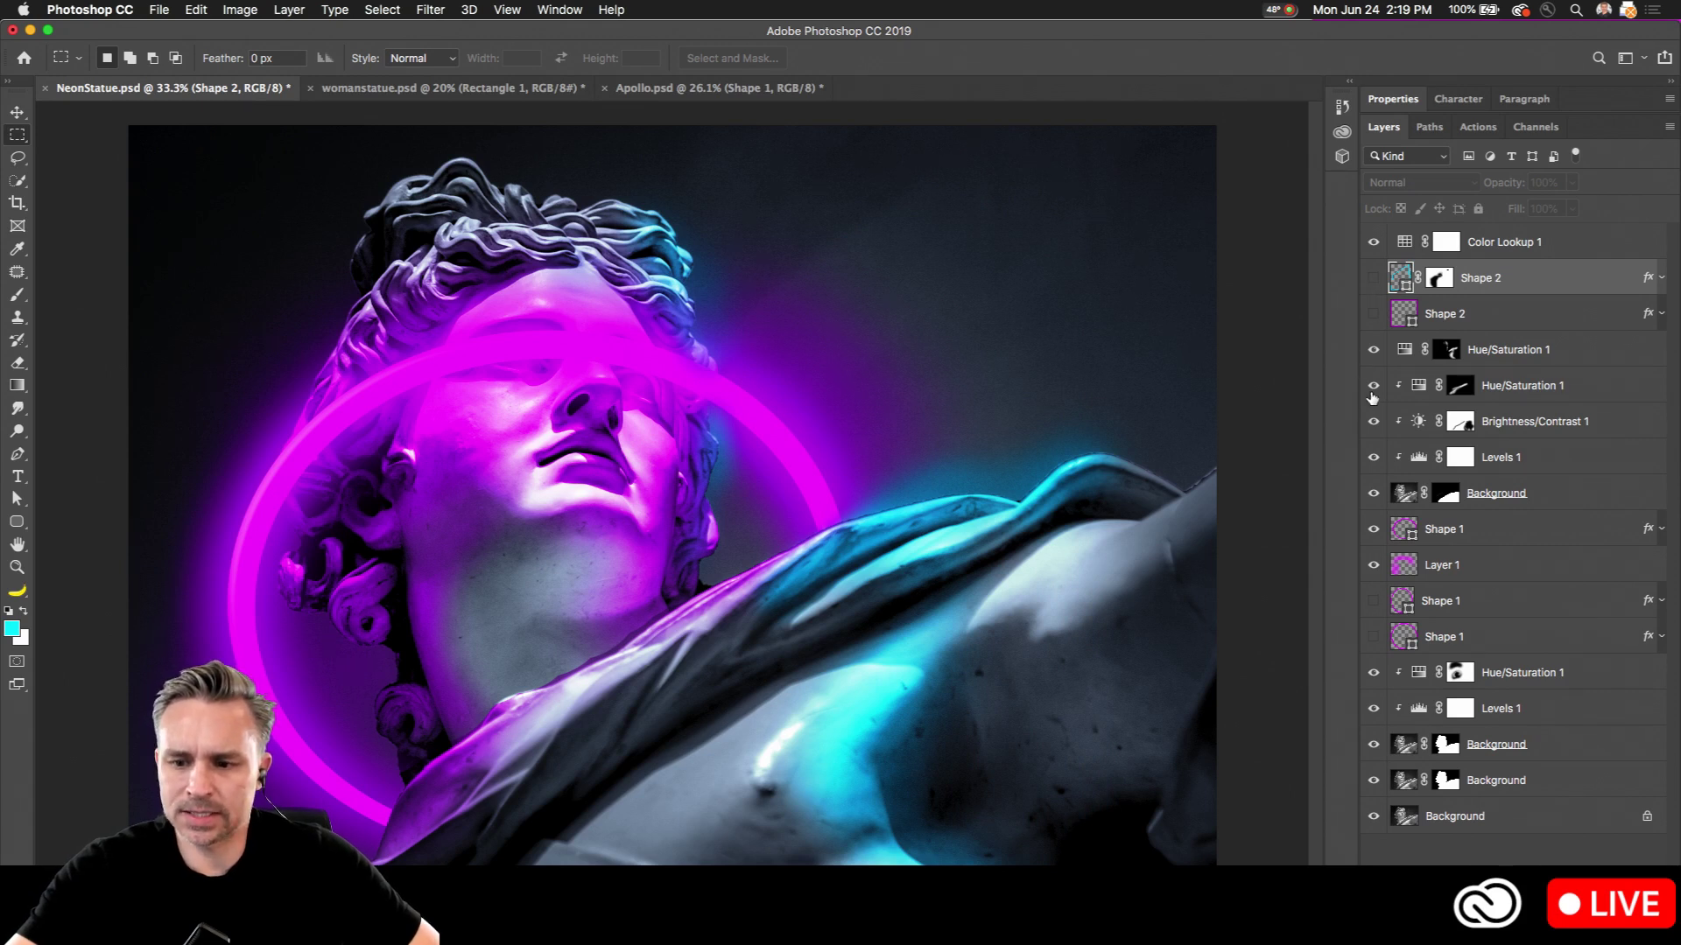
Step: Compare the statue's head with and without its clipped Hue/Saturation 1 and Levels 1 adjustments
left_click(1566, 684)
left_click(1373, 674)
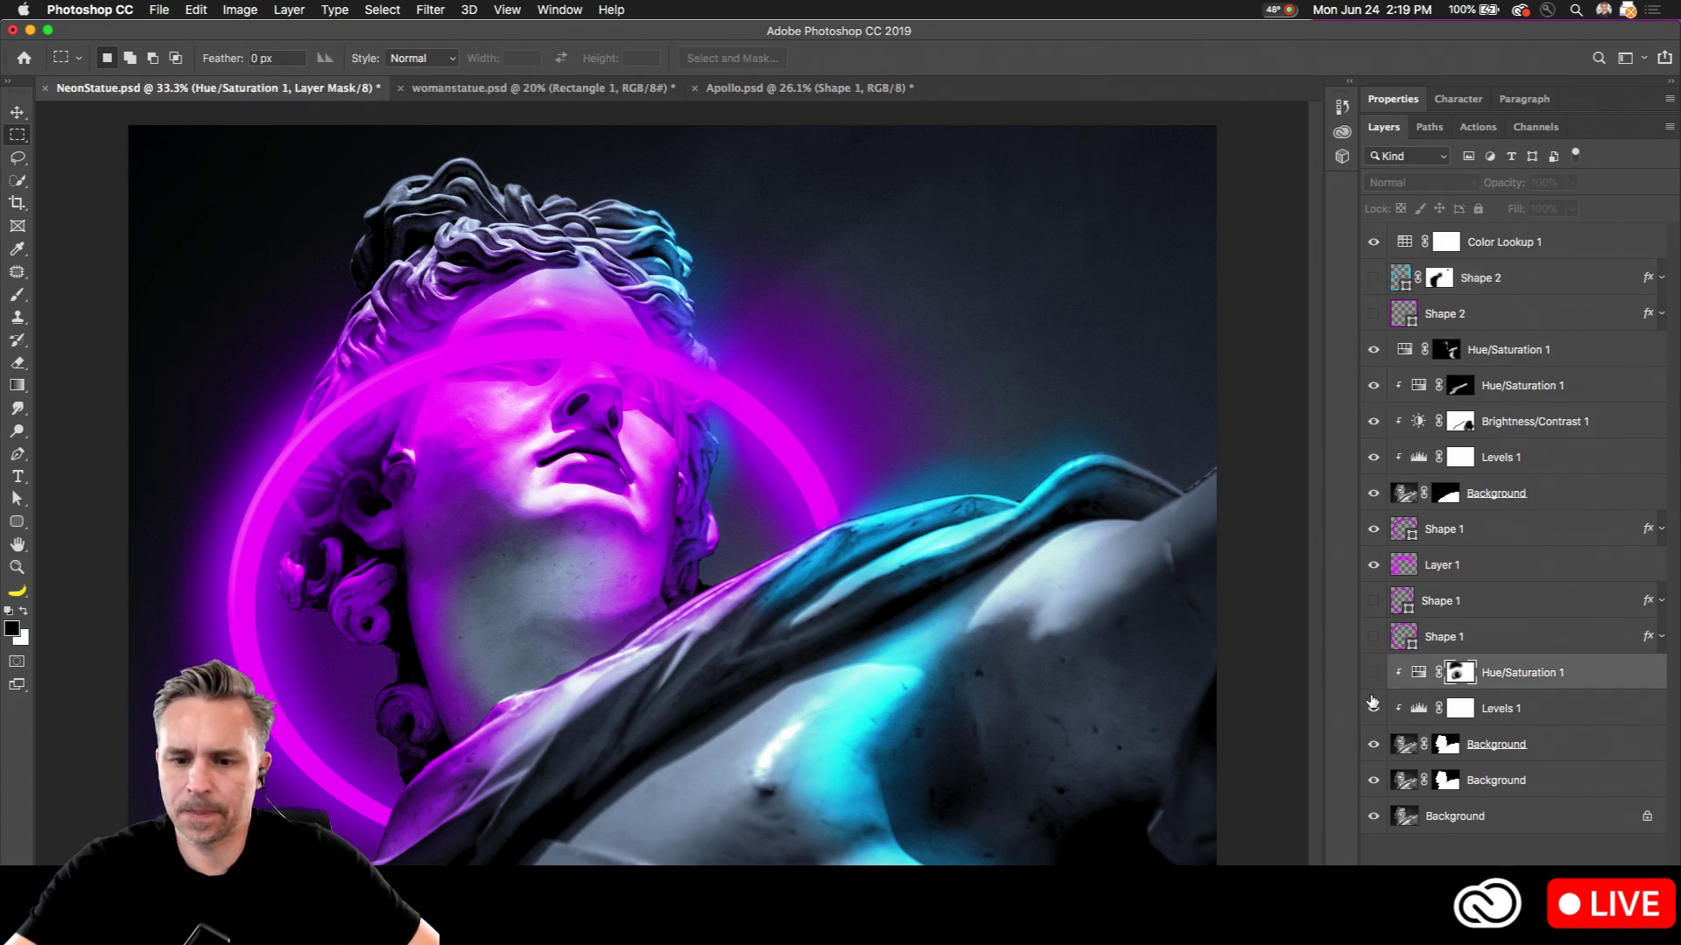
left_click(1374, 674)
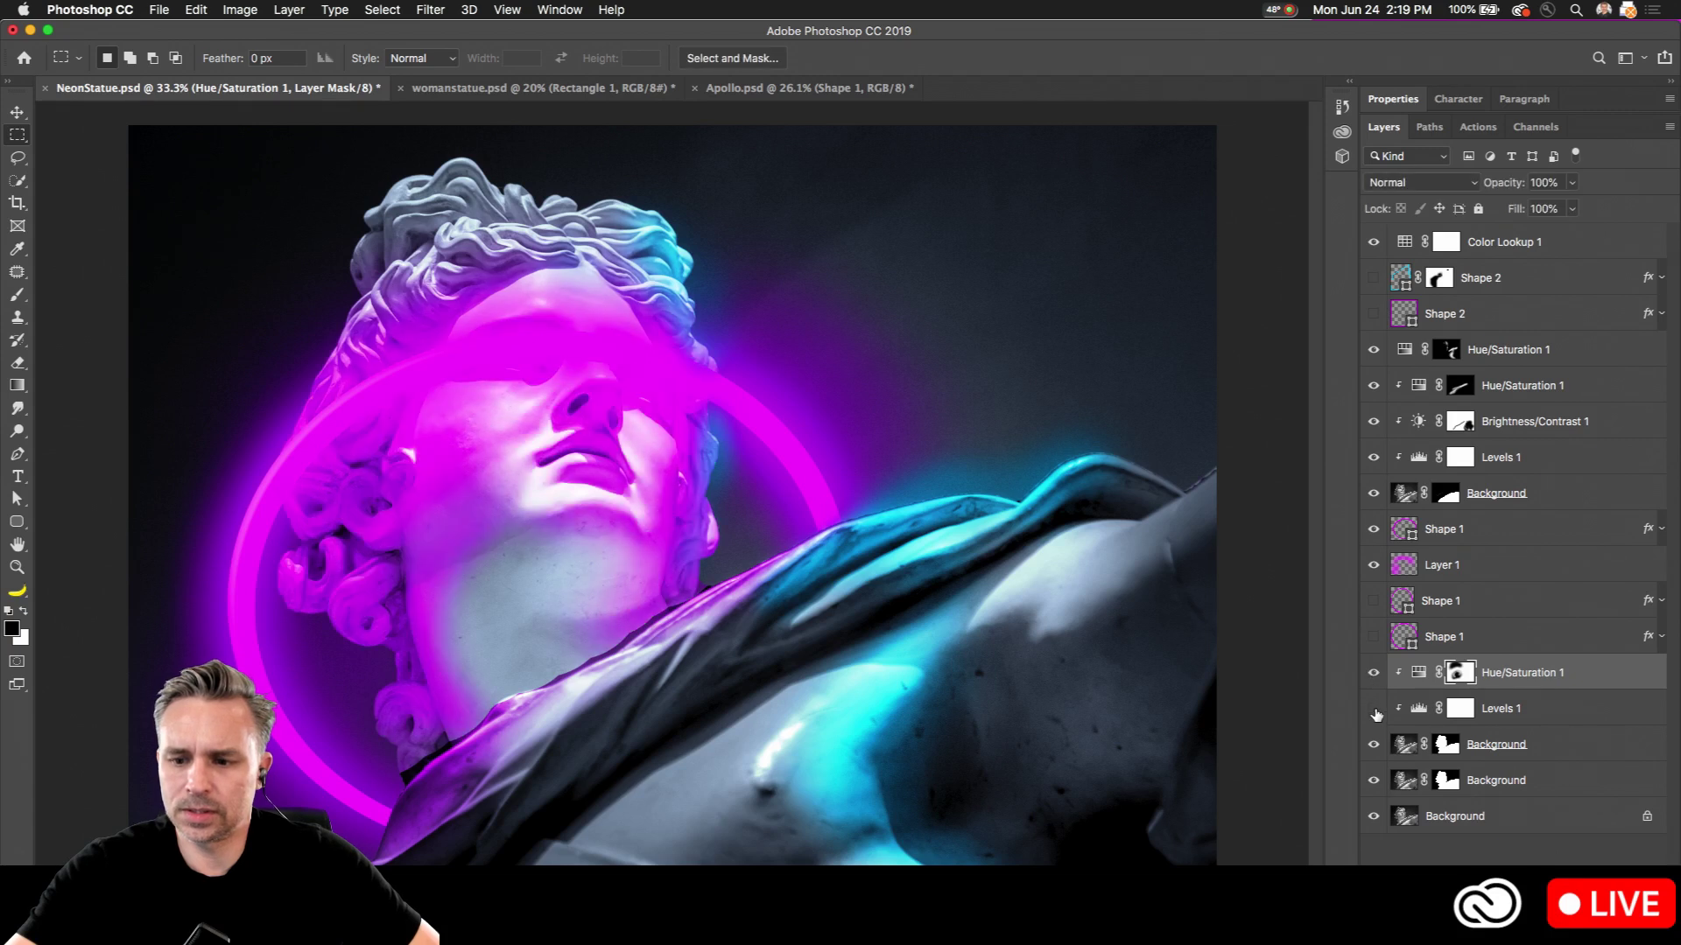
left_click(1373, 708)
Step: Examine the effect of the upper Levels, Brightness/Contrast and two Hue/Saturation adjustments on the statue by toggling their visibility
left_click(1486, 464)
left_click(1376, 422)
left_click(1372, 459)
left_click(1372, 458)
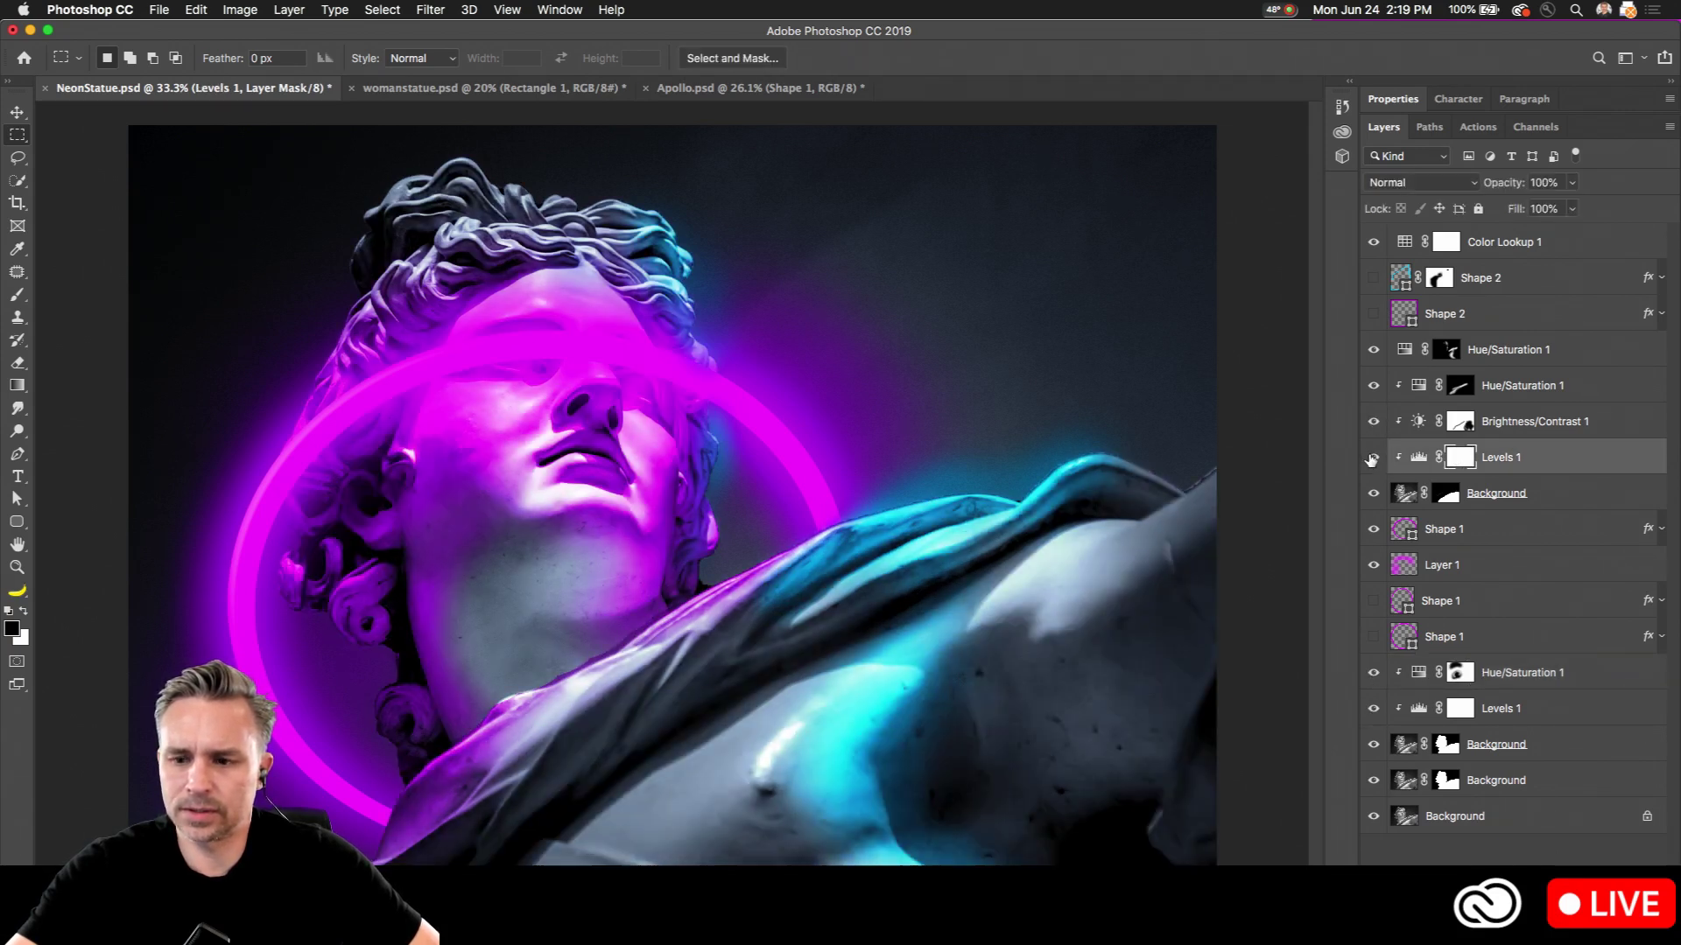
left_click(1370, 385)
left_click(1370, 386)
left_click(1405, 386)
left_click(1374, 350)
left_click(1374, 351)
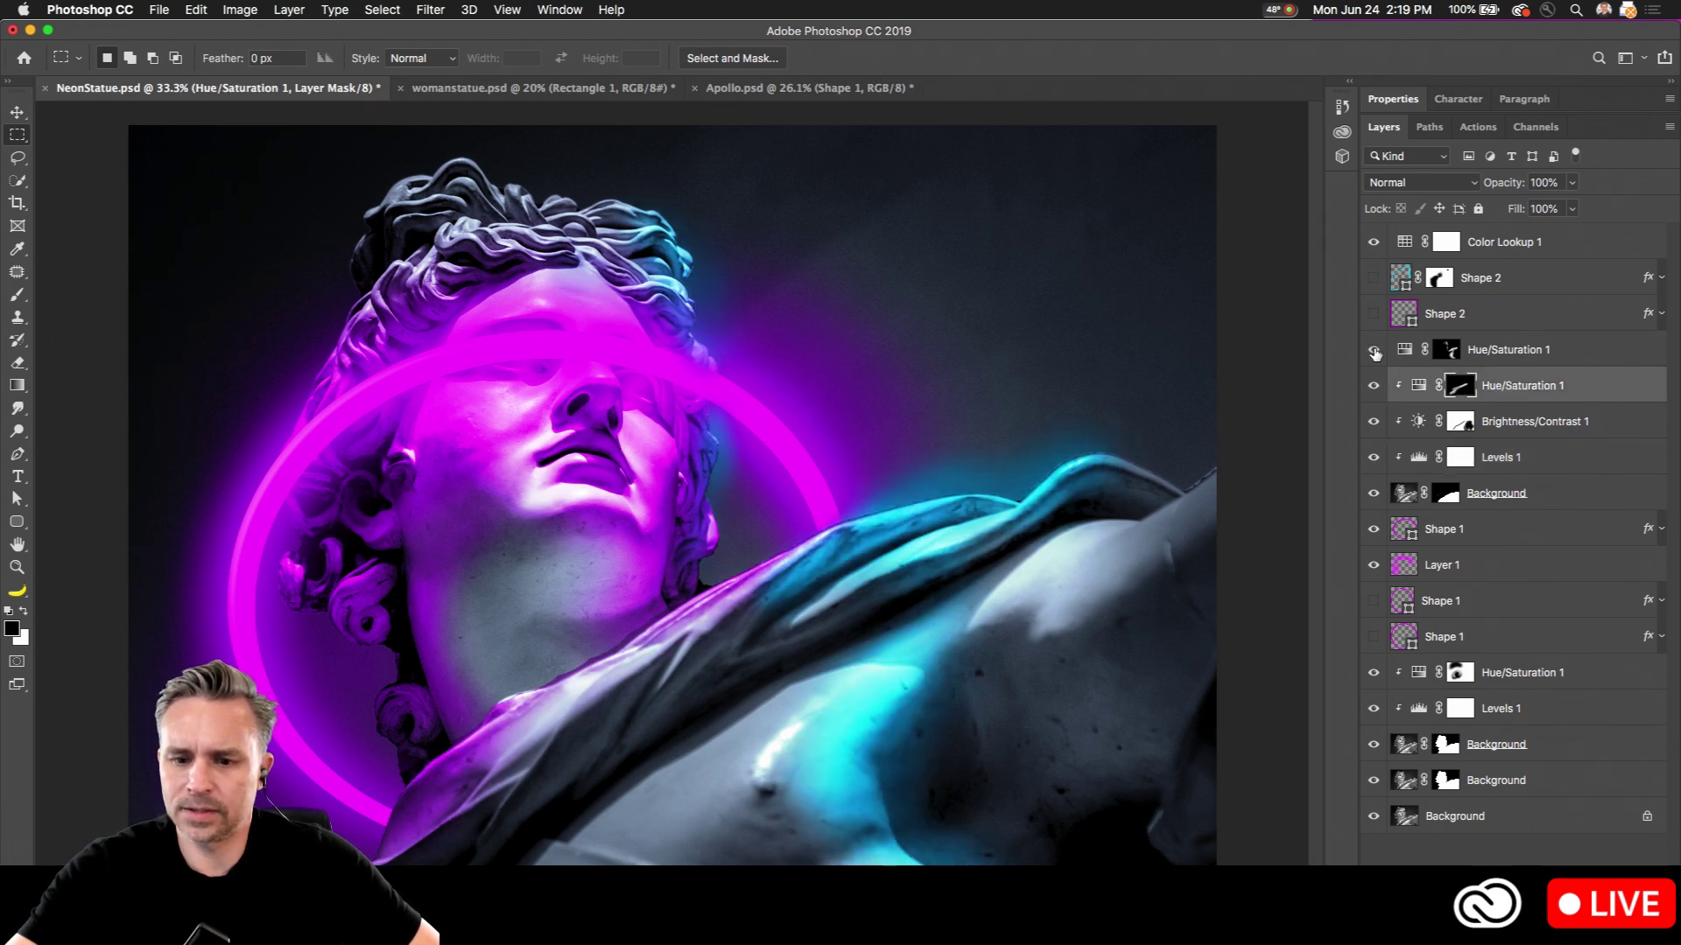
left_click(1374, 350)
left_click(1375, 350)
left_click(1485, 355)
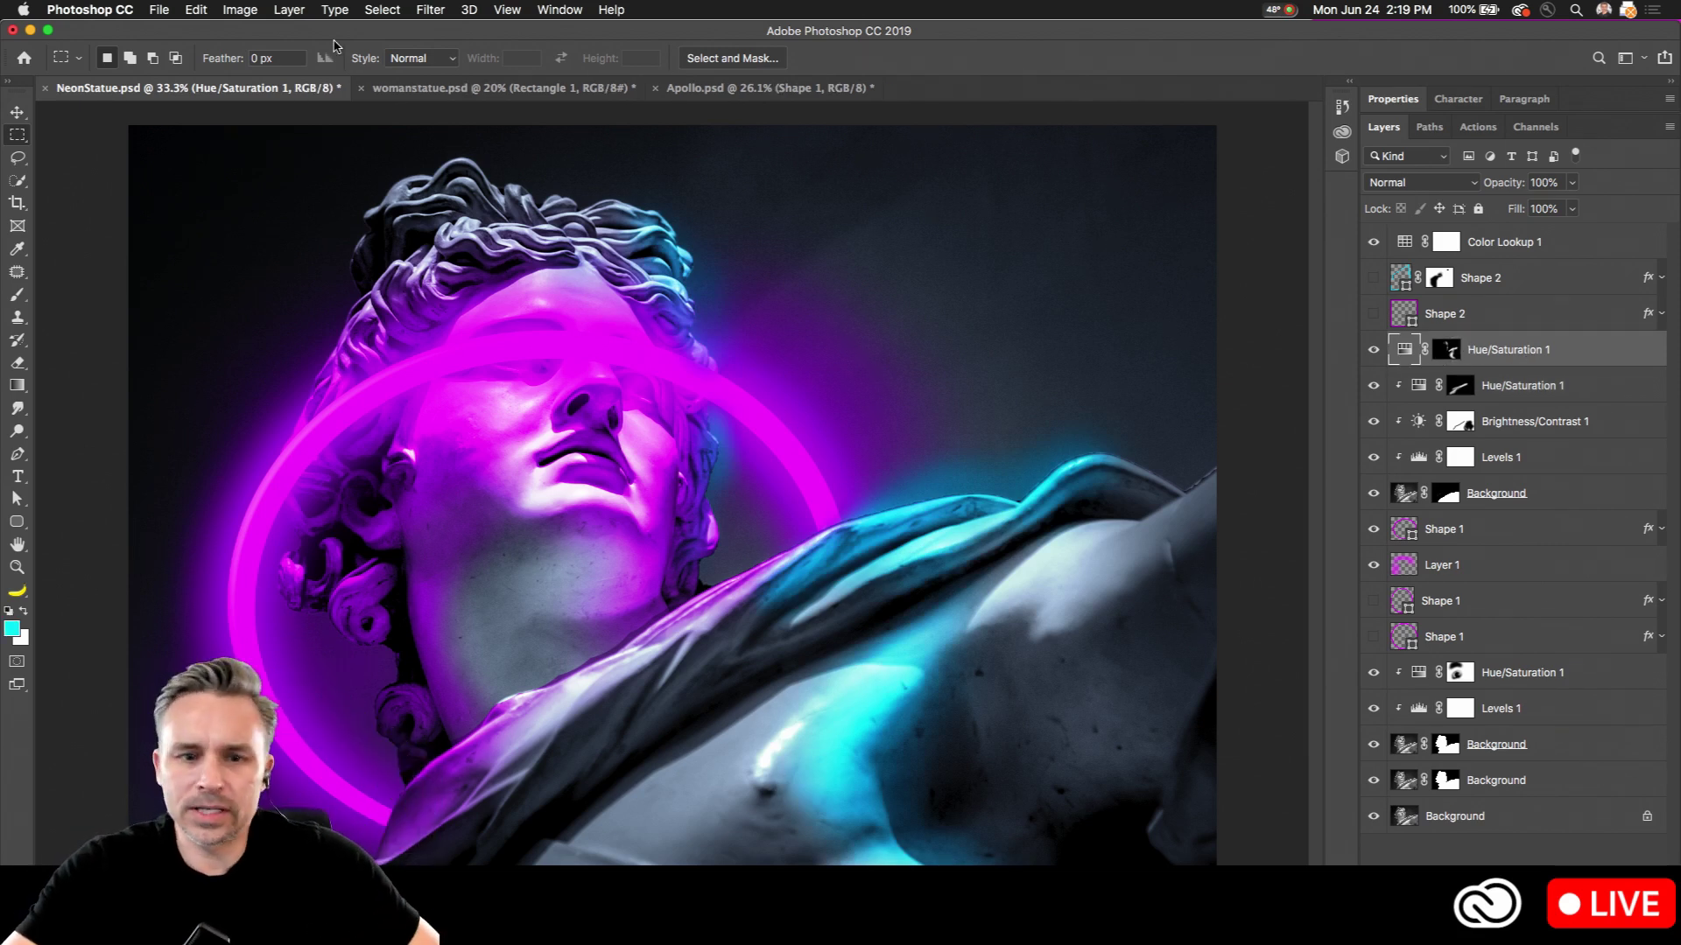
Step: View womanstatue.psd again, return to Apollo.psd, and select Layer 2 among the layers clipped to the statue copy
left_click(712, 91)
left_click(547, 91)
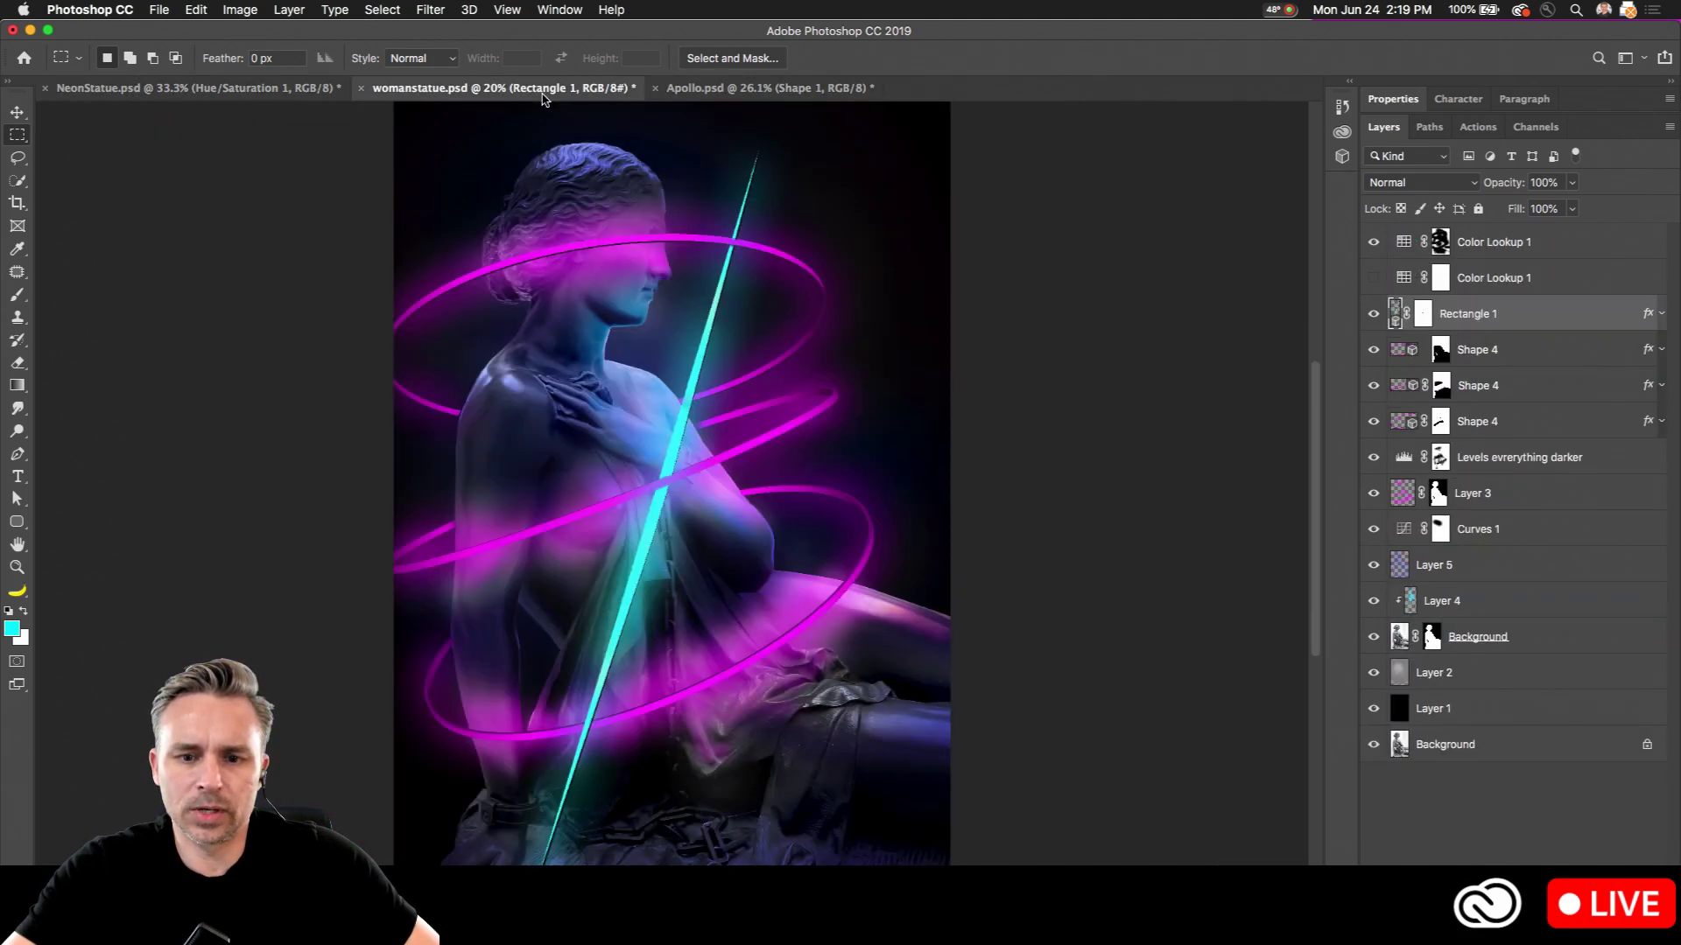
left_click(690, 91)
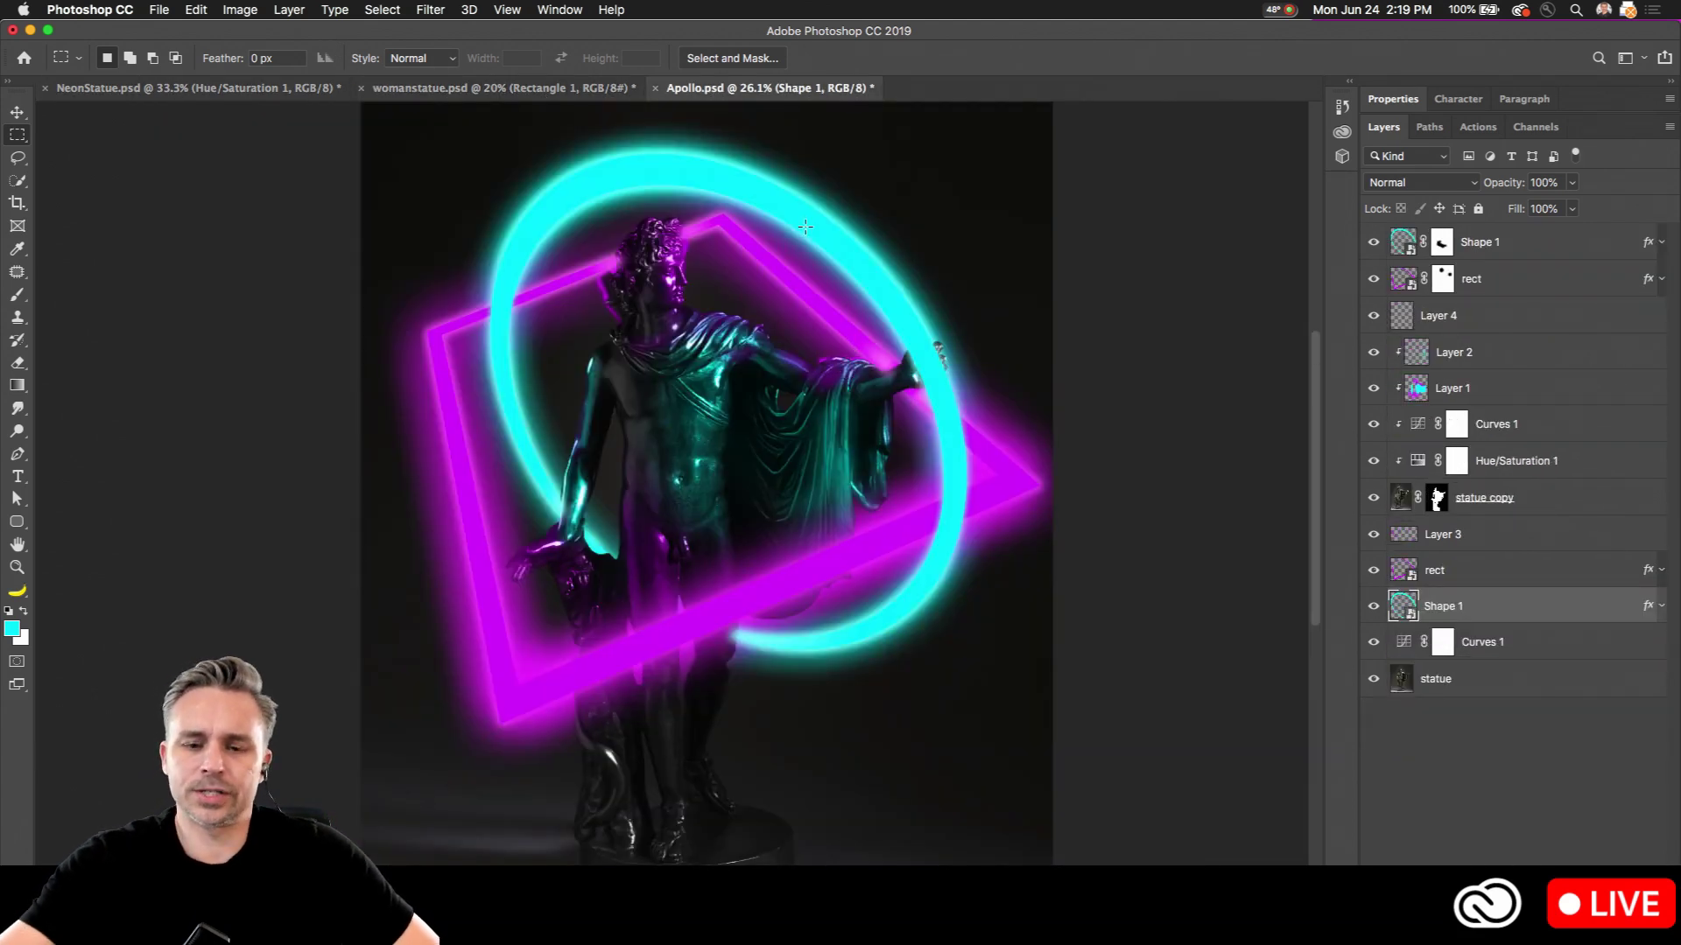
scroll(805, 226, "up", 4)
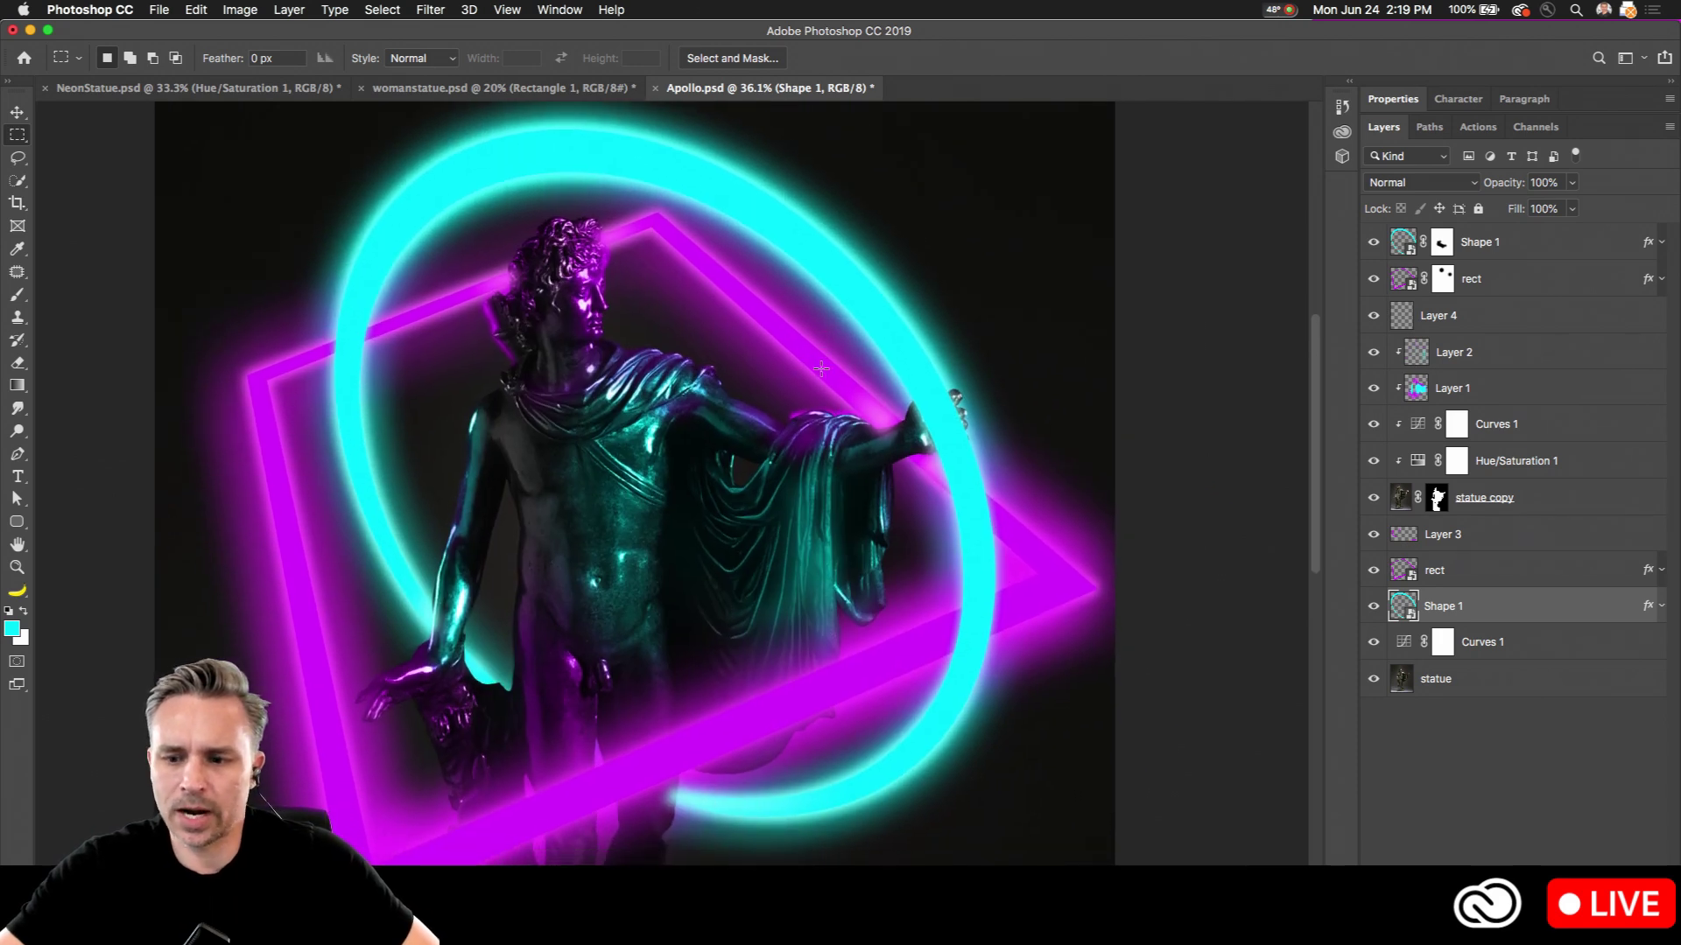
left_click(1480, 497)
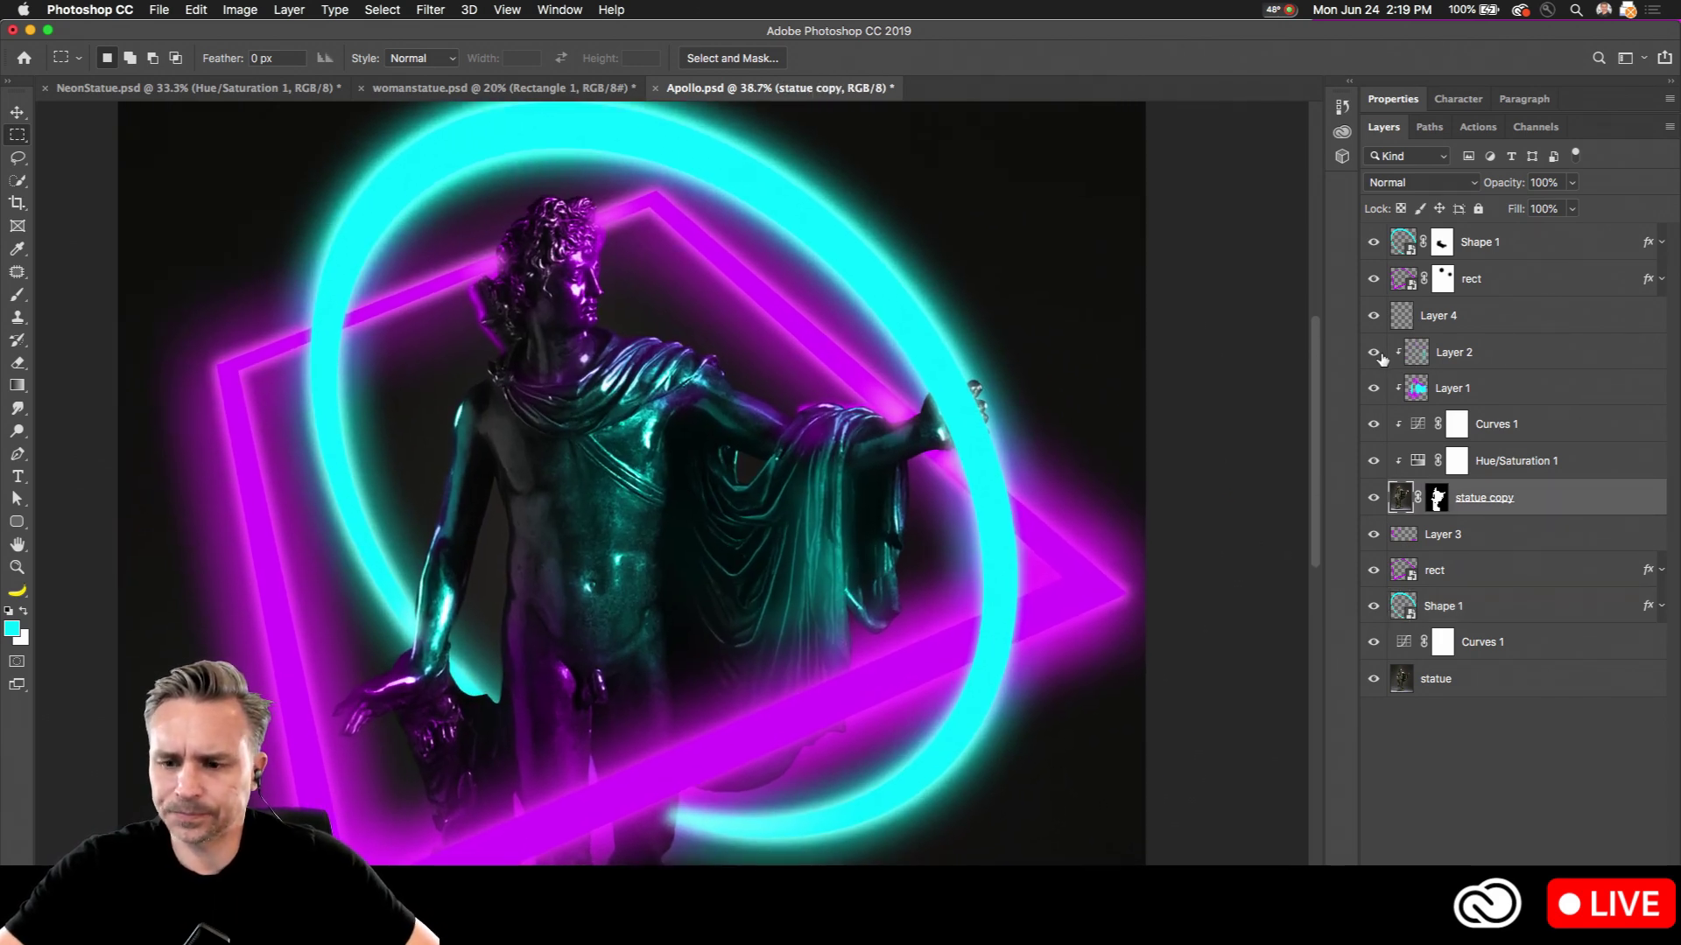
left_click(1448, 354)
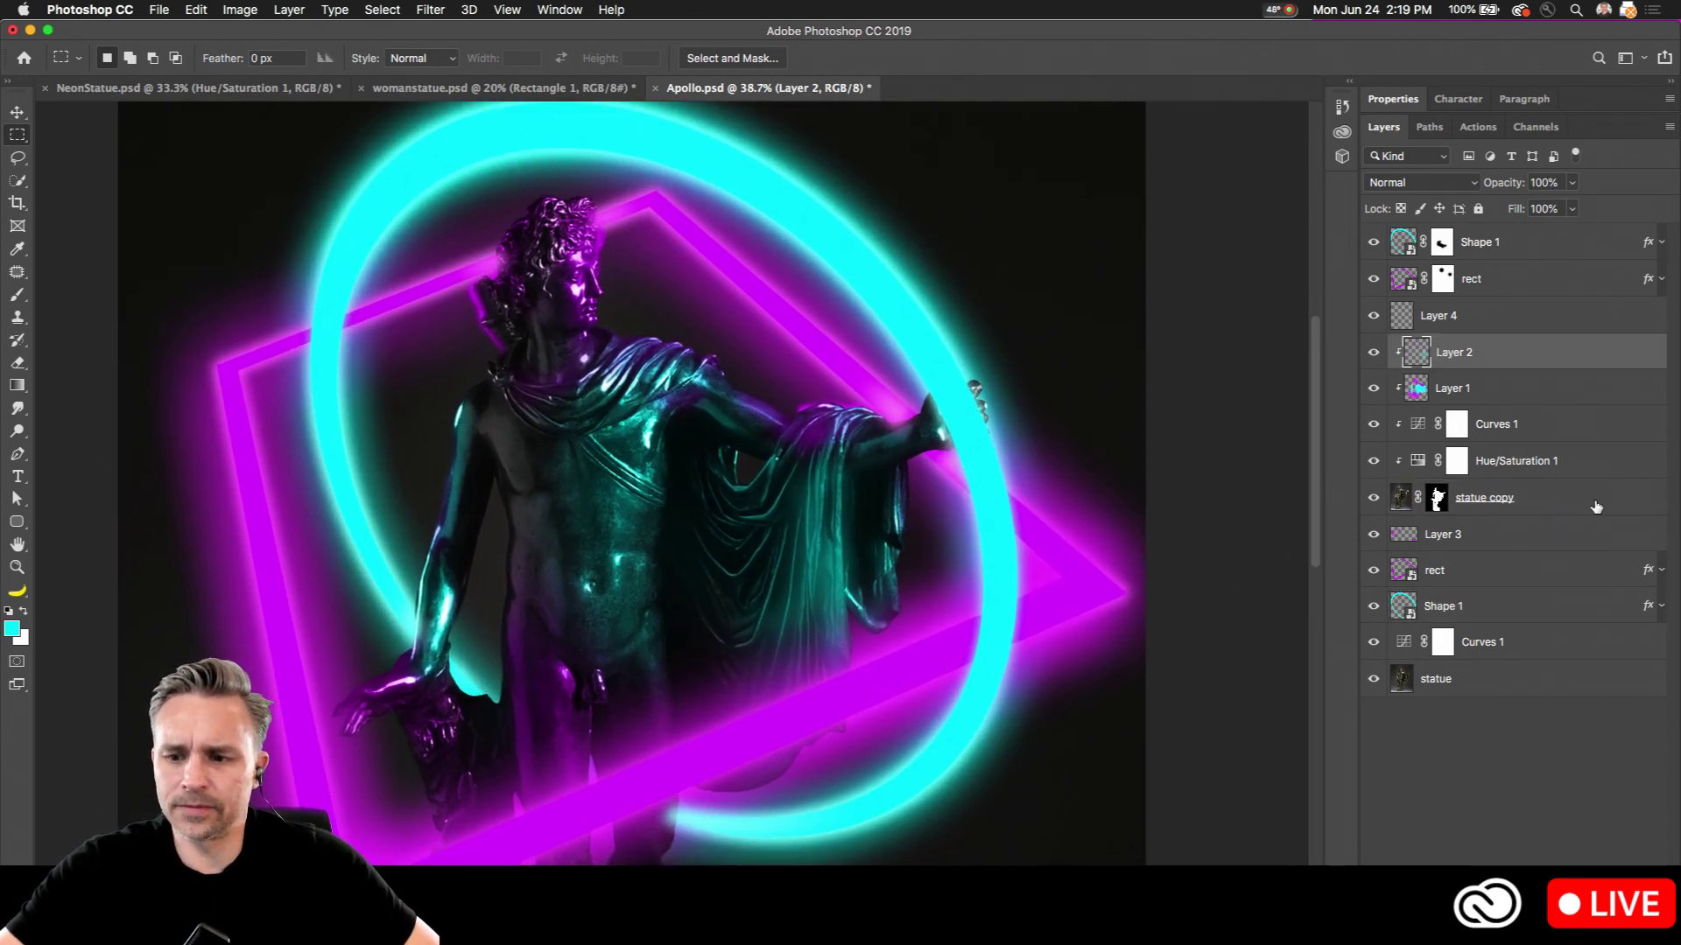
Step: Duplicate the statue copy layer and re-clip Hue/Saturation 1, Curves 1 and Layer 1 to the upper copy
left_click(1589, 503)
key("super+j")
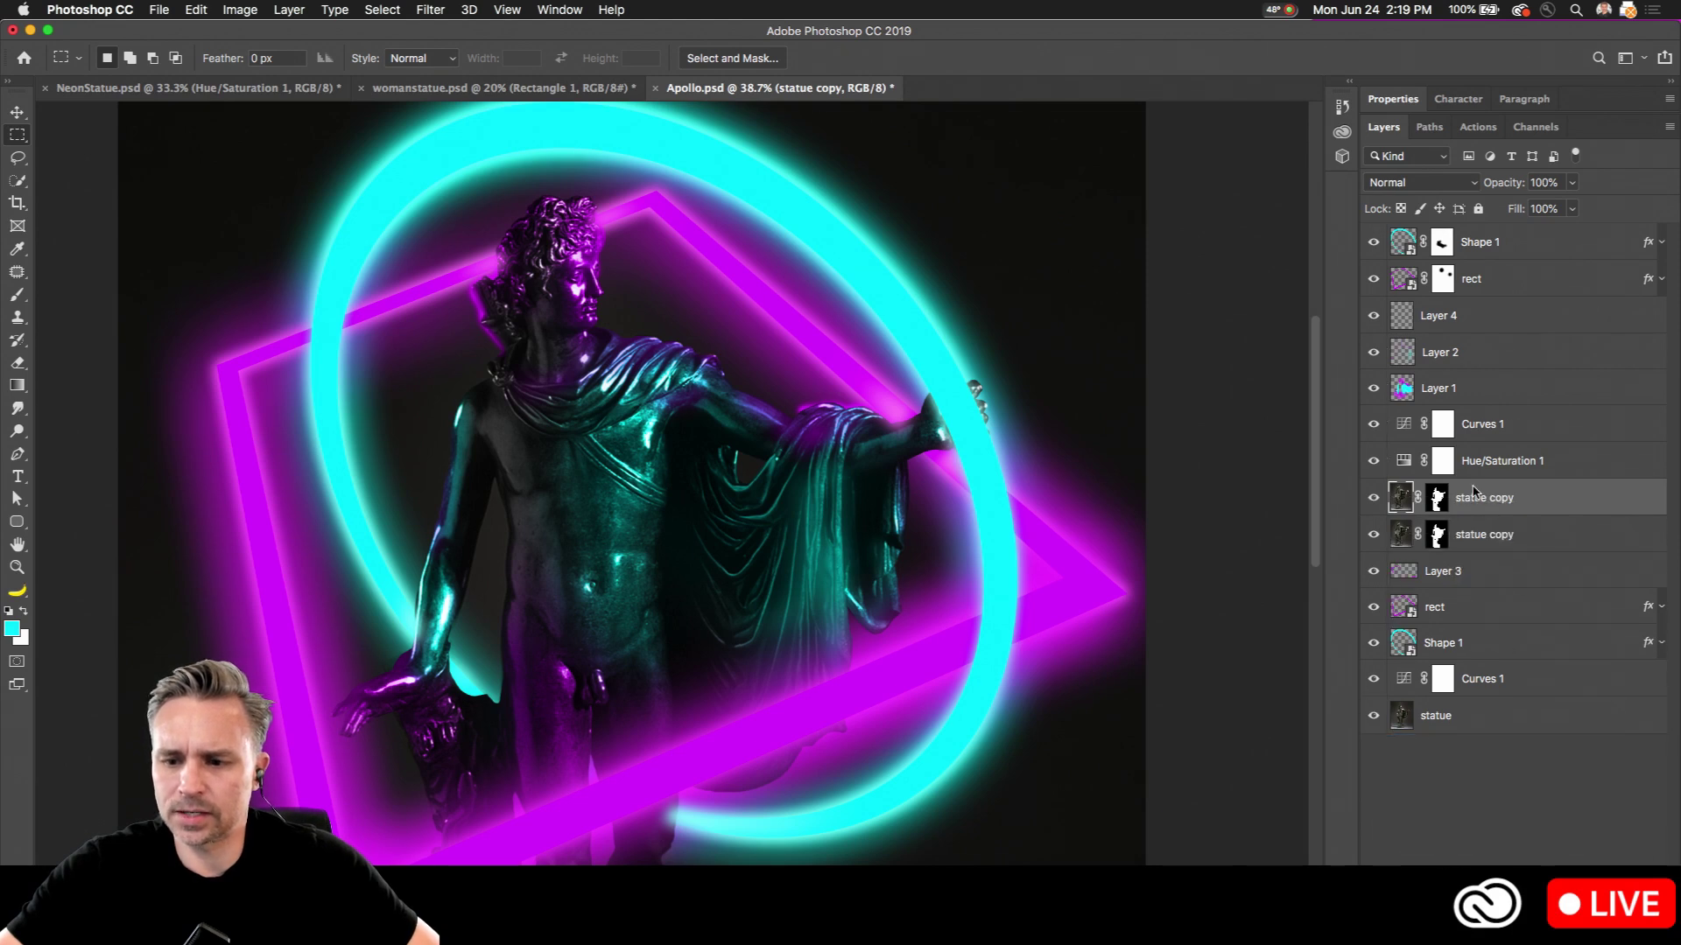
left_click(1494, 479, "alt")
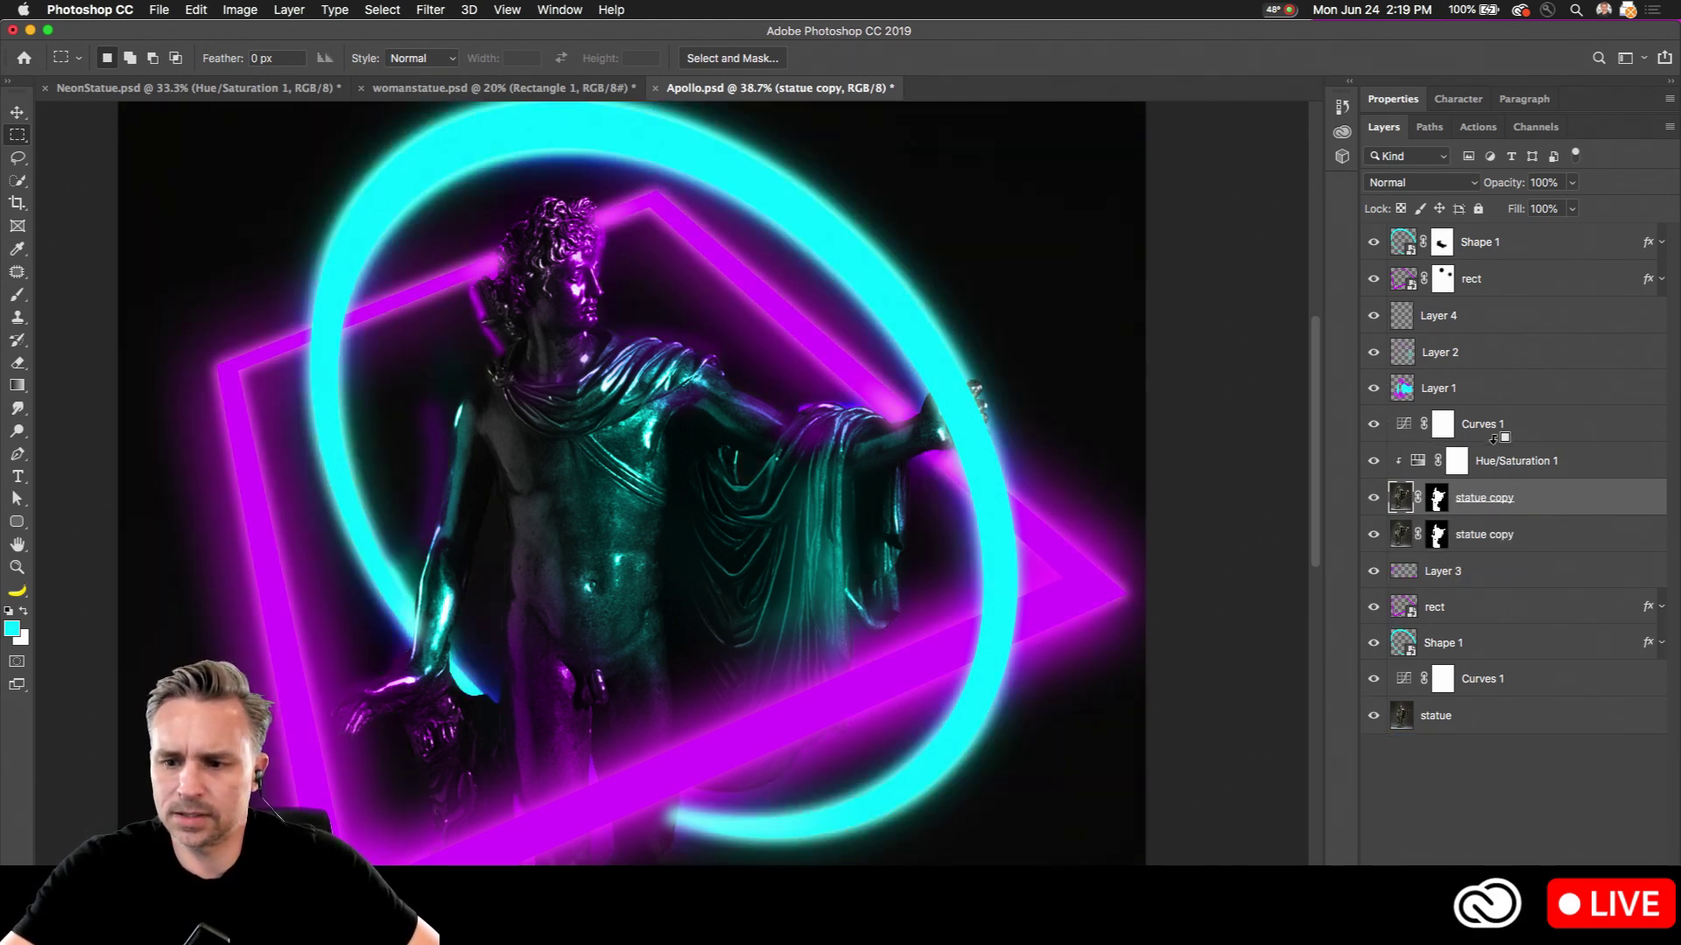
left_click(1499, 433, "alt")
left_click(1493, 404, "alt")
left_click(1477, 367)
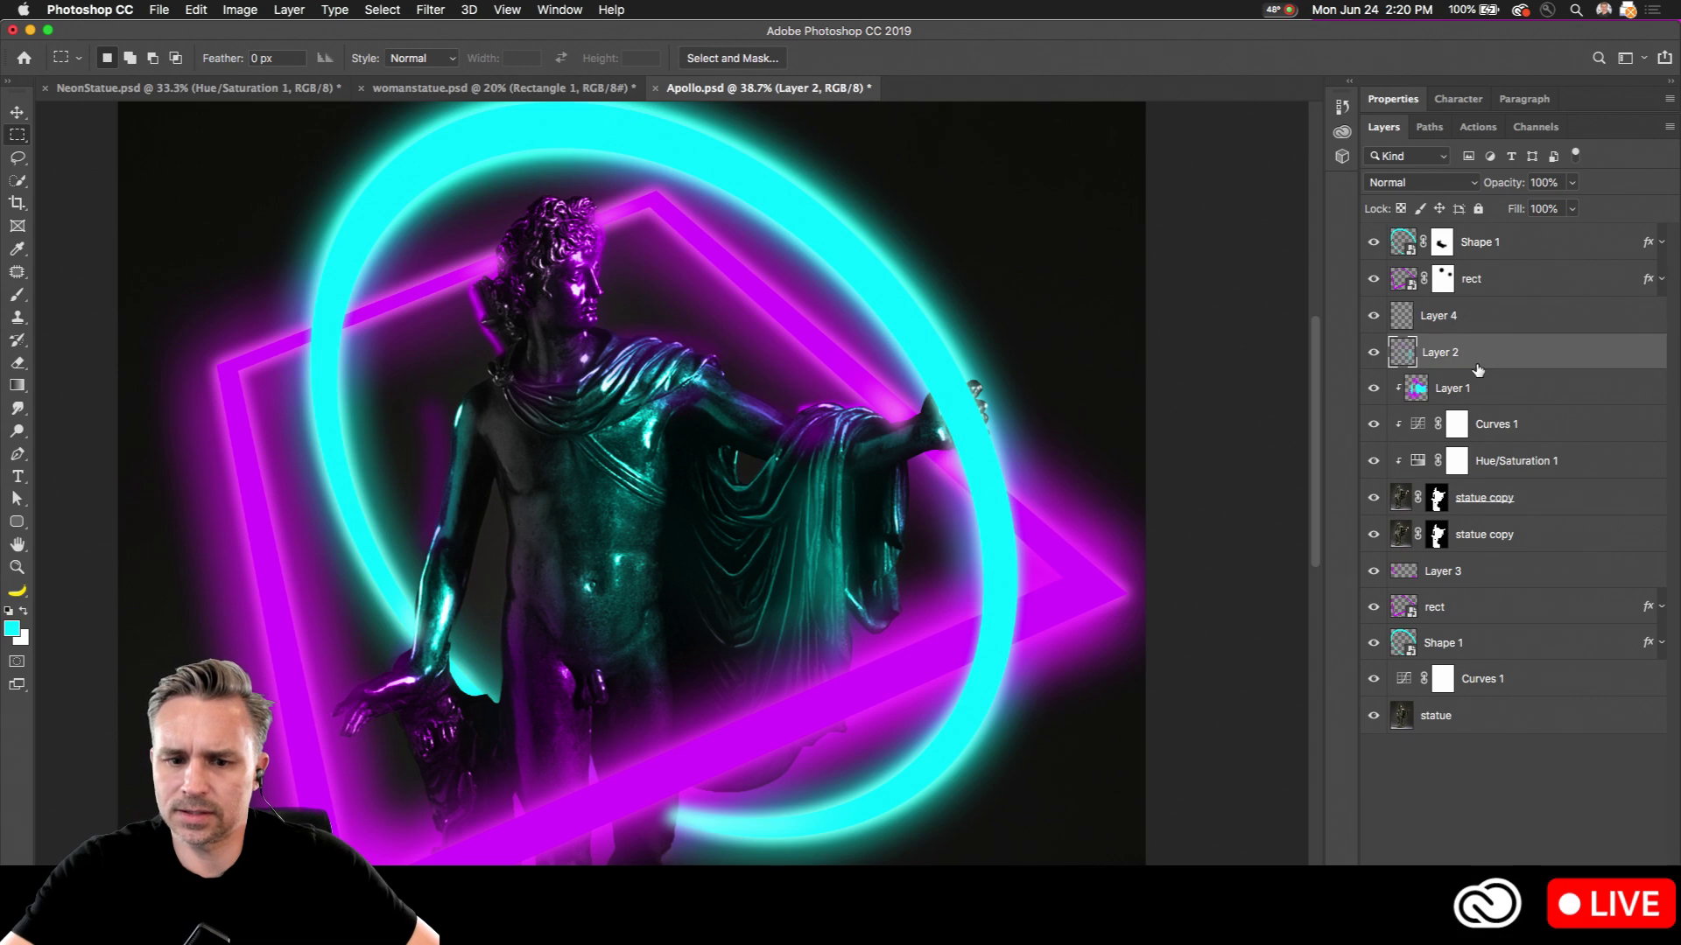
Step: Move the unclipped statue copy to the top of the layer stack and add a colorized Hue/Saturation adjustment clipped to it
left_click(1523, 535)
left_click_drag(1523, 535, 1488, 233)
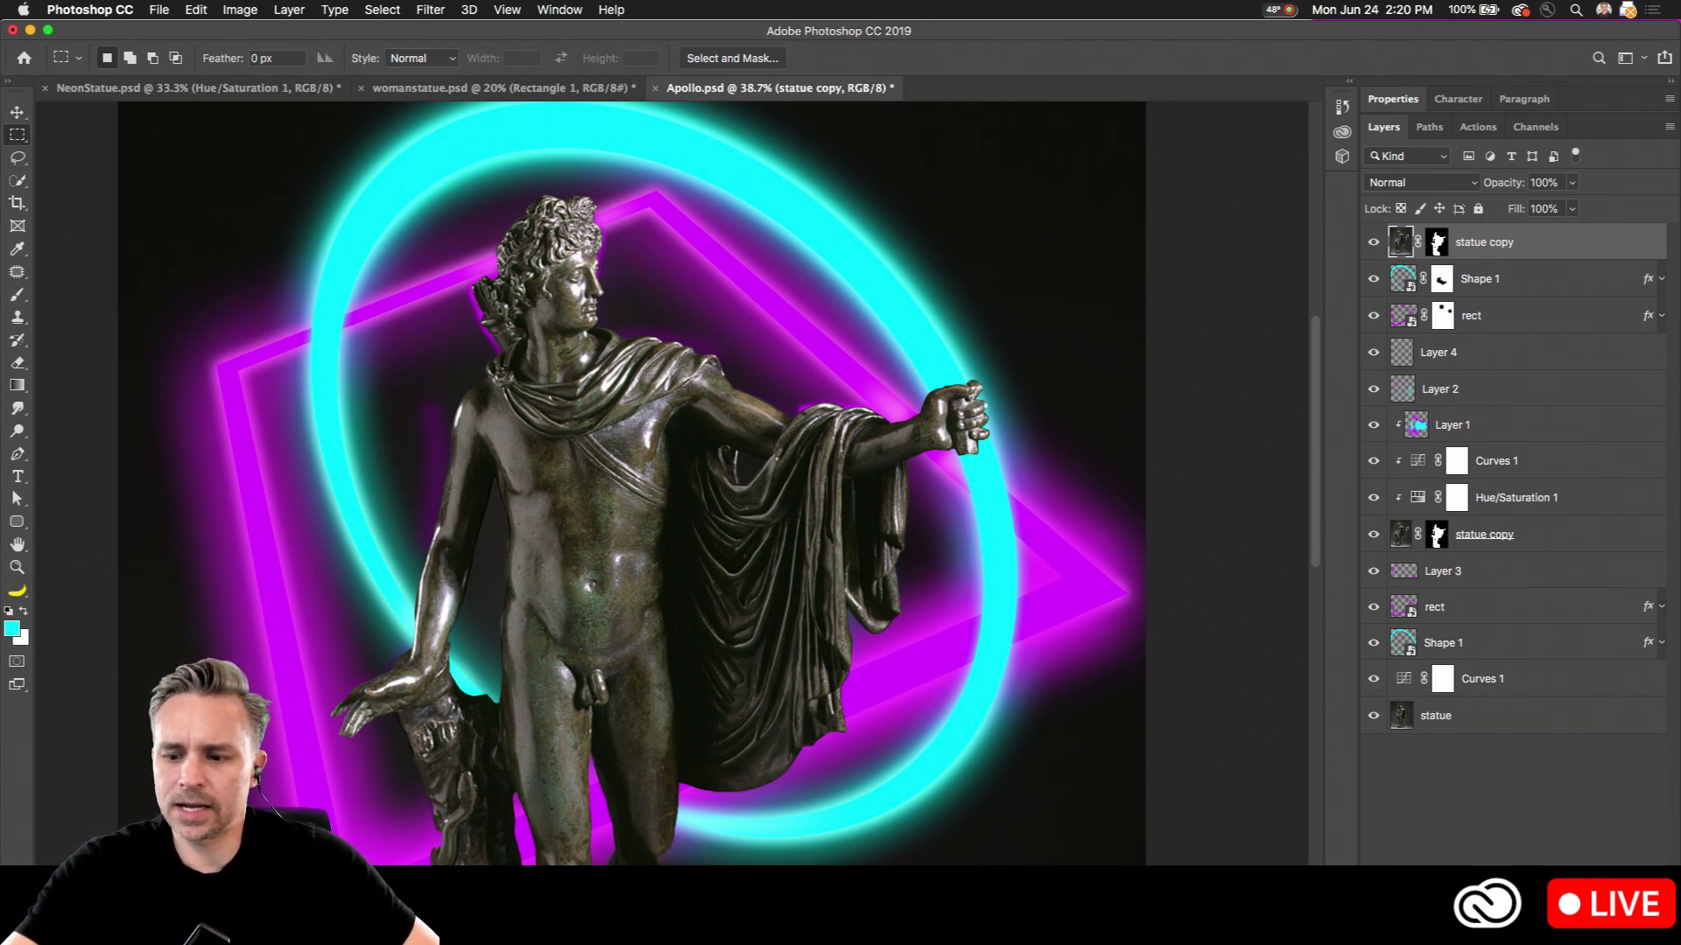
left_click(1586, 929)
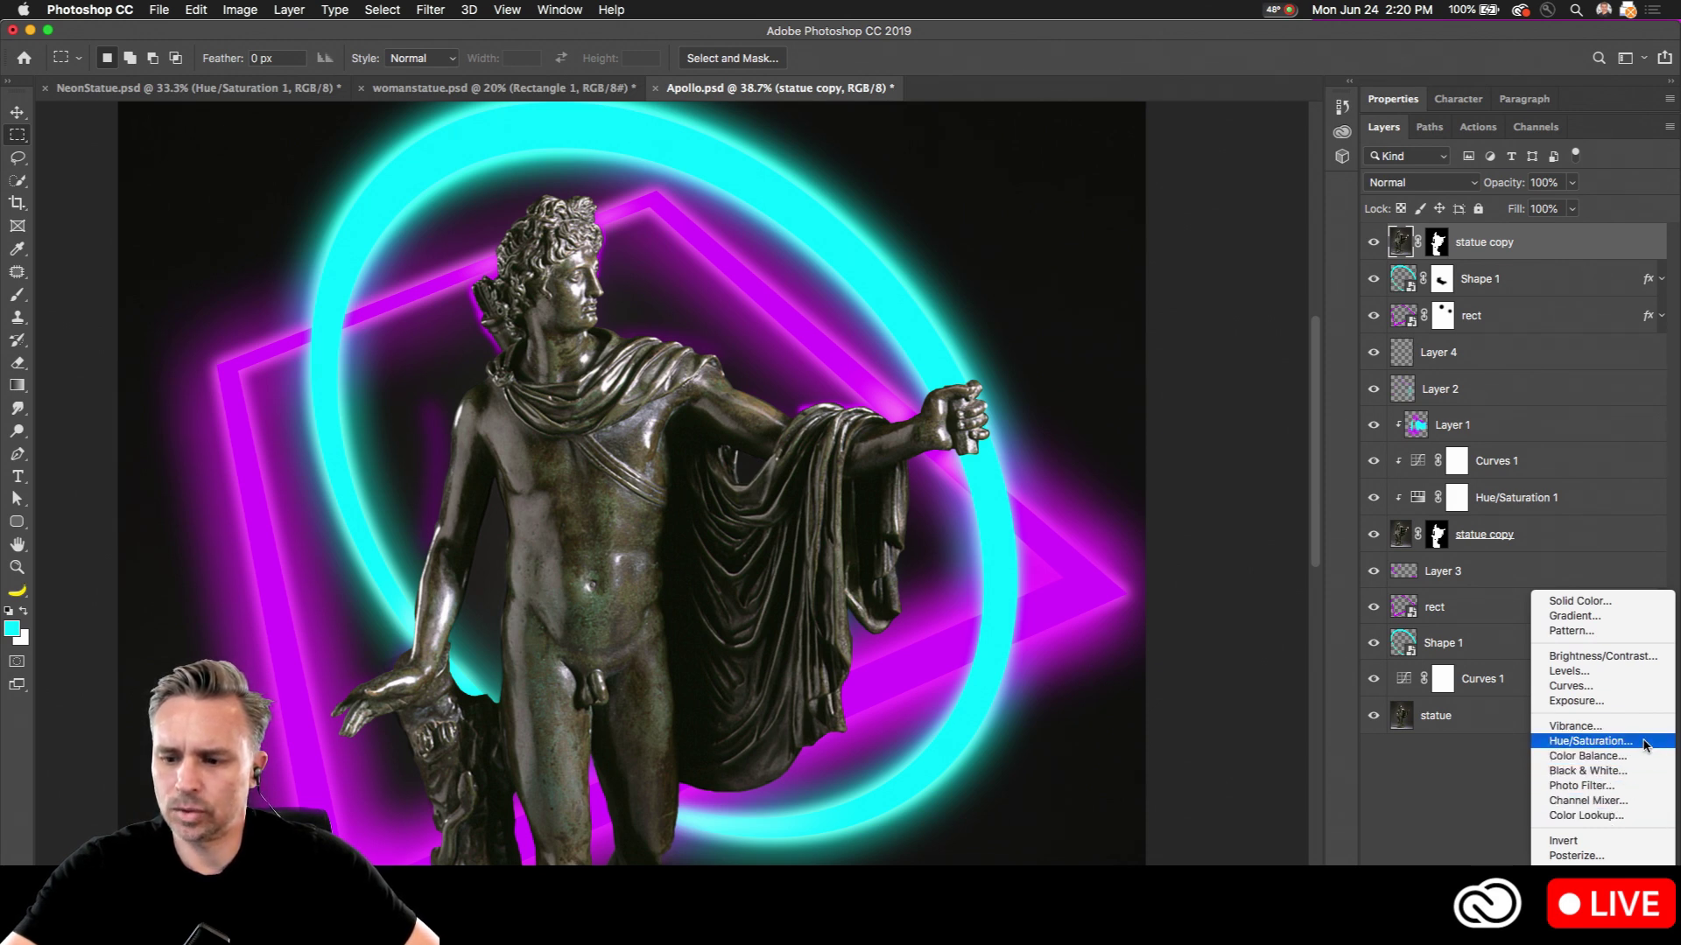
left_click(1593, 742)
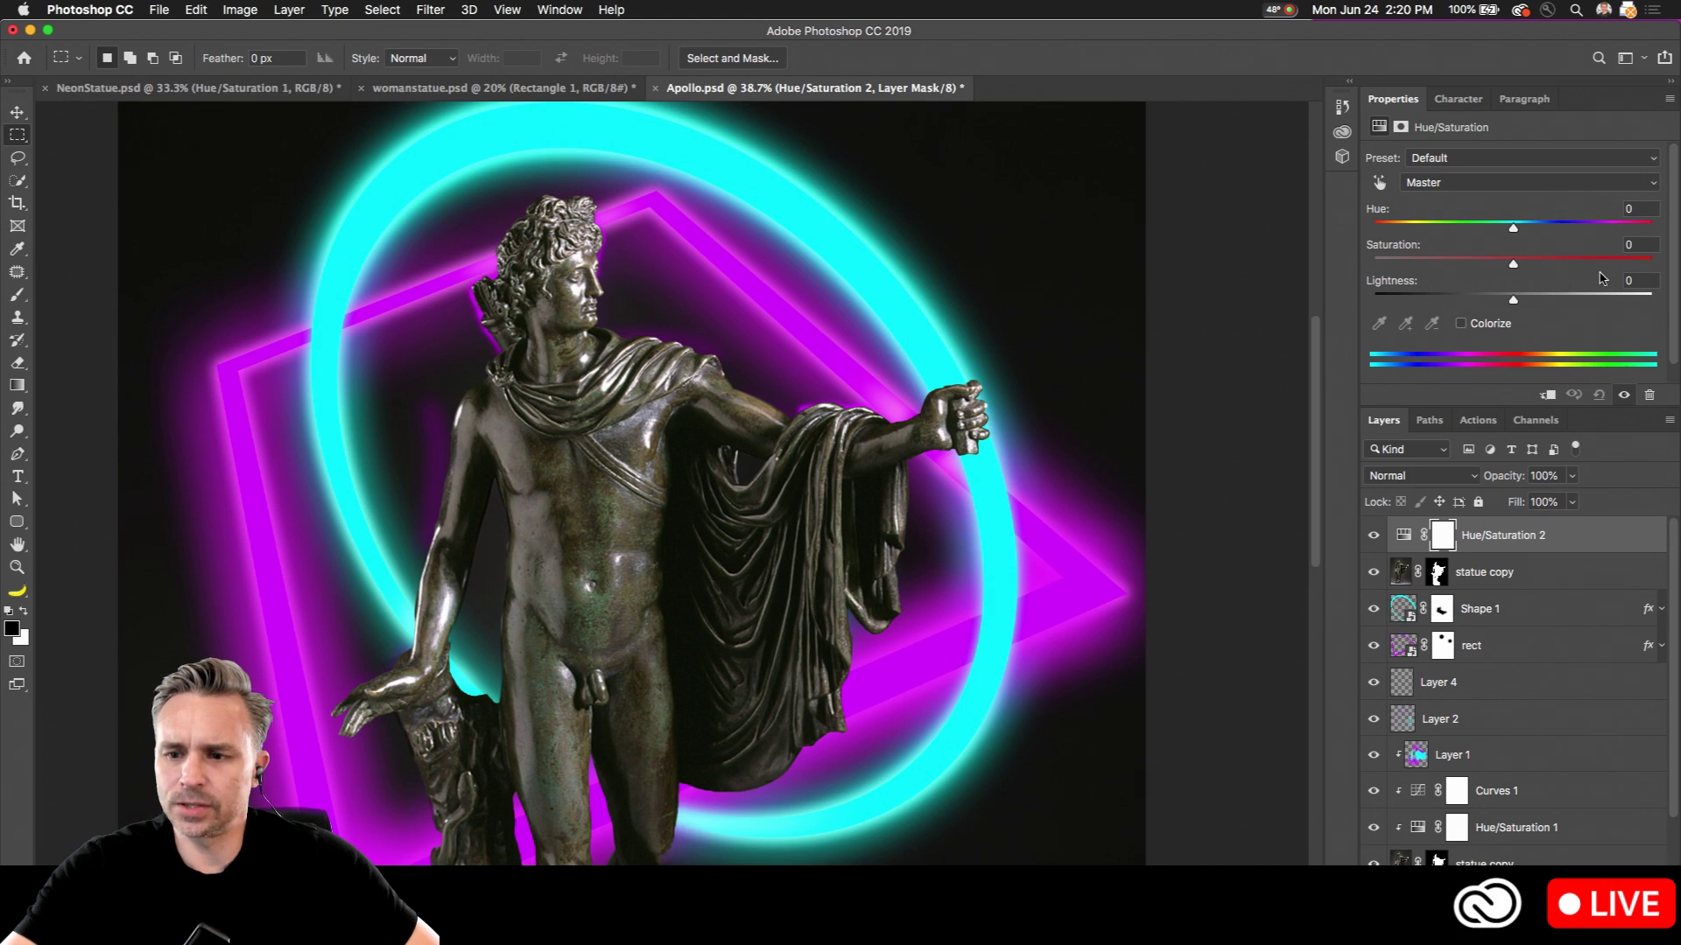
left_click(1461, 325)
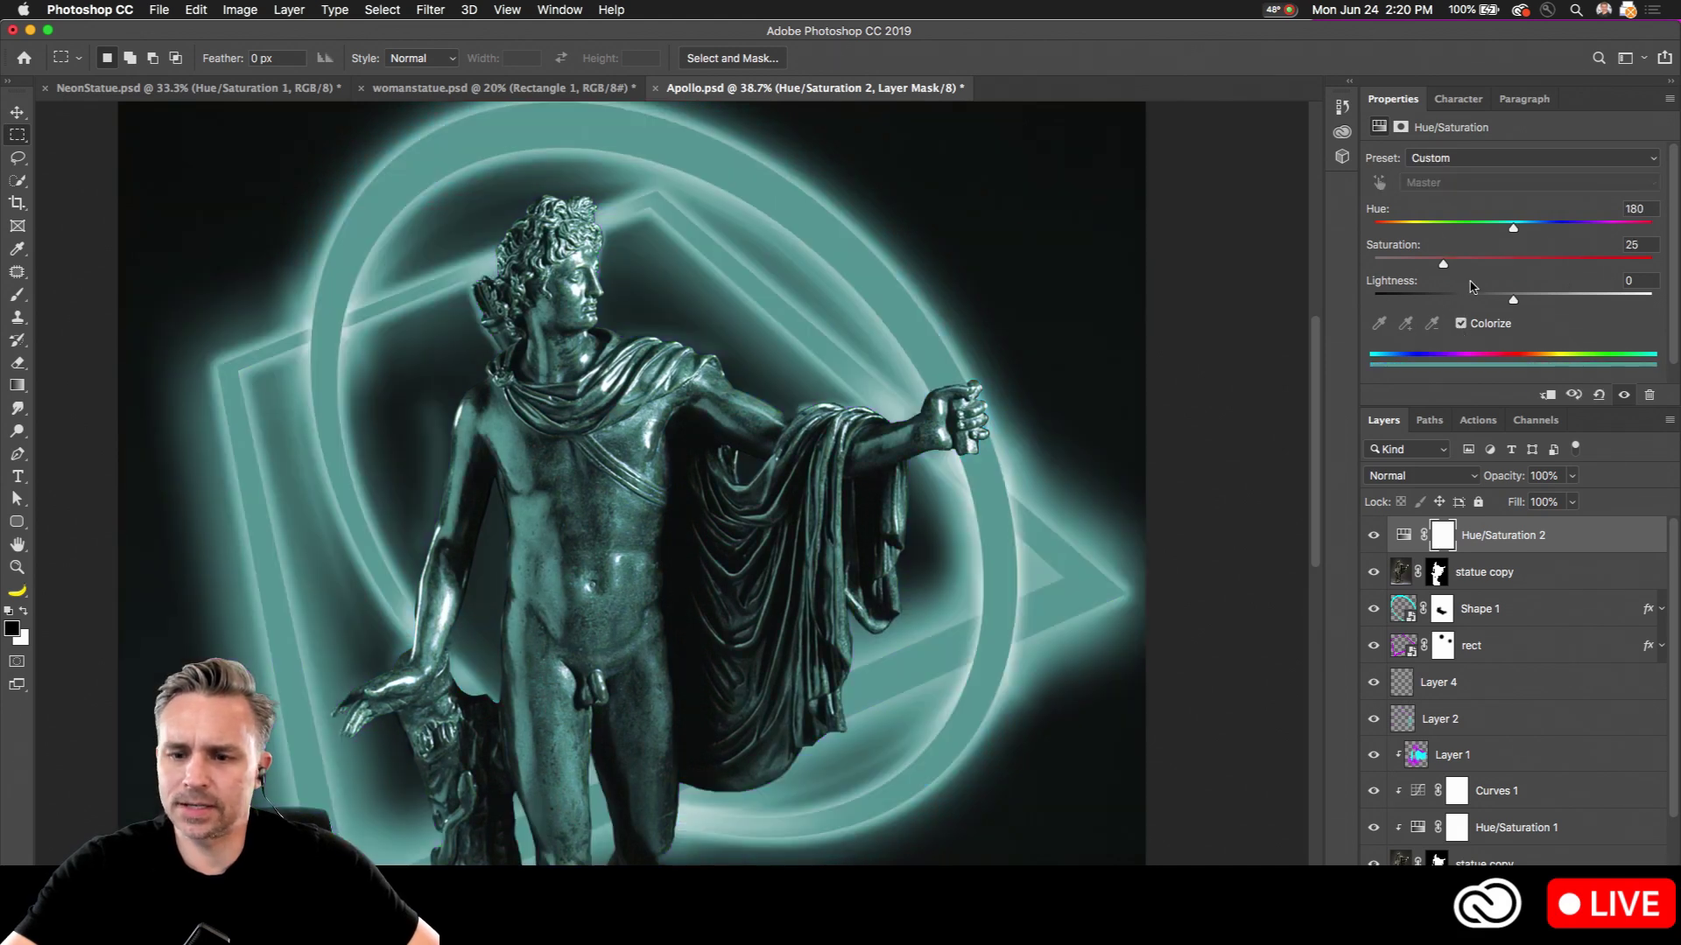
left_click_drag(1479, 569, 1488, 554)
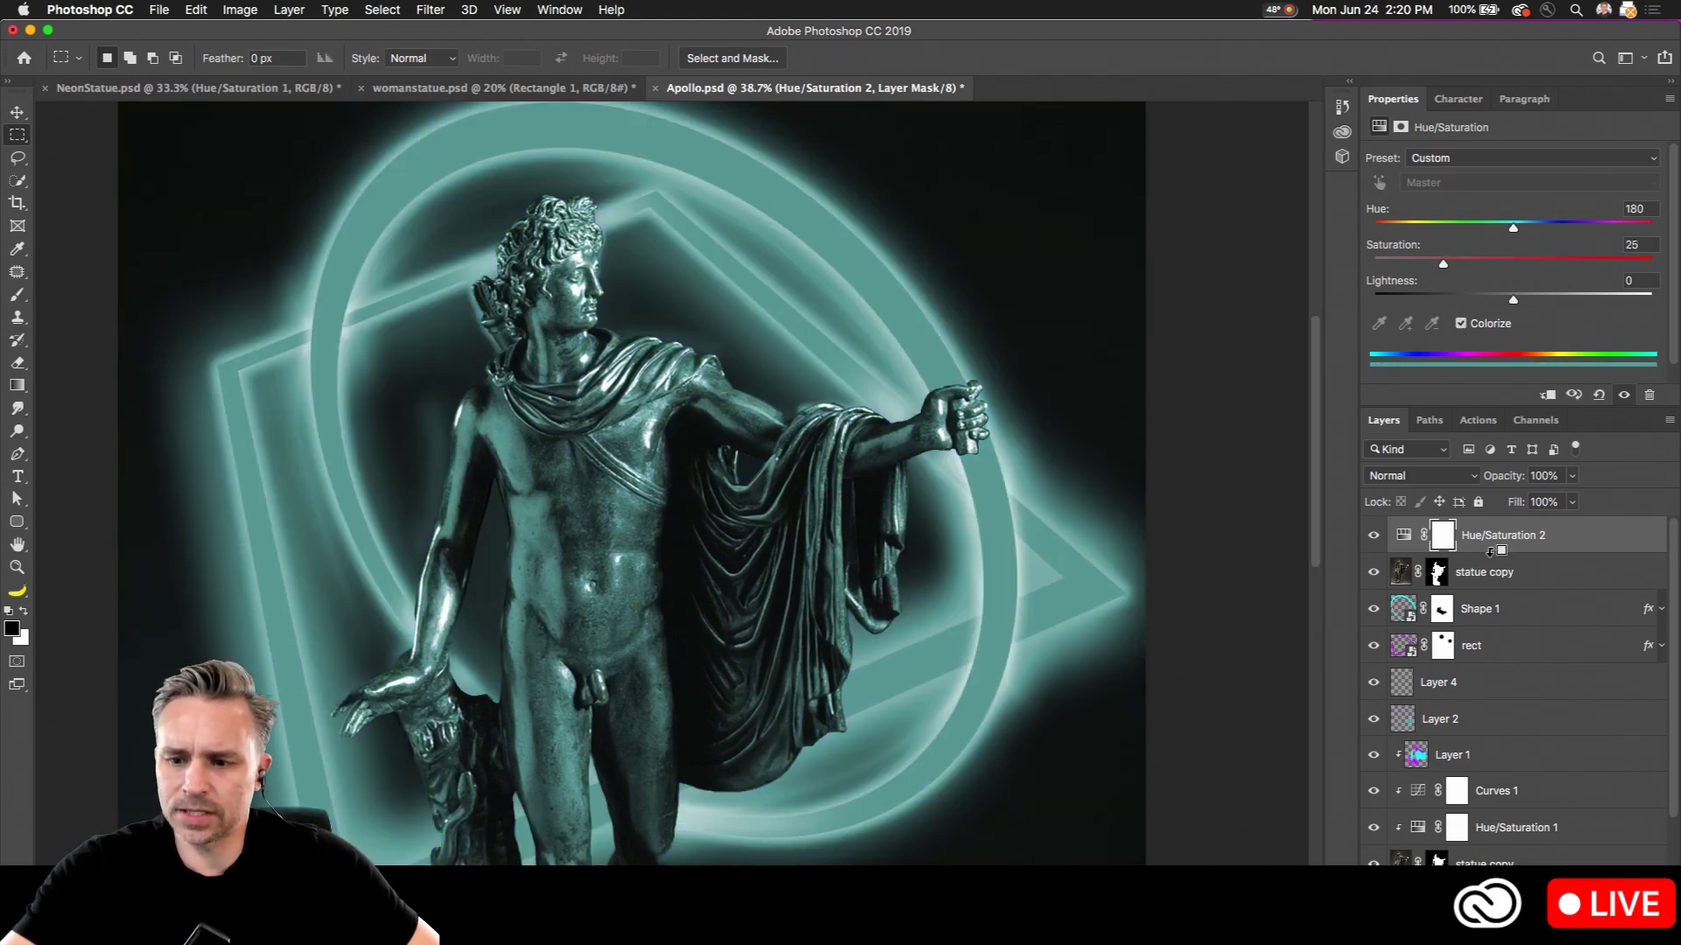
left_click(1488, 551, "alt")
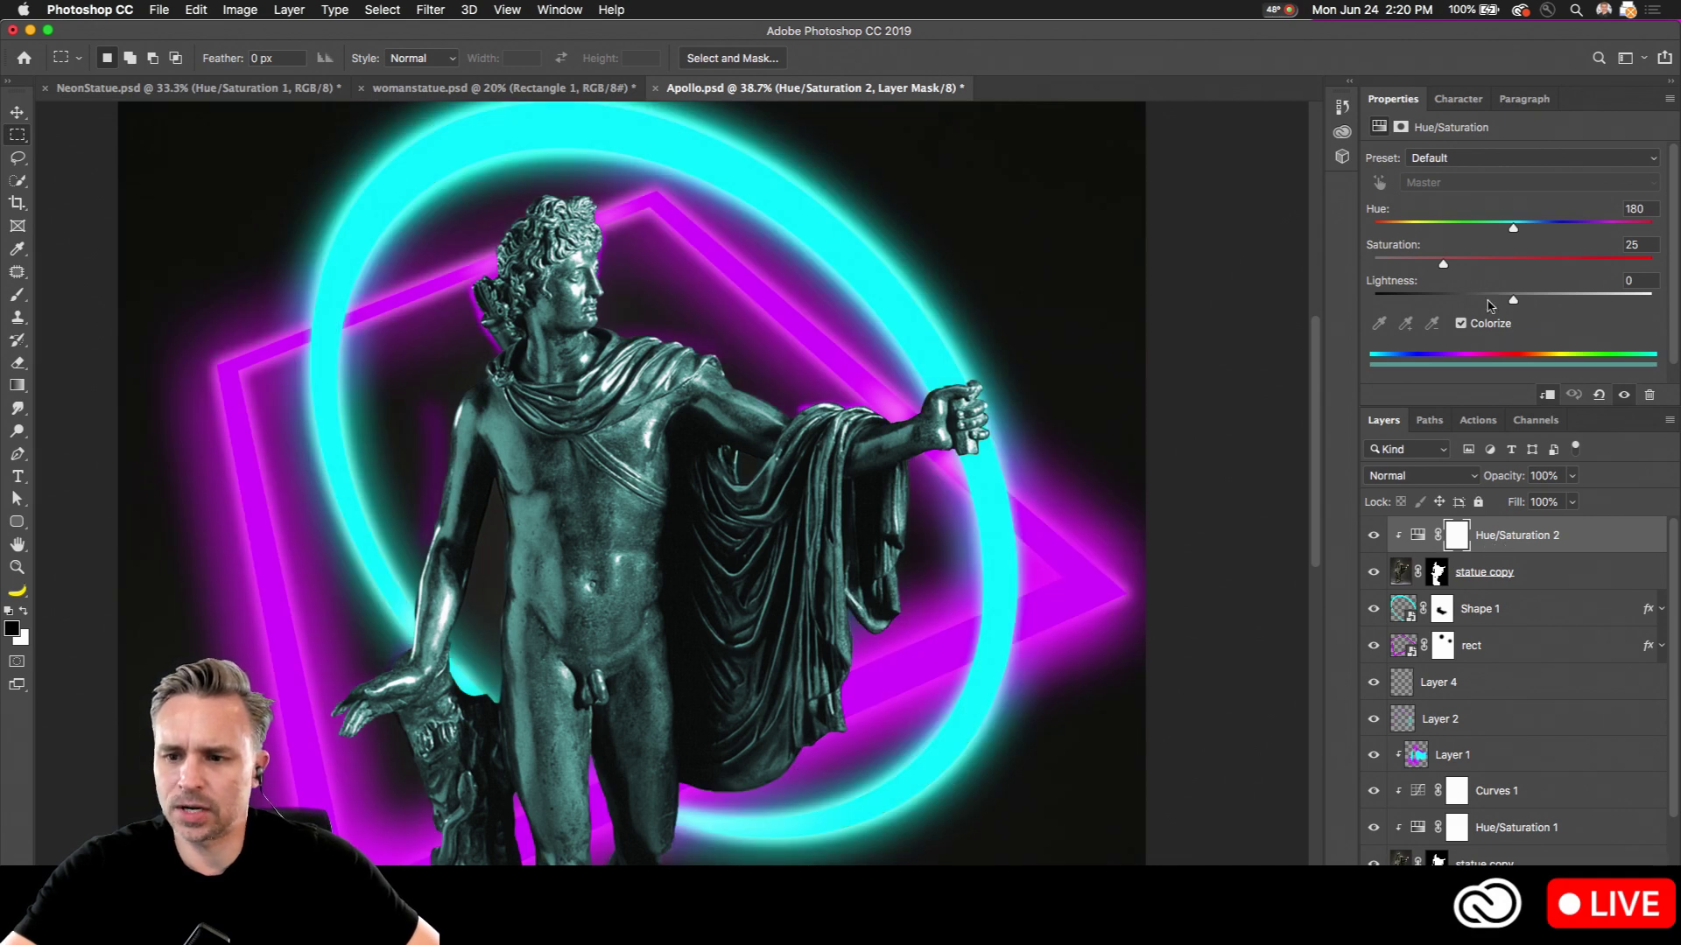
Step: Set the new Hue/Saturation adjustment's Saturation to 74 and Lightness to +8, and invert its mask to black
left_click(1586, 297)
left_click_drag(1443, 262, 1525, 302)
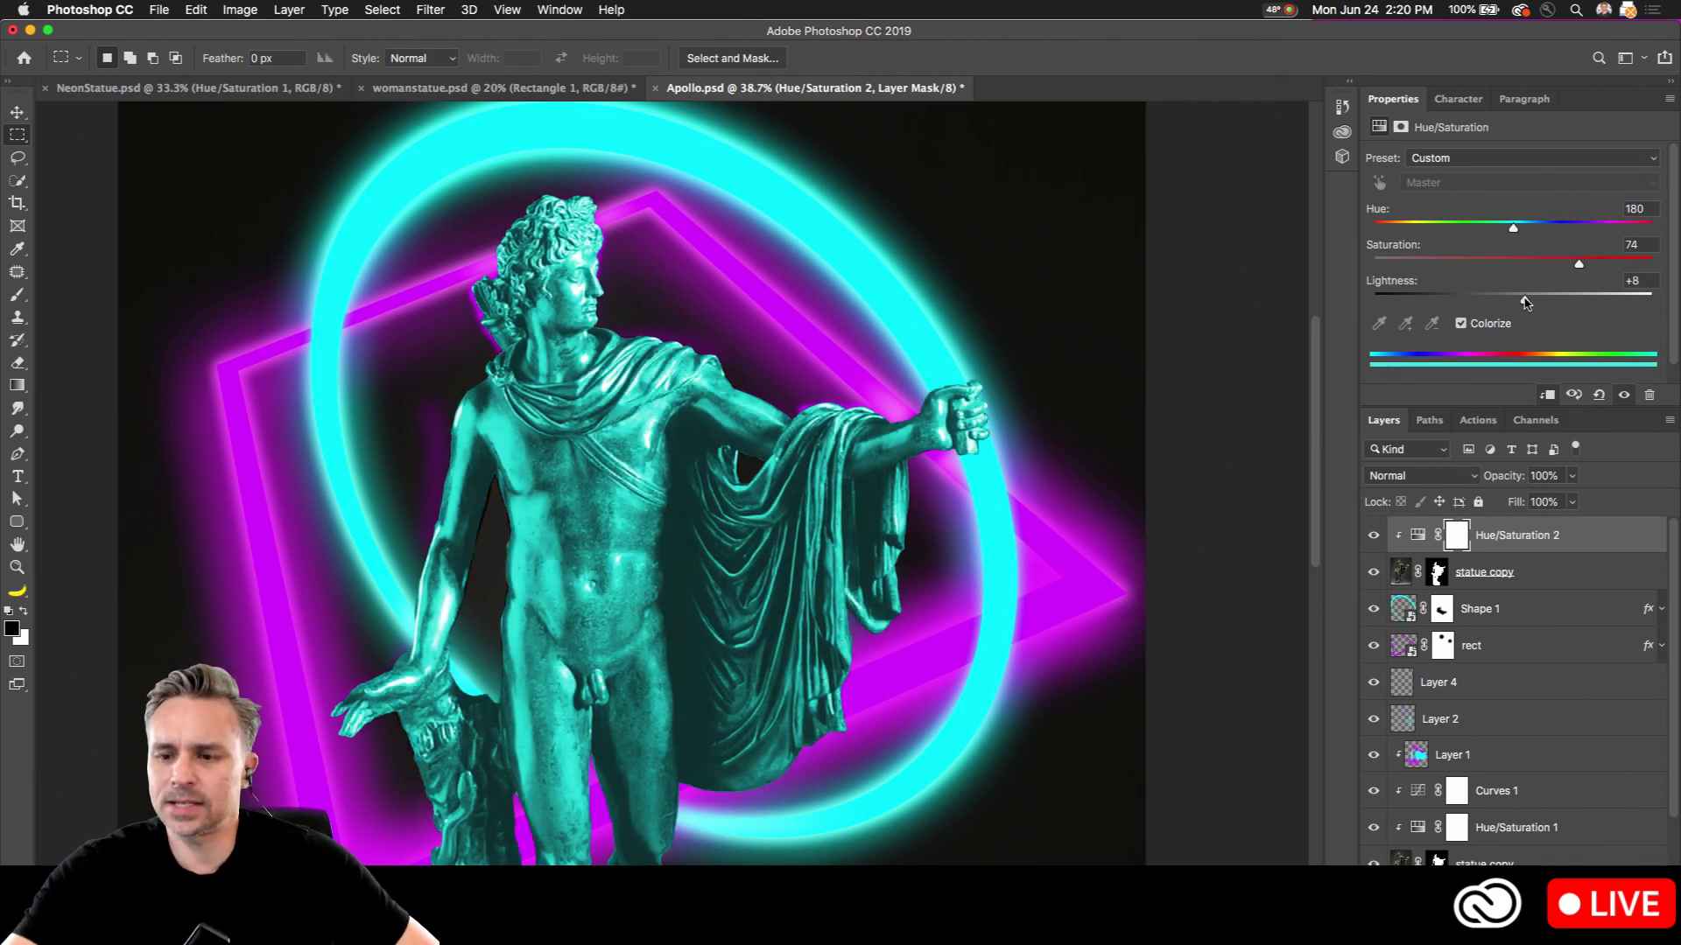
left_click(1454, 534)
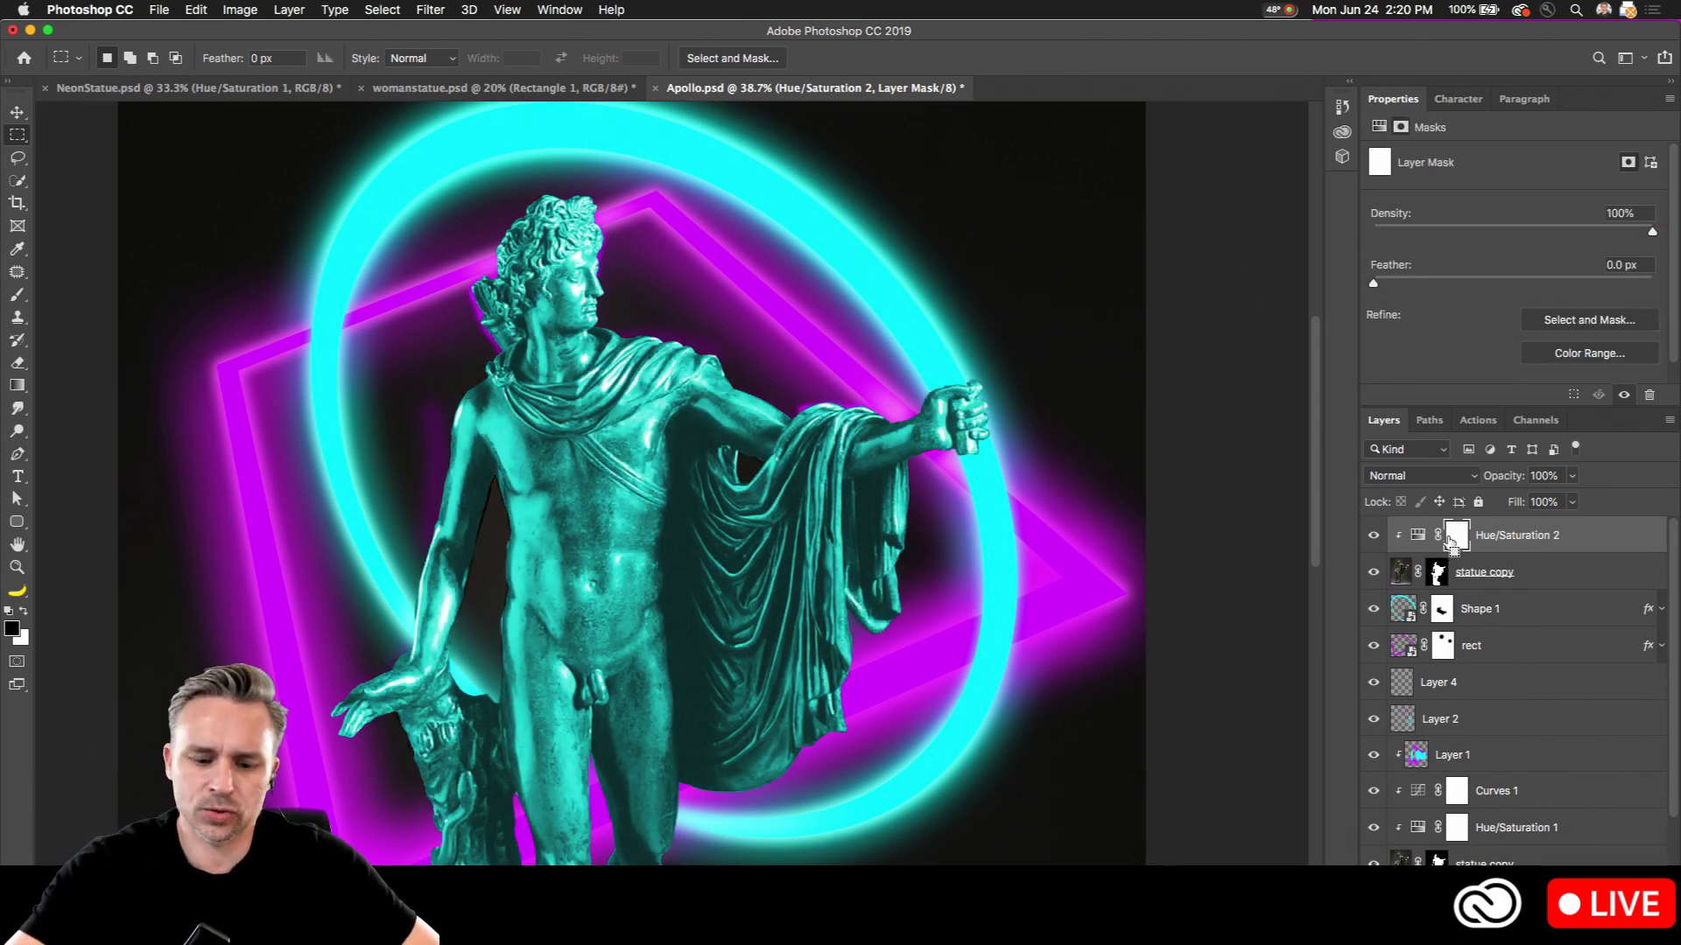
key("super+i")
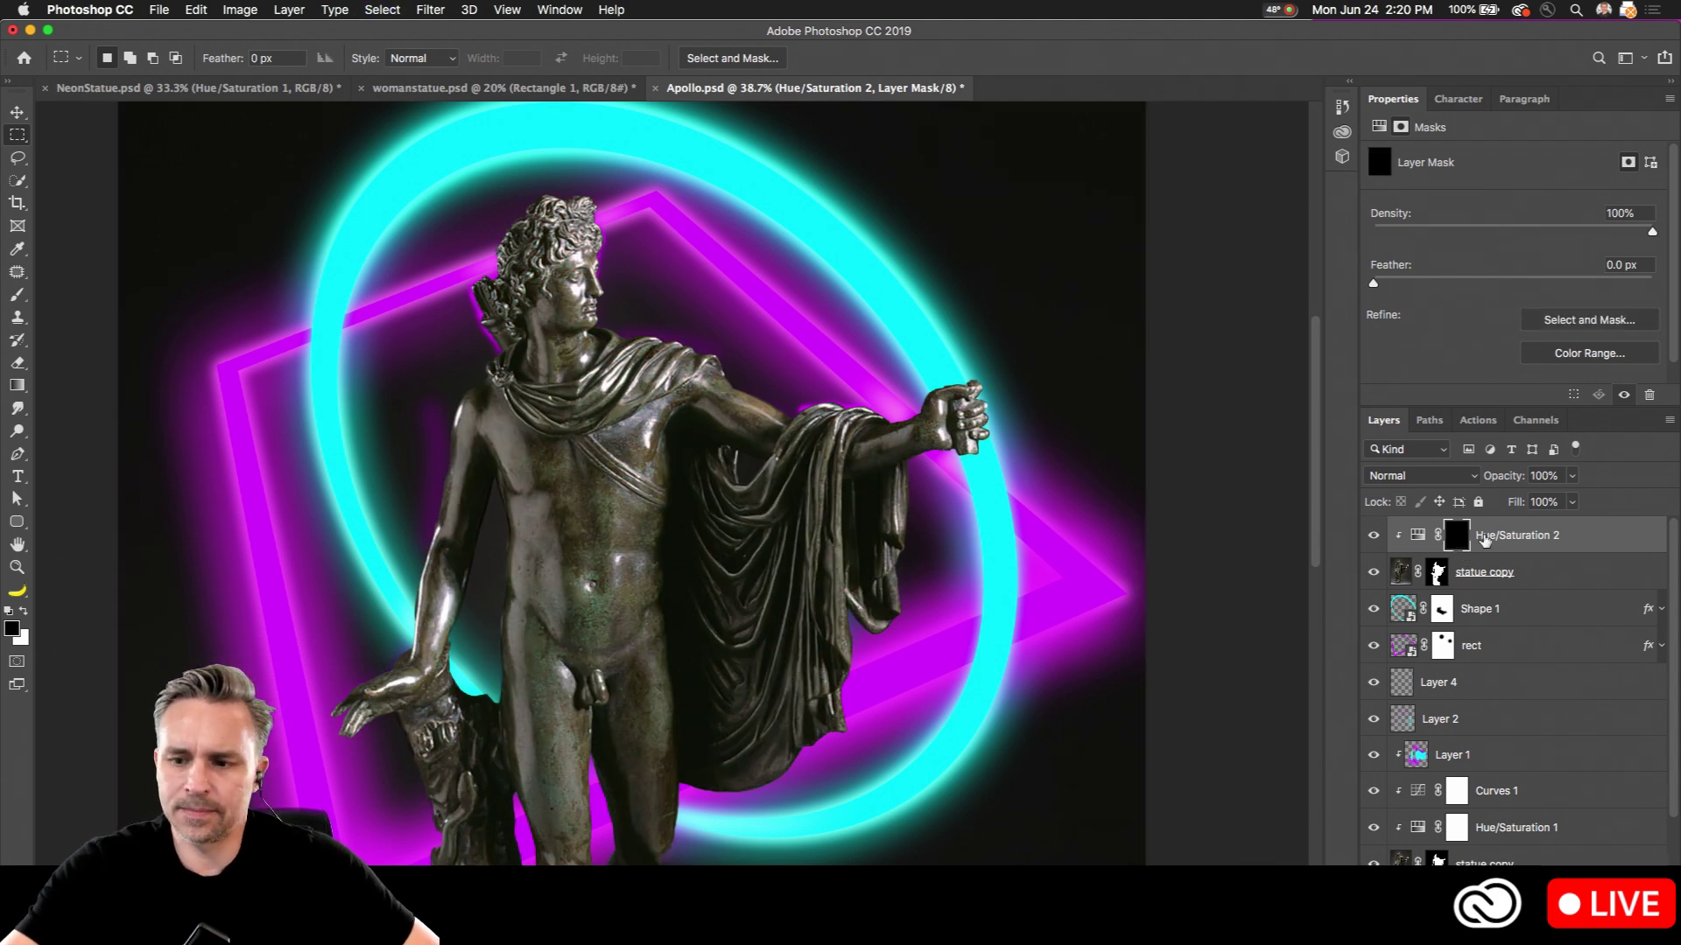
Step: Paint white on the Hue/Saturation 2 mask over the statue's face, shoulder drape and hanging cloth, using 150 and 200 px brushes
key("b")
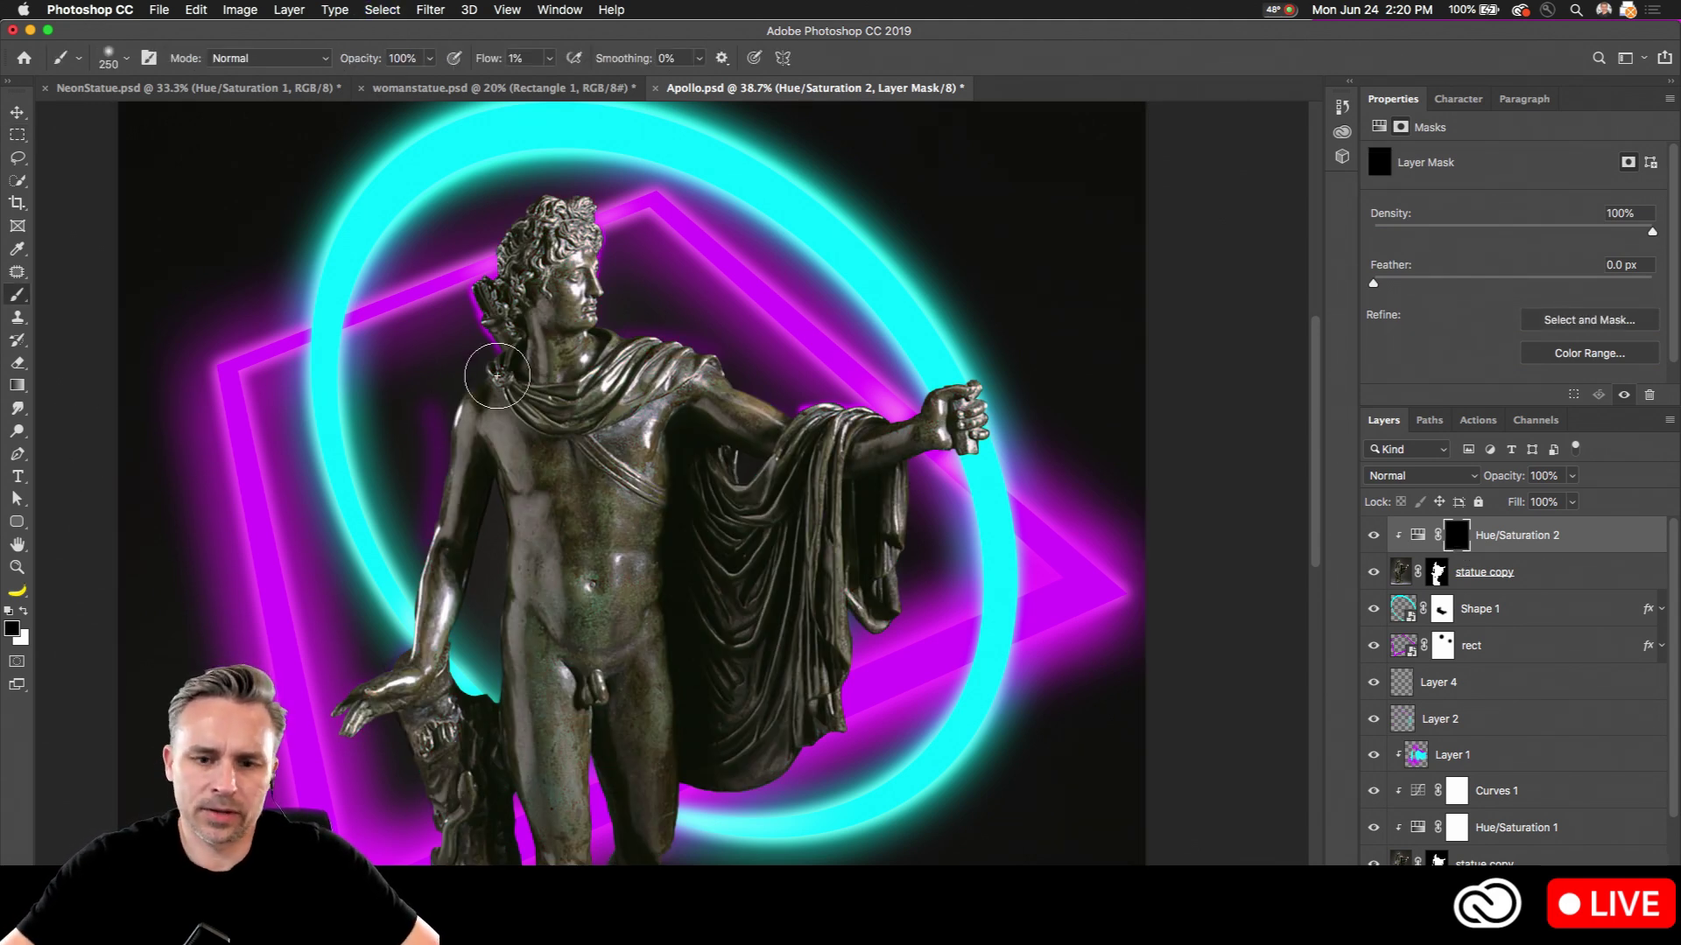
scroll(611, 272, "up", 2)
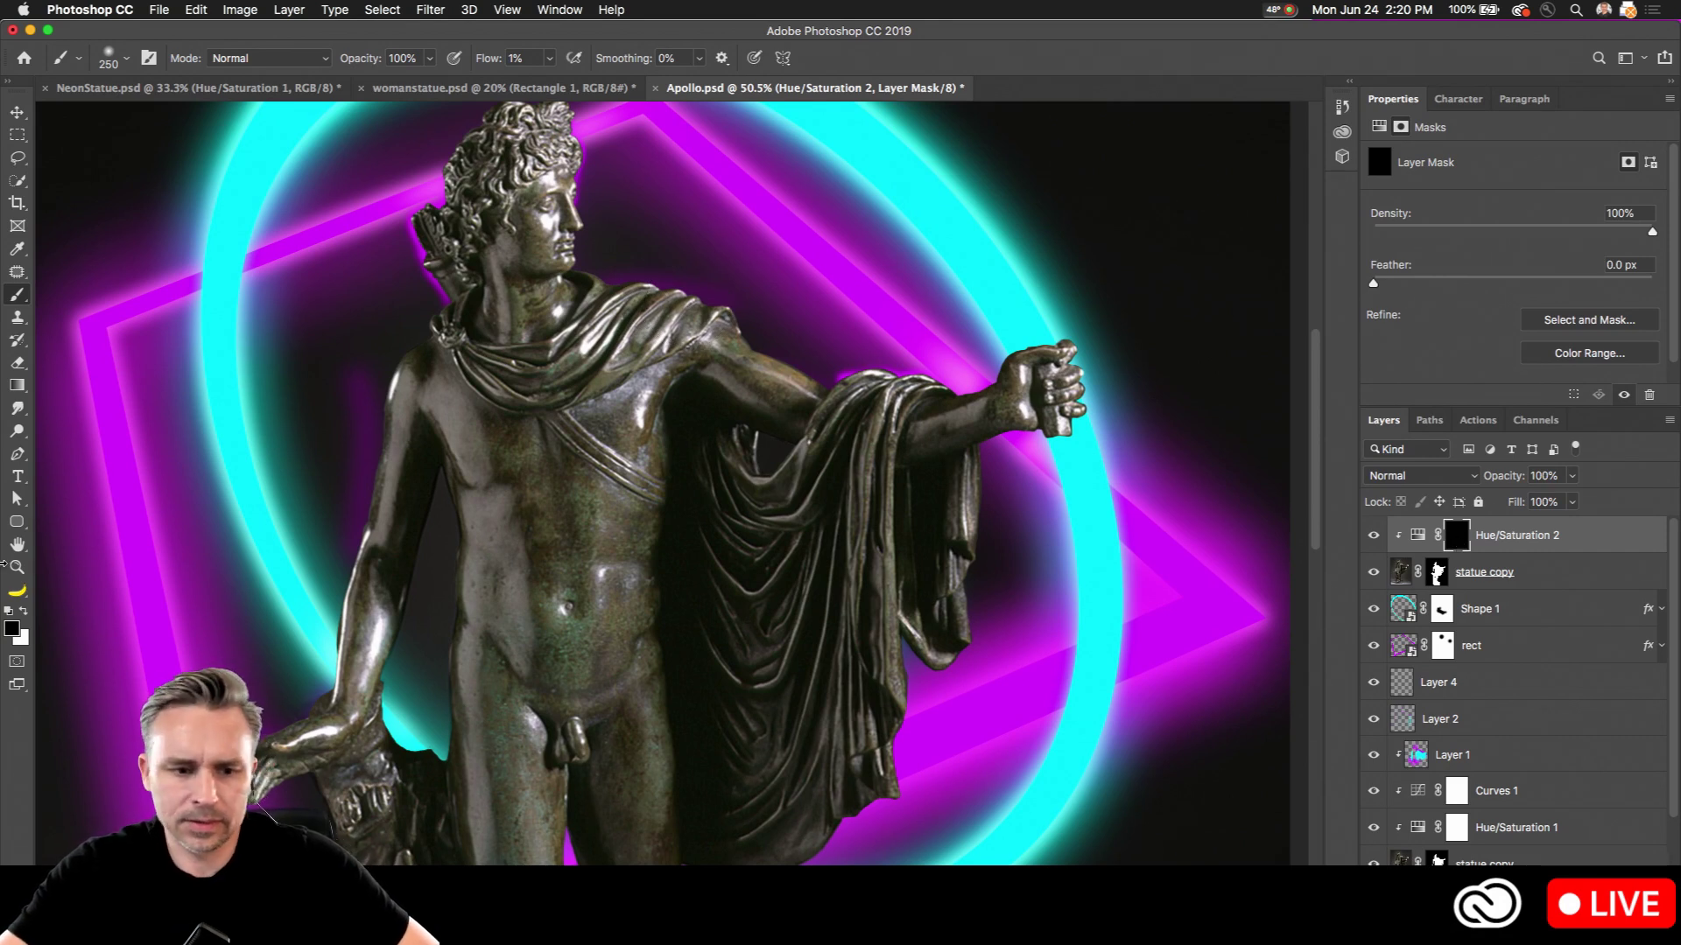
left_click(24, 613)
mouse_move(1533, 536)
left_mouse_down()
mouse_move(1538, 747)
mouse_move(1511, 527)
left_mouse_up()
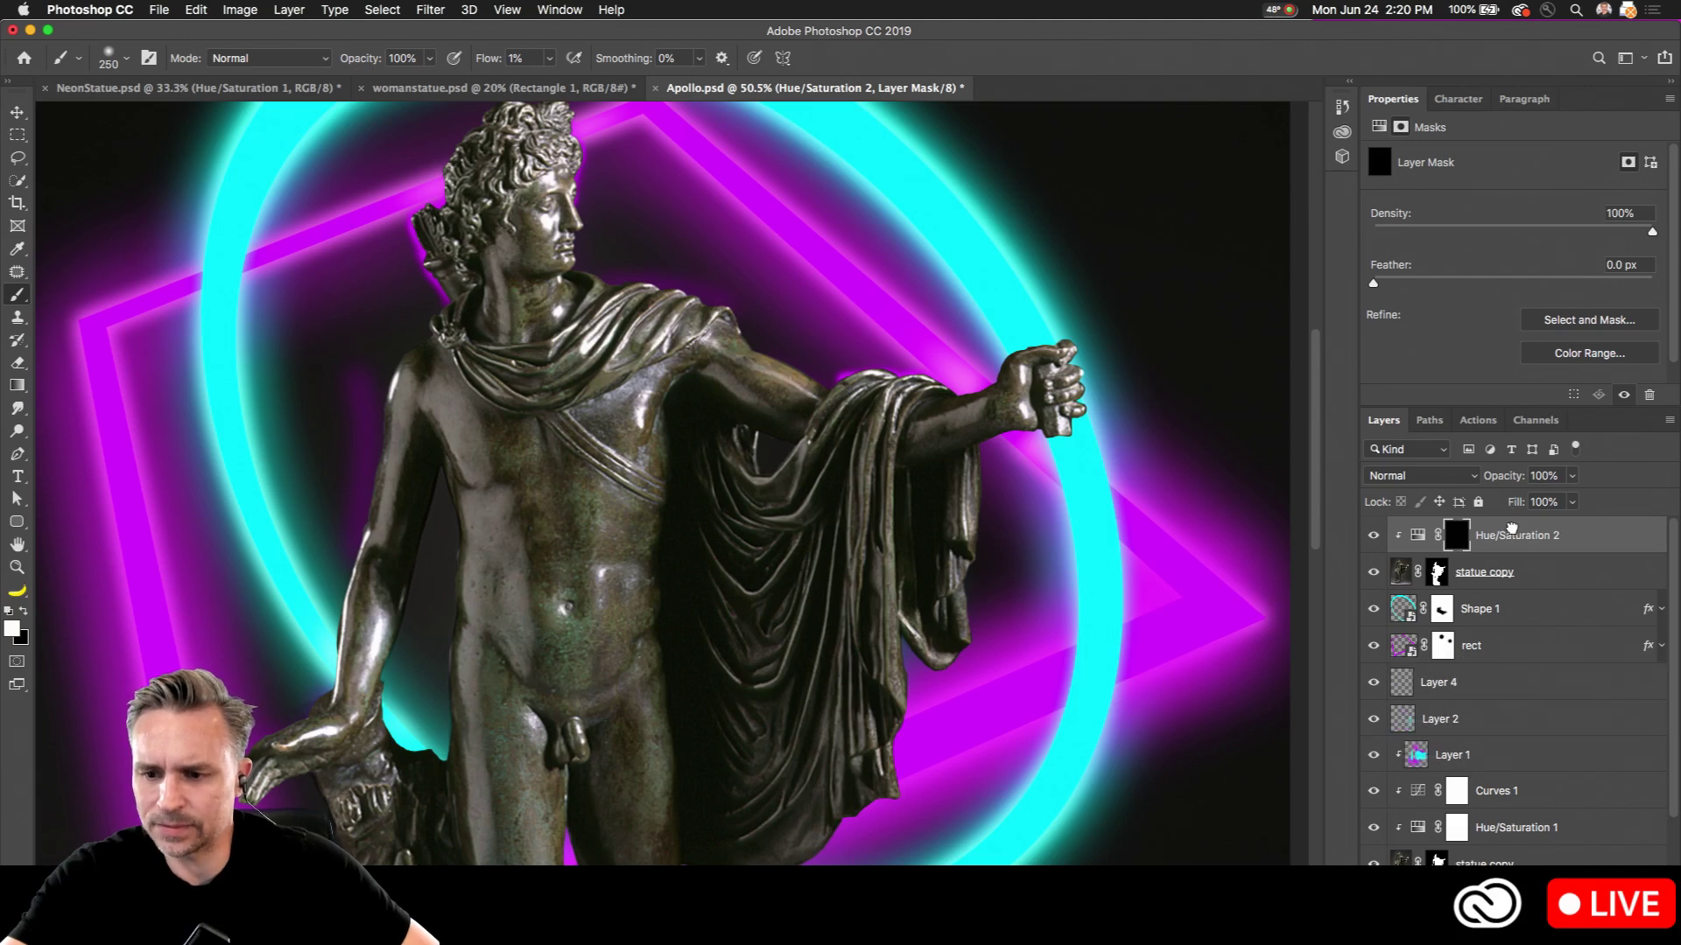
key("bracketleft")
key("bracketleft")
key("bracketleft")
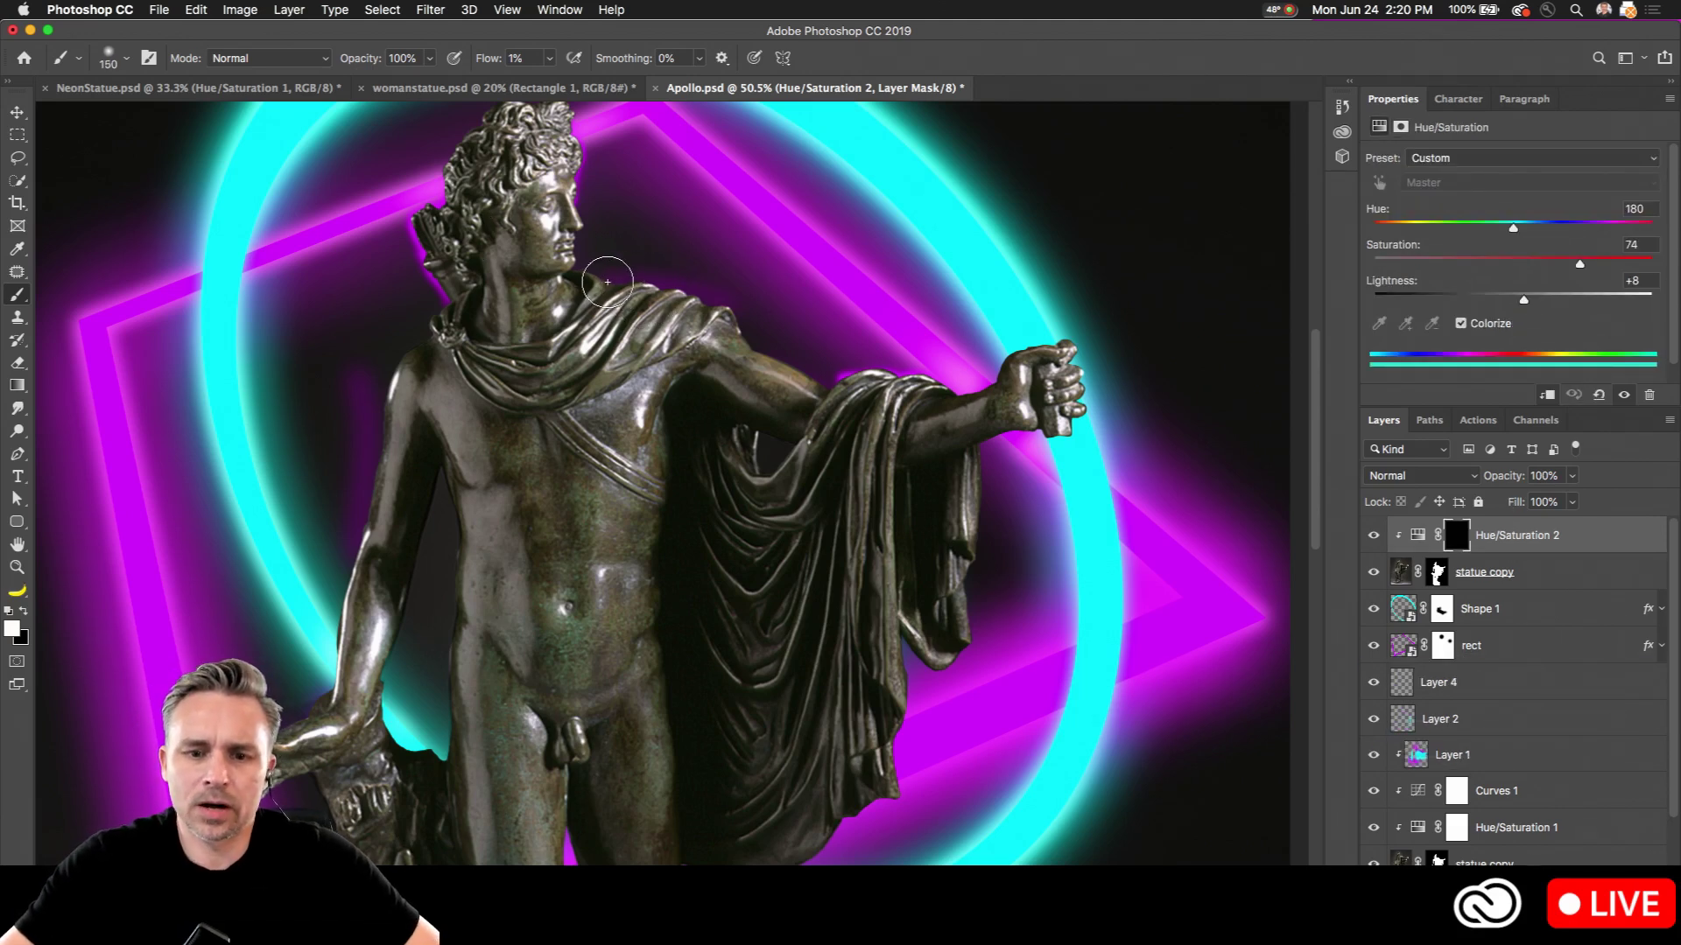
left_click(1456, 536)
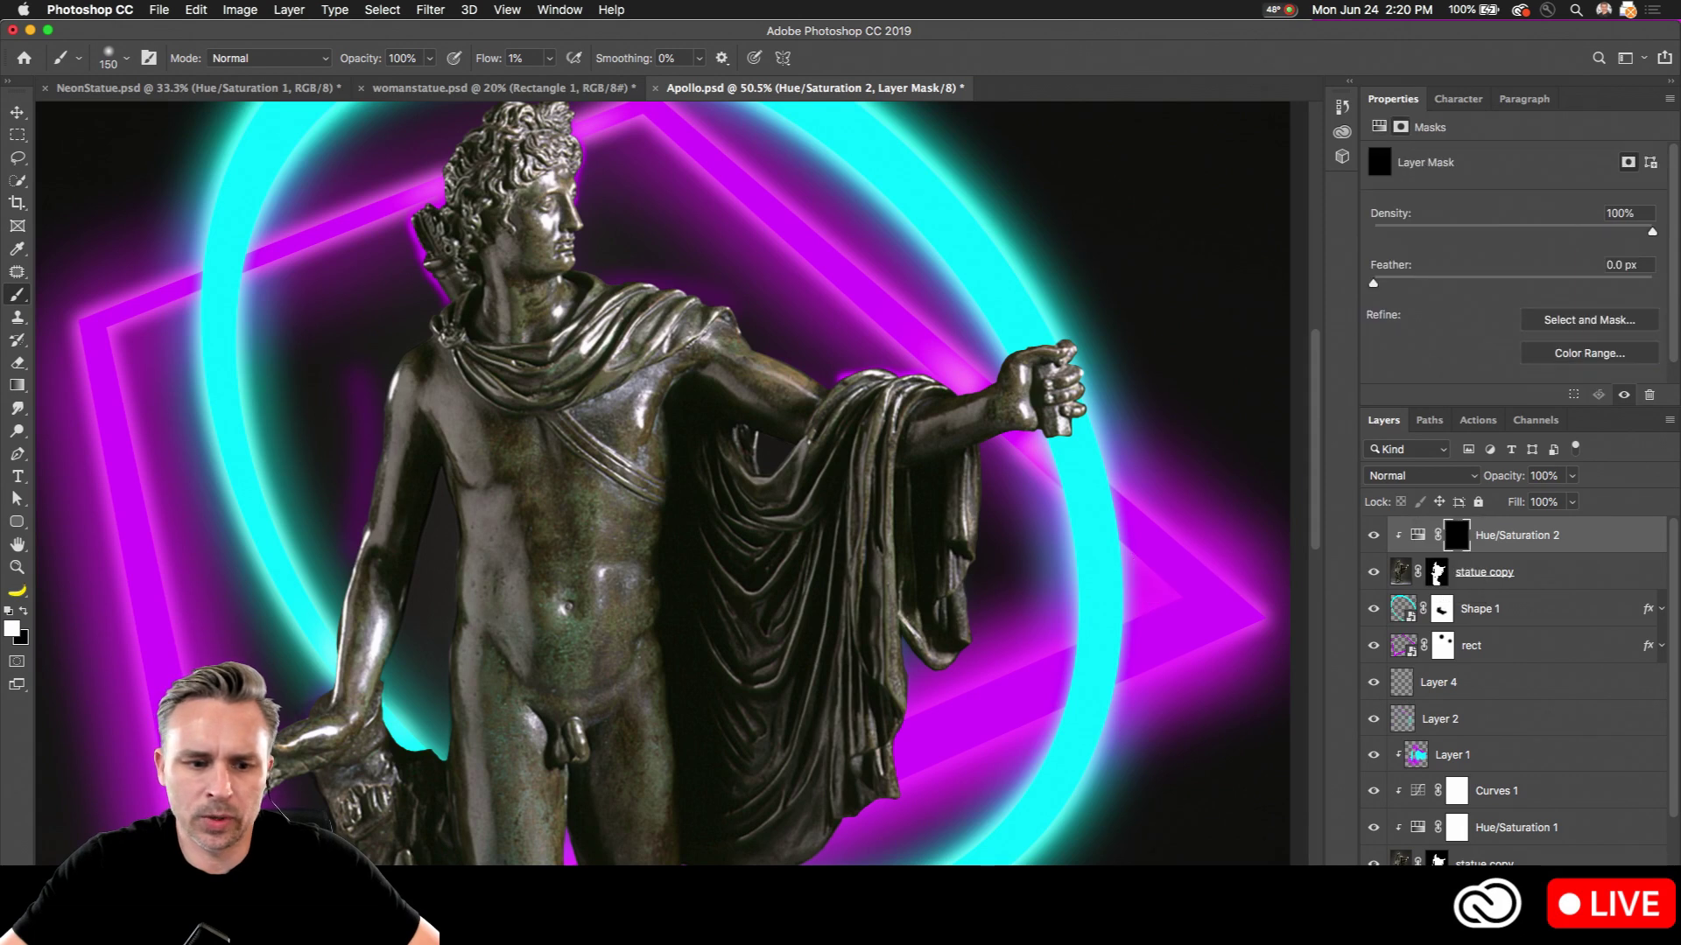
left_click_drag(493, 64, 521, 65)
mouse_move(616, 285)
left_mouse_down()
mouse_move(737, 317)
mouse_move(682, 317)
mouse_move(573, 382)
left_mouse_up()
mouse_move(534, 230)
left_mouse_down()
mouse_move(568, 247)
mouse_move(576, 153)
mouse_move(596, 273)
left_mouse_up()
key("bracketright")
key("bracketright")
left_click_drag(742, 416, 827, 442)
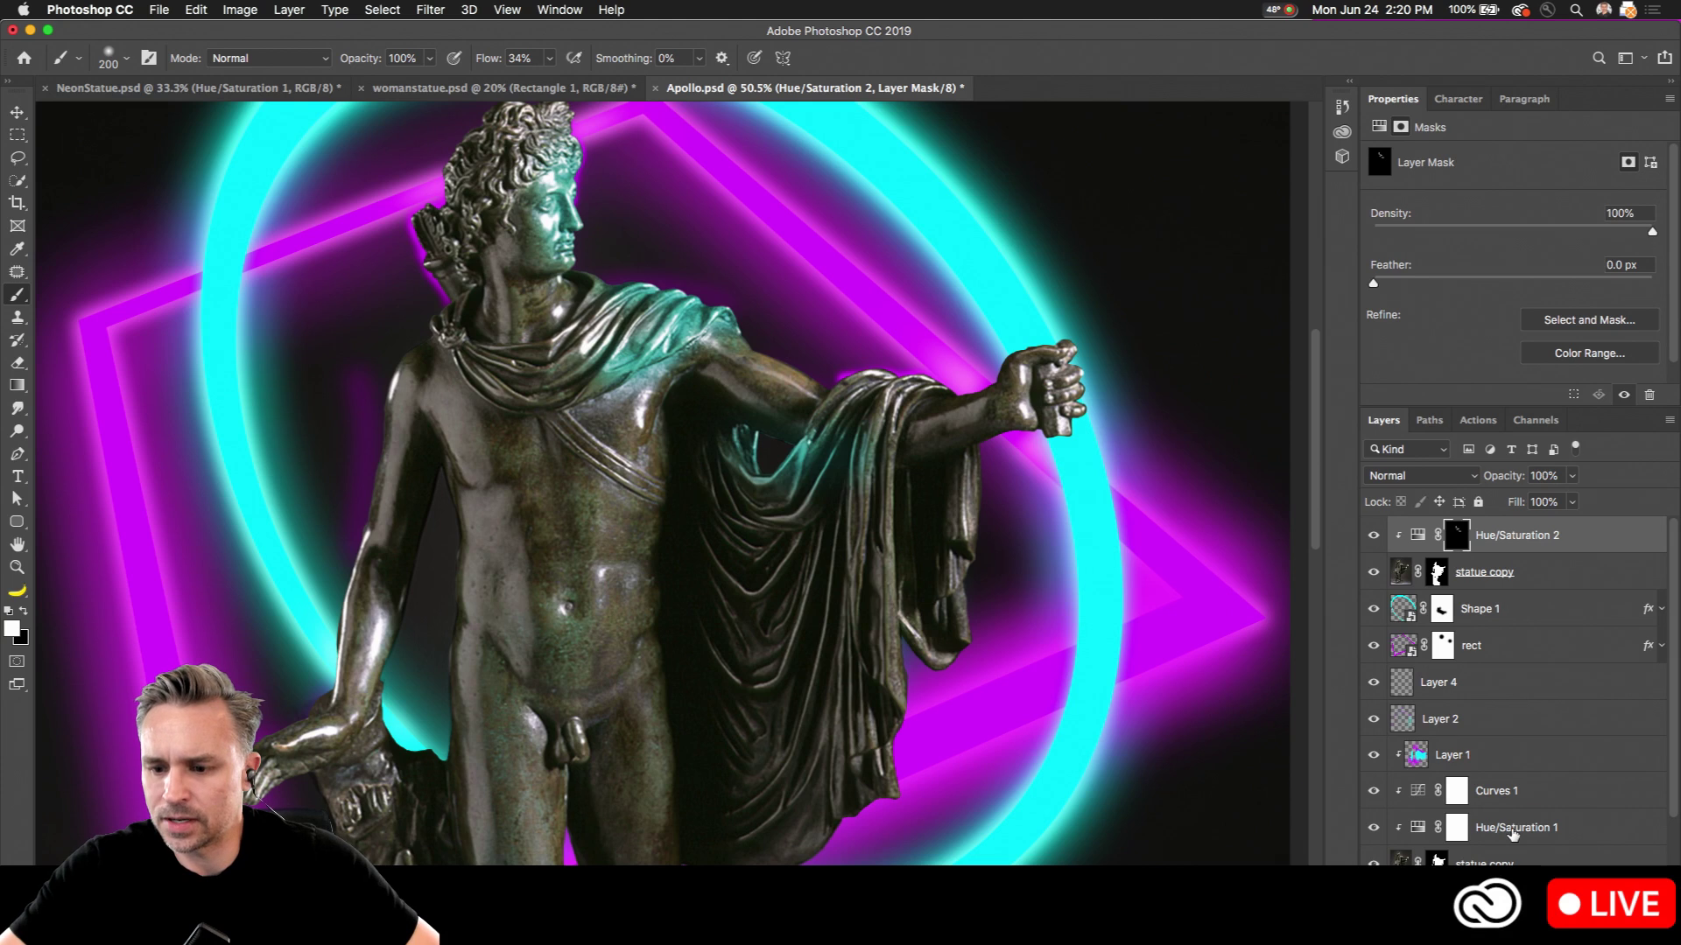
Step: Move the Hue/Saturation 2 adjustment to just above Layer 4 and hide the top statue copy
left_click(1512, 832)
left_click(1503, 554)
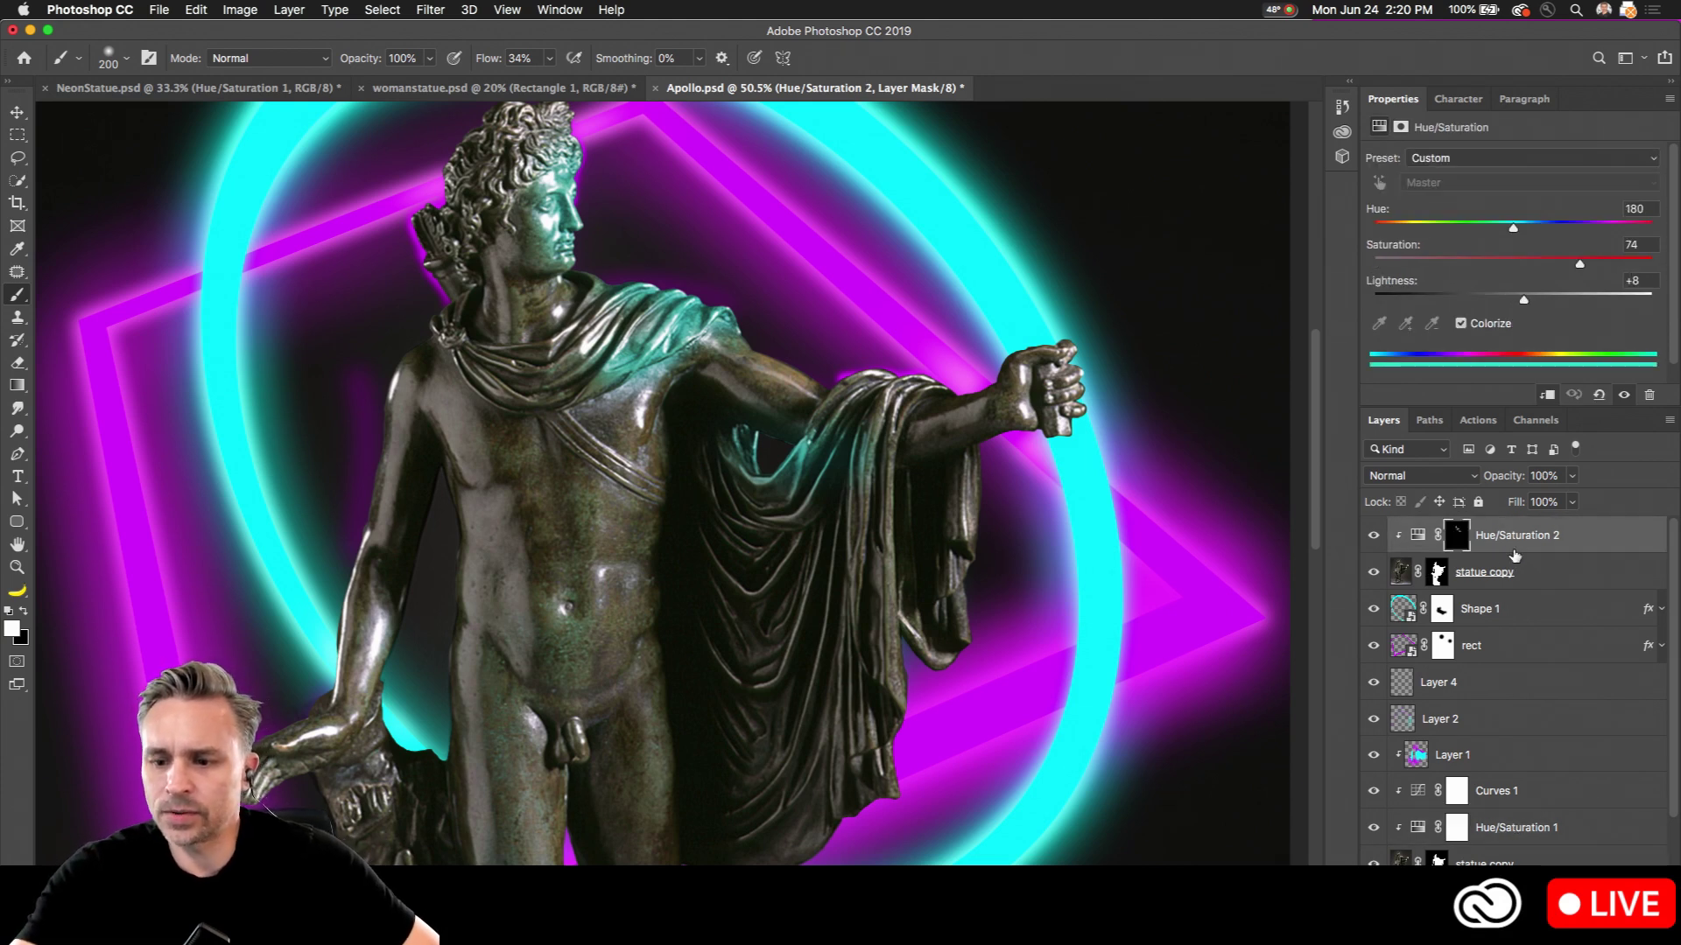
left_click_drag(1505, 541, 1493, 737)
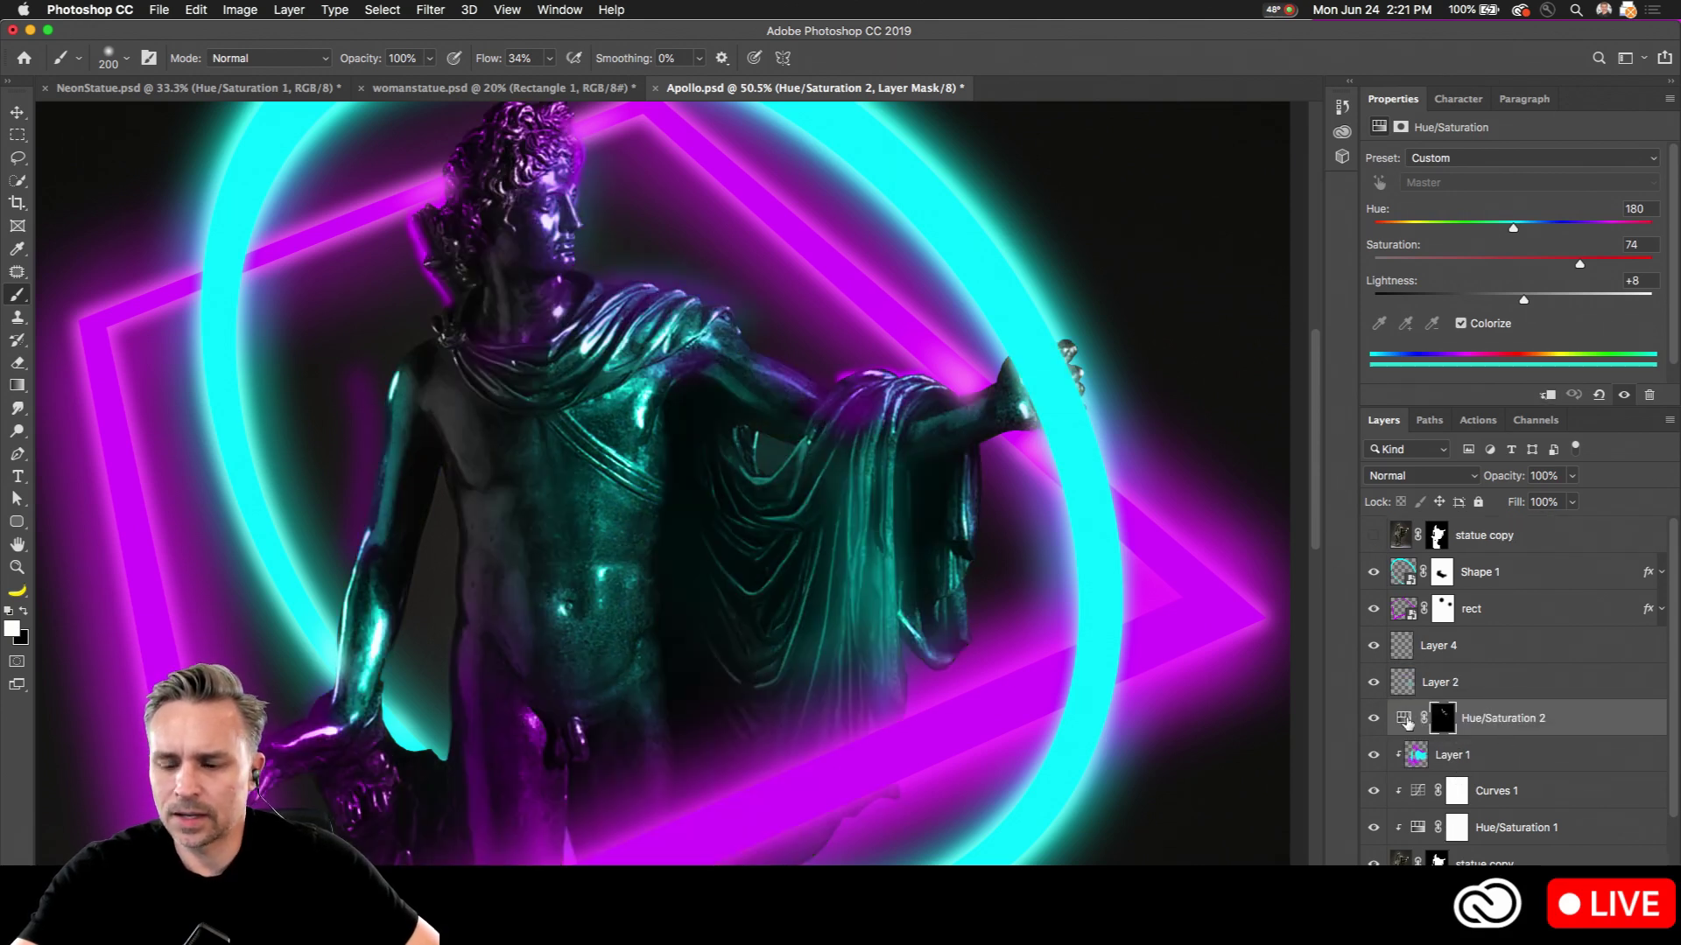
left_click(1374, 719)
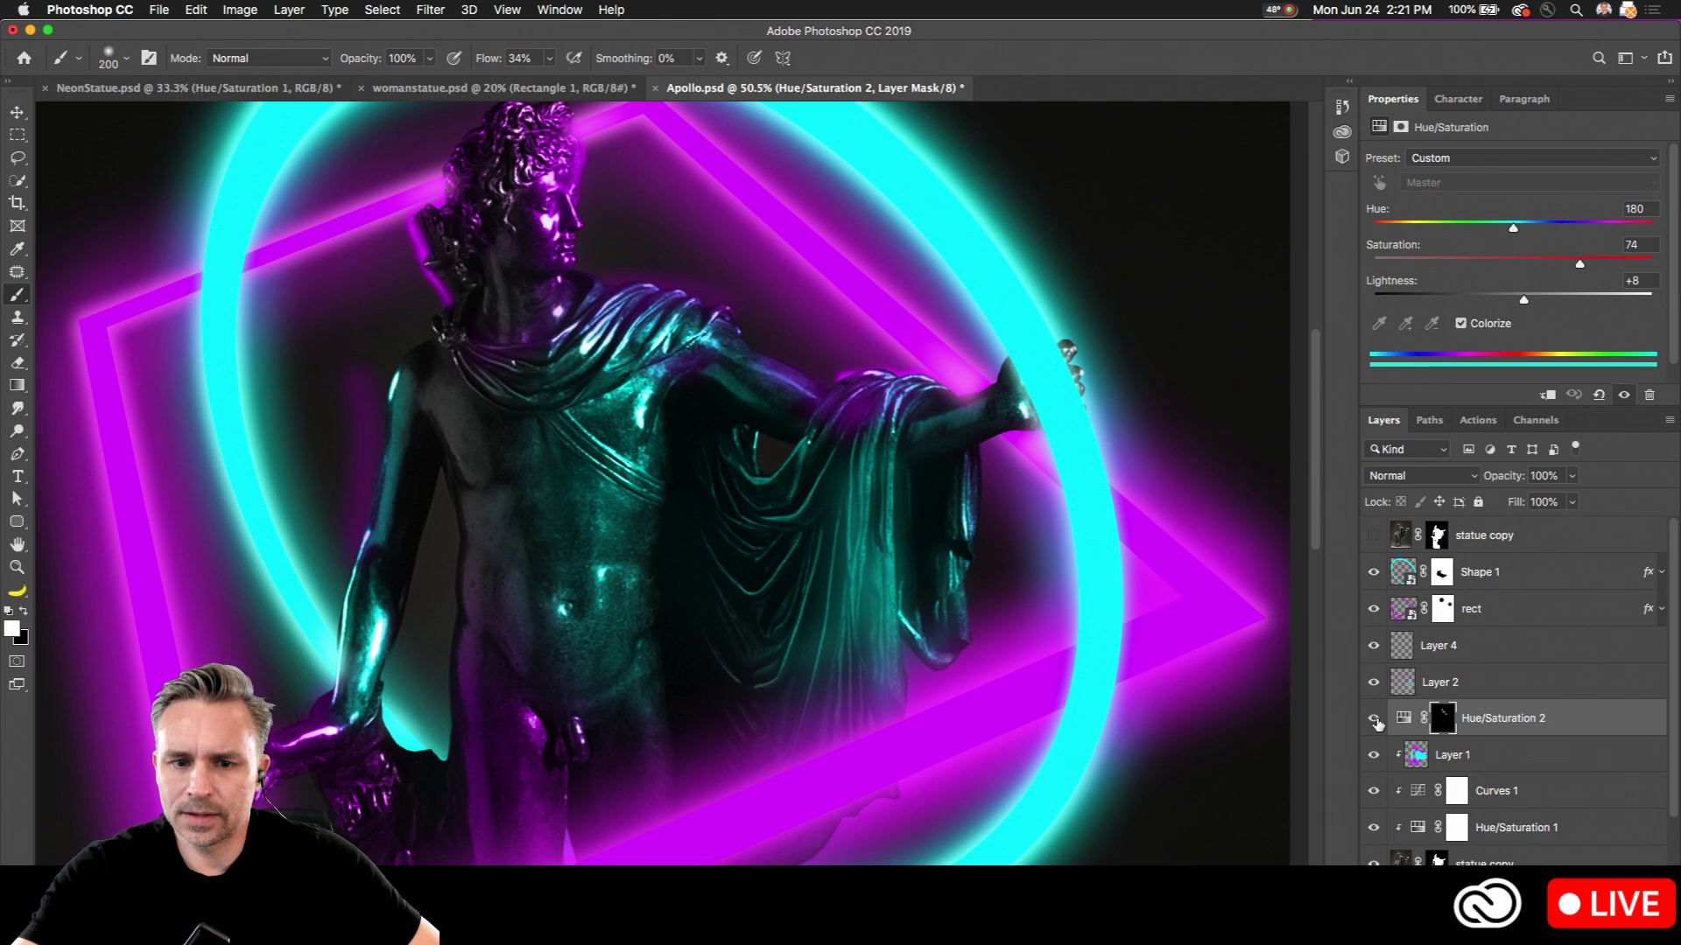
left_click_drag(1512, 717, 1531, 630)
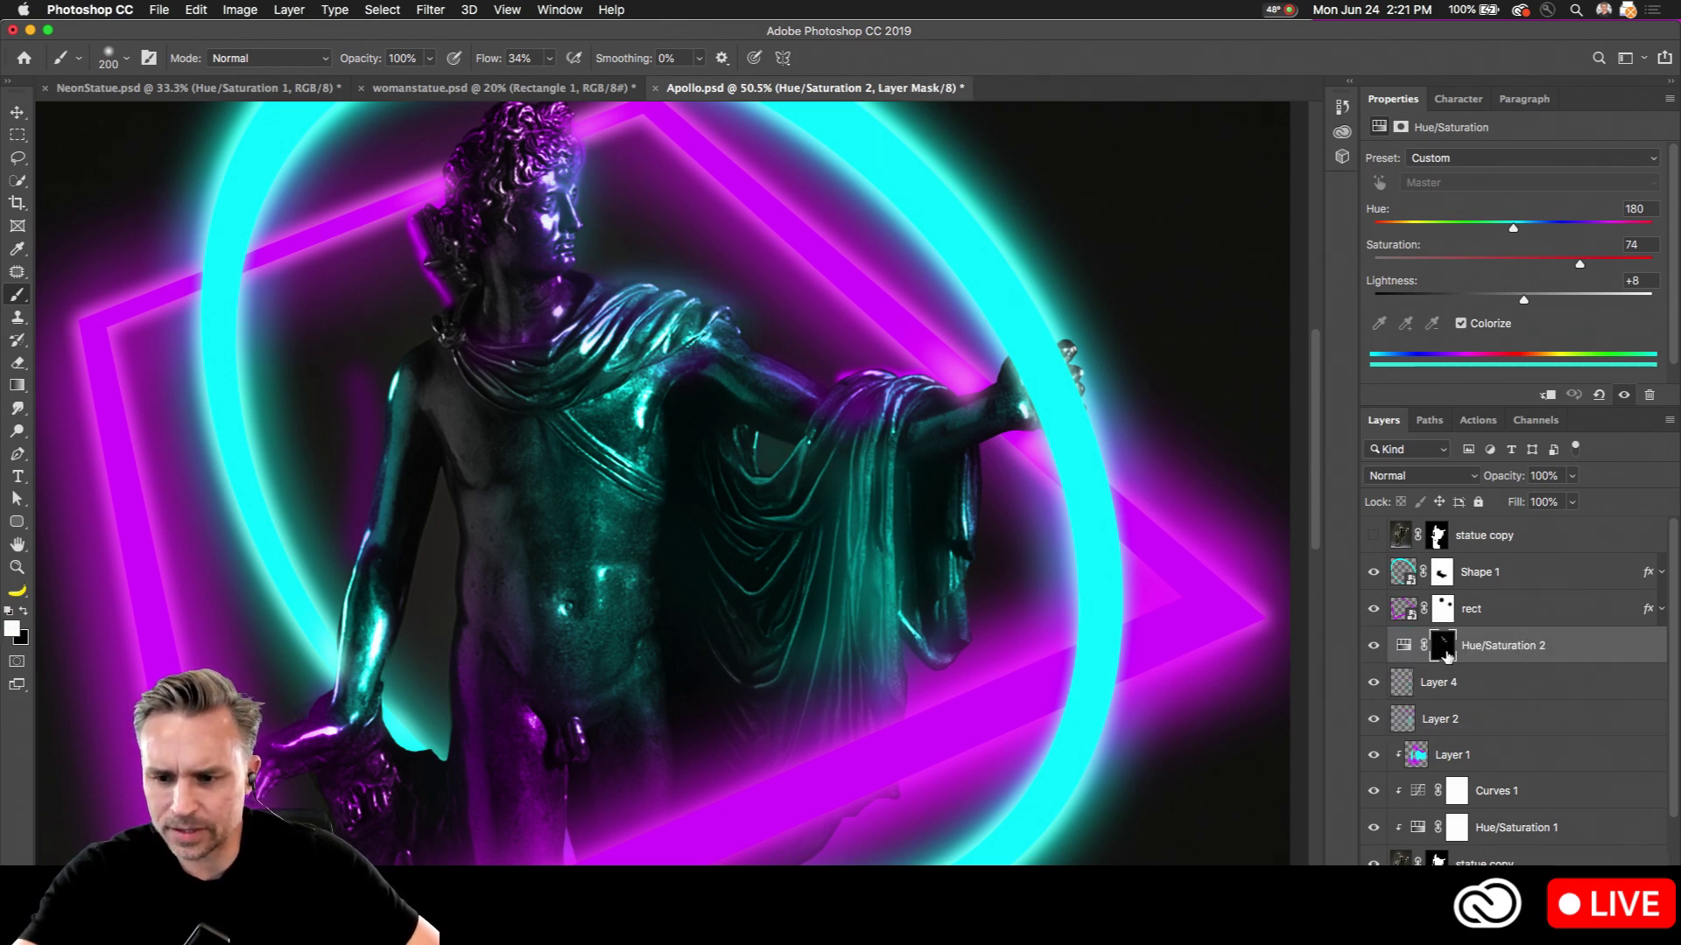
Step: Try painting white on the Hue/Saturation 2 mask over the statue's chest and torso, and undo the painting
left_click(1440, 649)
mouse_move(454, 411)
left_mouse_down()
mouse_move(489, 710)
mouse_move(477, 354)
mouse_move(561, 597)
mouse_move(604, 528)
mouse_move(621, 341)
mouse_move(687, 271)
mouse_move(679, 488)
left_mouse_up()
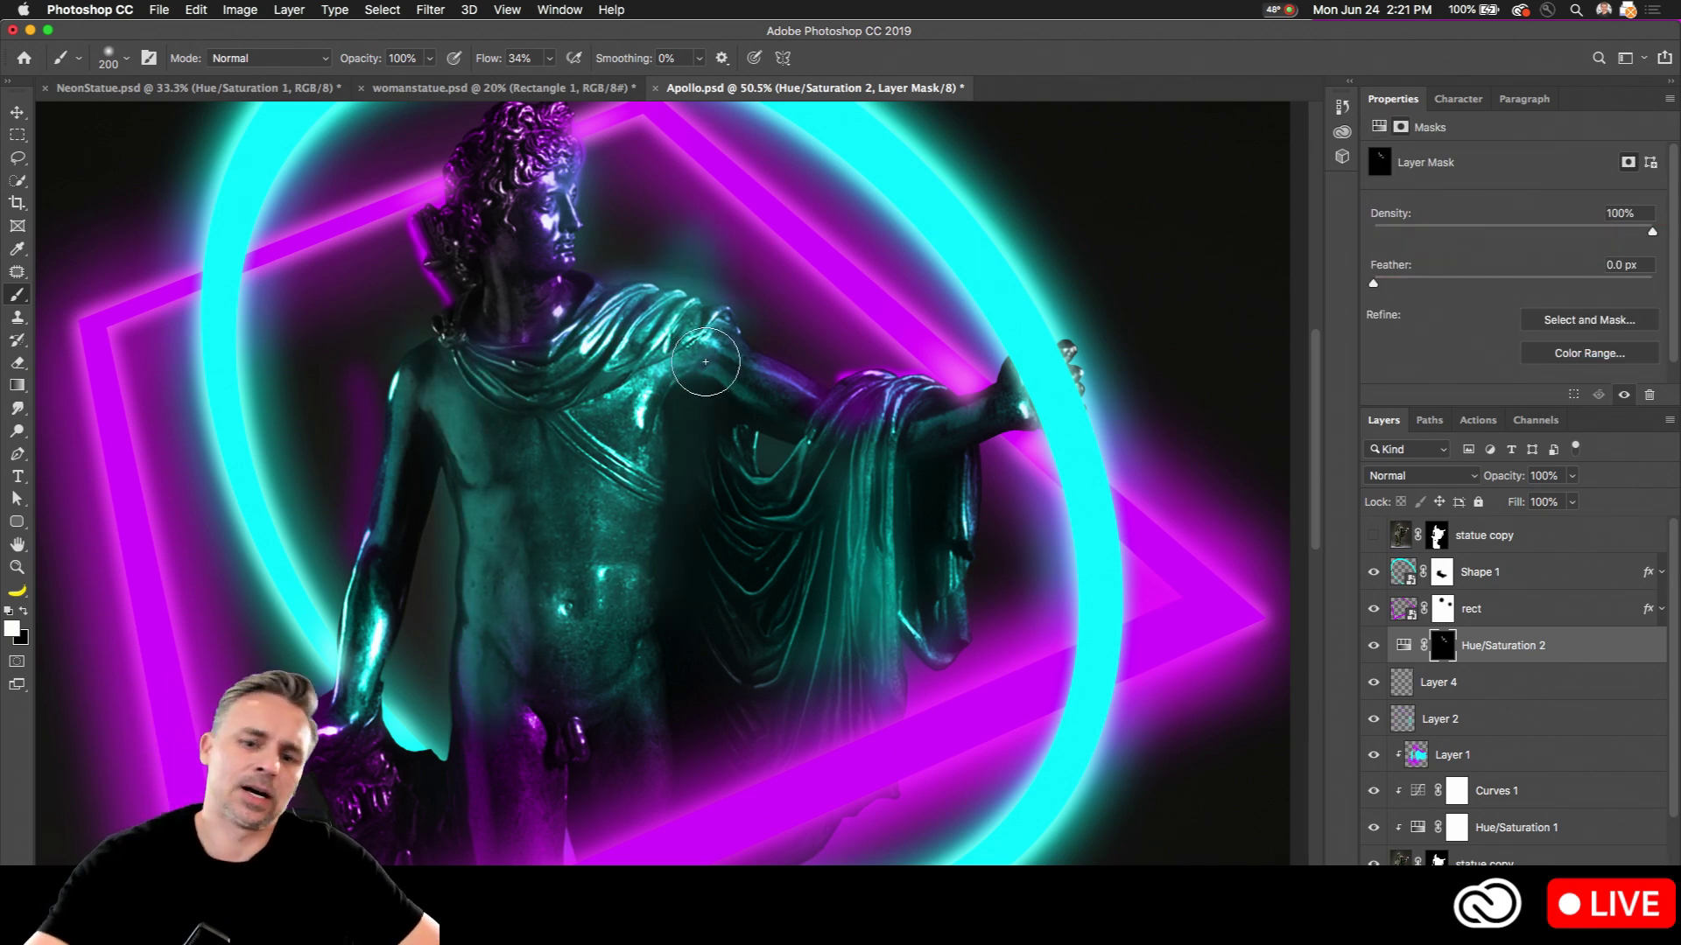
key("z")
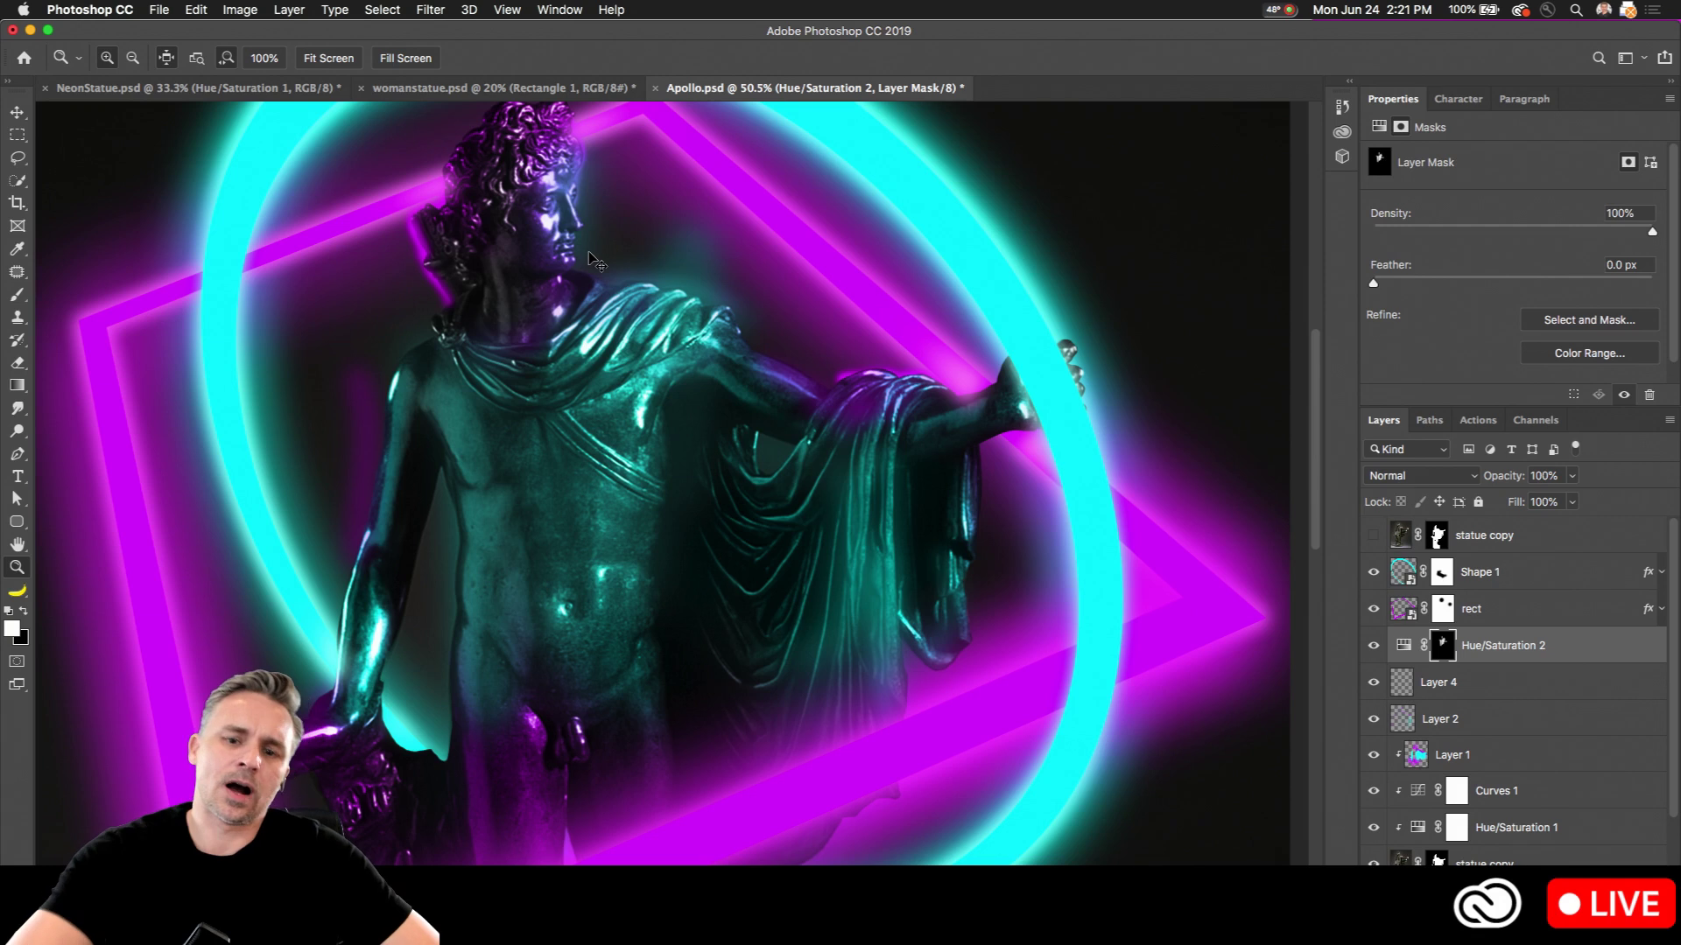
key("super+z")
key("m")
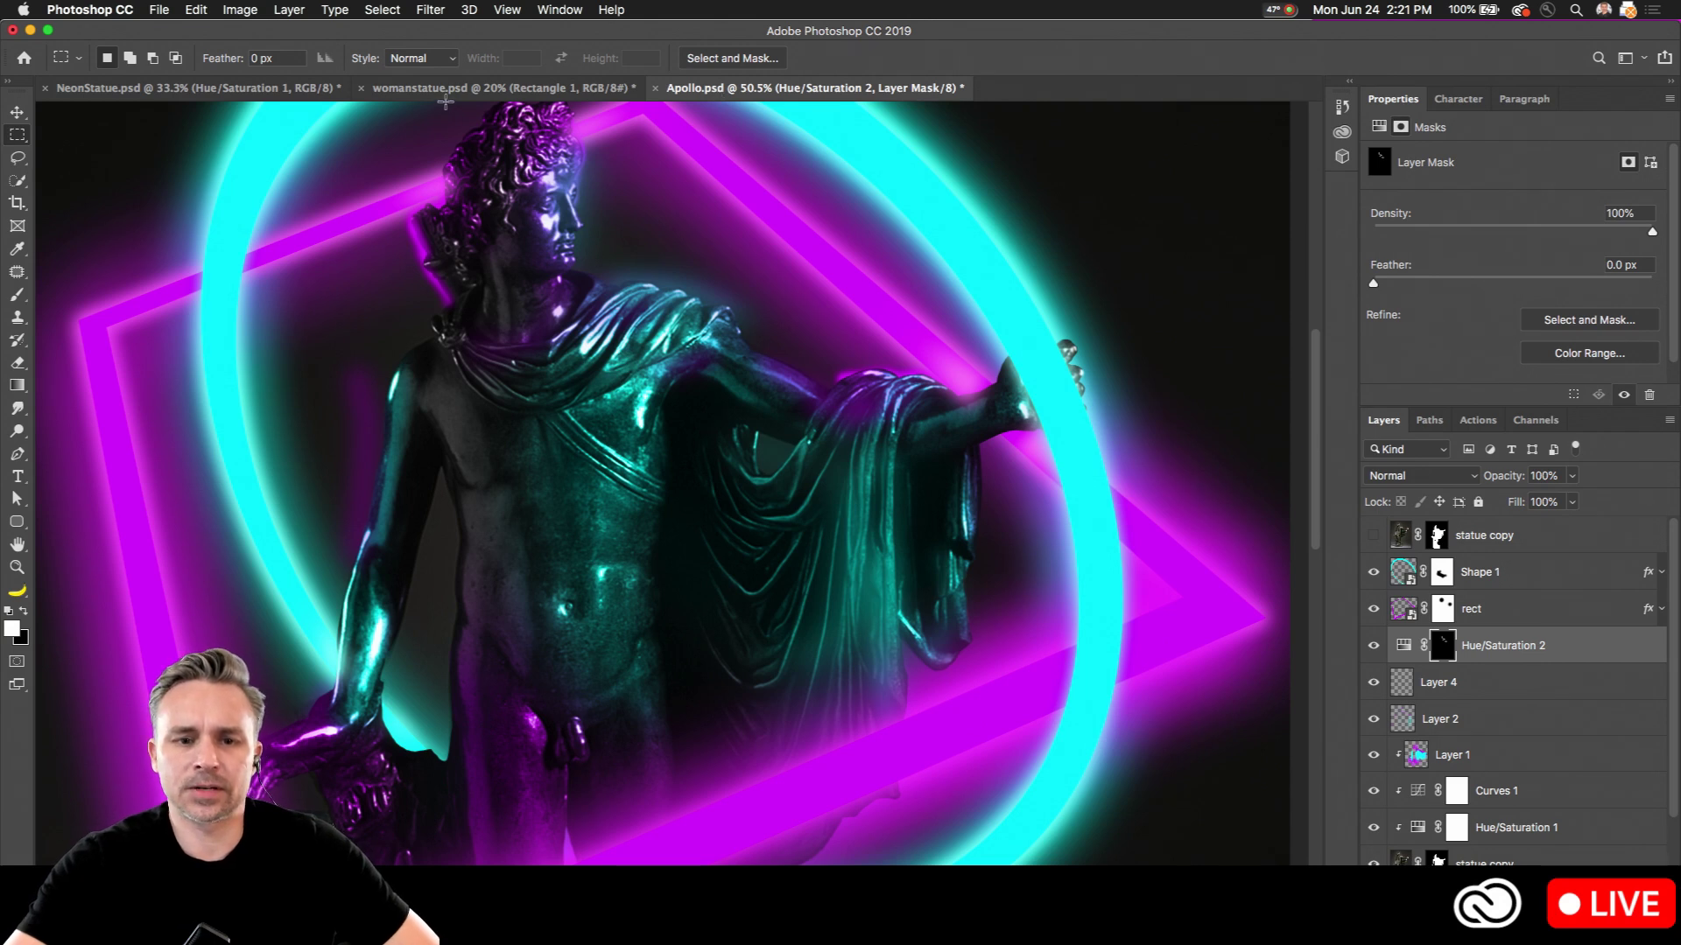
Step: Switch to NeonStatue.psd and examine the settings of its unclipped Hue/Saturation 1 adjustment
left_click(603, 90)
left_click(687, 90)
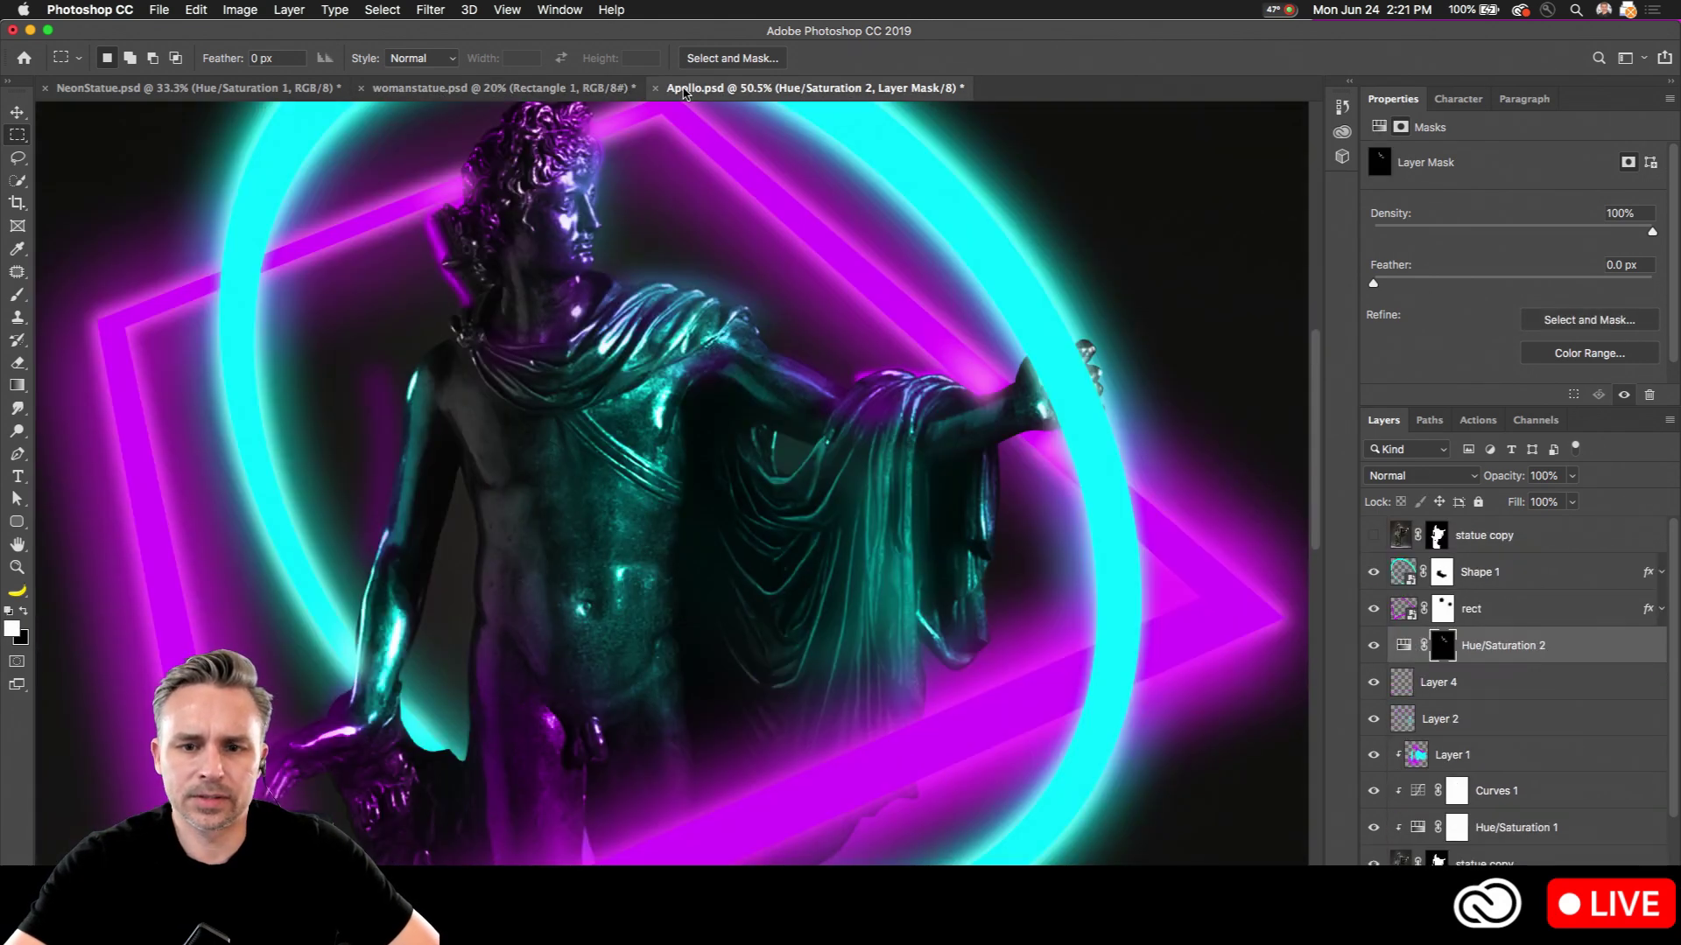
left_click(95, 93)
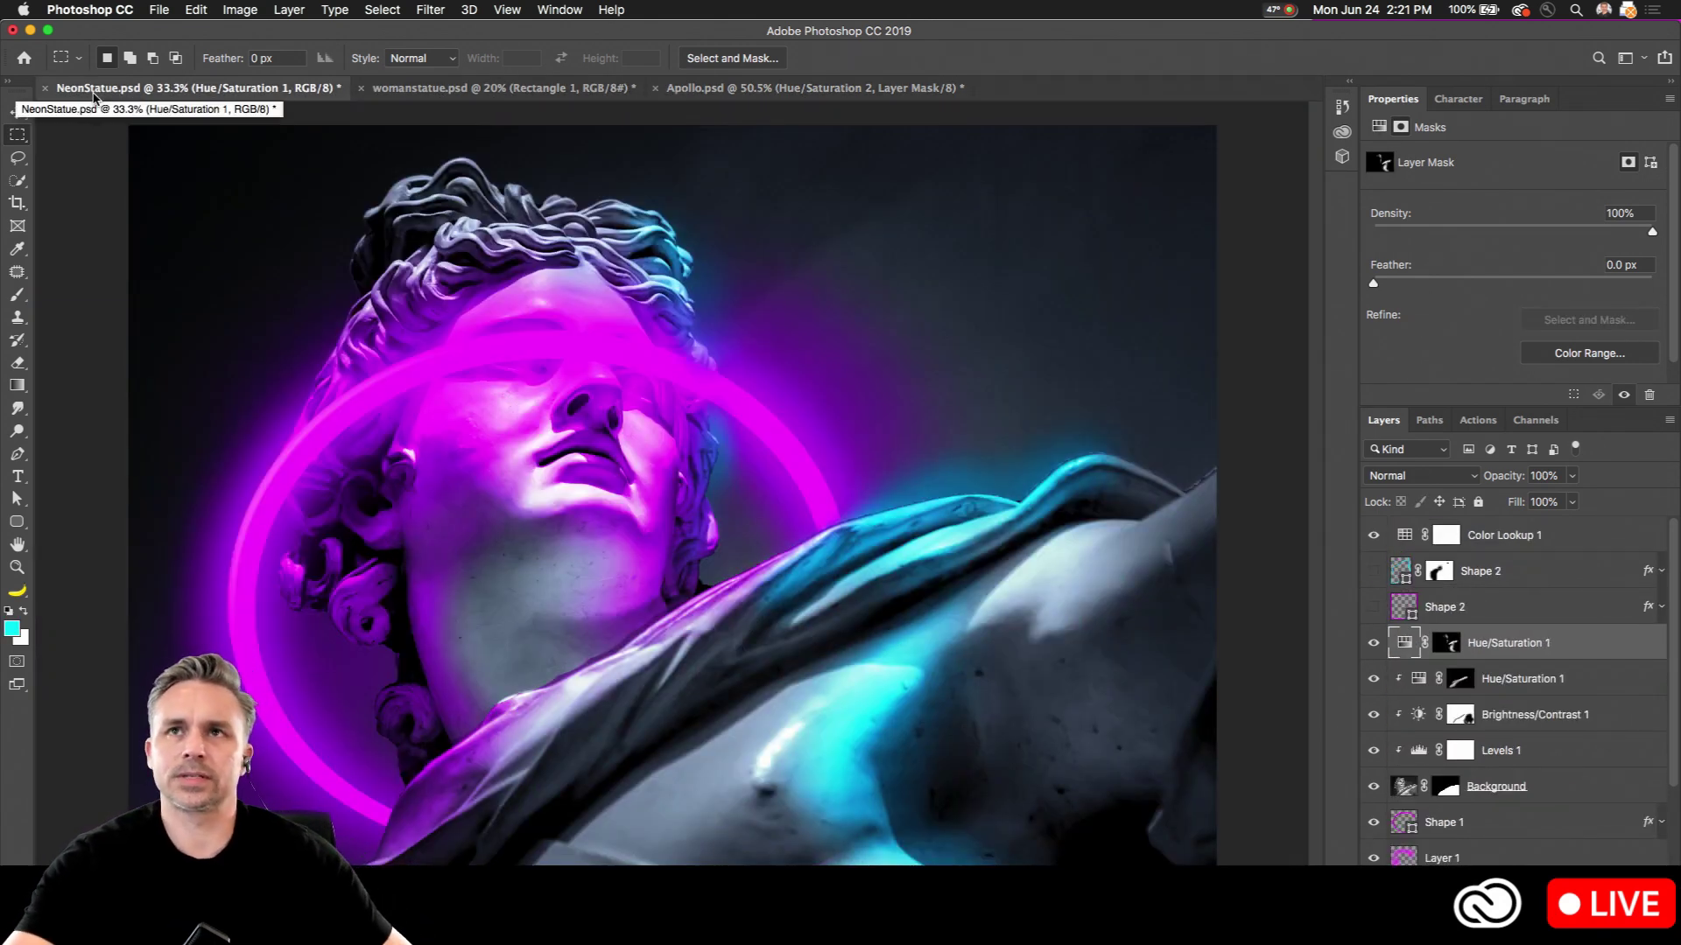
left_click(1558, 652)
mouse_move(1516, 304)
left_mouse_down()
mouse_move(1615, 307)
mouse_move(1472, 307)
mouse_move(1512, 307)
left_mouse_up()
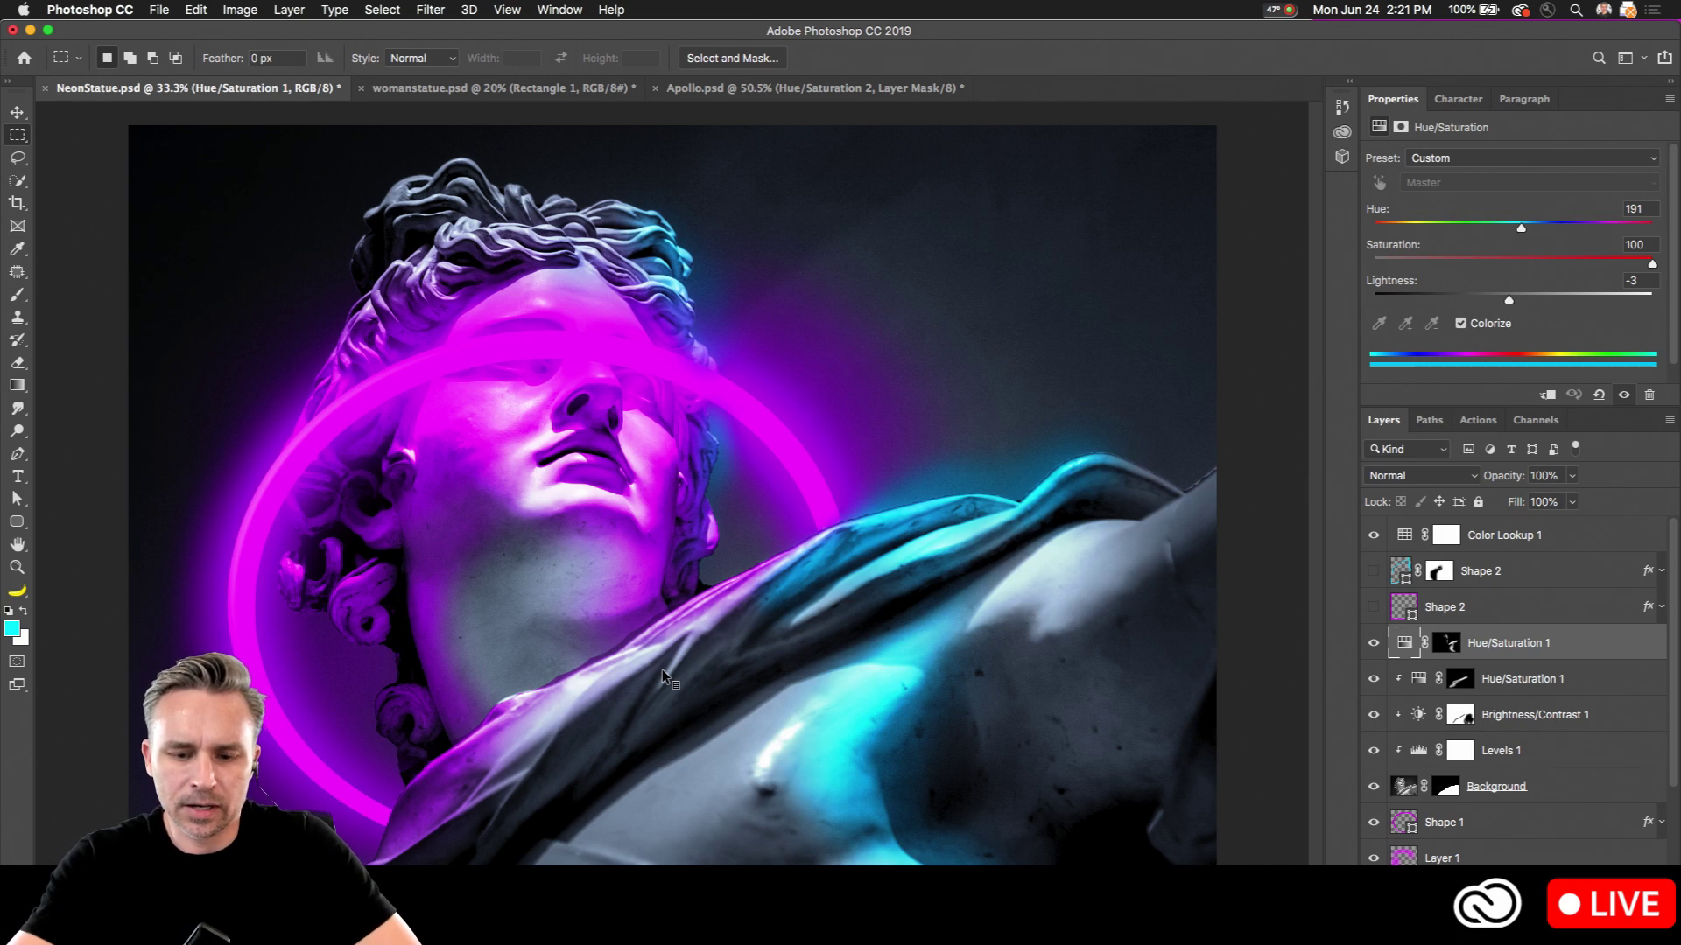
Step: Tile the three open documents, collapse the side panels and reposition each statue within its view
key("ctrl+super+t")
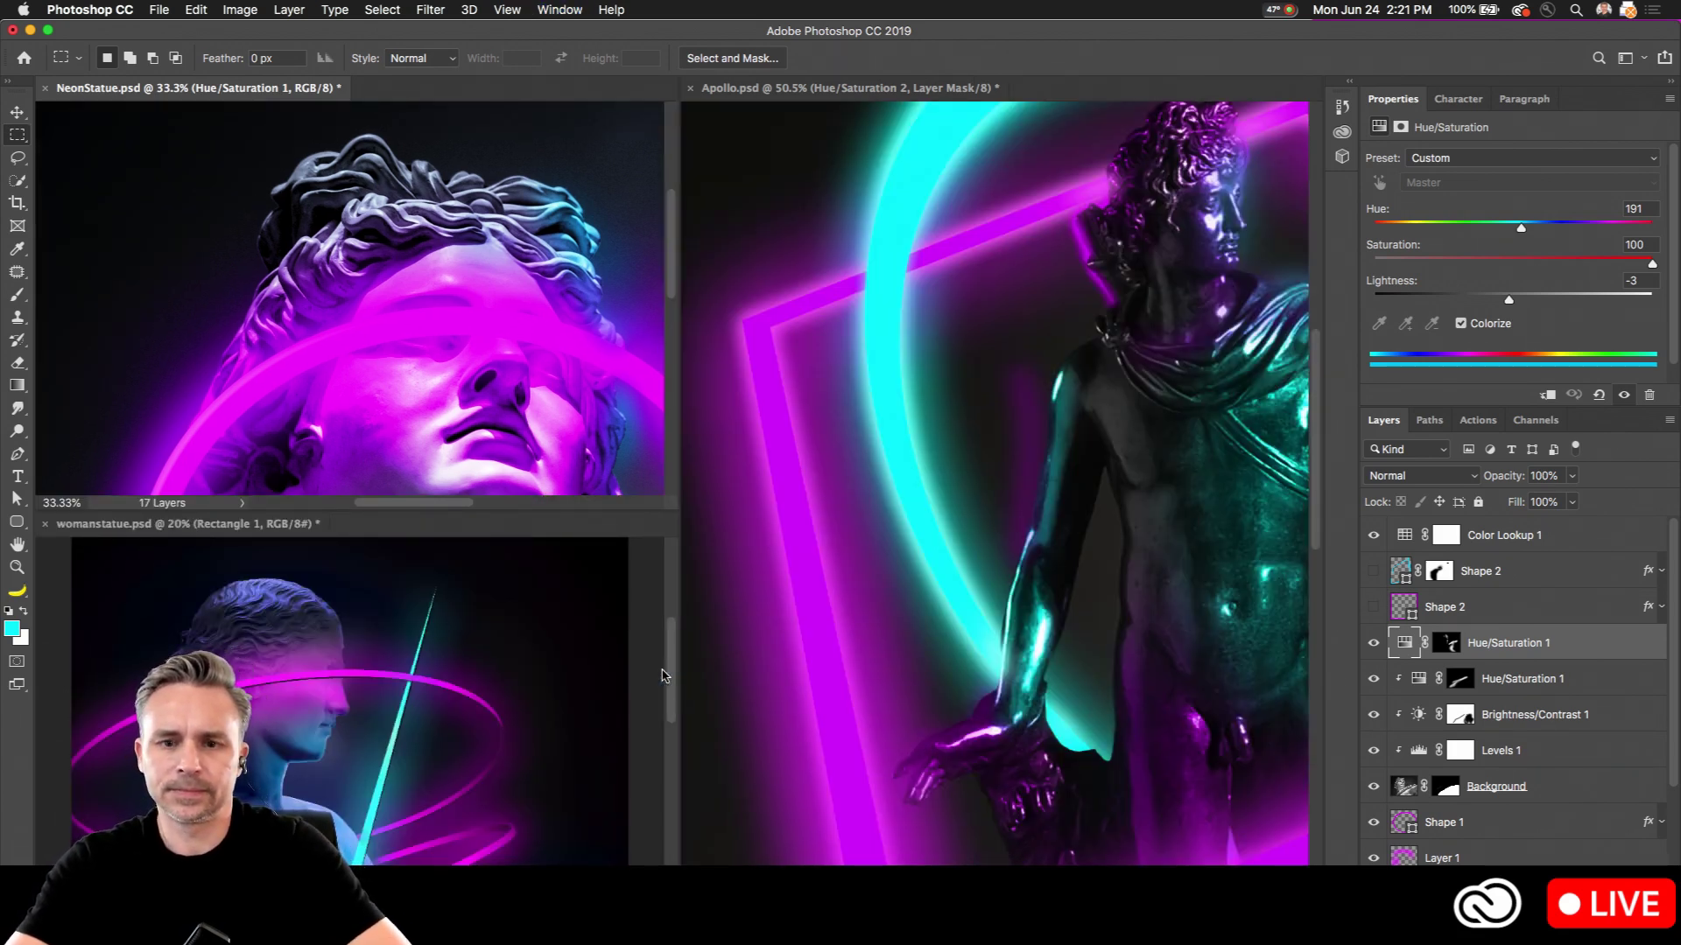
left_click(1672, 87)
left_click(956, 372)
key("b")
left_click_drag(1076, 356, 930, 402)
left_click(463, 373)
left_click_drag(462, 373, 493, 237)
left_click_drag(274, 734, 306, 698)
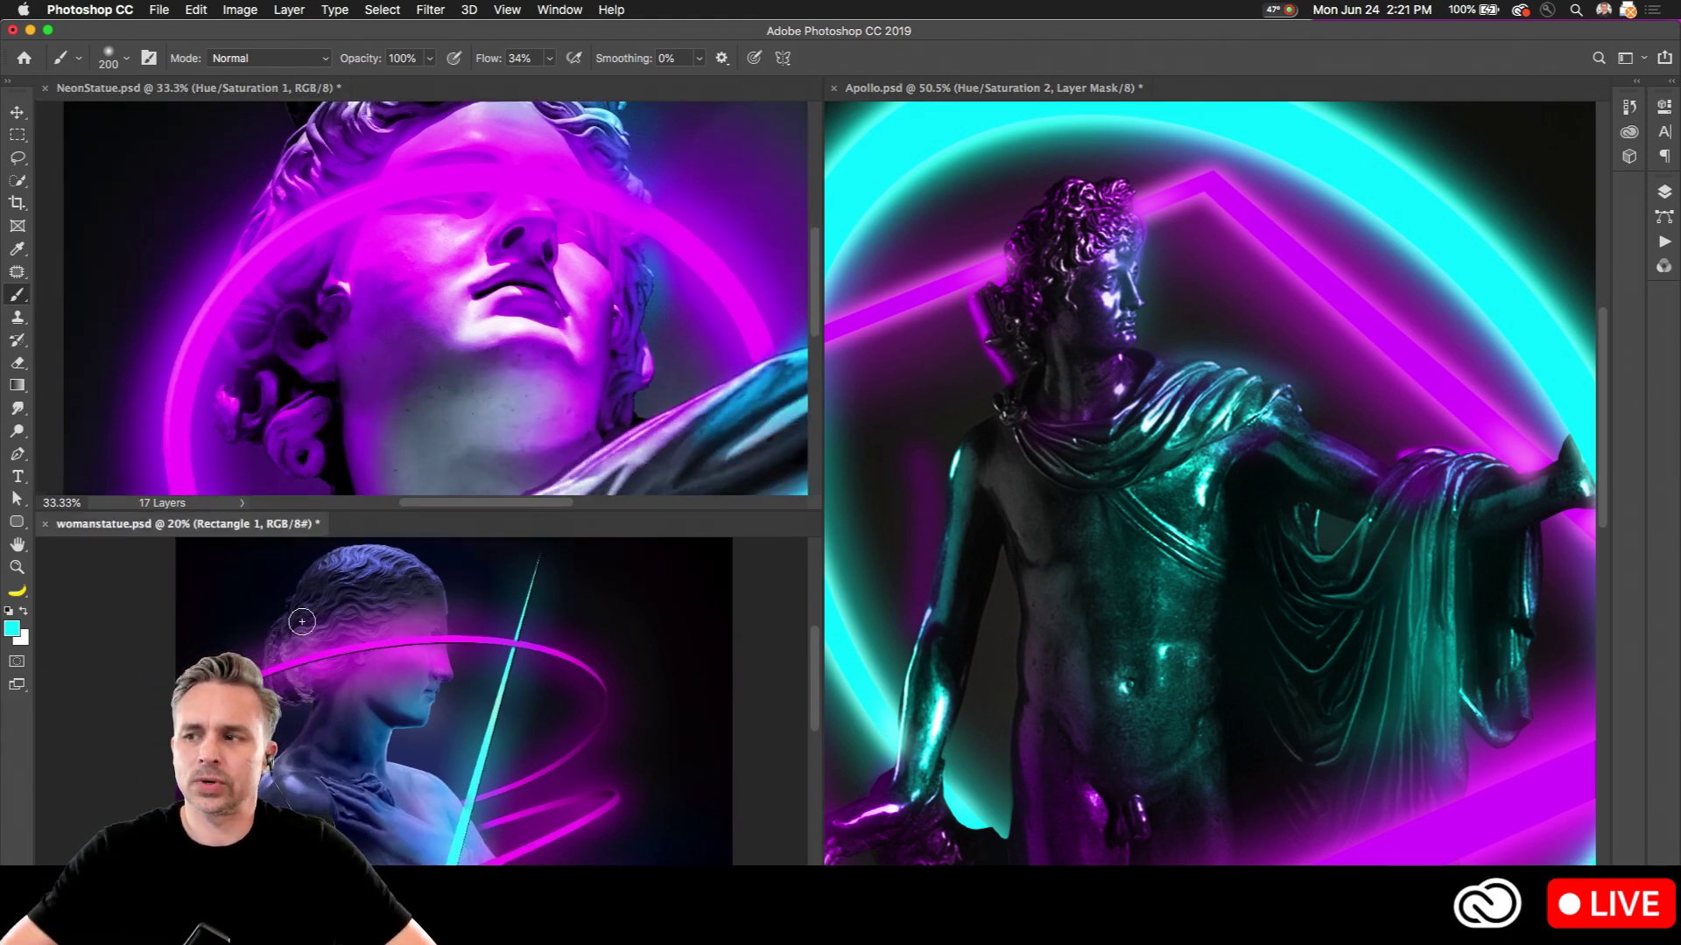